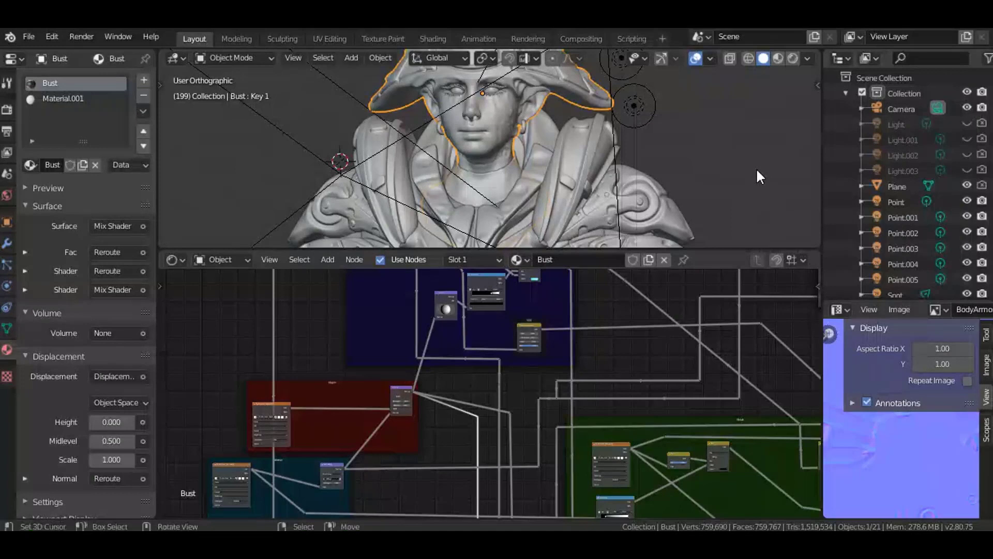
# Examine the Bust material's node network, including its coloured frames and the links between them.
pyautogui.scroll(-3, 631, 372)
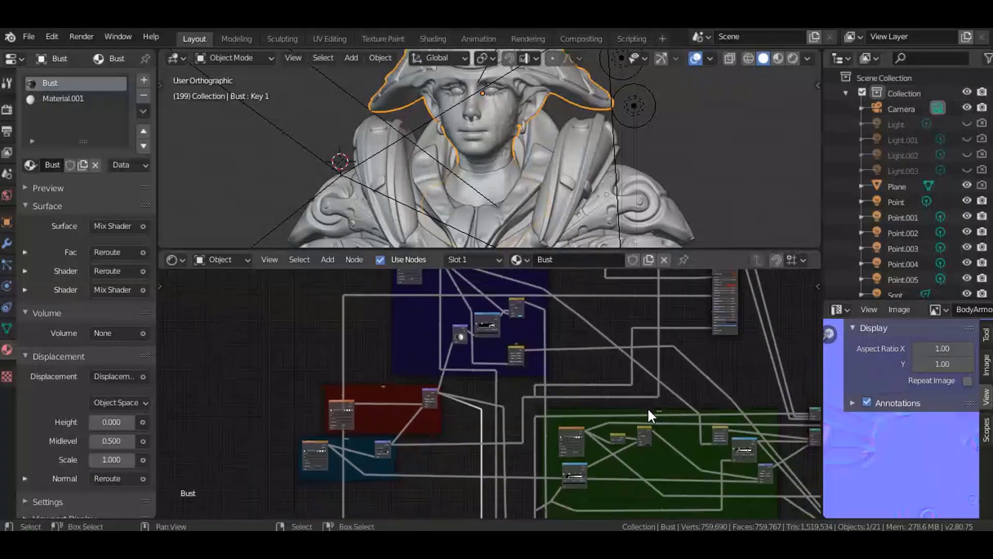
pyautogui.moveTo(647, 406); pyautogui.dragTo(604, 413, button='middle')
pyautogui.scroll(-2, 471, 422)
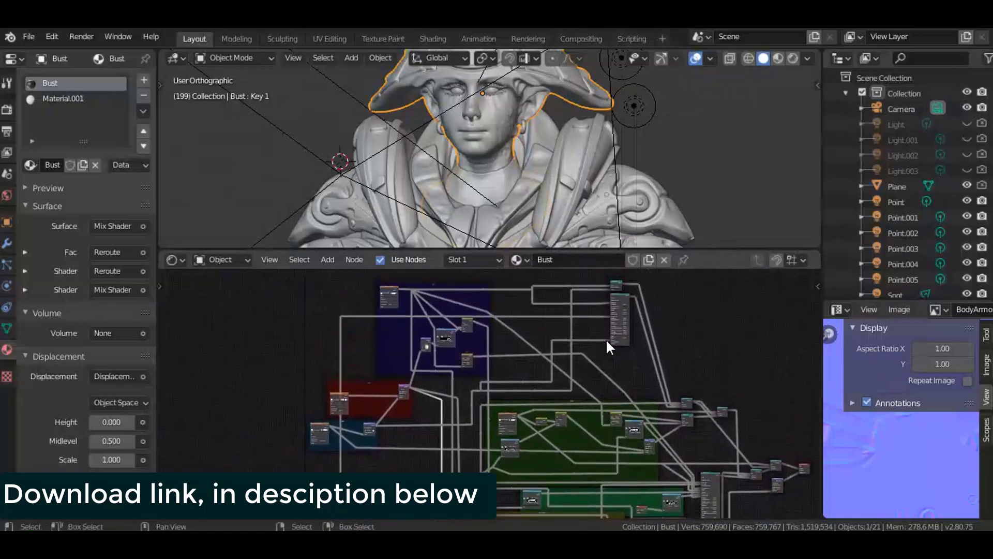
pyautogui.moveTo(606, 362); pyautogui.dragTo(646, 344, button='middle')
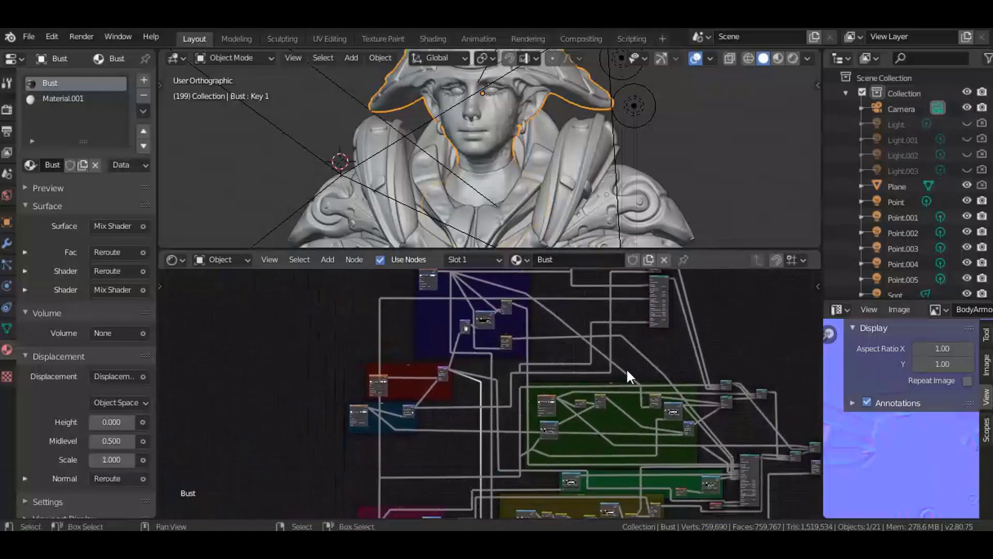
pyautogui.moveTo(528, 220); pyautogui.dragTo(600, 228, button='middle')
pyautogui.scroll(2, 519, 393)
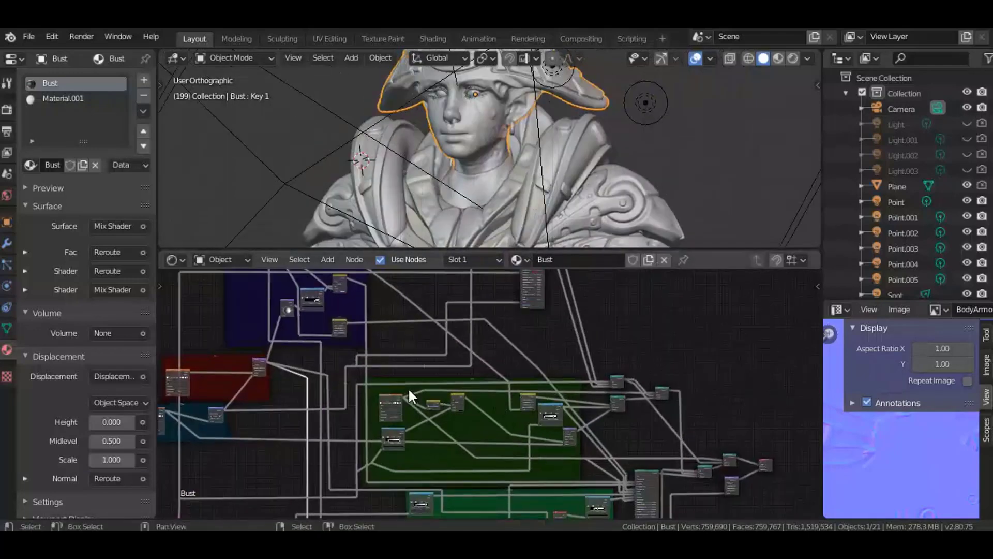
pyautogui.moveTo(409, 387); pyautogui.dragTo(590, 402, button='middle')
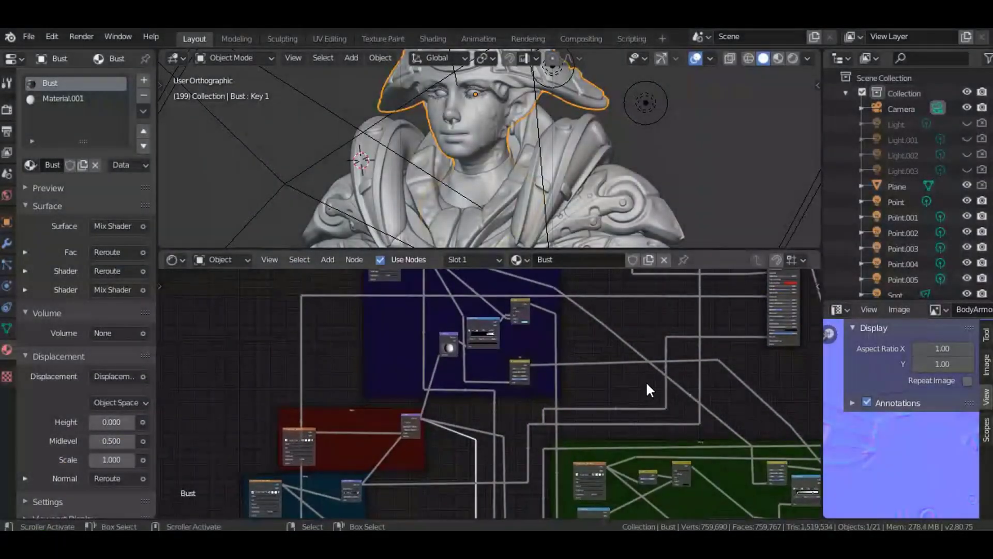
pyautogui.moveTo(534, 390); pyautogui.dragTo(382, 406, button='middle')
pyautogui.moveTo(479, 361); pyautogui.dragTo(661, 397, button='middle')
pyautogui.moveTo(649, 432); pyautogui.dragTo(647, 346, button='middle')
pyautogui.moveTo(564, 419); pyautogui.dragTo(537, 420, button='middle')
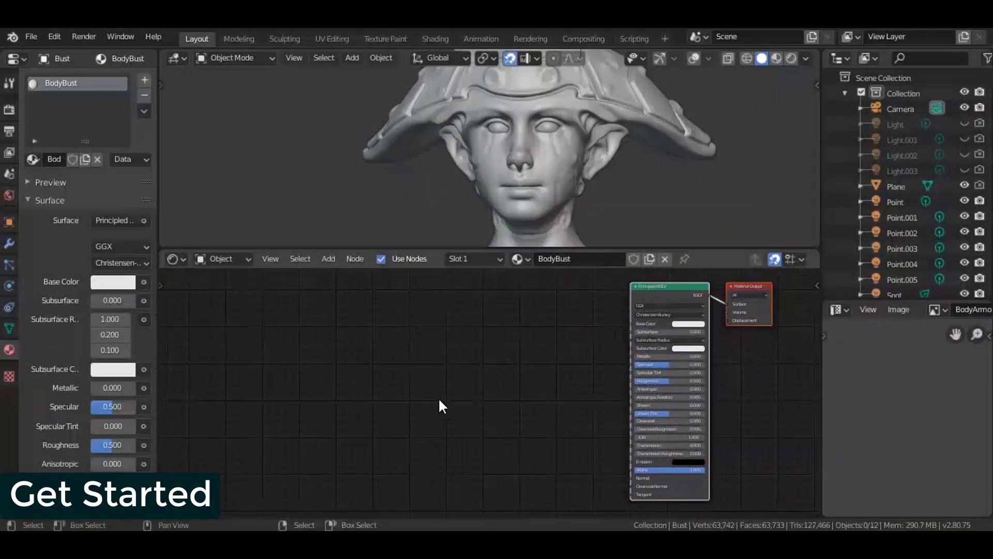
# Add an Image Texture node to the BodyBust material, placed to the left of the Principled BSDF node.
pyautogui.moveTo(439, 400); pyautogui.dragTo(497, 372, button='middle')
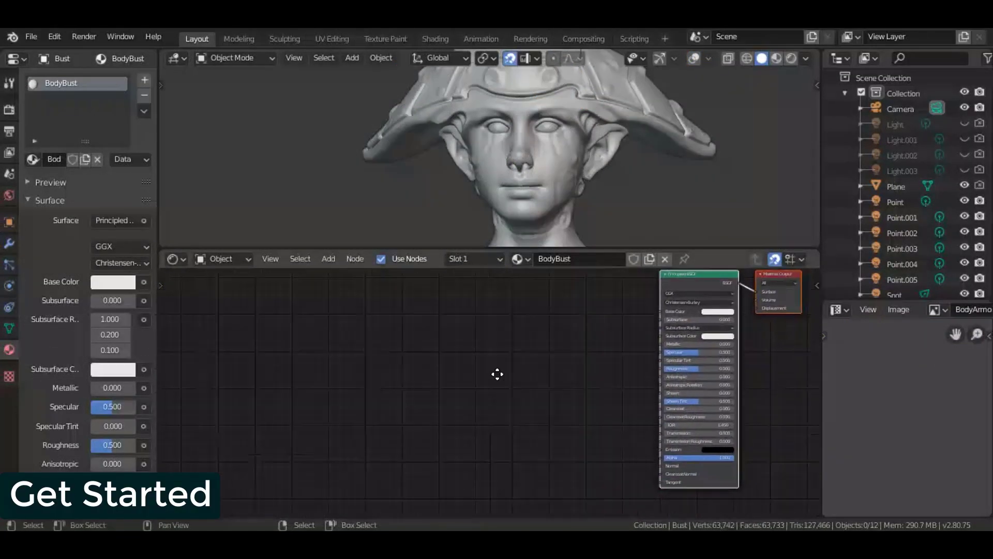
pyautogui.hotkey('shift', 'a')
pyautogui.moveTo(305, 388)
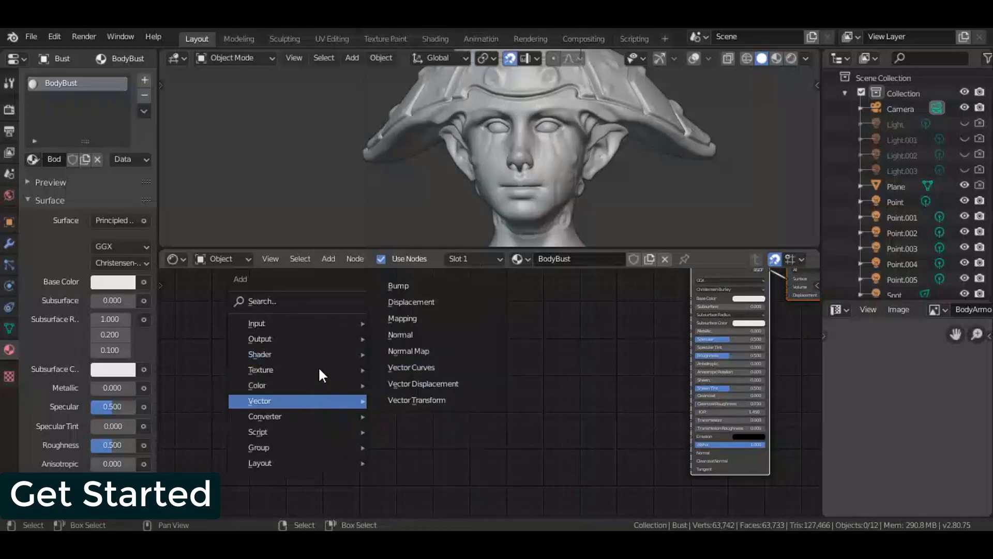
pyautogui.moveTo(318, 369)
pyautogui.click(427, 257)
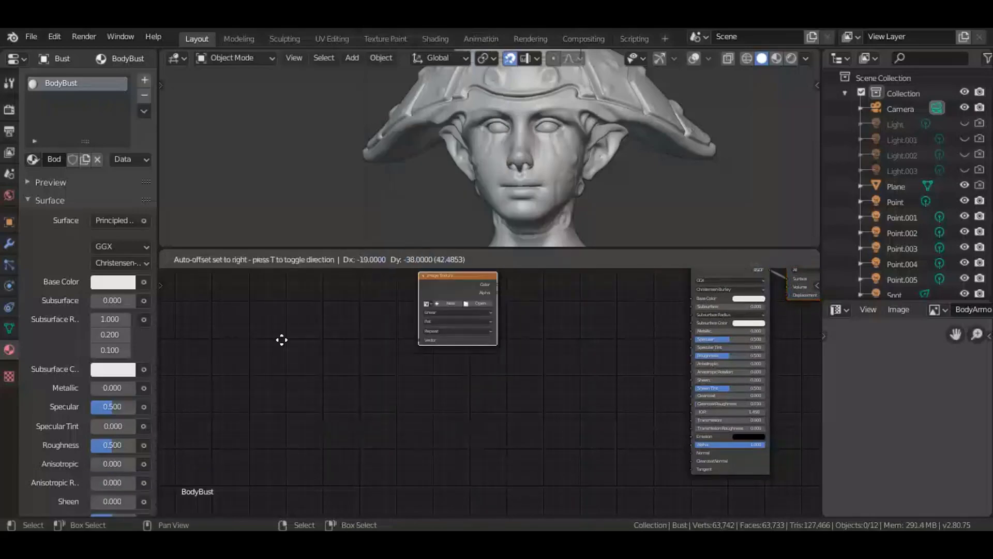
pyautogui.click(284, 329)
# Duplicate the Image Texture node three times, placing the copies one below another in a column.
pyautogui.moveTo(321, 317); pyautogui.dragTo(389, 407, button='middle')
pyautogui.hotkey('shift', 'd')
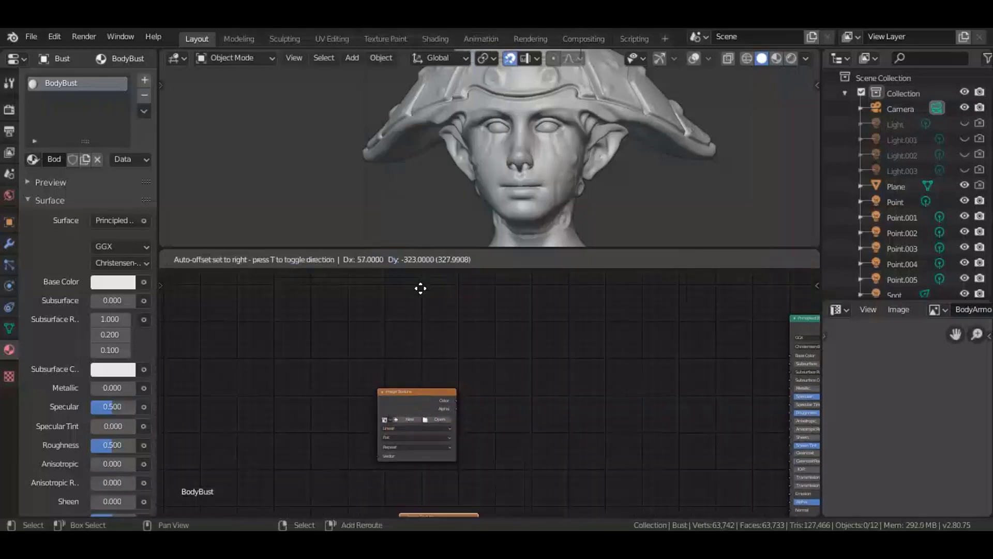
pyautogui.click(409, 489)
pyautogui.moveTo(414, 372); pyautogui.dragTo(414, 250, button='middle')
pyautogui.hotkey('shift', 'd')
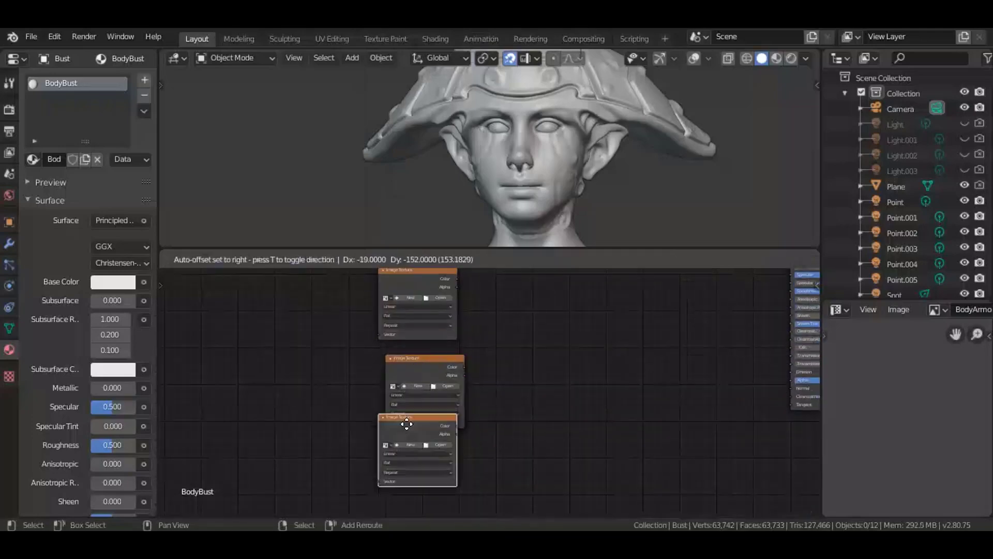
pyautogui.click(408, 423)
pyautogui.hotkey('shift', 'd')
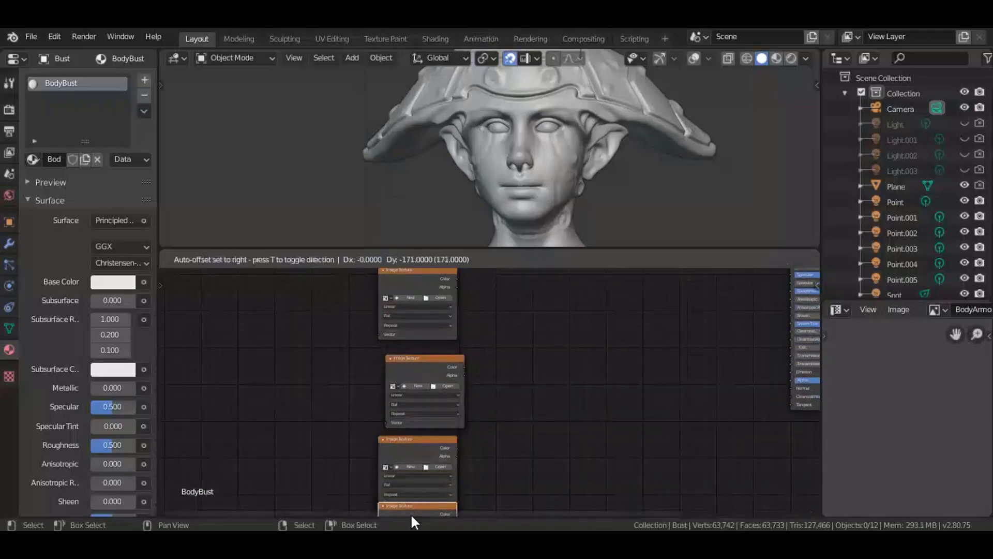
pyautogui.click(410, 513)
# Move the topmost Image Texture node up to widen the gap to the node below it.
pyautogui.scroll(-3, 411, 513)
pyautogui.moveTo(392, 360); pyautogui.dragTo(395, 347, button='middle')
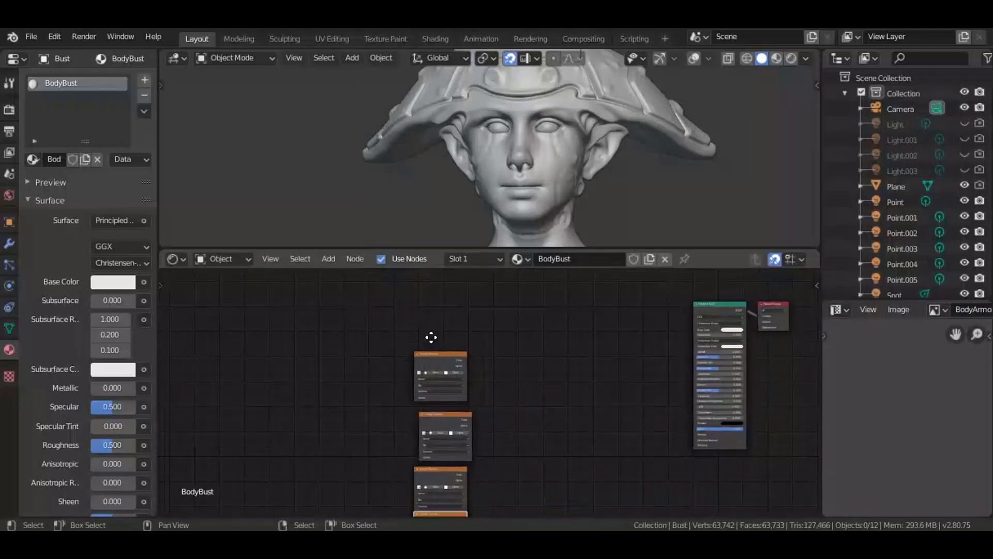
pyautogui.moveTo(430, 357); pyautogui.dragTo(430, 336)
# Enable the Screencast Keys overlay in the 3D viewport.
pyautogui.press('n')
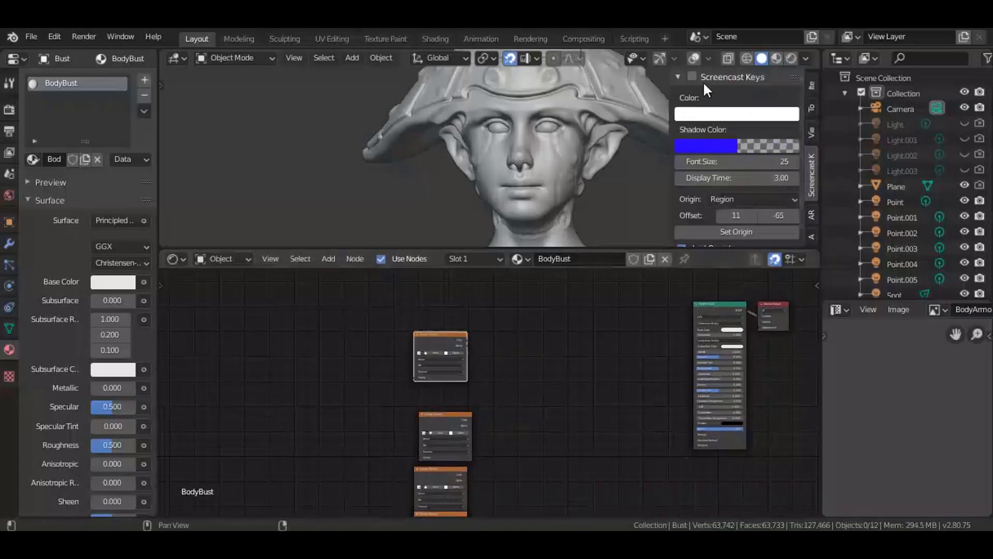
pyautogui.press('n')
# Align the remaining Image Texture nodes into a straight column with a gap between each of them.
pyautogui.scroll(4, 440, 421)
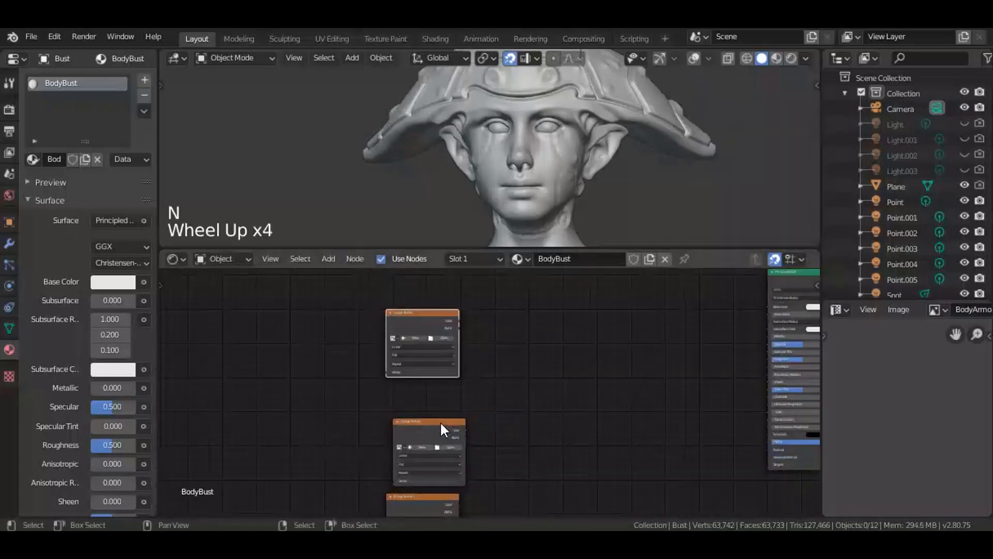
pyautogui.moveTo(439, 420); pyautogui.dragTo(427, 398)
pyautogui.moveTo(415, 506); pyautogui.dragTo(399, 416, button='middle')
pyautogui.moveTo(399, 416); pyautogui.dragTo(395, 378)
pyautogui.click(395, 384)
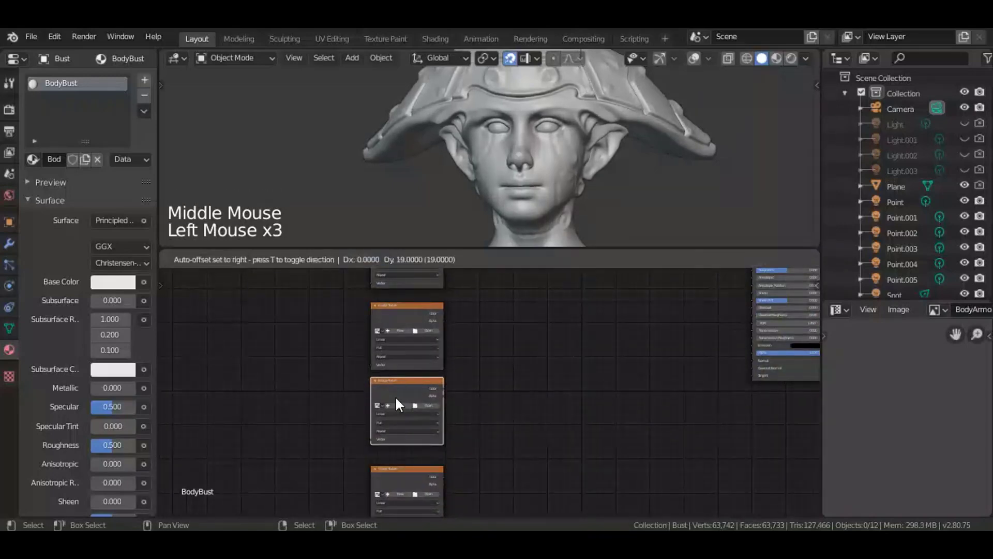
pyautogui.scroll(-2, 395, 396)
pyautogui.moveTo(394, 394); pyautogui.dragTo(392, 351, button='middle')
pyautogui.moveTo(410, 415); pyautogui.dragTo(410, 409)
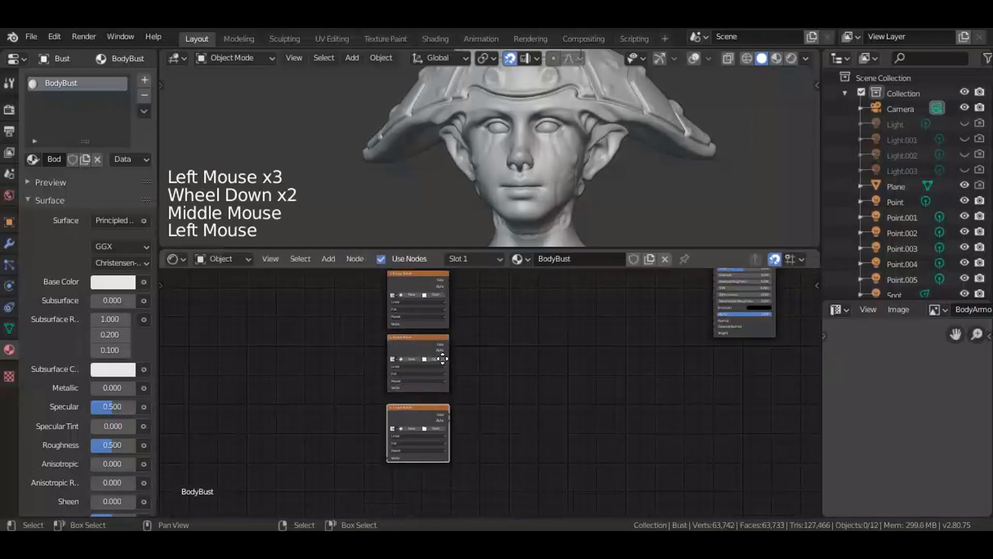
# Duplicate the lowest Image Texture node to add a fifth one below it, and shift the selected nodes upward.
pyautogui.scroll(-4, 432, 386)
pyautogui.moveTo(409, 409); pyautogui.dragTo(446, 393, button='middle')
pyautogui.hotkey('shift', 'd')
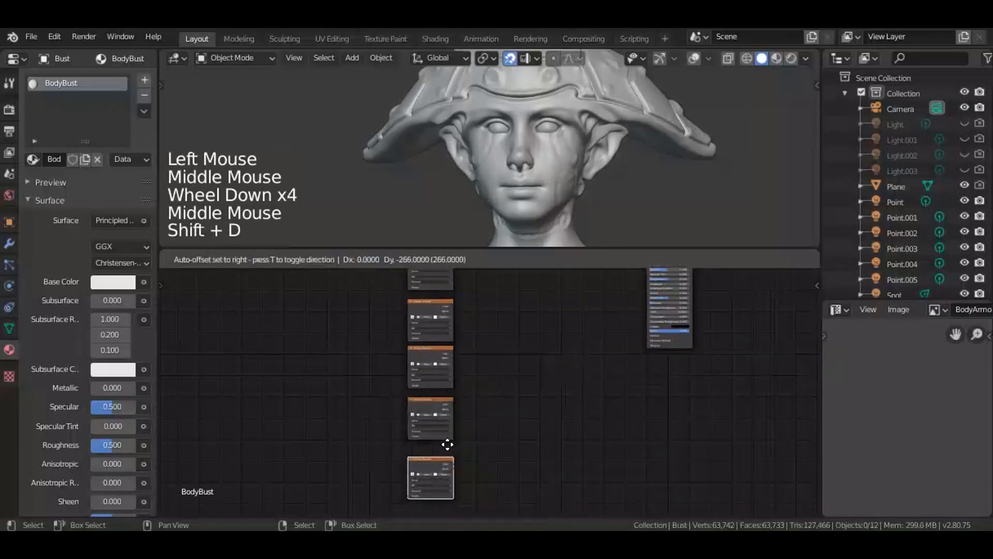
pyautogui.scroll(-7, 396, 340)
pyautogui.scroll(-3, 396, 340)
pyautogui.moveTo(386, 306); pyautogui.dragTo(492, 447)
pyautogui.press('g')
pyautogui.click(492, 422)
# Start opening an image for the top Image Texture node and browse to the Style14\Texture\substance folder.
pyautogui.scroll(7, 547, 325)
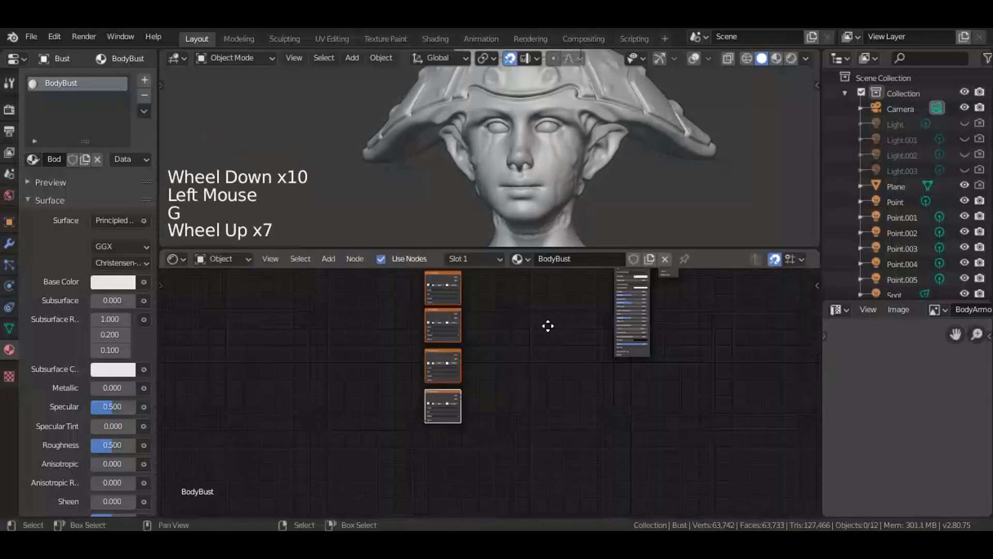
pyautogui.scroll(2, 402, 393)
pyautogui.moveTo(548, 326); pyautogui.dragTo(521, 395, button='middle')
pyautogui.scroll(2, 401, 392)
pyautogui.scroll(1, 463, 435)
pyautogui.scroll(8, 464, 434)
pyautogui.scroll(6, 474, 414)
pyautogui.scroll(3, 521, 395)
pyautogui.click(516, 388)
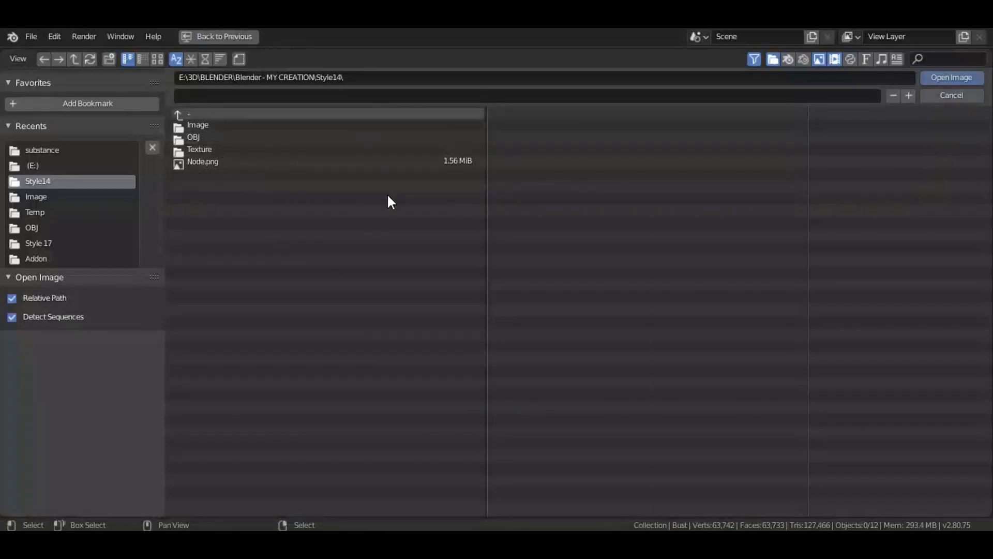
pyautogui.click(237, 147)
pyautogui.click(225, 125)
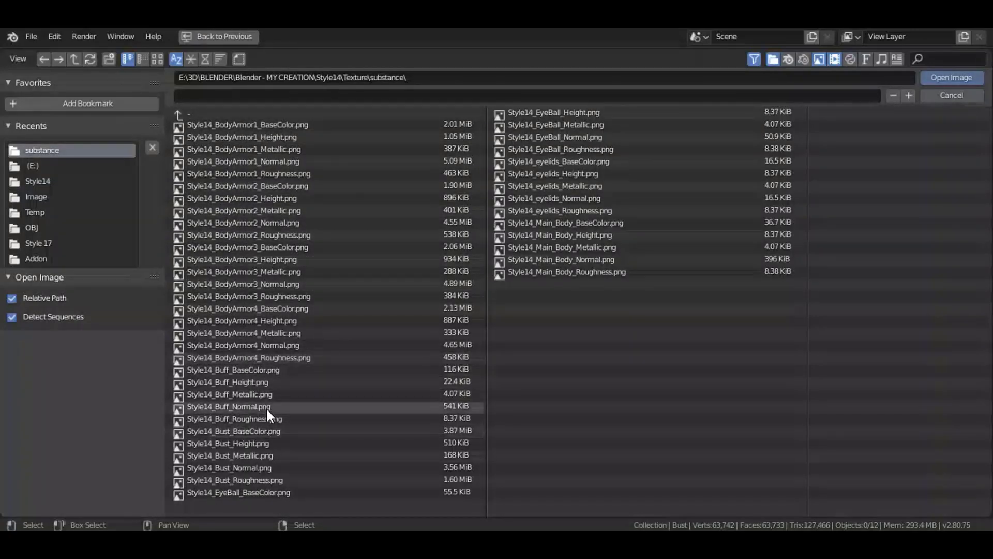
# Load the five Style14_Bust images, BaseColor, Height, Metallic, Normal and Roughness, with BaseColor in the top node.
pyautogui.moveTo(271, 430); pyautogui.dragTo(288, 474)
pyautogui.keyDown('shift'); pyautogui.click(287, 474); pyautogui.keyUp('shift')
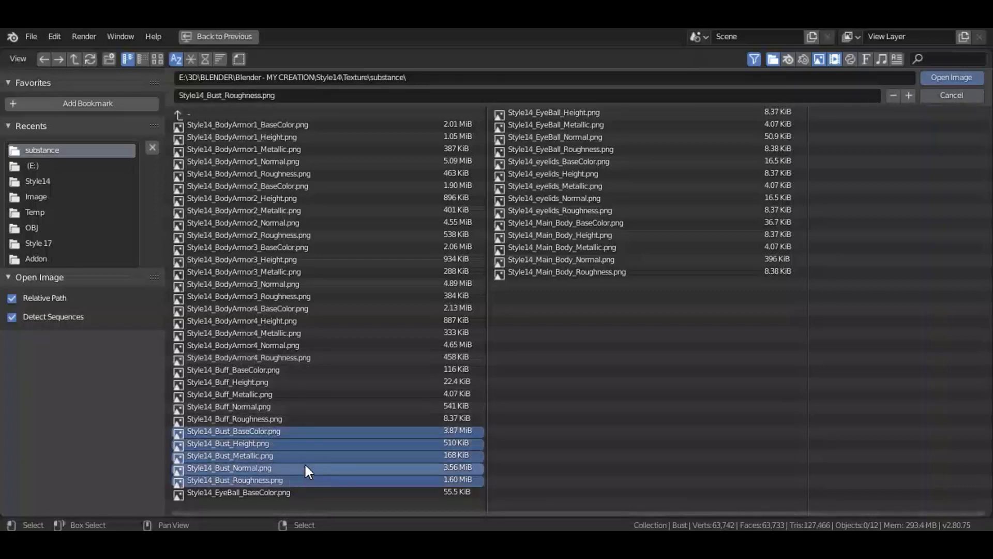
pyautogui.press('Return')
# Move the second Image Texture node down so it clears the enlarged Style14_Bust_BaseColor.png node.
pyautogui.moveTo(305, 452); pyautogui.dragTo(457, 352, button='middle')
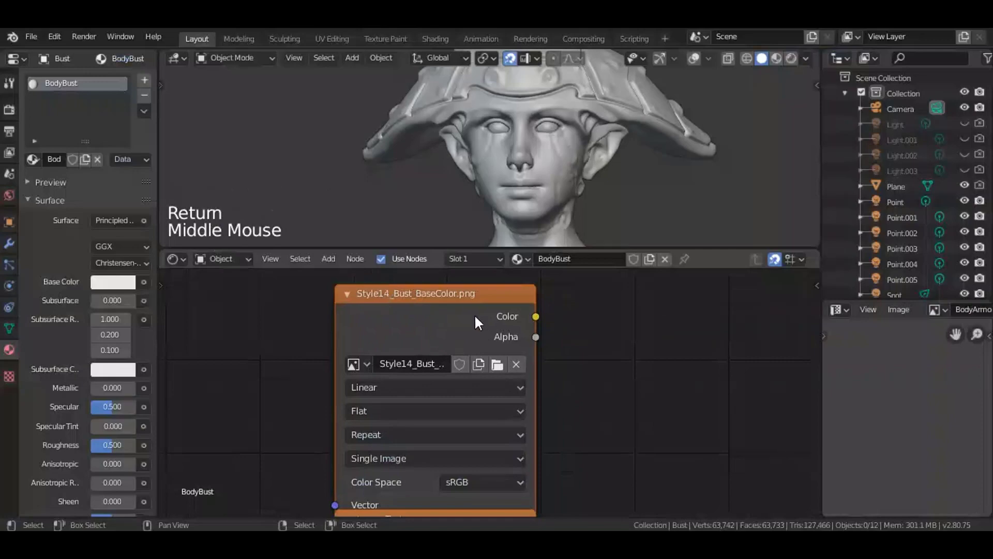
pyautogui.moveTo(410, 417); pyautogui.dragTo(368, 327, button='middle')
pyautogui.scroll(-4, 356, 420)
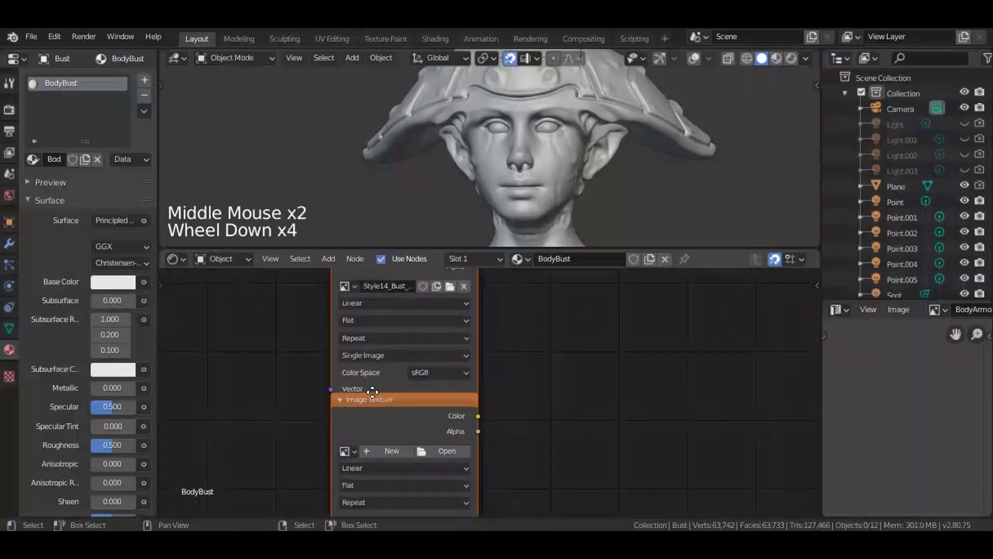
pyautogui.moveTo(393, 408); pyautogui.dragTo(393, 329, button='middle')
pyautogui.moveTo(394, 329); pyautogui.dragTo(437, 365)
pyautogui.click(505, 340)
pyautogui.moveTo(461, 315); pyautogui.dragTo(452, 188, button='middle')
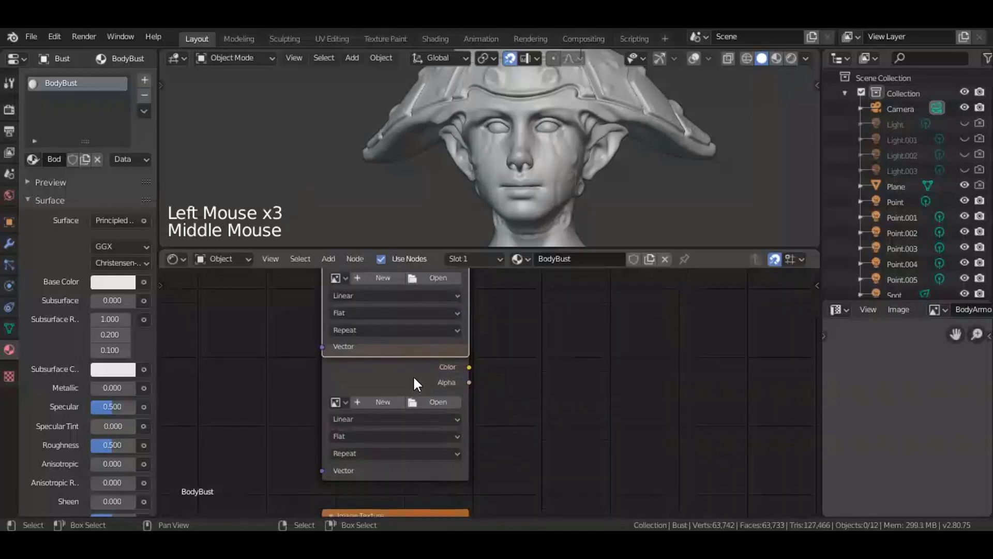
# Move the Image Texture nodes below the second one further down to space them apart, and save the file.
pyautogui.moveTo(413, 376); pyautogui.dragTo(418, 410)
pyautogui.scroll(-1, 418, 410)
pyautogui.moveTo(418, 410); pyautogui.dragTo(389, 418, button='middle')
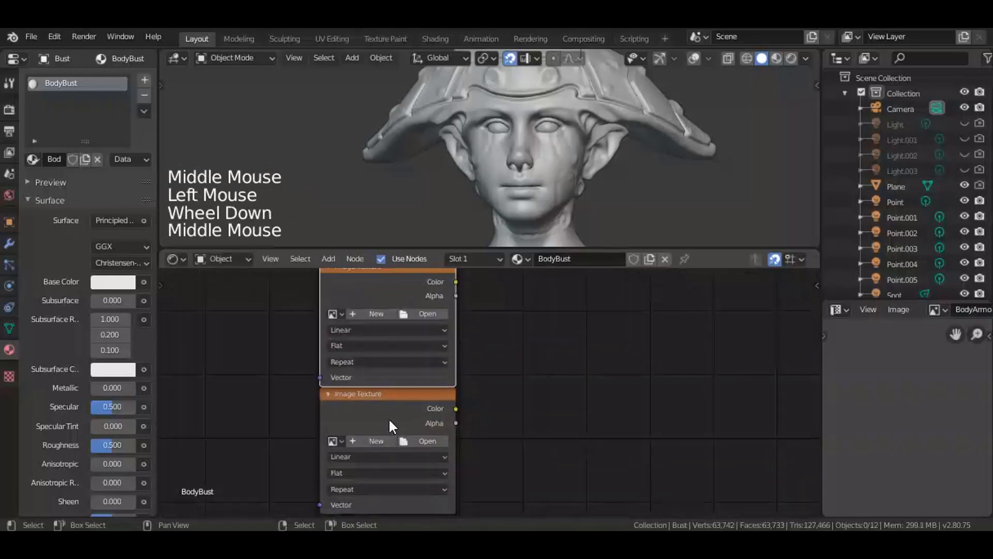
pyautogui.moveTo(389, 418); pyautogui.dragTo(388, 438)
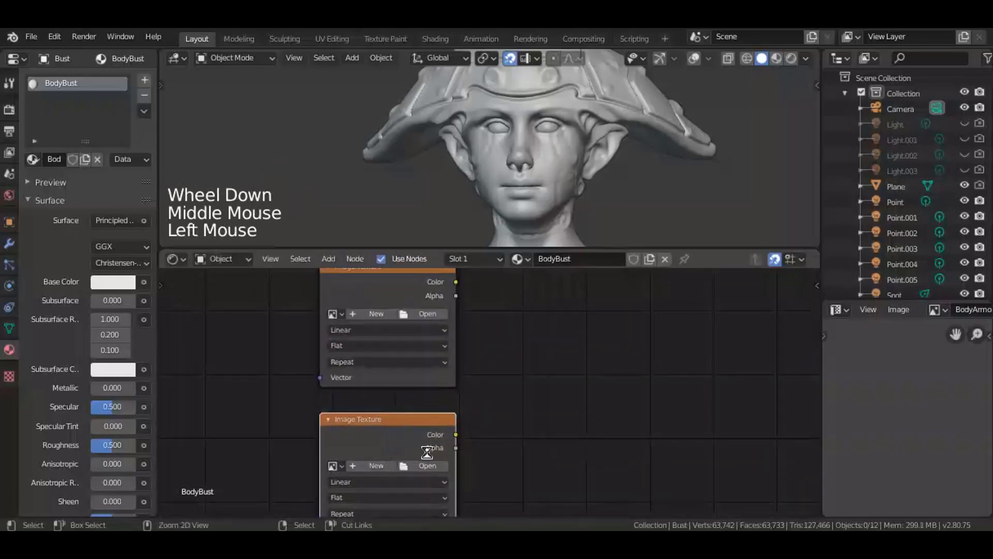
pyautogui.hotkey('ctrl', 's')
pyautogui.moveTo(417, 420); pyautogui.dragTo(420, 362, button='middle')
pyautogui.moveTo(420, 362)
pyautogui.mouseDown()
pyautogui.moveTo(420, 386)
pyautogui.moveTo(420, 376)
pyautogui.mouseUp()
# Search the loaded images for "bust" and assign Style14_Bust_Height.png to the second Image Texture node.
pyautogui.moveTo(407, 316); pyautogui.dragTo(383, 409, button='middle')
pyautogui.scroll(-6, 383, 401)
pyautogui.scroll(1, 361, 373)
pyautogui.moveTo(362, 373); pyautogui.dragTo(347, 363, button='middle')
pyautogui.moveTo(347, 362); pyautogui.dragTo(336, 382, button='middle')
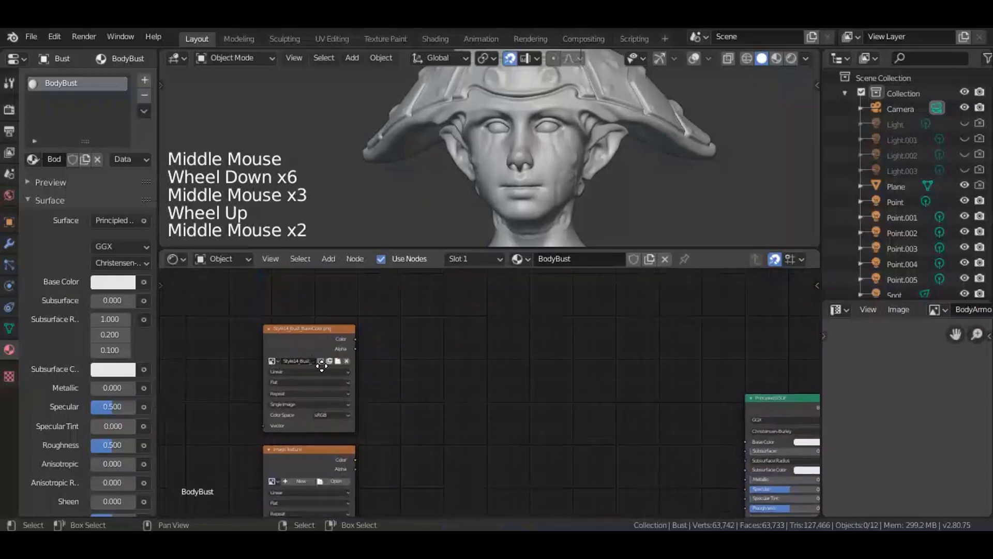
pyautogui.scroll(4, 336, 382)
pyautogui.moveTo(253, 369); pyautogui.dragTo(346, 341, button='middle')
pyautogui.scroll(4, 312, 375)
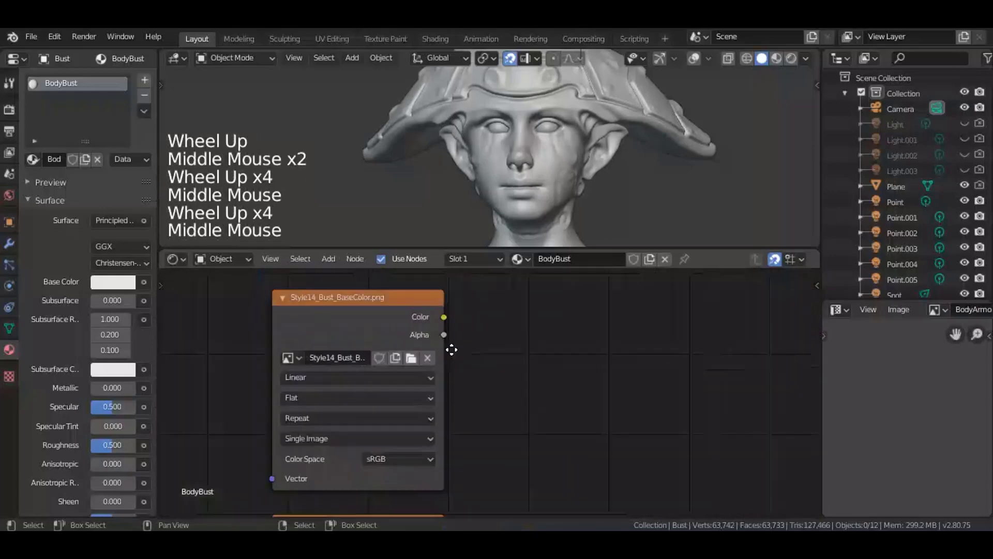
pyautogui.scroll(3, 346, 341)
pyautogui.click(347, 361)
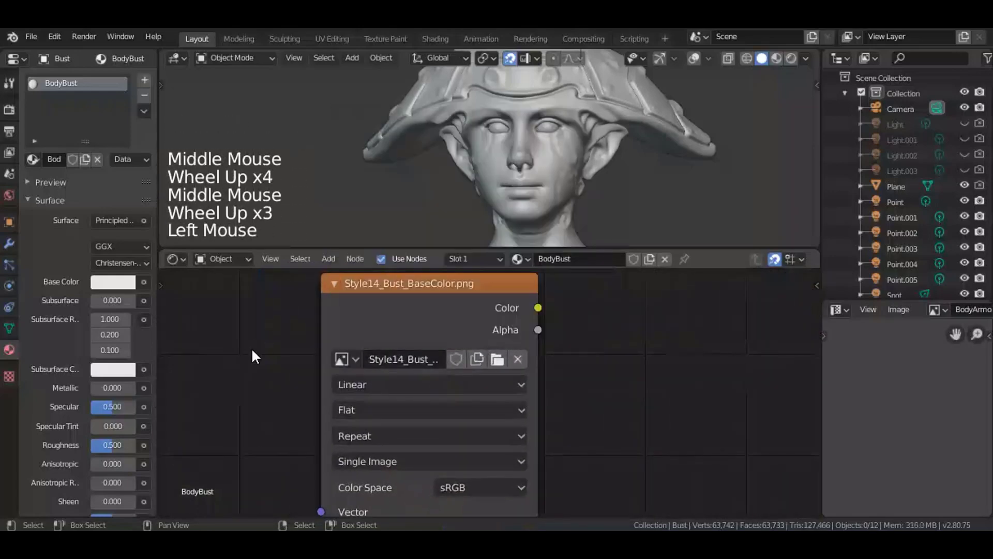
pyautogui.moveTo(417, 344); pyautogui.dragTo(402, 243, button='middle')
pyautogui.click(348, 435)
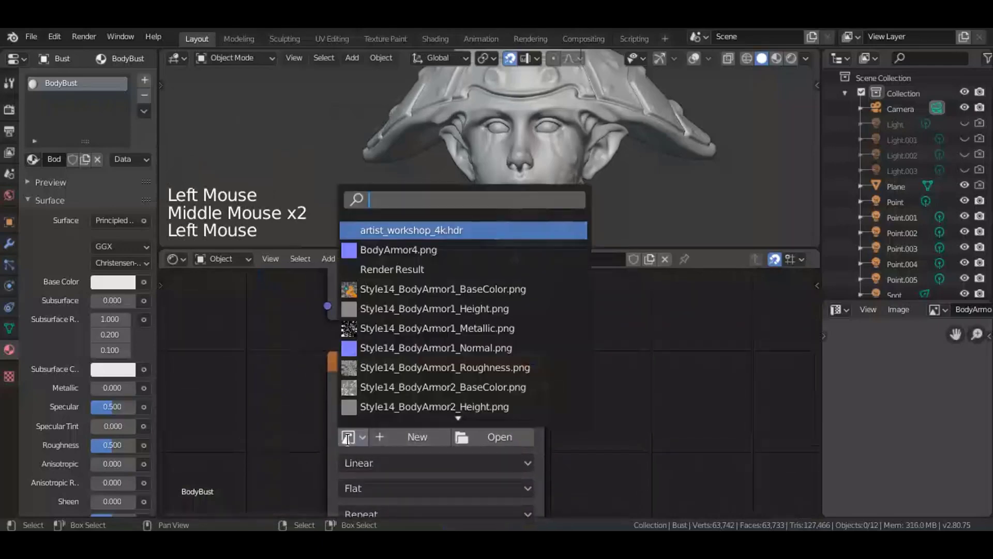
pyautogui.write('bust')
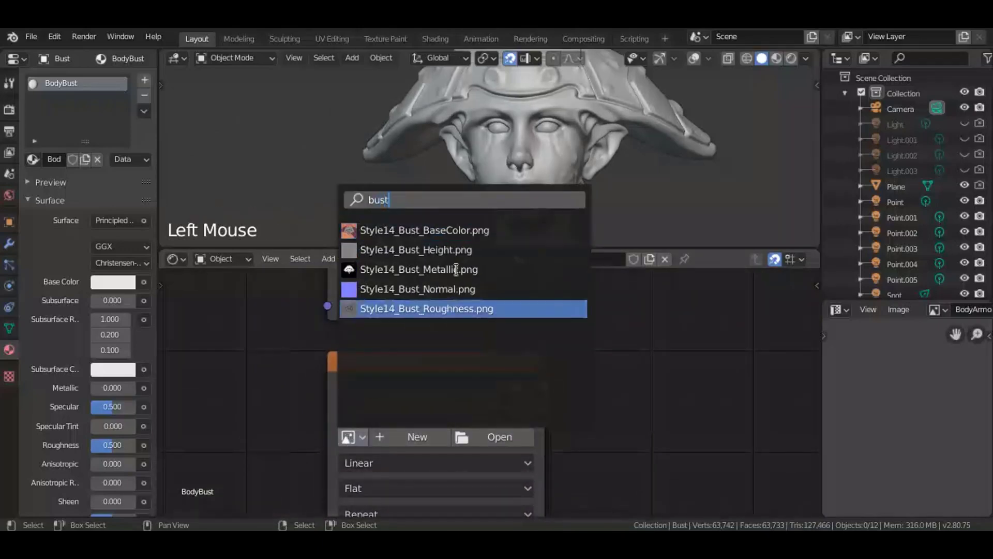
pyautogui.click(451, 249)
# Space out the empty Image Texture nodes below Style14_Bust_Height.png so each has room to expand.
pyautogui.moveTo(443, 513); pyautogui.dragTo(444, 328, button='middle')
pyautogui.moveTo(454, 402); pyautogui.dragTo(454, 348, button='middle')
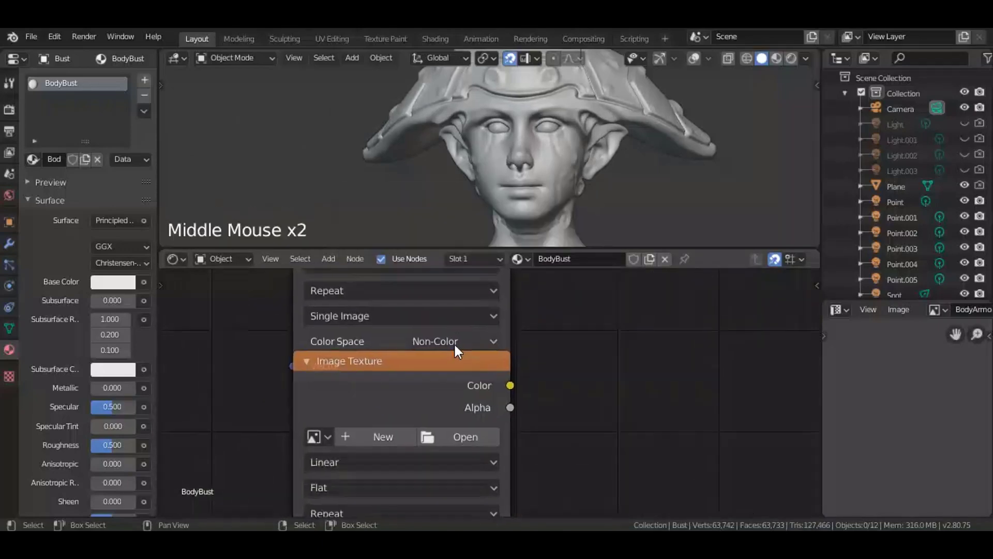
pyautogui.moveTo(460, 434); pyautogui.dragTo(459, 314, button='middle')
pyautogui.click(462, 333)
pyautogui.scroll(-1, 460, 336)
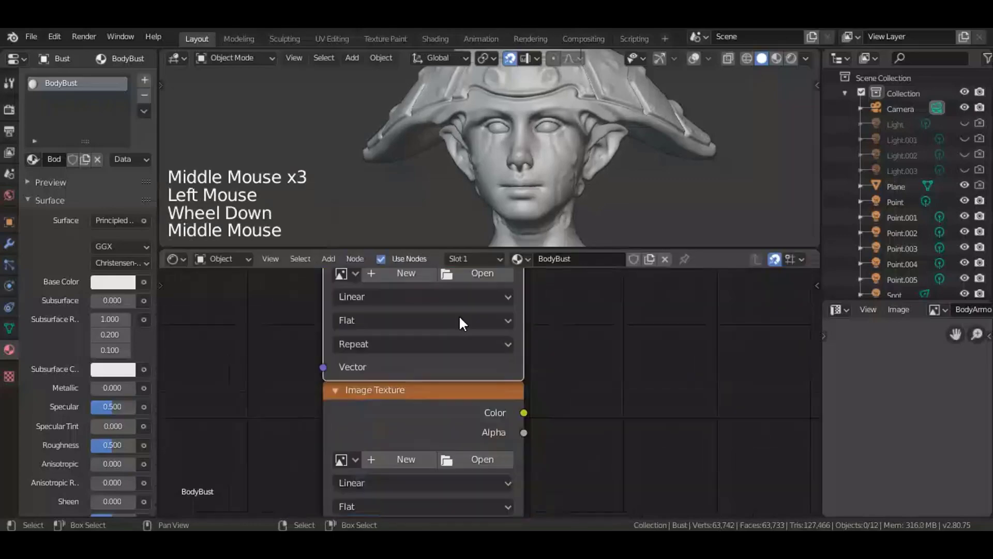
pyautogui.scroll(-6, 441, 421)
pyautogui.moveTo(450, 407); pyautogui.dragTo(450, 452)
pyautogui.moveTo(448, 408); pyautogui.dragTo(448, 324, button='middle')
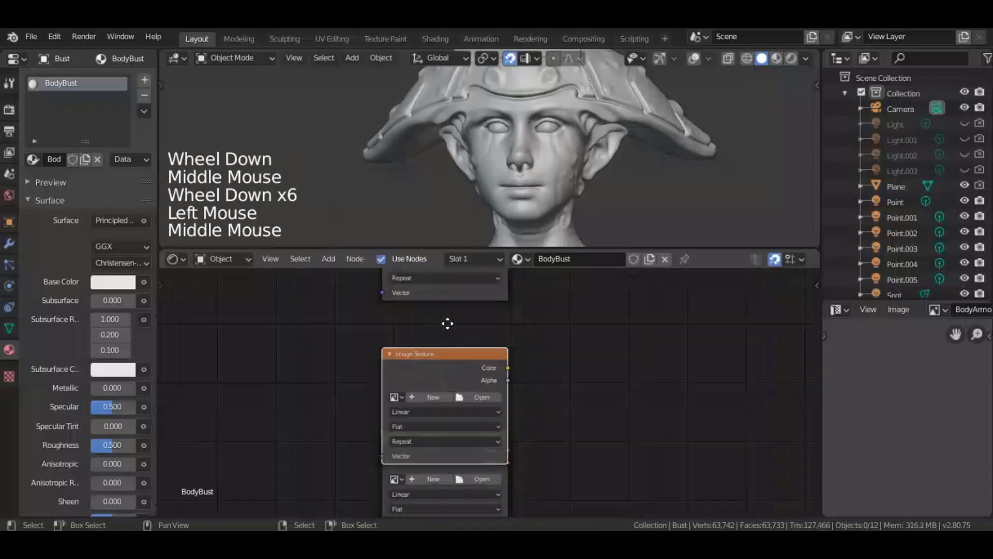
pyautogui.scroll(-4, 459, 423)
pyautogui.moveTo(479, 466); pyautogui.dragTo(475, 282)
pyautogui.moveTo(474, 331); pyautogui.dragTo(442, 469, button='middle')
# Search the loaded images for "bust" and assign Style14_Bust_Metallic.png to the third Image Texture node.
pyautogui.scroll(2, 408, 343)
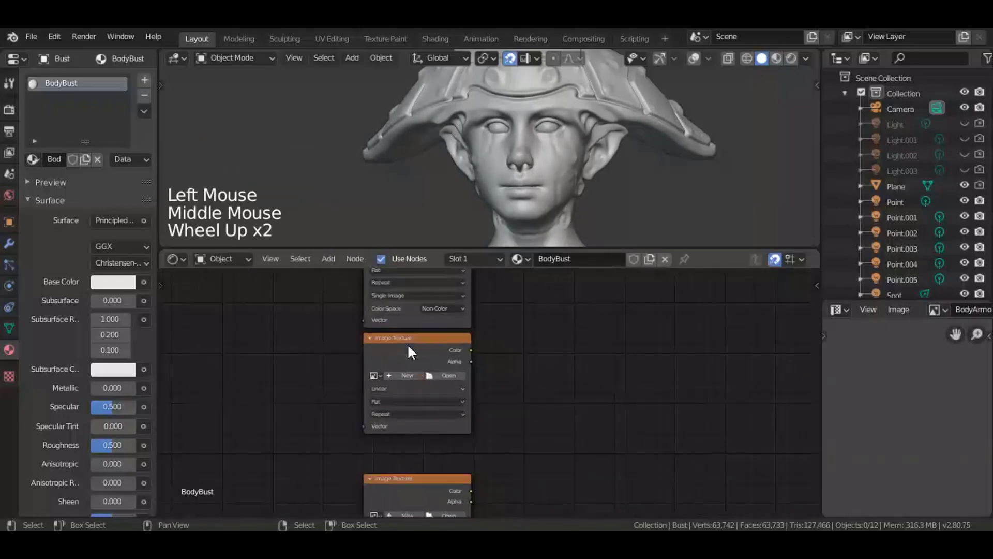
pyautogui.moveTo(415, 347); pyautogui.dragTo(417, 403, button='middle')
pyautogui.scroll(2, 425, 440)
pyautogui.moveTo(430, 465); pyautogui.dragTo(512, 386, button='middle')
pyautogui.scroll(3, 450, 380)
pyautogui.click(445, 377)
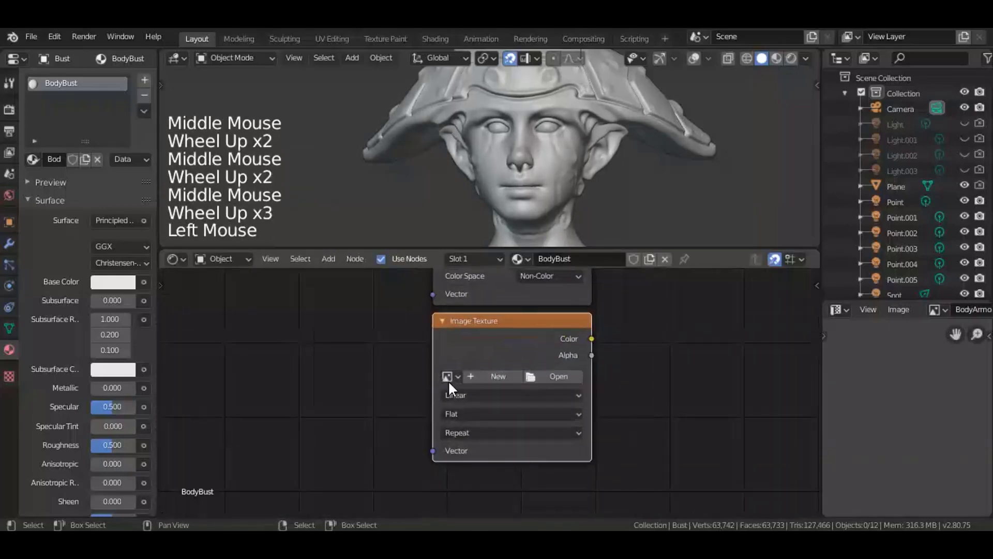
pyautogui.click(447, 378)
pyautogui.write('bust')
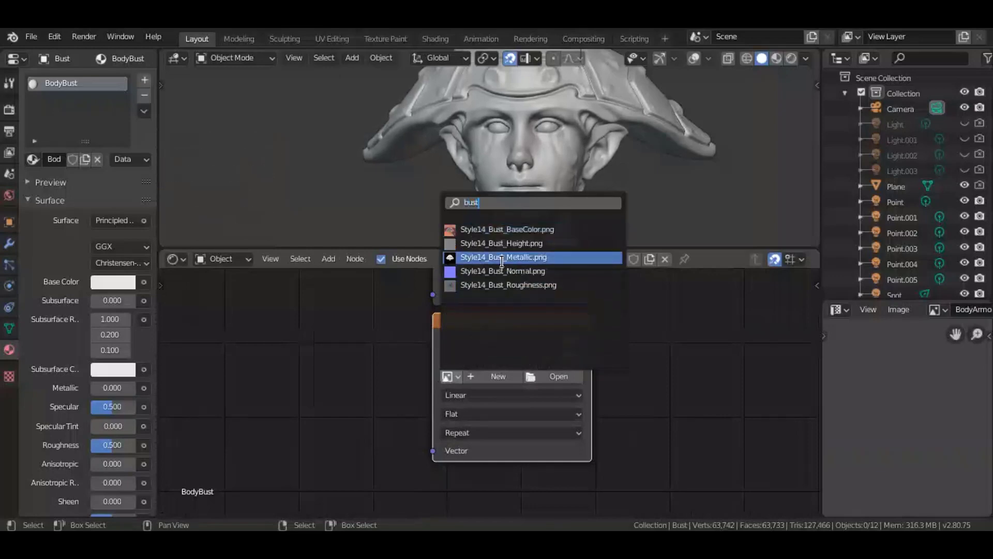
pyautogui.click(502, 257)
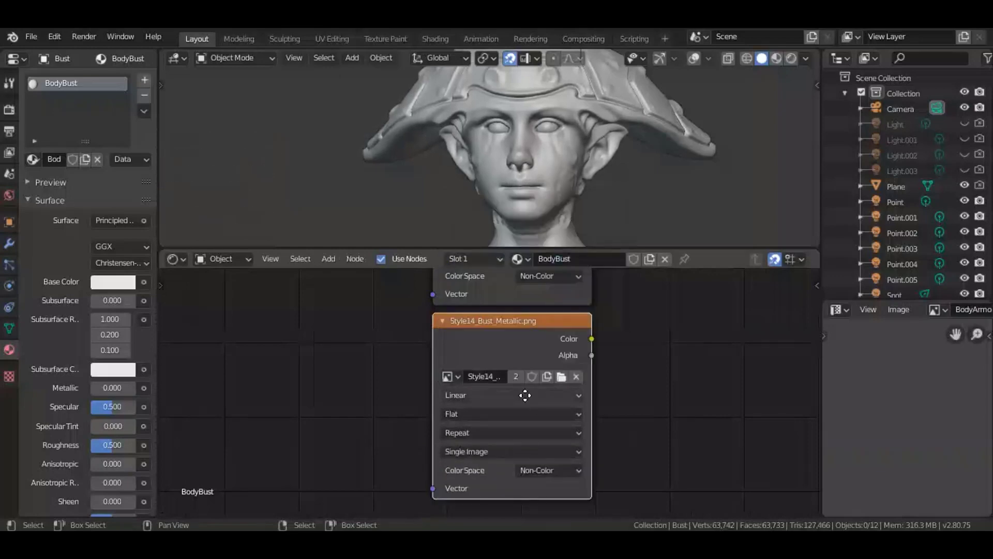
# Filter the loaded images by "bust" and assign Style14_Bust_Normal.png to the fourth Image Texture node.
pyautogui.moveTo(525, 394); pyautogui.dragTo(476, 328, button='middle')
pyautogui.scroll(3, 542, 465)
pyautogui.moveTo(476, 269); pyautogui.dragTo(448, 286, button='middle')
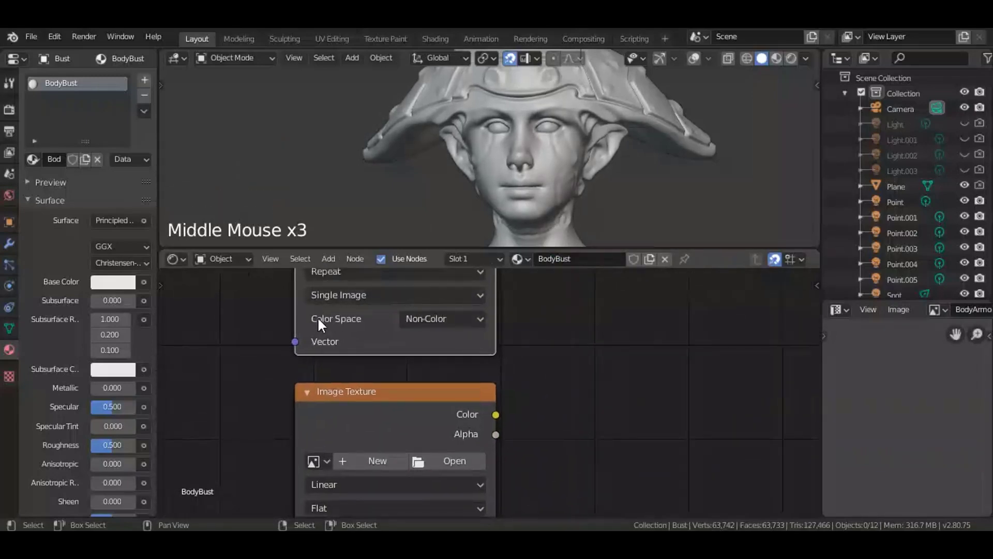
pyautogui.moveTo(470, 382); pyautogui.dragTo(397, 305, button='middle')
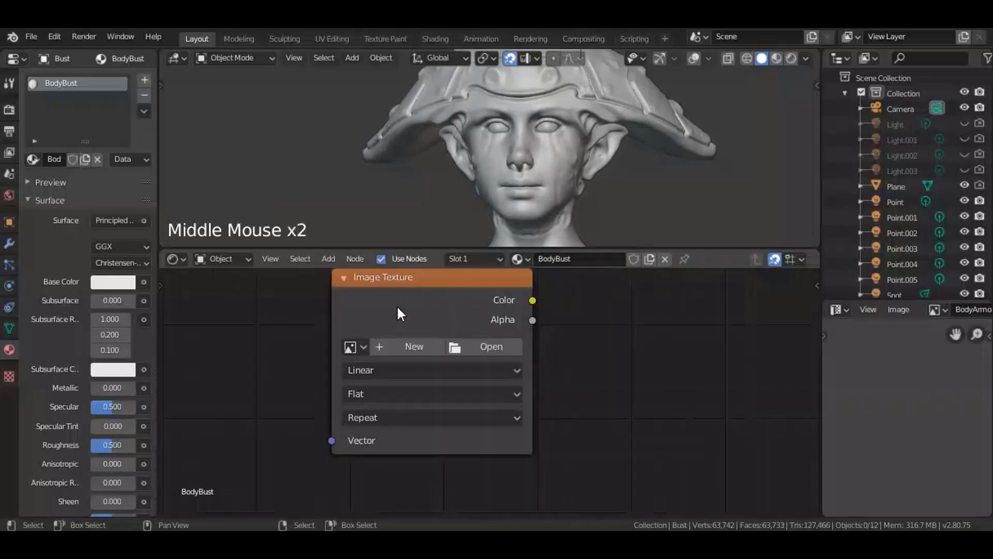
pyautogui.click(334, 341)
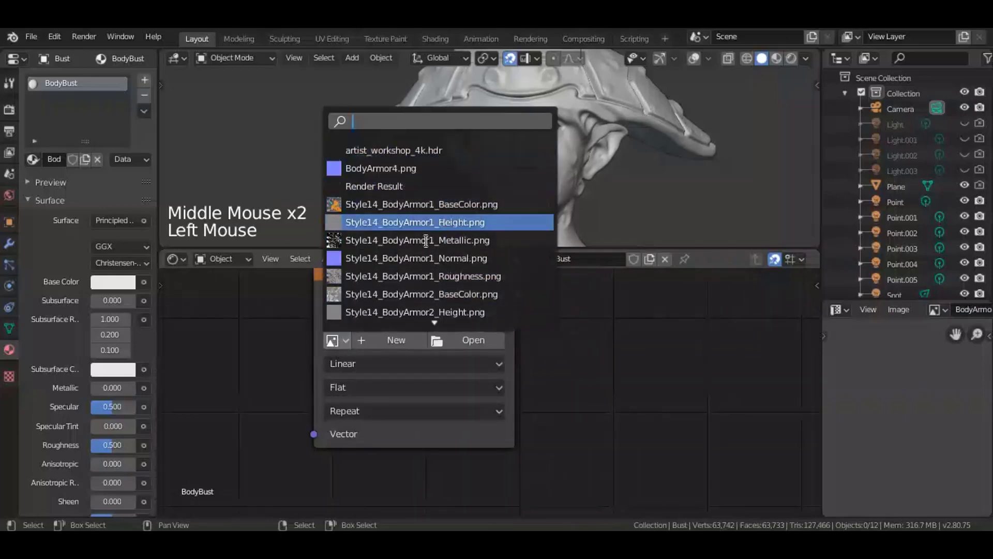
pyautogui.write('bust')
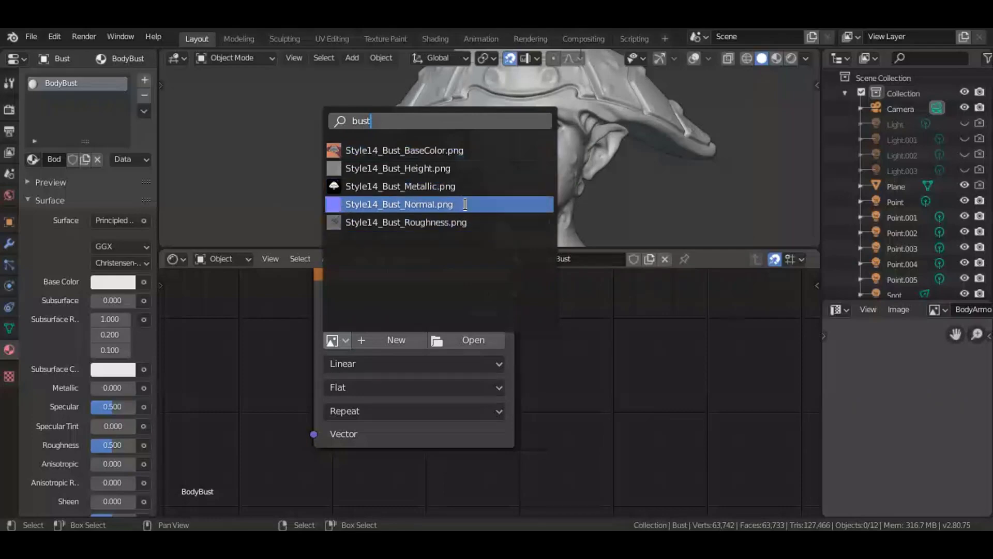
pyautogui.click(465, 210)
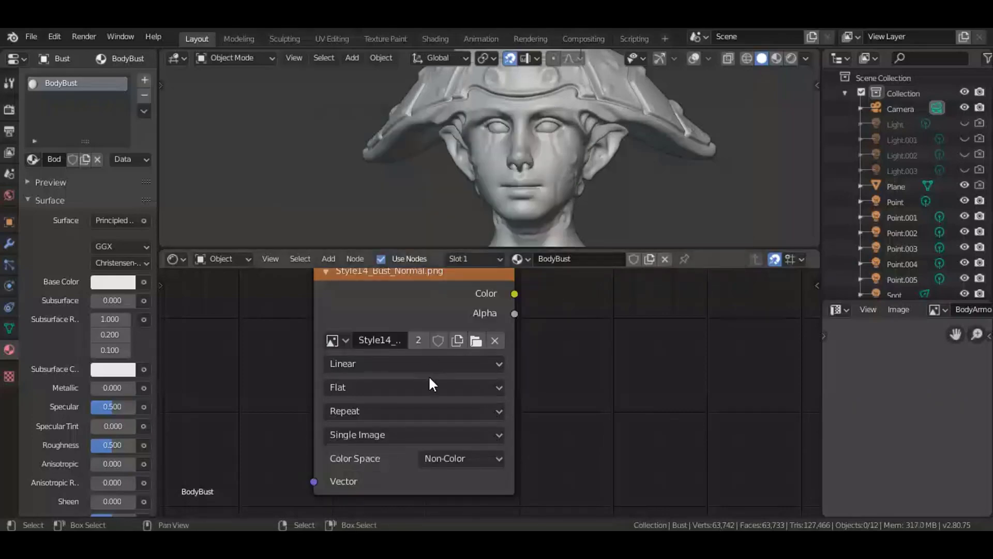
# Assign Style14_Bust_Roughness.png to the last empty Image Texture node using the search "bust", and save the file.
pyautogui.scroll(-12, 440, 371)
pyautogui.moveTo(440, 371); pyautogui.dragTo(564, 365, button='middle')
pyautogui.scroll(8, 414, 411)
pyautogui.scroll(6, 537, 396)
pyautogui.moveTo(536, 396); pyautogui.dragTo(583, 270, button='middle')
pyautogui.click(399, 329)
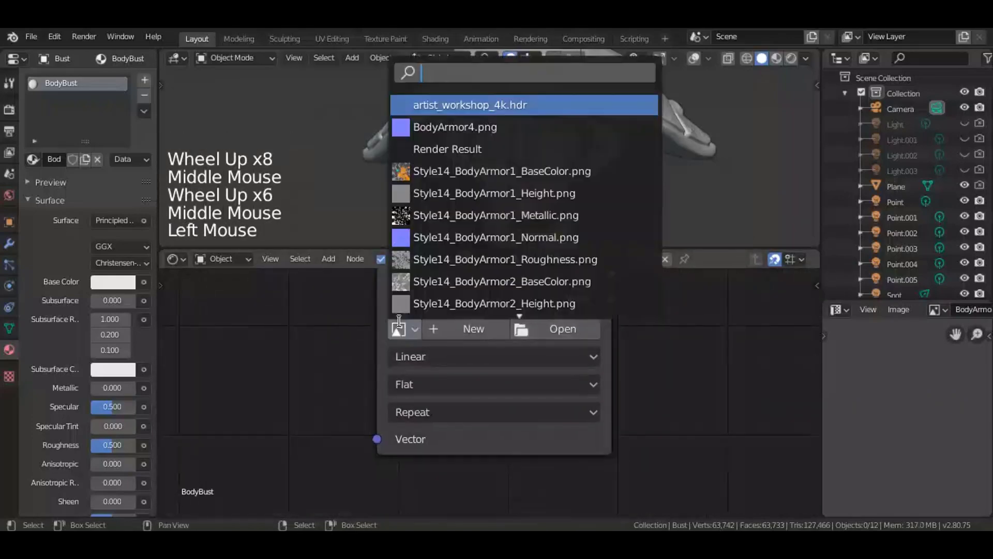
pyautogui.write('bust')
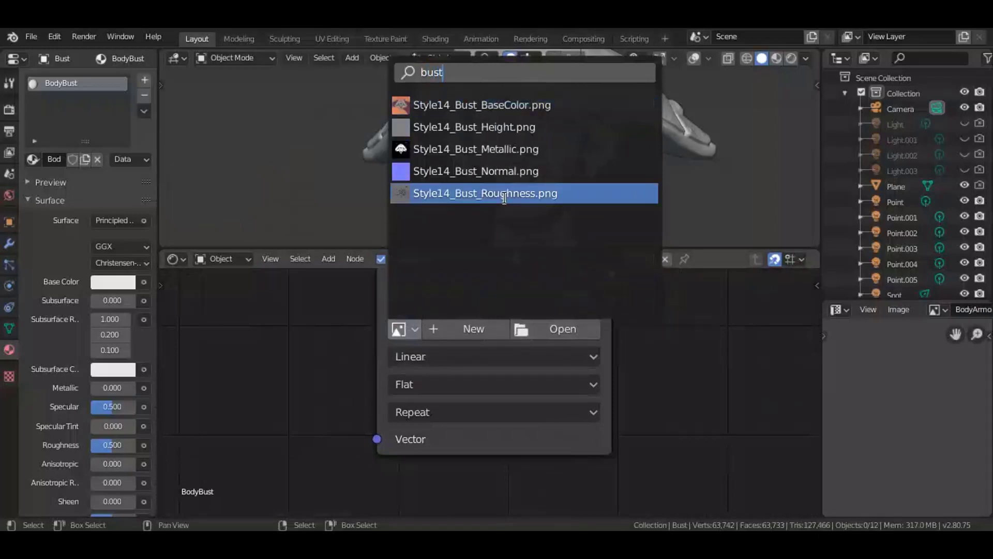
pyautogui.click(505, 193)
pyautogui.moveTo(487, 317); pyautogui.dragTo(325, 394, button='middle')
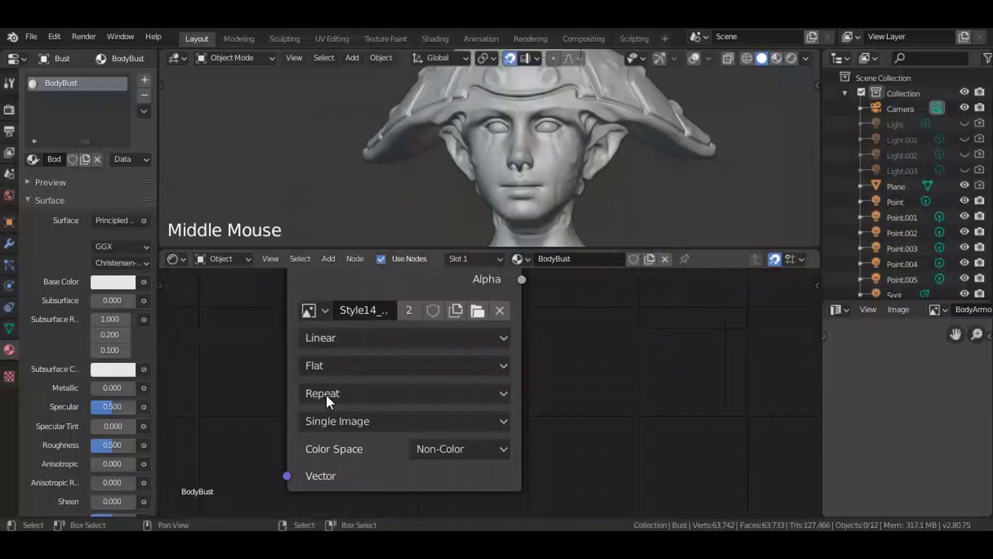
pyautogui.scroll(-10, 325, 393)
pyautogui.moveTo(421, 351); pyautogui.dragTo(343, 411, button='middle')
pyautogui.hotkey('ctrl', 's')
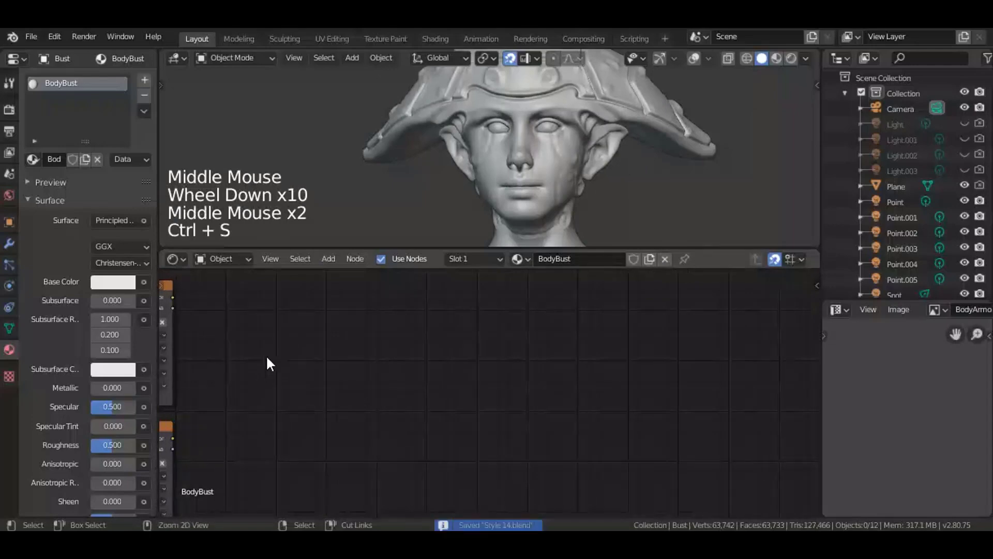
# Add a Normal Map node beside the Style14_Bust_Normal.png node.
pyautogui.moveTo(266, 362); pyautogui.dragTo(393, 444, button='middle')
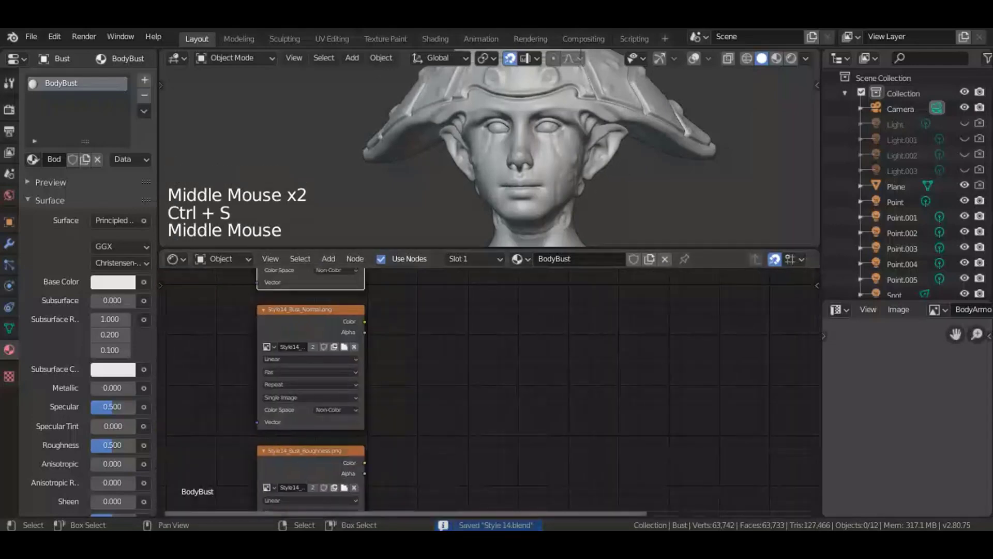
pyautogui.moveTo(435, 384); pyautogui.dragTo(521, 378, button='middle')
pyautogui.scroll(3, 445, 402)
pyautogui.scroll(-3, 448, 437)
pyautogui.scroll(6, 522, 384)
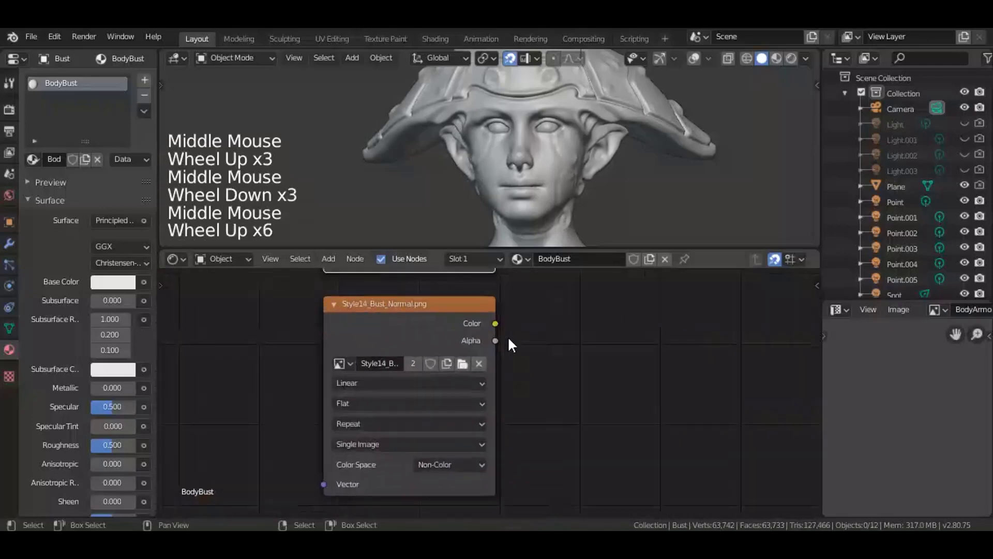
pyautogui.moveTo(508, 337); pyautogui.dragTo(402, 391, button='middle')
pyautogui.hotkey('shift', 'a')
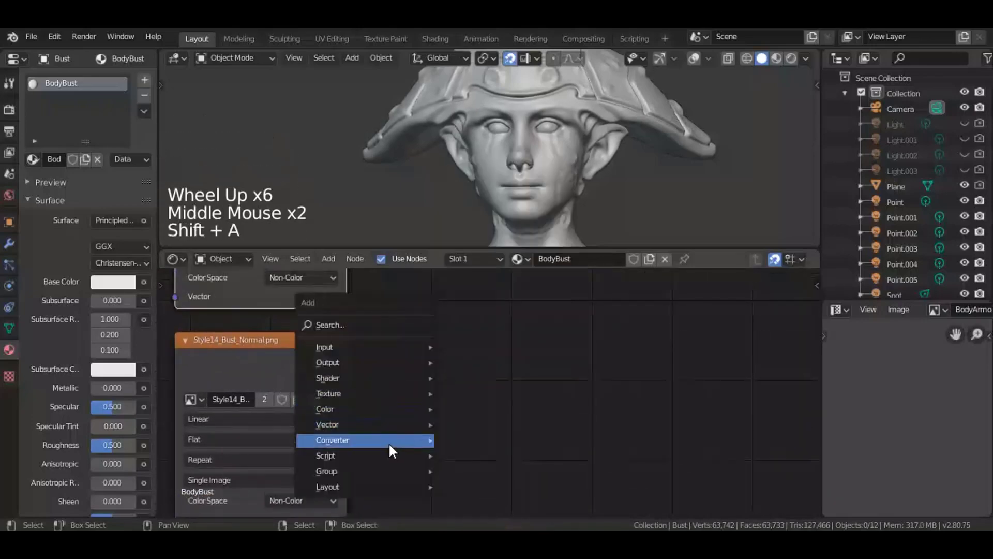
pyautogui.moveTo(386, 424)
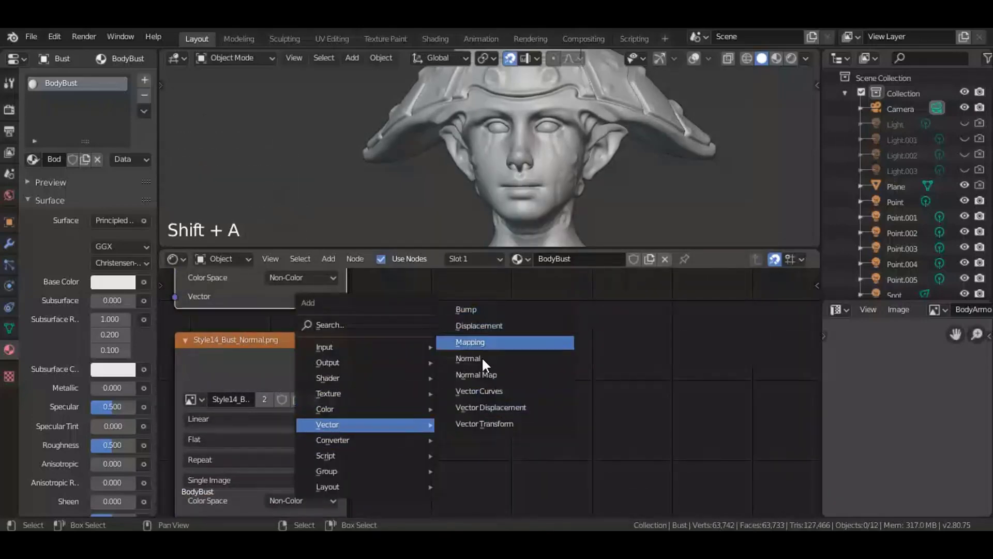
pyautogui.click(481, 374)
pyautogui.click(419, 324)
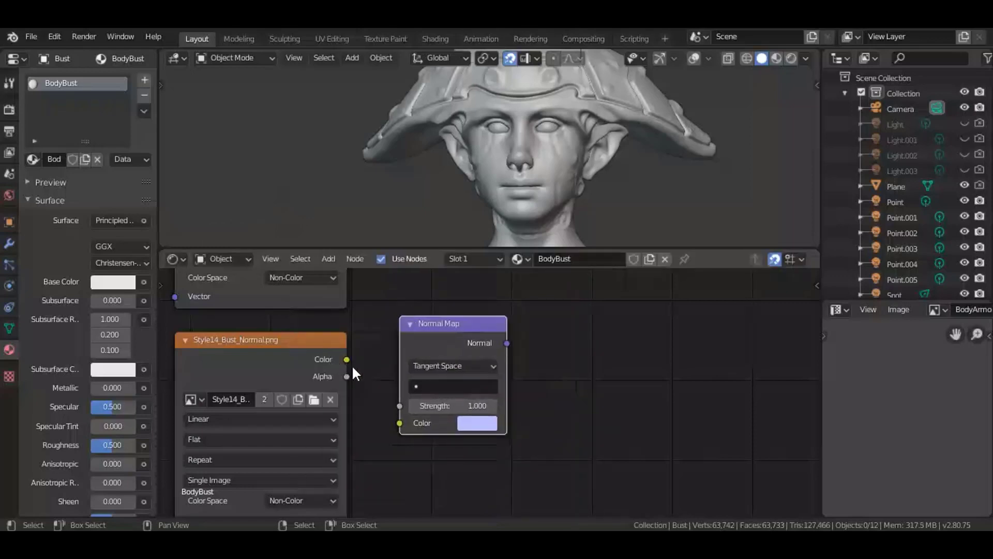
# Connect the normal texture's Color output to the Normal Map's Color input and set its UV map to UVMap.
pyautogui.moveTo(347, 359); pyautogui.dragTo(400, 422)
pyautogui.doubleClick(424, 386)
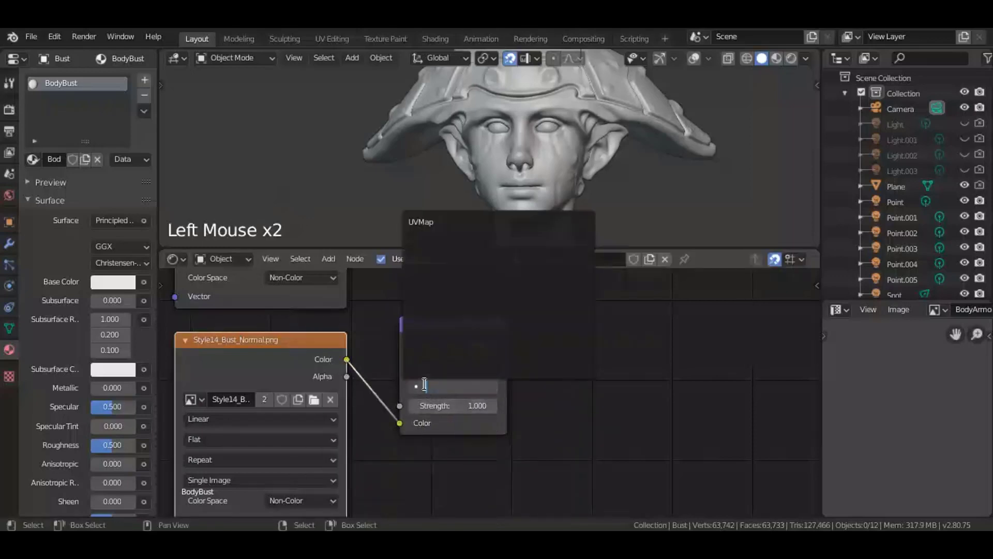
pyautogui.click(477, 220)
pyautogui.moveTo(479, 334); pyautogui.dragTo(507, 307)
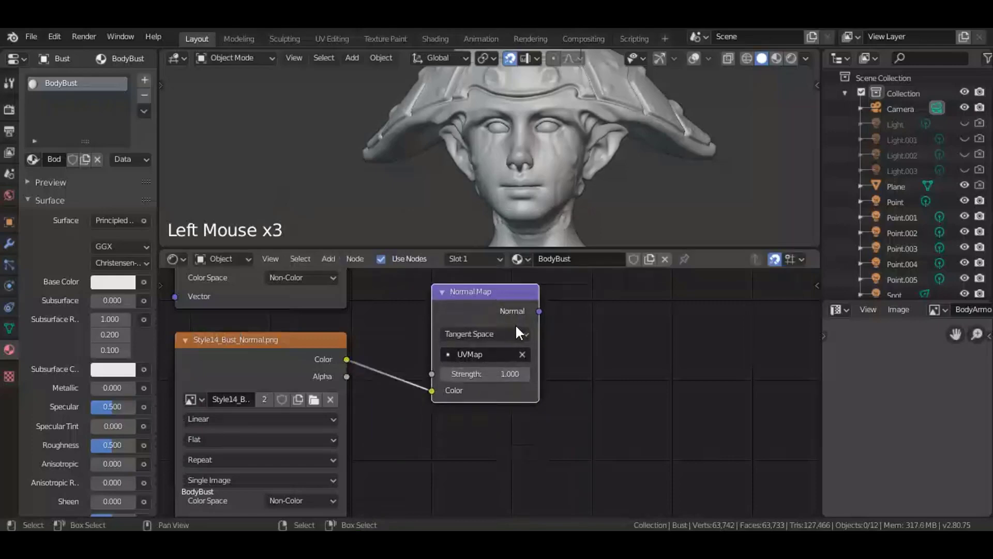
# Add a Bump node above and to the right of the Normal Map node.
pyautogui.moveTo(515, 324); pyautogui.dragTo(381, 415, button='middle')
pyautogui.hotkey('shift', 'a')
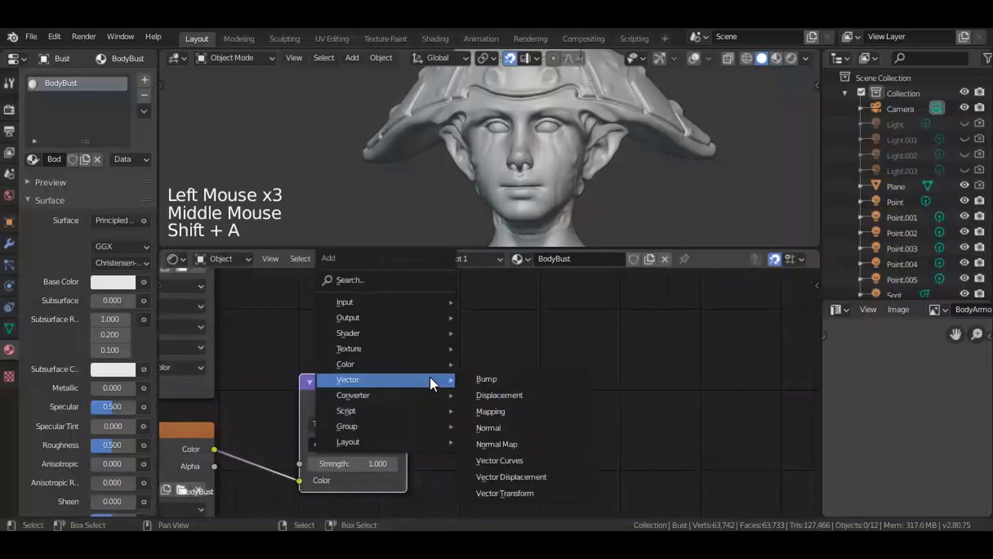
pyautogui.click(476, 379)
pyautogui.click(466, 287)
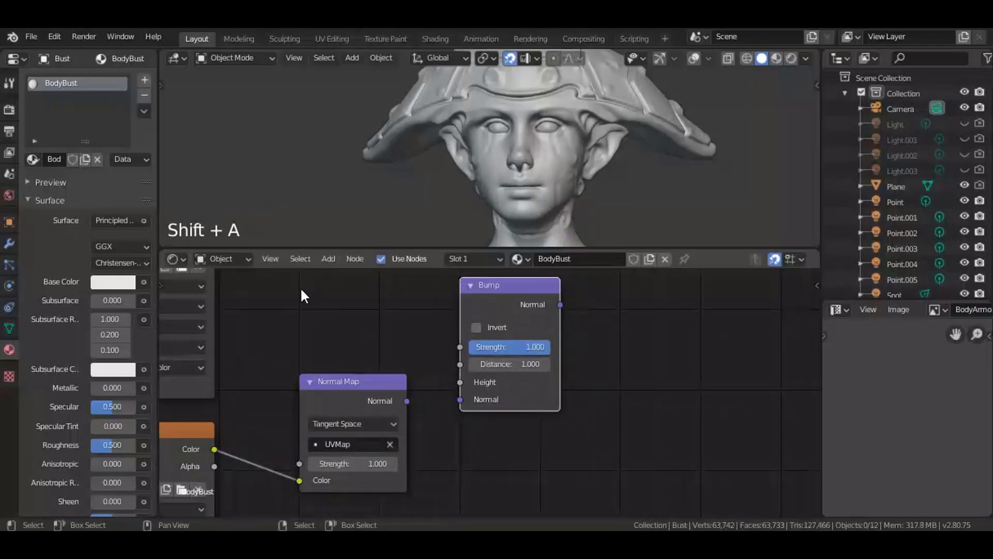
# Raise the Bump node slightly and connect the Normal Map's Normal output to its Normal input.
pyautogui.moveTo(302, 294); pyautogui.dragTo(334, 301, button='middle')
pyautogui.moveTo(433, 392); pyautogui.dragTo(402, 386, button='middle')
pyautogui.scroll(-6, 402, 387)
pyautogui.moveTo(334, 353); pyautogui.dragTo(233, 284, button='middle')
pyautogui.moveTo(448, 501); pyautogui.dragTo(446, 473)
pyautogui.moveTo(430, 484); pyautogui.dragTo(411, 414, button='middle')
pyautogui.scroll(6, 356, 429)
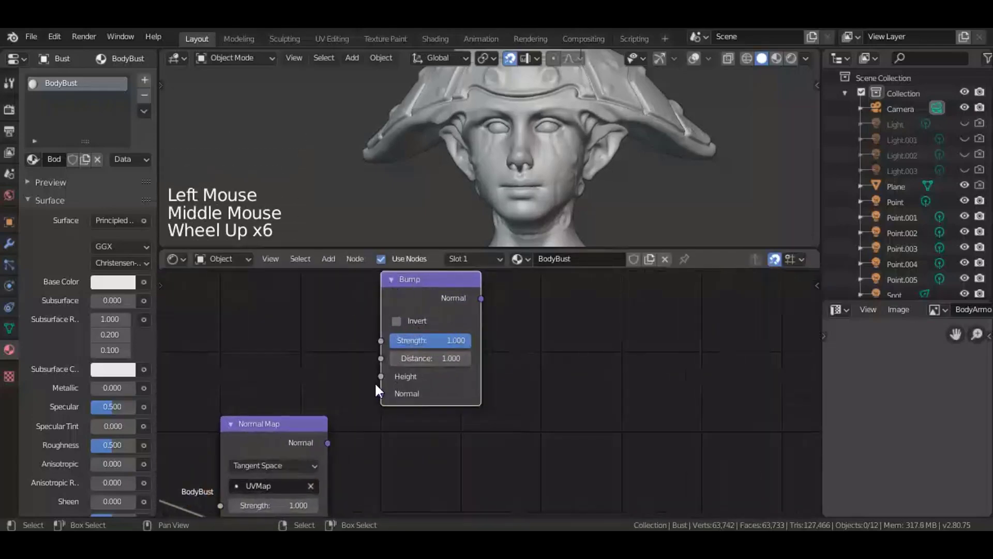
pyautogui.moveTo(329, 442); pyautogui.dragTo(381, 393)
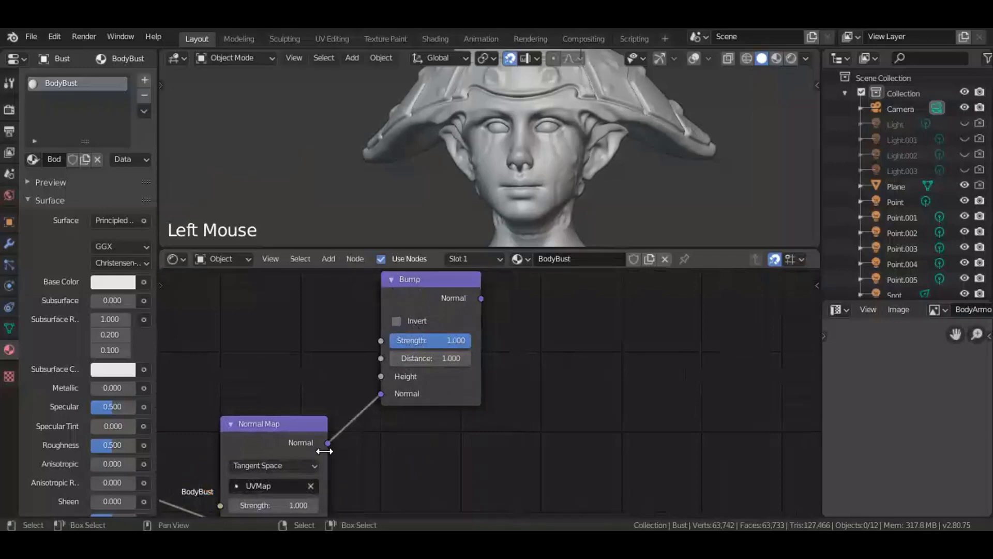
# Connect the Style14_Bust_Height.png Color output to the Bump node's Height input, and save the file.
pyautogui.moveTo(272, 317); pyautogui.dragTo(349, 334, button='middle')
pyautogui.scroll(-6, 372, 384)
pyautogui.moveTo(354, 311); pyautogui.dragTo(504, 506)
pyautogui.moveTo(359, 428); pyautogui.dragTo(438, 466, button='middle')
pyautogui.scroll(7, 439, 466)
pyautogui.moveTo(359, 366); pyautogui.dragTo(442, 371, button='middle')
pyautogui.moveTo(644, 499); pyautogui.dragTo(813, 540, button='middle')
pyautogui.moveTo(365, 378); pyautogui.dragTo(378, 448, button='middle')
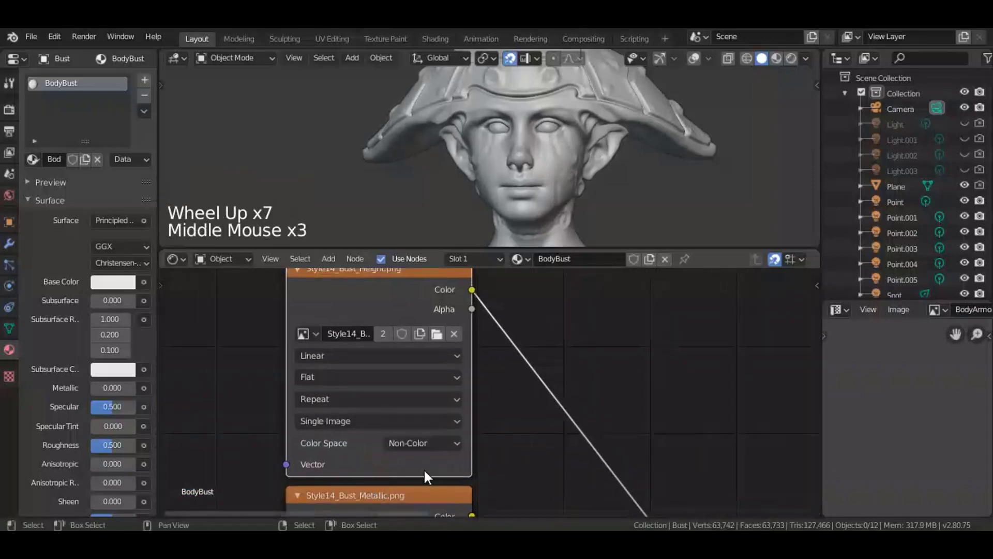
pyautogui.scroll(-1, 512, 402)
pyautogui.moveTo(505, 393); pyautogui.dragTo(446, 401, button='middle')
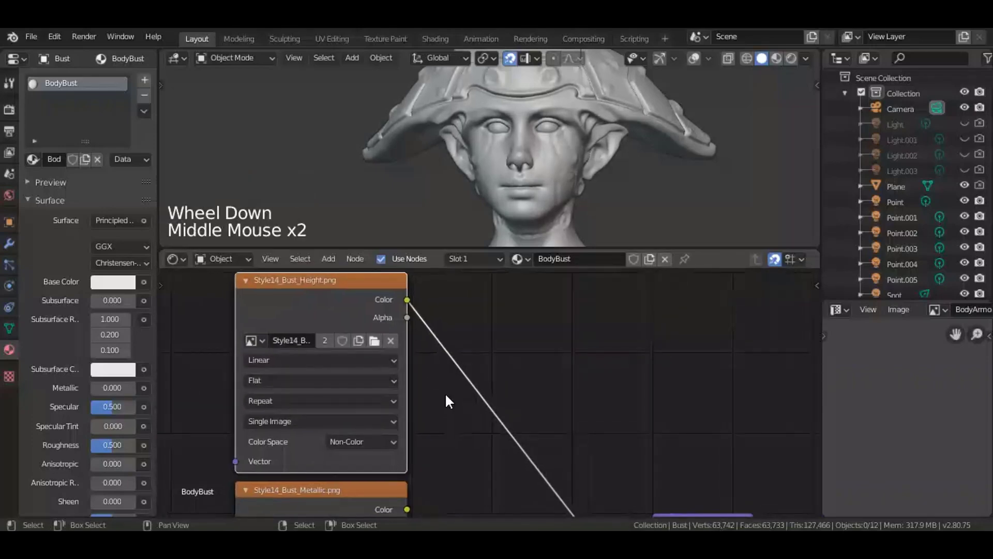
pyautogui.moveTo(510, 402); pyautogui.dragTo(300, 310, button='middle')
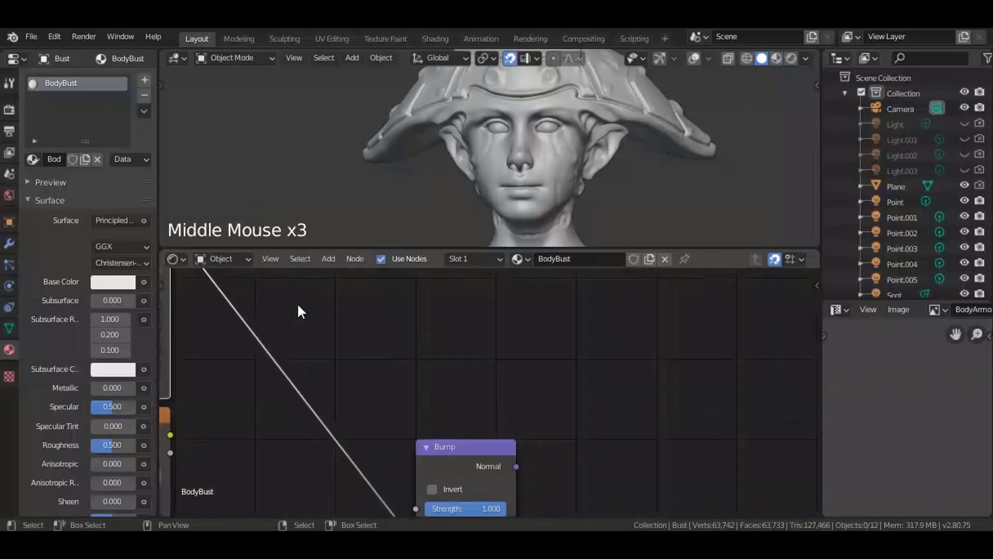
pyautogui.moveTo(483, 353); pyautogui.dragTo(508, 371, button='middle')
pyautogui.hotkey('ctrl', 's')
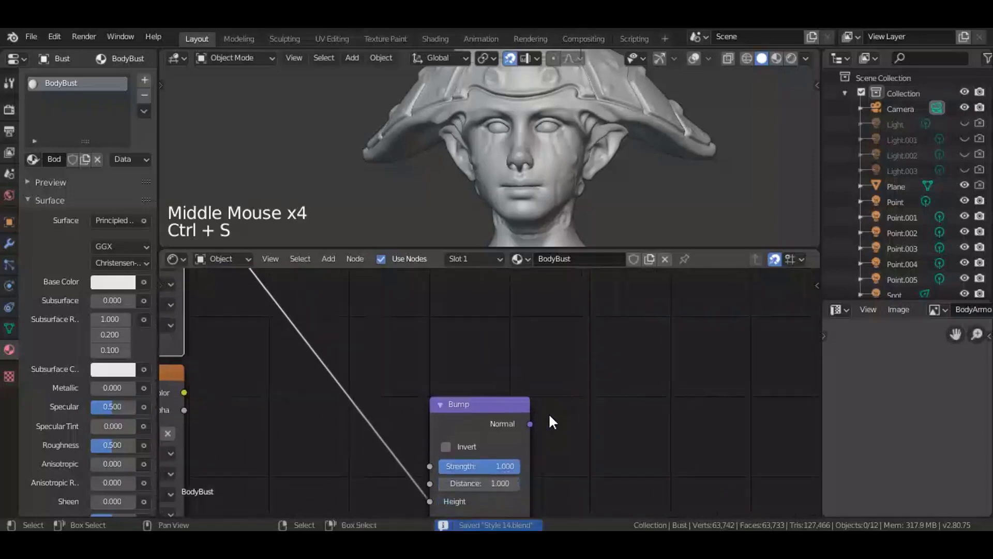
# Lower the Bump node's Strength to 0.141.
pyautogui.moveTo(549, 421); pyautogui.dragTo(492, 339, button='middle')
pyautogui.scroll(4, 538, 424)
pyautogui.scroll(6, 539, 396)
pyautogui.click(538, 396)
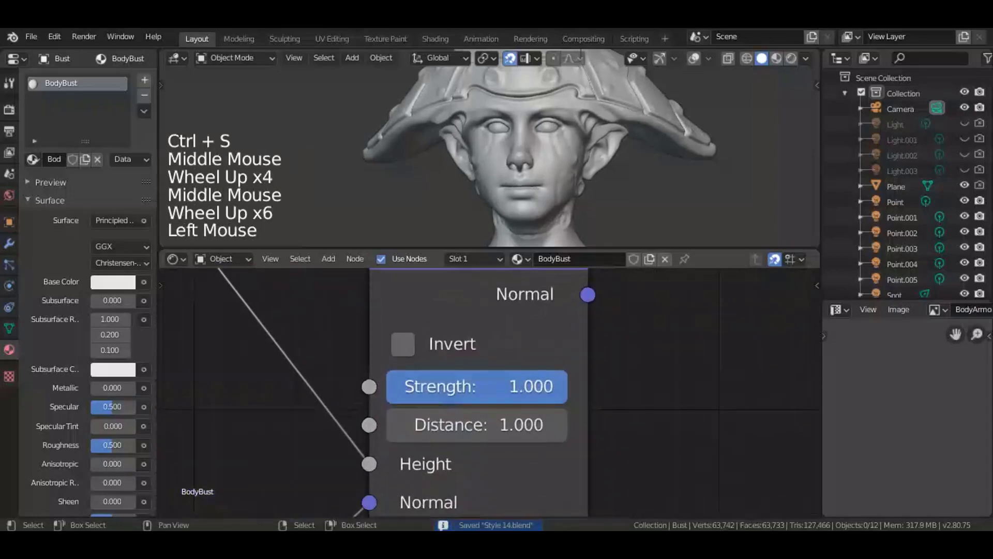
pyautogui.moveTo(539, 396); pyautogui.dragTo(385, 396)
pyautogui.moveTo(556, 317); pyautogui.dragTo(543, 393, button='middle')
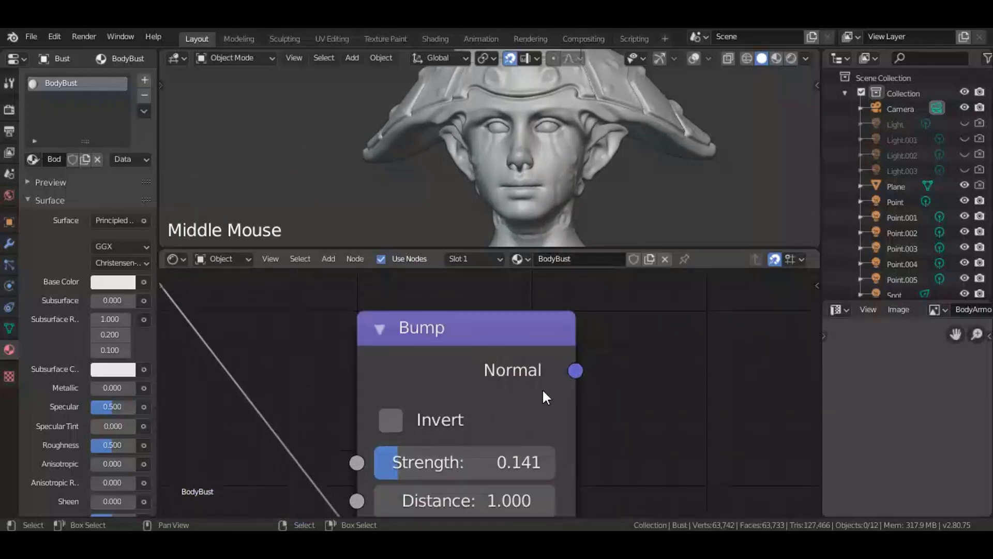
# Preview the bust in rendered viewport shading and return to solid shading.
pyautogui.press('z')
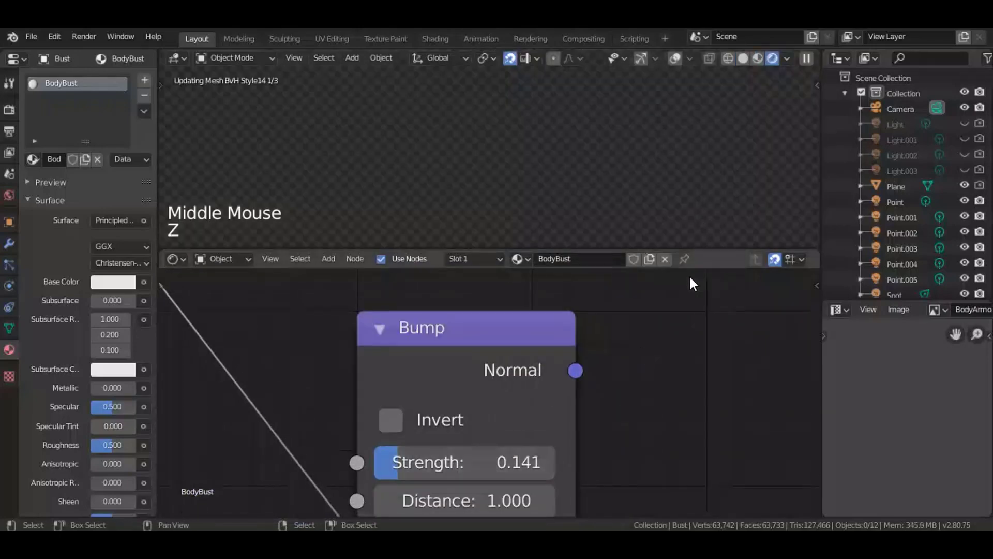
pyautogui.moveTo(396, 357); pyautogui.dragTo(105, 357, button='middle')
pyautogui.press('z')
# Connect the Bump node's Normal output to the Normal input of the Principled BSDF node.
pyautogui.moveTo(462, 354); pyautogui.dragTo(315, 388, button='middle')
pyautogui.scroll(-7, 362, 390)
pyautogui.moveTo(314, 388); pyautogui.dragTo(593, 434)
pyautogui.moveTo(547, 431); pyautogui.dragTo(314, 426, button='middle')
pyautogui.scroll(-4, 313, 425)
pyautogui.moveTo(561, 396); pyautogui.dragTo(567, 388, button='middle')
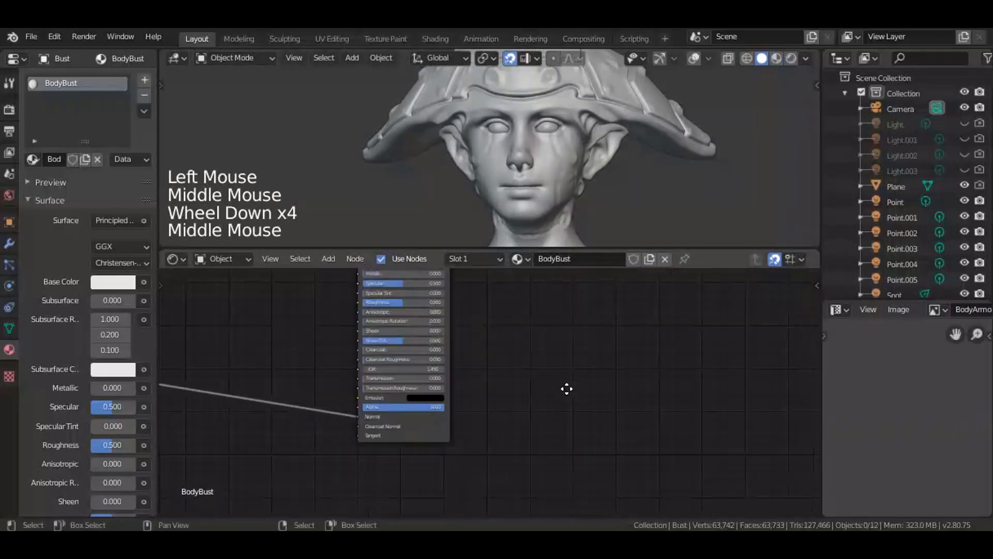
# Add a Displacement node beside the Principled BSDF and move the Material Output node farther away from it.
pyautogui.hotkey('shift', 'a')
pyautogui.moveTo(509, 385)
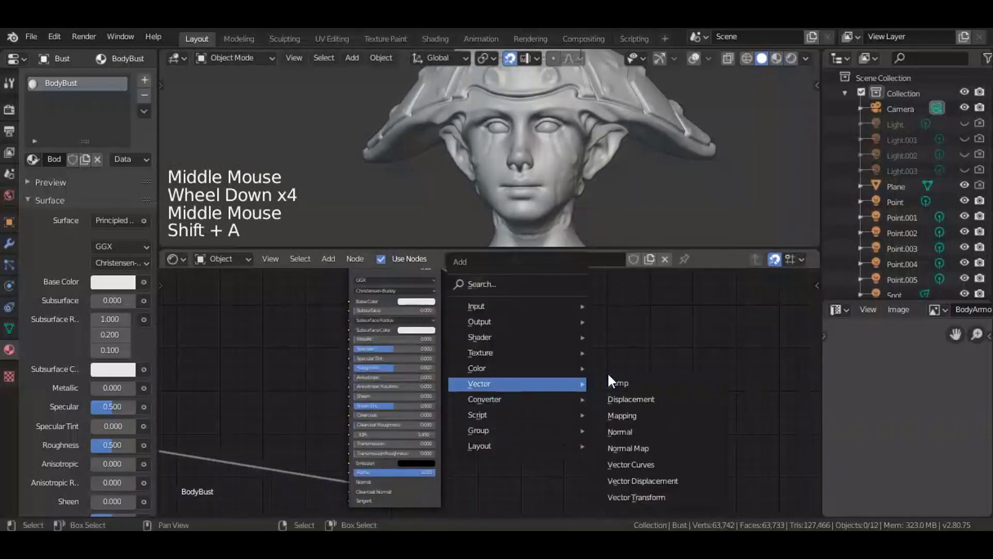
pyautogui.click(635, 398)
pyautogui.click(466, 343)
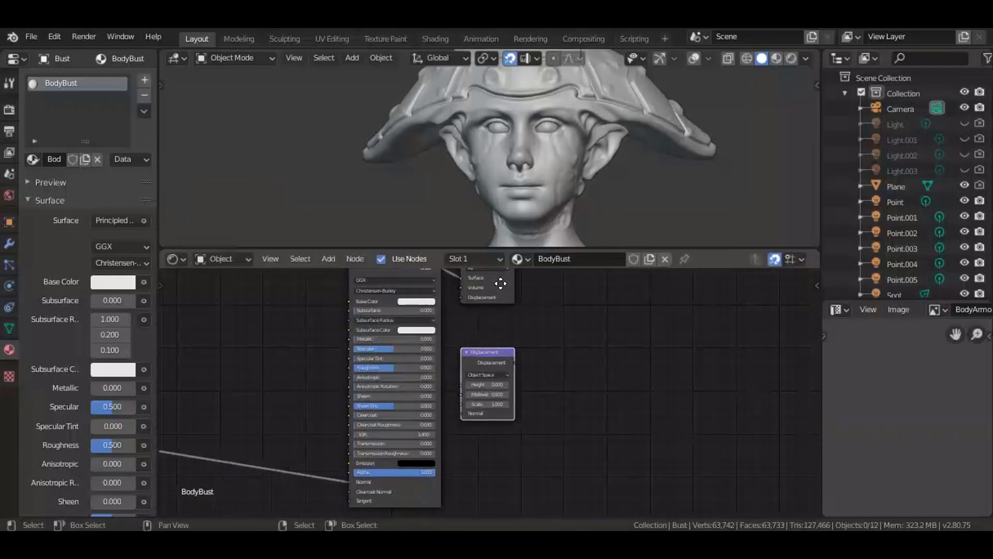
pyautogui.moveTo(500, 282); pyautogui.dragTo(650, 308)
# Connect the Displacement node's output to the Displacement input of the Material Output node.
pyautogui.scroll(6, 467, 389)
pyautogui.moveTo(467, 389); pyautogui.dragTo(358, 435, button='middle')
pyautogui.scroll(2, 427, 389)
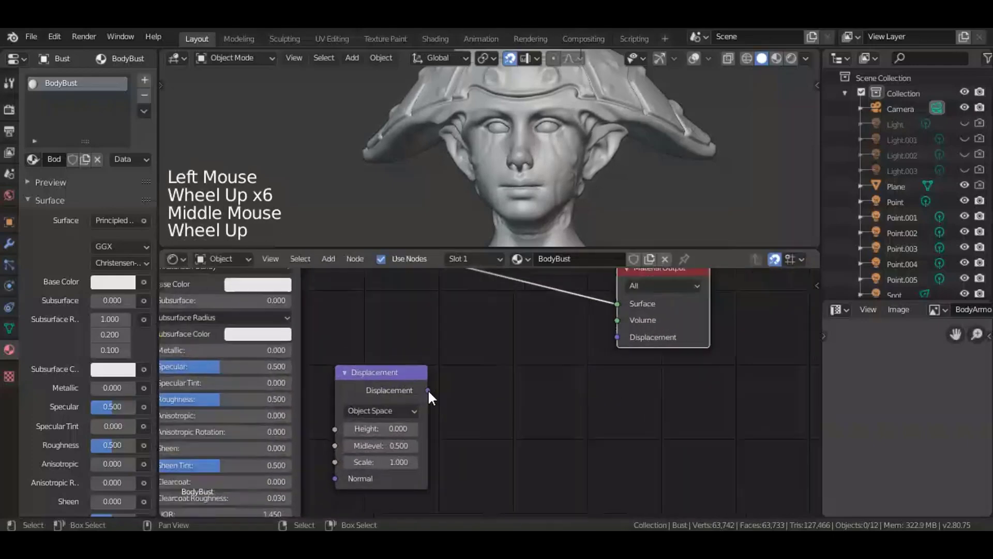
pyautogui.moveTo(423, 389); pyautogui.dragTo(629, 332)
pyautogui.scroll(-5, 370, 403)
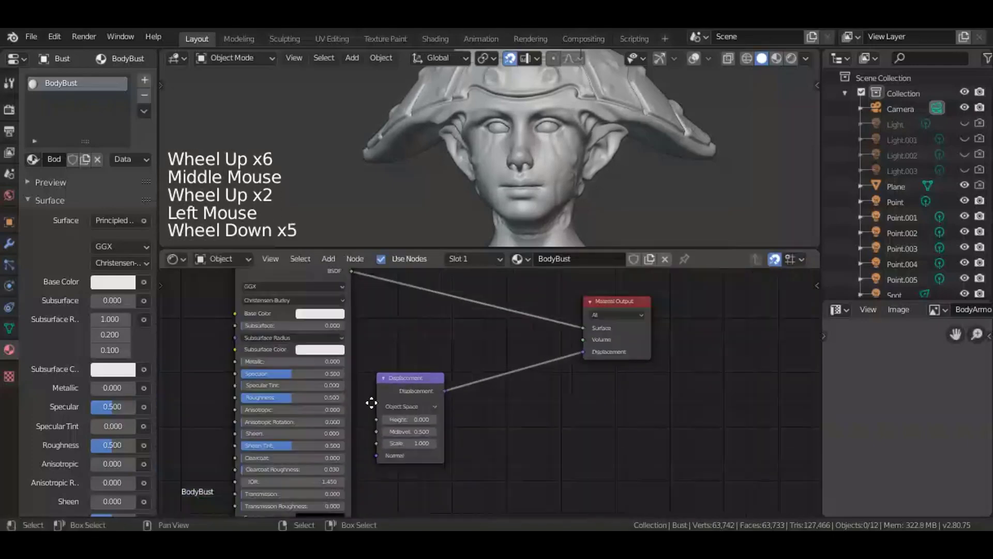
# Save the file and connect the Bump node's Normal output to the Normal input of the Displacement node.
pyautogui.moveTo(370, 403); pyautogui.dragTo(576, 344, button='middle')
pyautogui.scroll(-1, 330, 443)
pyautogui.moveTo(240, 451); pyautogui.dragTo(324, 412, button='middle')
pyautogui.scroll(4, 283, 404)
pyautogui.hotkey('ctrl', 's')
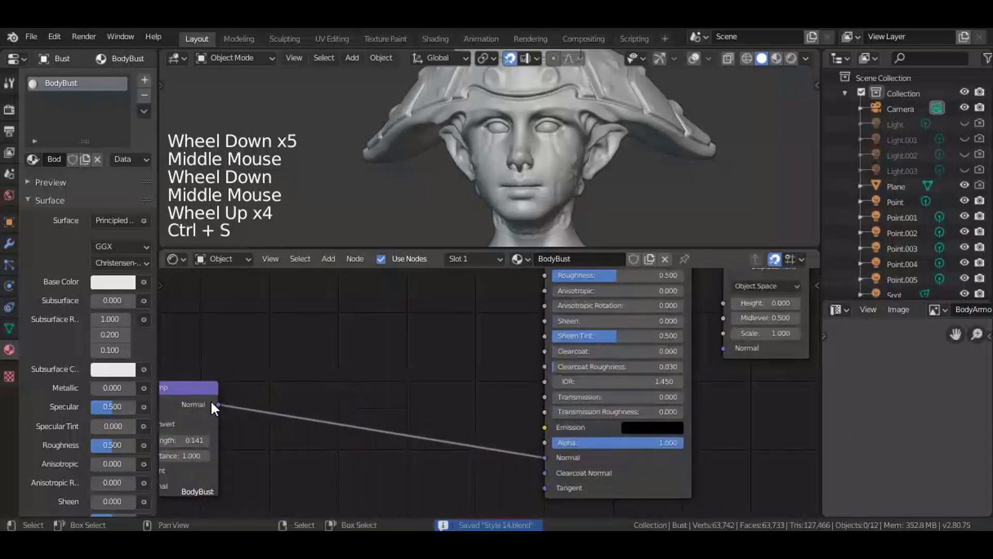
pyautogui.moveTo(218, 404); pyautogui.dragTo(725, 350)
pyautogui.scroll(1, 480, 397)
pyautogui.moveTo(481, 396); pyautogui.dragTo(616, 398, button='middle')
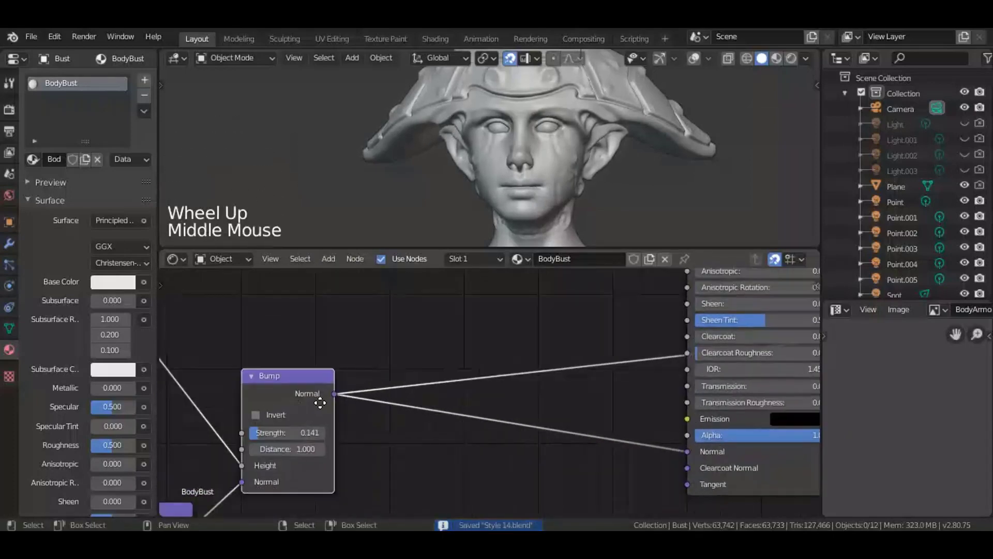
# In rendered viewport shading, set the Principled BSDF's Base Color to a golden yellow, and save the file in solid shading.
pyautogui.moveTo(589, 349); pyautogui.dragTo(560, 362, button='middle')
pyautogui.moveTo(810, 377)
pyautogui.mouseDown(button='middle')
pyautogui.moveTo(551, 378)
pyautogui.moveTo(518, 435)
pyautogui.mouseUp(button='middle')
pyautogui.scroll(-1, 538, 406)
pyautogui.scroll(-3, 538, 407)
pyautogui.moveTo(518, 394); pyautogui.dragTo(498, 425, button='middle')
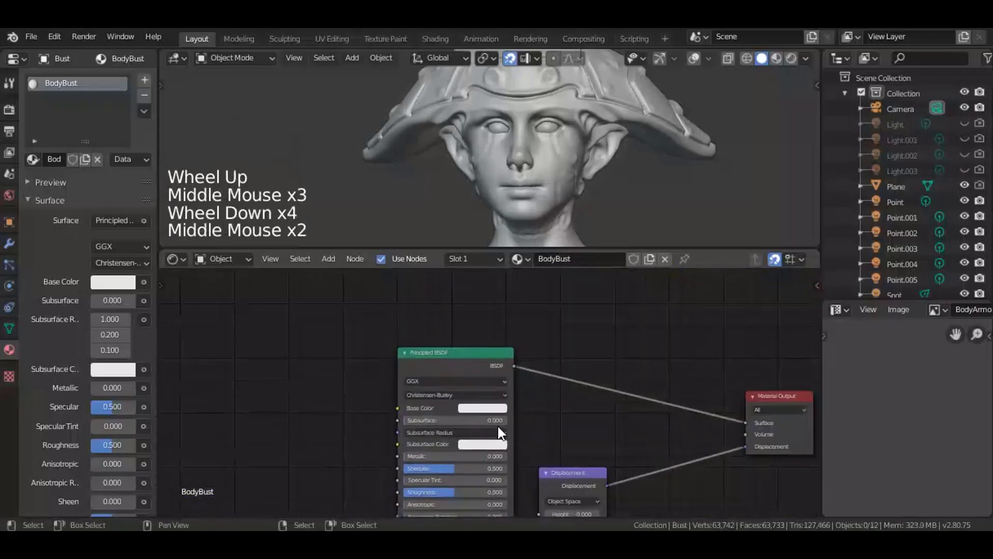
pyautogui.press('z')
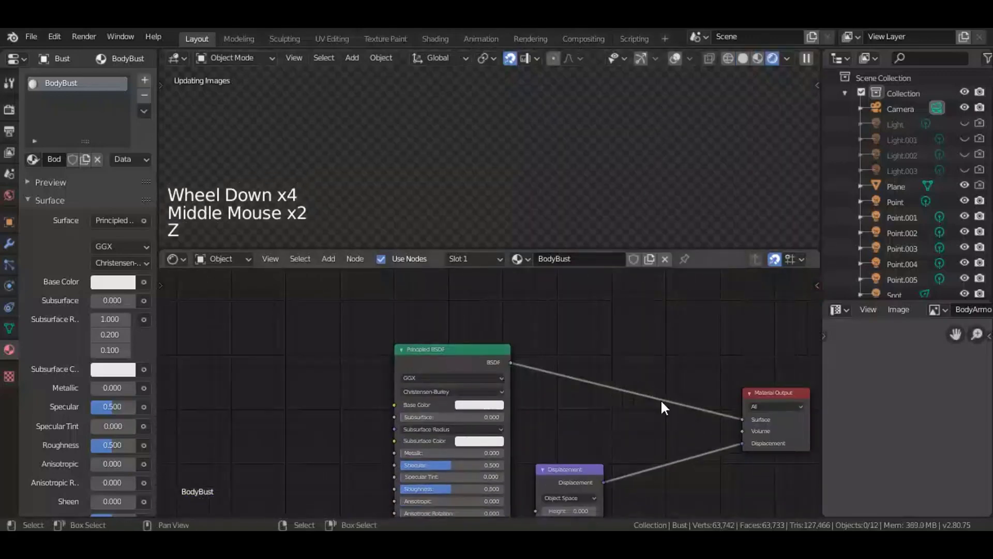
pyautogui.moveTo(585, 196); pyautogui.dragTo(551, 194, button='middle')
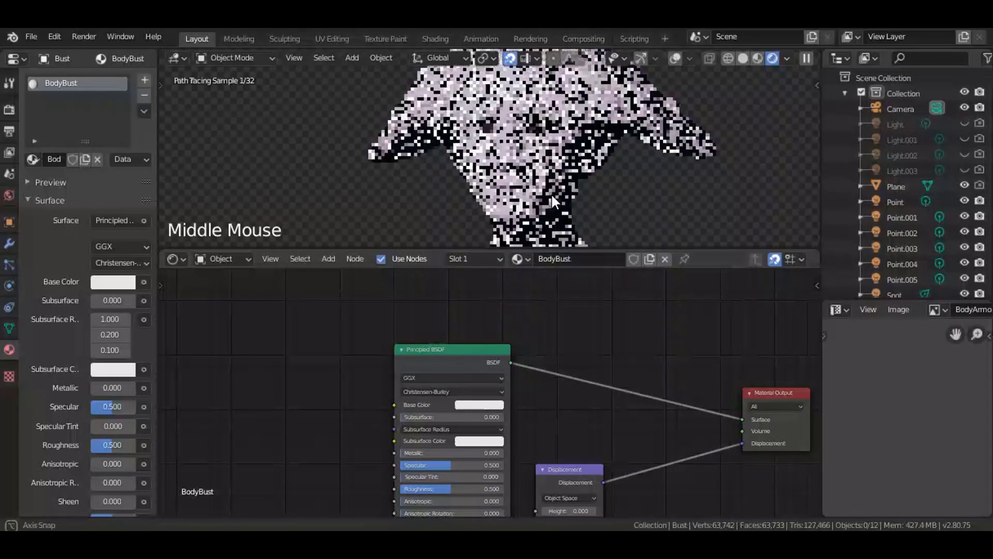
pyautogui.scroll(6, 491, 415)
pyautogui.click(509, 339)
pyautogui.click(473, 412)
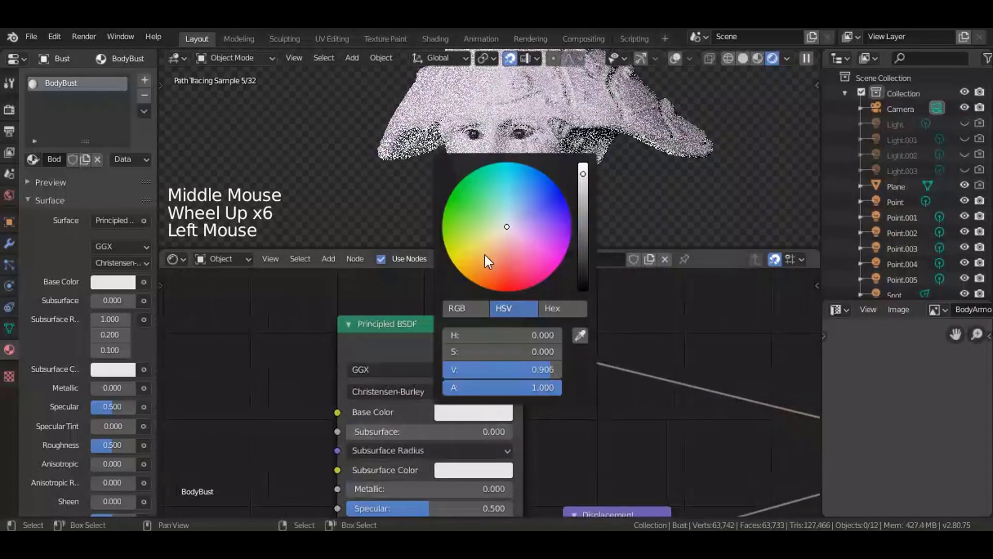
pyautogui.click(485, 254)
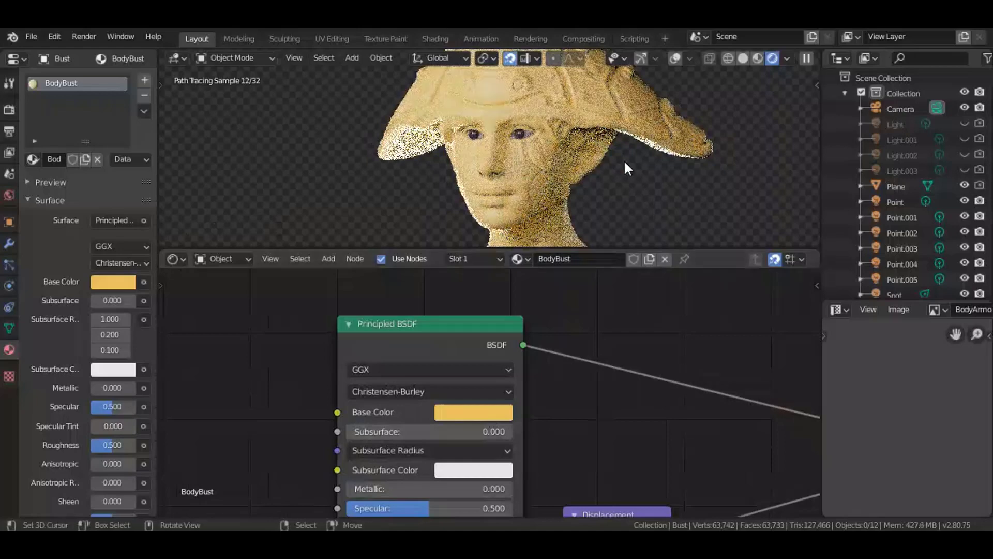
pyautogui.press('z')
pyautogui.hotkey('ctrl', 's')
# Set the Principled BSDF's Anisotropic value to 0.225.
pyautogui.scroll(-3, 538, 171)
pyautogui.moveTo(476, 368)
pyautogui.mouseDown(button='middle')
pyautogui.moveTo(521, 371)
pyautogui.moveTo(479, 384)
pyautogui.moveTo(519, 371)
pyautogui.moveTo(421, 350)
pyautogui.moveTo(569, 449)
pyautogui.moveTo(510, 425)
pyautogui.mouseUp(button='middle')
pyautogui.scroll(-7, 519, 371)
pyautogui.scroll(5, 569, 449)
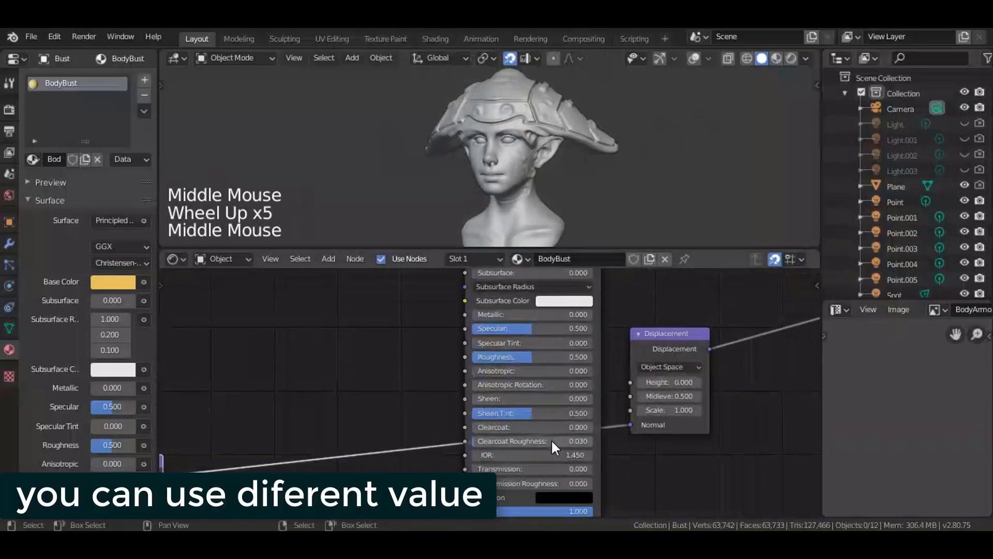
pyautogui.scroll(3, 552, 440)
pyautogui.moveTo(538, 399); pyautogui.dragTo(598, 371, button='middle')
pyautogui.scroll(1, 598, 371)
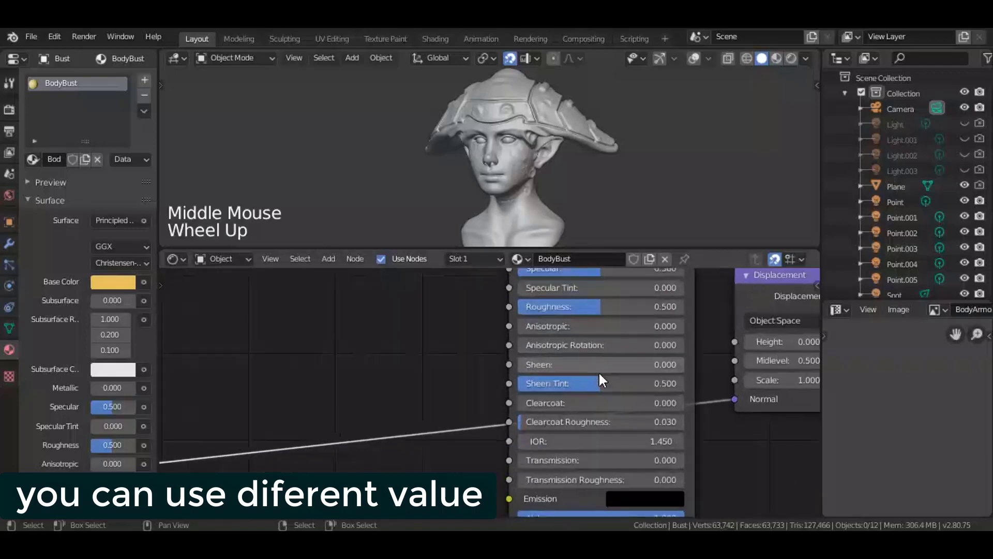
pyautogui.scroll(3, 536, 357)
pyautogui.moveTo(536, 357); pyautogui.dragTo(557, 383, button='middle')
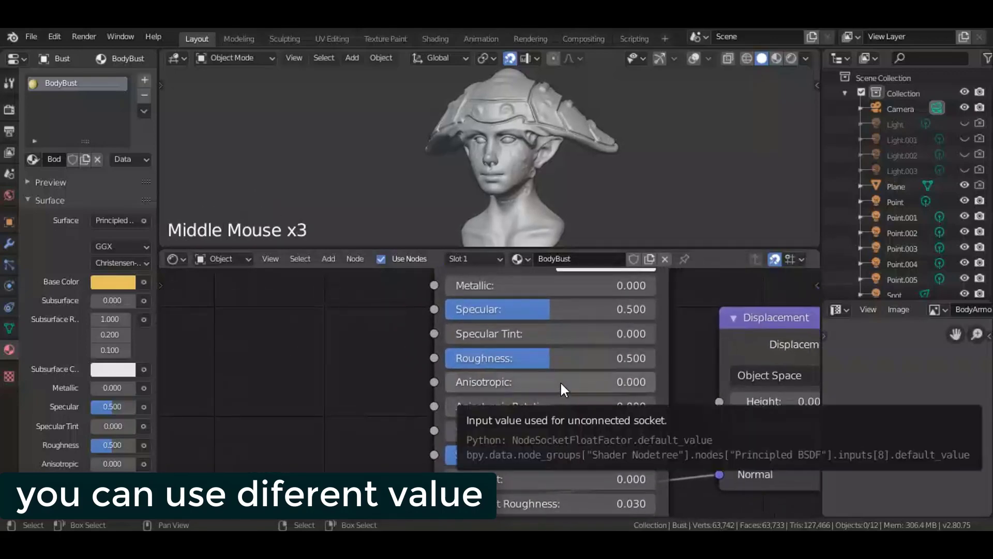
pyautogui.click(560, 388)
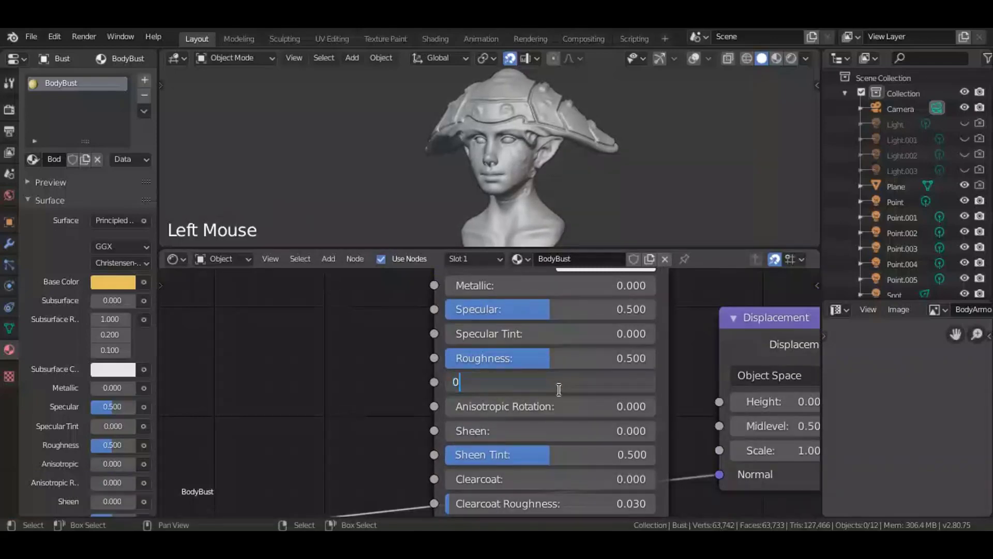
pyautogui.write('0.22')
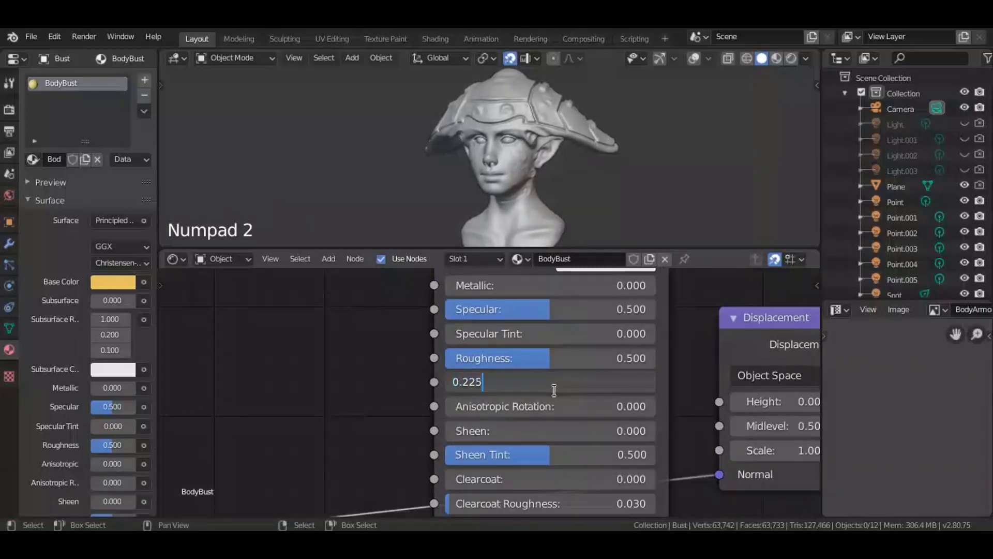
pyautogui.write('5')
# Set the Principled BSDF's Anisotropic Rotation to 0.135 and its Sheen to 0.555.
pyautogui.click(551, 405)
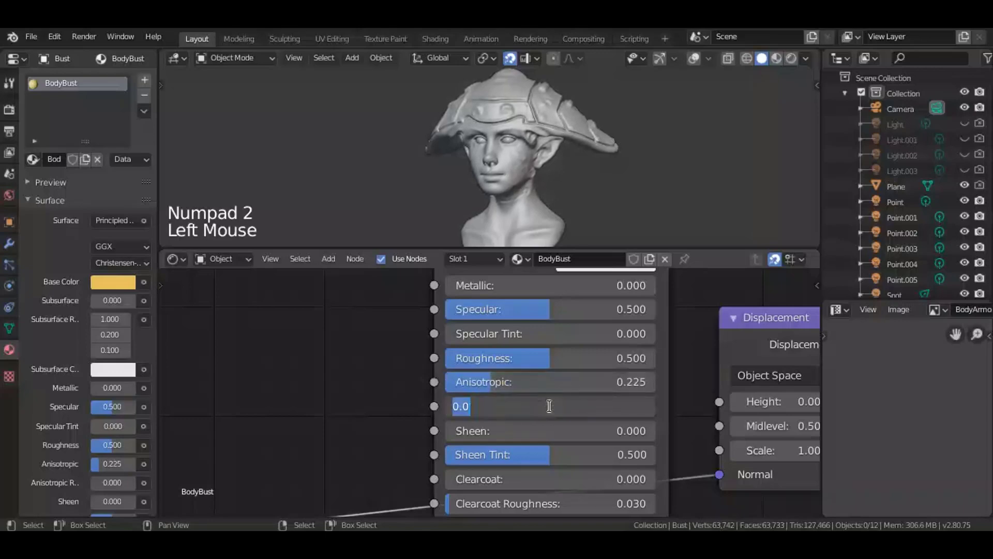
pyautogui.write('0.')
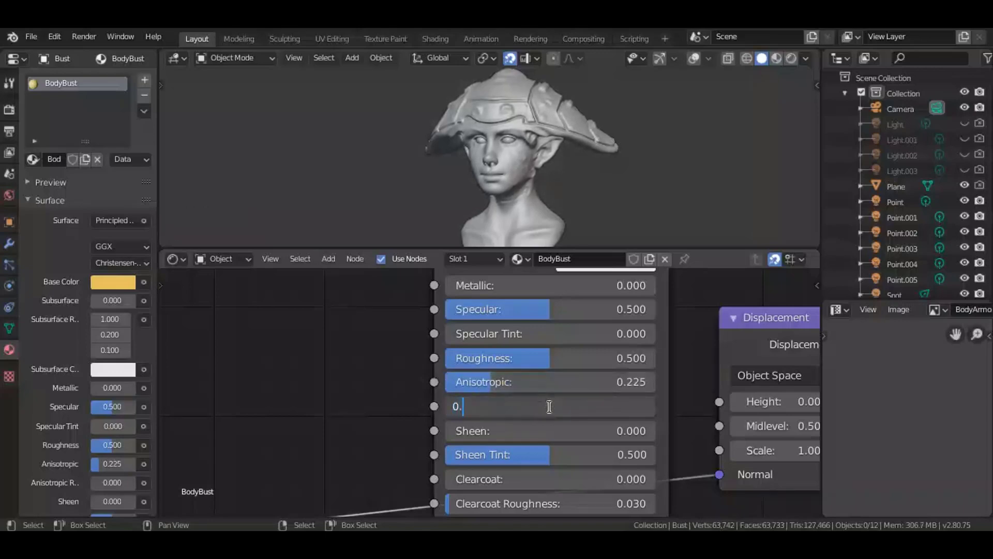
pyautogui.click(549, 408)
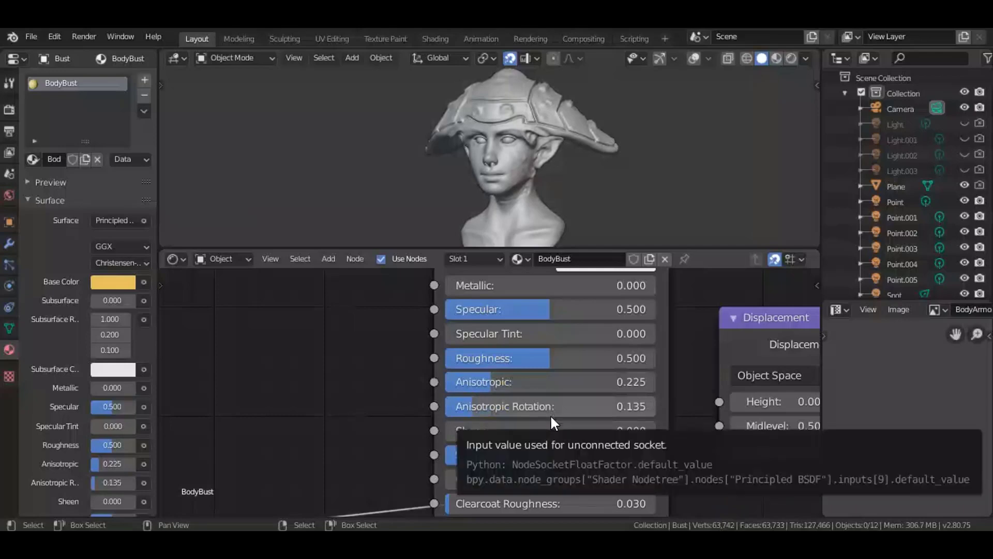
pyautogui.click(543, 432)
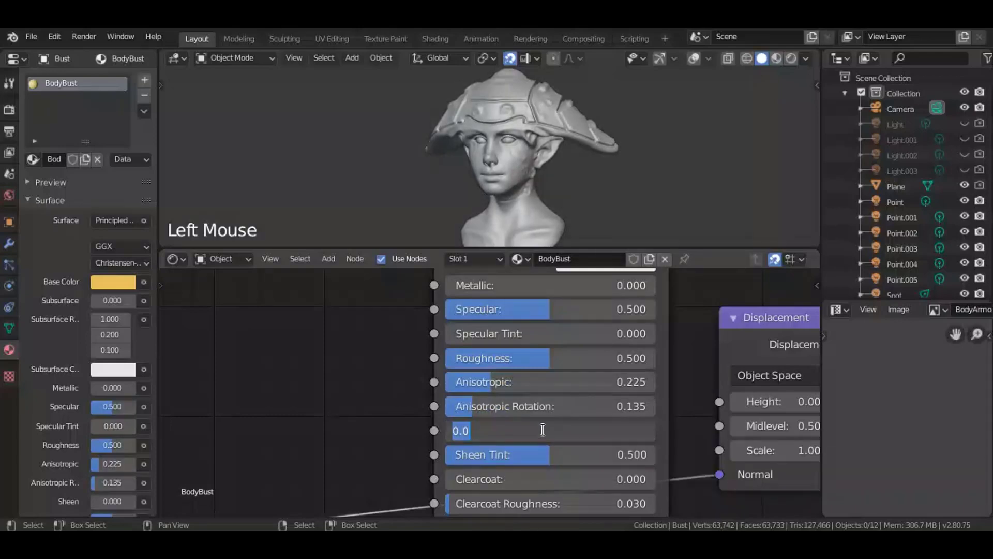
pyautogui.write('0.555')
pyautogui.press('Return')
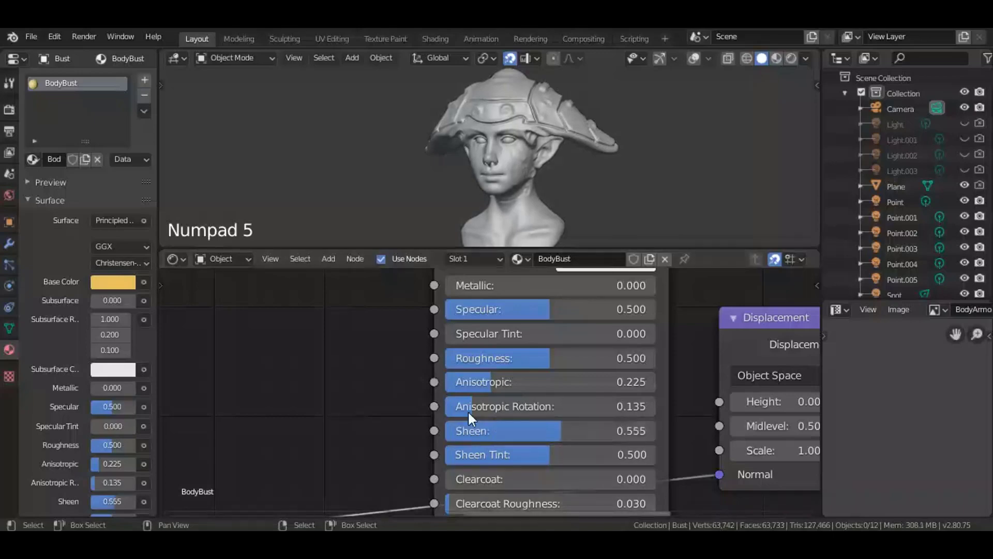
# Connect the Color output of the Style14_Bust Metallic texture to the Metallic input of the Principled BSDF.
pyautogui.scroll(-6, 468, 410)
pyautogui.moveTo(467, 411); pyautogui.dragTo(567, 383, button='middle')
pyautogui.scroll(-5, 591, 409)
pyautogui.scroll(2, 354, 388)
pyautogui.moveTo(355, 388); pyautogui.dragTo(527, 404, button='middle')
pyautogui.scroll(-6, 491, 406)
pyautogui.scroll(3, 496, 413)
pyautogui.moveTo(450, 406); pyautogui.dragTo(477, 419, button='middle')
pyautogui.scroll(6, 477, 419)
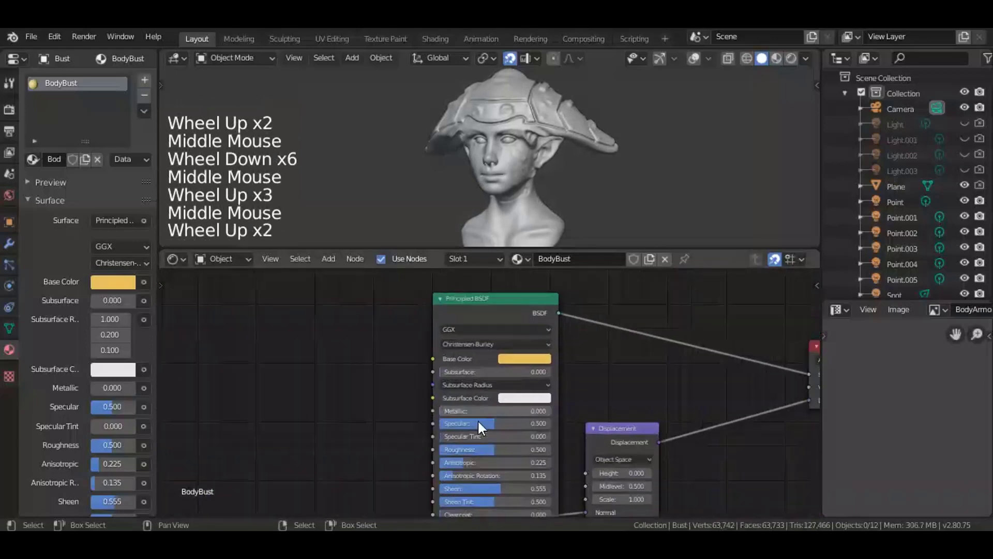
pyautogui.moveTo(389, 426); pyautogui.dragTo(481, 408, button='middle')
pyautogui.scroll(-5, 337, 397)
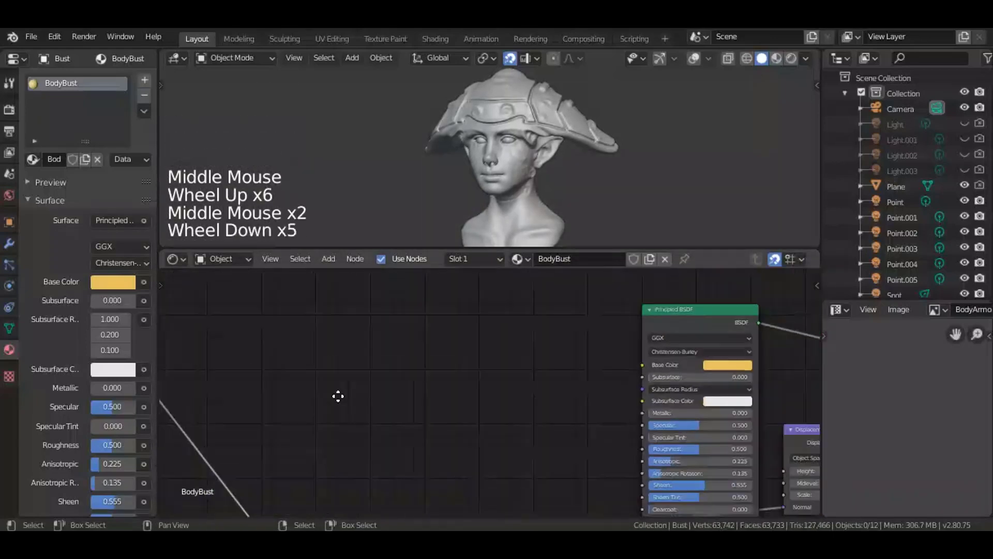
pyautogui.moveTo(336, 397); pyautogui.dragTo(424, 414, button='middle')
pyautogui.scroll(4, 424, 414)
pyautogui.moveTo(377, 343); pyautogui.dragTo(445, 278, button='middle')
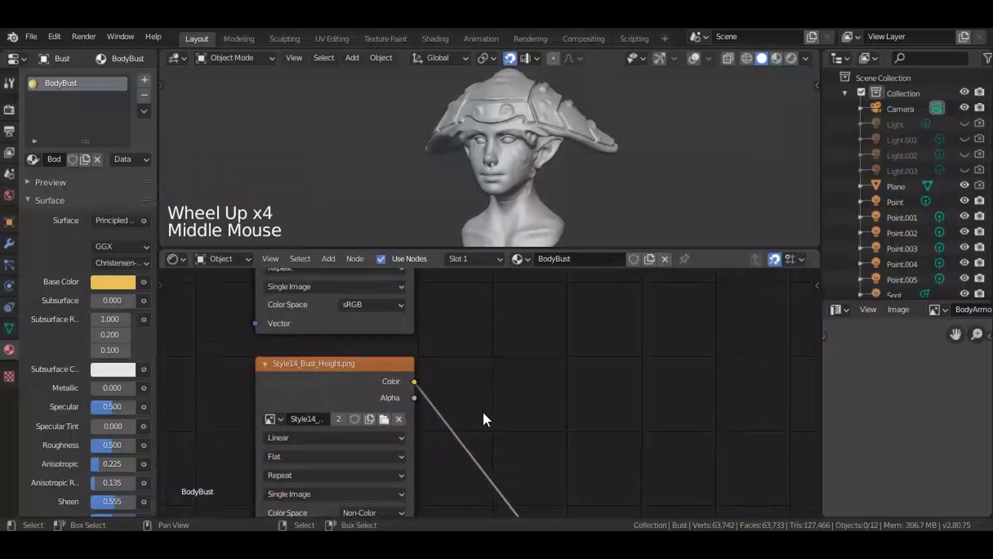
pyautogui.moveTo(482, 410); pyautogui.dragTo(390, 330, button='middle')
pyautogui.scroll(-5, 425, 399)
pyautogui.moveTo(425, 399); pyautogui.dragTo(229, 404, button='middle')
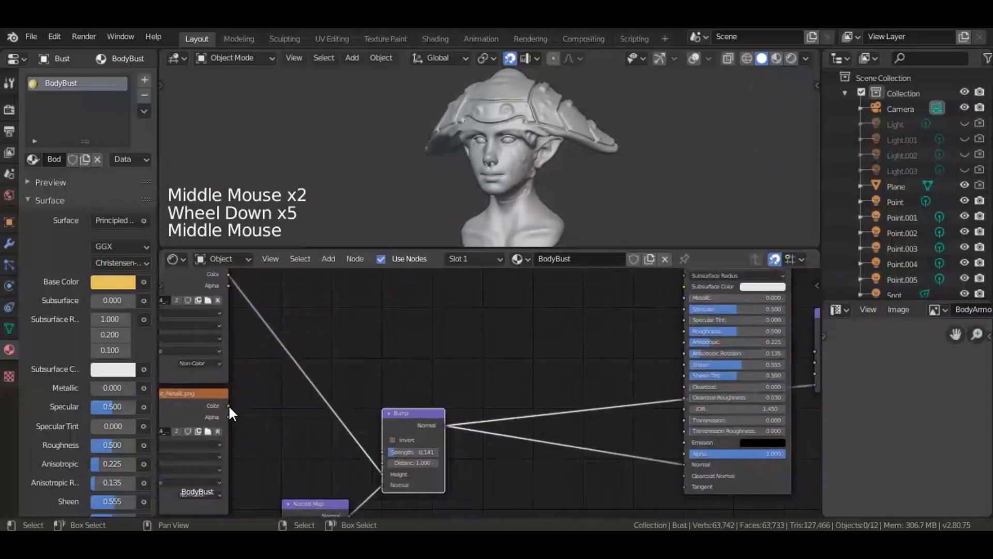
pyautogui.moveTo(228, 405); pyautogui.dragTo(685, 297)
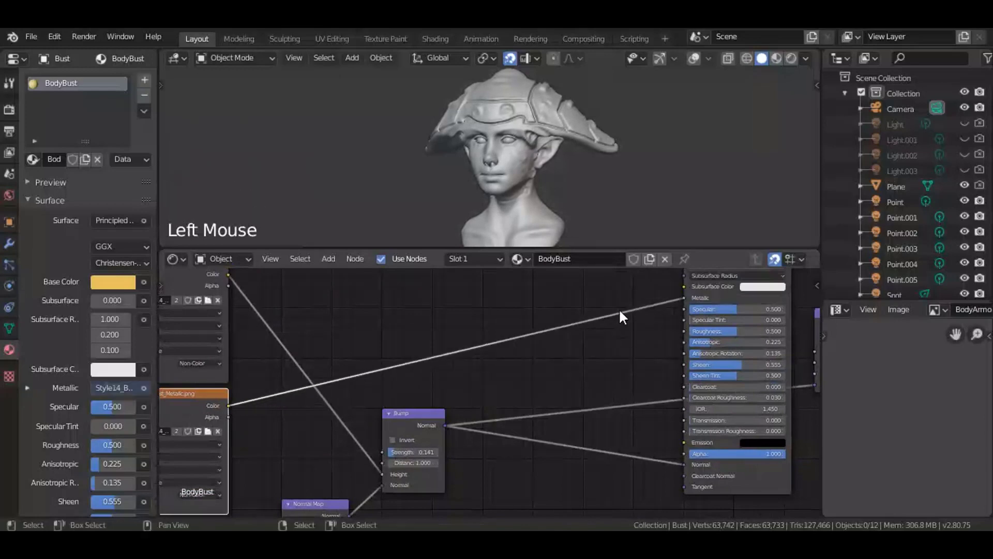
# Add a Hue Saturation Value node next to the Style14_Bust_BaseColor.png texture node.
pyautogui.moveTo(618, 308); pyautogui.dragTo(512, 394, button='middle')
pyautogui.scroll(4, 579, 409)
pyautogui.scroll(-6, 328, 379)
pyautogui.moveTo(328, 379); pyautogui.dragTo(414, 385, button='middle')
pyautogui.hotkey('shift', 'a')
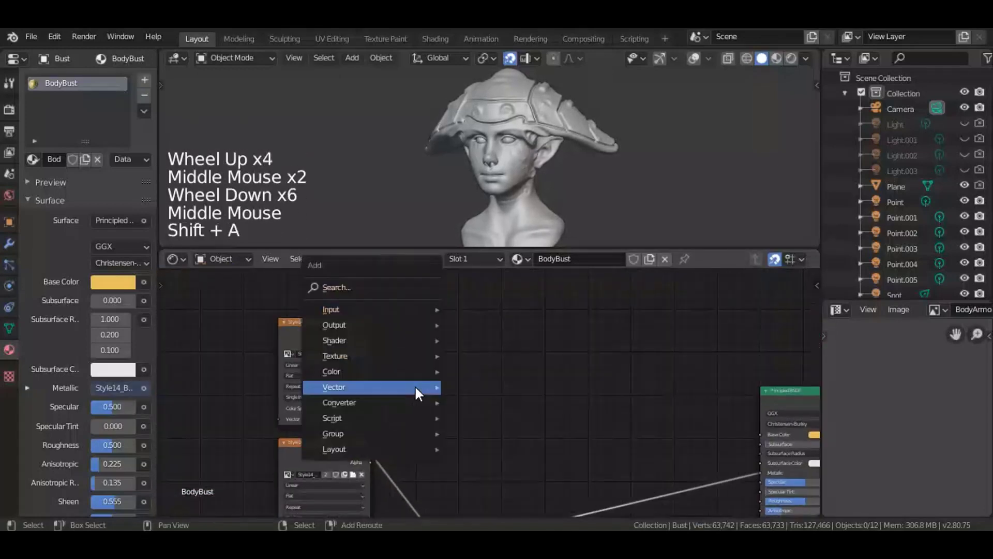
pyautogui.moveTo(401, 386)
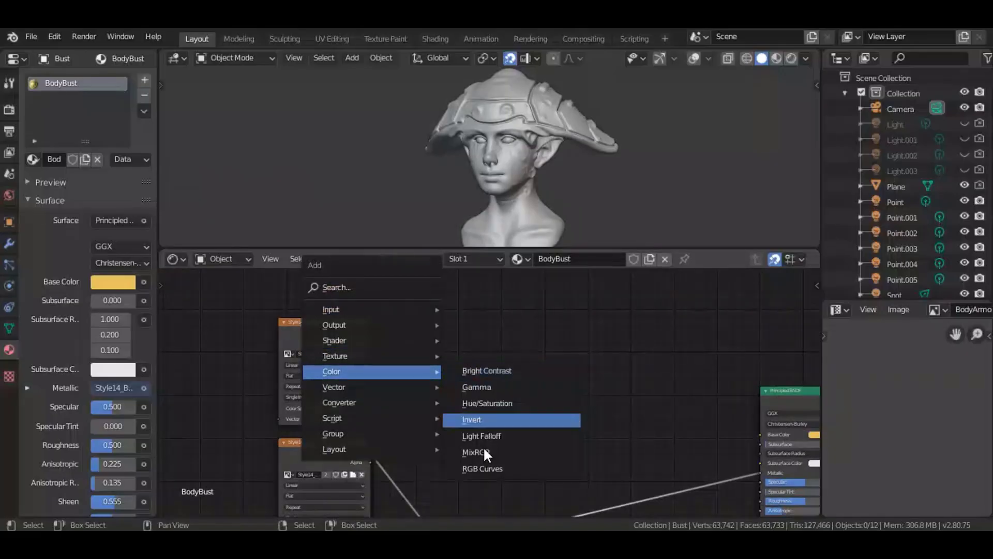
pyautogui.click(478, 403)
pyautogui.click(416, 310)
# Connect the Style14_Bust_BaseColor.png Color output to the Color input of the Hue Saturation Value node.
pyautogui.scroll(7, 416, 318)
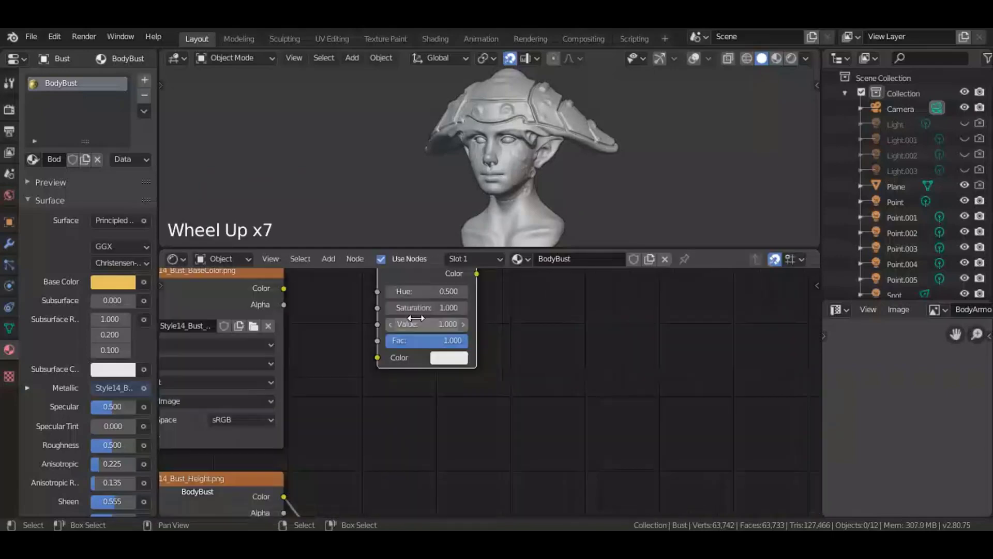
pyautogui.moveTo(417, 318); pyautogui.dragTo(476, 385, button='middle')
pyautogui.scroll(4, 321, 357)
pyautogui.moveTo(297, 341); pyautogui.dragTo(425, 434)
# Preview the Hue Saturation Value node's output through a Viewer node in rendered viewport shading.
pyautogui.keyDown('ctrl'); pyautogui.keyDown('shift'); pyautogui.click(544, 321); pyautogui.keyUp('shift'); pyautogui.keyUp('ctrl')
pyautogui.moveTo(544, 321)
pyautogui.mouseDown(button='middle')
pyautogui.moveTo(588, 308)
pyautogui.moveTo(605, 290)
pyautogui.mouseUp(button='middle')
pyautogui.press('z')
pyautogui.moveTo(505, 396); pyautogui.dragTo(476, 404, button='middle')
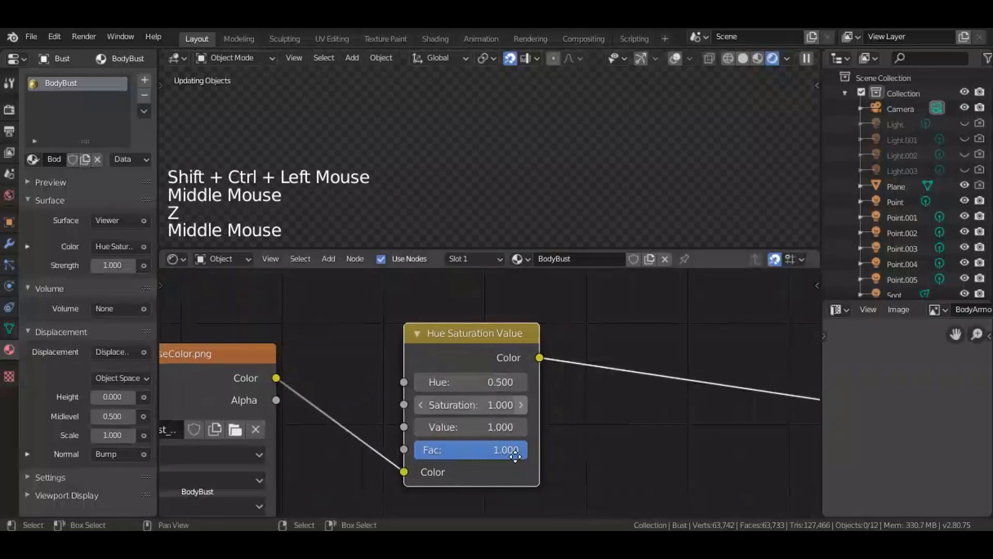
# Set the Hue Saturation Value node's Value to 1.5 and reduce it to 1.4.
pyautogui.scroll(2, 545, 445)
pyautogui.moveTo(545, 445); pyautogui.dragTo(443, 383, button='middle')
pyautogui.scroll(4, 405, 458)
pyautogui.click(391, 451)
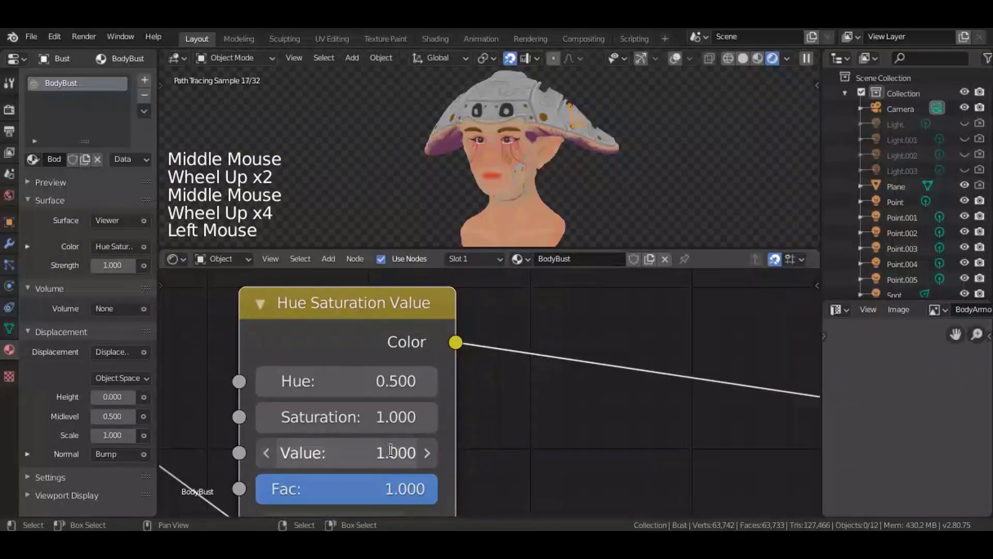
pyautogui.write('1.5')
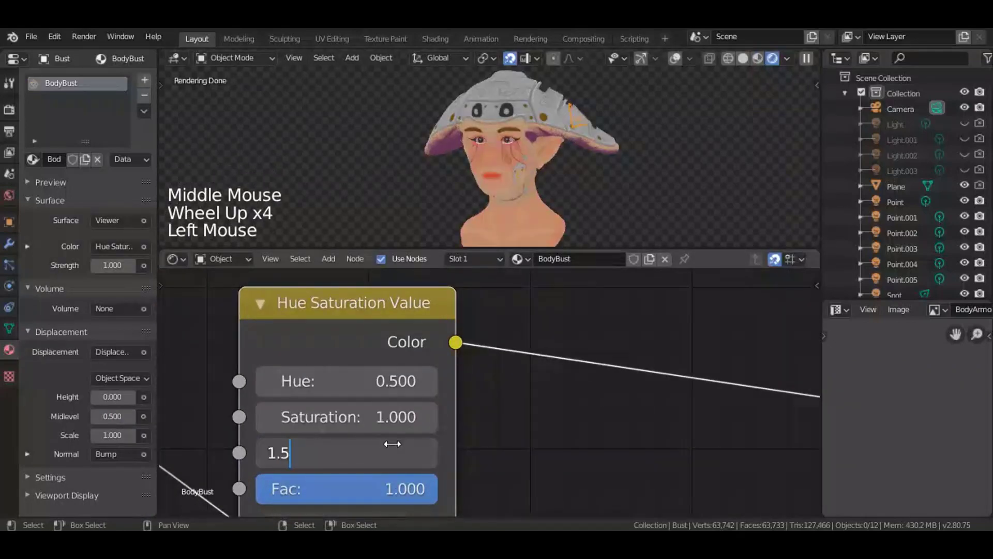
pyautogui.press('Return')
pyautogui.click(266, 452)
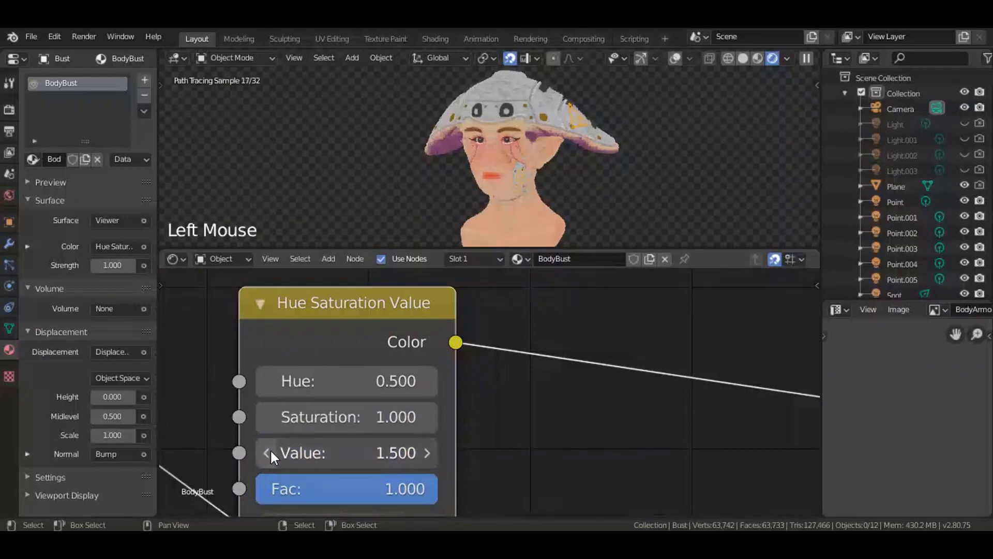
pyautogui.scroll(-10, 542, 331)
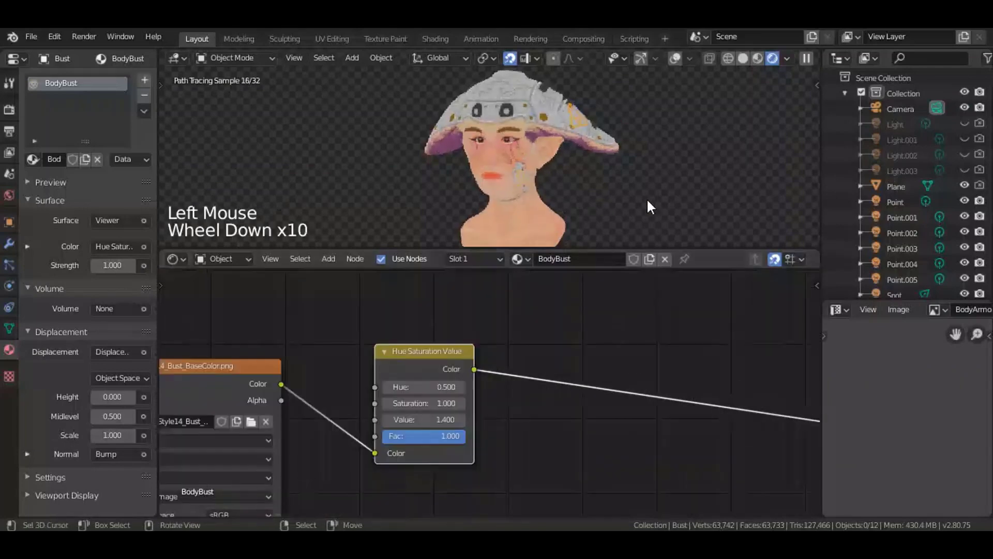
# Return the viewport to solid shading and save the file.
pyautogui.press('z')
pyautogui.moveTo(633, 423); pyautogui.dragTo(382, 365, button='middle')
pyautogui.hotkey('ctrl', 's')
pyautogui.scroll(-4, 382, 377)
pyautogui.scroll(-2, 382, 377)
pyautogui.moveTo(304, 337); pyautogui.dragTo(254, 306, button='middle')
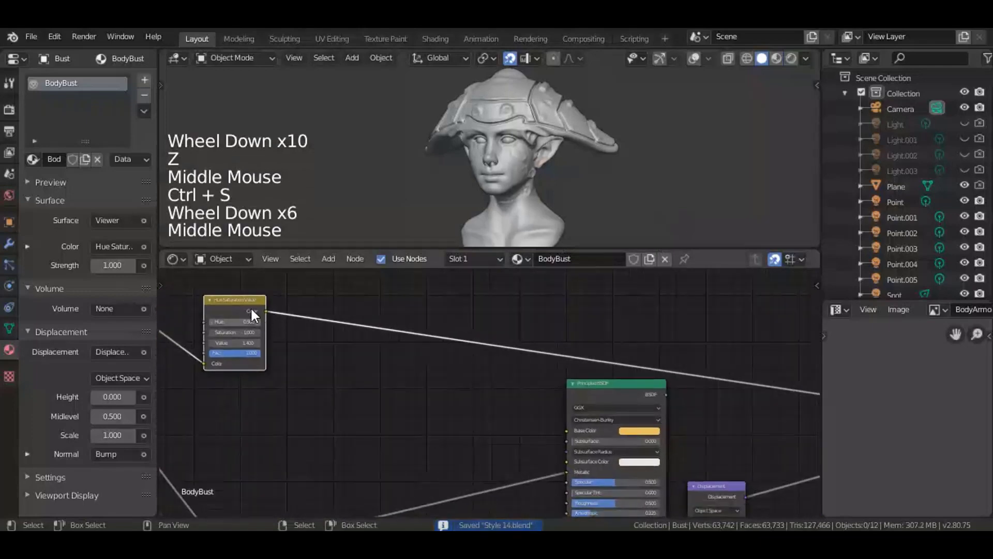
# Connect the Hue Saturation Value node's Color output to the Principled BSDF's Subsurface Color and move the node closer to the shader.
pyautogui.moveTo(265, 310); pyautogui.dragTo(569, 462)
pyautogui.scroll(-7, 362, 393)
pyautogui.moveTo(335, 341); pyautogui.dragTo(442, 402)
pyautogui.scroll(-2, 456, 473)
pyautogui.moveTo(455, 473); pyautogui.dragTo(365, 385, button='middle')
pyautogui.scroll(2, 397, 450)
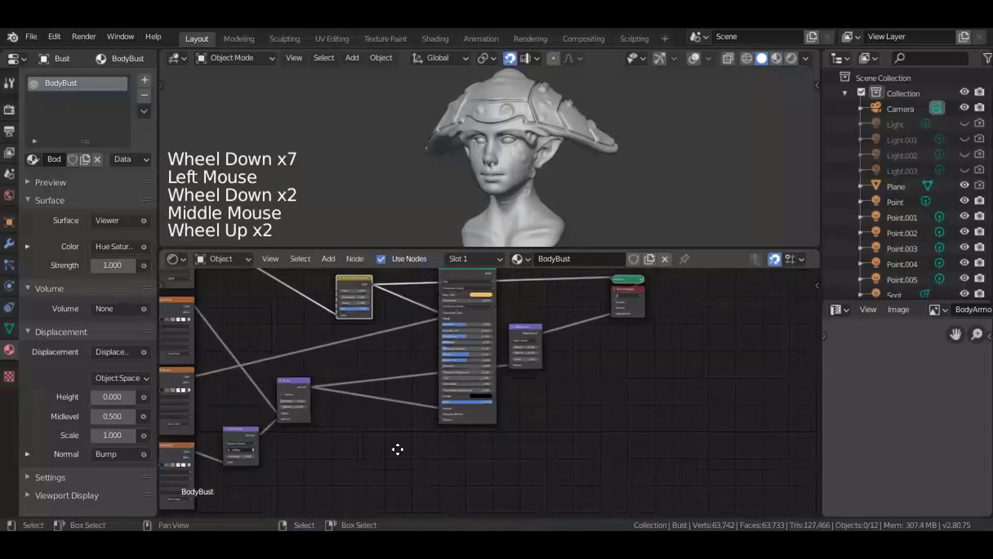
pyautogui.moveTo(397, 450); pyautogui.dragTo(538, 376, button='middle')
pyautogui.scroll(4, 468, 423)
pyautogui.scroll(4, 486, 414)
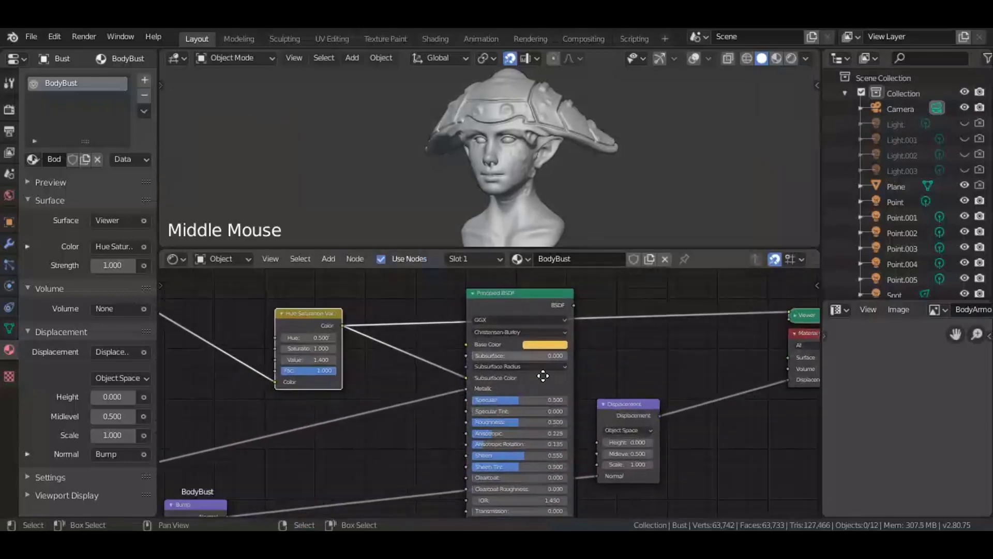
# Add a Diffuse BSDF node in the empty area above the existing Principled BSDF.
pyautogui.scroll(-6, 503, 287)
pyautogui.moveTo(503, 287); pyautogui.dragTo(520, 347, button='middle')
pyautogui.hotkey('shift', 'a')
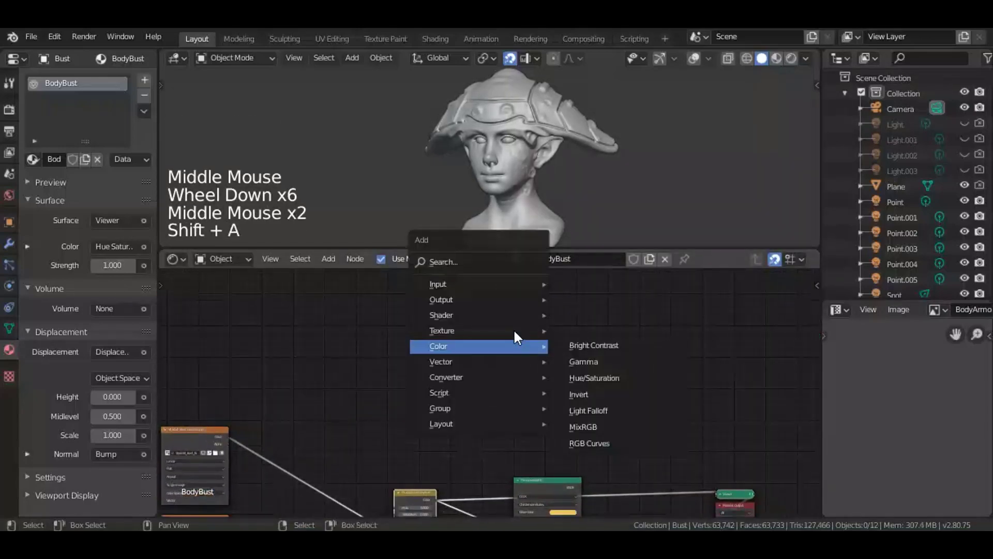
pyautogui.moveTo(517, 315)
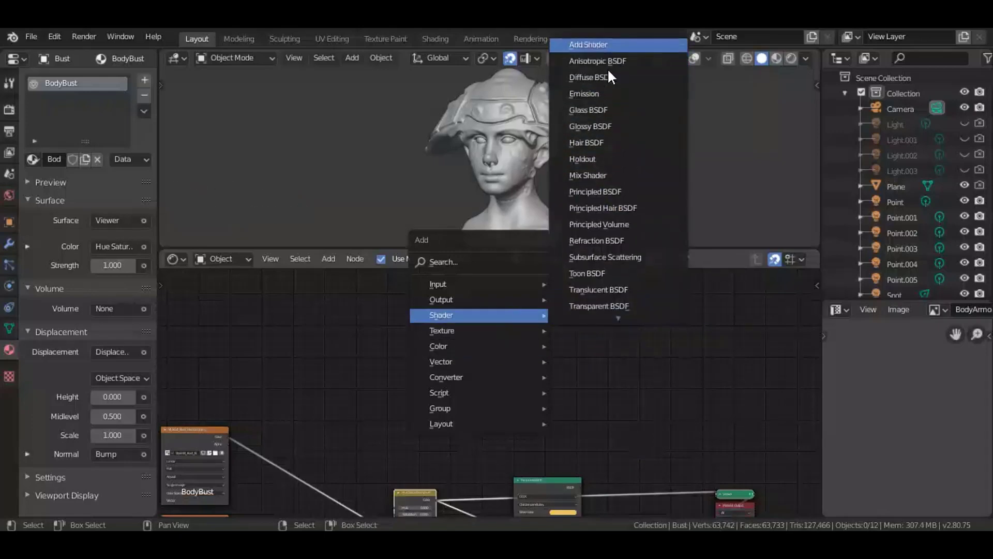
pyautogui.click(603, 80)
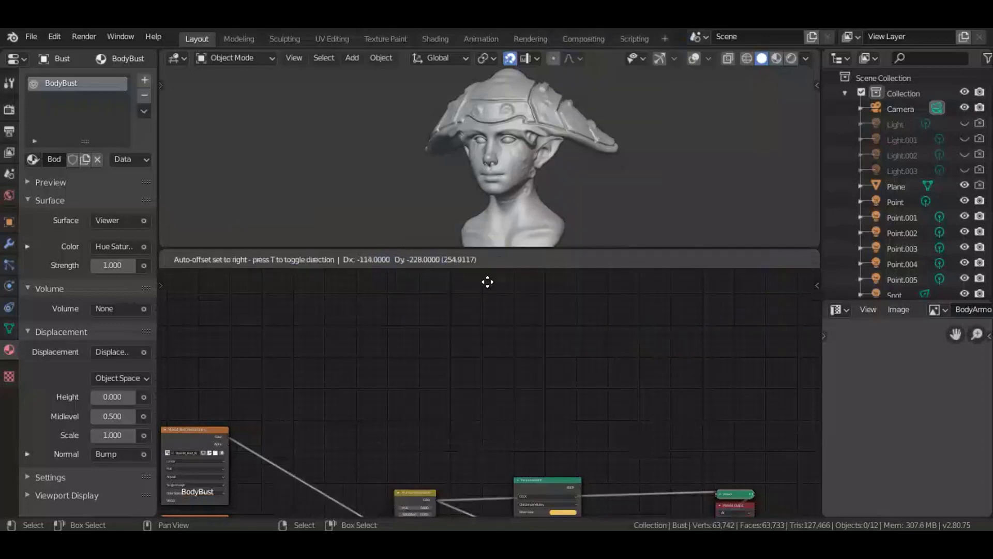
pyautogui.click(513, 285)
# Add a second Principled BSDF node beside the Diffuse BSDF, above the original shader.
pyautogui.hotkey('shift', 'a')
pyautogui.moveTo(513, 286)
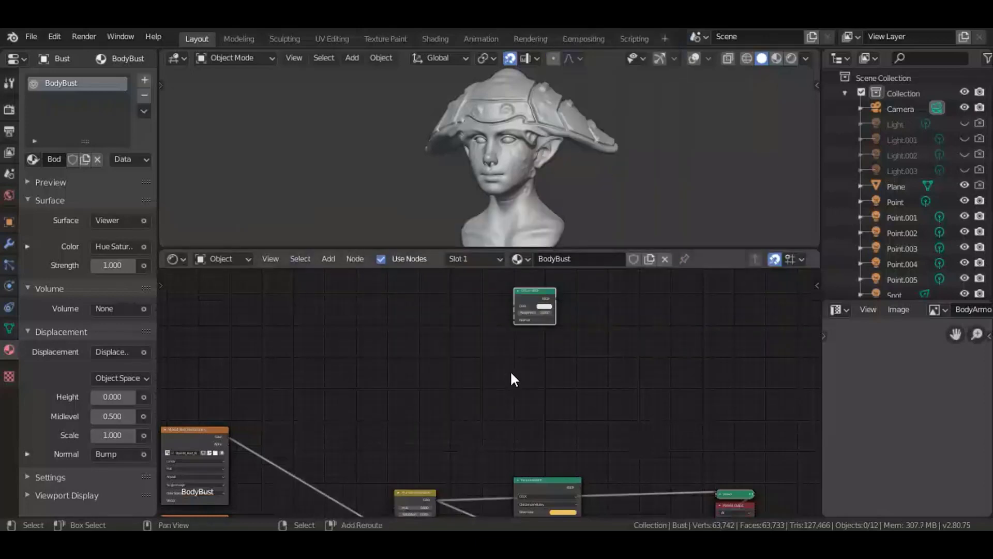
pyautogui.hotkey('shift', 'a')
pyautogui.moveTo(515, 357)
pyautogui.click(620, 203)
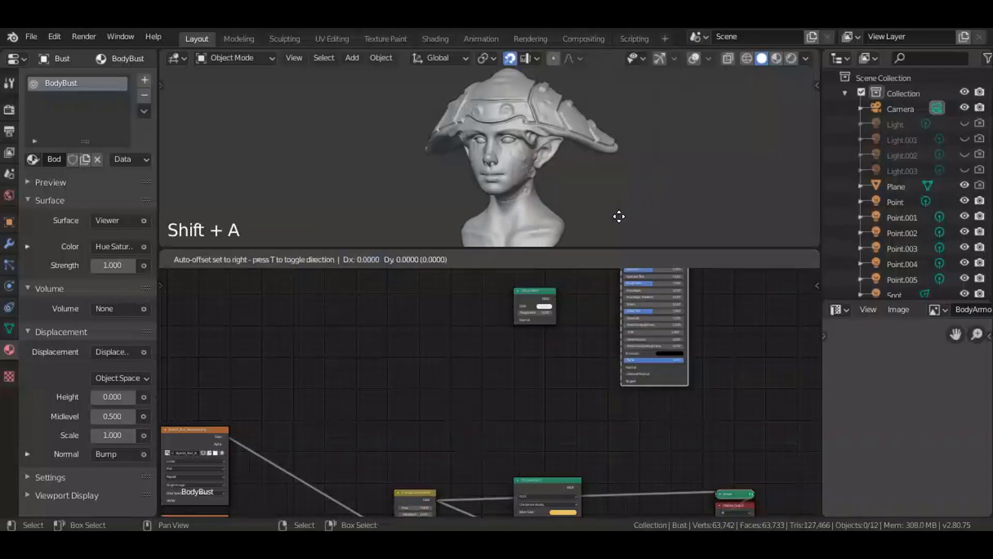
pyautogui.click(538, 290)
pyautogui.moveTo(537, 290); pyautogui.dragTo(581, 471)
# Stack the Diffuse BSDF over the new Principled BSDF in a column above the original Principled BSDF.
pyautogui.scroll(-15, 552, 402)
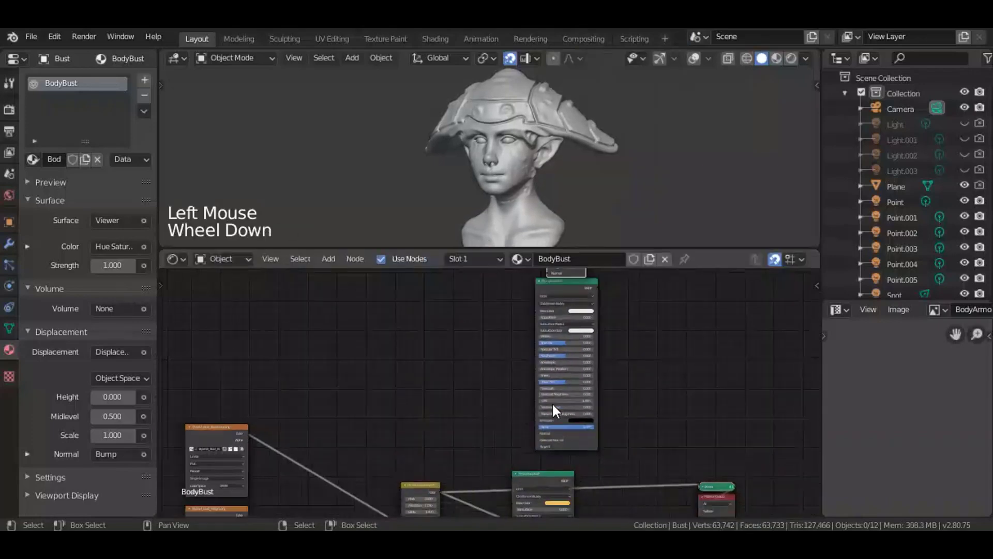
pyautogui.moveTo(537, 412); pyautogui.dragTo(559, 452, button='middle')
pyautogui.scroll(6, 559, 452)
pyautogui.scroll(5, 539, 392)
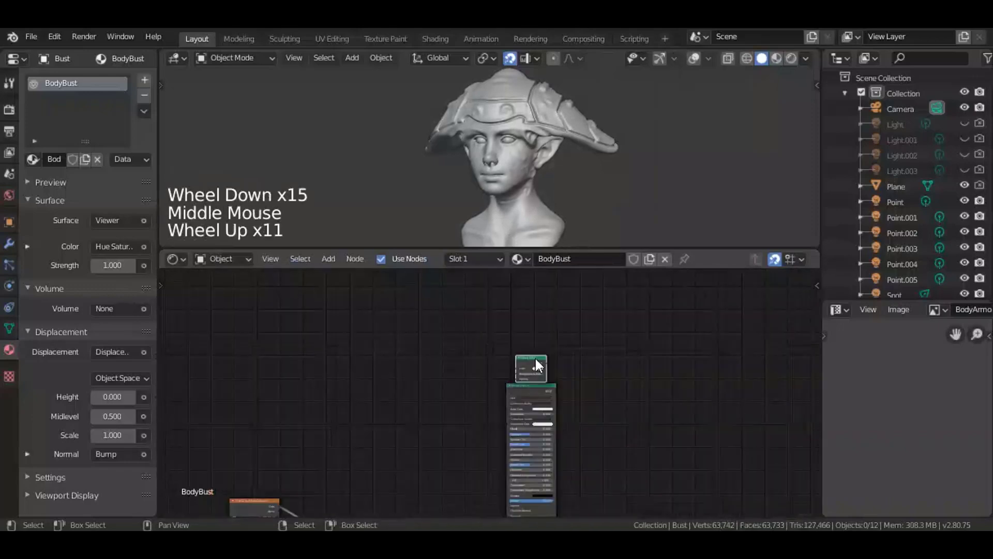
pyautogui.moveTo(536, 362); pyautogui.dragTo(533, 334)
pyautogui.moveTo(590, 334); pyautogui.dragTo(658, 257, button='middle')
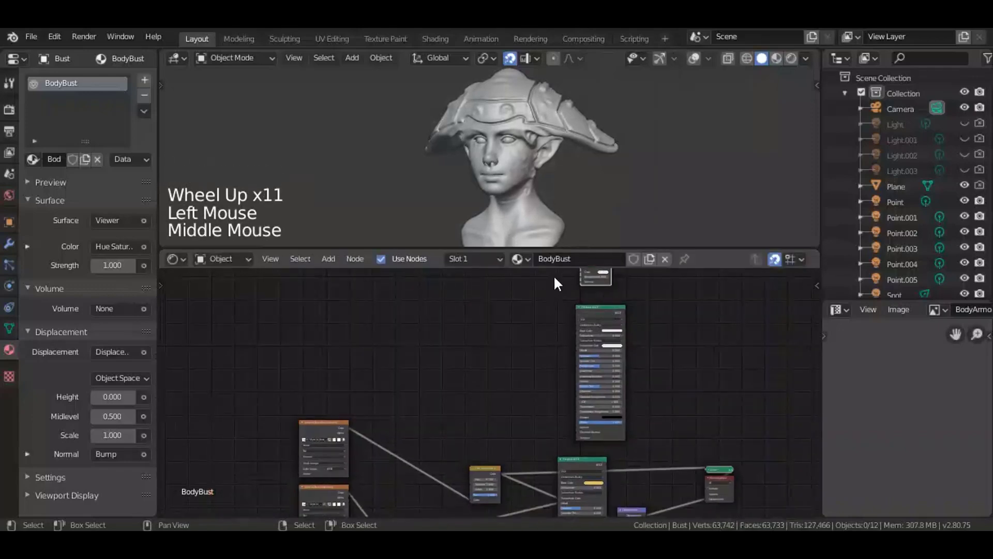
pyautogui.click(601, 324)
pyautogui.moveTo(581, 311); pyautogui.dragTo(556, 322)
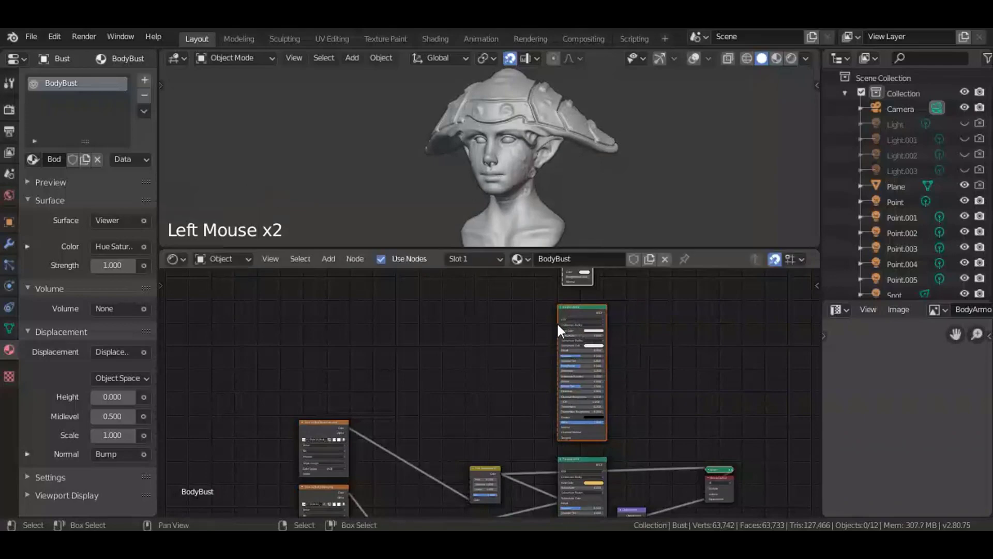
# Add a Reroute node just beyond the Normal Map node, below the Bump node.
pyautogui.moveTo(556, 321); pyautogui.dragTo(374, 450, button='middle')
pyautogui.click(455, 437)
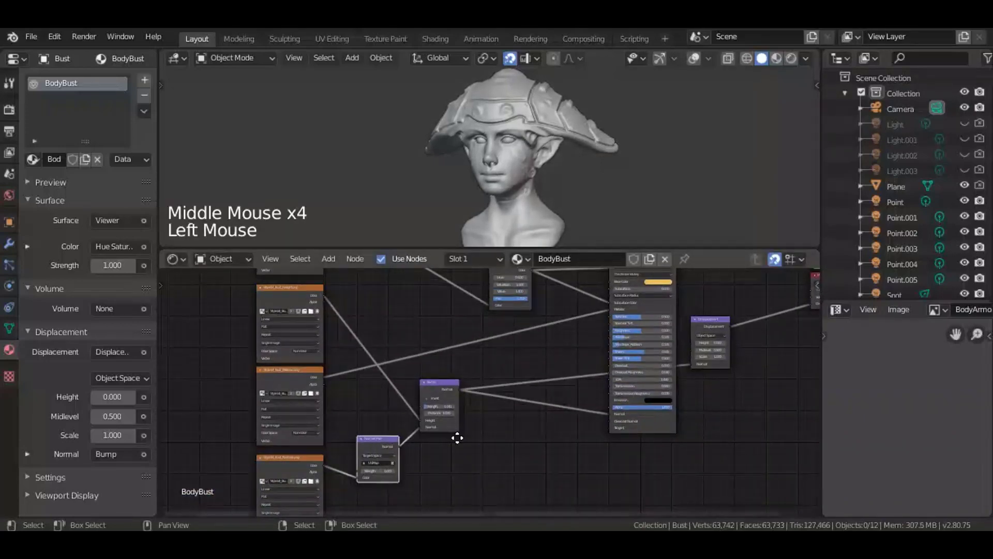
pyautogui.moveTo(455, 437); pyautogui.dragTo(521, 403, button='middle')
pyautogui.scroll(-1, 584, 336)
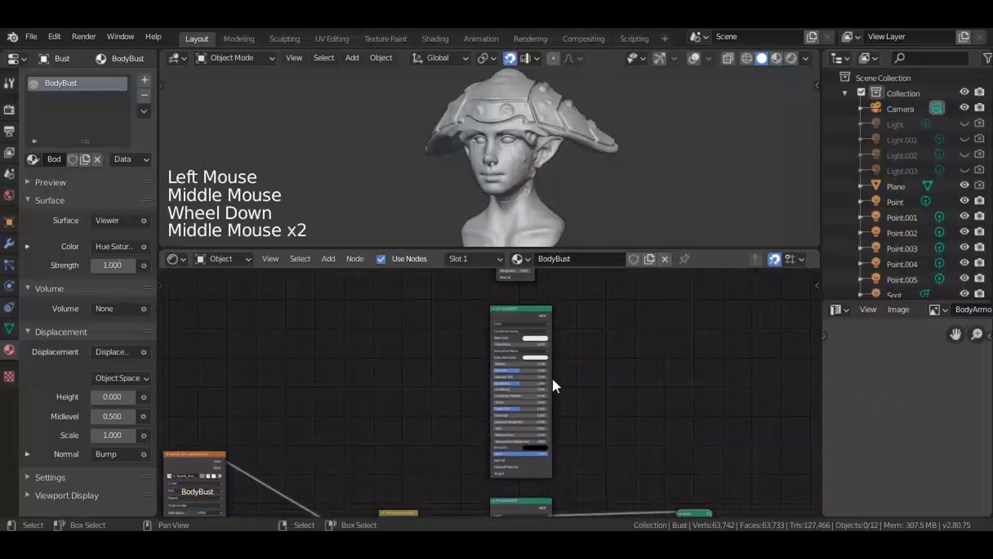
pyautogui.moveTo(517, 284); pyautogui.dragTo(538, 311, button='middle')
pyautogui.moveTo(538, 311); pyautogui.dragTo(468, 425, button='middle')
pyautogui.hotkey('shift', 'a')
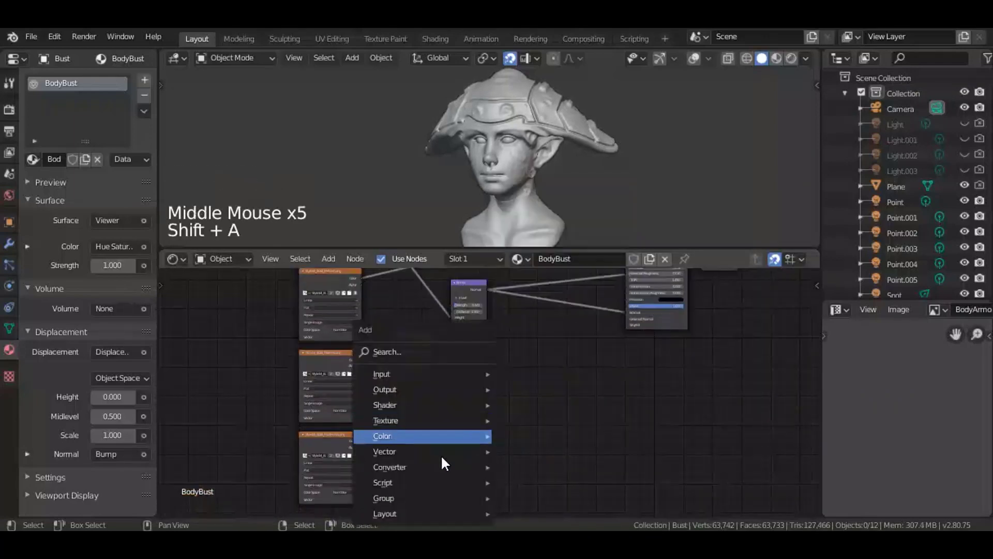
pyautogui.moveTo(444, 510)
pyautogui.click(518, 513)
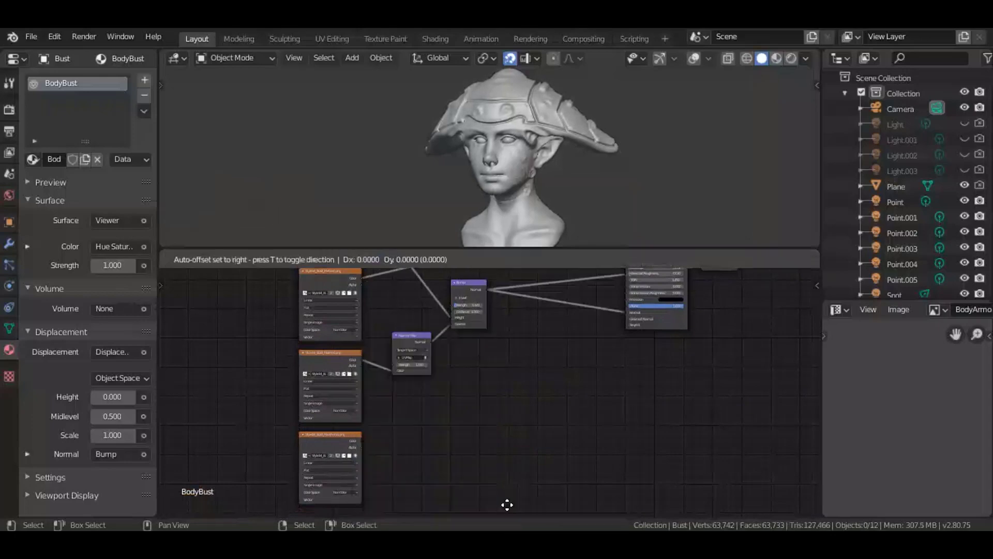
pyautogui.click(476, 364)
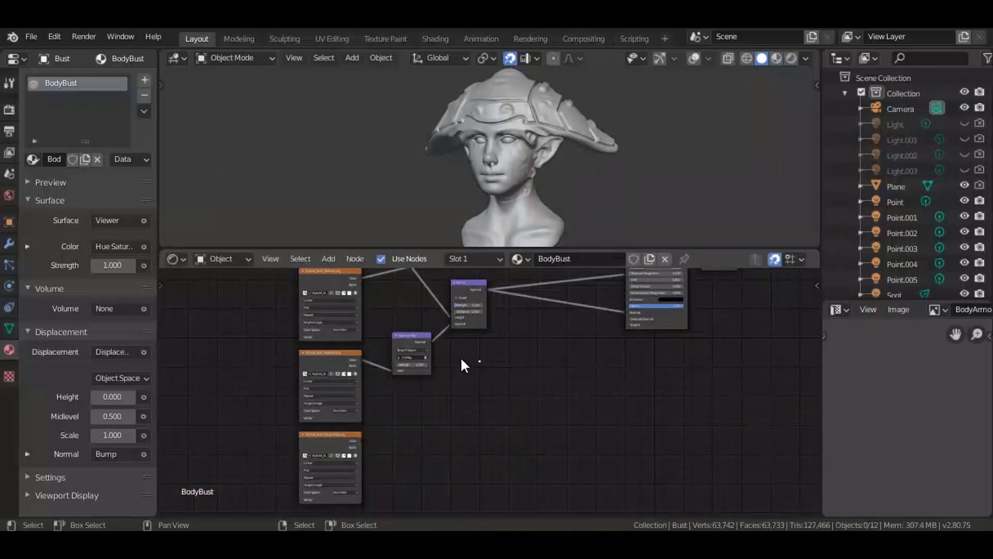
# Save the file and connect the Normal Map node's Normal output to the new reroute point.
pyautogui.scroll(6, 481, 370)
pyautogui.moveTo(481, 370); pyautogui.dragTo(470, 437, button='middle')
pyautogui.hotkey('ctrl', 's')
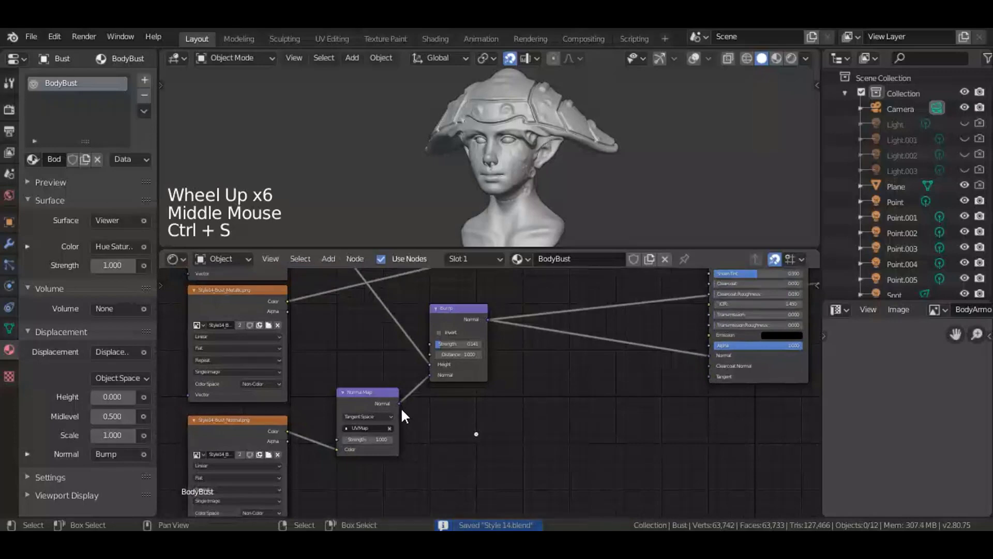
pyautogui.moveTo(399, 403); pyautogui.dragTo(474, 434)
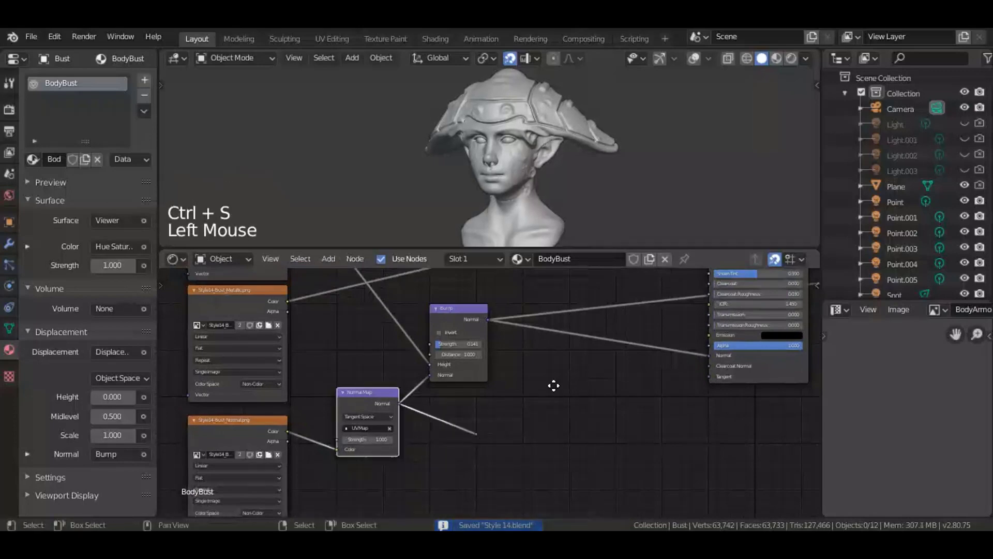
# Move the normal reroute point up into the space beside the new Principled BSDF.
pyautogui.moveTo(552, 386); pyautogui.dragTo(420, 475, button='middle')
pyautogui.scroll(-3, 420, 474)
pyautogui.click(437, 463)
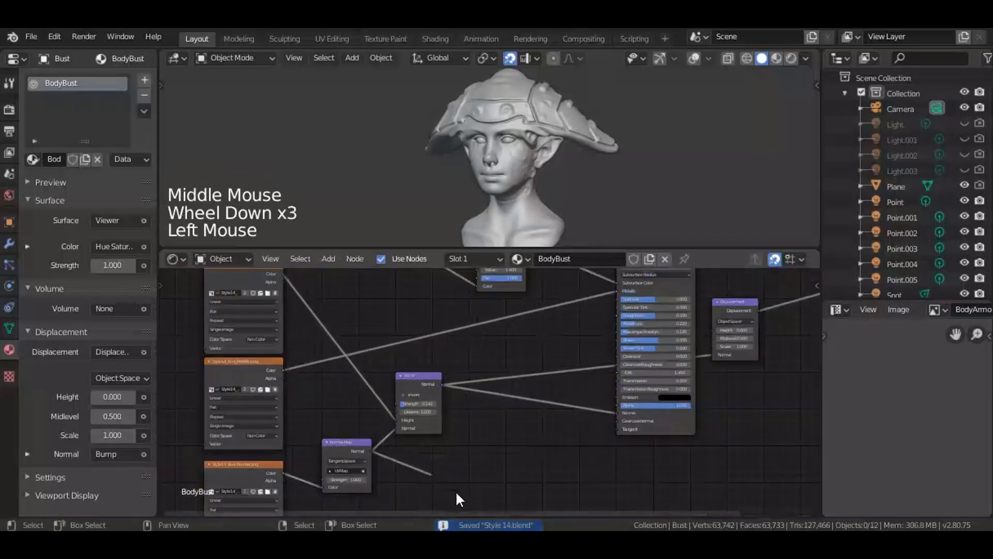
pyautogui.click(446, 485)
pyautogui.click(469, 459)
pyautogui.scroll(-3, 469, 459)
pyautogui.moveTo(469, 459); pyautogui.dragTo(468, 450, button='middle')
pyautogui.scroll(-6, 469, 449)
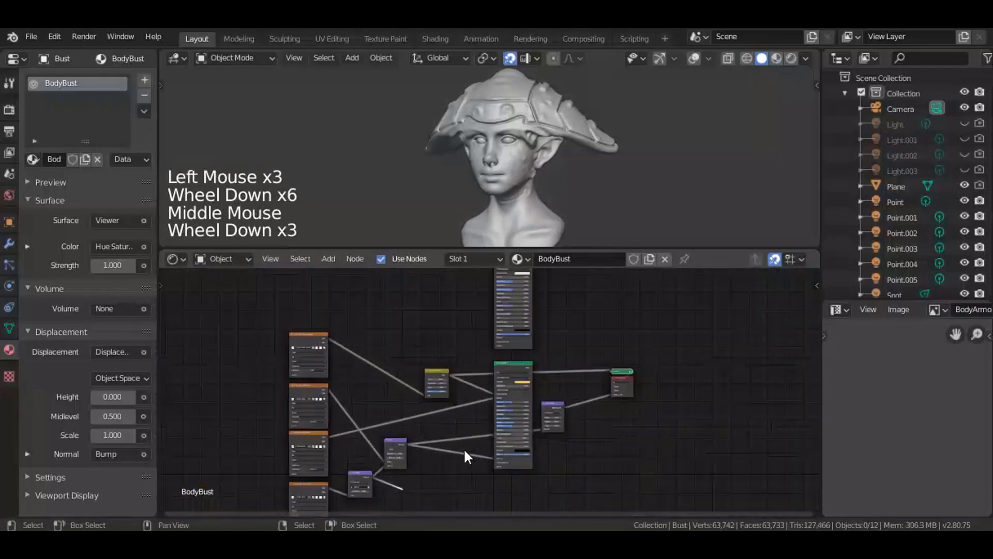
pyautogui.press('g')
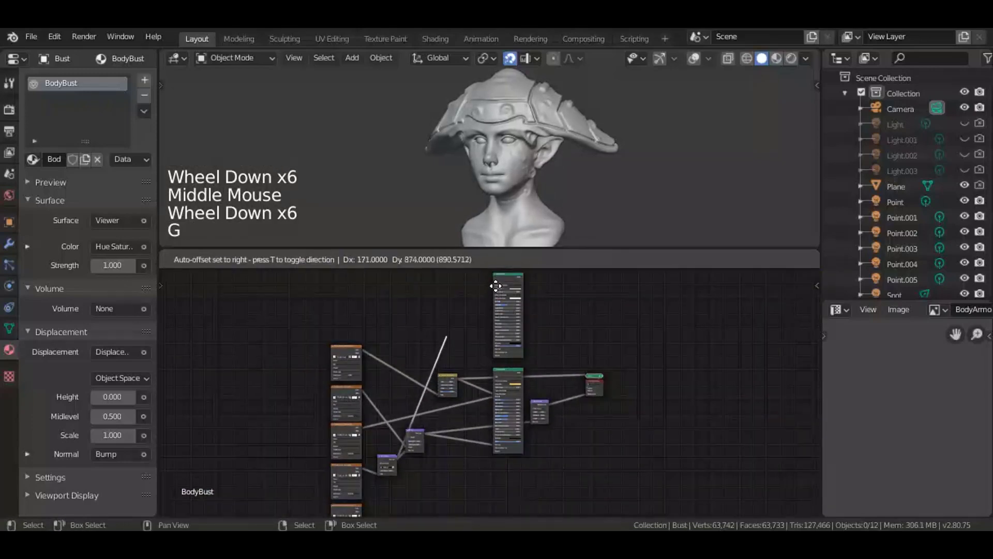
pyautogui.middleClick(490, 311)
# Align the Diffuse BSDF node's left edge with the new Principled BSDF directly beneath it.
pyautogui.scroll(5, 423, 423)
pyautogui.scroll(1, 486, 342)
pyautogui.moveTo(423, 424); pyautogui.dragTo(505, 316, button='middle')
pyautogui.scroll(3, 486, 342)
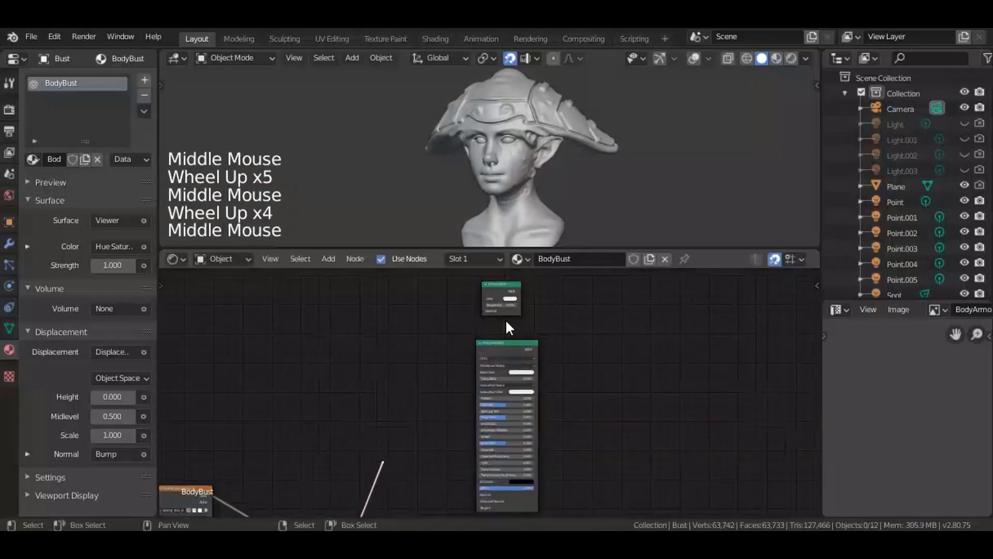
pyautogui.click(502, 310)
pyautogui.moveTo(500, 312); pyautogui.dragTo(495, 329)
# Connect the normal reroute point to the Normal inputs of the new Principled BSDF and the Diffuse BSDF.
pyautogui.moveTo(503, 368); pyautogui.dragTo(525, 354, button='middle')
pyautogui.scroll(5, 415, 451)
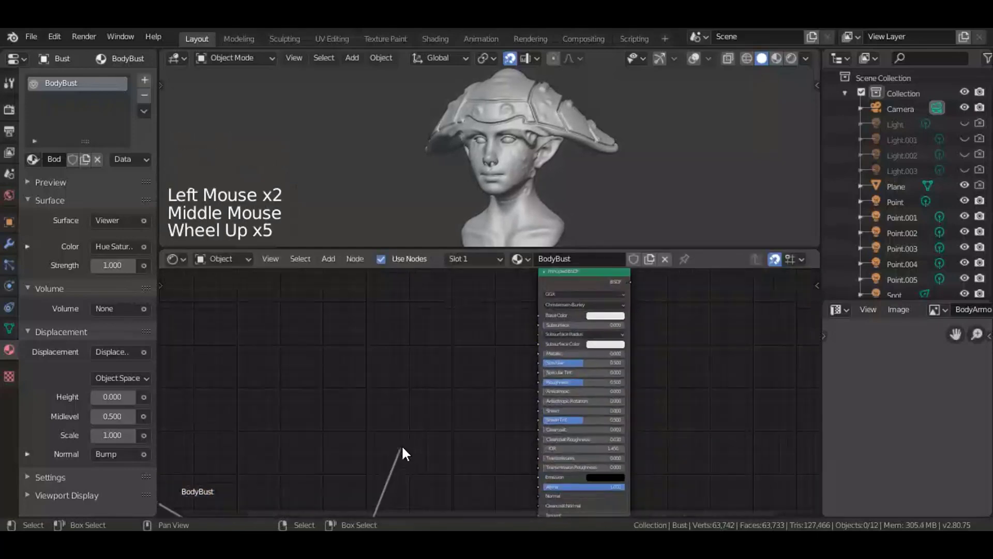
pyautogui.moveTo(401, 450); pyautogui.dragTo(541, 496)
pyautogui.moveTo(451, 430); pyautogui.dragTo(391, 481, button='middle')
pyautogui.moveTo(382, 483); pyautogui.dragTo(523, 288)
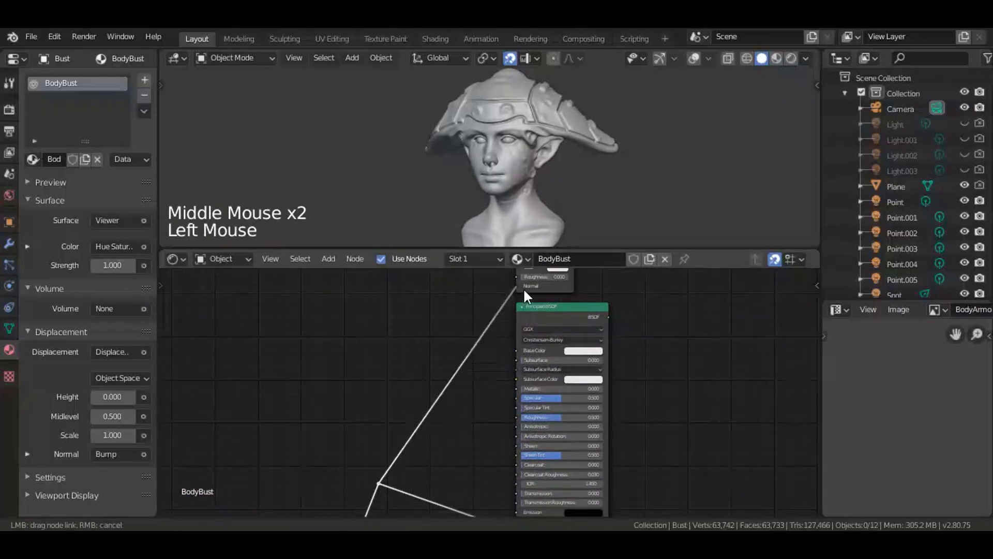
# Examine the normal reroute's links to the Diffuse BSDF and new Principled BSDF and the free space above the BaseColor texture.
pyautogui.moveTo(475, 382); pyautogui.dragTo(469, 412, button='middle')
pyautogui.scroll(6, 525, 365)
pyautogui.moveTo(526, 365); pyautogui.dragTo(517, 403, button='middle')
pyautogui.scroll(2, 486, 429)
pyautogui.scroll(-3, 492, 443)
pyautogui.scroll(2, 479, 441)
pyautogui.scroll(2, 379, 448)
pyautogui.moveTo(378, 449); pyautogui.dragTo(277, 494, button='middle')
pyautogui.scroll(3, 357, 437)
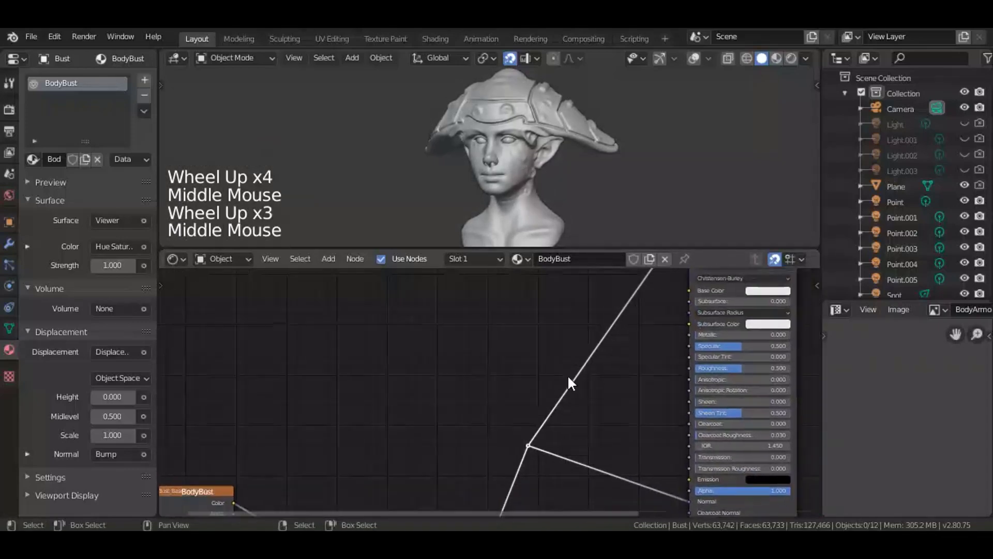
pyautogui.moveTo(663, 359); pyautogui.dragTo(632, 425, button='middle')
pyautogui.moveTo(441, 445); pyautogui.dragTo(653, 378, button='middle')
pyautogui.moveTo(741, 320); pyautogui.dragTo(490, 417, button='middle')
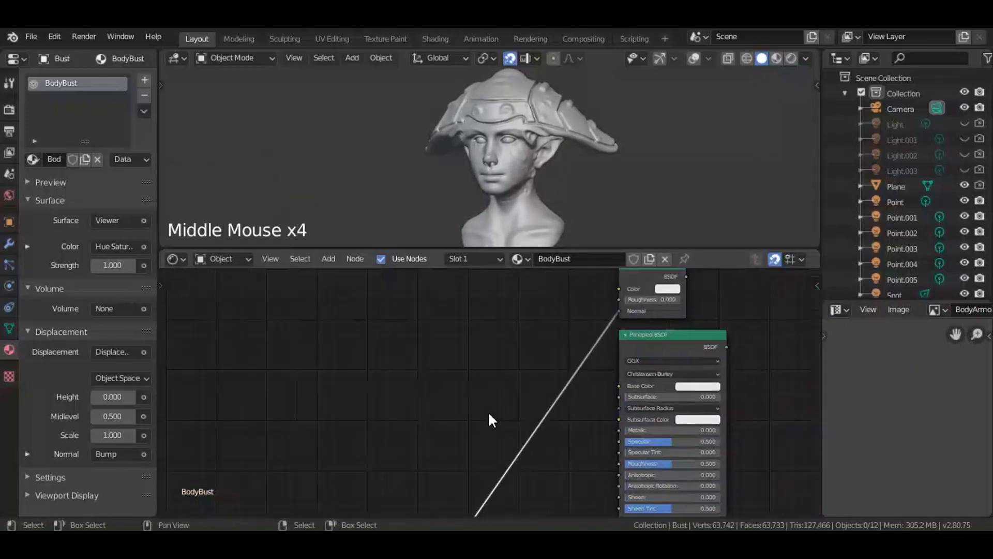
pyautogui.moveTo(643, 362); pyautogui.dragTo(381, 463, button='middle')
pyautogui.scroll(-4, 449, 432)
pyautogui.moveTo(449, 432); pyautogui.dragTo(455, 427, button='middle')
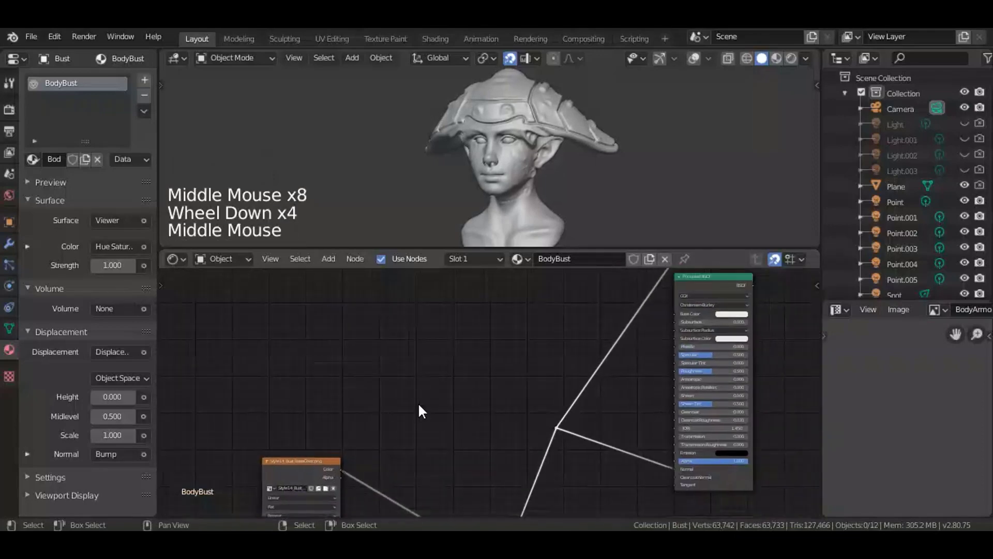
# Add a second Reroute node above the Style14_Bust_BaseColor.png texture node and save the file.
pyautogui.click(552, 370)
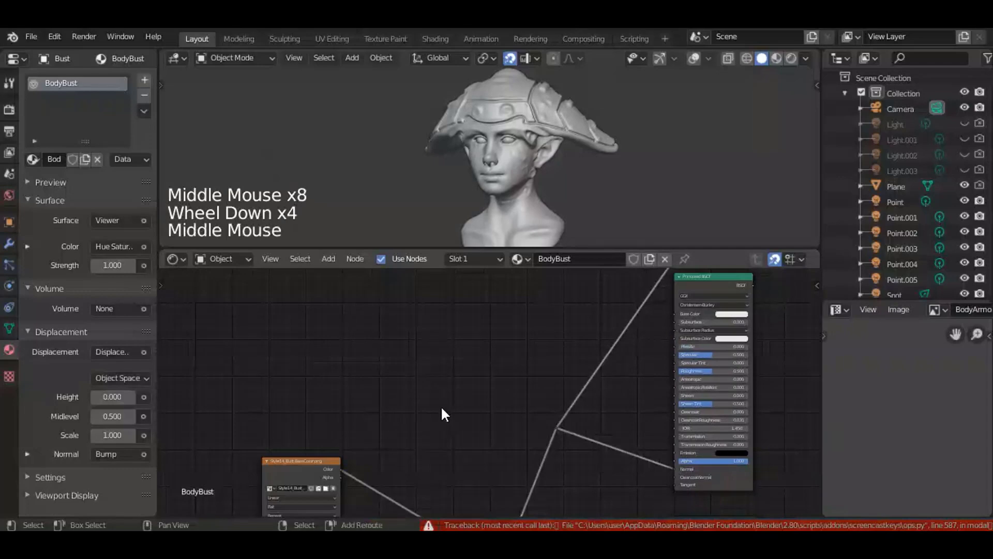
pyautogui.hotkey('shift', 'a')
pyautogui.moveTo(450, 407)
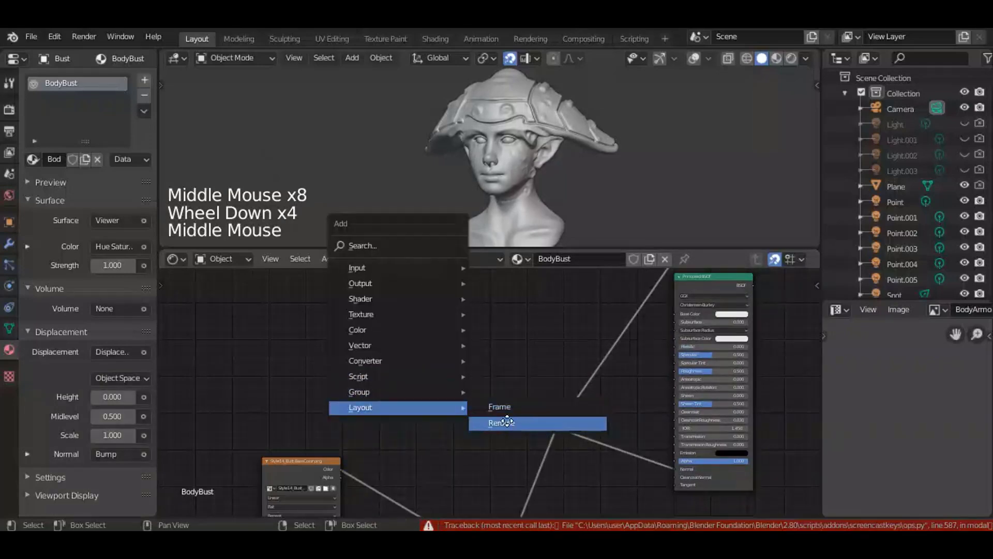
pyautogui.click(501, 422)
pyautogui.click(416, 422)
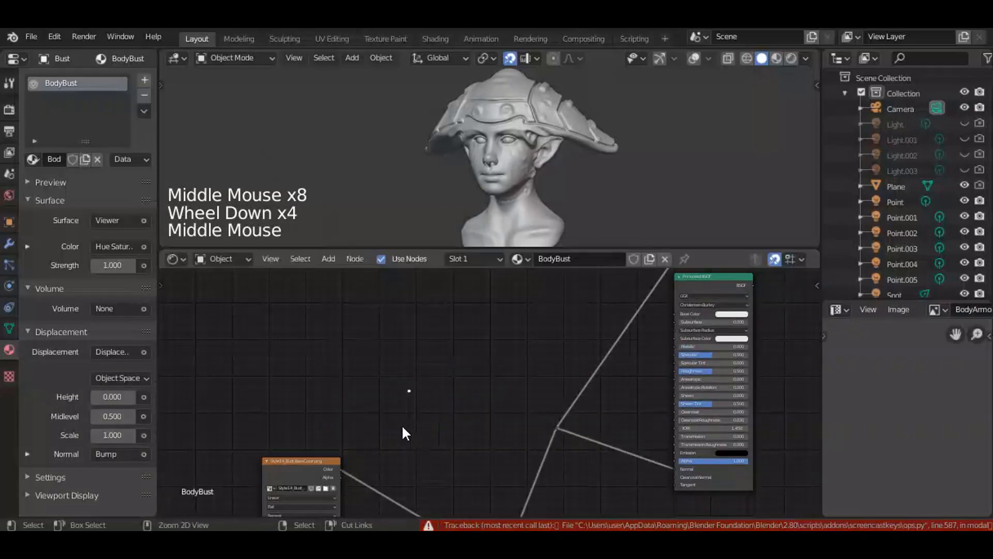
pyautogui.hotkey('ctrl', 's')
pyautogui.scroll(2, 383, 437)
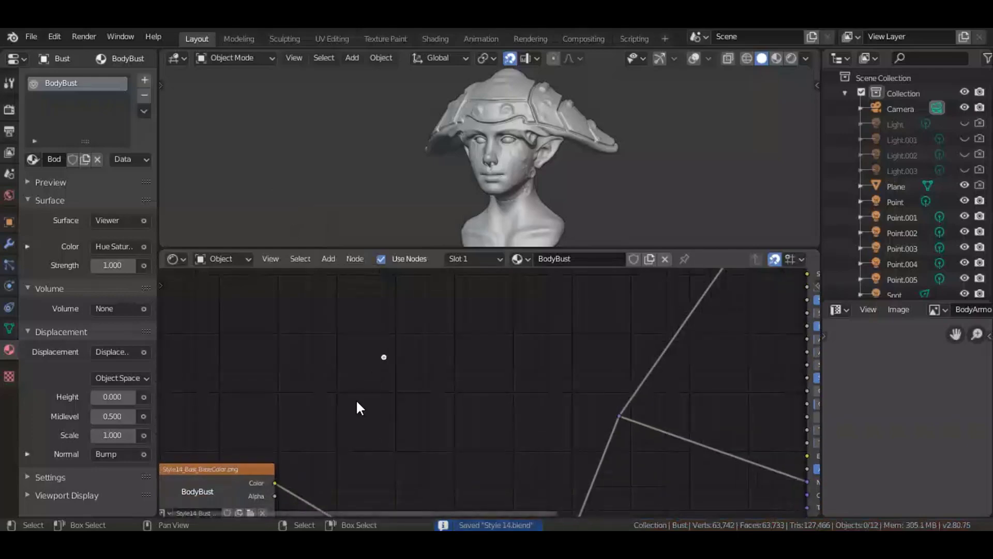
# Connect the BaseColor texture's Color output to the second reroute point and move it toward the Diffuse BSDF.
pyautogui.moveTo(274, 483); pyautogui.dragTo(386, 356)
pyautogui.scroll(-3, 359, 422)
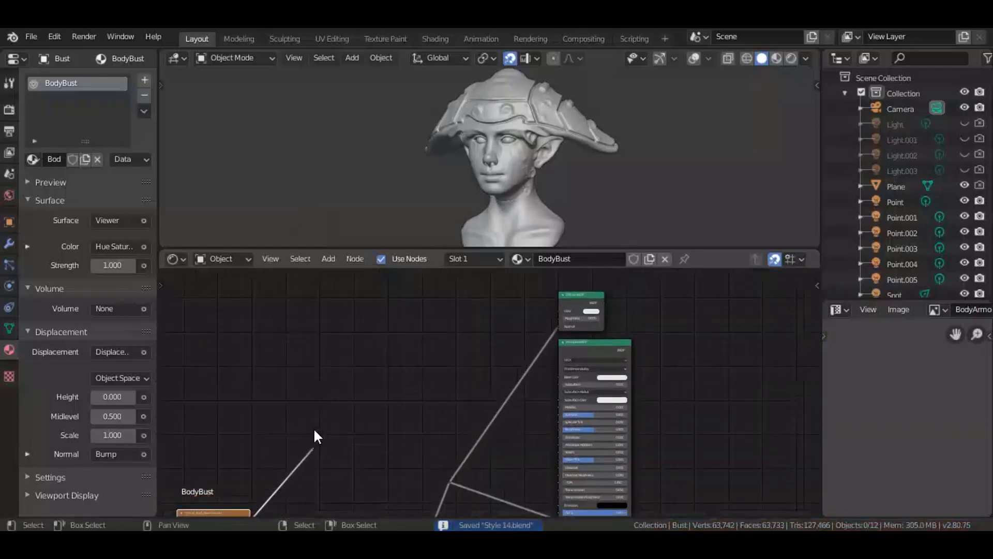
pyautogui.moveTo(315, 431); pyautogui.dragTo(358, 483)
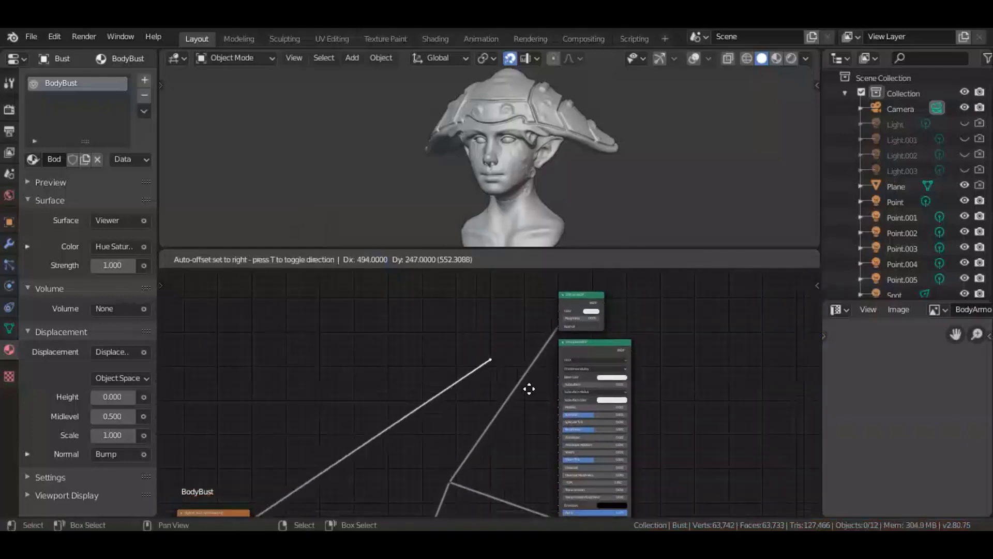
pyautogui.click(508, 370)
# Connect the base colour reroute point to the Diffuse BSDF's Color input.
pyautogui.scroll(7, 492, 375)
pyautogui.moveTo(492, 375); pyautogui.dragTo(381, 482, button='middle')
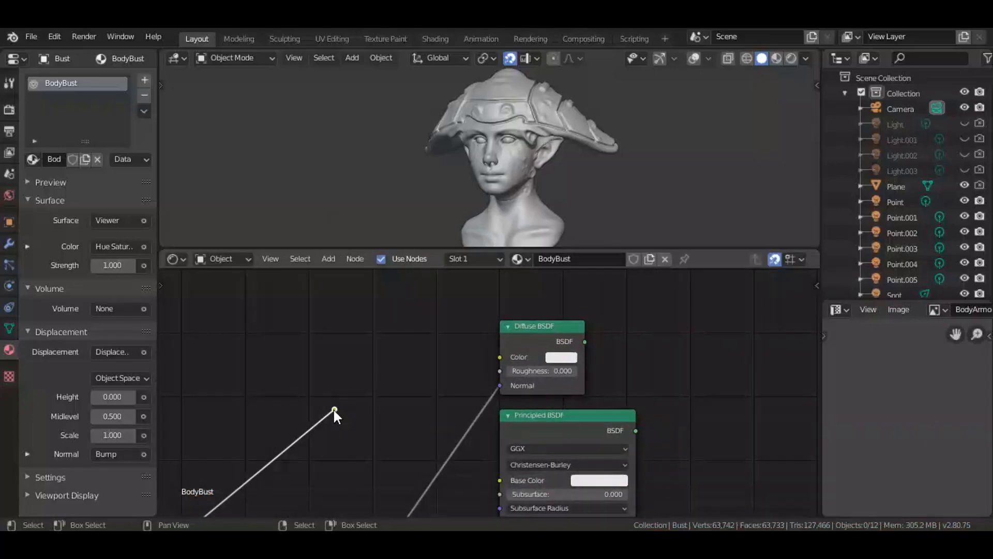
pyautogui.moveTo(334, 408); pyautogui.dragTo(500, 357)
pyautogui.scroll(-2, 491, 359)
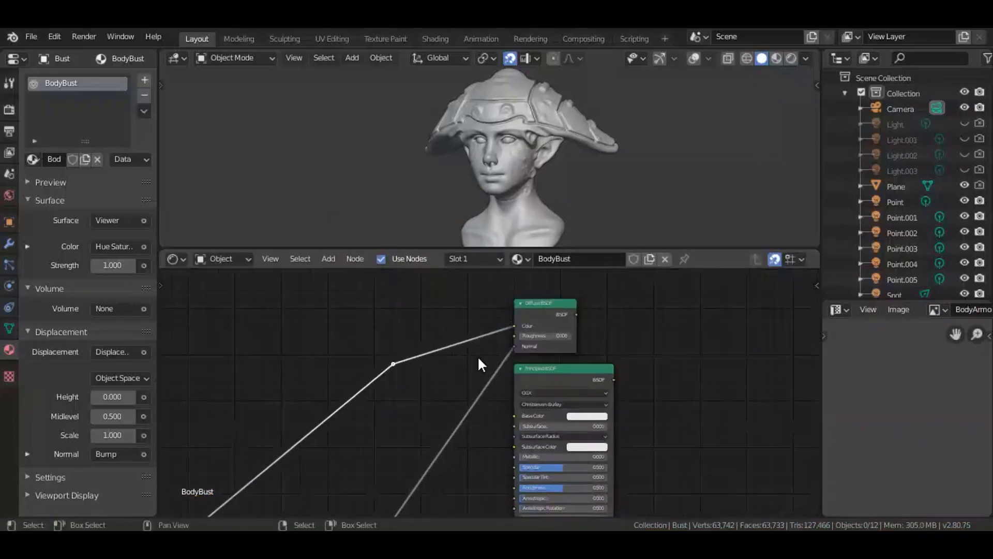
# Connect the base colour reroute point to the new Principled BSDF's Base Color input and save the file.
pyautogui.moveTo(395, 360); pyautogui.dragTo(541, 404)
pyautogui.moveTo(519, 409); pyautogui.dragTo(516, 410)
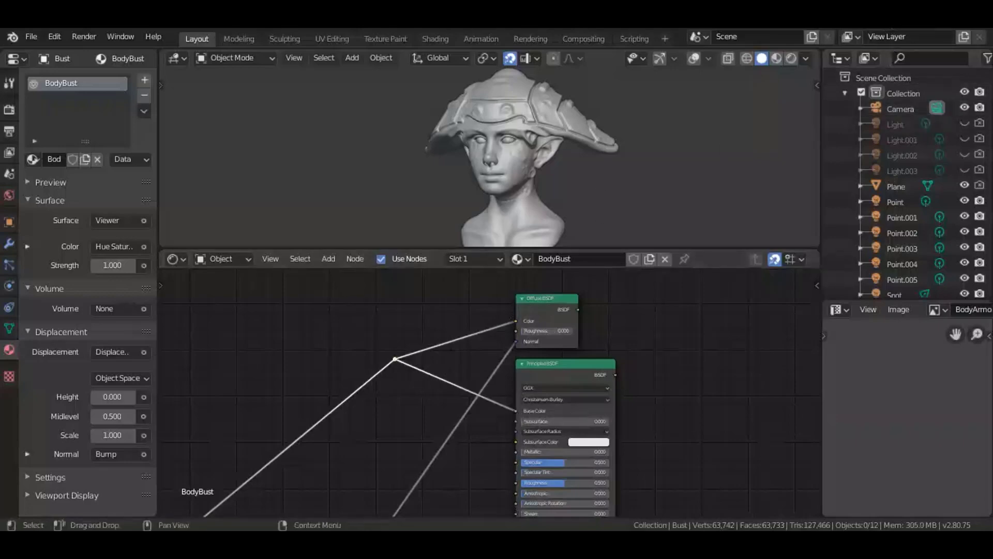
pyautogui.moveTo(638, 338); pyautogui.dragTo(604, 314, button='middle')
pyautogui.scroll(2, 599, 368)
pyautogui.scroll(-2, 600, 430)
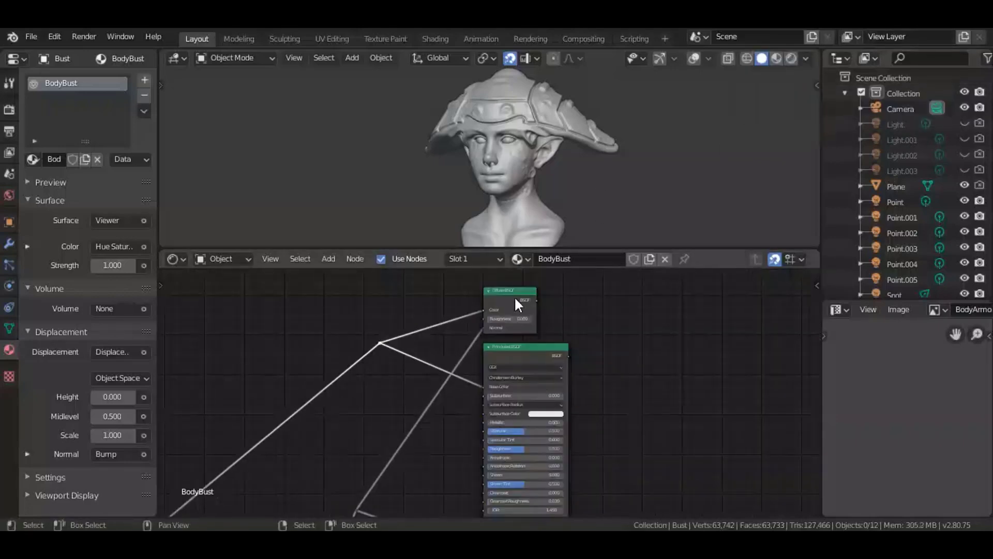
pyautogui.moveTo(488, 451); pyautogui.dragTo(615, 292, button='middle')
pyautogui.scroll(-4, 491, 398)
pyautogui.hotkey('ctrl', 's')
# Move the shader, displacement and output nodes further along the X axis, away from the texture nodes.
pyautogui.scroll(-4, 484, 382)
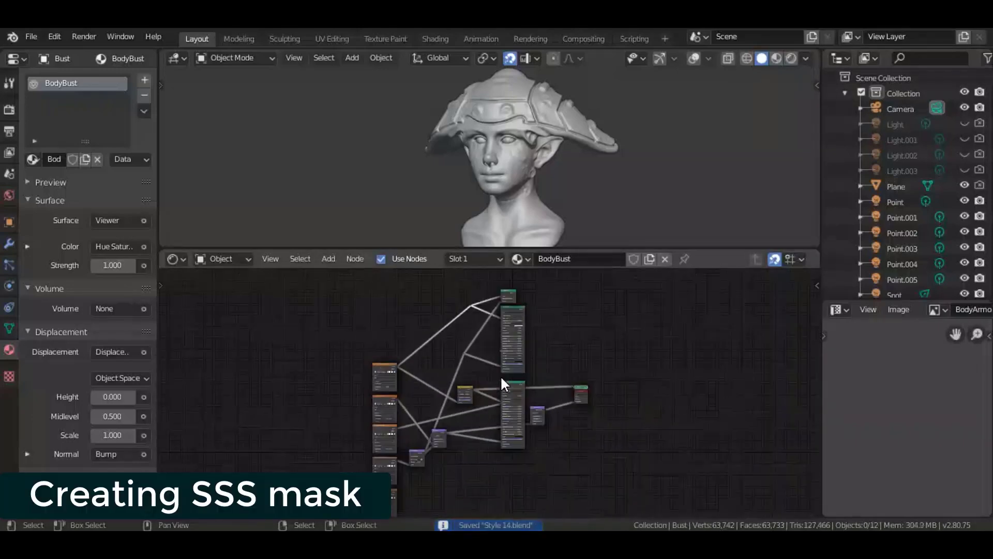
pyautogui.moveTo(485, 285); pyautogui.dragTo(636, 485)
pyautogui.press('g')
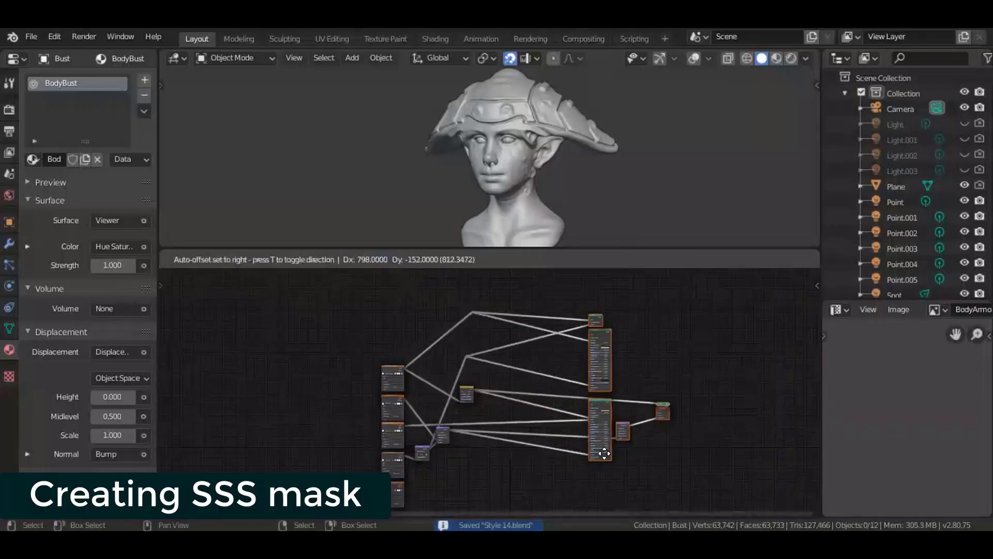
pyautogui.press('x')
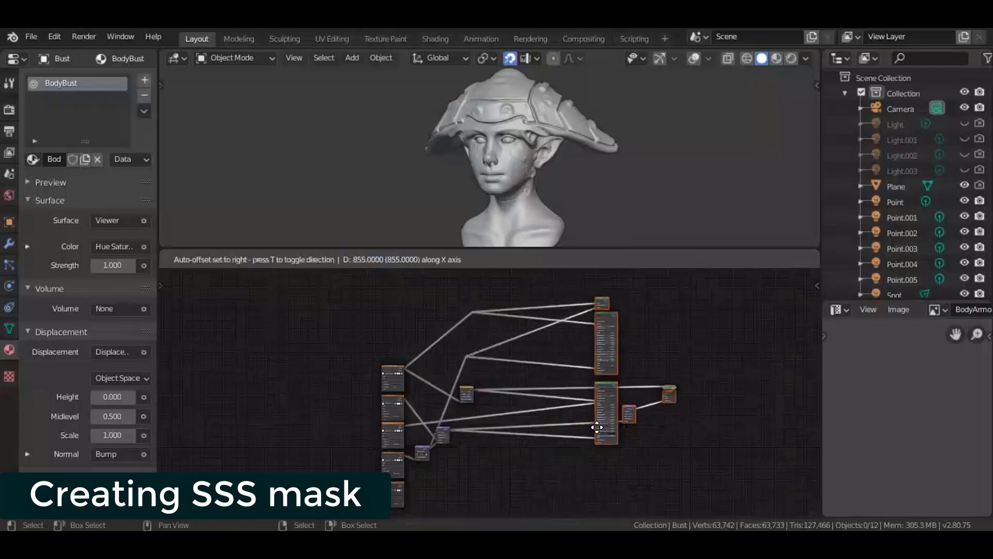
pyautogui.click(583, 441)
# Add a ColorRamp node in the free space beside the lowest image texture node.
pyautogui.scroll(6, 528, 393)
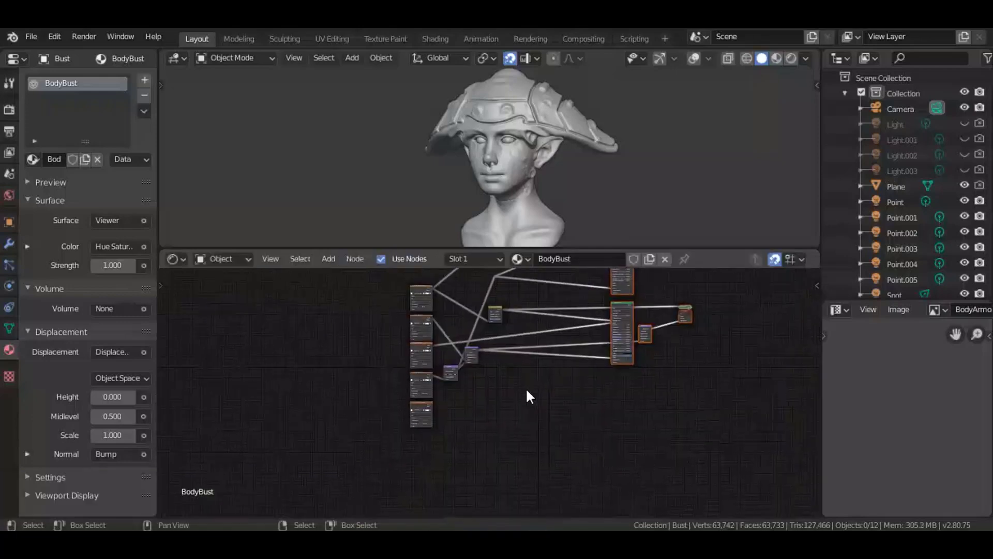
pyautogui.scroll(2, 481, 403)
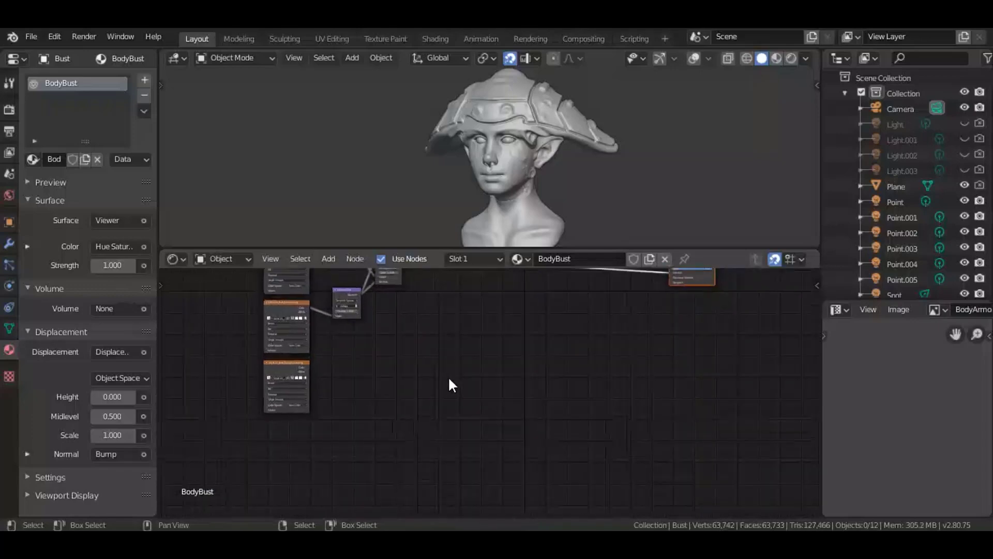
pyautogui.hotkey('shift', 'a')
pyautogui.moveTo(459, 330)
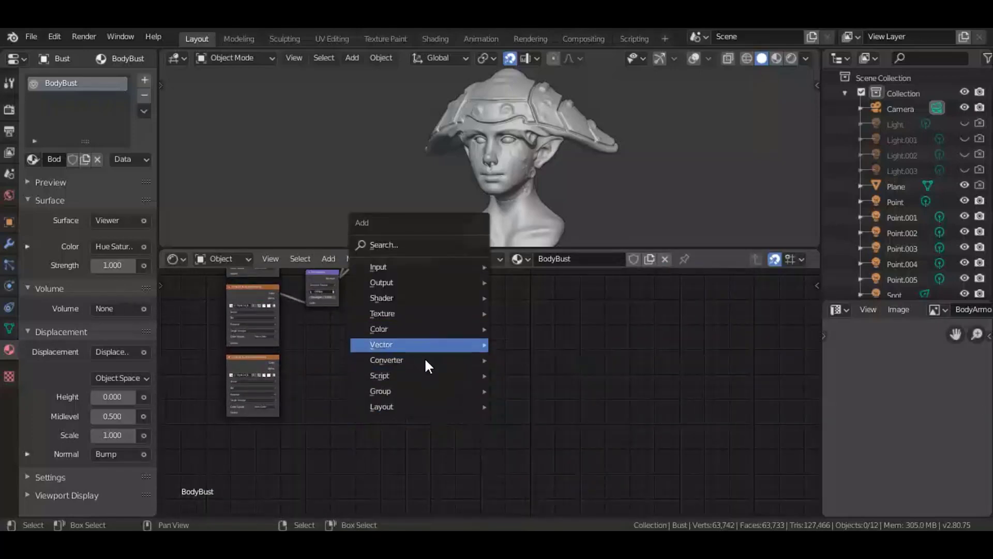
pyautogui.moveTo(437, 359)
pyautogui.click(550, 195)
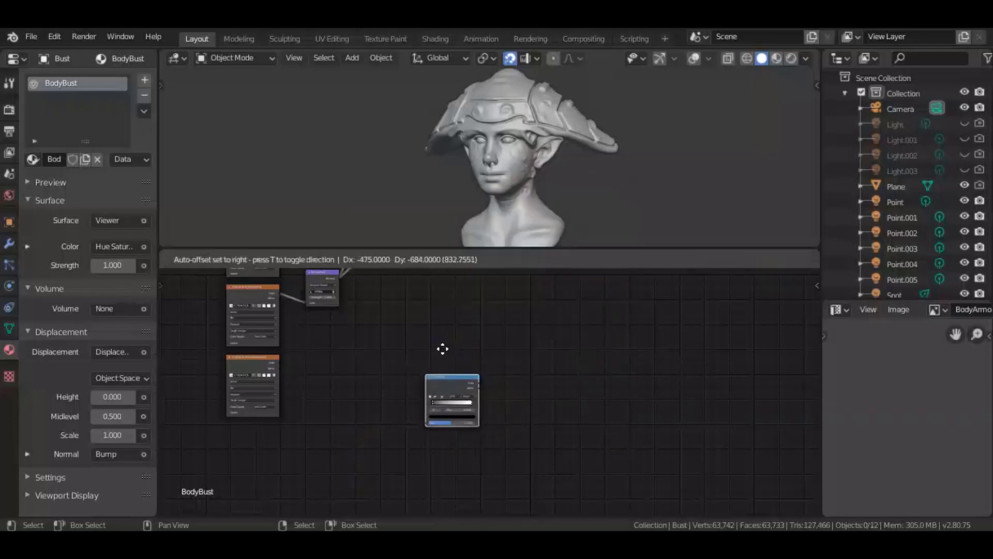
pyautogui.click(430, 339)
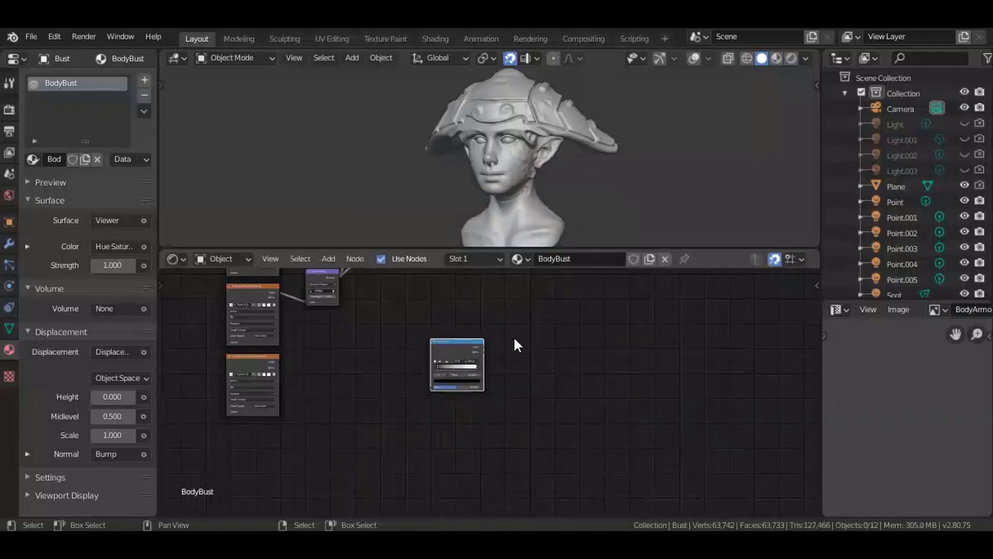
# Connect the lowest image texture's Color output to the ColorRamp's Fac input and duplicate the ColorRamp above it.
pyautogui.moveTo(262, 376); pyautogui.dragTo(344, 342, button='middle')
pyautogui.scroll(4, 345, 343)
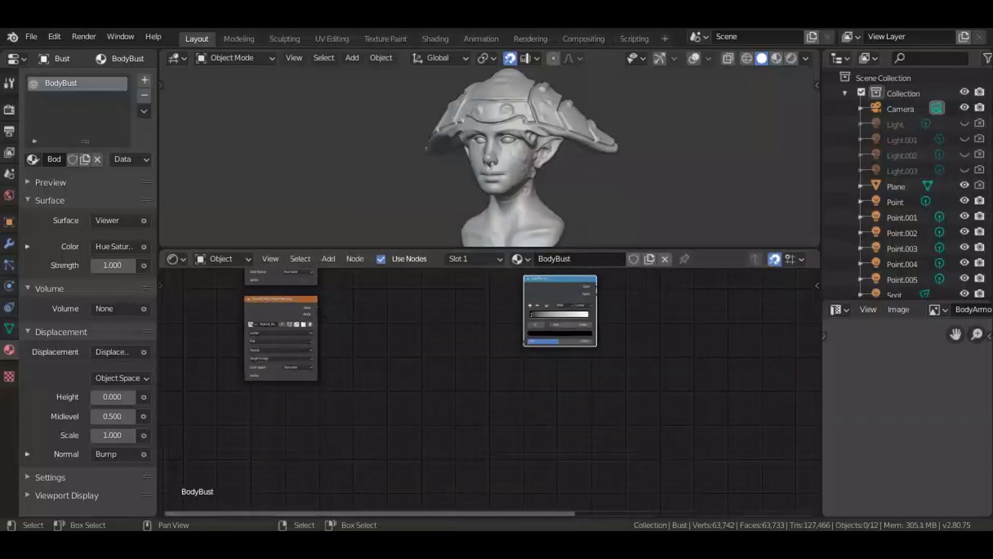
pyautogui.moveTo(395, 336); pyautogui.dragTo(365, 399, button='middle')
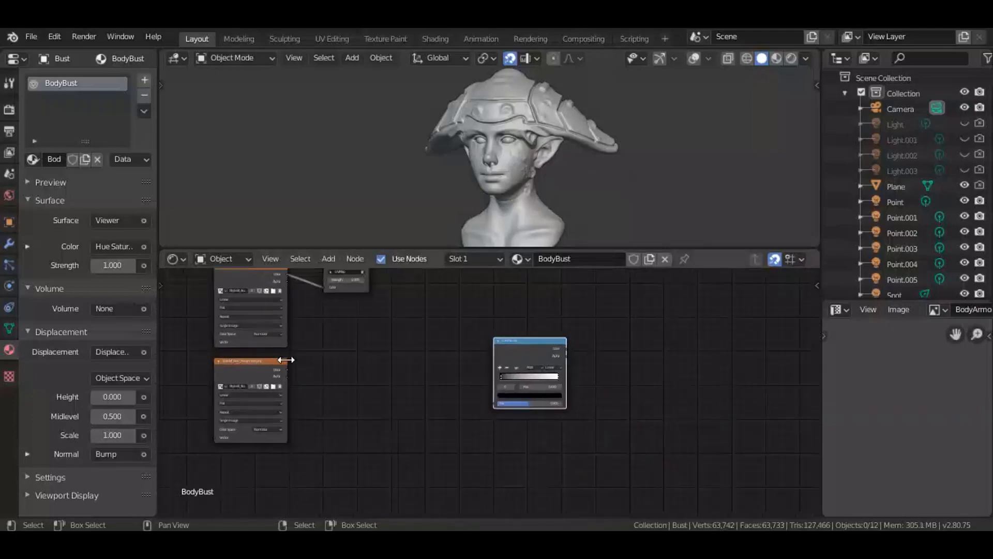
pyautogui.moveTo(287, 369); pyautogui.dragTo(495, 403)
pyautogui.moveTo(330, 380); pyautogui.dragTo(420, 401, button='middle')
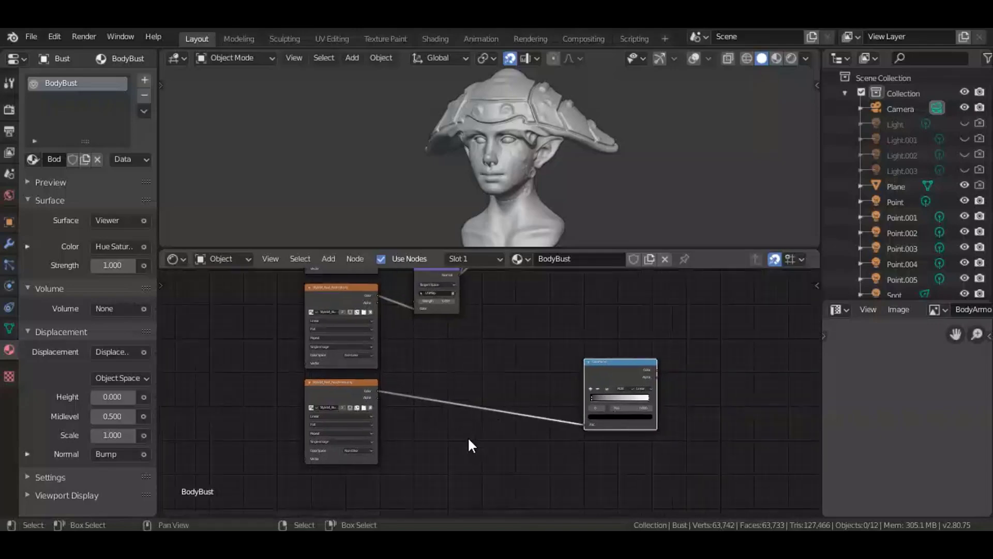
pyautogui.scroll(2, 468, 436)
pyautogui.hotkey('shift', 'd')
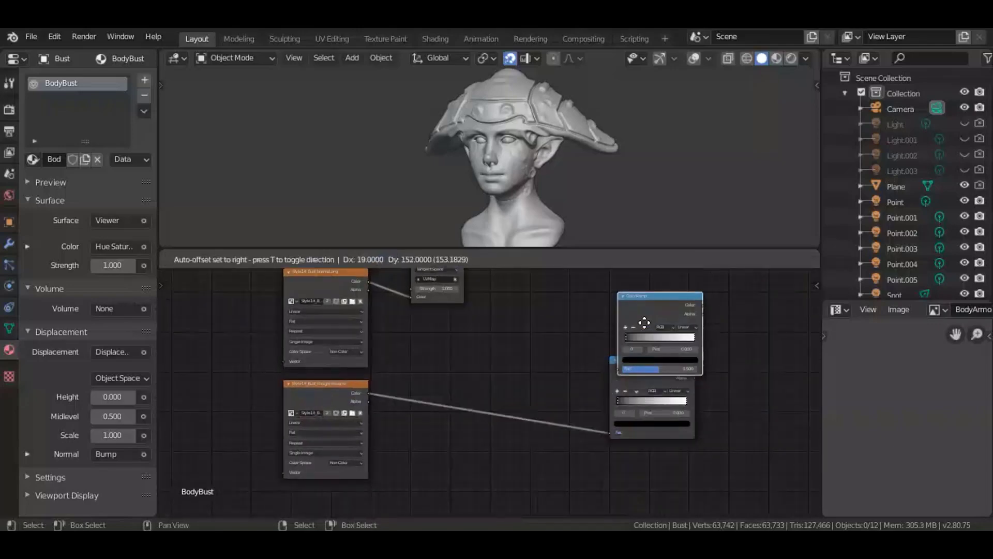
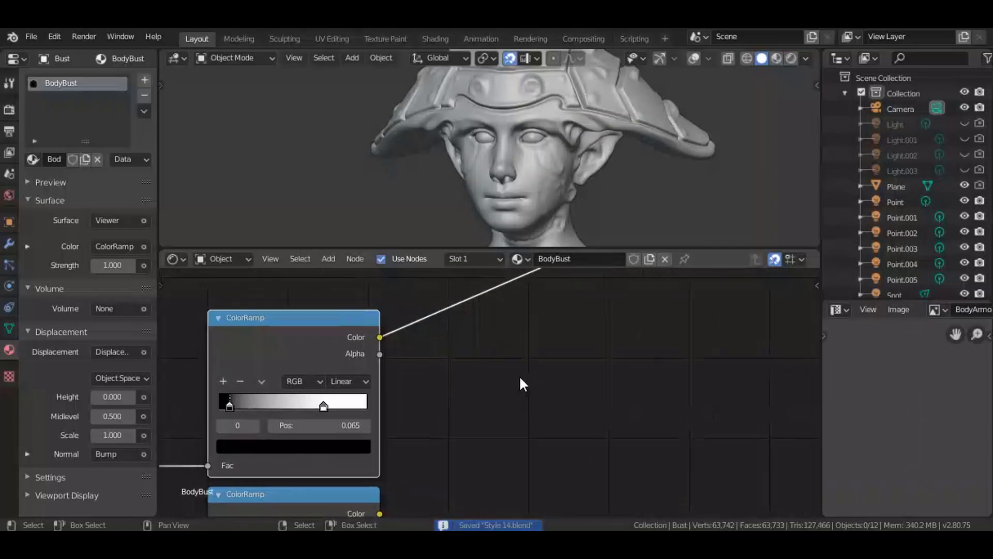
# Insert a MixRGB node on the link leaving the upper ColorRamp's Color output.
pyautogui.hotkey('shift', 'a')
pyautogui.hotkey('shift', 'a')
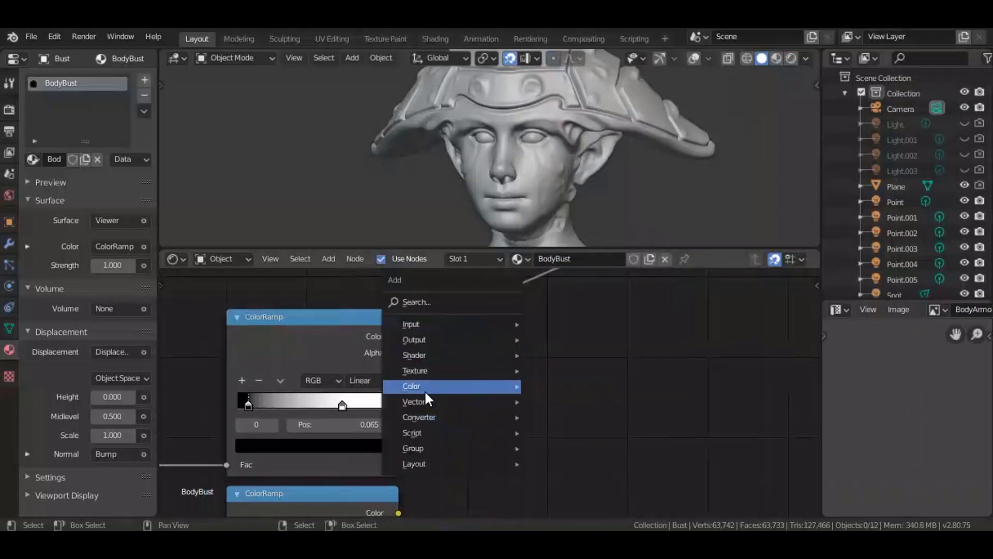
pyautogui.moveTo(424, 389)
pyautogui.click(562, 466)
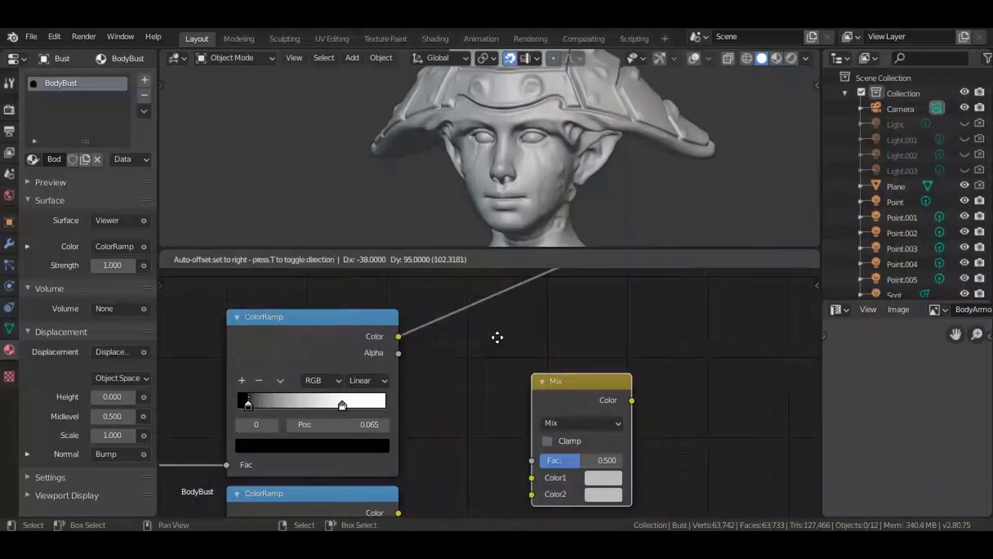
pyautogui.click(538, 324)
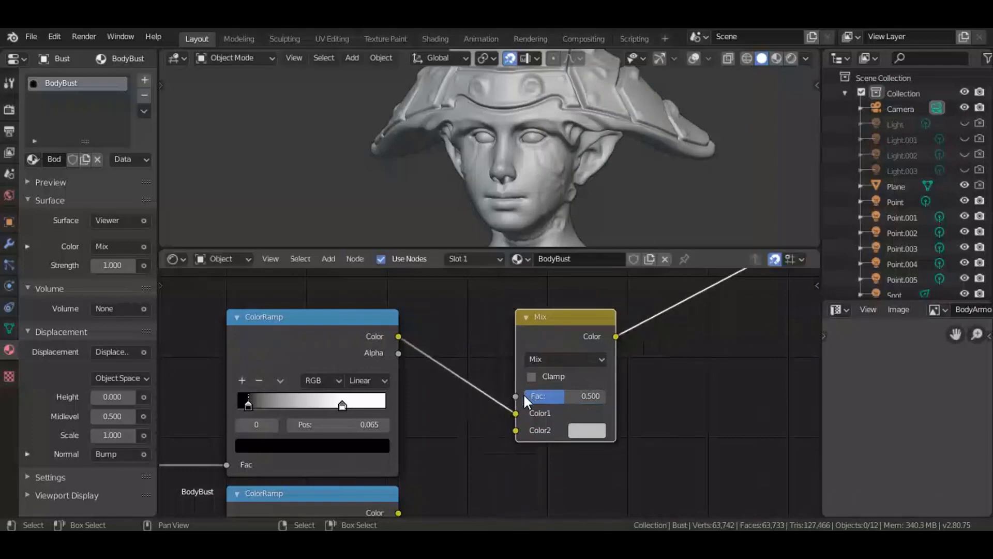
# Connect the upper ColorRamp's Color to the Mix node's Fac and the lower ColorRamp's Color to its Color1 input.
pyautogui.moveTo(521, 417); pyautogui.dragTo(538, 388, button='middle')
pyautogui.moveTo(533, 385); pyautogui.dragTo(532, 367)
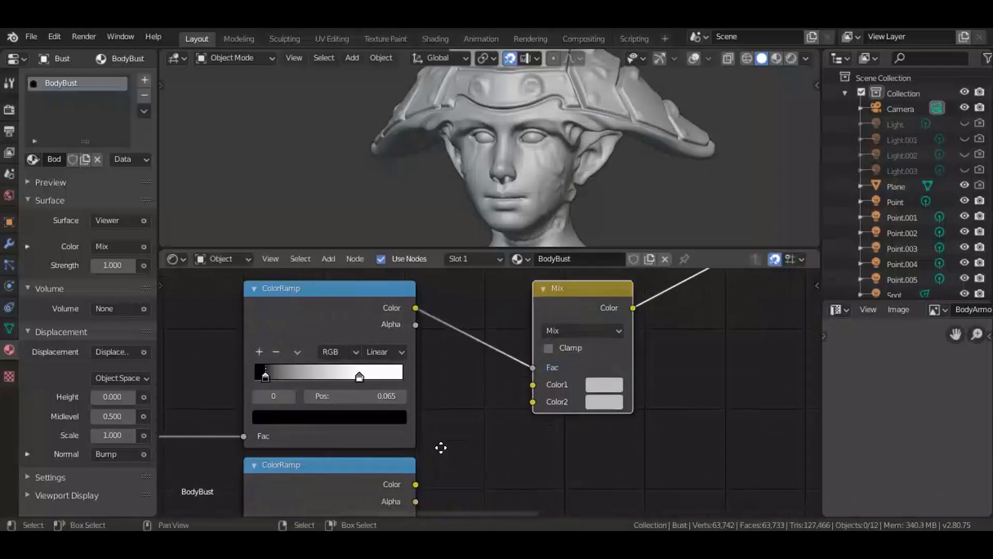
pyautogui.moveTo(441, 448); pyautogui.dragTo(437, 435, button='middle')
pyautogui.moveTo(411, 470); pyautogui.dragTo(528, 370)
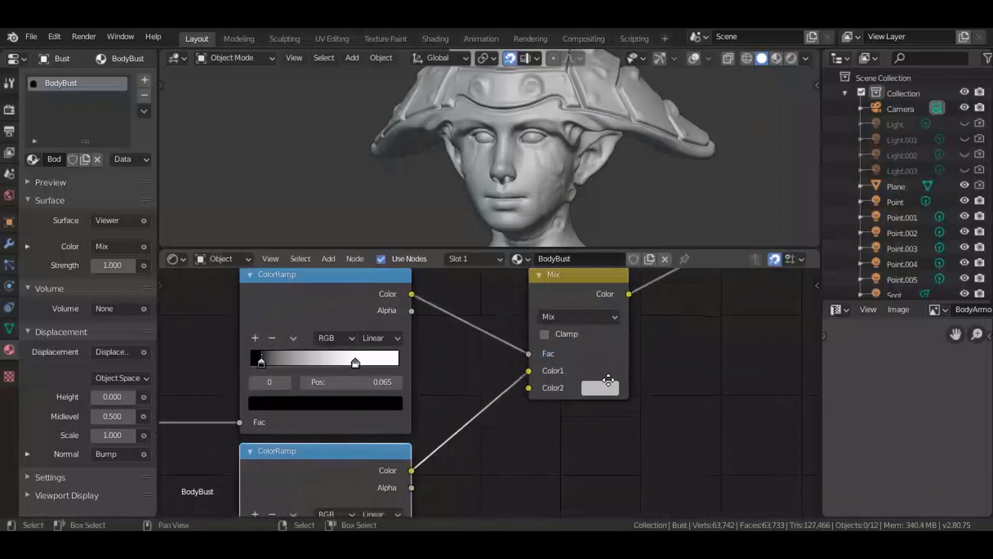
# Check the Mix node's mask on the bust in Rendered shading and return the viewport to Solid shading.
pyautogui.moveTo(641, 342); pyautogui.dragTo(511, 345, button='middle')
pyautogui.press('z')
pyautogui.click(632, 86)
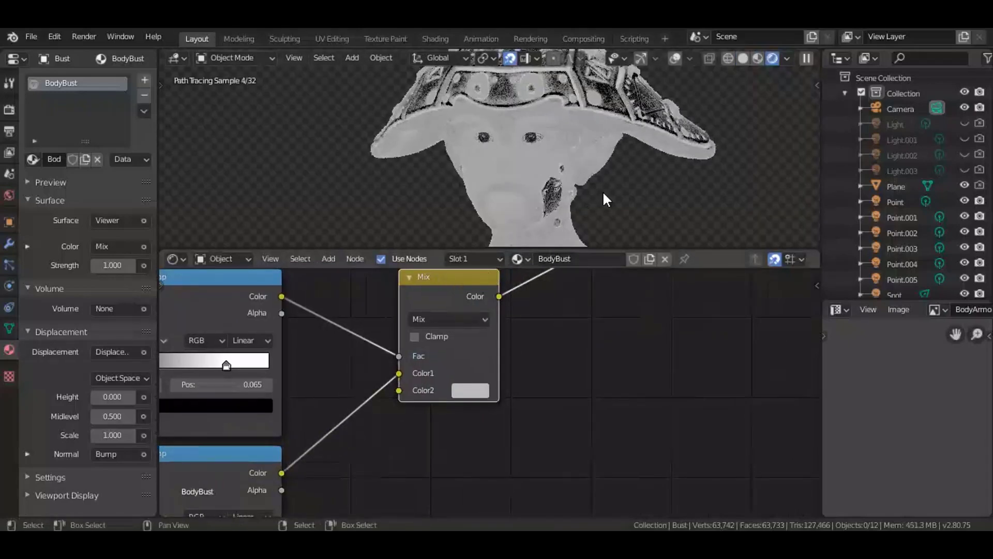
pyautogui.moveTo(563, 390); pyautogui.dragTo(501, 374, button='middle')
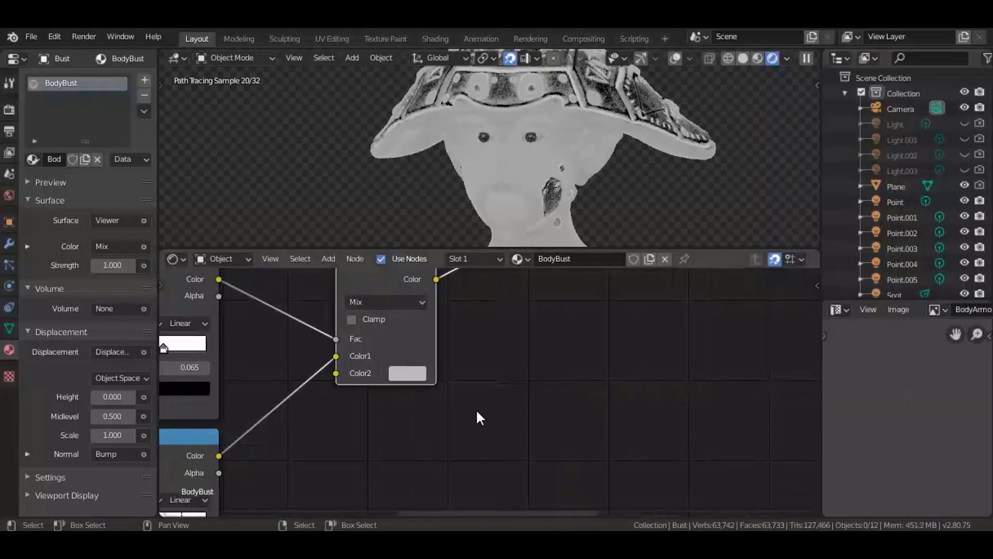
pyautogui.moveTo(474, 381)
pyautogui.mouseDown(button='middle')
pyautogui.moveTo(444, 397)
pyautogui.moveTo(464, 385)
pyautogui.mouseUp(button='middle')
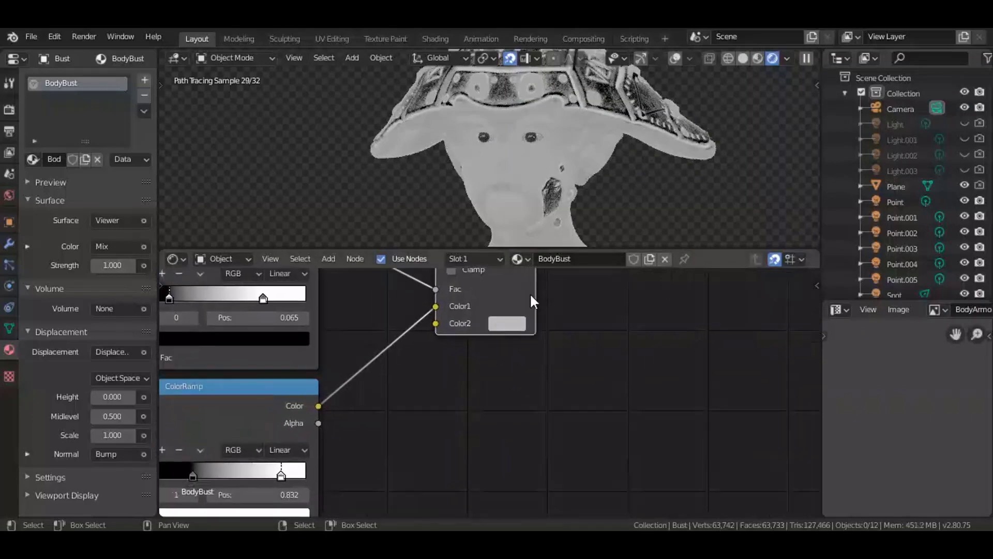
pyautogui.click(742, 58)
# Save the file and add a third ColorRamp node below the Mix node.
pyautogui.hotkey('ctrl', 's')
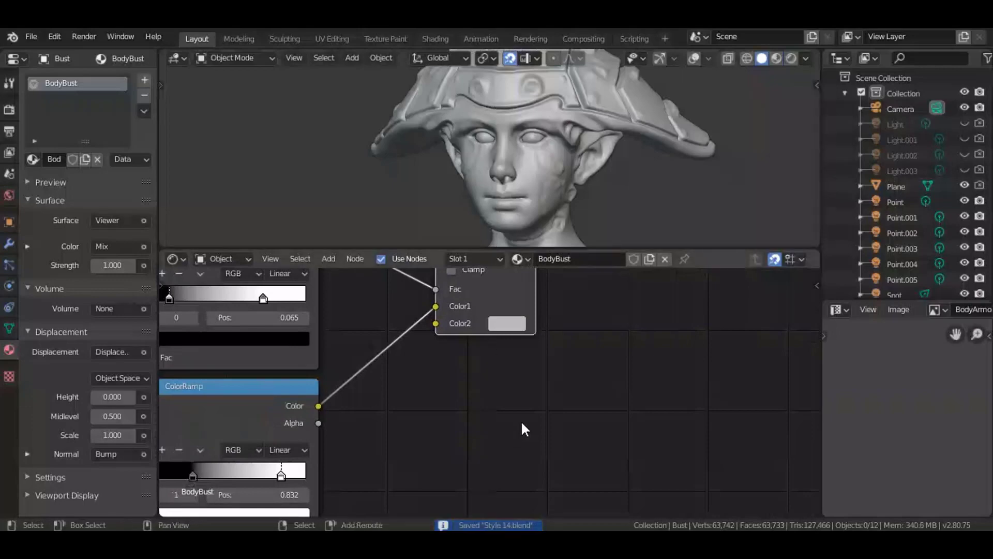
pyautogui.hotkey('shift', 'a')
pyautogui.moveTo(507, 452)
pyautogui.click(617, 289)
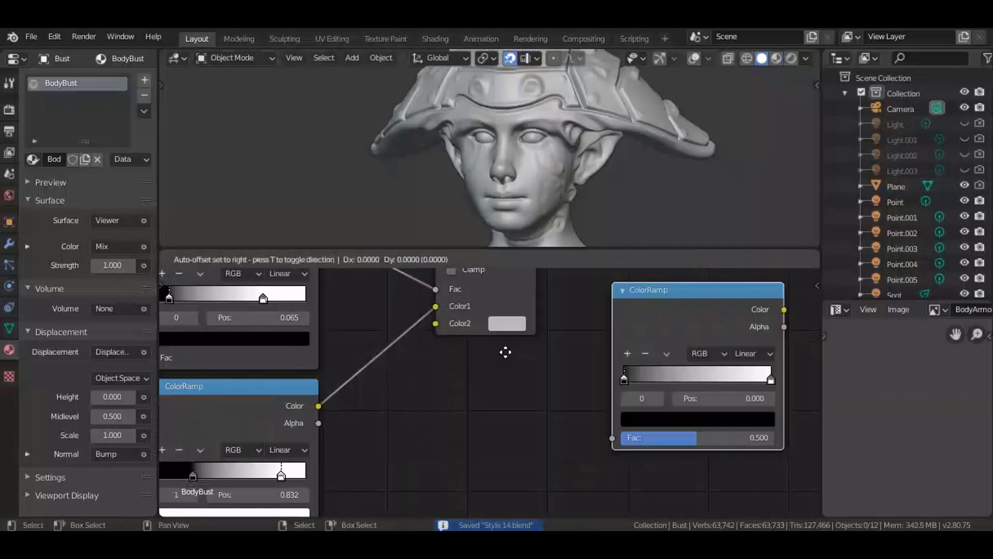
pyautogui.click(429, 390)
# Connect the BaseColor texture's Color output to the third ColorRamp's Fac input.
pyautogui.scroll(-6, 483, 399)
pyautogui.moveTo(483, 399); pyautogui.dragTo(538, 347, button='middle')
pyautogui.scroll(-6, 507, 368)
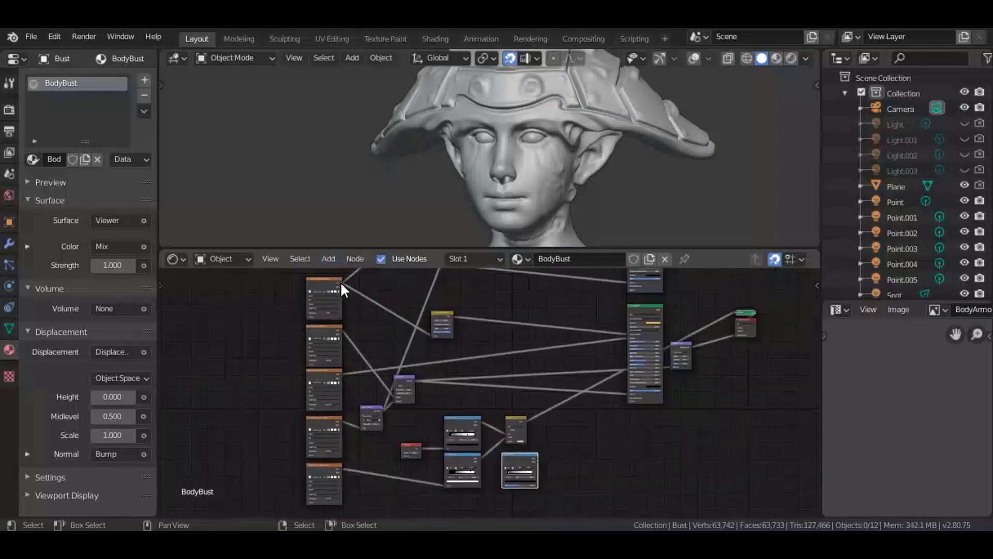
pyautogui.moveTo(341, 281); pyautogui.dragTo(504, 484)
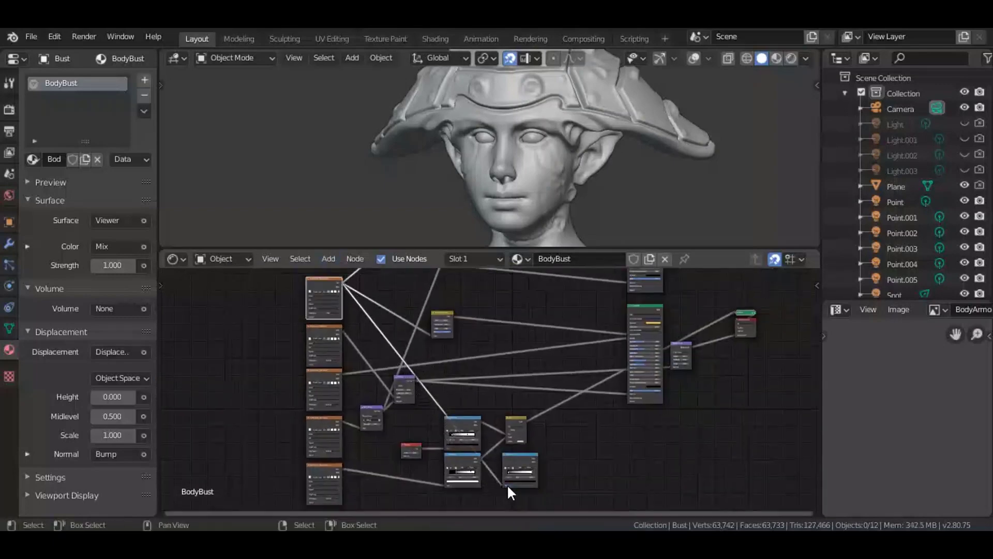
# Preview the third ColorRamp's output through the Emission Viewer with the viewport in Rendered shading.
pyautogui.moveTo(501, 476); pyautogui.dragTo(313, 434, button='middle')
pyautogui.scroll(6, 370, 417)
pyautogui.moveTo(378, 422); pyautogui.dragTo(449, 436, button='middle')
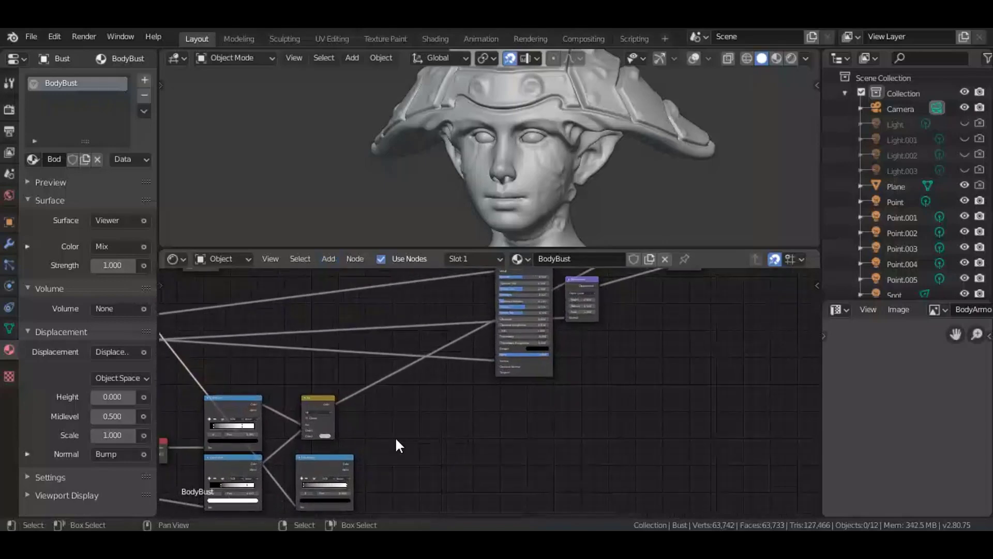
pyautogui.moveTo(316, 444); pyautogui.dragTo(449, 428, button='middle')
pyautogui.scroll(4, 450, 429)
pyautogui.moveTo(489, 464); pyautogui.dragTo(539, 371, button='middle')
pyautogui.keyDown('ctrl'); pyautogui.keyDown('shift'); pyautogui.click(518, 375); pyautogui.keyUp('shift'); pyautogui.keyUp('ctrl')
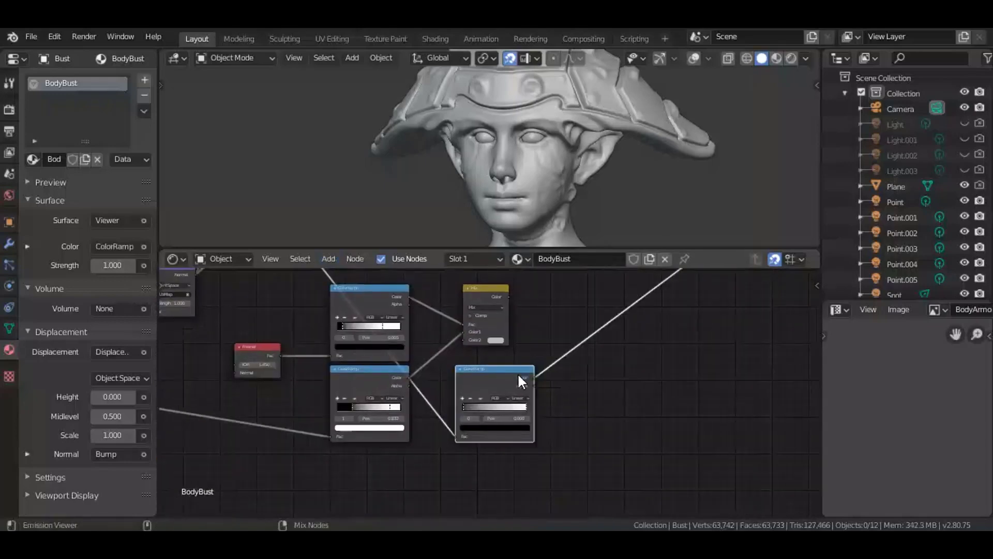
pyautogui.scroll(7, 519, 376)
pyautogui.hotkey('shift', 'z')
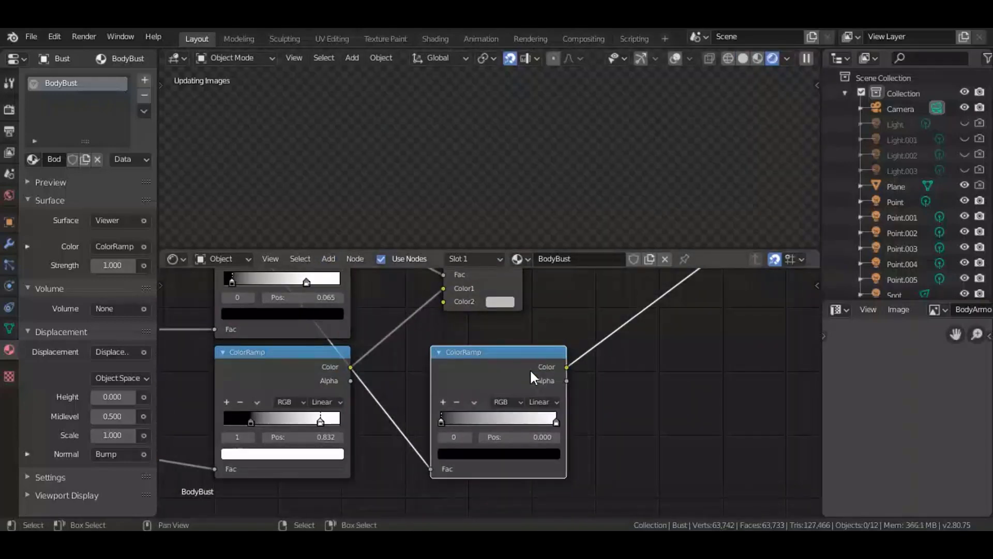
# Move the third ColorRamp's black stop to position 0.027.
pyautogui.moveTo(545, 423); pyautogui.dragTo(581, 393, button='middle')
pyautogui.scroll(6, 486, 390)
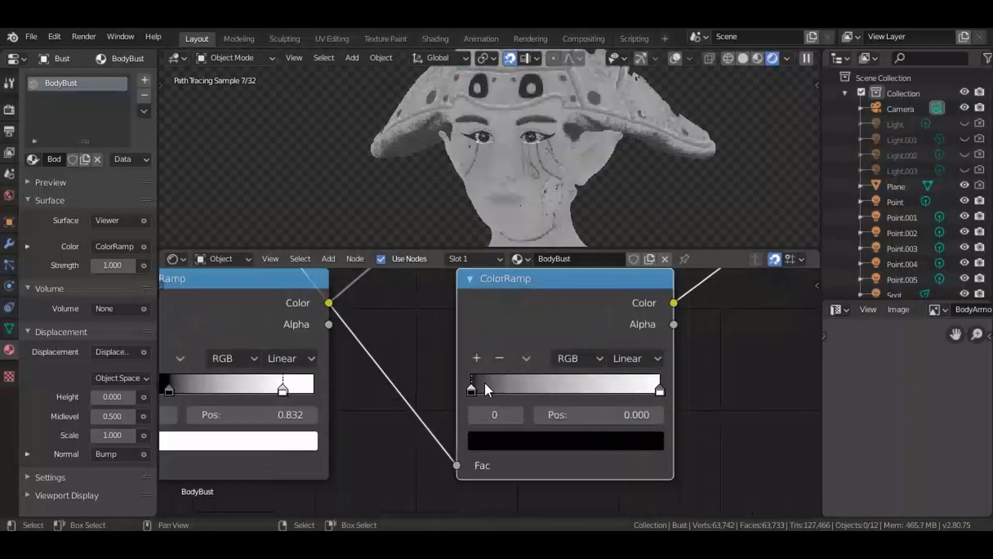
pyautogui.scroll(2, 485, 386)
pyautogui.moveTo(464, 389); pyautogui.dragTo(473, 389)
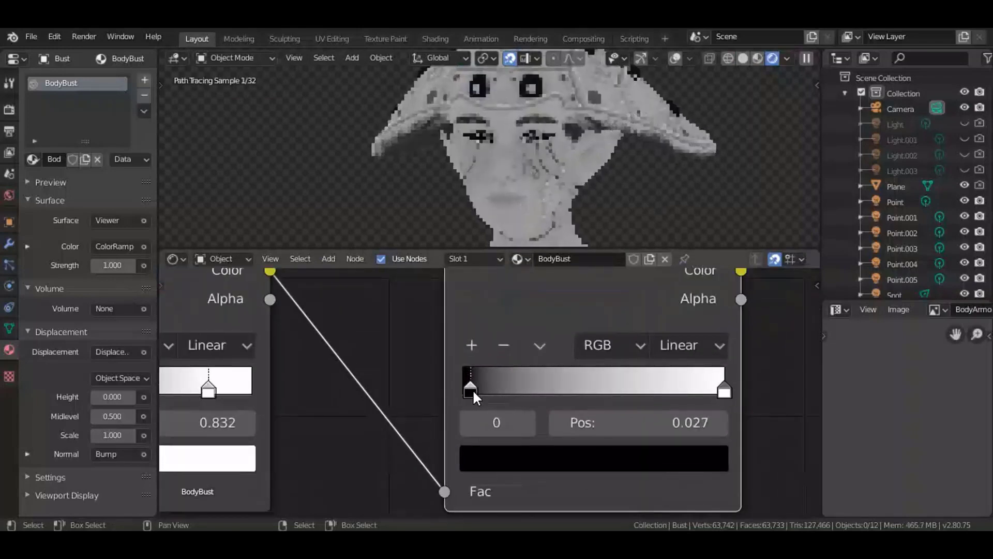
# Lighten the third ColorRamp's dark stop to a grey with an HSV value of 0.350.
pyautogui.click(523, 461)
pyautogui.scroll(5, 523, 461)
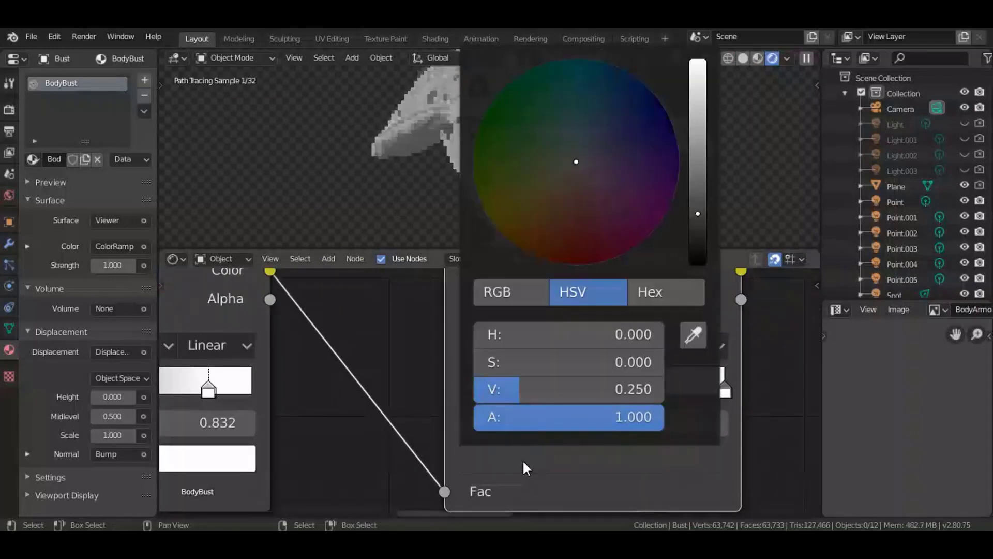
pyautogui.scroll(1, 524, 461)
pyautogui.scroll(1, 523, 459)
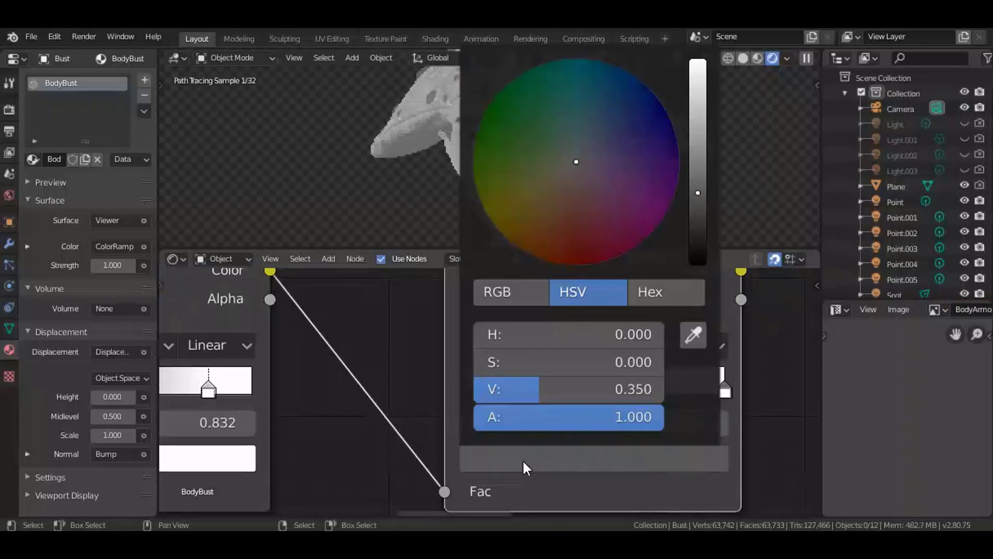
pyautogui.scroll(-2, 615, 362)
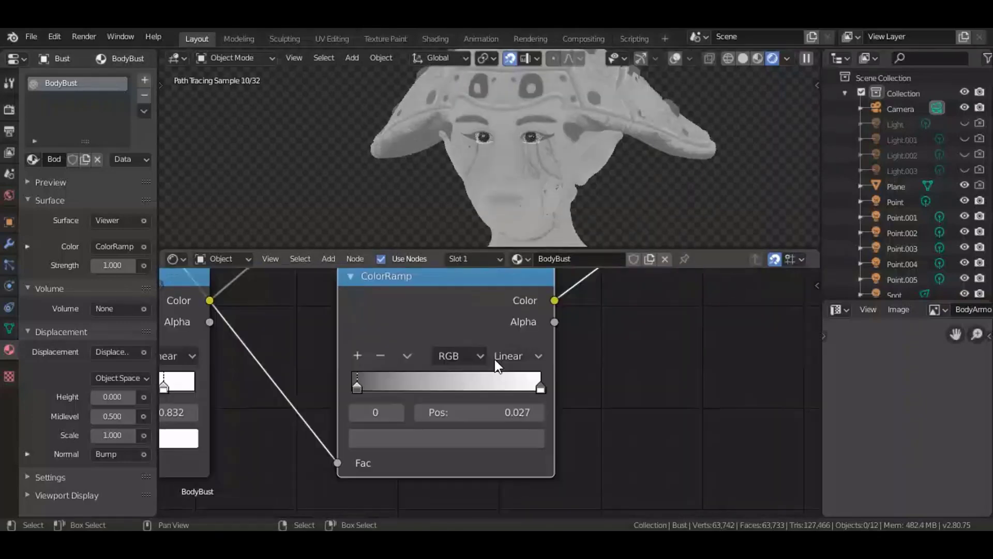
# Return the viewport to Solid shading and save the file.
pyautogui.moveTo(490, 381); pyautogui.dragTo(428, 419, button='middle')
pyautogui.moveTo(609, 355); pyautogui.dragTo(501, 378, button='middle')
pyautogui.press('z')
pyautogui.press('6')
pyautogui.hotkey('ctrl', 's')
pyautogui.scroll(-1, 485, 356)
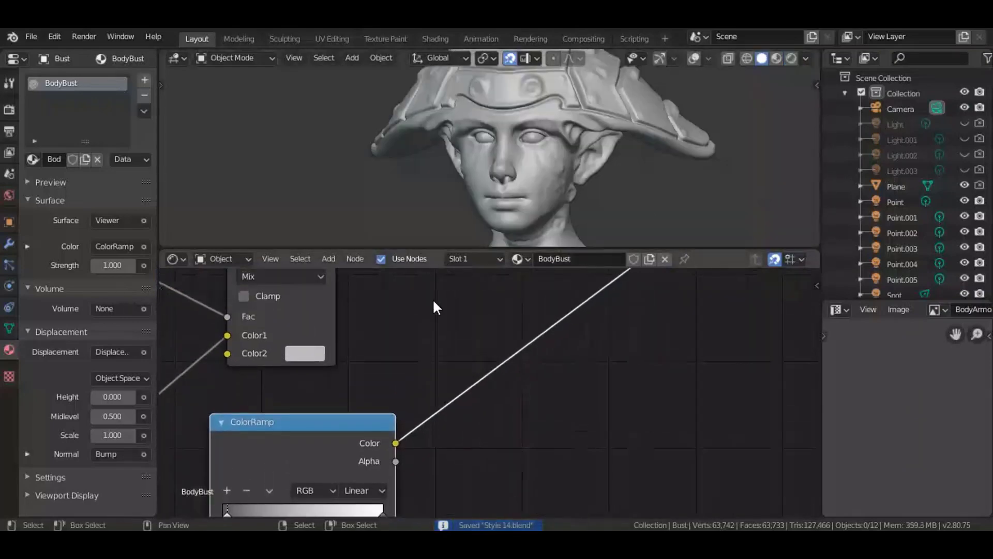
# Add a second Mix node after the third ColorRamp, combining the first Mix's Color in Color1 with the third ColorRamp's Color in Color2.
pyautogui.moveTo(546, 347); pyautogui.dragTo(536, 347, button='middle')
pyautogui.hotkey('shift', 'a')
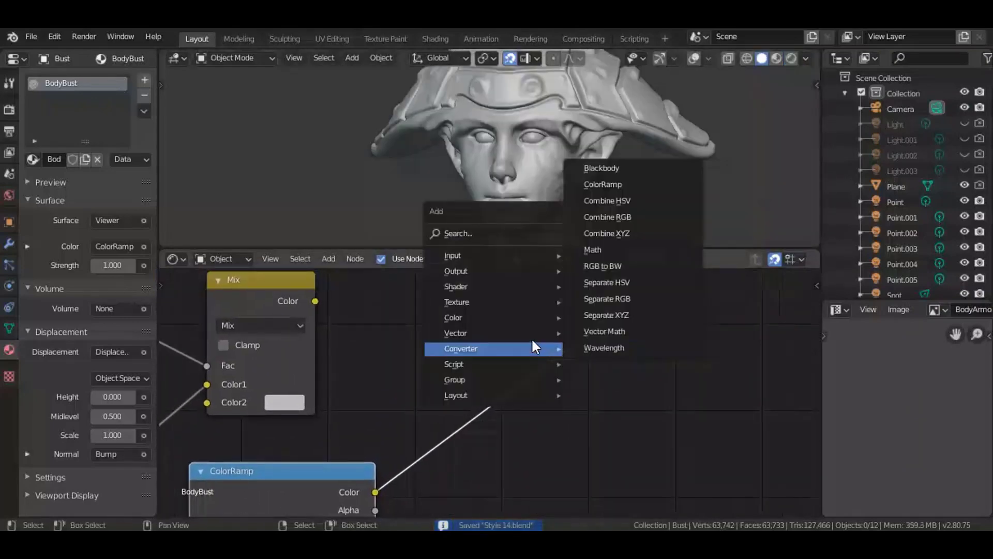
pyautogui.moveTo(510, 322)
pyautogui.click(608, 382)
pyautogui.click(563, 321)
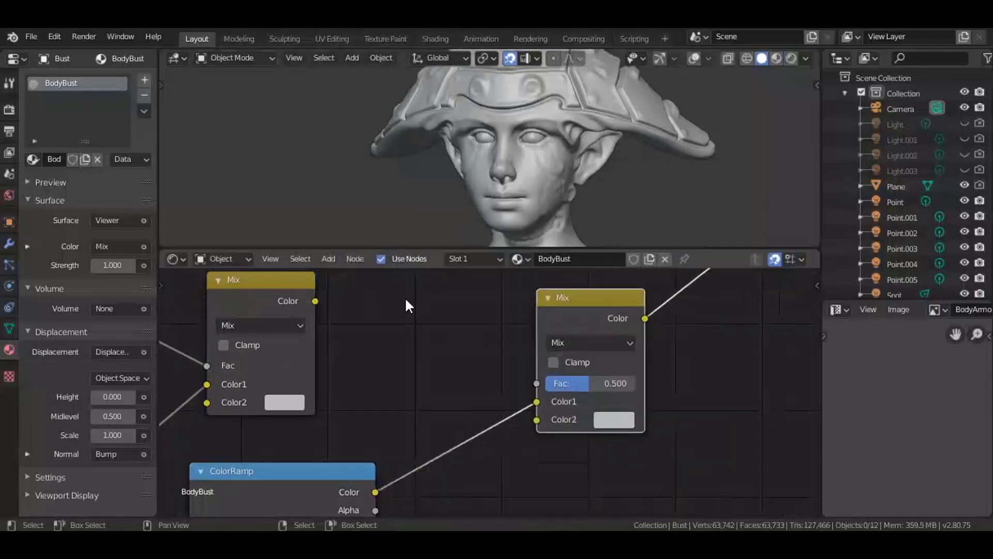
pyautogui.moveTo(315, 301); pyautogui.dragTo(555, 408)
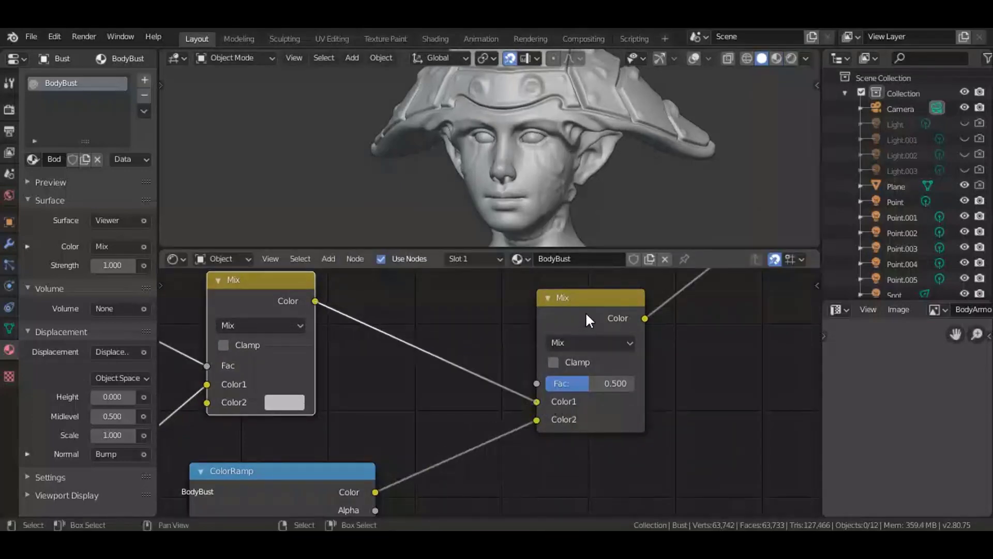
pyautogui.moveTo(586, 313); pyautogui.dragTo(497, 310)
# Insert a fourth ColorRamp on the link between the second Mix node and the Emission Viewer.
pyautogui.moveTo(719, 327); pyautogui.dragTo(535, 365, button='middle')
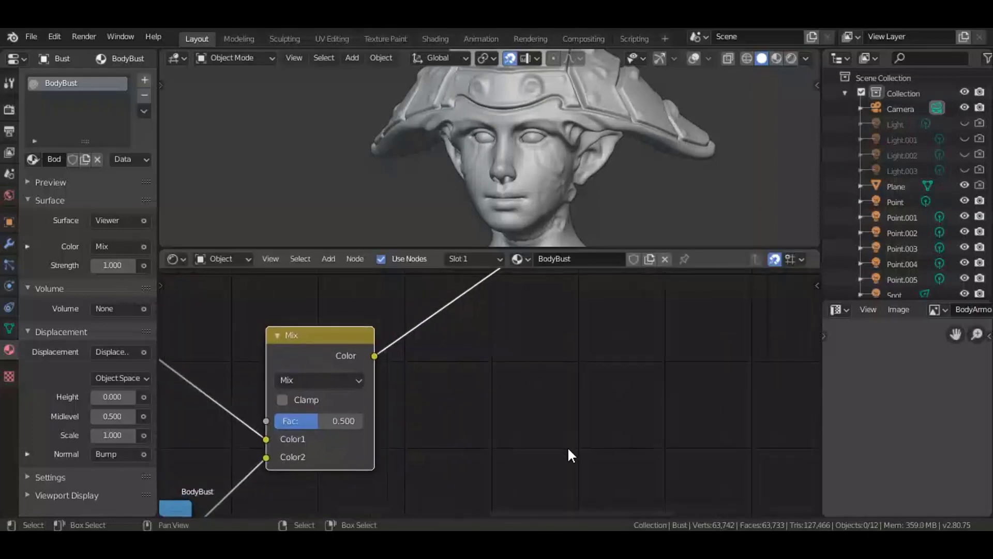
pyautogui.moveTo(522, 427); pyautogui.dragTo(549, 404, button='middle')
pyautogui.moveTo(564, 368); pyautogui.dragTo(469, 402, button='middle')
pyautogui.scroll(-2, 507, 390)
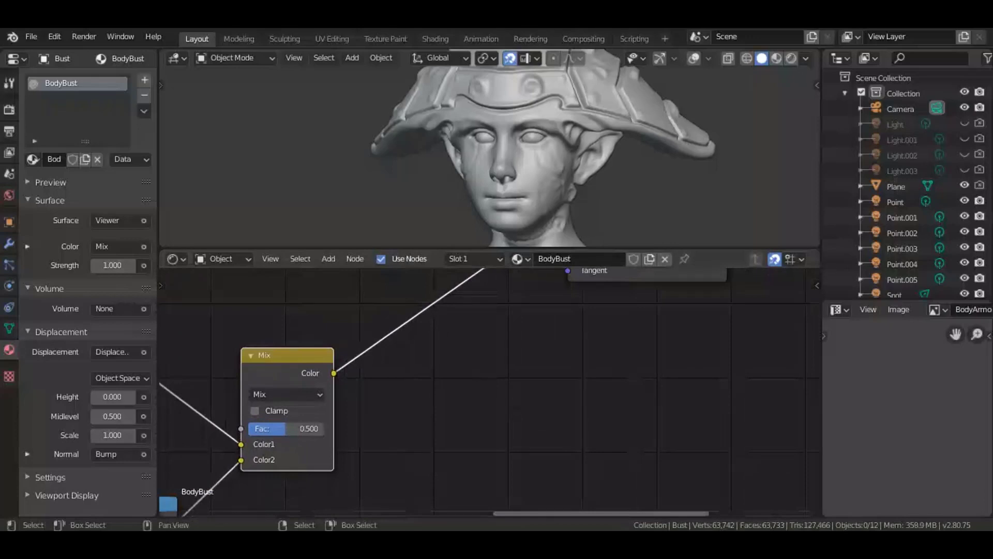
pyautogui.moveTo(519, 446); pyautogui.dragTo(495, 442, button='middle')
pyautogui.scroll(1, 347, 359)
pyautogui.hotkey('shift', 'a')
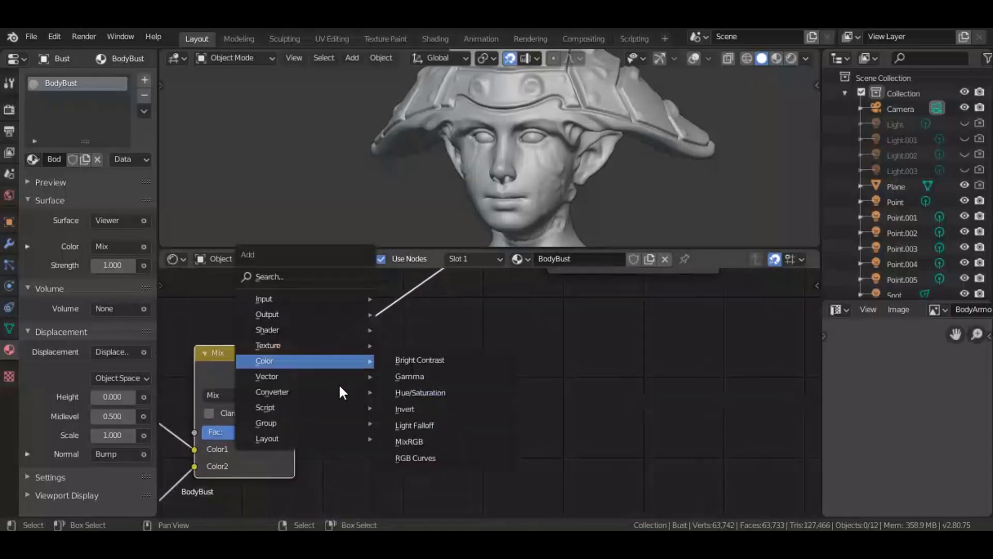
pyautogui.moveTo(339, 384)
pyautogui.click(460, 228)
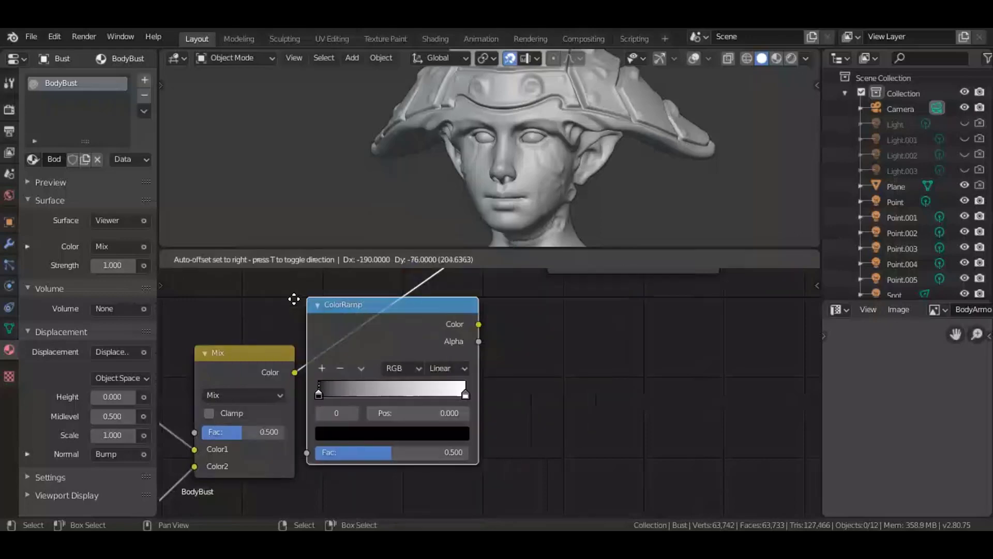
pyautogui.click(389, 354)
pyautogui.scroll(3, 517, 408)
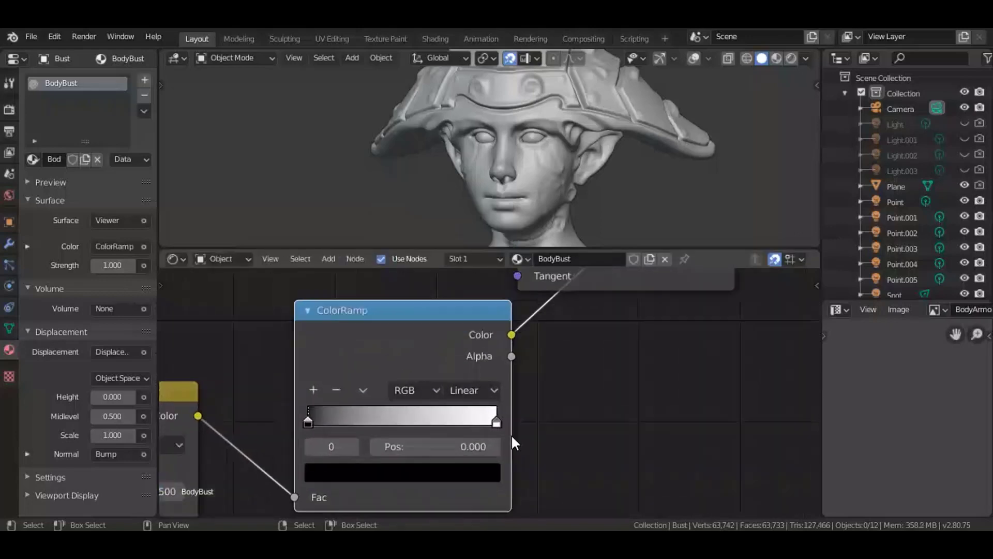
# Move the fourth ColorRamp's black stop to position 0.335.
pyautogui.scroll(-2, 397, 355)
pyautogui.moveTo(324, 414); pyautogui.dragTo(401, 393, button='middle')
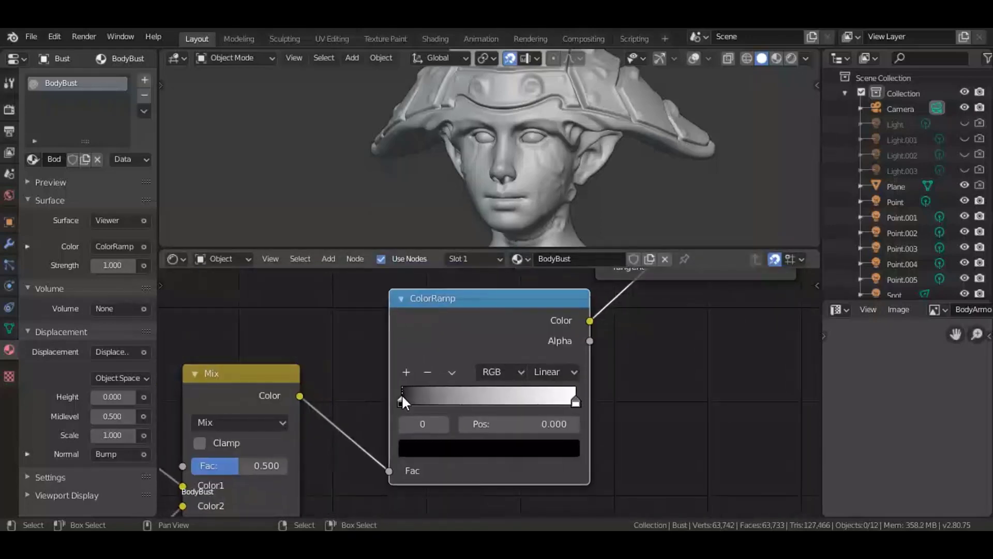
pyautogui.moveTo(402, 393); pyautogui.dragTo(456, 399)
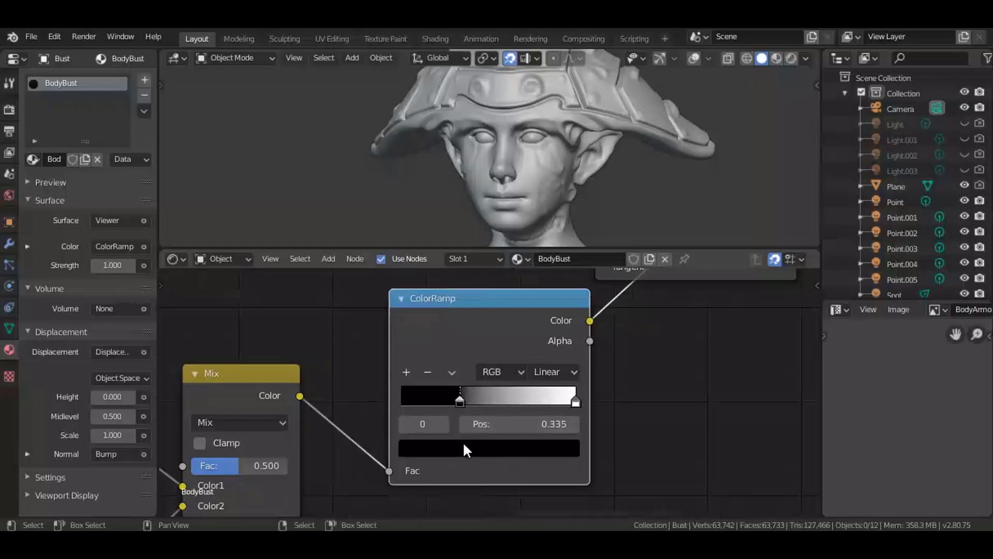
# Lighten the fourth ColorRamp's dark stop to a grey with an HSV value of 0.300.
pyautogui.scroll(1, 464, 442)
pyautogui.scroll(-1, 463, 441)
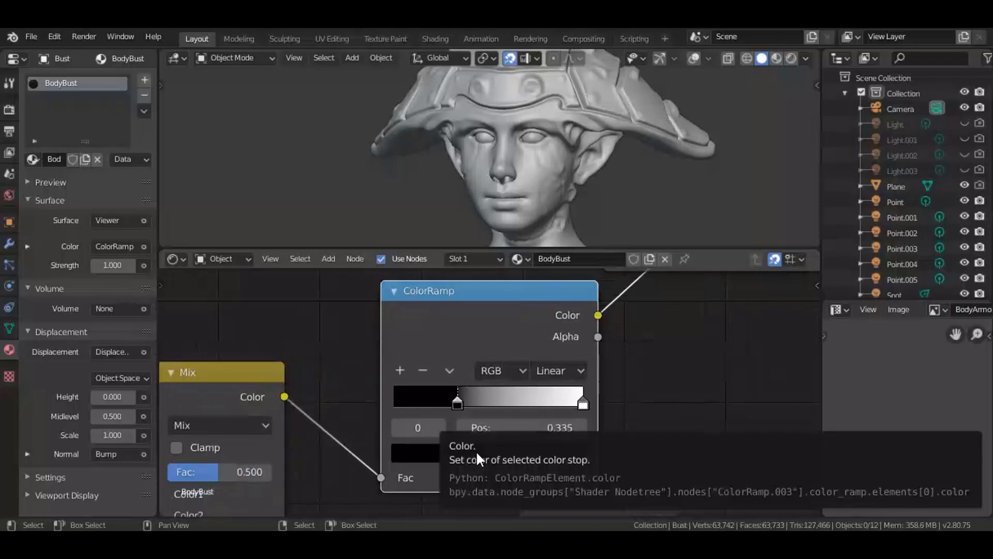
pyautogui.click(498, 454)
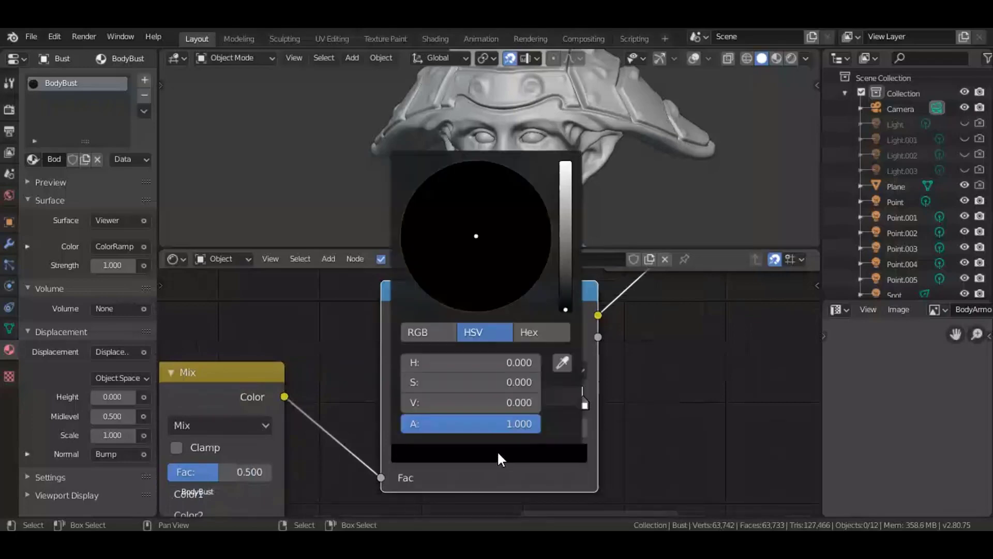
pyautogui.scroll(3, 498, 450)
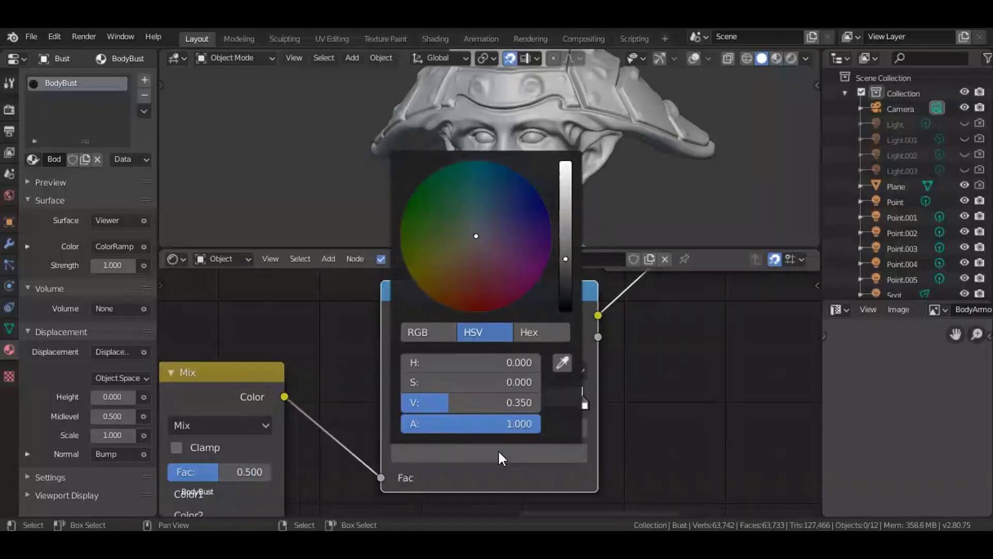
pyautogui.scroll(-1, 499, 449)
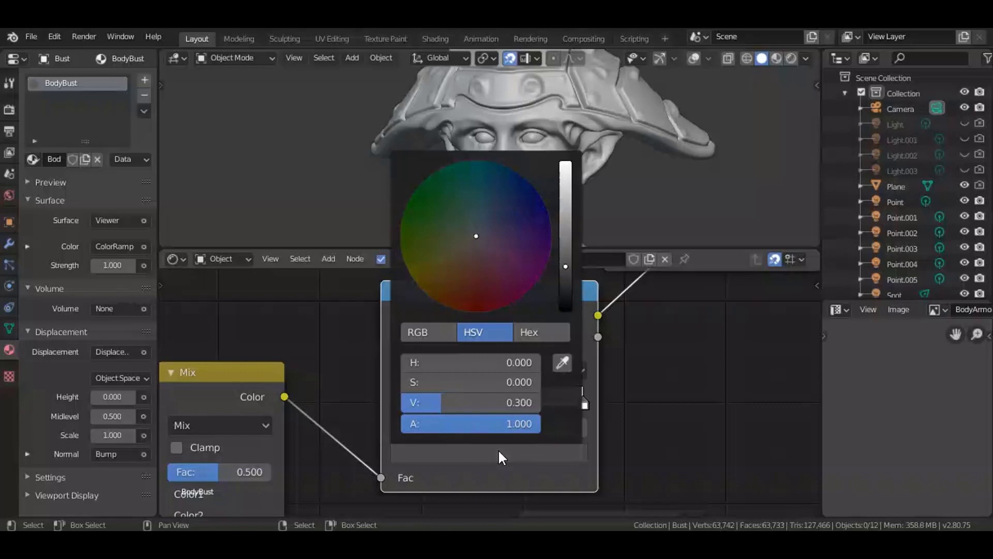
pyautogui.scroll(-2, 578, 412)
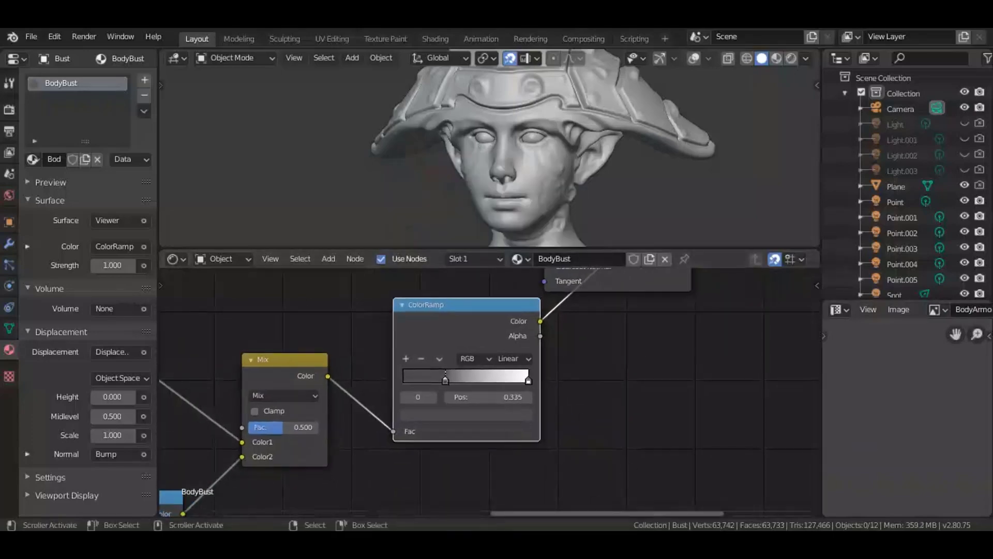
pyautogui.scroll(-4, 587, 421)
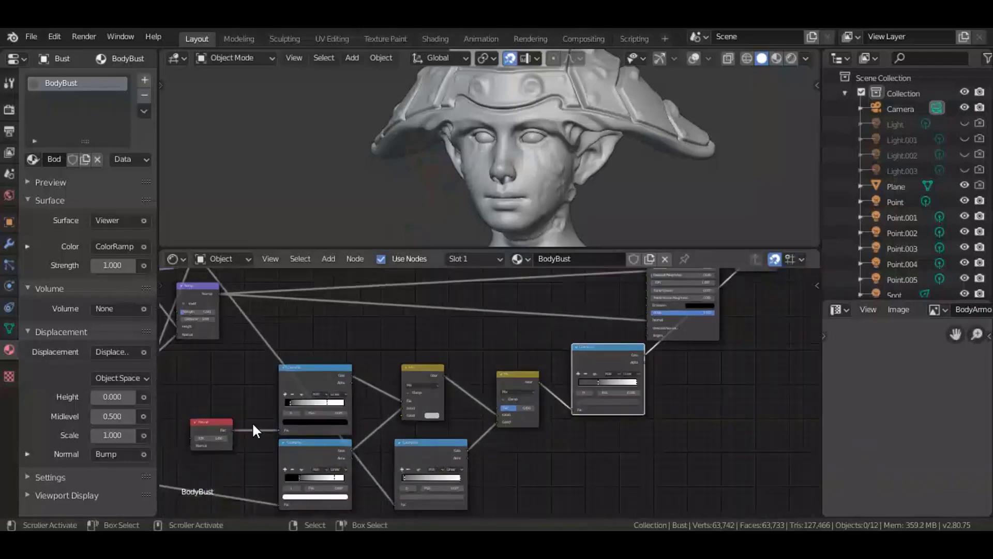
pyautogui.hotkey('shift', 'd')
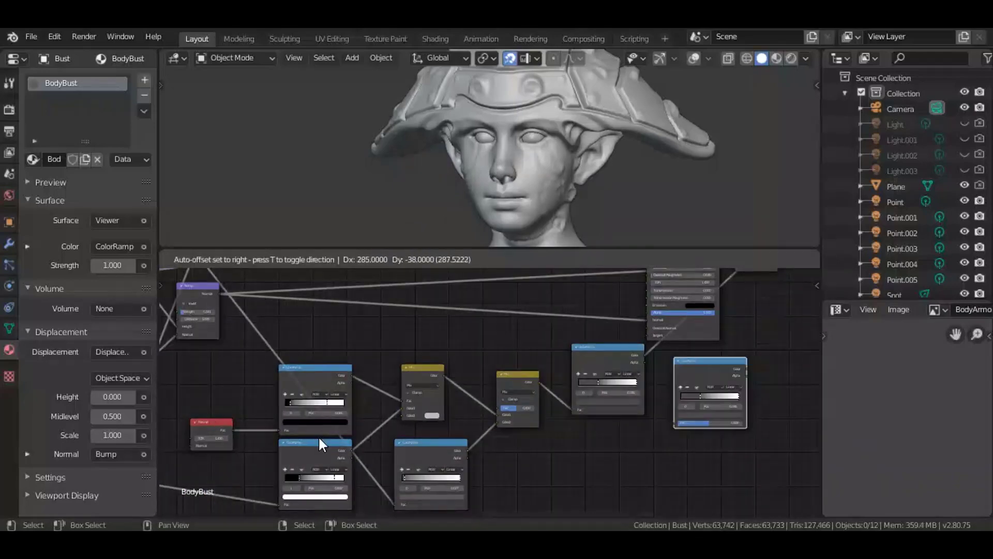
pyautogui.rightClick(332, 438)
pyautogui.press('x')
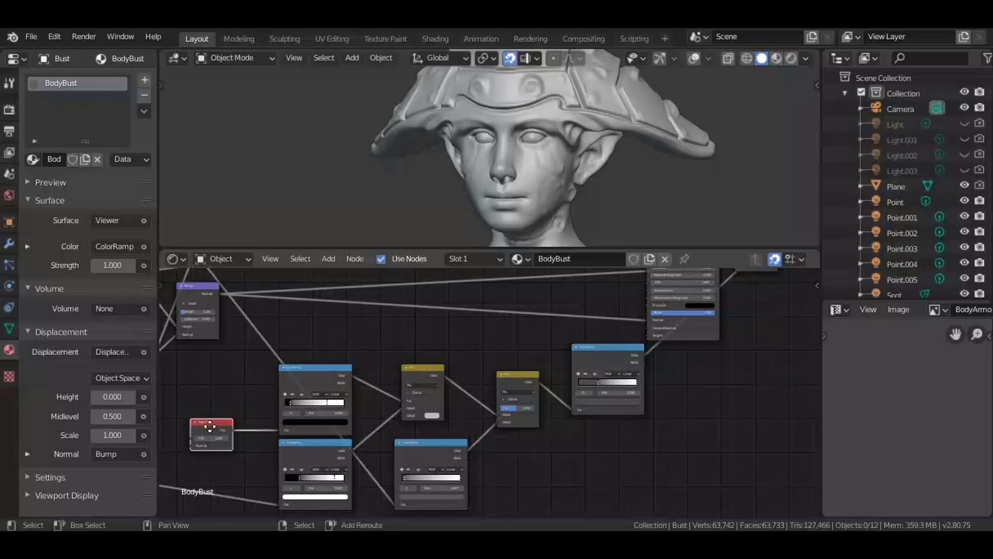
# Duplicate the Fresnel node below the second Mix and connect its Fac output to a new fifth ColorRamp placed under the fourth.
pyautogui.hotkey('shift', 'd')
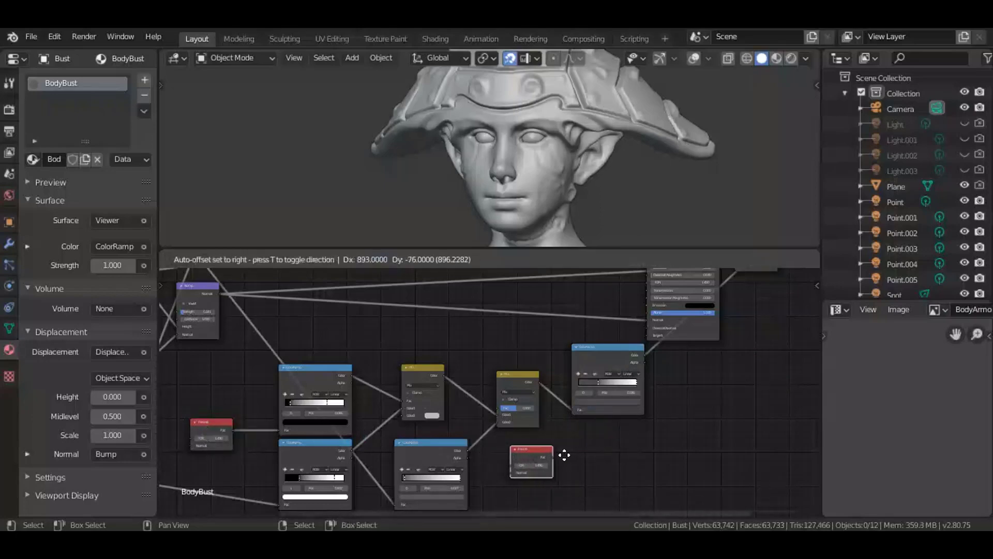
pyautogui.click(579, 448)
pyautogui.hotkey('shift', 'a')
pyautogui.moveTo(610, 447)
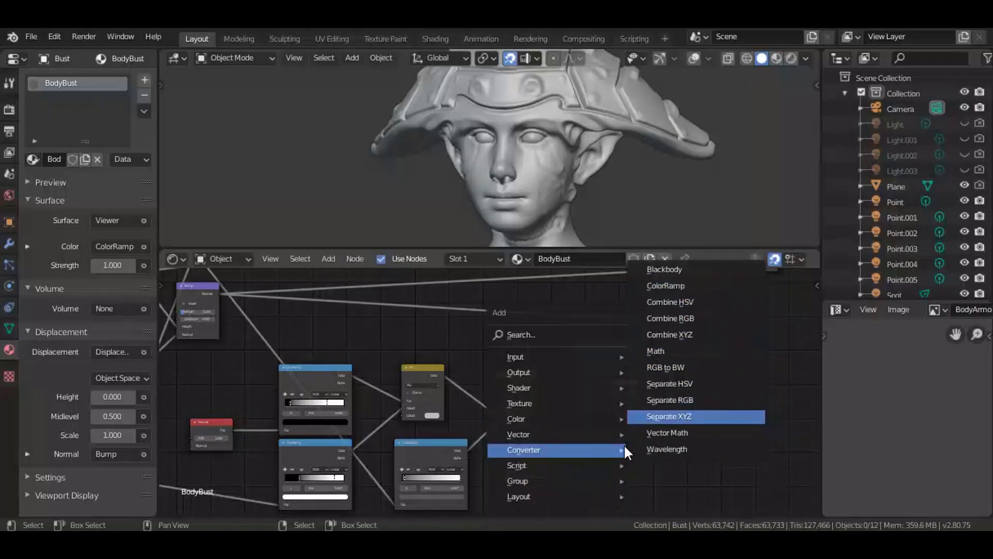
pyautogui.click(682, 286)
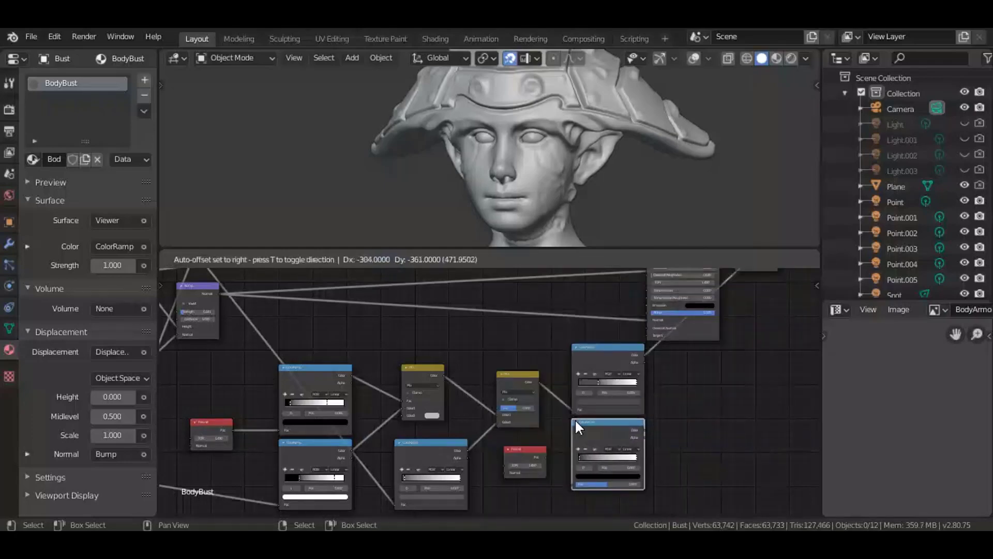
pyautogui.click(580, 427)
pyautogui.scroll(3, 518, 419)
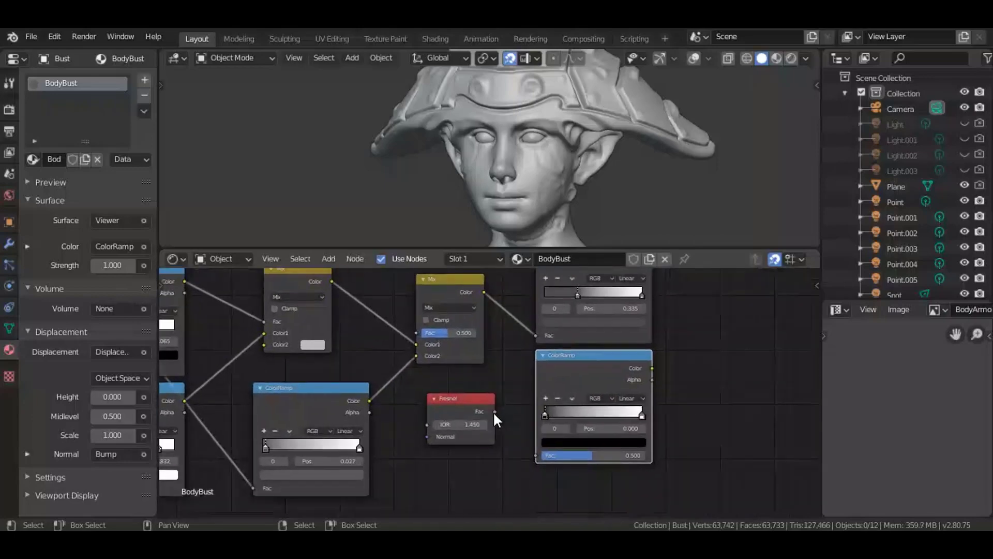
pyautogui.moveTo(494, 411); pyautogui.dragTo(536, 455)
# Duplicate the second Mix node and connect the fourth ColorRamp's Color to Color1 and the fifth ColorRamp's Color to Color2.
pyautogui.moveTo(686, 396); pyautogui.dragTo(459, 439, button='middle')
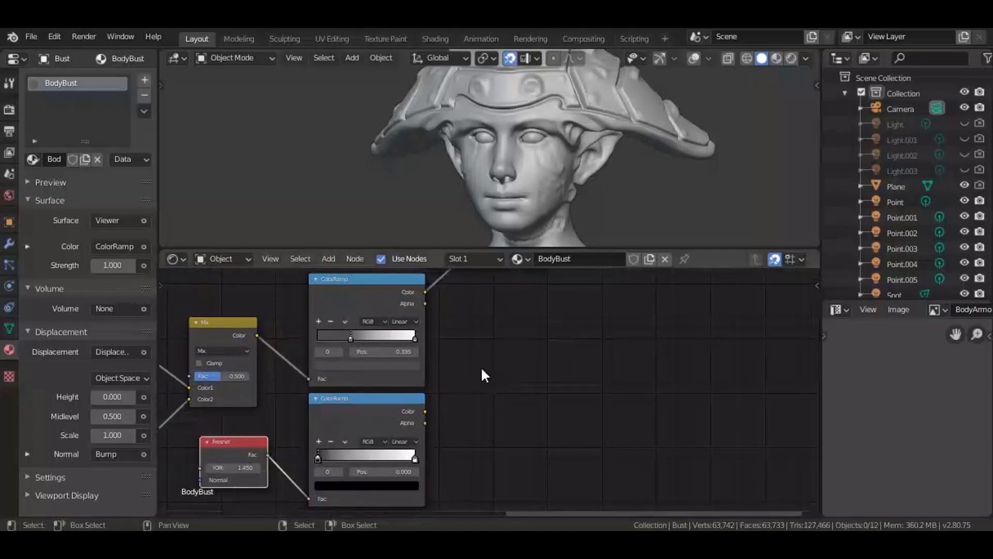
pyautogui.click(238, 334)
pyautogui.hotkey('shift', 'd')
pyautogui.click(662, 339)
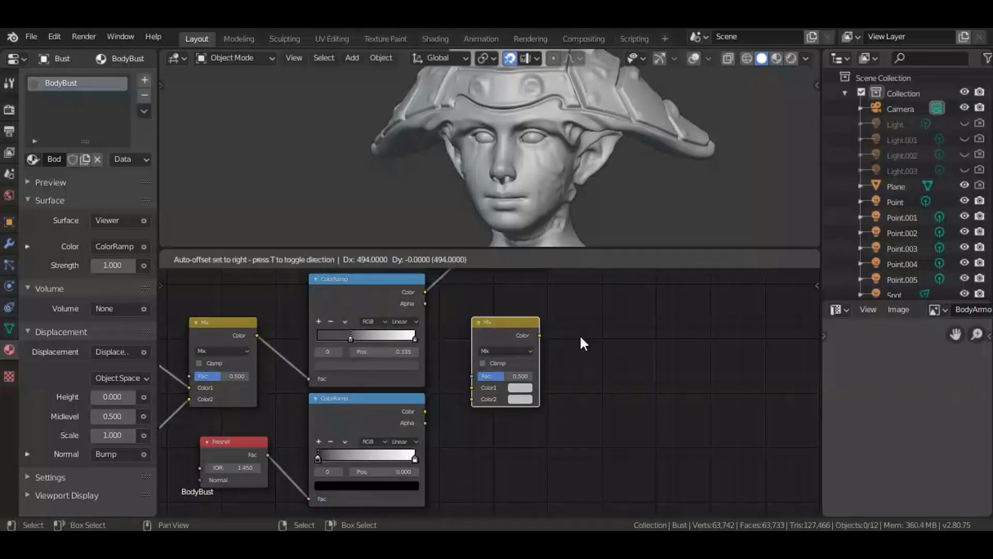
pyautogui.moveTo(425, 292); pyautogui.dragTo(471, 387)
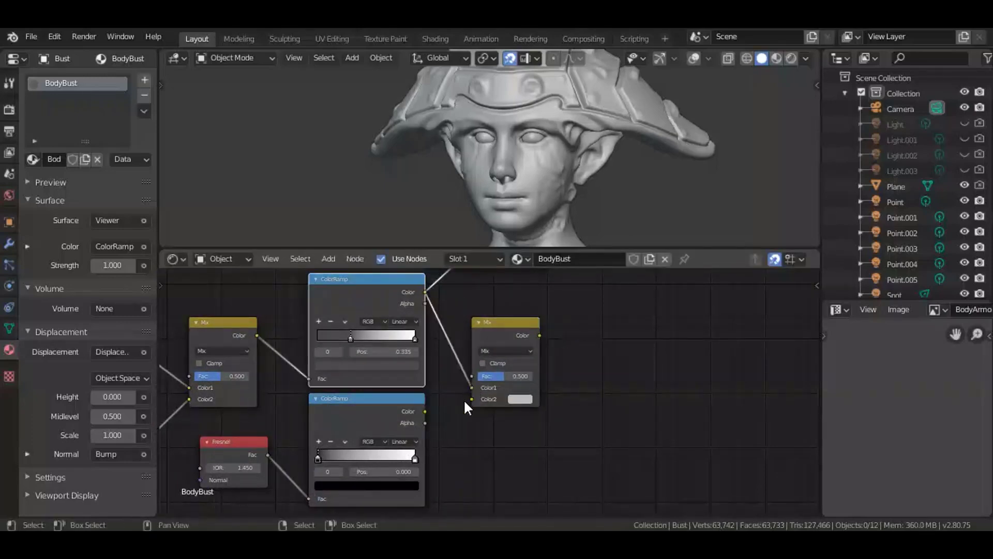
pyautogui.click(422, 412)
pyautogui.moveTo(432, 411); pyautogui.dragTo(472, 399)
# Save the file and preview the third Mix node's output through the Emission Viewer in Rendered shading.
pyautogui.keyDown('ctrl'); pyautogui.keyDown('shift'); pyautogui.click(509, 344); pyautogui.keyUp('shift'); pyautogui.keyUp('ctrl')
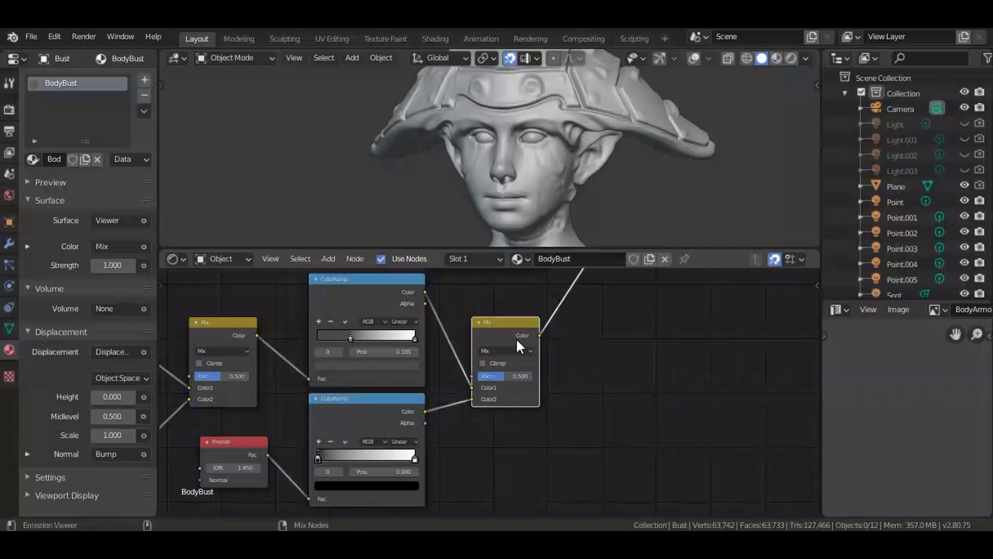
pyautogui.moveTo(665, 368); pyautogui.dragTo(581, 395, button='middle')
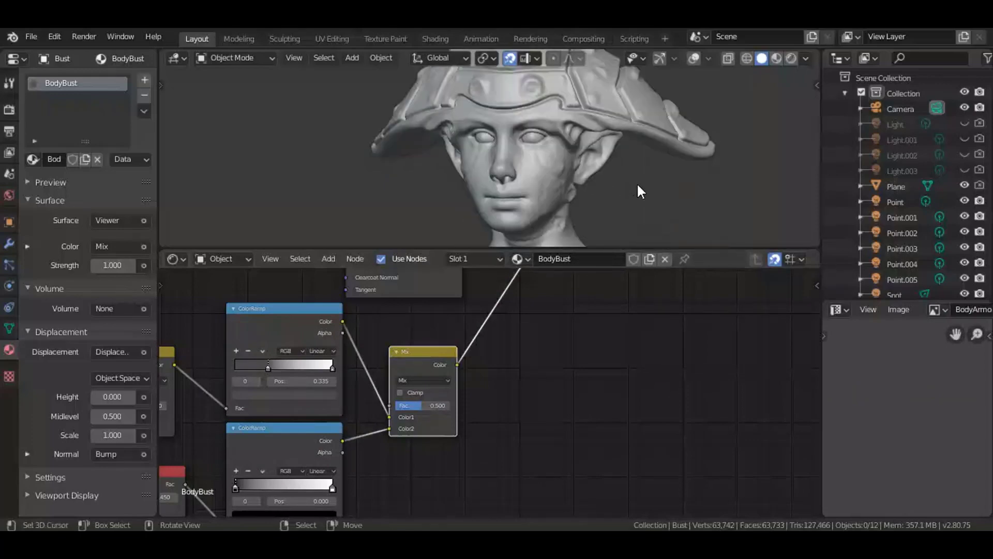
pyautogui.hotkey('ctrl', 's')
pyautogui.press('z')
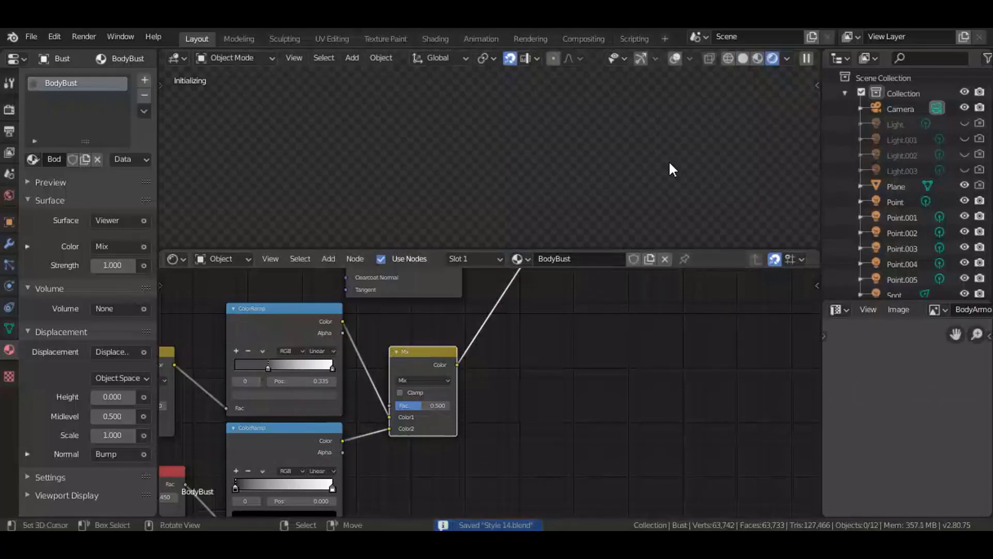
# Compare the rendered previews of the fourth ColorRamp, the second Mix and the third Mix.
pyautogui.moveTo(552, 348); pyautogui.dragTo(721, 361, button='middle')
pyautogui.scroll(4, 415, 326)
pyautogui.keyDown('ctrl'); pyautogui.keyDown('shift'); pyautogui.click(415, 326); pyautogui.keyUp('shift'); pyautogui.keyUp('ctrl')
pyautogui.scroll(-5, 379, 349)
pyautogui.moveTo(315, 384); pyautogui.dragTo(498, 377, button='middle')
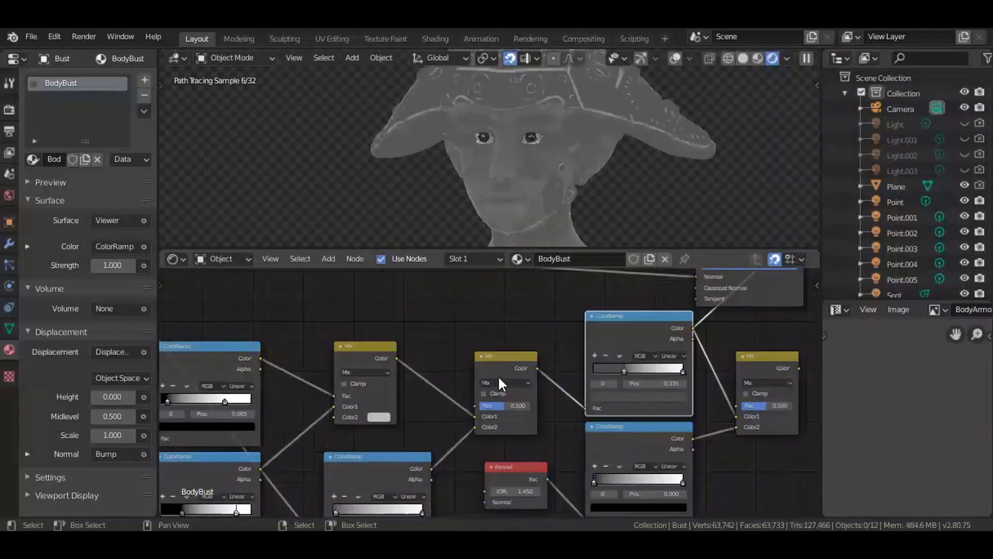
pyautogui.keyDown('ctrl'); pyautogui.keyDown('shift'); pyautogui.click(498, 378); pyautogui.keyUp('shift'); pyautogui.keyUp('ctrl')
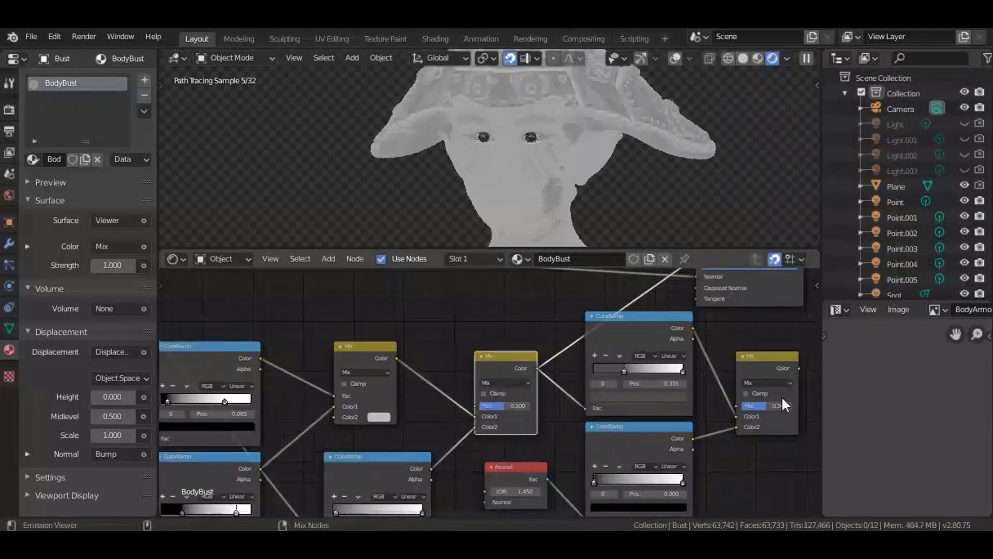
pyautogui.keyDown('ctrl'); pyautogui.keyDown('shift'); pyautogui.click(777, 373); pyautogui.keyUp('shift'); pyautogui.keyUp('ctrl')
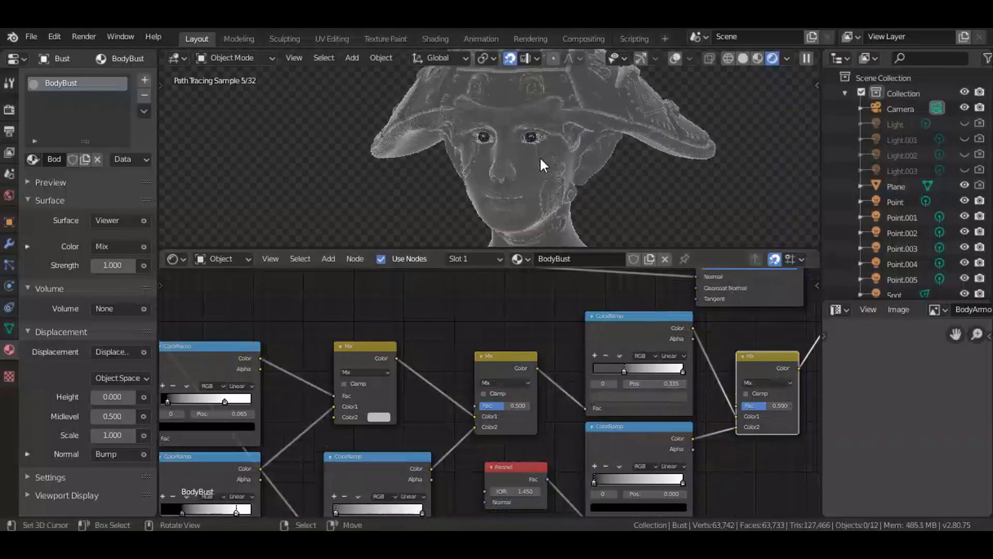
# Examine the third Mix's mask up close around the bust's eyes and face.
pyautogui.scroll(8, 545, 156)
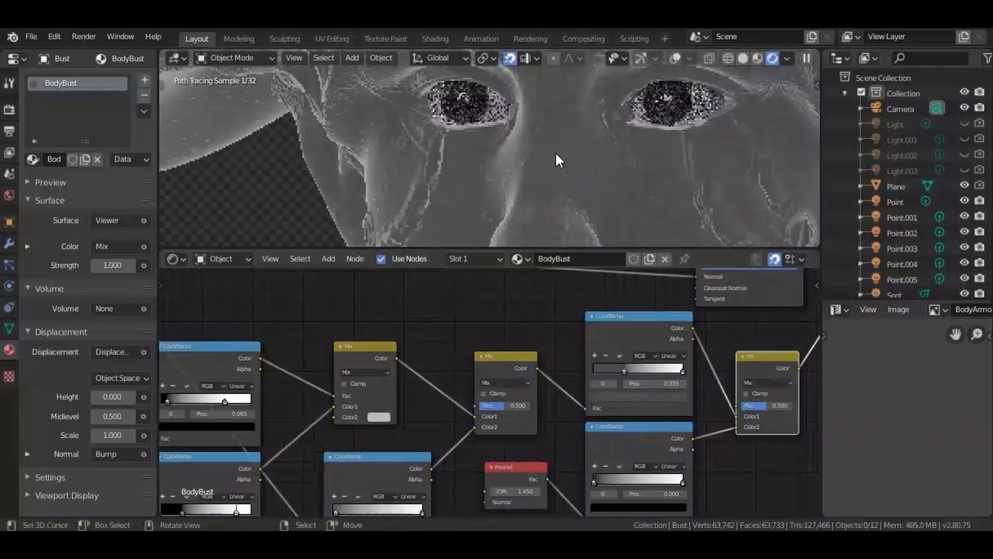
pyautogui.scroll(1, 554, 151)
pyautogui.keyDown('shift'); pyautogui.moveTo(616, 162); pyautogui.dragTo(470, 151, button='middle'); pyautogui.keyUp('shift')
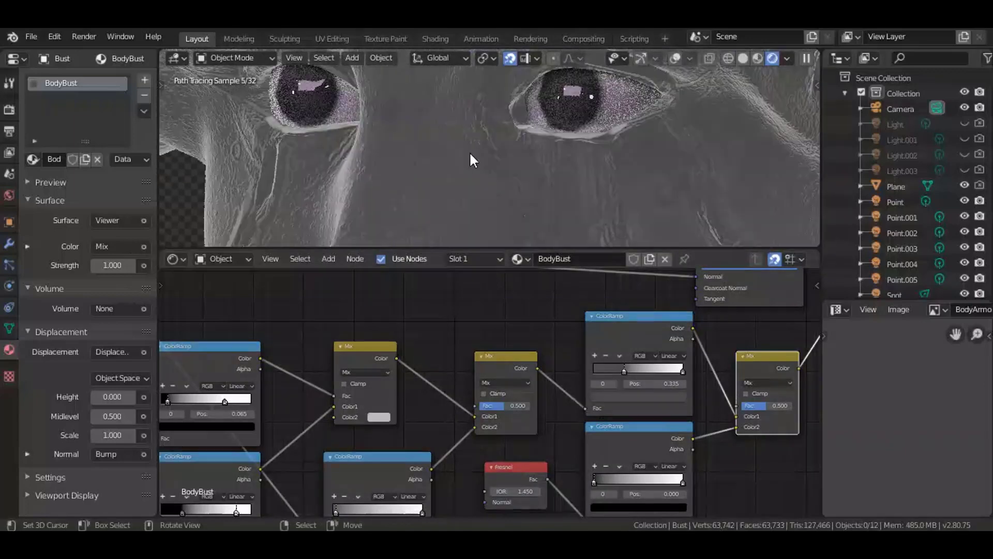
pyautogui.scroll(-2, 470, 154)
pyautogui.moveTo(643, 133); pyautogui.dragTo(625, 175, button='middle')
pyautogui.scroll(-7, 547, 158)
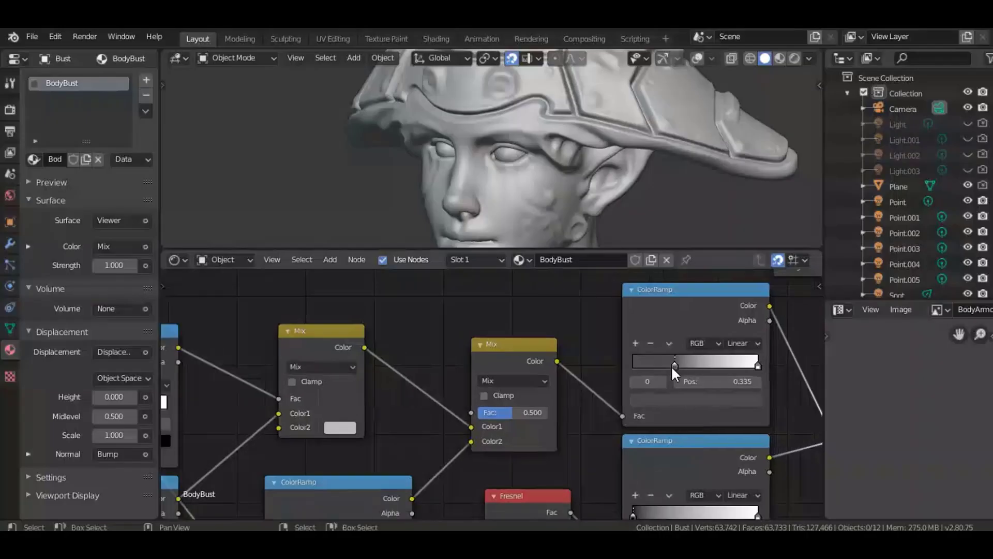
# Move the shader, Displacement, Viewer and Material Output nodes farther right to make room for the mask nodes.
pyautogui.scroll(-4, 671, 365)
pyautogui.moveTo(671, 365)
pyautogui.mouseDown(button='middle')
pyautogui.moveTo(529, 380)
pyautogui.moveTo(517, 419)
pyautogui.mouseUp(button='middle')
pyautogui.scroll(-4, 593, 377)
pyautogui.scroll(1, 494, 416)
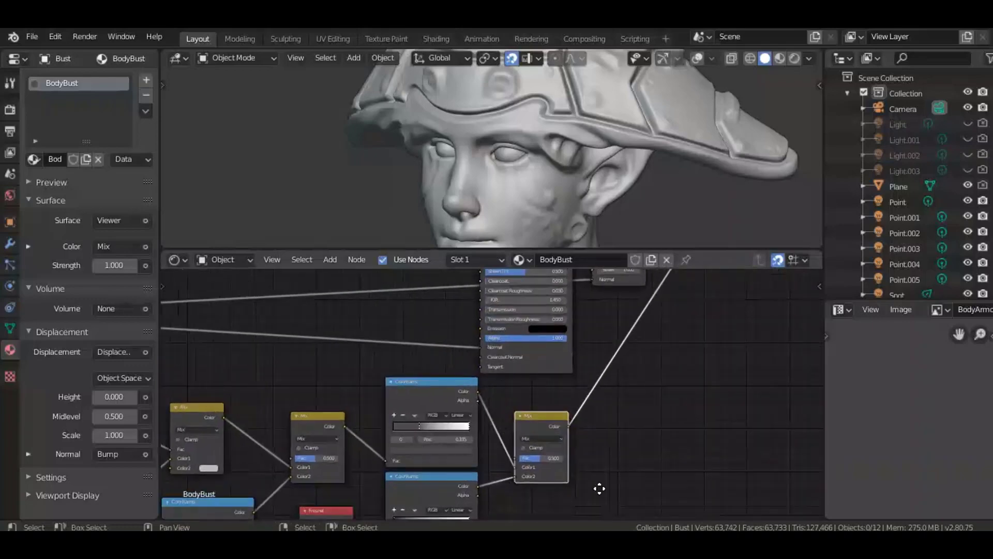
pyautogui.scroll(-4, 599, 488)
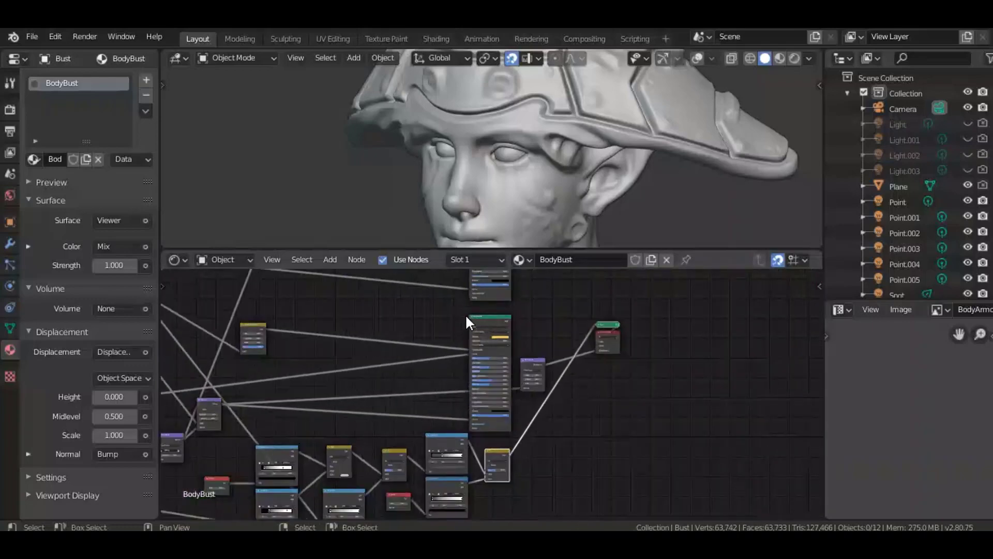
pyautogui.scroll(-2, 466, 316)
pyautogui.moveTo(576, 362); pyautogui.dragTo(570, 422, button='middle')
pyautogui.moveTo(618, 479); pyautogui.dragTo(402, 248)
pyautogui.moveTo(590, 470); pyautogui.dragTo(454, 269)
pyautogui.press('g')
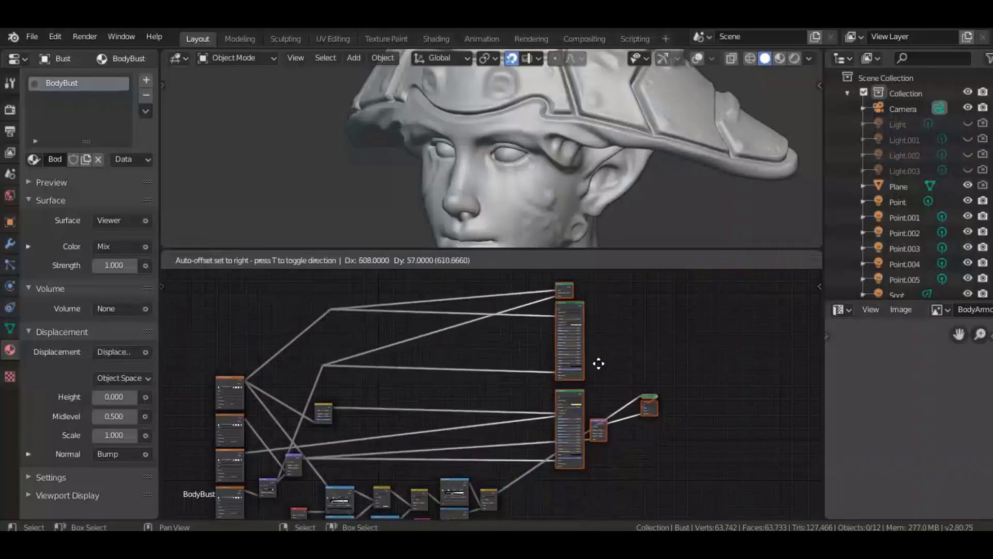
pyautogui.click(592, 365)
# Connect the third Mix node's Color to the Subsurface input of the lower Principled BSDF.
pyautogui.moveTo(503, 351); pyautogui.dragTo(516, 268, button='middle')
pyautogui.scroll(5, 506, 393)
pyautogui.scroll(3, 367, 434)
pyautogui.moveTo(506, 393); pyautogui.dragTo(346, 450, button='middle')
pyautogui.scroll(4, 358, 469)
pyautogui.moveTo(410, 306); pyautogui.dragTo(508, 347, button='middle')
pyautogui.scroll(5, 496, 322)
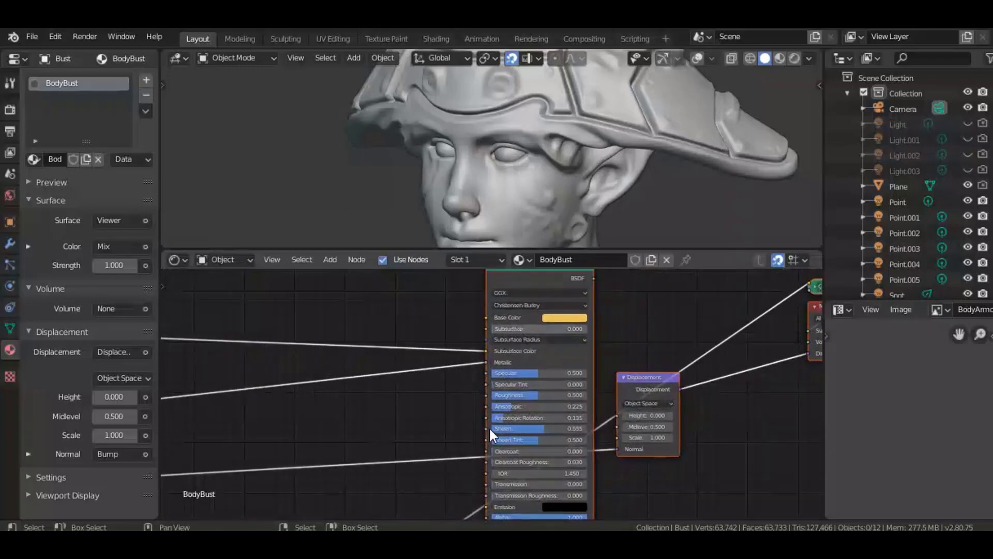
pyautogui.moveTo(477, 449); pyautogui.dragTo(519, 351, button='middle')
pyautogui.scroll(-5, 509, 346)
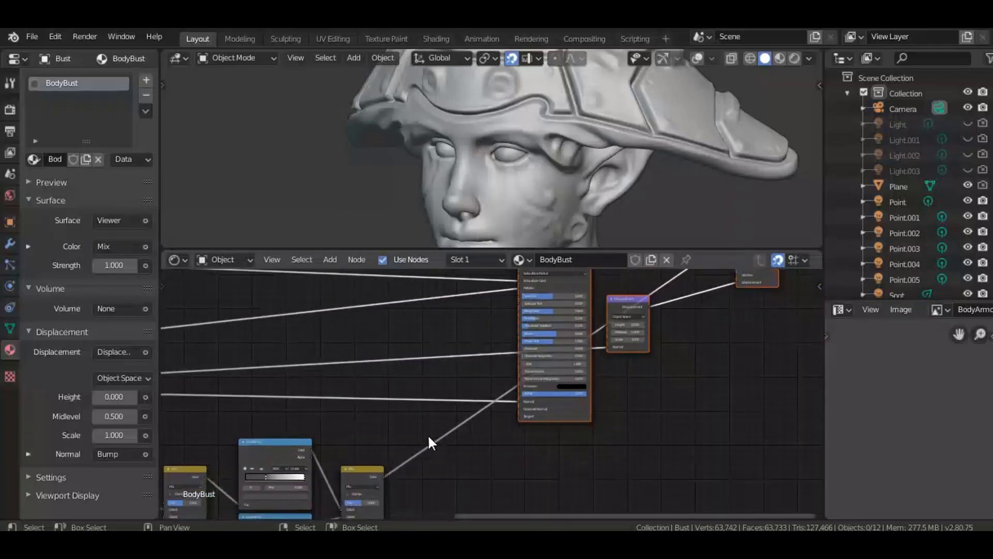
pyautogui.scroll(-2, 429, 443)
pyautogui.moveTo(374, 498); pyautogui.dragTo(494, 319)
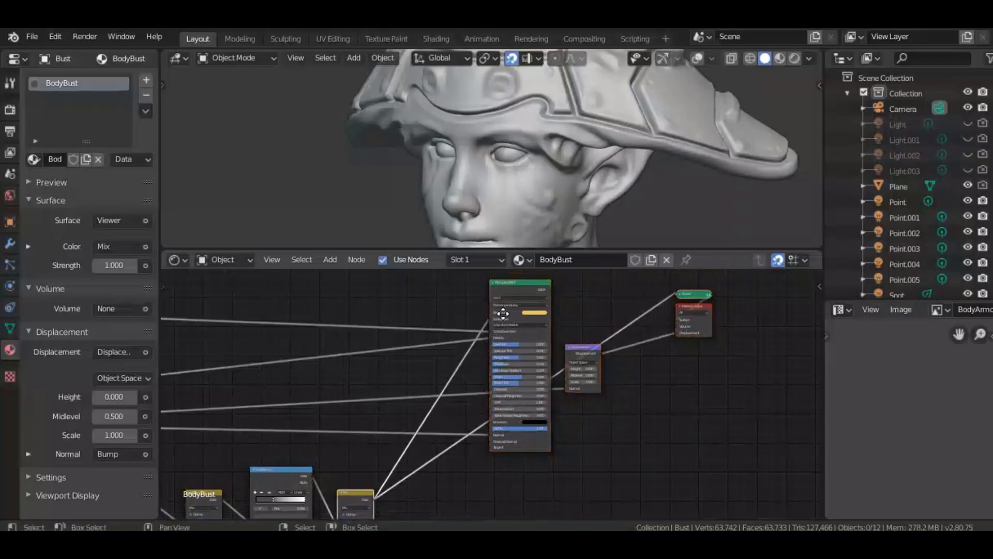
pyautogui.moveTo(504, 315); pyautogui.dragTo(400, 392, button='middle')
pyautogui.scroll(7, 400, 392)
pyautogui.moveTo(278, 368); pyautogui.dragTo(334, 375, button='middle')
pyautogui.scroll(1, 334, 375)
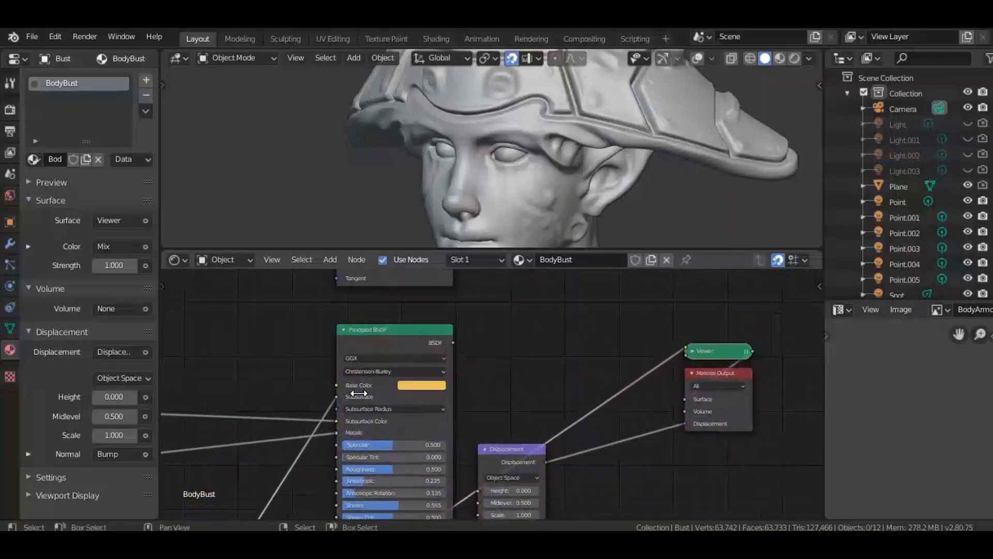
pyautogui.scroll(2, 376, 380)
pyautogui.scroll(-4, 378, 380)
pyautogui.moveTo(392, 385); pyautogui.dragTo(501, 382, button='middle')
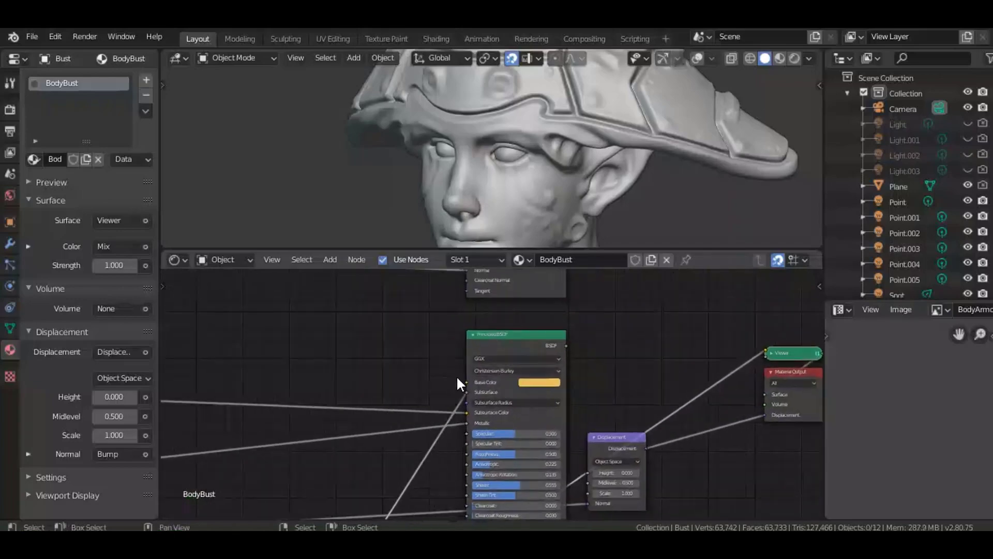
pyautogui.moveTo(566, 395); pyautogui.dragTo(617, 397, button='middle')
pyautogui.scroll(3, 616, 397)
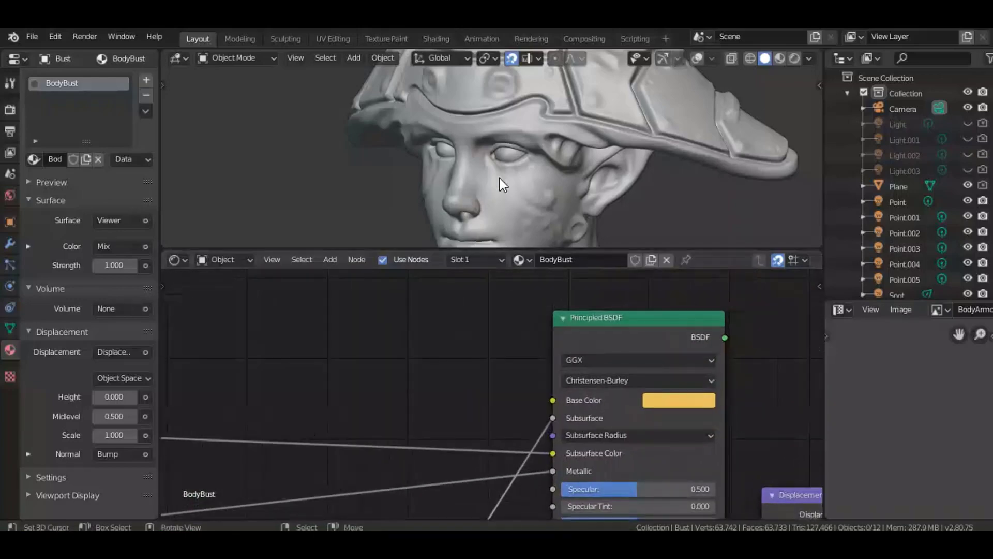
# Connect the topmost Style14_Bust image texture's Color to the lower Principled BSDF's Base Color.
pyautogui.moveTo(499, 178); pyautogui.dragTo(555, 225, button='middle')
pyautogui.scroll(-5, 457, 404)
pyautogui.moveTo(454, 404); pyautogui.dragTo(574, 406, button='middle')
pyautogui.scroll(-12, 424, 434)
pyautogui.moveTo(403, 407); pyautogui.dragTo(353, 369, button='middle')
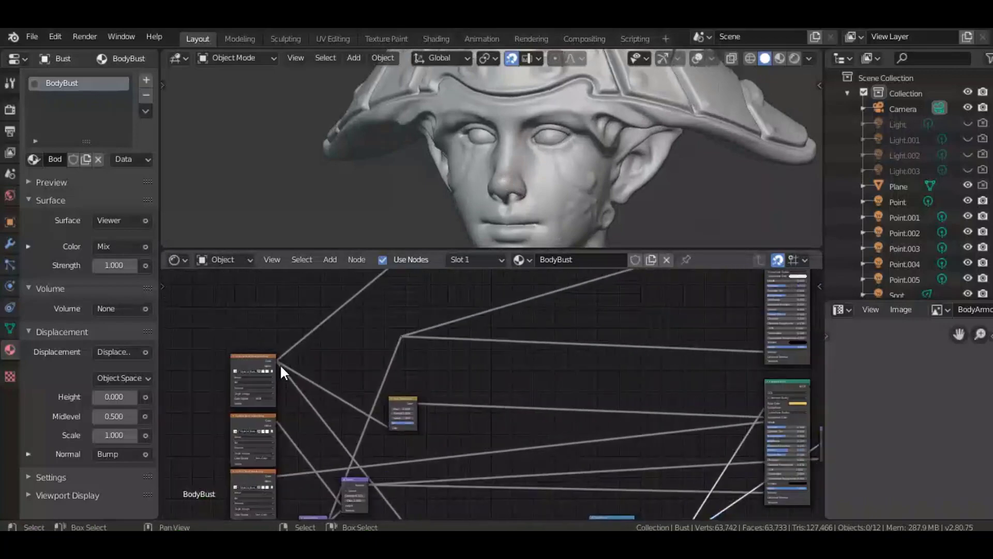
pyautogui.moveTo(276, 360); pyautogui.dragTo(765, 404)
pyautogui.moveTo(769, 408); pyautogui.dragTo(519, 377, button='middle')
pyautogui.scroll(8, 496, 378)
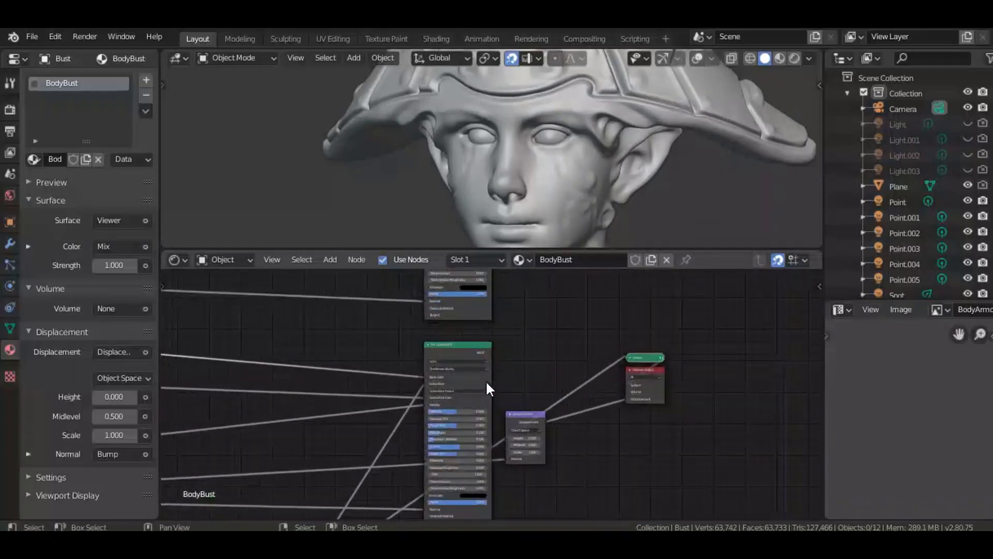
# Send the lower Principled BSDF to the Material Output, save the file and display the bust in Rendered shading.
pyautogui.keyDown('ctrl'); pyautogui.keyDown('shift'); pyautogui.click(470, 343); pyautogui.keyUp('shift'); pyautogui.keyUp('ctrl')
pyautogui.hotkey('ctrl', 's')
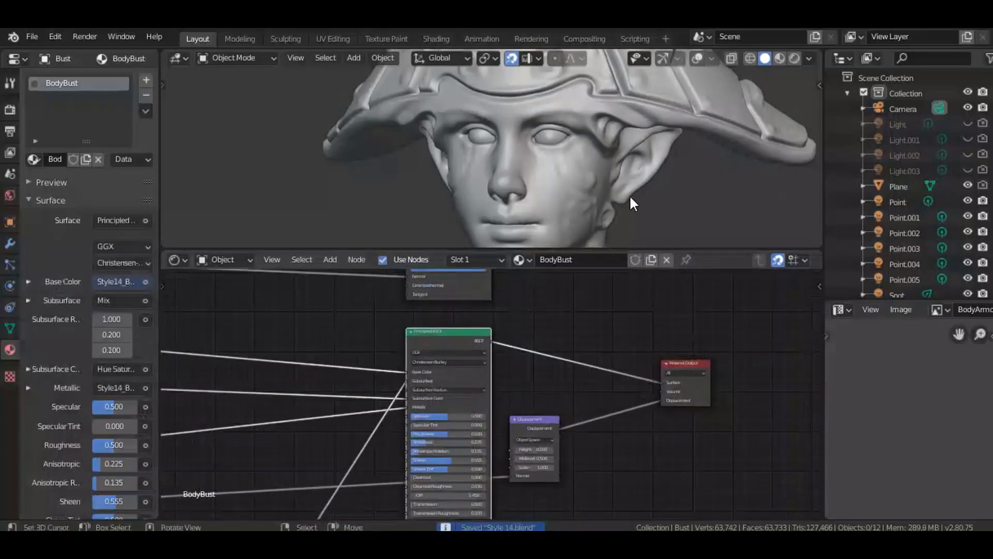
pyautogui.press('z')
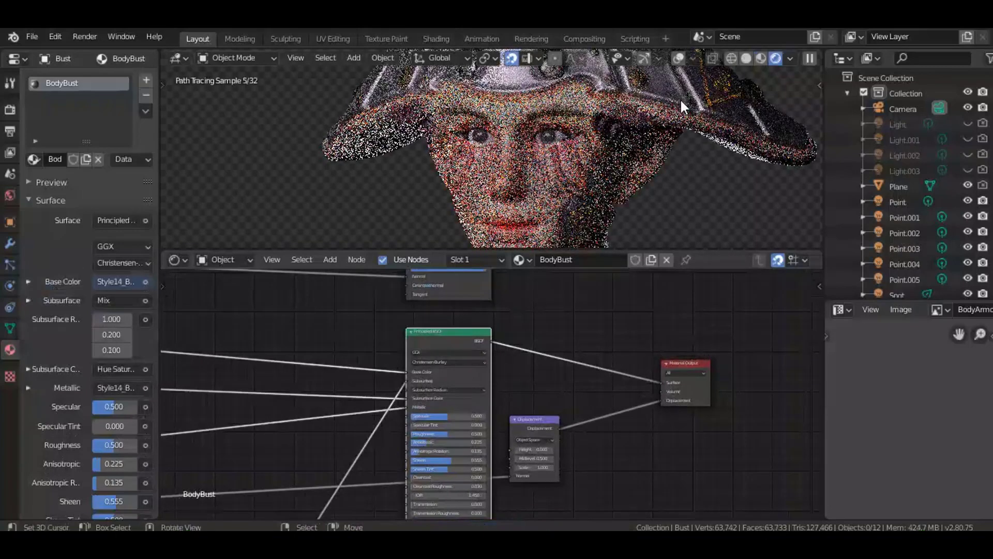
# Examine the rendered skin and hat from several angles and return the viewport to Solid shading.
pyautogui.moveTo(671, 132)
pyautogui.mouseDown(button='middle')
pyautogui.moveTo(658, 113)
pyautogui.moveTo(483, 122)
pyautogui.mouseUp(button='middle')
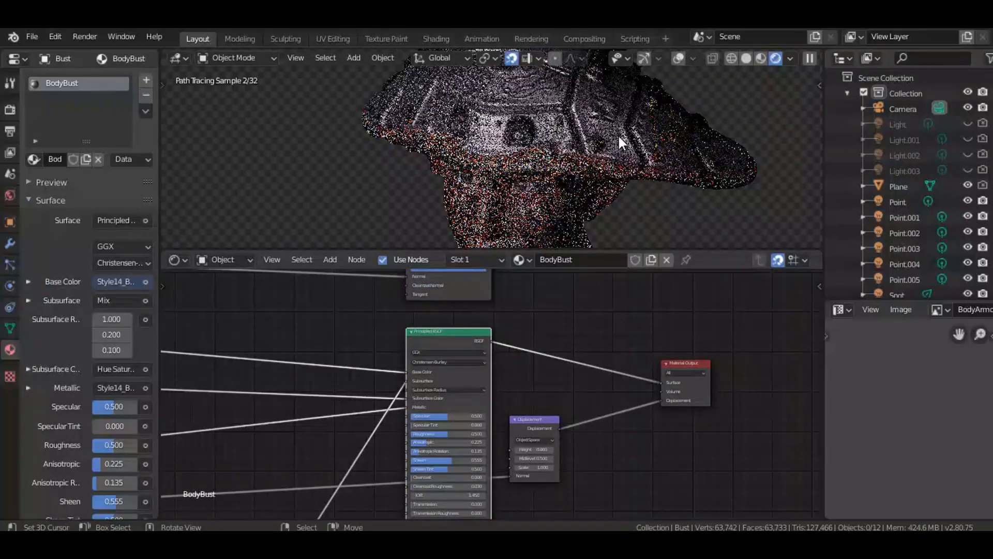
pyautogui.moveTo(547, 133)
pyautogui.mouseDown(button='middle')
pyautogui.moveTo(532, 157)
pyautogui.moveTo(542, 100)
pyautogui.moveTo(475, 128)
pyautogui.mouseUp(button='middle')
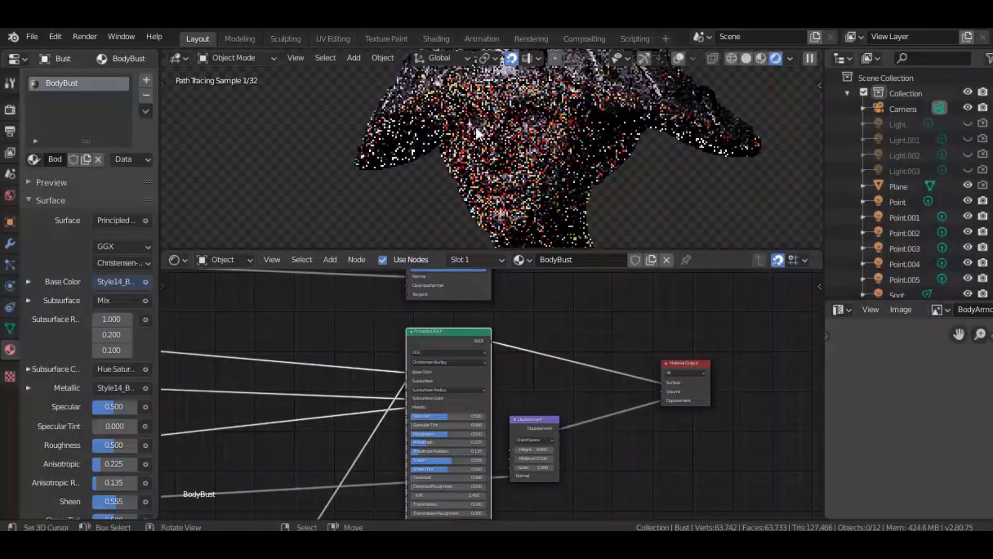
pyautogui.moveTo(473, 179); pyautogui.dragTo(523, 166, button='middle')
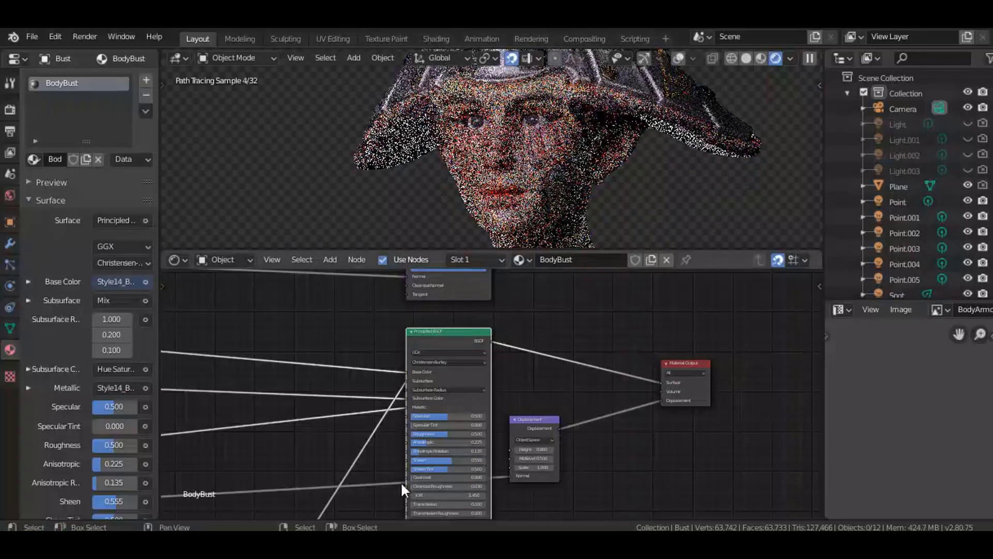
pyautogui.moveTo(476, 440); pyautogui.dragTo(583, 417, button='middle')
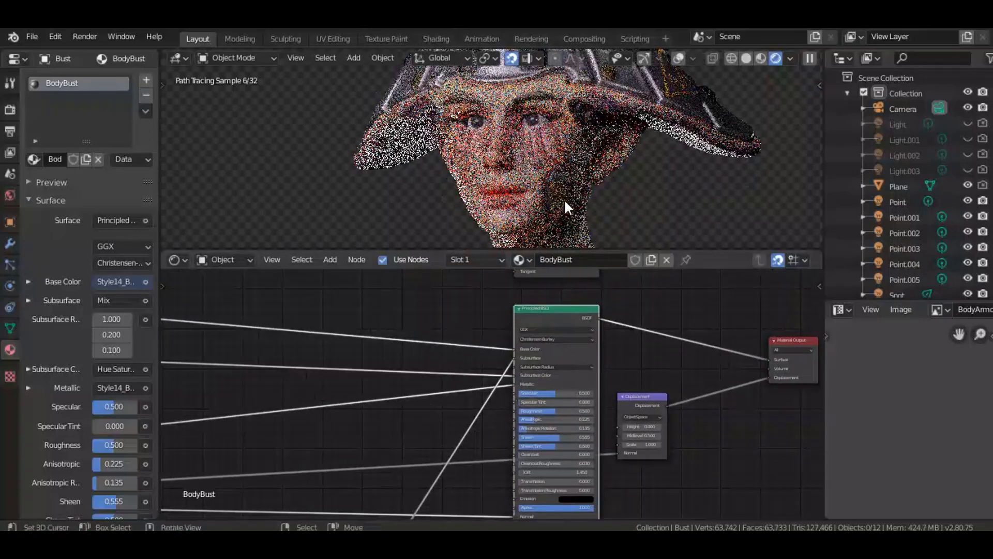
pyautogui.press('z')
# Add a ColorRamp below the mask nodes and connect the lowest image texture's Color to its Fac.
pyautogui.moveTo(603, 384)
pyautogui.mouseDown(button='middle')
pyautogui.moveTo(593, 389)
pyautogui.moveTo(688, 385)
pyautogui.mouseUp(button='middle')
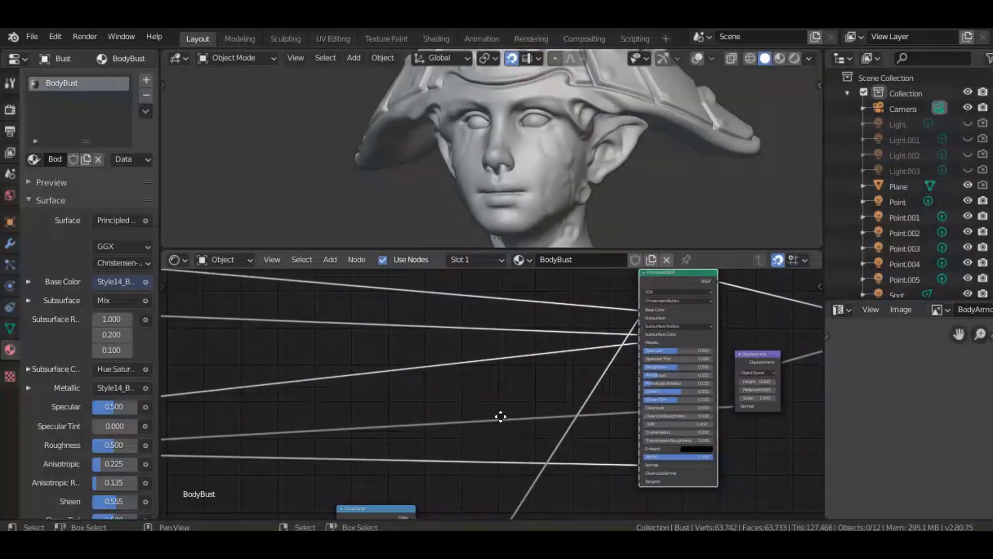
pyautogui.moveTo(501, 417); pyautogui.dragTo(654, 403, button='middle')
pyautogui.scroll(-4, 541, 414)
pyautogui.moveTo(541, 414); pyautogui.dragTo(545, 392, button='middle')
pyautogui.moveTo(453, 383); pyautogui.dragTo(509, 328, button='middle')
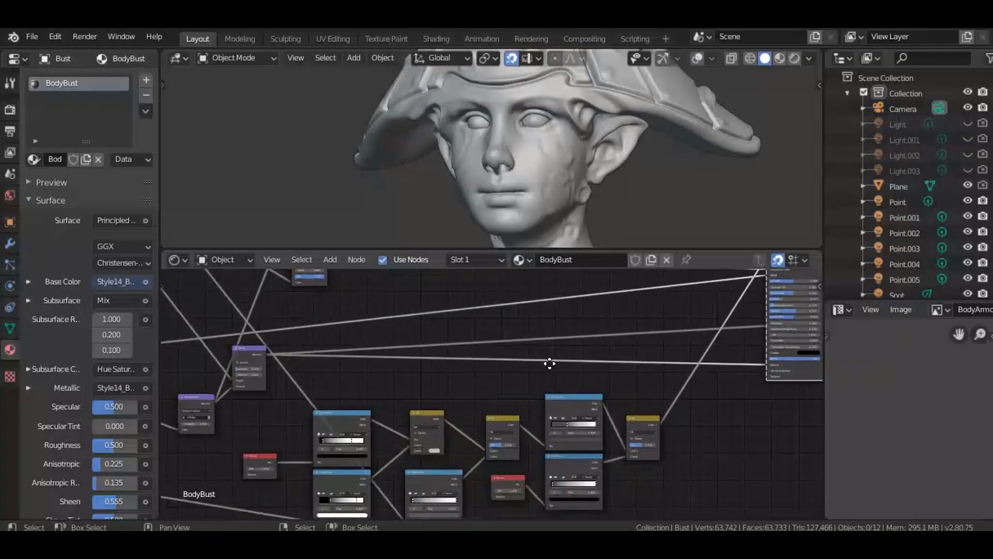
pyautogui.moveTo(550, 364); pyautogui.dragTo(588, 290, button='middle')
pyautogui.scroll(-5, 498, 408)
pyautogui.moveTo(306, 452); pyautogui.dragTo(316, 411, button='middle')
pyautogui.scroll(4, 376, 383)
pyautogui.moveTo(376, 383); pyautogui.dragTo(458, 368, button='middle')
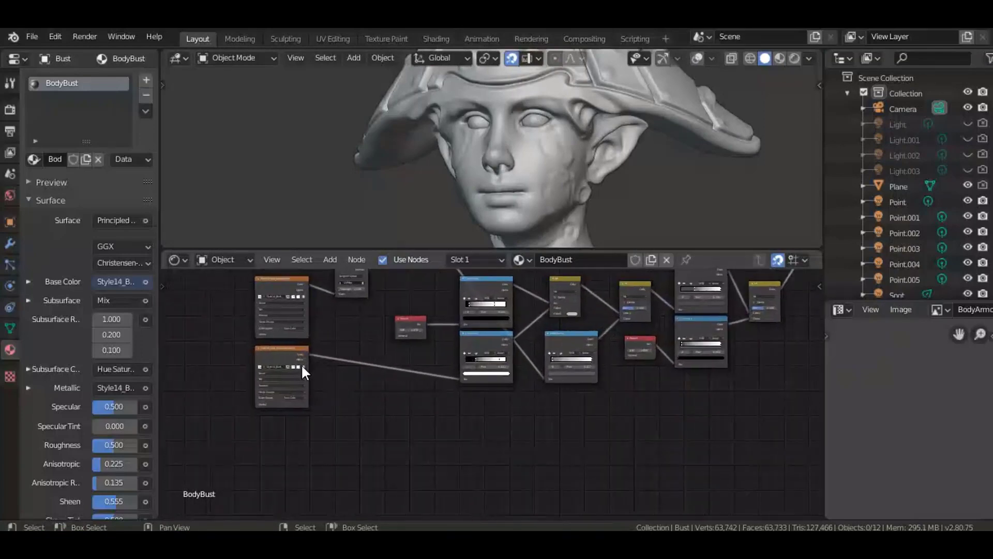
pyautogui.scroll(6, 301, 364)
pyautogui.hotkey('shift', 'a')
pyautogui.moveTo(604, 419)
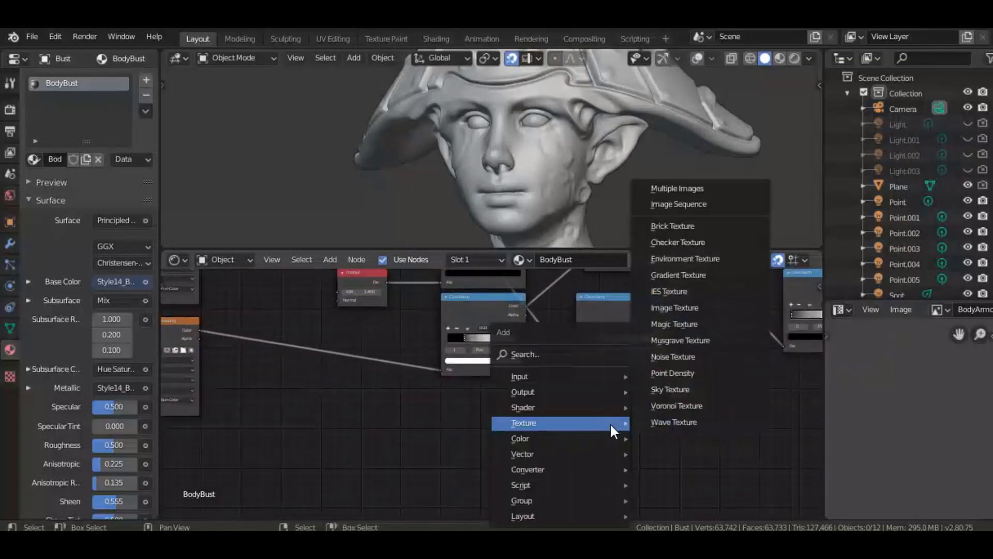
pyautogui.moveTo(585, 470)
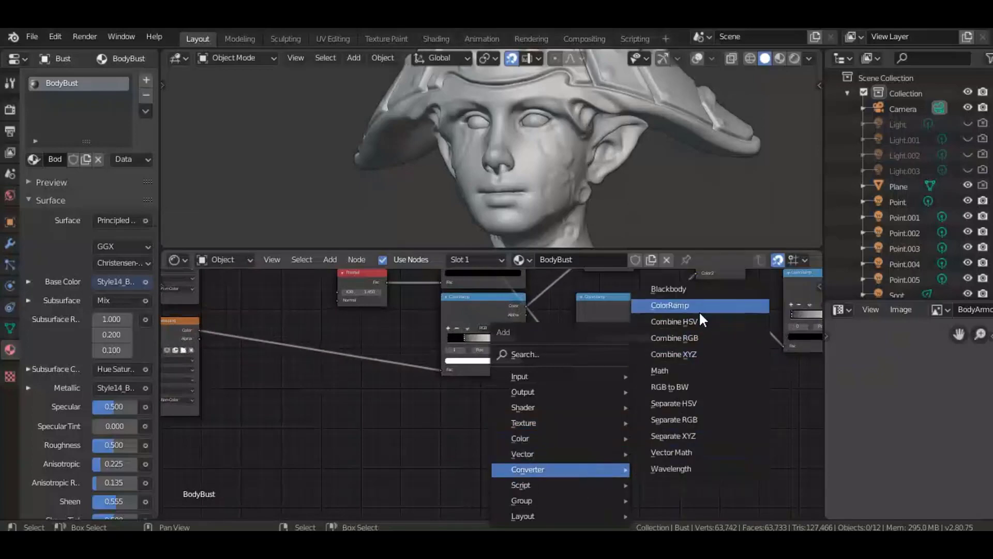
pyautogui.click(698, 306)
pyautogui.click(424, 383)
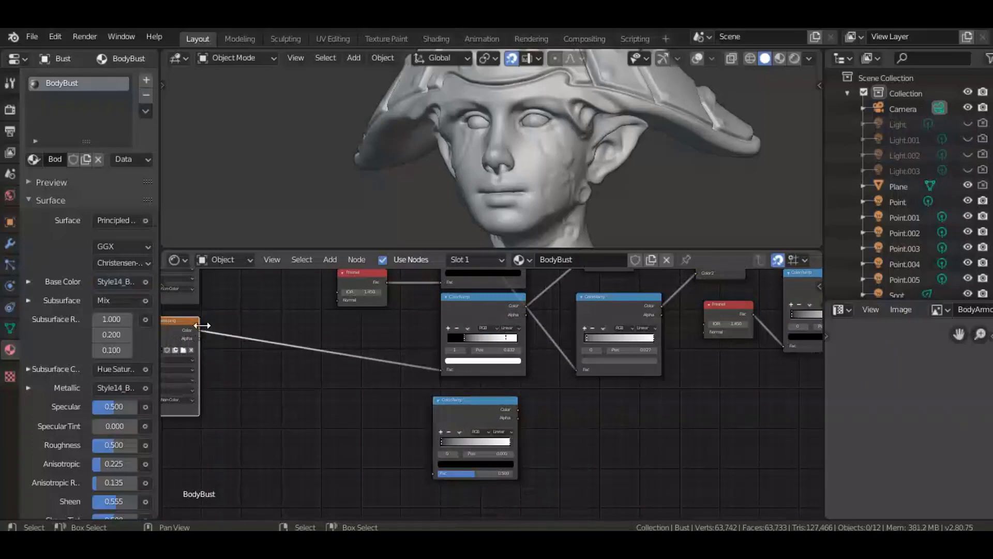
pyautogui.click(197, 325)
pyautogui.moveTo(200, 329); pyautogui.dragTo(434, 473)
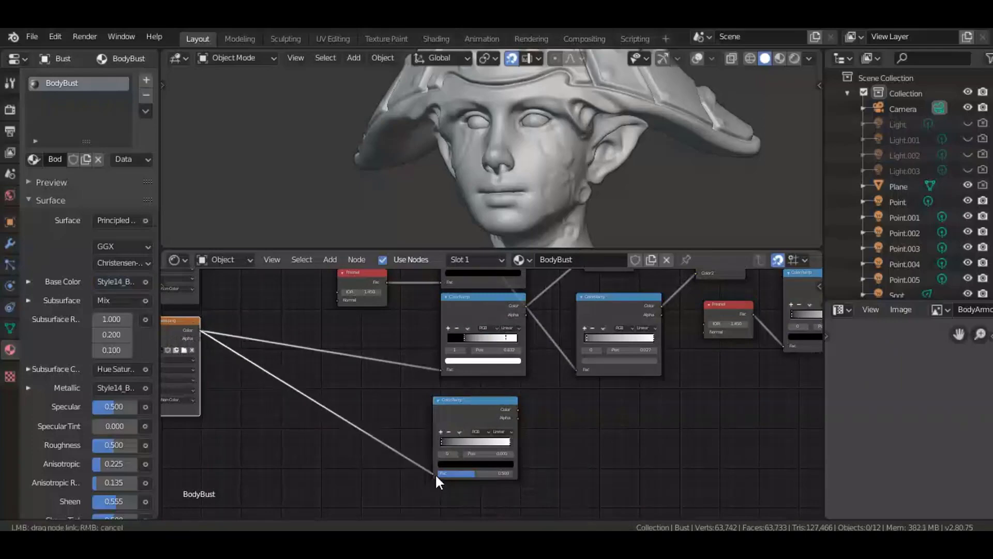
# Preview the new ColorRamp through the Emission Viewer in Rendered shading.
pyautogui.keyDown('ctrl'); pyautogui.keyDown('shift'); pyautogui.click(465, 408); pyautogui.keyUp('shift'); pyautogui.keyUp('ctrl')
pyautogui.press('z')
pyautogui.click(622, 126)
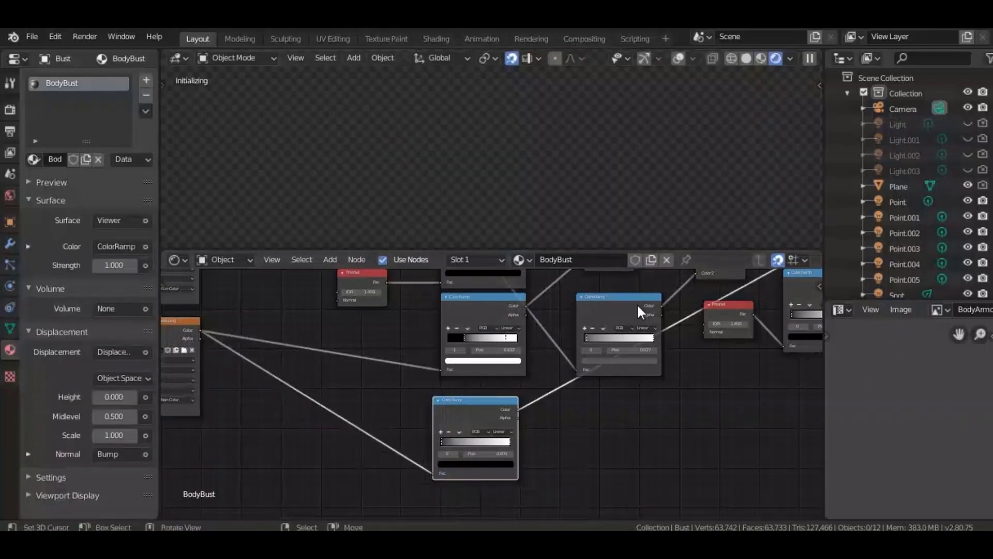
# Set the new ColorRamp's white stop to position 0.870 and its black stop to 0.108.
pyautogui.moveTo(582, 423); pyautogui.dragTo(603, 423, button='middle')
pyautogui.scroll(5, 589, 427)
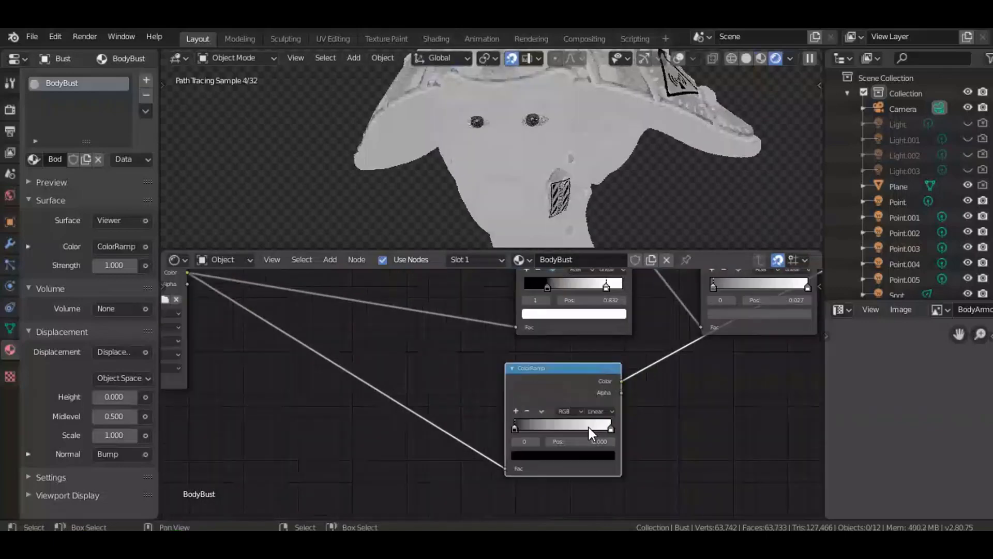
pyautogui.scroll(1, 636, 435)
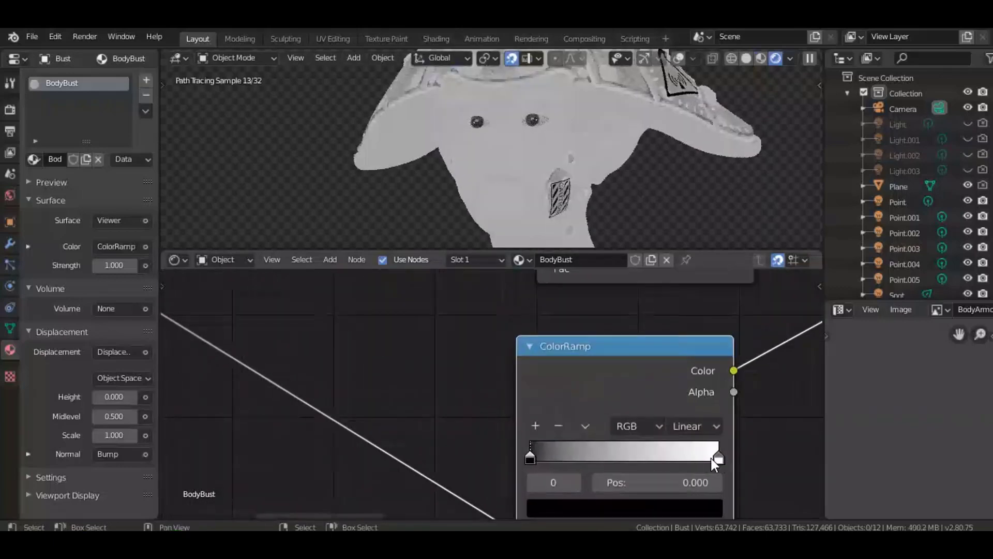
pyautogui.moveTo(711, 458); pyautogui.dragTo(693, 458)
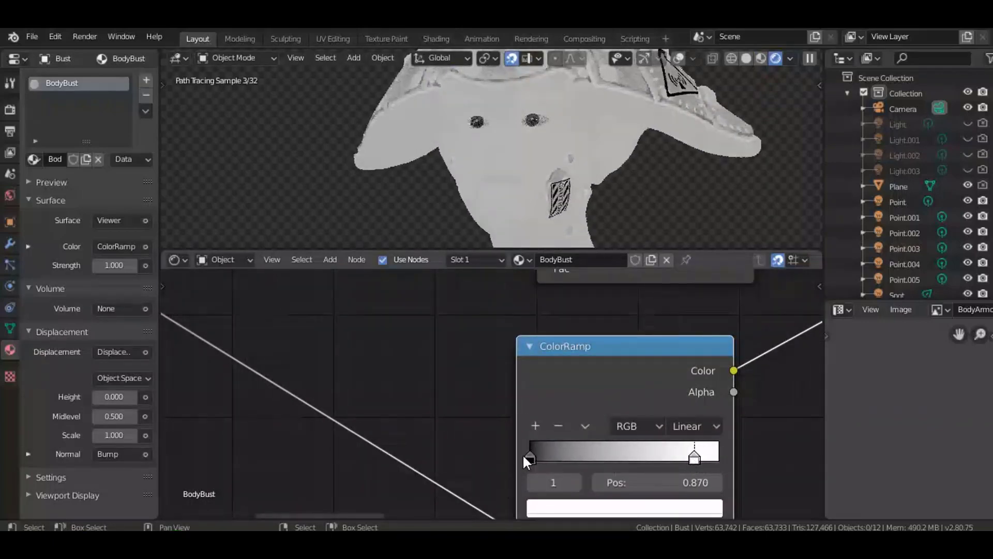
pyautogui.moveTo(531, 457); pyautogui.dragTo(552, 457)
pyautogui.scroll(-2, 551, 455)
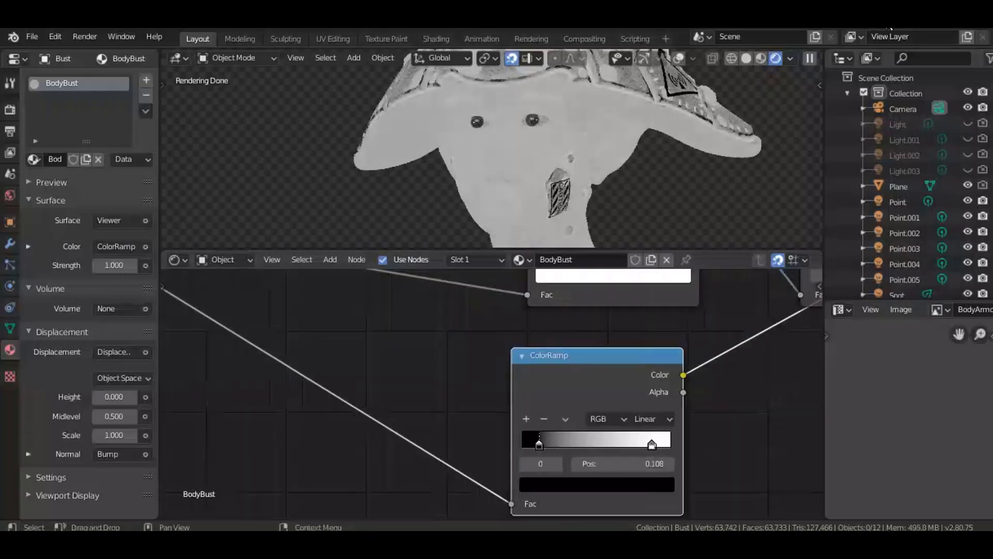
# Move the new ColorRamp from below the mask nodes to the space beside the lower Principled BSDF.
pyautogui.scroll(1, 629, 414)
pyautogui.moveTo(628, 415); pyautogui.dragTo(517, 429, button='middle')
pyautogui.scroll(-2, 610, 353)
pyautogui.scroll(-2, 481, 414)
pyautogui.moveTo(450, 402); pyautogui.dragTo(337, 453, button='middle')
pyautogui.press('g')
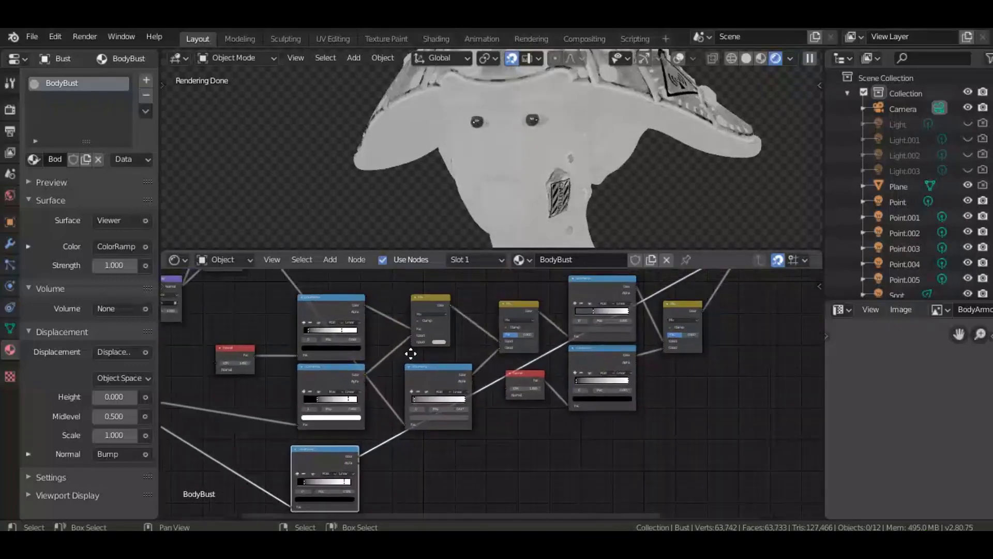
pyautogui.click(461, 492)
pyautogui.moveTo(536, 383); pyautogui.dragTo(392, 491, button='middle')
pyautogui.scroll(-1, 551, 335)
pyautogui.moveTo(526, 345); pyautogui.dragTo(521, 376, button='middle')
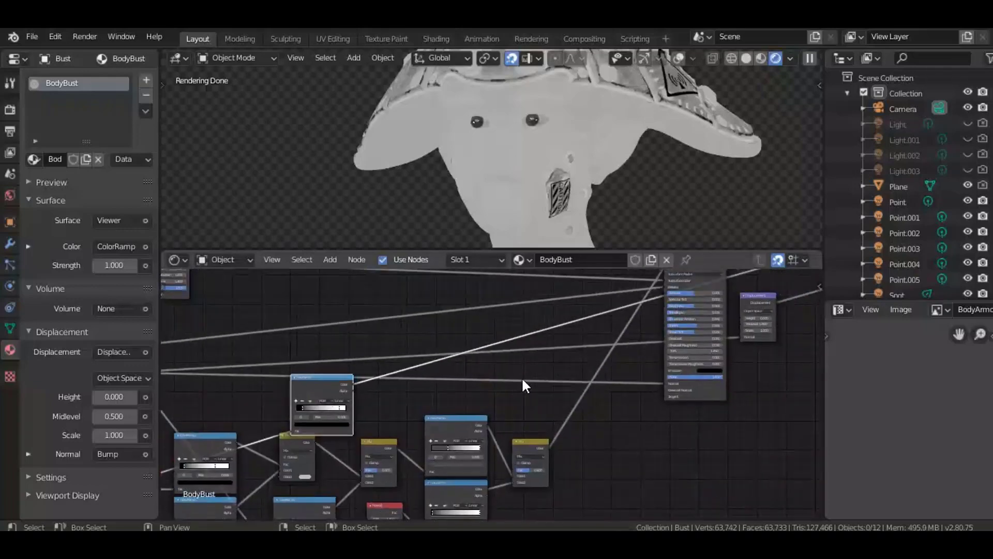
pyautogui.scroll(4, 521, 376)
pyautogui.moveTo(271, 370); pyautogui.dragTo(471, 269)
pyautogui.moveTo(533, 299); pyautogui.dragTo(351, 445, button='middle')
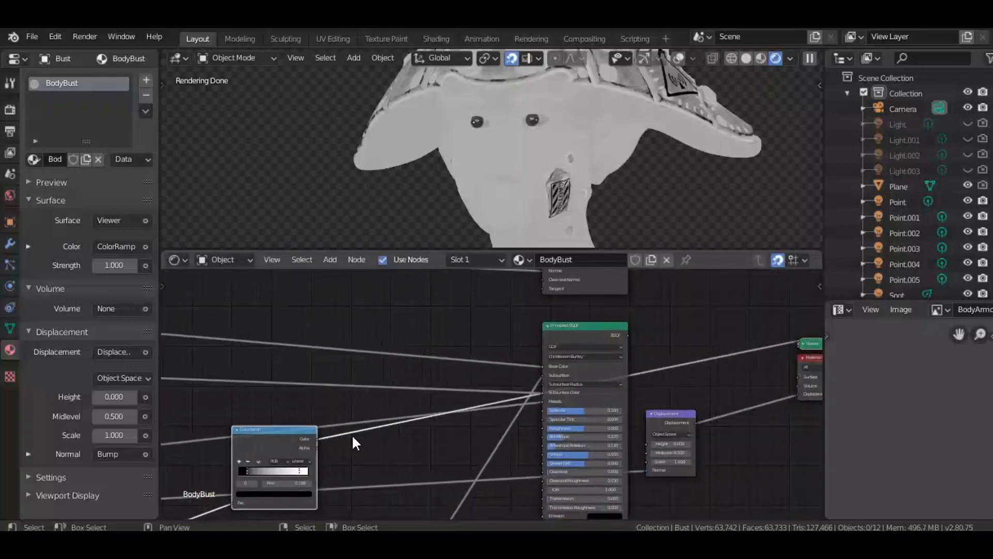
pyautogui.scroll(3, 351, 434)
# Connect the moved ColorRamp's Color to the lower Principled BSDF's Specular and shift the ramp slightly away from the shader.
pyautogui.moveTo(224, 459); pyautogui.dragTo(591, 424)
pyautogui.scroll(2, 362, 412)
pyautogui.scroll(-2, 437, 441)
pyautogui.moveTo(437, 441); pyautogui.dragTo(642, 365, button='middle')
pyautogui.moveTo(517, 344); pyautogui.dragTo(455, 390)
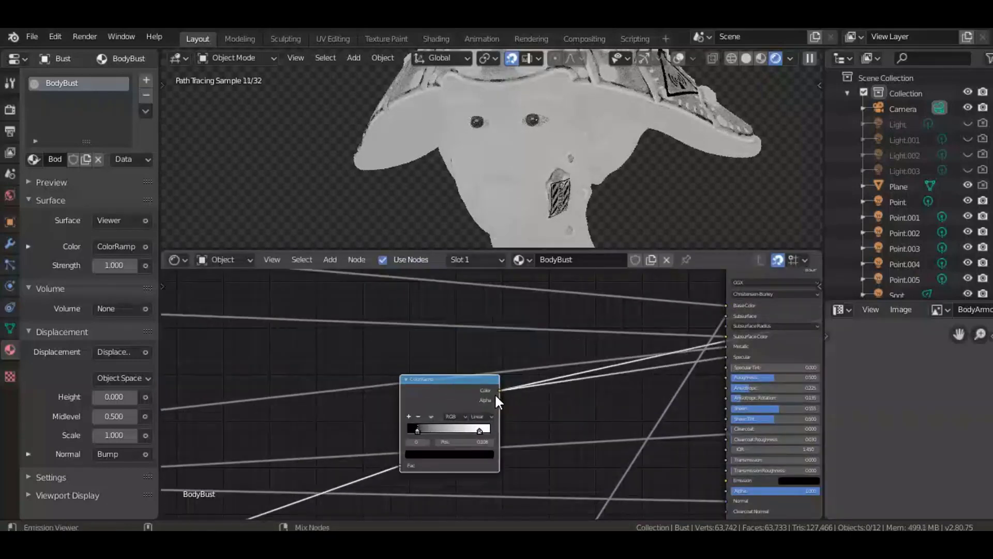
# Return the viewport to Solid shading and save the file.
pyautogui.hotkey('shift', 'z')
pyautogui.hotkey('ctrl', 's')
# Reposition the specular ColorRamp slightly and add a Fresnel node in the space to its left.
pyautogui.moveTo(541, 343); pyautogui.dragTo(527, 247, button='middle')
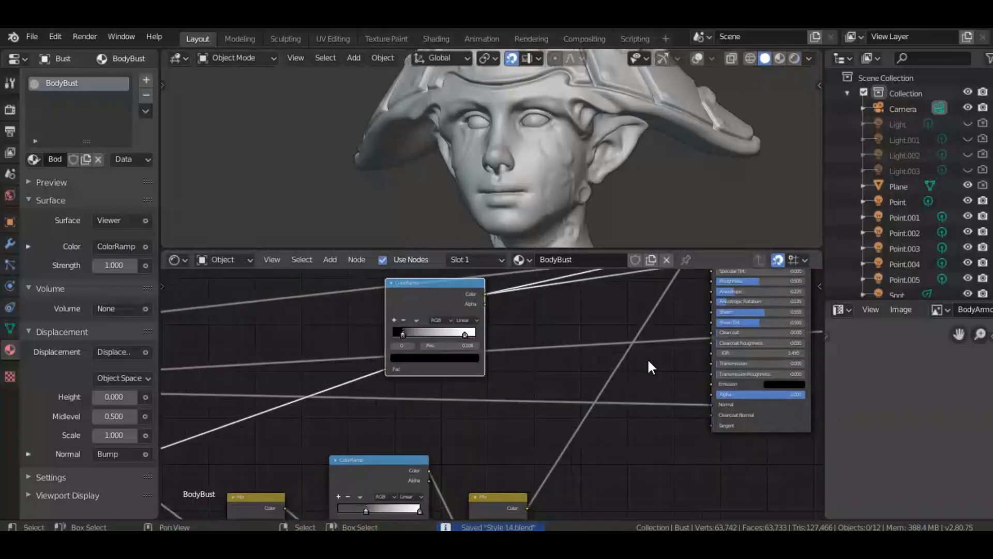
pyautogui.moveTo(649, 360); pyautogui.dragTo(777, 336, button='middle')
pyautogui.moveTo(482, 443); pyautogui.dragTo(488, 474, button='middle')
pyautogui.scroll(-5, 549, 400)
pyautogui.moveTo(497, 355); pyautogui.dragTo(465, 312)
pyautogui.hotkey('shift', 'a')
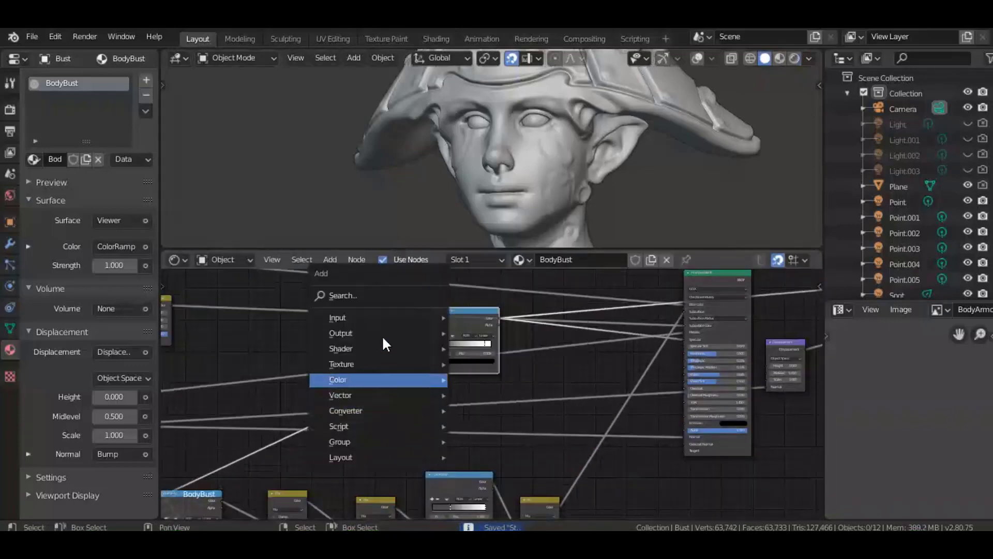
pyautogui.moveTo(395, 316)
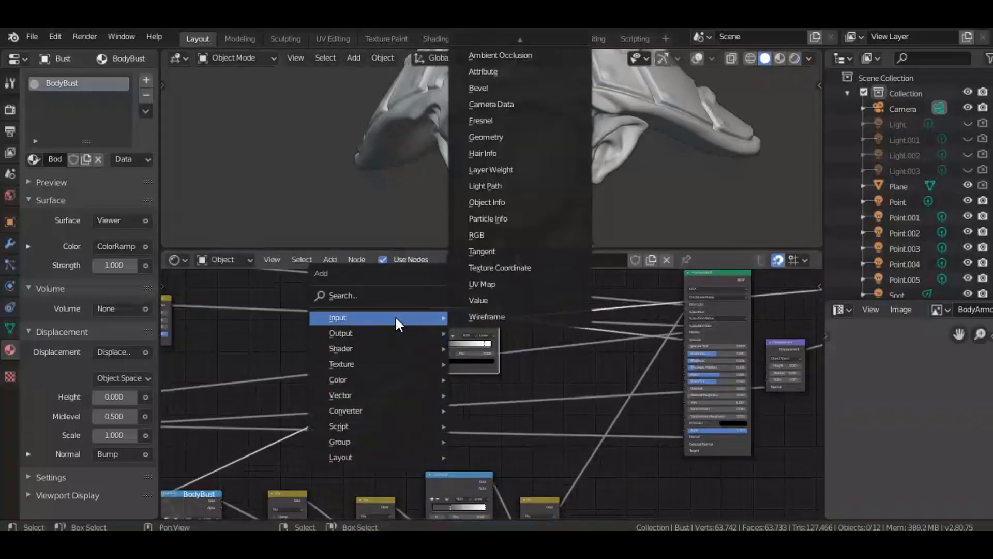
pyautogui.click(511, 118)
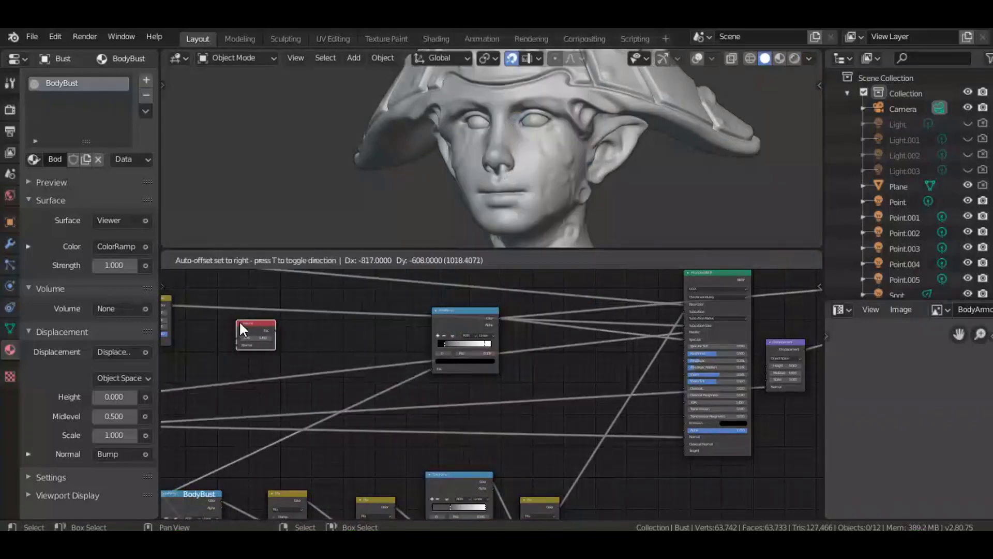
pyautogui.click(239, 321)
# Add a new ColorRamp node in the empty area below the lower Principled BSDF, beyond the mask nodes.
pyautogui.moveTo(447, 333); pyautogui.dragTo(669, 351, button='middle')
pyautogui.hotkey('shift', 'a')
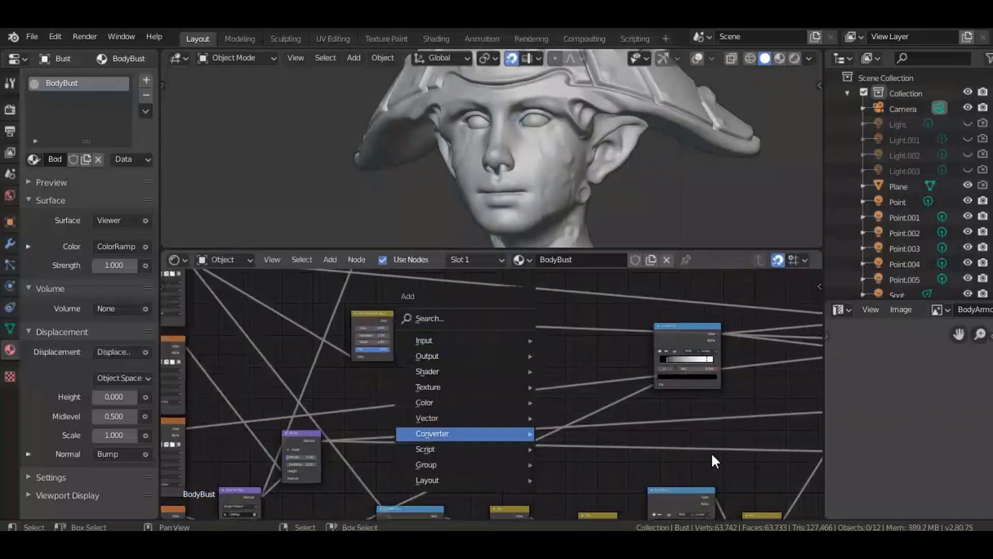
pyautogui.keyDown('ctrl'); pyautogui.moveTo(640, 460); pyautogui.dragTo(388, 395, button='middle'); pyautogui.keyUp('ctrl')
pyautogui.hotkey('shift', 'a')
pyautogui.moveTo(622, 468)
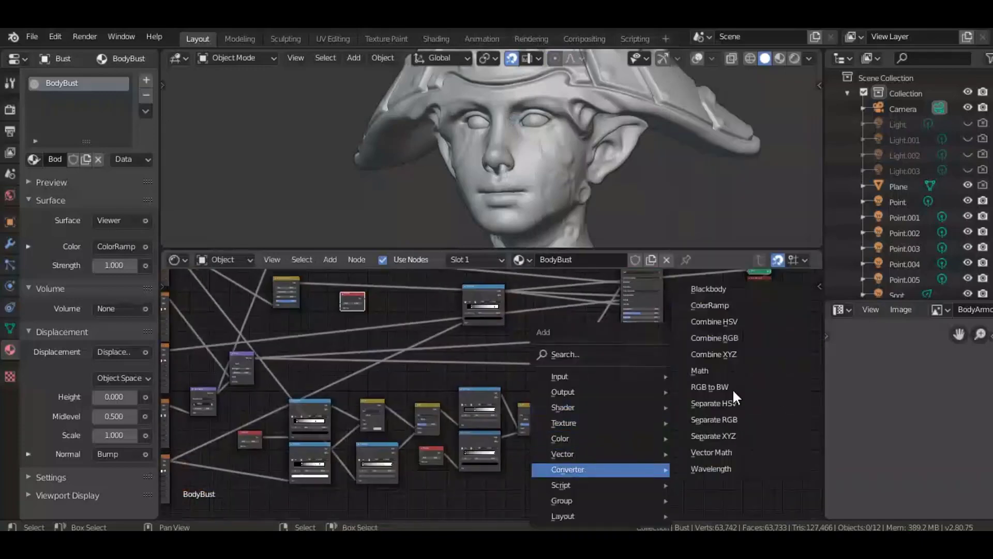
pyautogui.click(720, 305)
pyautogui.click(551, 432)
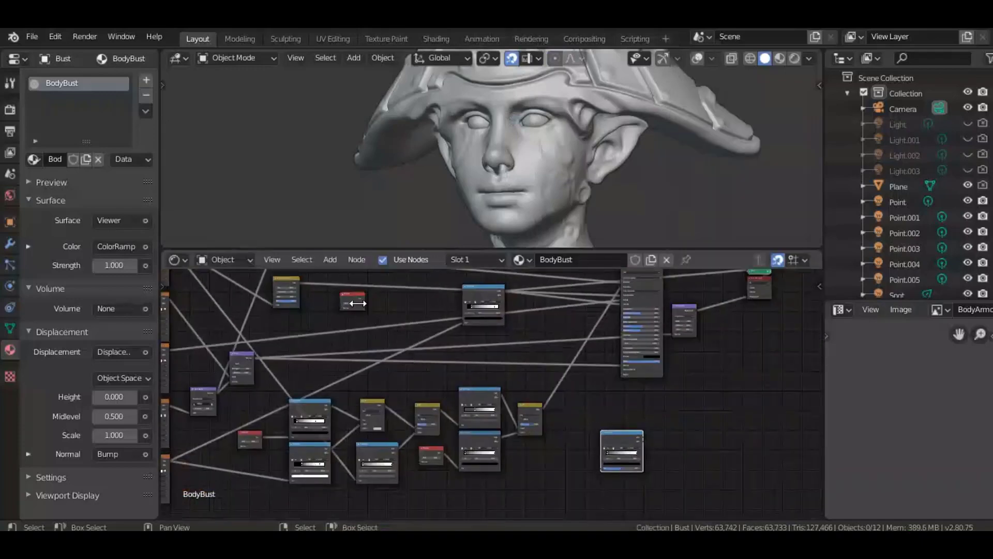
# Move the new Fresnel node beside the new ColorRamp and connect its Fac output to the ramp's Fac.
pyautogui.moveTo(356, 293); pyautogui.dragTo(572, 474)
pyautogui.scroll(3, 582, 492)
pyautogui.moveTo(550, 443); pyautogui.dragTo(424, 319, button='middle')
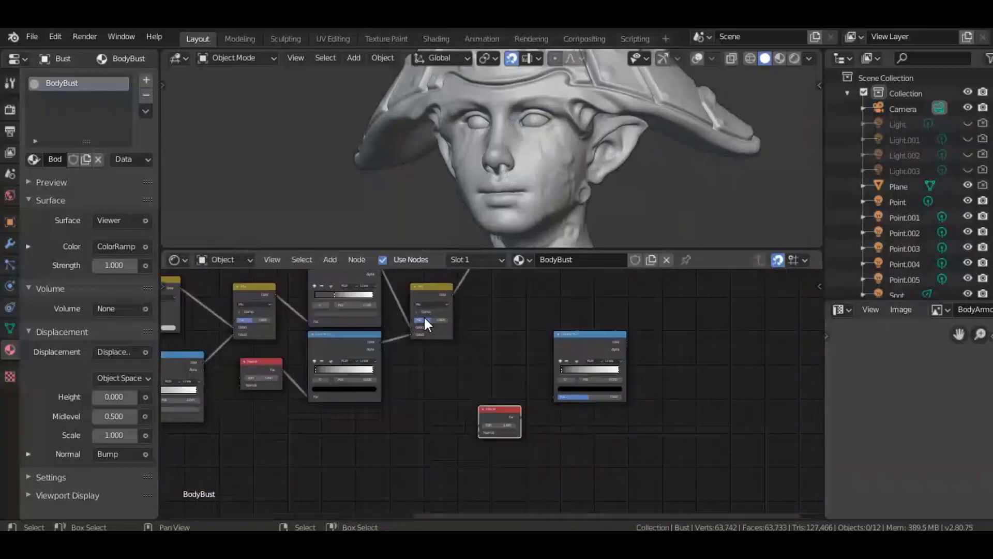
pyautogui.scroll(2, 497, 394)
pyautogui.moveTo(529, 406); pyautogui.dragTo(577, 375)
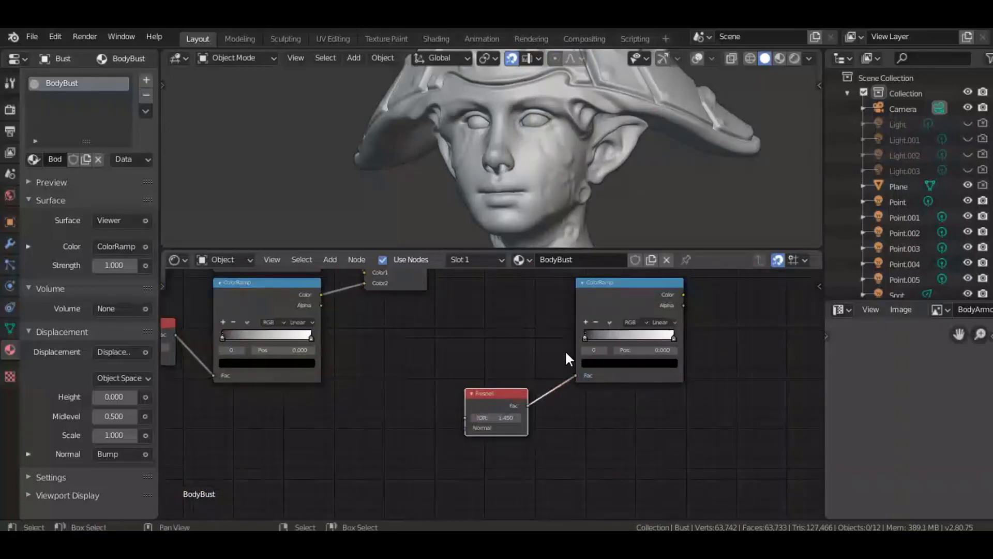
# Move the Fresnel and its ColorRamp up near the lower Principled BSDF and stack the specular ColorRamp above them.
pyautogui.scroll(-2, 566, 353)
pyautogui.scroll(-3, 589, 435)
pyautogui.press('g')
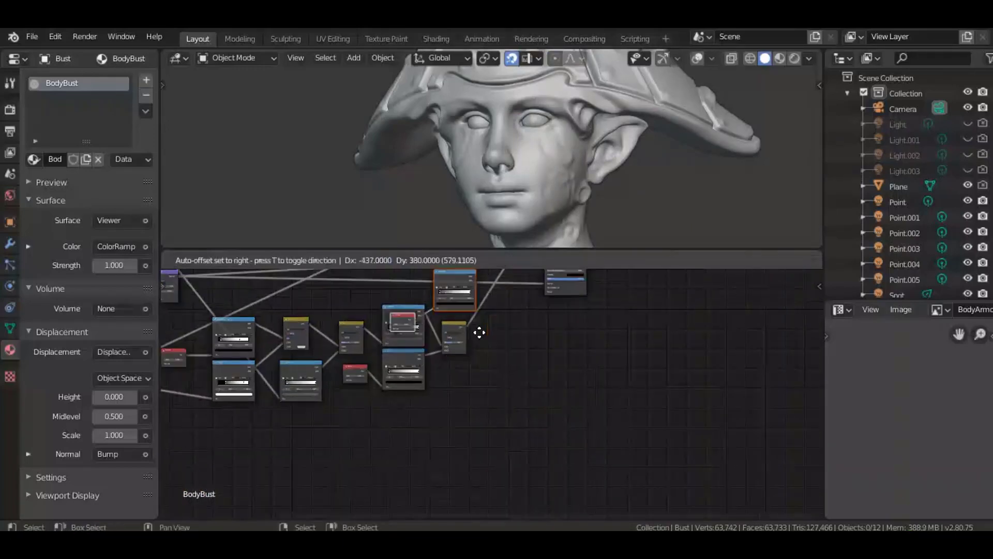
pyautogui.click(473, 325)
pyautogui.moveTo(465, 303); pyautogui.dragTo(545, 440, button='middle')
pyautogui.scroll(2, 527, 370)
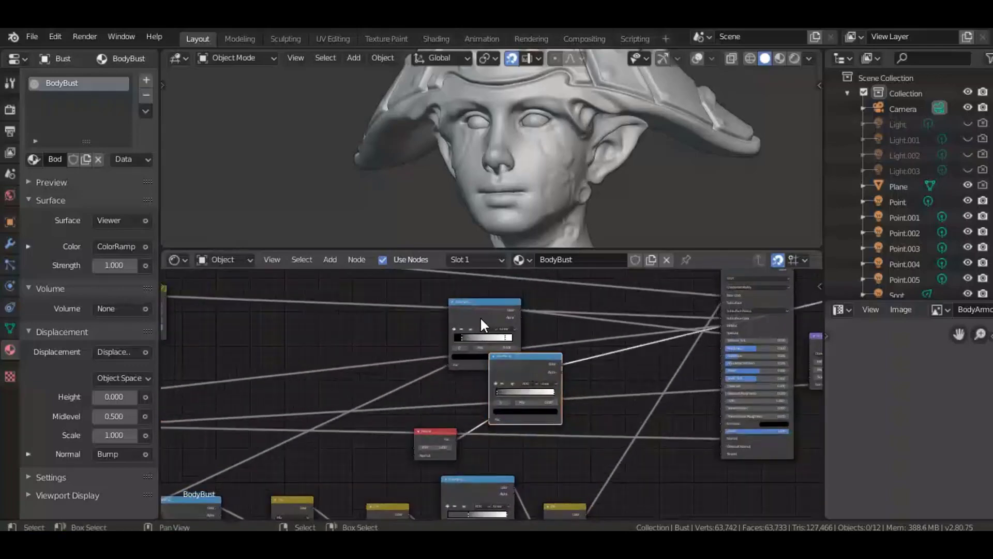
pyautogui.moveTo(480, 317); pyautogui.dragTo(476, 341, button='middle')
pyautogui.moveTo(476, 341); pyautogui.dragTo(522, 313)
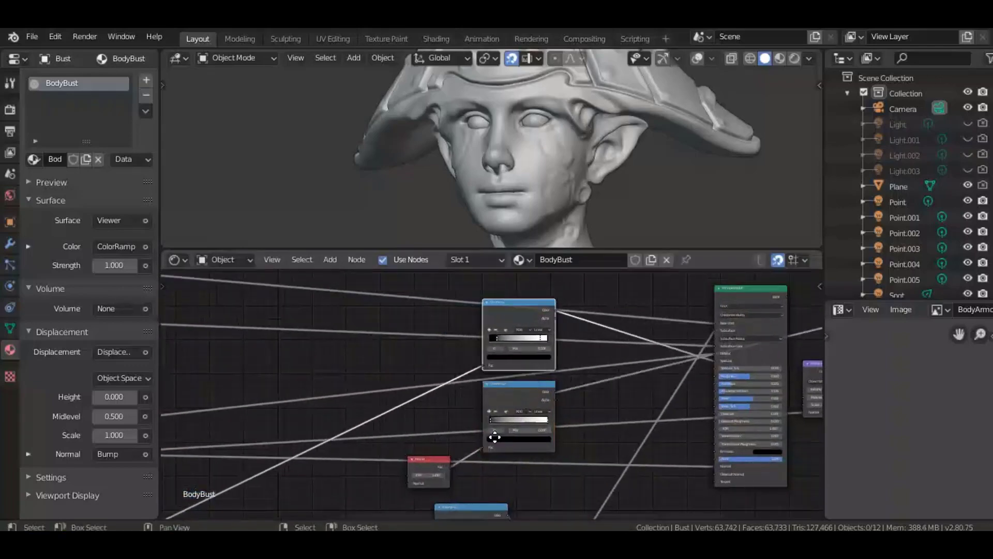
# Switch the viewport to Rendered shading and turn on the Screencast Keys display.
pyautogui.moveTo(494, 437); pyautogui.dragTo(462, 421, button='middle')
pyautogui.press('z')
pyautogui.click(618, 122)
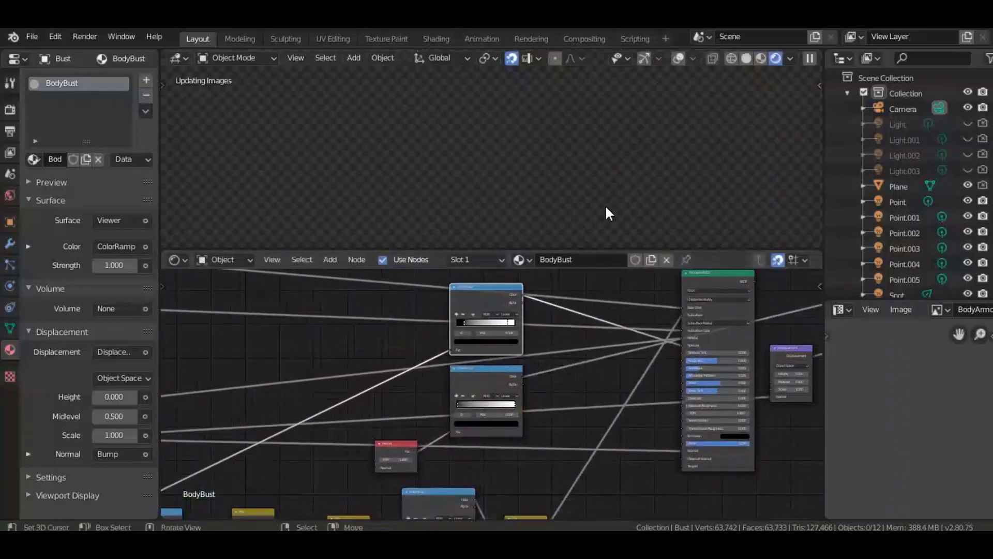
pyautogui.press('n')
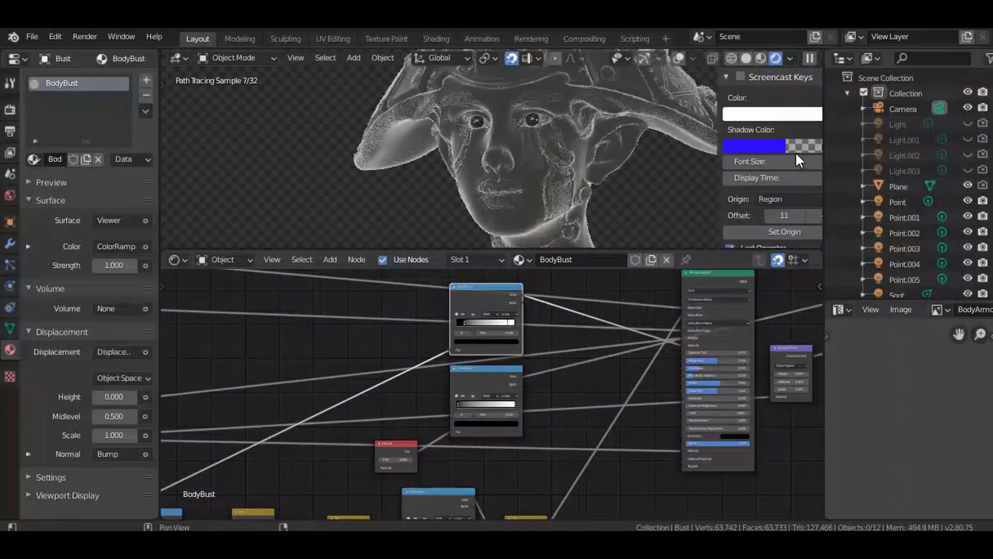
pyautogui.press('n')
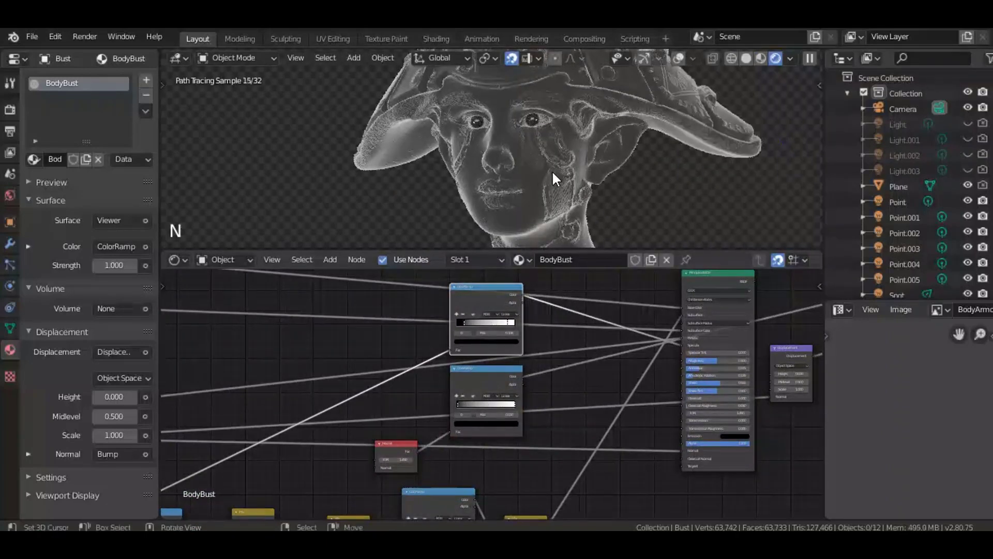
# Set the Fresnel-driven ColorRamp's black stop to position 0.135 and its white stop to 0.914.
pyautogui.moveTo(545, 299); pyautogui.dragTo(502, 372, button='middle')
pyautogui.scroll(5, 469, 393)
pyautogui.scroll(8, 503, 373)
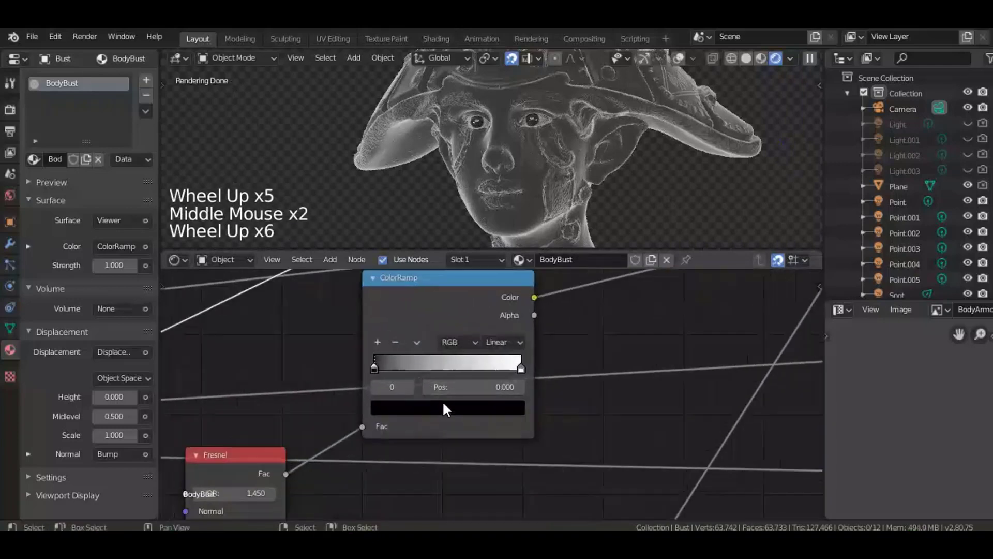
pyautogui.moveTo(356, 363); pyautogui.dragTo(377, 364)
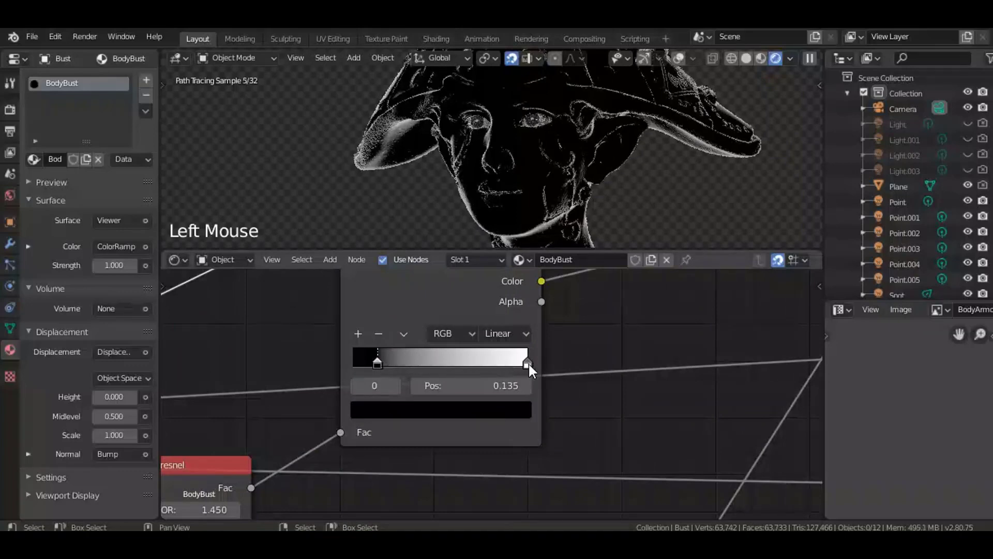
pyautogui.moveTo(527, 363); pyautogui.dragTo(511, 365)
pyautogui.scroll(-5, 517, 357)
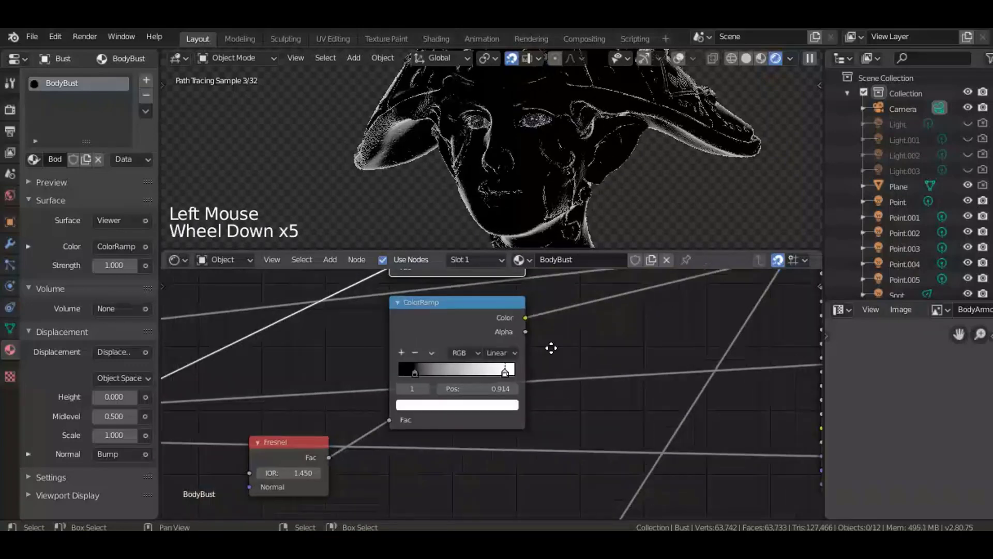
# Connect the Fresnel-driven ColorRamp's Color to the lower Principled BSDF's Specular Tint.
pyautogui.moveTo(548, 346); pyautogui.dragTo(405, 405, button='middle')
pyautogui.moveTo(377, 360); pyautogui.dragTo(673, 319)
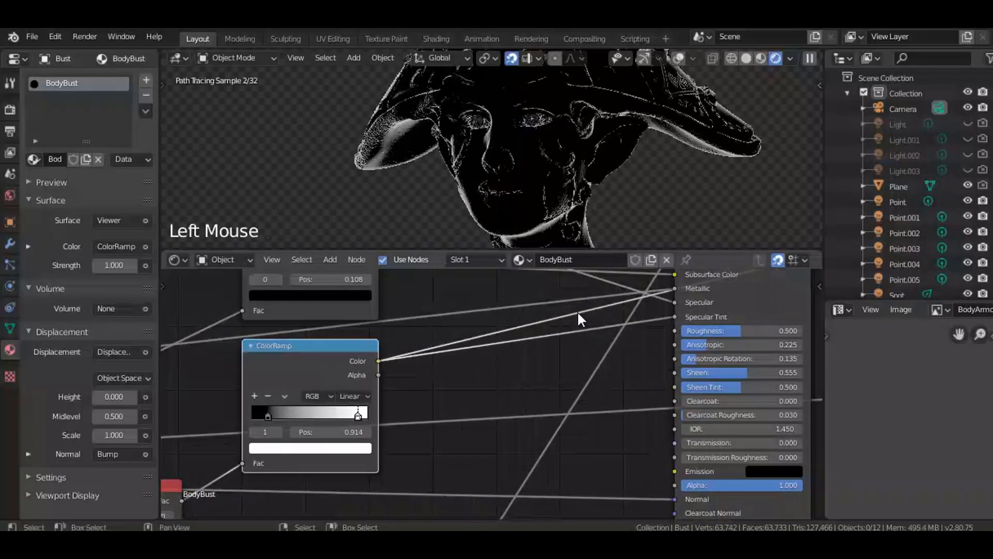
pyautogui.moveTo(472, 339); pyautogui.dragTo(423, 400, button='middle')
# Route the lower Principled BSDF back to the Material Output's Surface and save the file.
pyautogui.scroll(-5, 565, 324)
pyautogui.keyDown('ctrl'); pyautogui.keyDown('shift'); pyautogui.click(564, 325); pyautogui.keyUp('shift'); pyautogui.keyUp('ctrl')
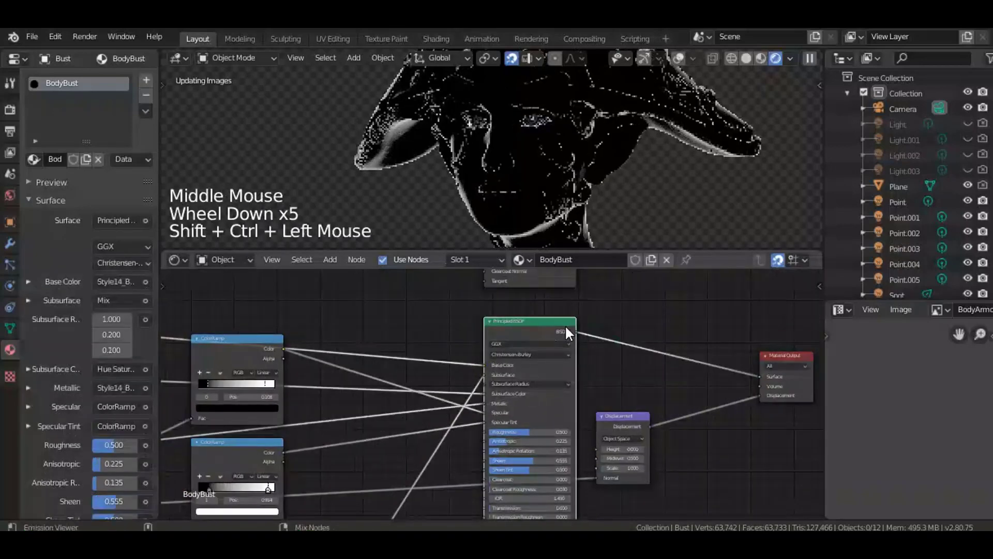
pyautogui.hotkey('ctrl', 's')
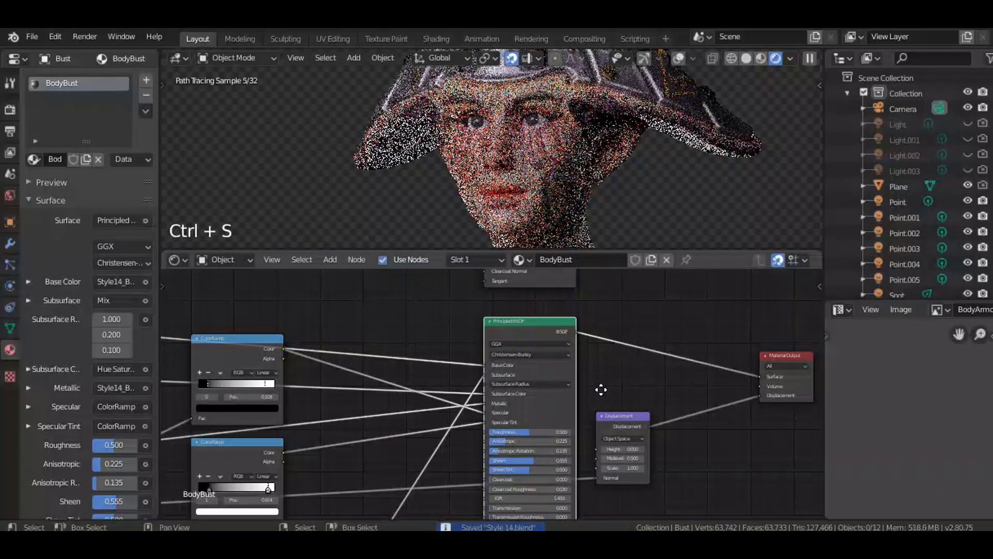
# Inspect the rendered hat and face from a higher angle and return the viewport to Solid shading.
pyautogui.moveTo(602, 391); pyautogui.dragTo(543, 372, button='middle')
pyautogui.scroll(-4, 539, 362)
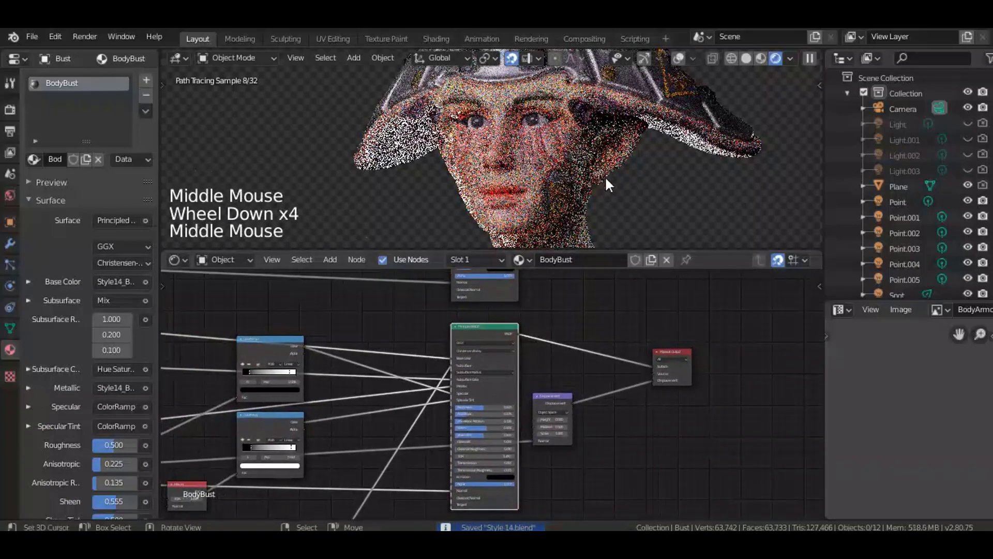
pyautogui.moveTo(604, 175)
pyautogui.mouseDown(button='middle')
pyautogui.moveTo(586, 210)
pyautogui.moveTo(608, 178)
pyautogui.mouseUp(button='middle')
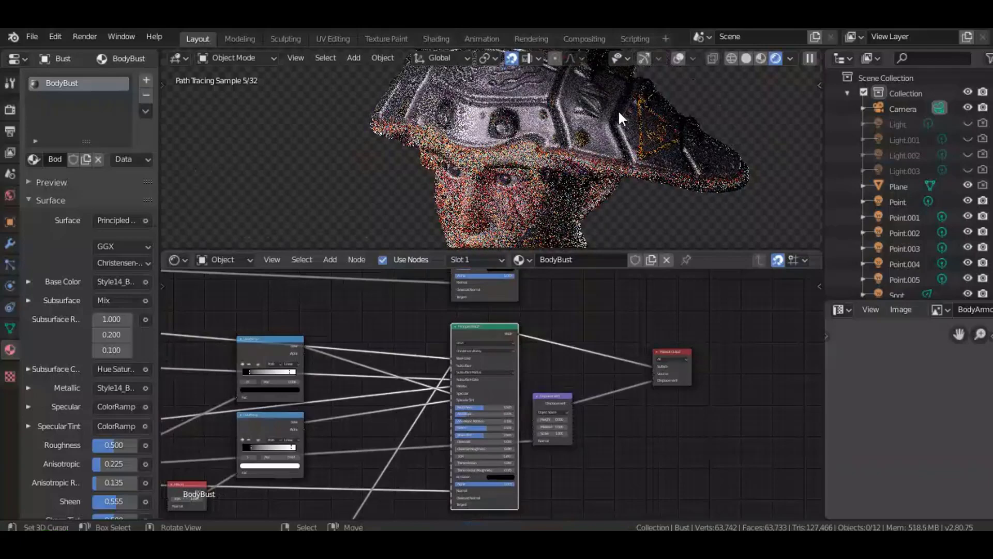
pyautogui.scroll(2, 537, 133)
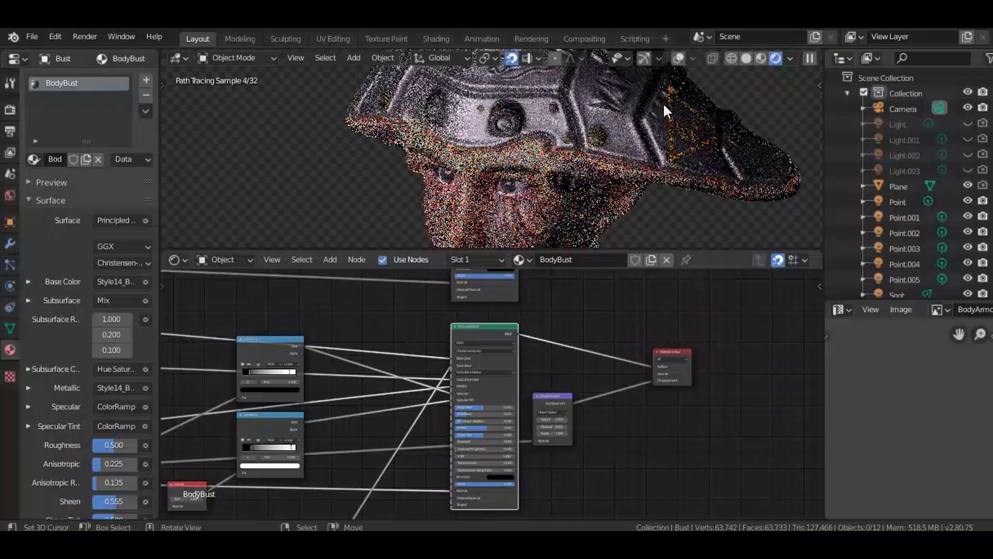
pyautogui.click(583, 158)
pyautogui.press('z')
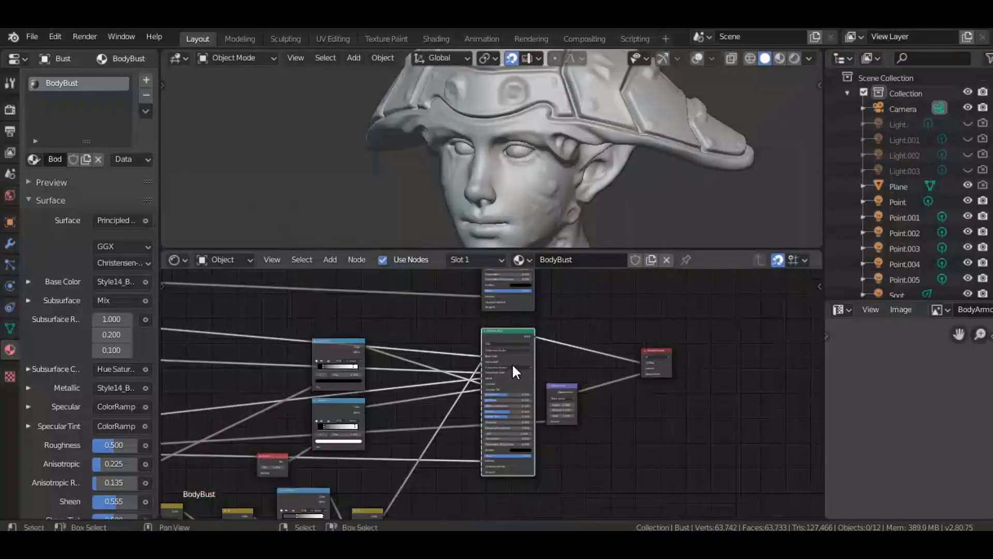
# Add another ColorRamp node in the empty area near the lowest Style14_Bust image texture.
pyautogui.moveTo(450, 336)
pyautogui.mouseDown(button='middle')
pyautogui.moveTo(564, 372)
pyautogui.moveTo(615, 445)
pyautogui.moveTo(554, 341)
pyautogui.moveTo(600, 365)
pyautogui.mouseUp(button='middle')
pyautogui.scroll(5, 637, 336)
pyautogui.moveTo(639, 339); pyautogui.dragTo(561, 395, button='middle')
pyautogui.scroll(4, 560, 395)
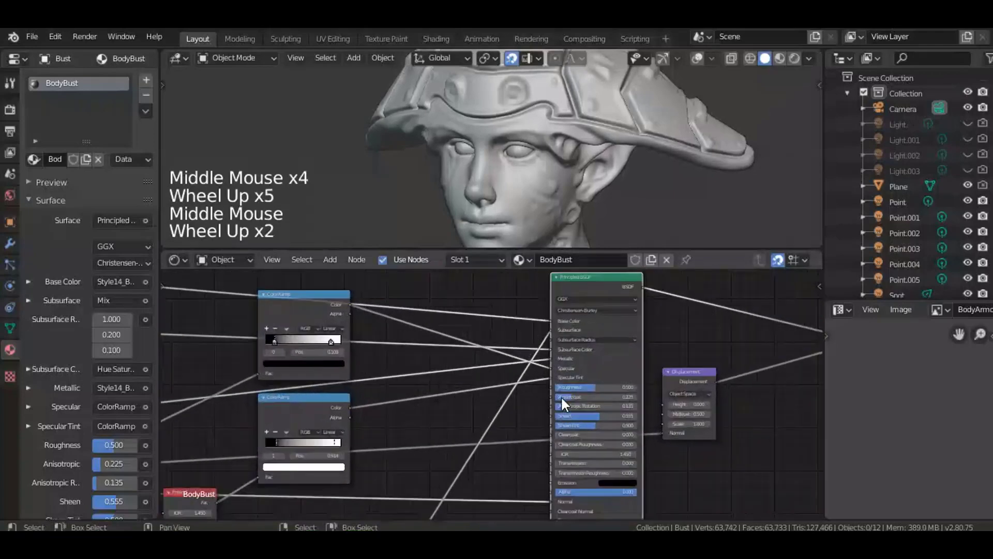
pyautogui.moveTo(499, 420); pyautogui.dragTo(364, 367, button='middle')
pyautogui.scroll(-7, 426, 415)
pyautogui.hotkey('shift', 'a')
pyautogui.moveTo(456, 354)
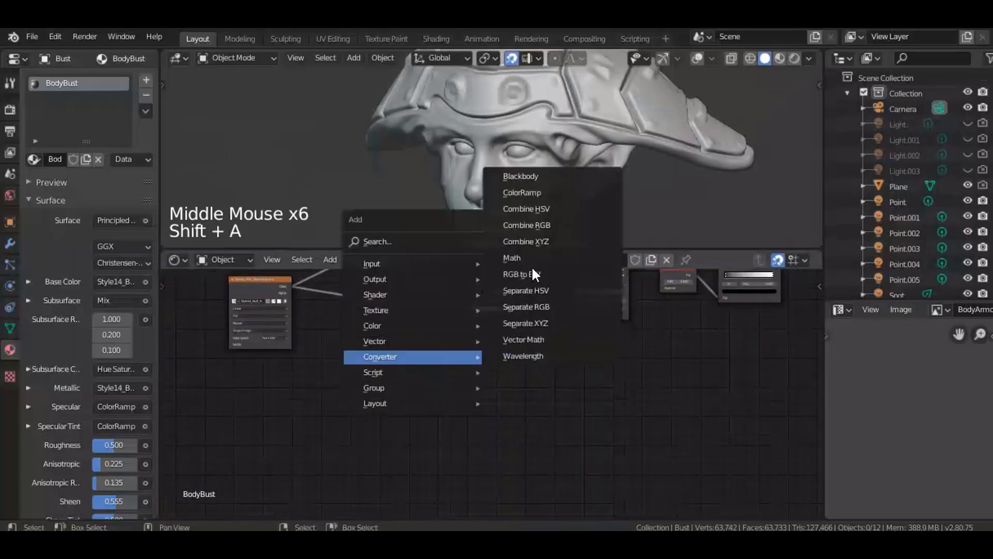
pyautogui.click(522, 192)
pyautogui.click(468, 335)
# Connect the Style14_Bust roughness texture's Color to the Fac of the new ColorRamp.
pyautogui.scroll(5, 408, 351)
pyautogui.moveTo(293, 305)
pyautogui.mouseDown(button='middle')
pyautogui.moveTo(408, 351)
pyautogui.moveTo(297, 310)
pyautogui.mouseUp(button='middle')
pyautogui.moveTo(279, 319); pyautogui.dragTo(536, 465)
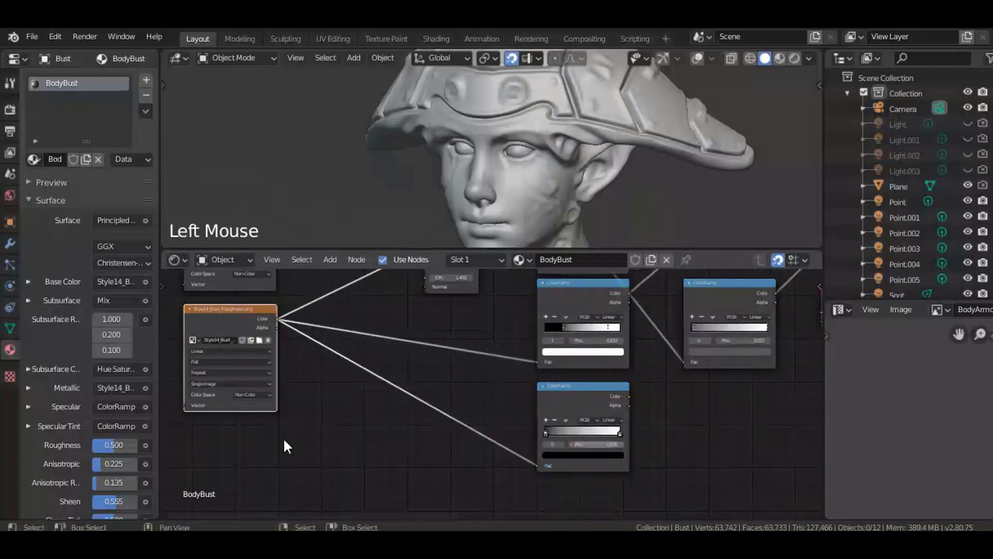
# Preview the roughness ColorRamp through the Emission Viewer with the viewport in Rendered shading.
pyautogui.scroll(-4, 333, 414)
pyautogui.moveTo(284, 443); pyautogui.dragTo(311, 456, button='middle')
pyautogui.scroll(-3, 332, 414)
pyautogui.keyDown('ctrl'); pyautogui.keyDown('shift'); pyautogui.click(309, 456); pyautogui.keyUp('shift'); pyautogui.keyUp('ctrl')
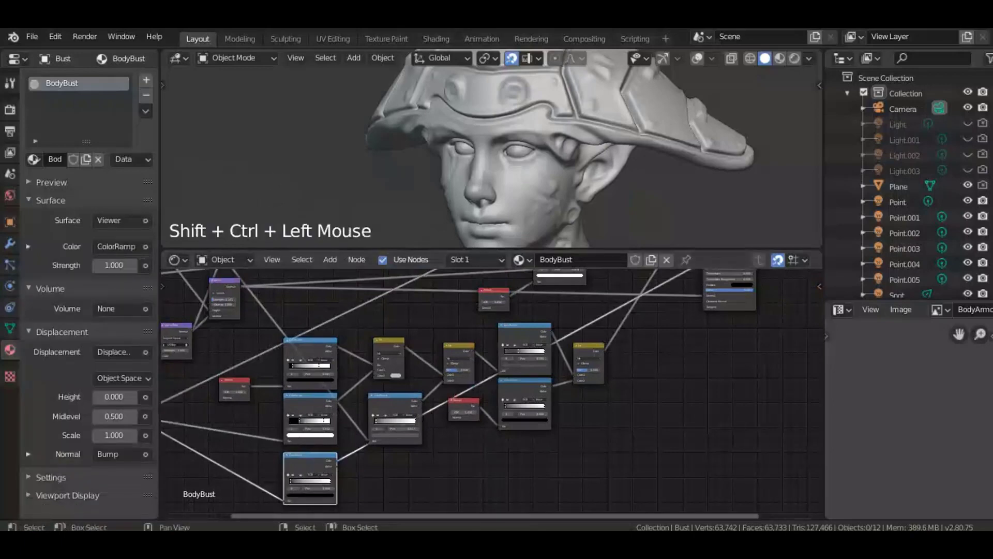
pyautogui.moveTo(393, 378); pyautogui.dragTo(517, 373, button='middle')
pyautogui.press('z')
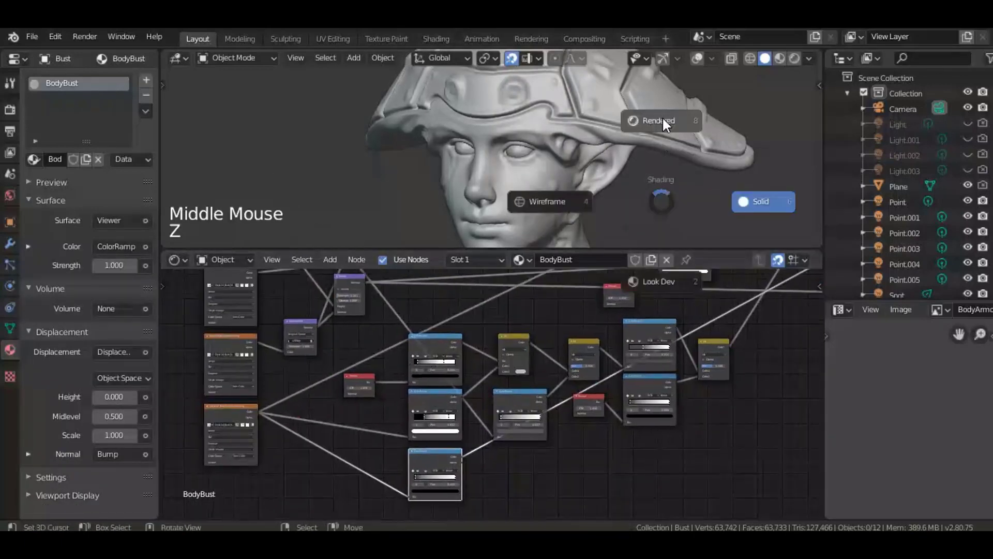
pyautogui.moveTo(520, 423); pyautogui.dragTo(554, 347, button='middle')
# Set the roughness ColorRamp's black stop to about 0.2 and its white stop to position 0.568.
pyautogui.scroll(6, 532, 384)
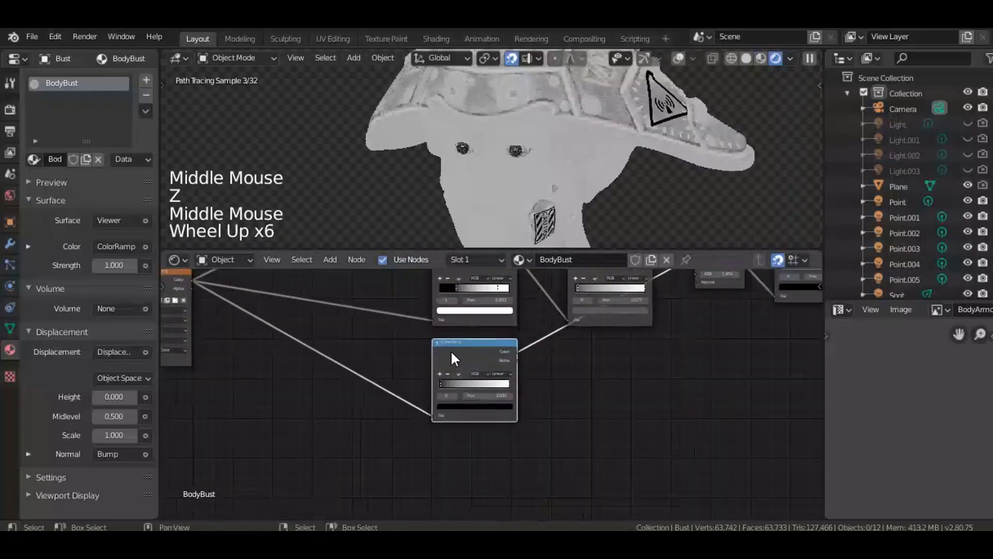
pyautogui.moveTo(454, 355); pyautogui.dragTo(448, 399, button='middle')
pyautogui.scroll(5, 414, 424)
pyautogui.moveTo(402, 417)
pyautogui.mouseDown()
pyautogui.moveTo(427, 418)
pyautogui.moveTo(416, 418)
pyautogui.mouseUp()
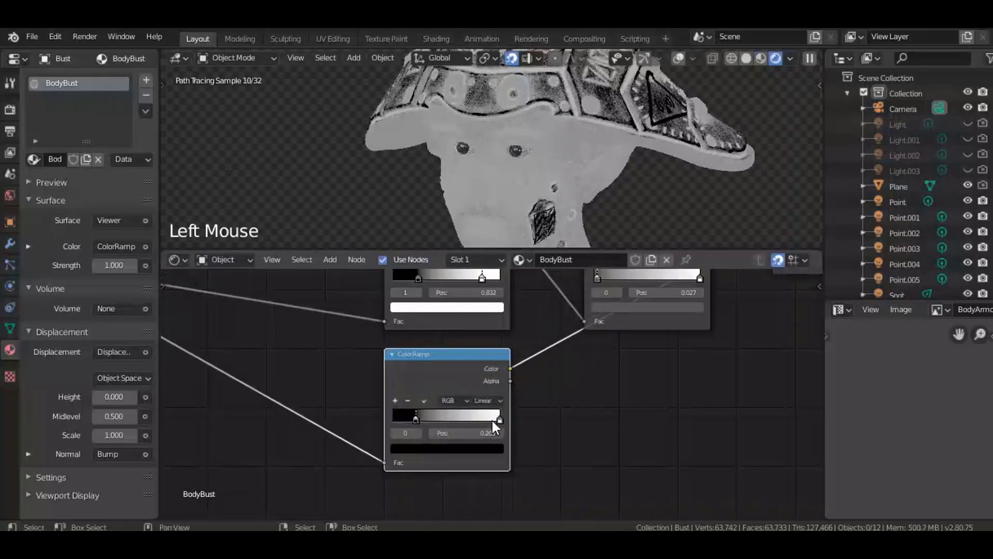
pyautogui.moveTo(480, 418); pyautogui.dragTo(444, 414)
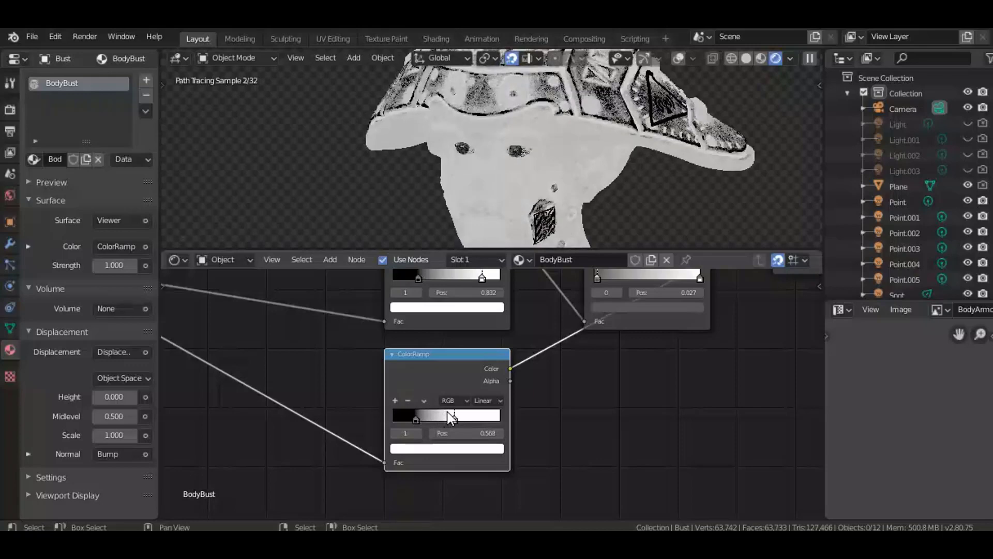
# Switch the viewport back to Solid shading and save the file.
pyautogui.scroll(-14, 448, 412)
pyautogui.moveTo(466, 393)
pyautogui.mouseDown(button='middle')
pyautogui.moveTo(356, 470)
pyautogui.moveTo(319, 465)
pyautogui.mouseUp(button='middle')
pyautogui.hotkey('ctrl', 's')
pyautogui.press('z')
pyautogui.hotkey('ctrl', 's')
pyautogui.scroll(-2, 356, 470)
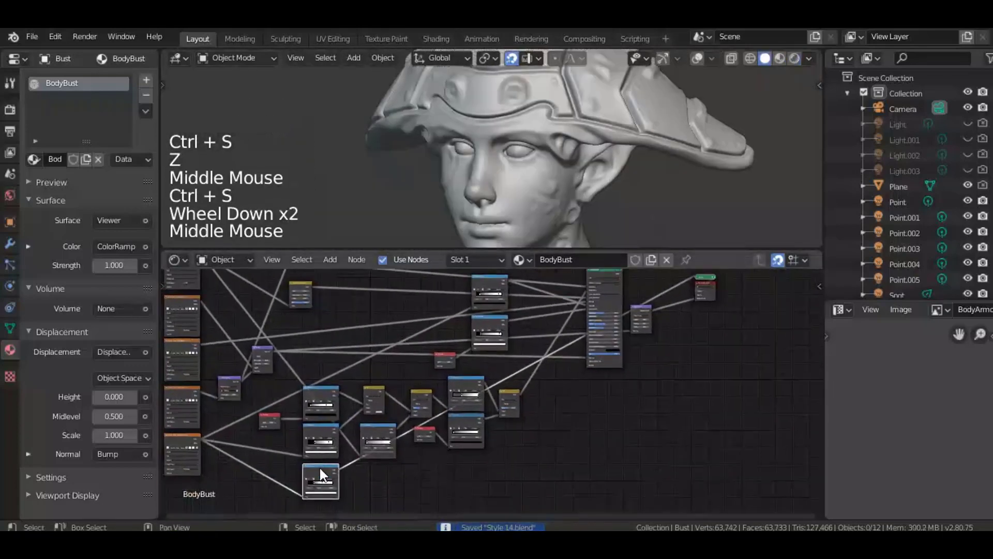
# Move the roughness ColorRamp from below the mask nodes to the space beside the lower Principled BSDF.
pyautogui.moveTo(319, 465); pyautogui.dragTo(531, 334)
pyautogui.scroll(5, 532, 333)
pyautogui.scroll(2, 349, 471)
pyautogui.moveTo(531, 333); pyautogui.dragTo(510, 386, button='middle')
pyautogui.scroll(3, 349, 471)
pyautogui.scroll(7, 532, 369)
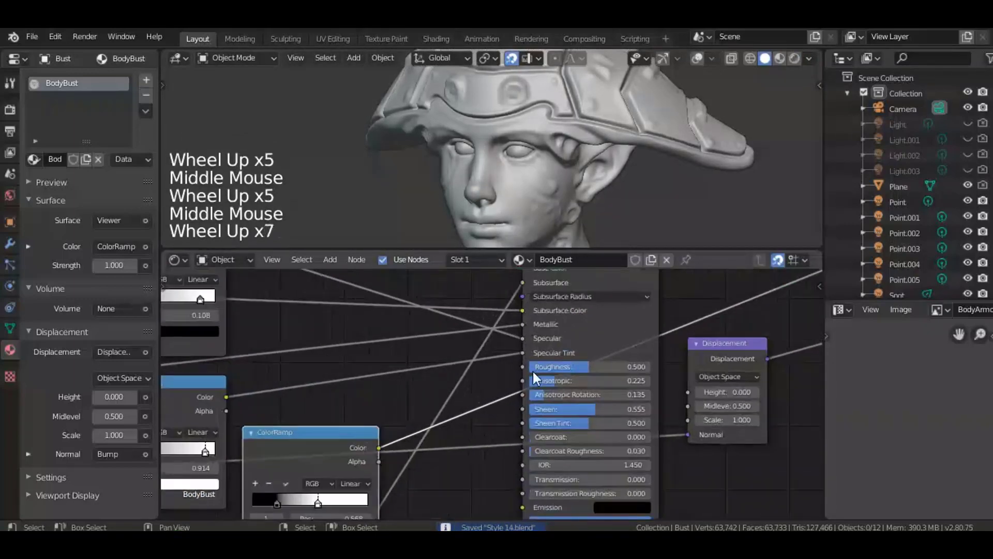
# Link the roughness ColorRamp to the lower Principled BSDF's Roughness input and line up the neighbouring ColorRamps and Fresnel node with it.
pyautogui.click(480, 385)
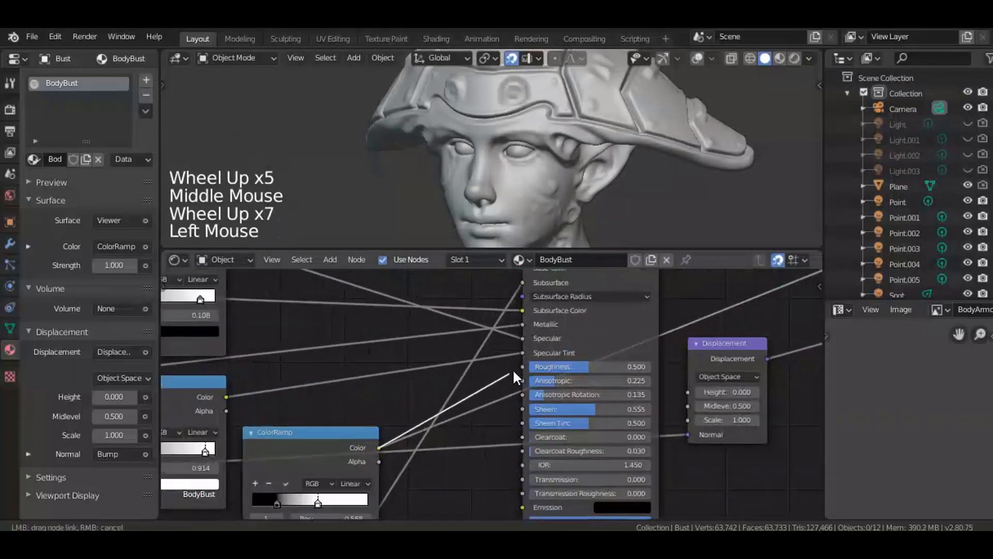
pyautogui.scroll(-8, 517, 366)
pyautogui.scroll(-2, 416, 388)
pyautogui.moveTo(328, 308); pyautogui.dragTo(332, 309, button='middle')
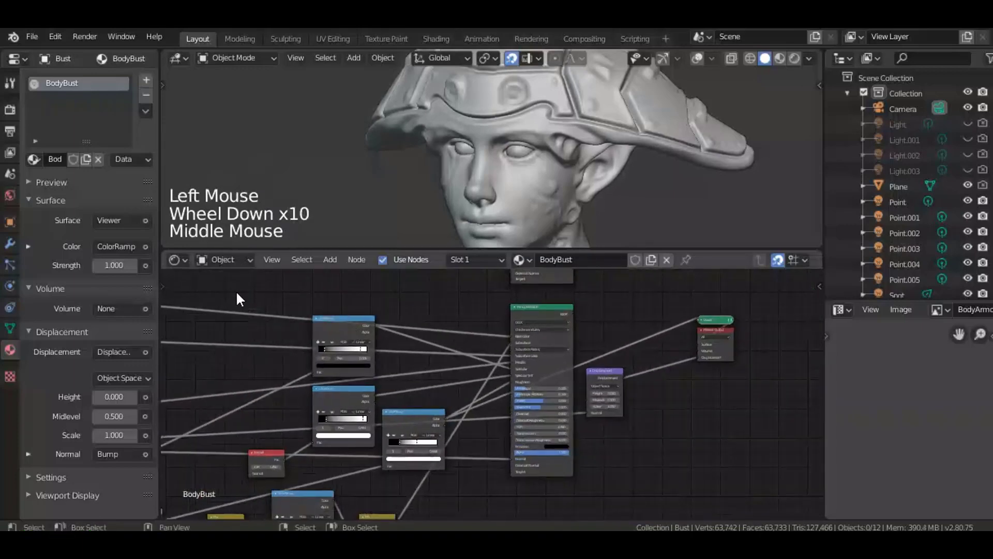
pyautogui.moveTo(236, 290); pyautogui.dragTo(350, 448)
pyautogui.press('g')
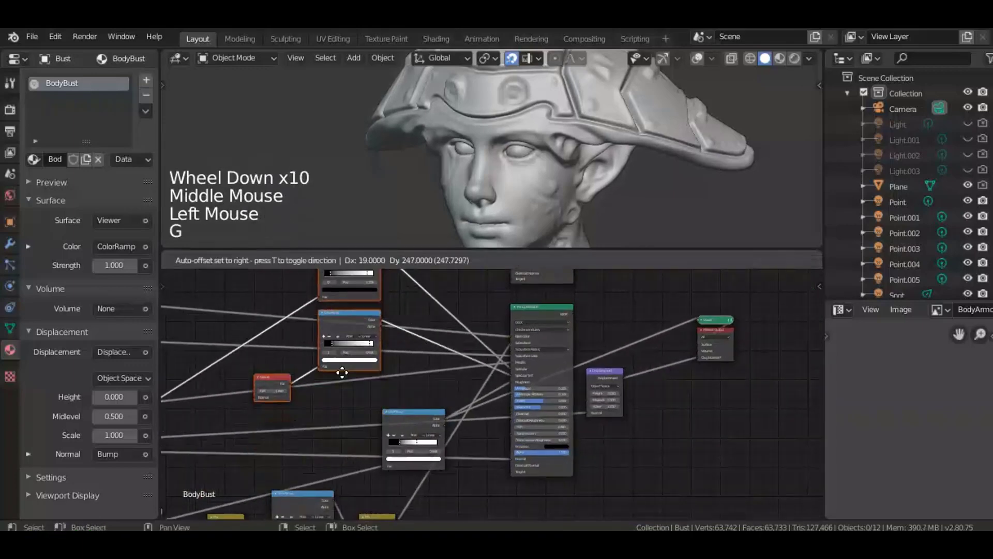
pyautogui.click(325, 408)
pyautogui.click(259, 388)
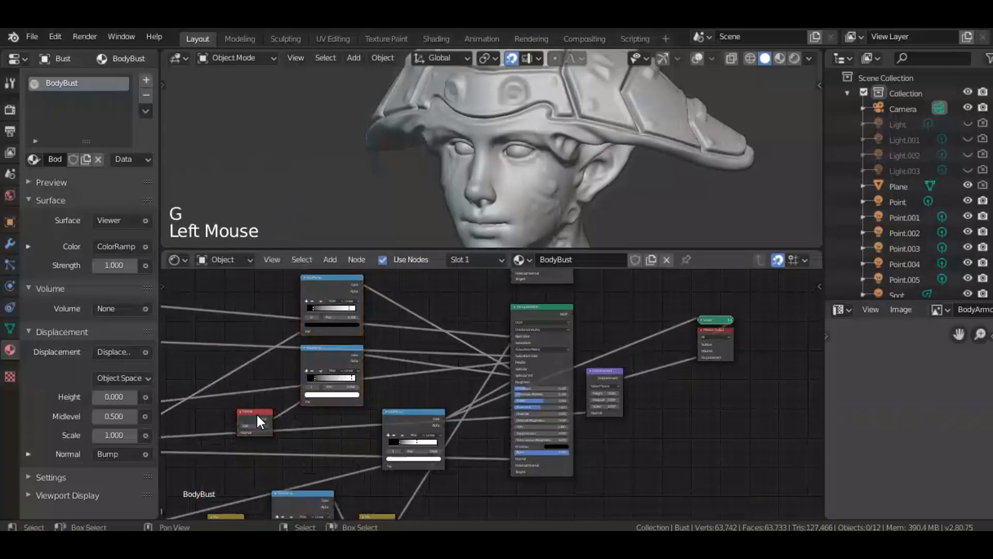
pyautogui.moveTo(257, 415); pyautogui.dragTo(254, 396)
pyautogui.moveTo(405, 419); pyautogui.dragTo(323, 423)
# Preview the lower Principled BSDF by routing it to the Material Output, and check its connected inputs.
pyautogui.moveTo(557, 321); pyautogui.dragTo(596, 439, button='middle')
pyautogui.keyDown('ctrl'); pyautogui.keyDown('shift'); pyautogui.click(549, 362); pyautogui.keyUp('shift'); pyautogui.keyUp('ctrl')
pyautogui.scroll(6, 479, 392)
pyautogui.scroll(5, 522, 378)
pyautogui.scroll(-4, 500, 311)
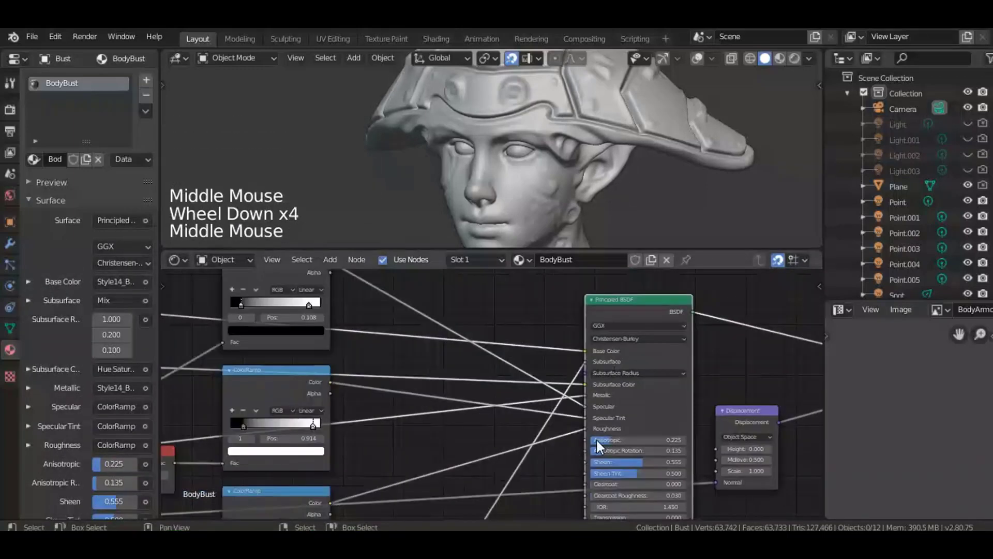
pyautogui.moveTo(605, 328); pyautogui.dragTo(535, 353, button='middle')
# Route the upper Principled BSDF to the Material Output and preview it with the viewport in Rendered shading.
pyautogui.scroll(-6, 535, 352)
pyautogui.moveTo(572, 311); pyautogui.dragTo(464, 380, button='middle')
pyautogui.scroll(-4, 569, 341)
pyautogui.scroll(2, 651, 350)
pyautogui.scroll(-5, 448, 393)
pyautogui.scroll(6, 731, 285)
pyautogui.moveTo(731, 285); pyautogui.dragTo(568, 355, button='middle')
pyautogui.keyDown('ctrl'); pyautogui.keyDown('shift'); pyautogui.click(568, 355); pyautogui.keyUp('shift'); pyautogui.keyUp('ctrl')
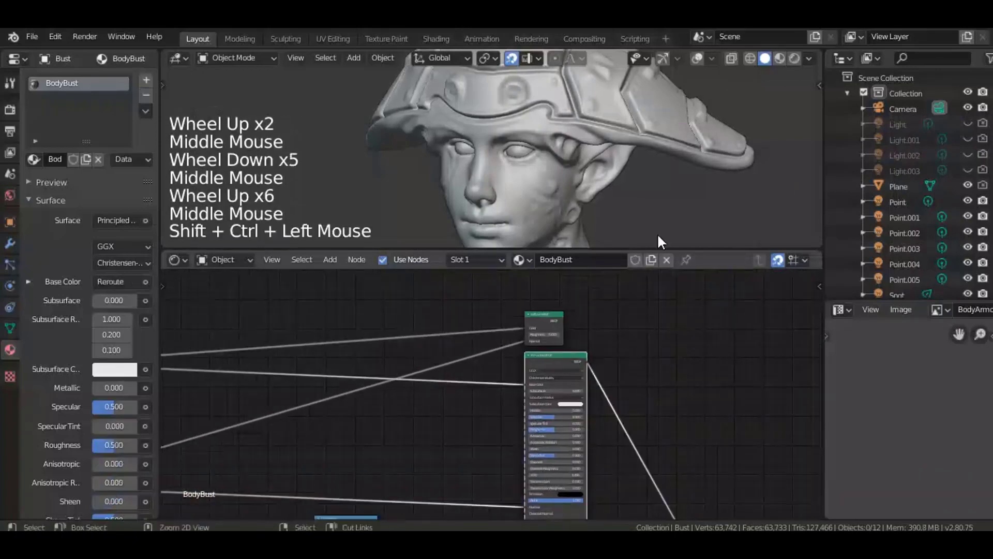
pyautogui.moveTo(643, 370); pyautogui.dragTo(494, 332, button='middle')
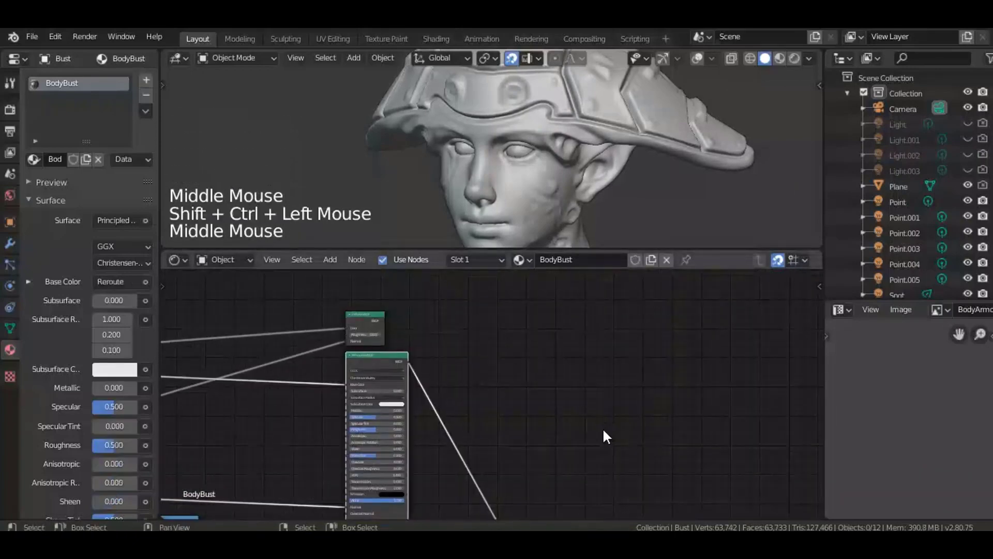
pyautogui.press('z')
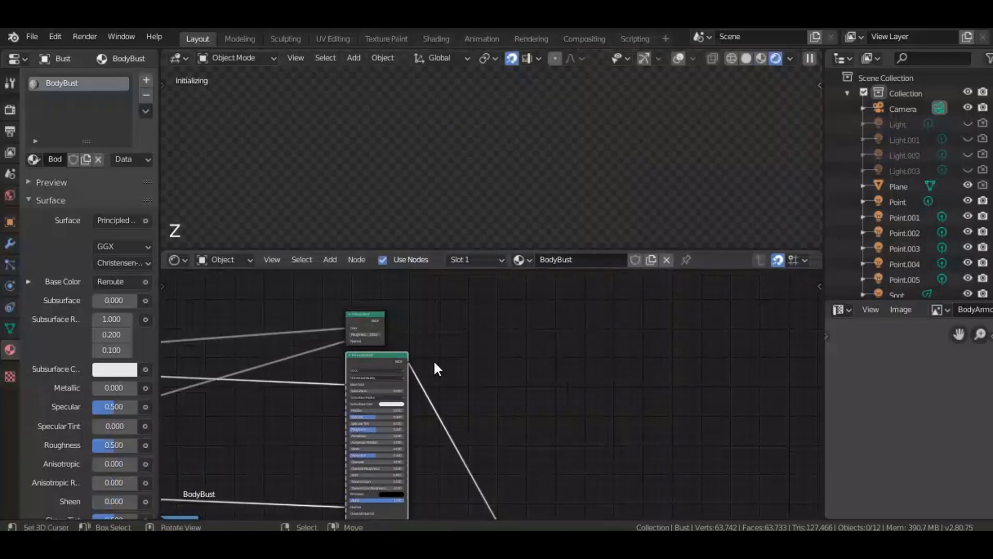
# Set the upper Principled BSDF's Specular to 0.685.
pyautogui.moveTo(564, 346); pyautogui.dragTo(439, 381, button='middle')
pyautogui.scroll(5, 439, 381)
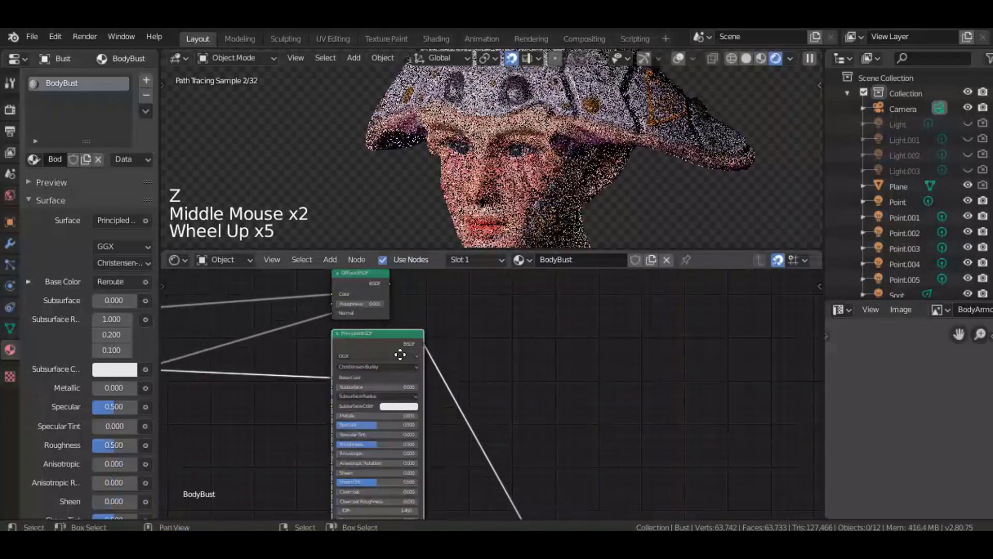
pyautogui.scroll(3, 504, 415)
pyautogui.moveTo(402, 350); pyautogui.dragTo(473, 417, button='middle')
pyautogui.scroll(1, 505, 414)
pyautogui.scroll(5, 422, 439)
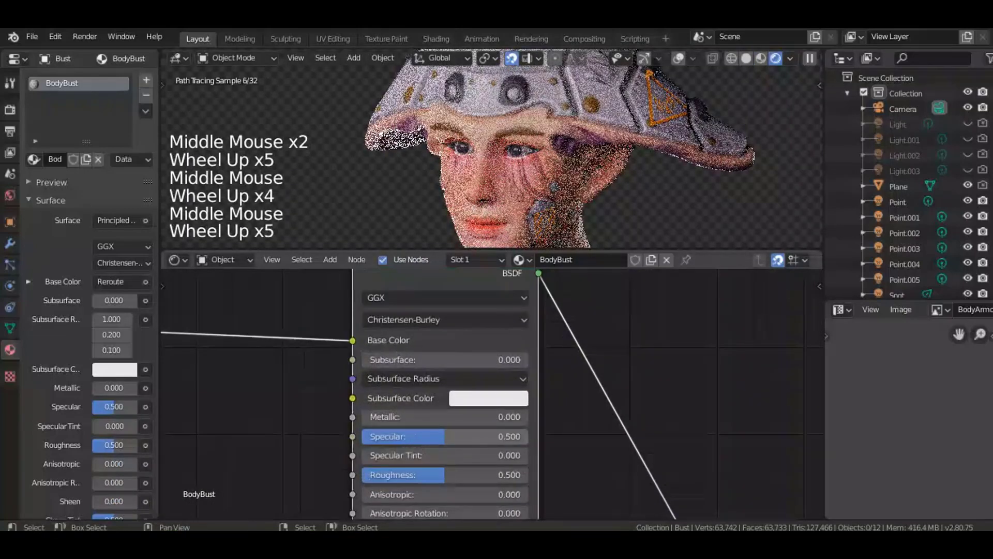
pyautogui.moveTo(423, 436); pyautogui.dragTo(452, 436)
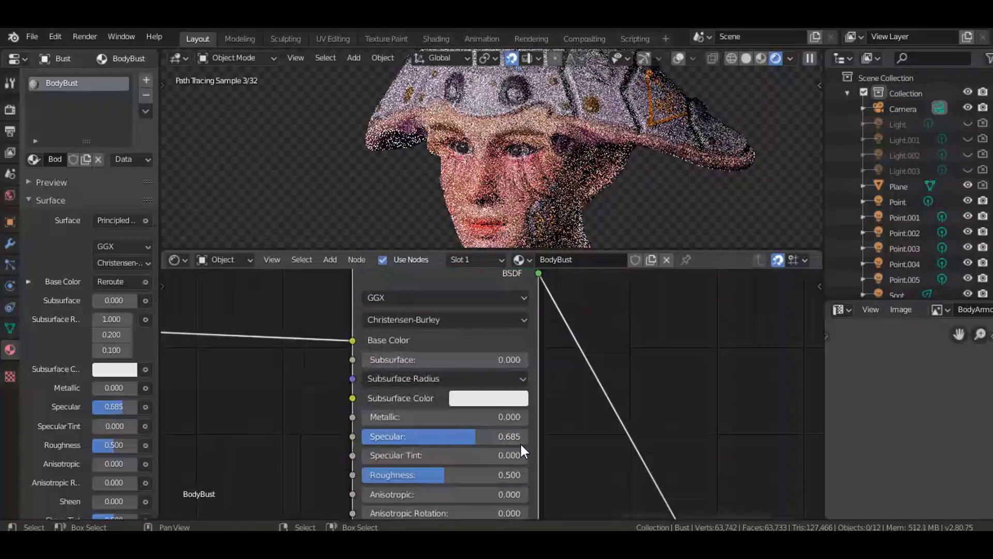
# Add a Mix Shader node in the empty space beside the Diffuse BSDF and upper Principled BSDF outputs.
pyautogui.scroll(-5, 607, 365)
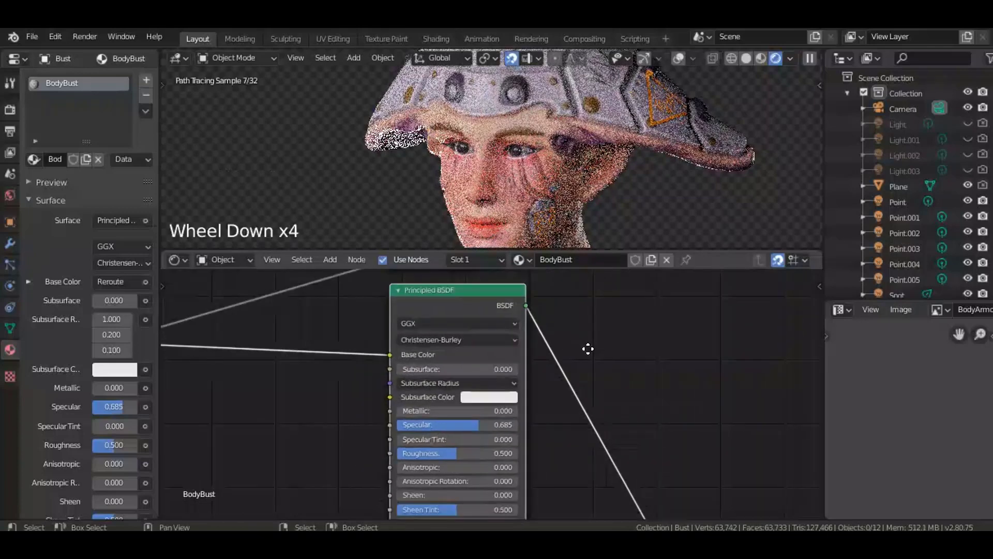
pyautogui.moveTo(588, 349); pyautogui.dragTo(548, 385, button='middle')
pyautogui.moveTo(563, 339); pyautogui.dragTo(533, 356, button='middle')
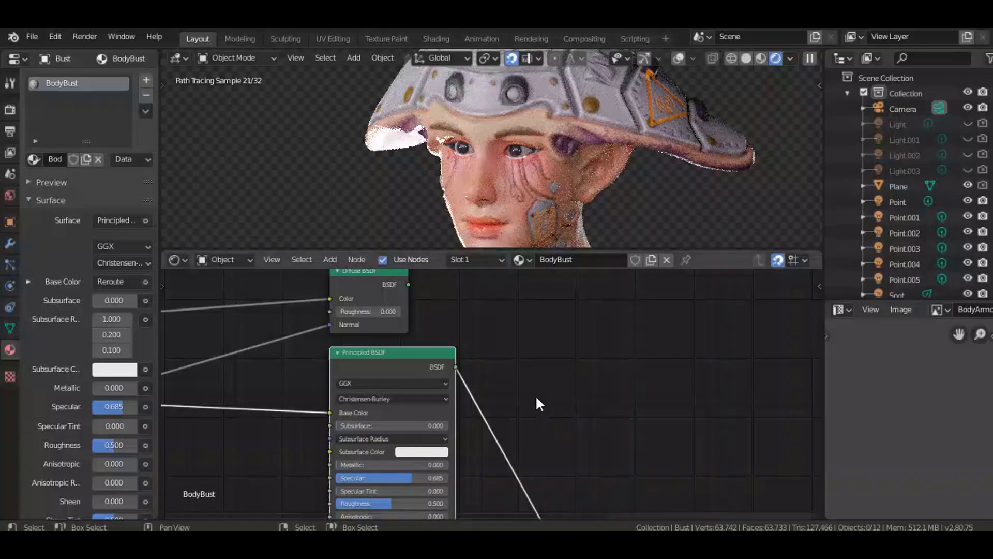
pyautogui.moveTo(538, 401); pyautogui.dragTo(526, 365, button='middle')
pyautogui.hotkey('shift', 'a')
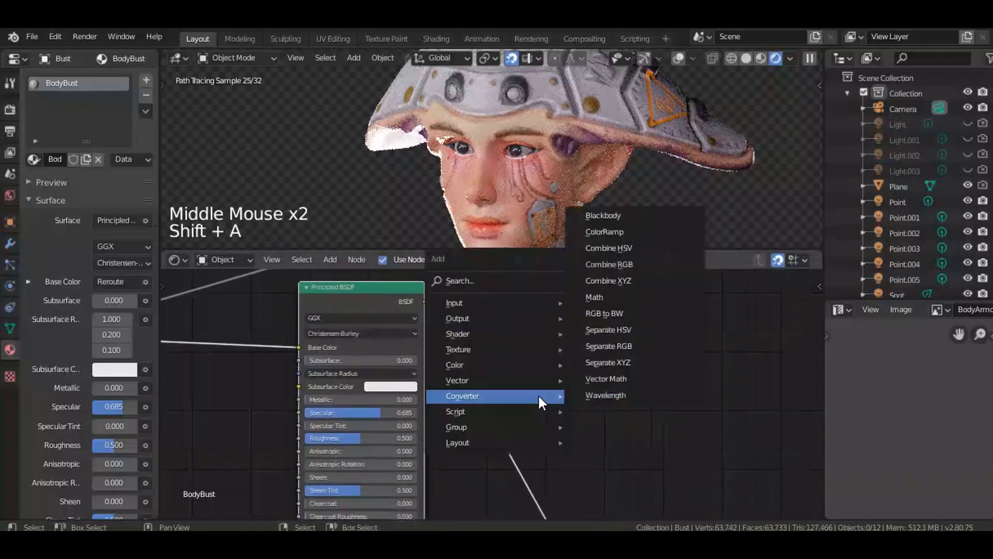
pyautogui.moveTo(466, 365)
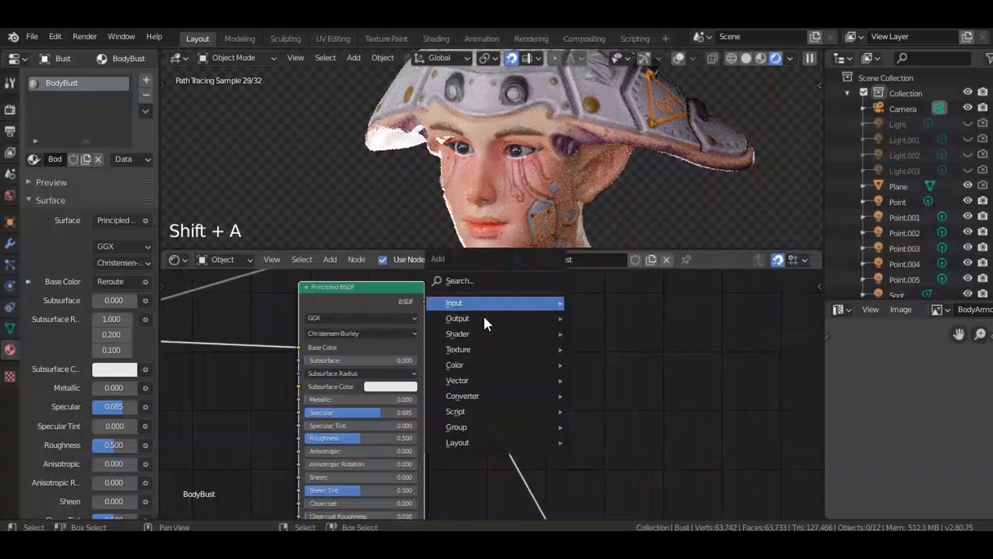
pyautogui.moveTo(477, 333)
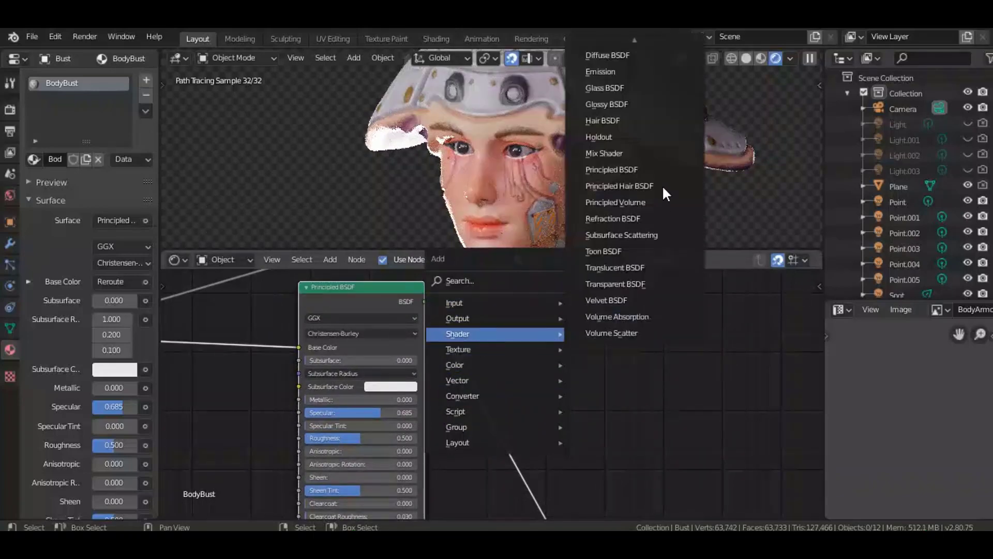
pyautogui.click(651, 151)
pyautogui.click(529, 310)
pyautogui.moveTo(471, 417); pyautogui.dragTo(460, 500, button='middle')
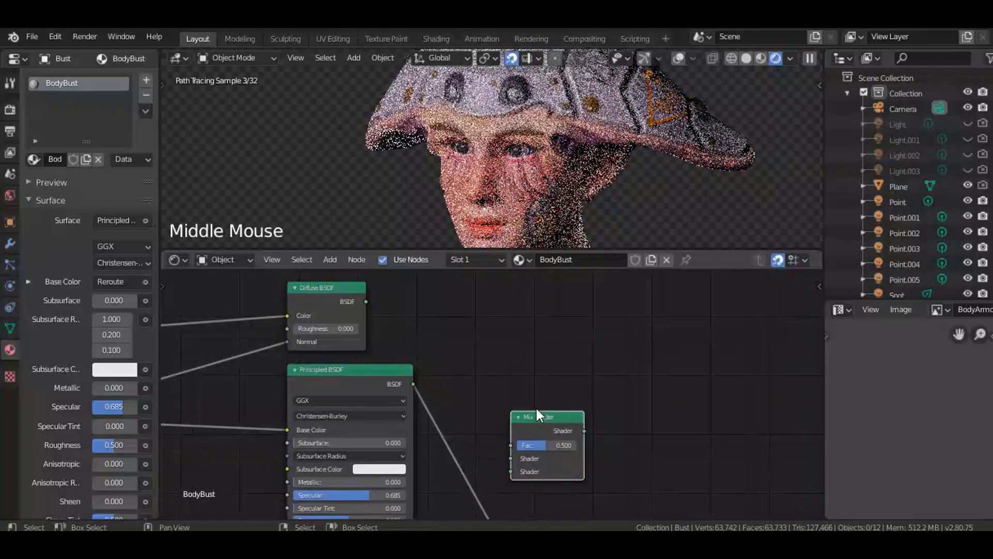
pyautogui.moveTo(537, 414); pyautogui.dragTo(549, 356)
# Feed the Diffuse BSDF and upper Principled BSDF into the Mix Shader, and route the mix to the Material Output.
pyautogui.moveTo(366, 301); pyautogui.dragTo(522, 400)
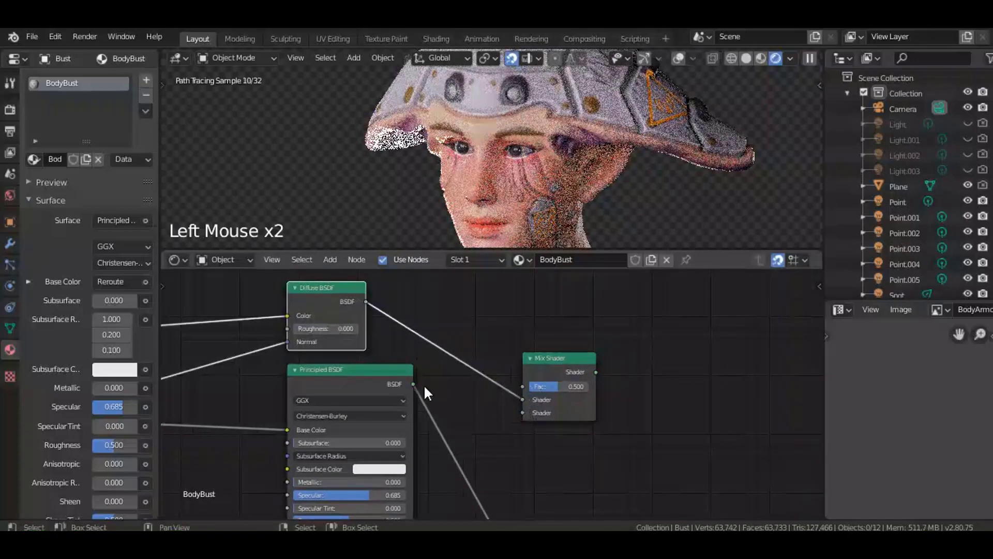
pyautogui.moveTo(414, 383); pyautogui.dragTo(523, 412)
pyautogui.keyDown('ctrl'); pyautogui.keyDown('shift'); pyautogui.click(573, 358); pyautogui.keyUp('shift'); pyautogui.keyUp('ctrl')
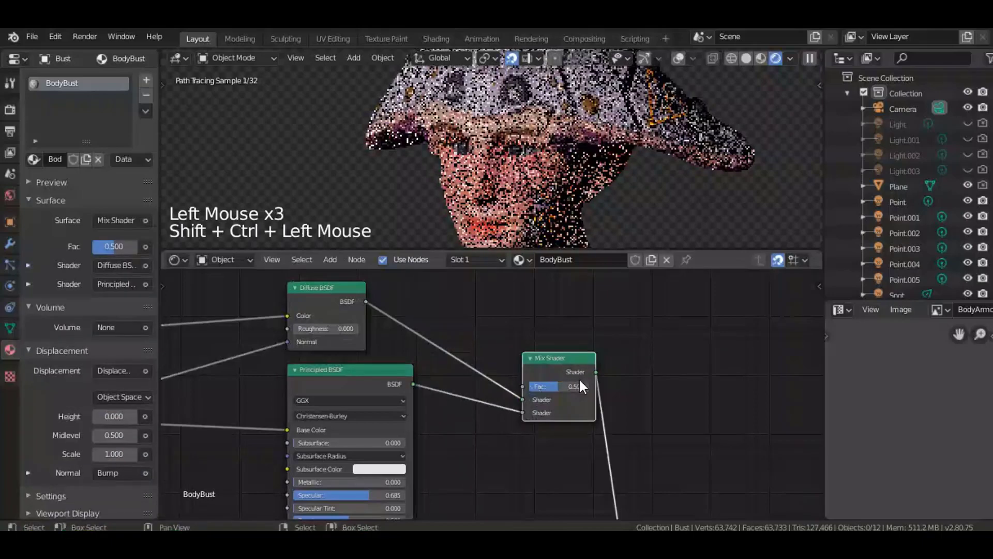
# Save the file and return the viewport to Solid shading.
pyautogui.hotkey('ctrl', 's')
pyautogui.moveTo(421, 474); pyautogui.dragTo(483, 412, button='middle')
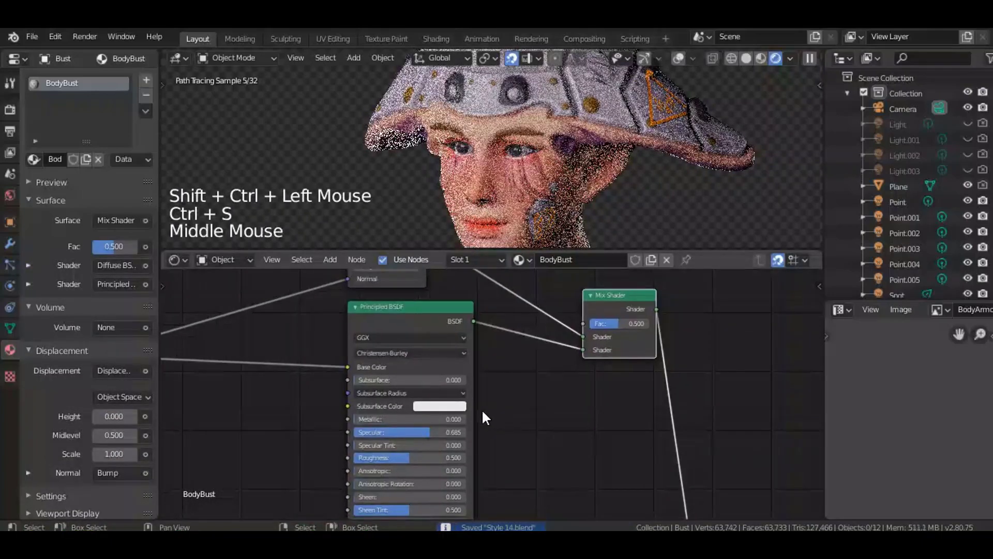
pyautogui.scroll(1, 482, 411)
pyautogui.moveTo(510, 428); pyautogui.dragTo(551, 397, button='middle')
pyautogui.press('z')
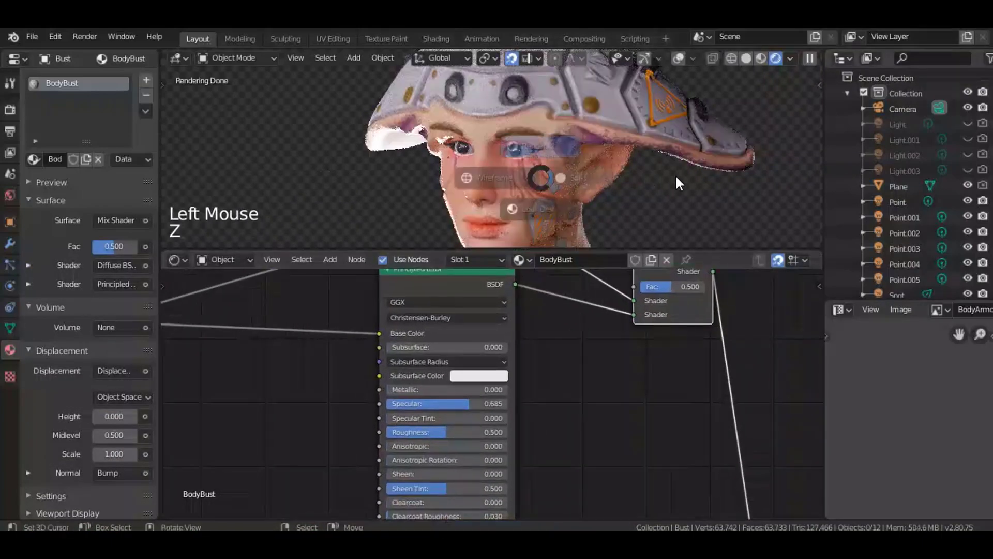
pyautogui.click(676, 182)
# Examine the shader node layout and the upper Principled BSDF's unconnected inputs.
pyautogui.scroll(-7, 494, 361)
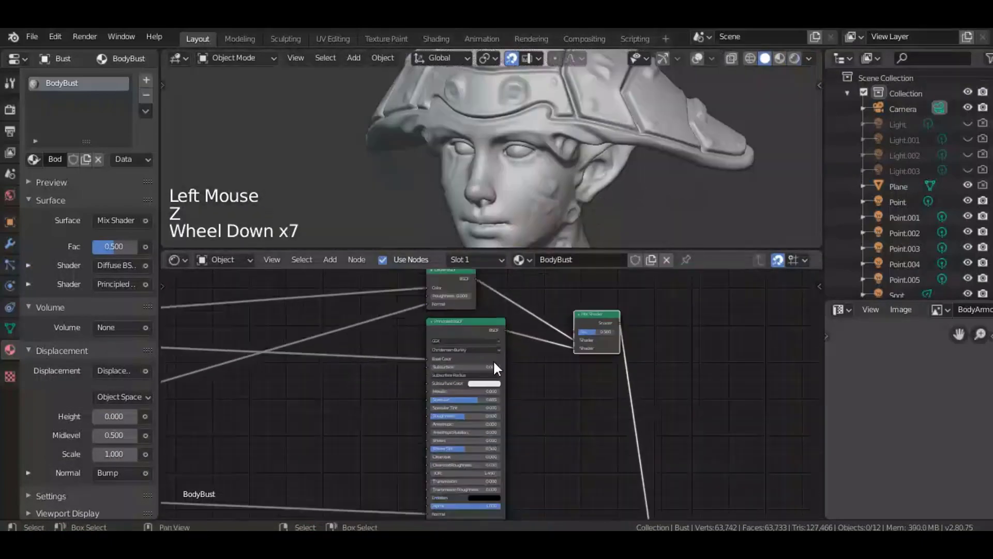
pyautogui.moveTo(494, 369); pyautogui.dragTo(461, 396, button='middle')
pyautogui.scroll(-5, 564, 390)
pyautogui.scroll(-2, 496, 402)
pyautogui.scroll(1, 517, 381)
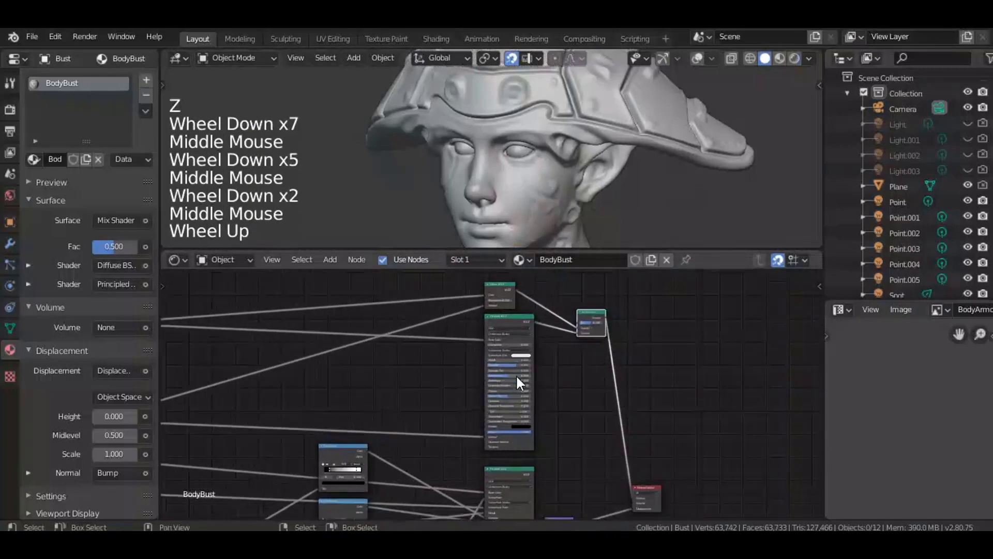
pyautogui.scroll(8, 516, 378)
pyautogui.moveTo(516, 340); pyautogui.dragTo(458, 380, button='middle')
pyautogui.scroll(5, 450, 386)
pyautogui.scroll(1, 464, 314)
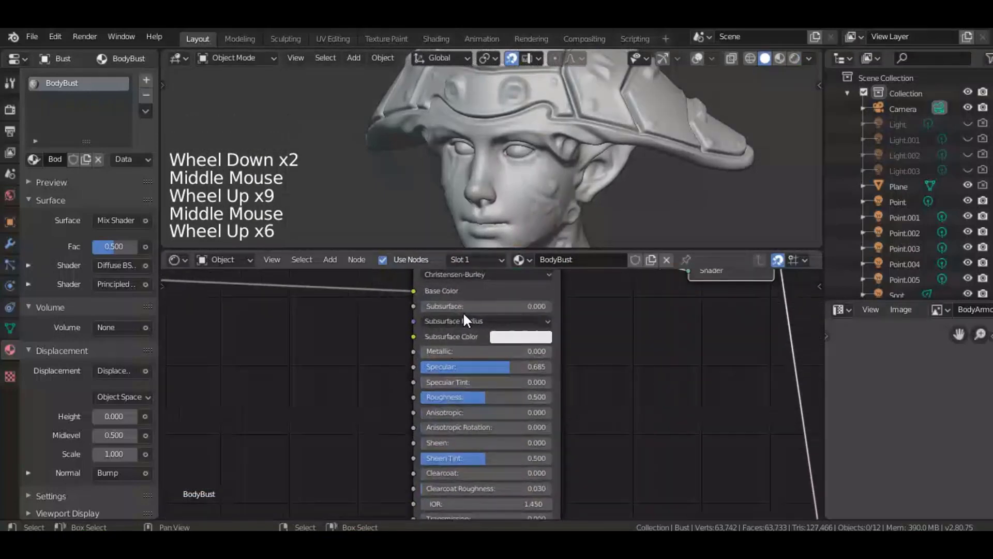
# Add a Reroute node beside the Style14_Bust_Roughness.png texture node.
pyautogui.scroll(-8, 310, 448)
pyautogui.moveTo(310, 448); pyautogui.dragTo(420, 401, button='middle')
pyautogui.scroll(-8, 505, 332)
pyautogui.scroll(7, 369, 378)
pyautogui.moveTo(369, 379); pyautogui.dragTo(514, 411, button='middle')
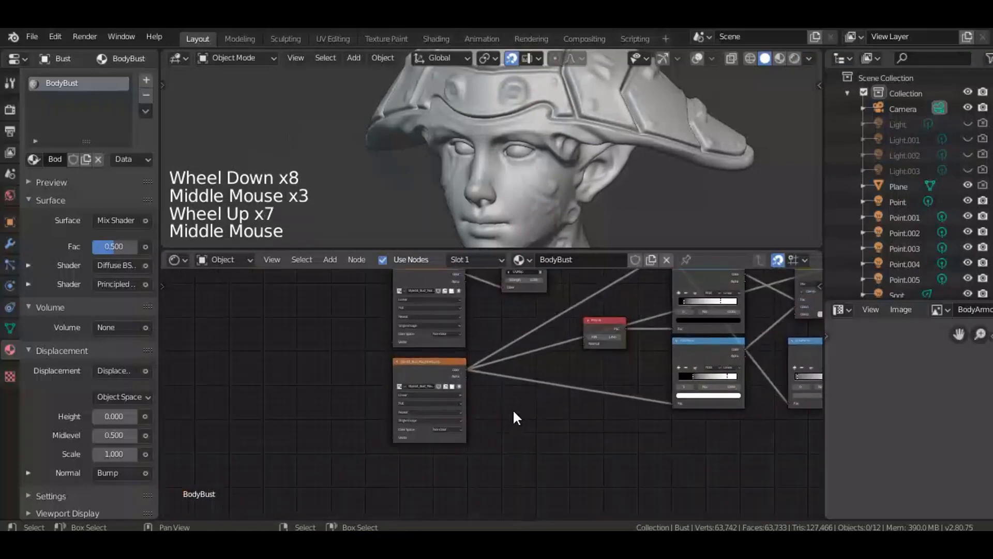
pyautogui.scroll(8, 513, 414)
pyautogui.hotkey('shift', 'a')
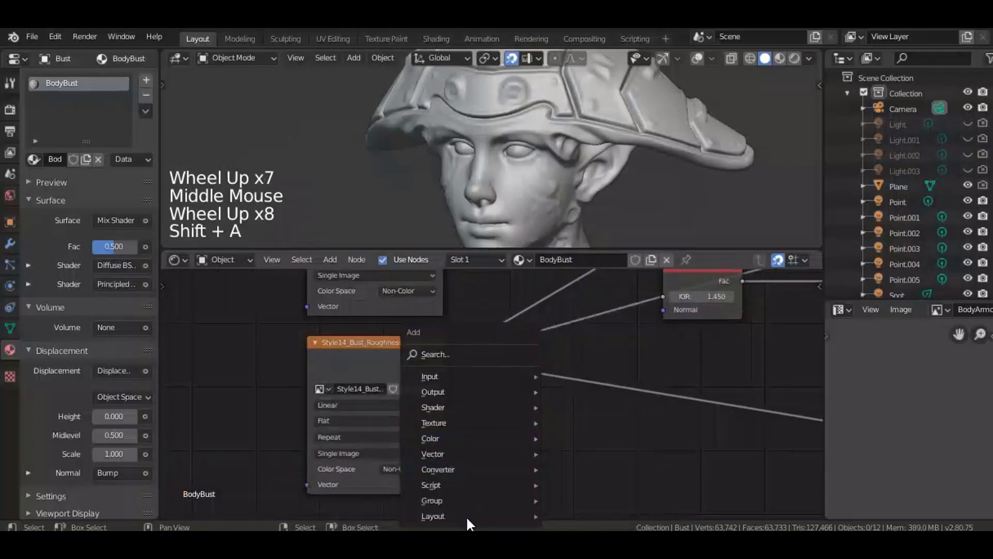
pyautogui.moveTo(467, 516)
pyautogui.click(559, 517)
pyautogui.click(488, 400)
# Connect the Color output of the Style14_Bust_Roughness.png texture to the new Reroute.
pyautogui.scroll(3, 455, 385)
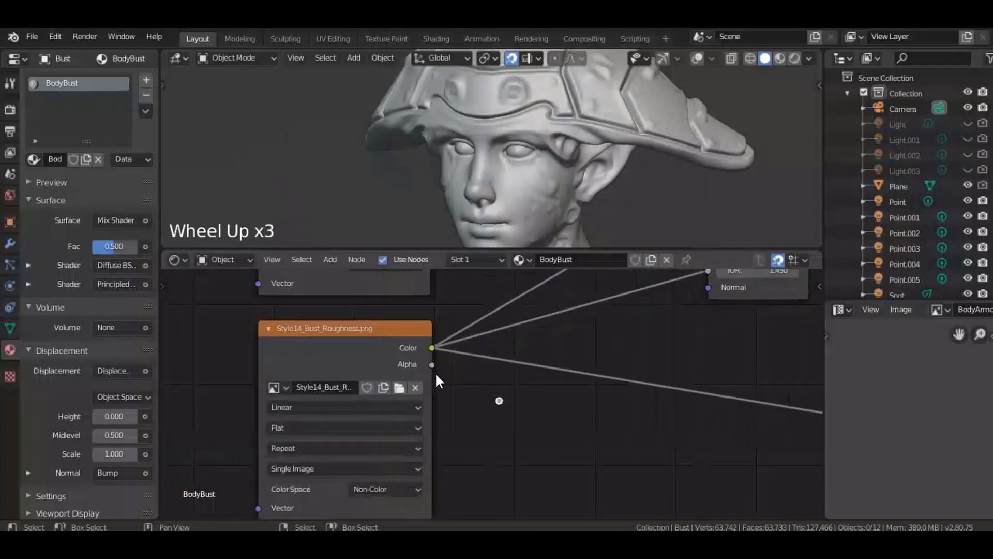
pyautogui.scroll(1, 432, 362)
pyautogui.moveTo(428, 344); pyautogui.dragTo(498, 403)
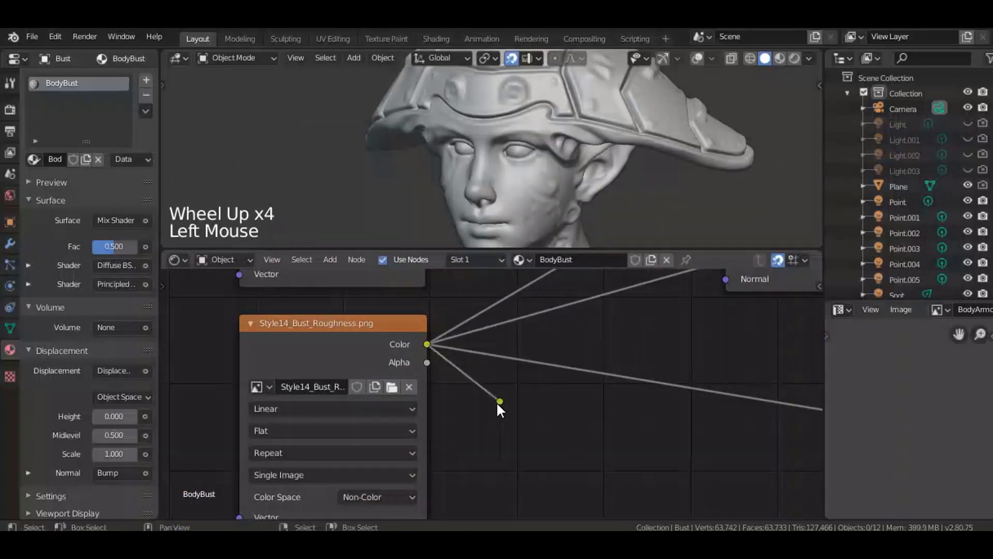
pyautogui.click(499, 401)
# Move the Reroute across the node tree to the input side of the upper Principled BSDF, near its Roughness input.
pyautogui.scroll(-8, 569, 393)
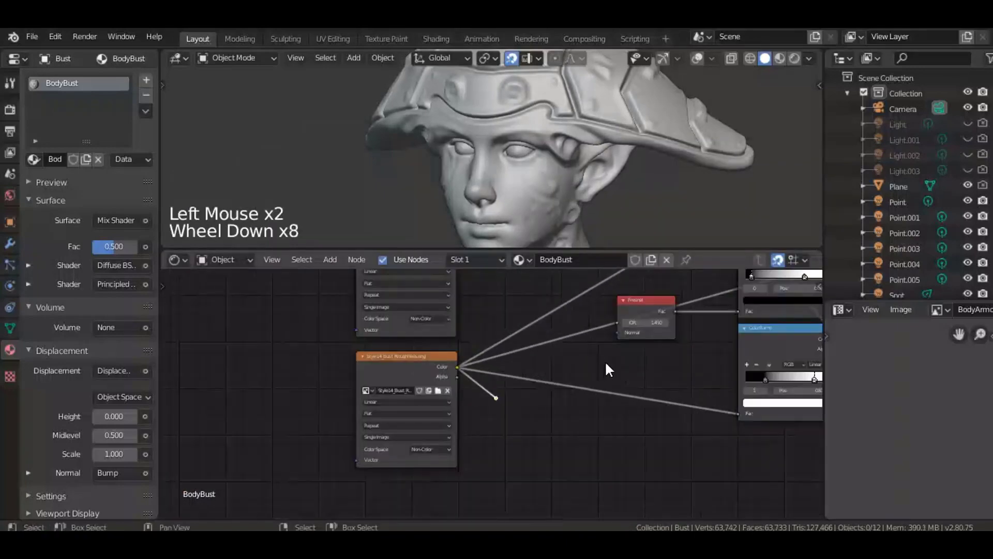
pyautogui.scroll(-6, 609, 369)
pyautogui.moveTo(609, 369); pyautogui.dragTo(345, 436, button='middle')
pyautogui.scroll(-5, 541, 380)
pyautogui.moveTo(561, 346); pyautogui.dragTo(572, 374, button='middle')
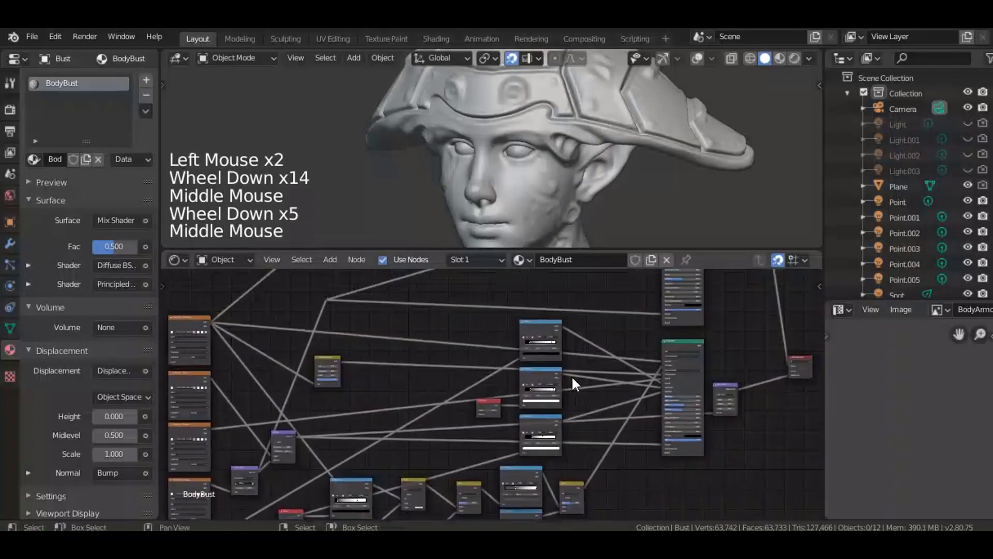
pyautogui.press('g')
pyautogui.moveTo(497, 337); pyautogui.dragTo(434, 422, button='middle')
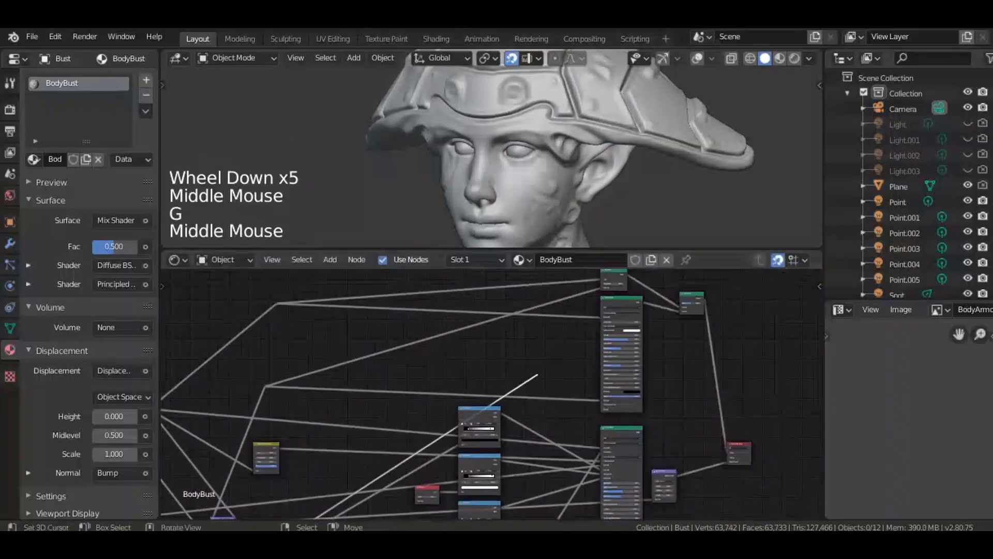
pyautogui.scroll(5, 598, 335)
pyautogui.scroll(5, 471, 412)
pyautogui.moveTo(598, 334); pyautogui.dragTo(558, 374, button='middle')
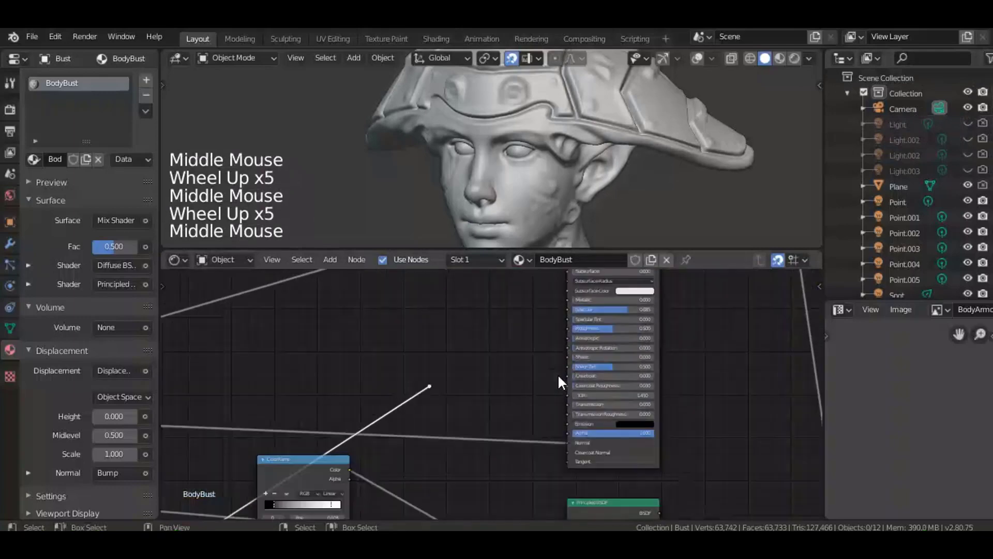
pyautogui.scroll(4, 499, 395)
pyautogui.moveTo(499, 394); pyautogui.dragTo(461, 452, button='middle')
pyautogui.press('g')
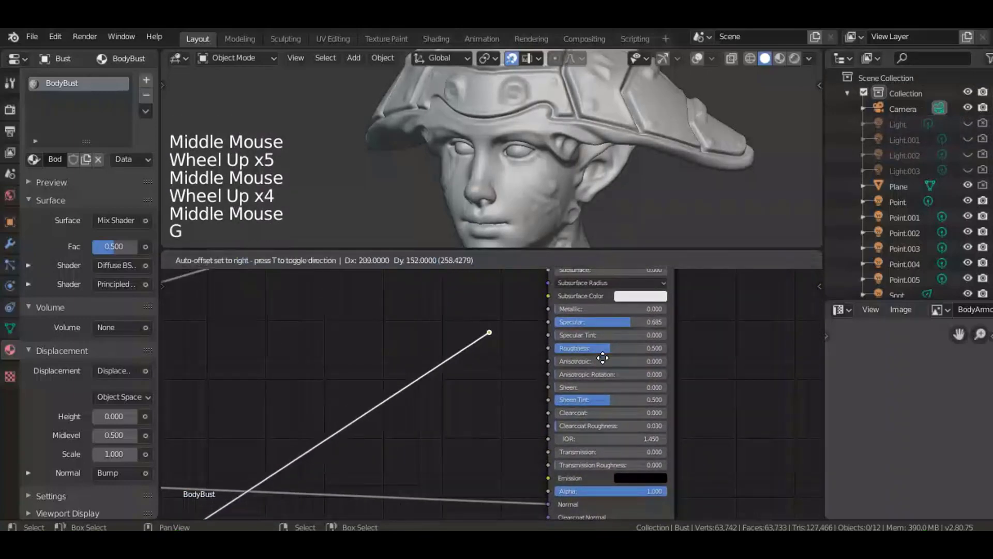
pyautogui.click(614, 381)
# Link the Reroute to the upper Principled BSDF's Roughness and preview the result in Rendered shading.
pyautogui.moveTo(501, 355); pyautogui.dragTo(551, 347)
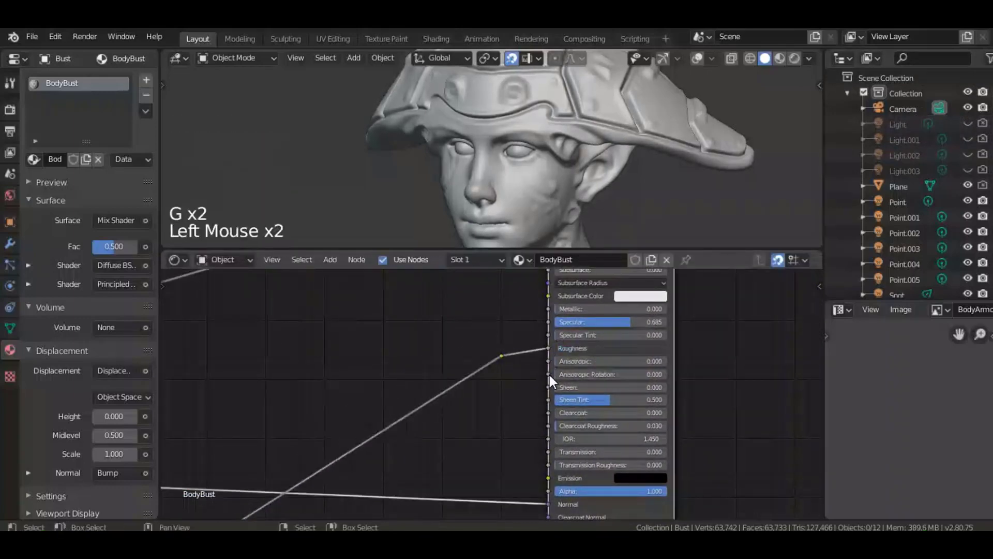
pyautogui.moveTo(549, 375); pyautogui.dragTo(541, 353, button='middle')
pyautogui.press('z')
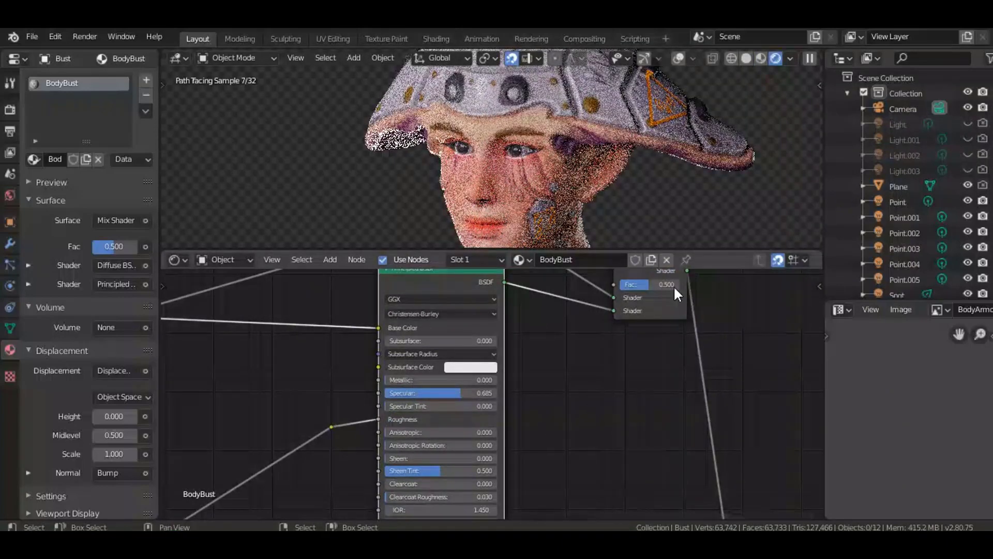
# Link the Reroute carrying the roughness texture, beside the upper Principled BSDF, to the Fac input of the Mix Shader.
pyautogui.moveTo(615, 350); pyautogui.dragTo(613, 387, button='middle')
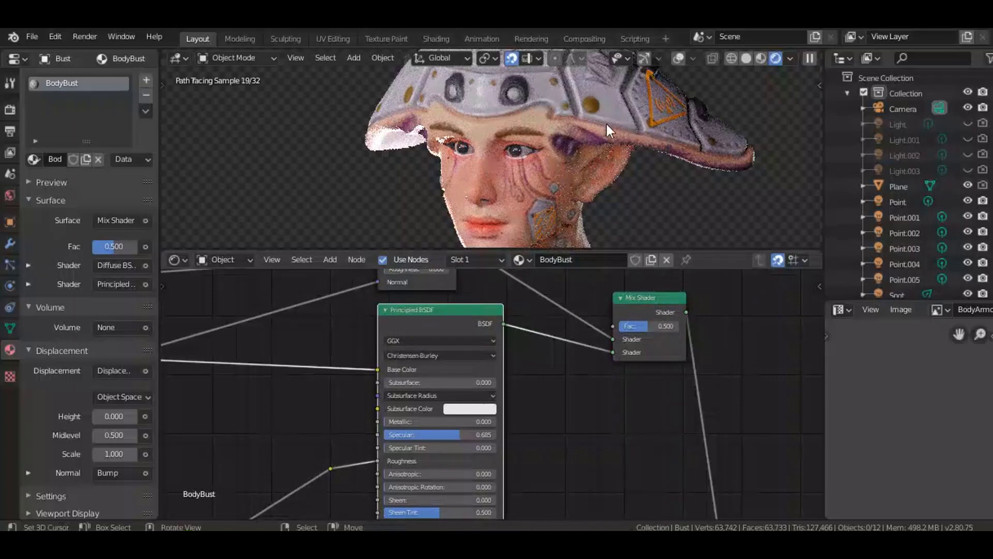
pyautogui.moveTo(507, 371)
pyautogui.mouseDown(button='middle')
pyautogui.moveTo(579, 310)
pyautogui.moveTo(572, 316)
pyautogui.mouseUp(button='middle')
pyautogui.moveTo(476, 368); pyautogui.dragTo(535, 364, button='middle')
pyautogui.scroll(3, 535, 364)
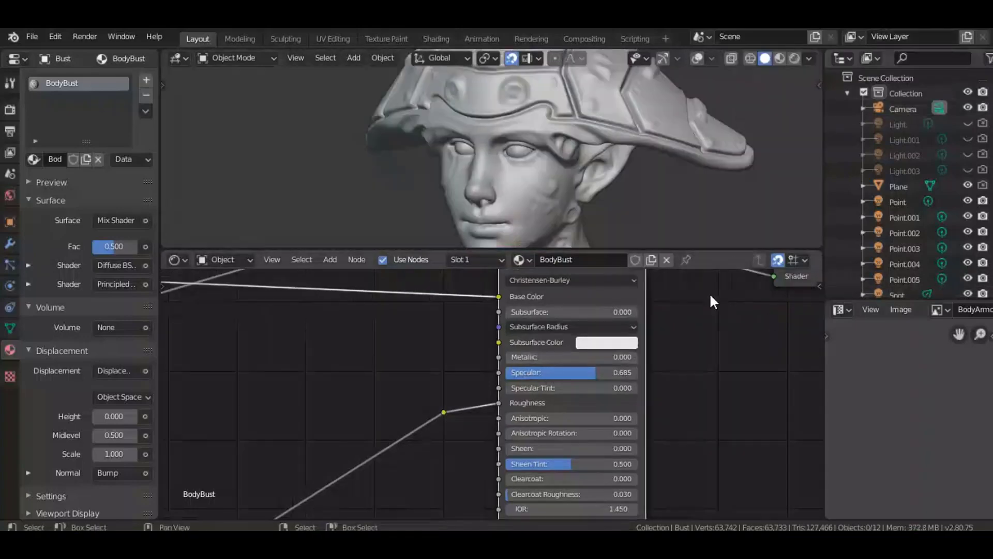
pyautogui.scroll(-5, 709, 293)
pyautogui.moveTo(556, 397)
pyautogui.mouseDown(button='middle')
pyautogui.moveTo(608, 412)
pyautogui.moveTo(647, 349)
pyautogui.mouseUp(button='middle')
pyautogui.scroll(5, 527, 392)
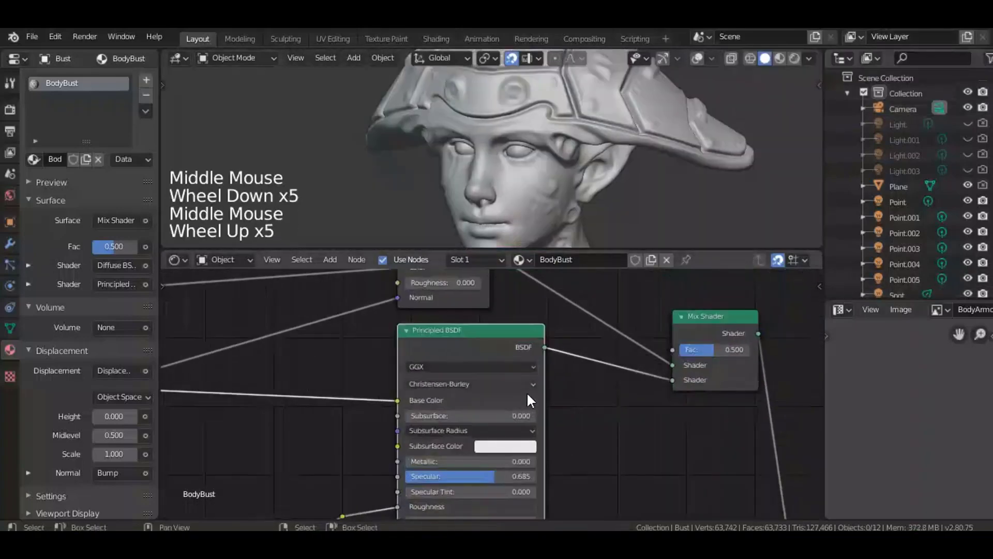
pyautogui.scroll(-8, 489, 455)
pyautogui.moveTo(490, 455)
pyautogui.mouseDown(button='middle')
pyautogui.moveTo(550, 380)
pyautogui.moveTo(453, 460)
pyautogui.moveTo(483, 442)
pyautogui.mouseUp(button='middle')
pyautogui.scroll(-4, 550, 380)
pyautogui.scroll(2, 453, 459)
pyautogui.scroll(-2, 454, 459)
pyautogui.scroll(6, 483, 443)
pyautogui.moveTo(466, 442); pyautogui.dragTo(646, 343)
pyautogui.moveTo(649, 342); pyautogui.dragTo(673, 337)
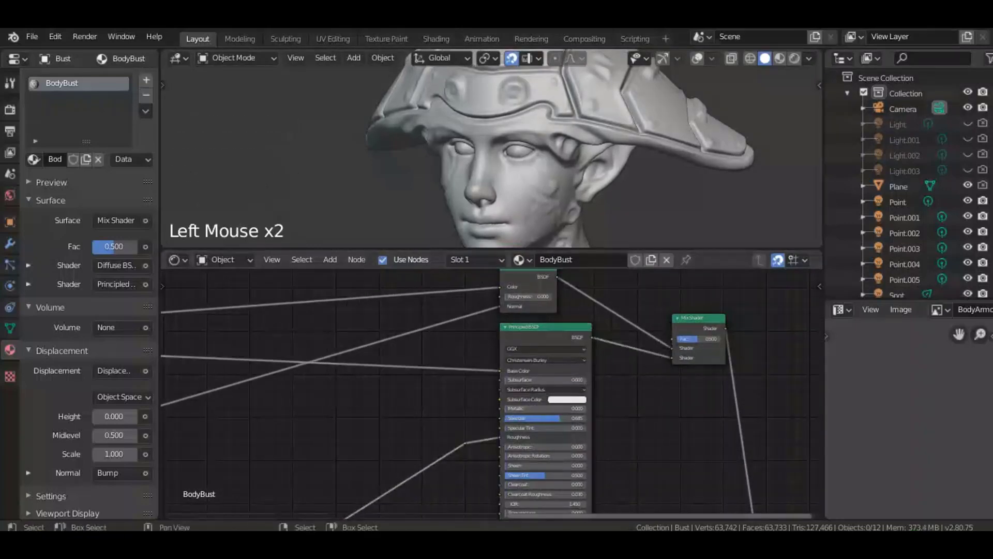
pyautogui.scroll(5, 457, 445)
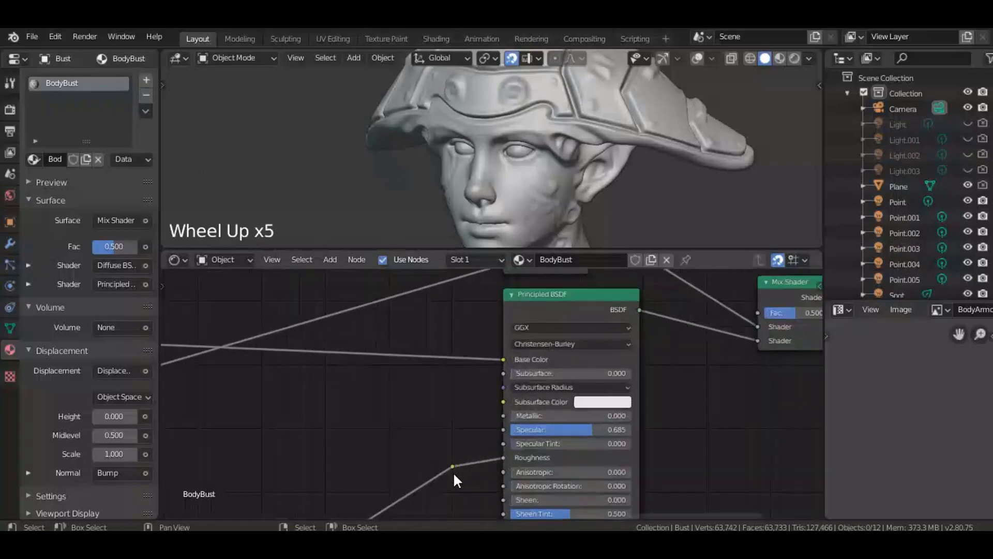
pyautogui.moveTo(452, 465); pyautogui.dragTo(759, 313)
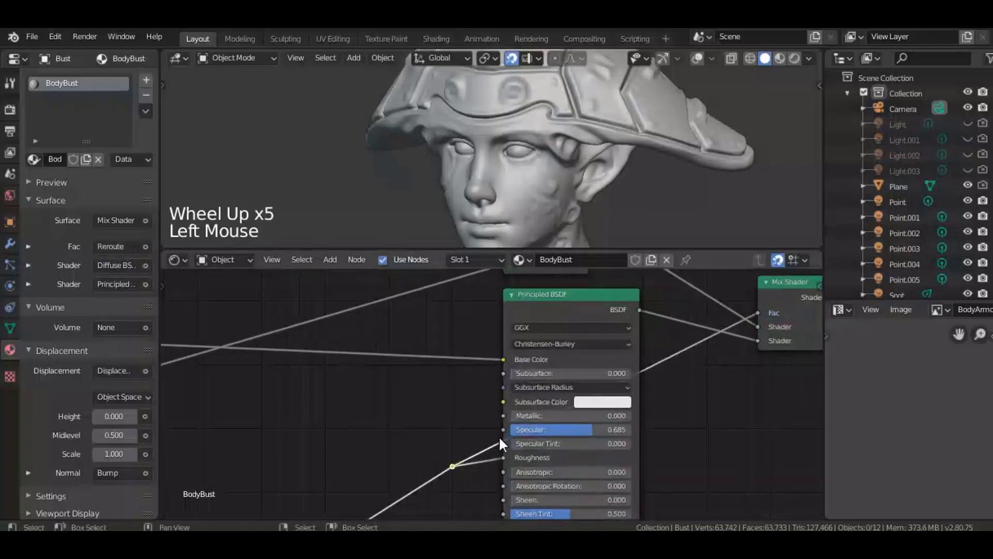
# Examine the overall BodyBust node tree and how the roughness link runs through the ColorRamps and shaders to the Mix Shader.
pyautogui.scroll(-6, 499, 436)
pyautogui.moveTo(498, 436); pyautogui.dragTo(461, 381, button='middle')
pyautogui.scroll(-6, 404, 436)
pyautogui.scroll(-1, 404, 435)
pyautogui.moveTo(404, 436); pyautogui.dragTo(483, 417, button='middle')
pyautogui.middleClick(456, 408)
pyautogui.scroll(-7, 517, 404)
pyautogui.moveTo(551, 392); pyautogui.dragTo(501, 413, button='middle')
pyautogui.scroll(-4, 501, 413)
pyautogui.moveTo(546, 357); pyautogui.dragTo(453, 410, button='middle')
pyautogui.scroll(12, 520, 411)
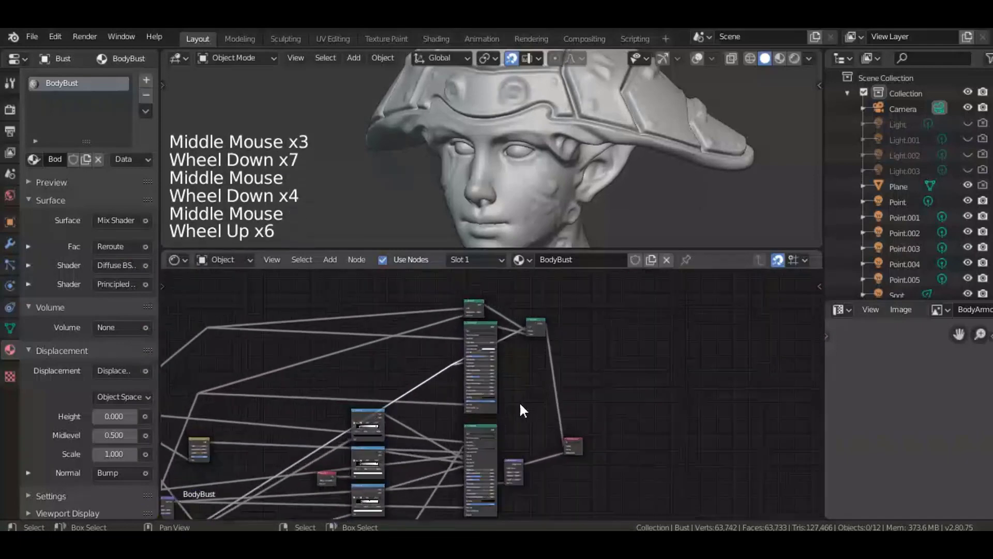
# Select the Diffuse BSDF, upper Principled BSDF and Mix Shader together to inspect their connections, and clear the selection.
pyautogui.moveTo(557, 359); pyautogui.dragTo(568, 405, button='middle')
pyautogui.moveTo(461, 288); pyautogui.dragTo(401, 324, button='middle')
pyautogui.scroll(3, 317, 331)
pyautogui.moveTo(601, 432); pyautogui.dragTo(331, 315)
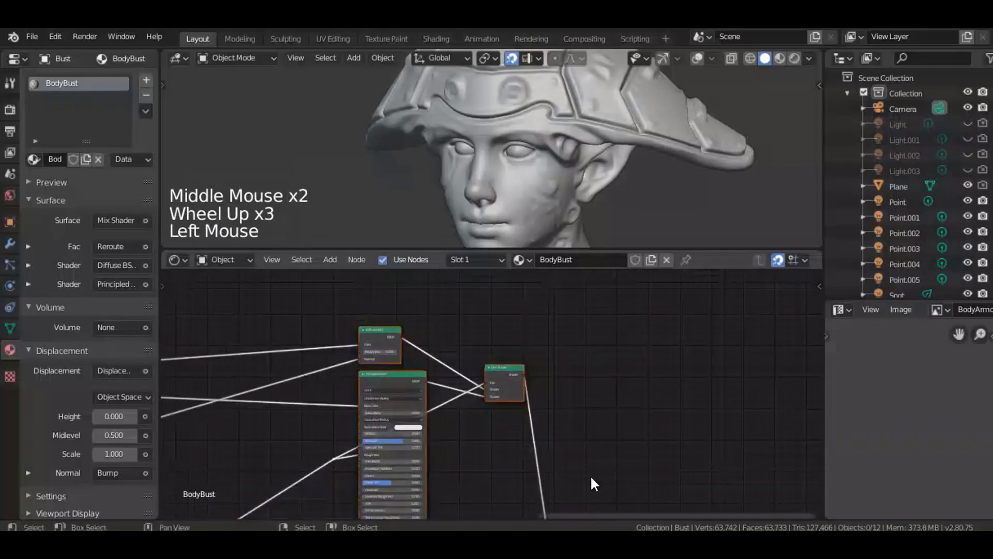
pyautogui.moveTo(591, 475); pyautogui.dragTo(542, 398, button='middle')
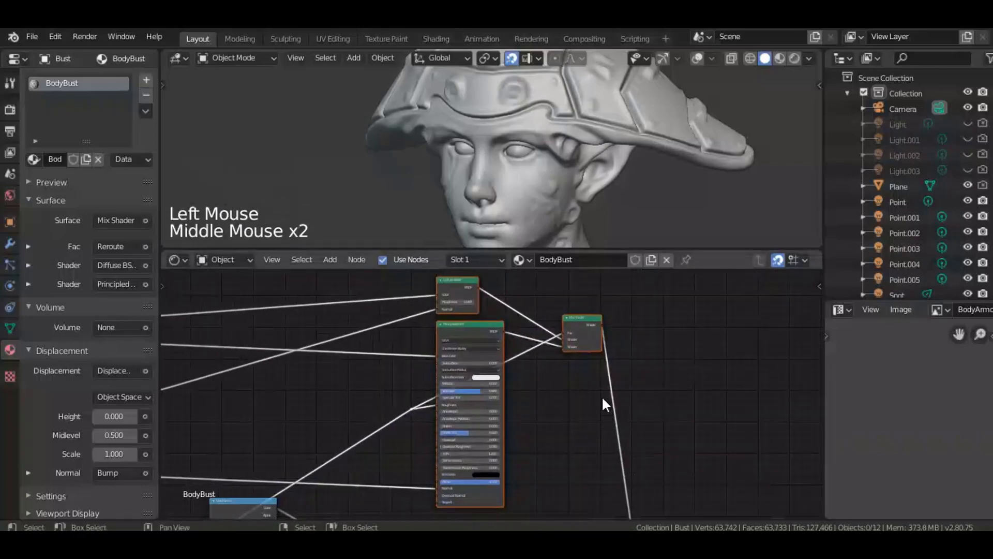
pyautogui.moveTo(608, 473); pyautogui.dragTo(494, 441, button='middle')
pyautogui.scroll(-5, 493, 429)
pyautogui.click(589, 448)
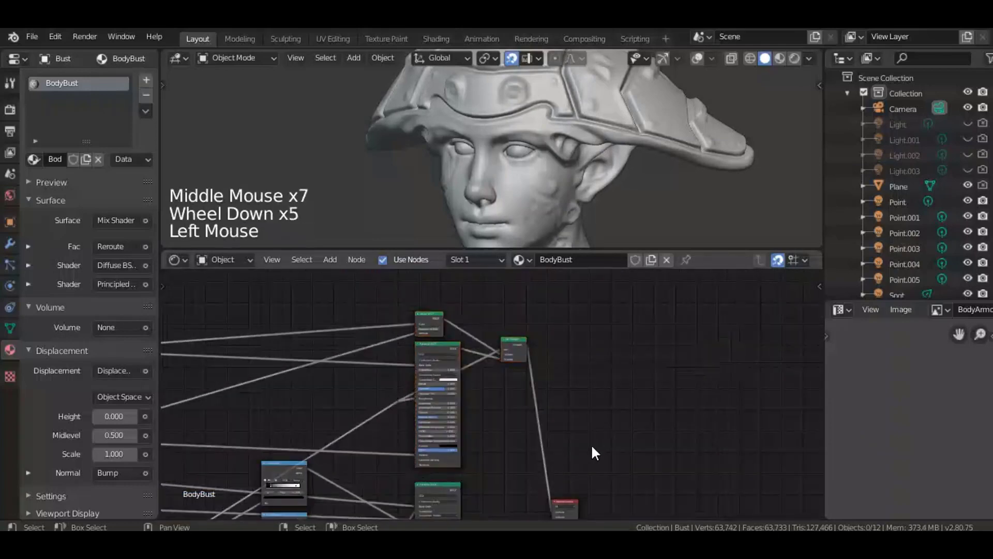
# Move the Diffuse BSDF, Principled BSDF and Mix Shader nodes up together to free space below them.
pyautogui.moveTo(595, 453); pyautogui.dragTo(298, 253)
pyautogui.press('g')
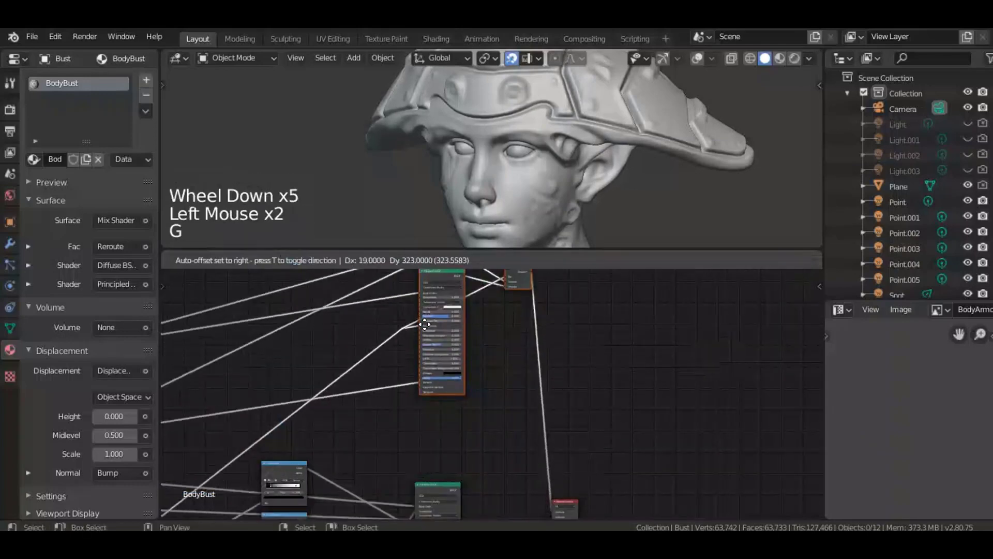
pyautogui.click(426, 354)
# Add a Glossy BSDF node just below the upper Principled BSDF and save the file.
pyautogui.hotkey('shift', 'a')
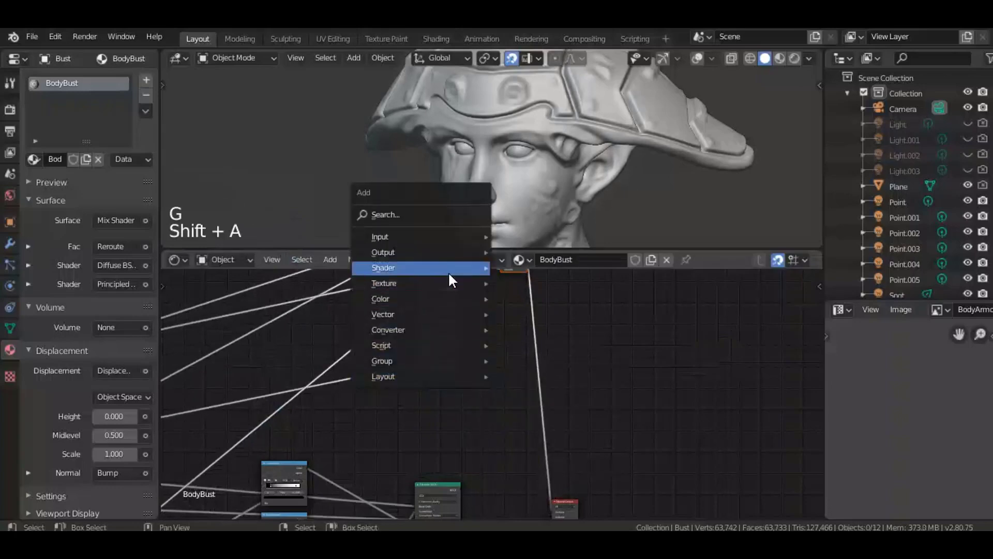
pyautogui.moveTo(448, 272)
pyautogui.click(545, 346)
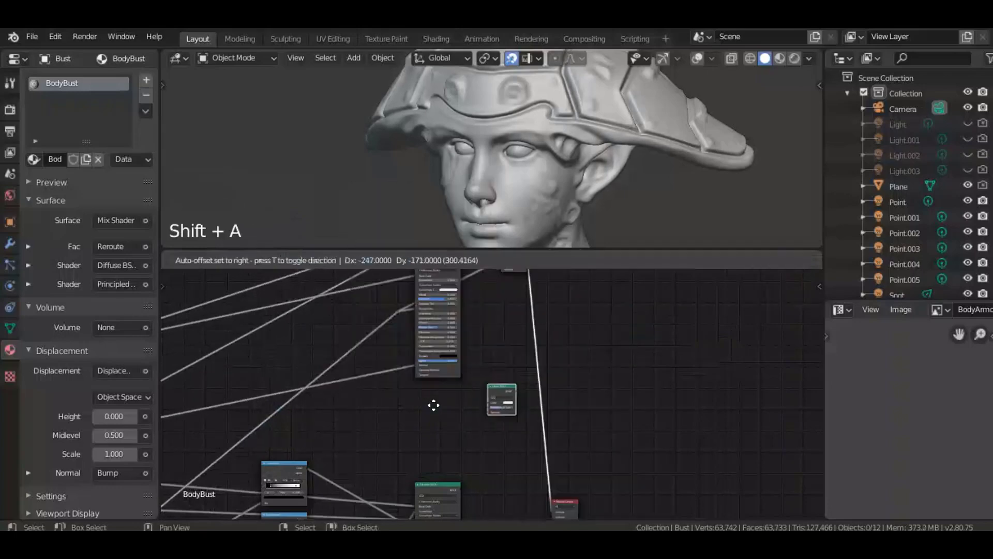
pyautogui.click(409, 413)
pyautogui.moveTo(399, 426); pyautogui.dragTo(521, 428, button='middle')
pyautogui.scroll(4, 517, 427)
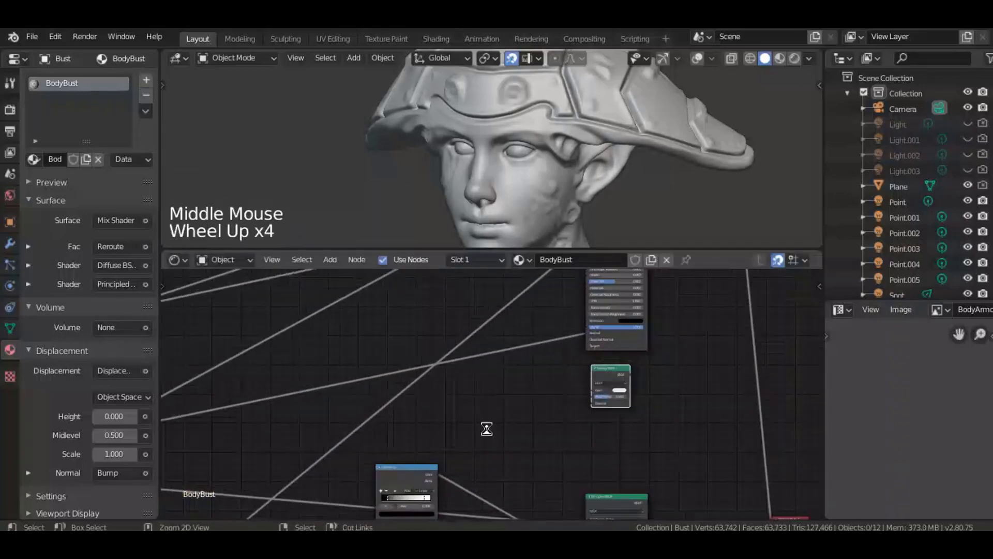
pyautogui.hotkey('ctrl', 's')
# Add a Hue/Saturation node in the graph just before the Glossy BSDF.
pyautogui.moveTo(391, 427); pyautogui.dragTo(616, 406, button='middle')
pyautogui.scroll(-6, 563, 402)
pyautogui.scroll(3, 615, 405)
pyautogui.hotkey('shift', 'a')
pyautogui.moveTo(557, 406)
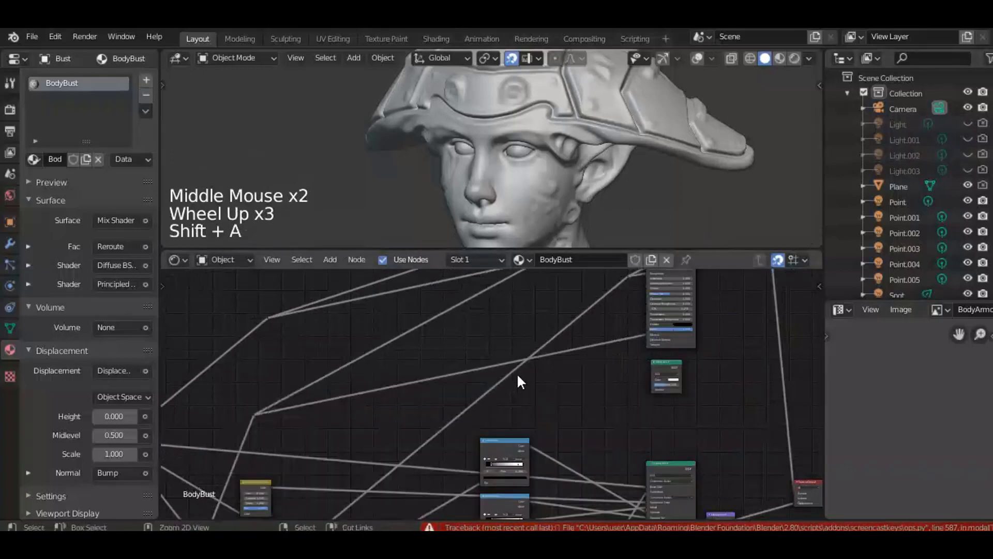
pyautogui.hotkey('shift', 'a')
pyautogui.moveTo(521, 395)
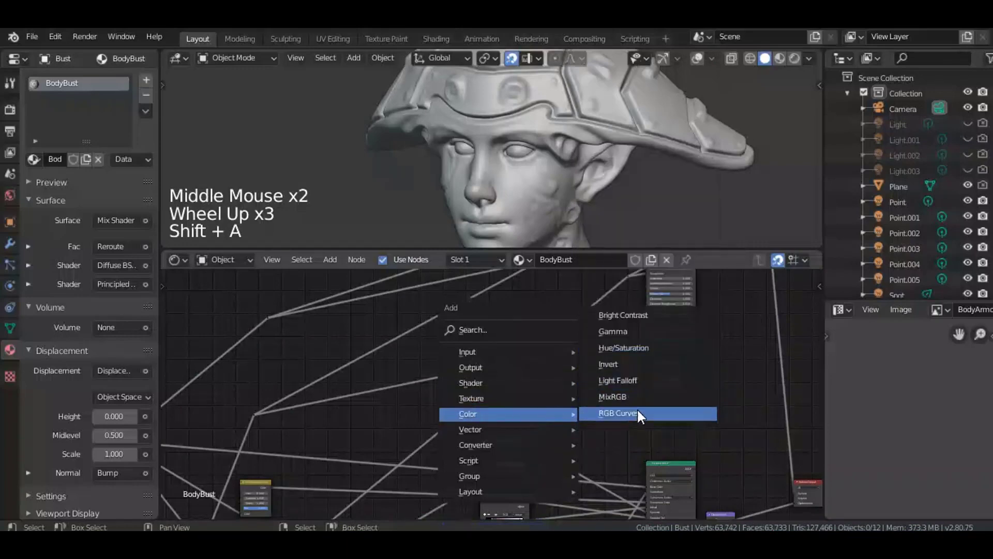
pyautogui.click(634, 348)
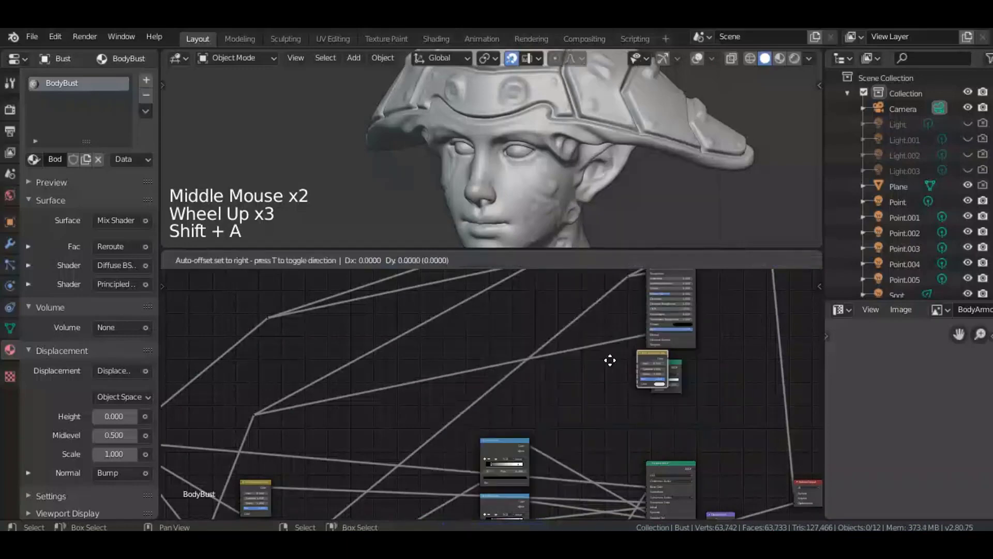
pyautogui.click(580, 371)
# Link the Hue Saturation Value output to the Glossy BSDF's Color and preview the Glossy BSDF through the material output.
pyautogui.moveTo(575, 382); pyautogui.dragTo(459, 393, button='middle')
pyautogui.scroll(6, 453, 397)
pyautogui.moveTo(455, 396); pyautogui.dragTo(517, 400)
pyautogui.keyDown('ctrl'); pyautogui.keyDown('shift'); pyautogui.click(527, 375); pyautogui.keyUp('shift'); pyautogui.keyUp('ctrl')
# Try to link the uppermost image texture's Color output directly to the new Hue Saturation Value node's Color input.
pyautogui.moveTo(647, 398); pyautogui.dragTo(818, 372, button='middle')
pyautogui.scroll(-6, 491, 394)
pyautogui.moveTo(372, 447); pyautogui.dragTo(549, 334, button='middle')
pyautogui.moveTo(341, 344); pyautogui.dragTo(269, 400, button='middle')
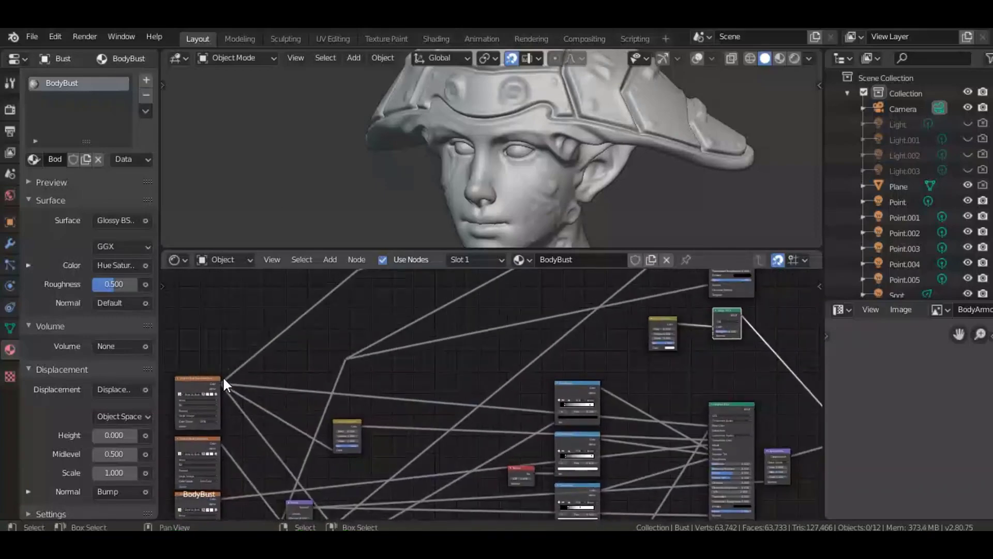
pyautogui.moveTo(225, 382); pyautogui.dragTo(650, 348)
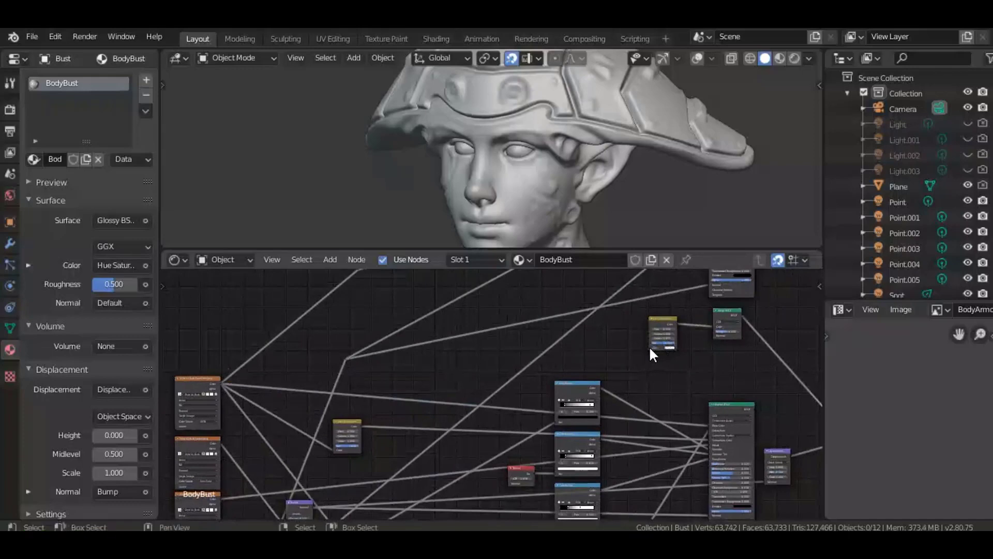
# Add a Reroute node beside the uppermost image texture and link the texture's Color output to it.
pyautogui.scroll(6, 293, 371)
pyautogui.moveTo(387, 374); pyautogui.dragTo(659, 382, button='middle')
pyautogui.hotkey('shift', 'a')
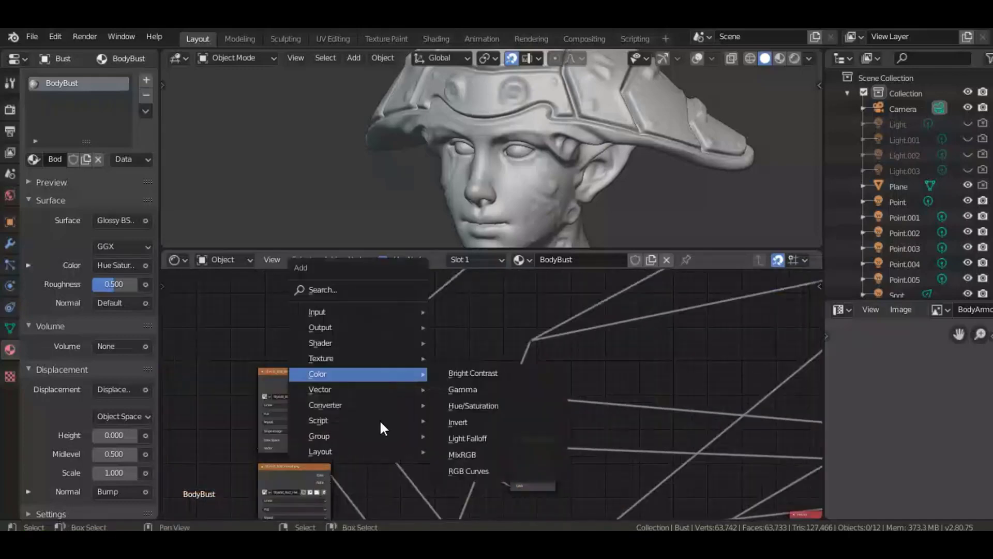
pyautogui.moveTo(390, 442)
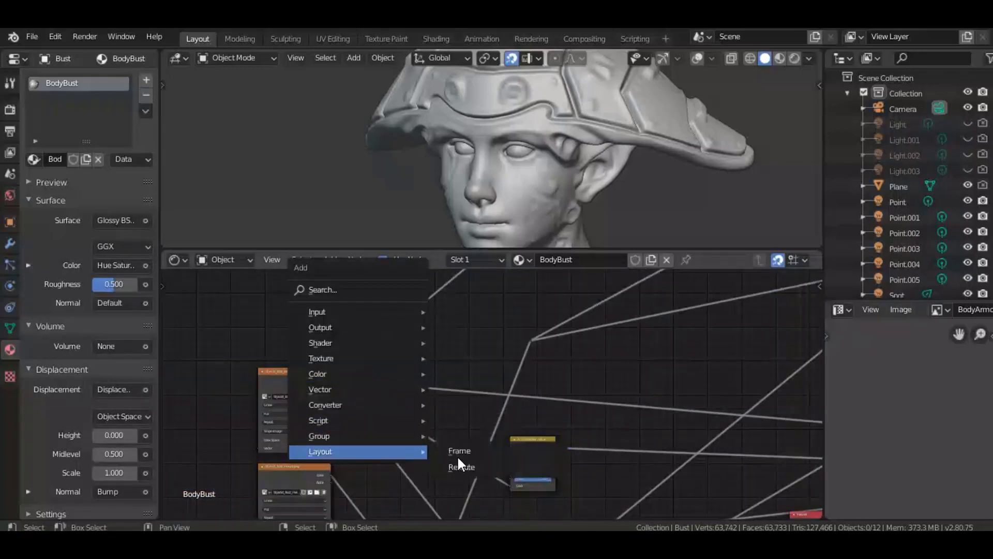
pyautogui.click(461, 468)
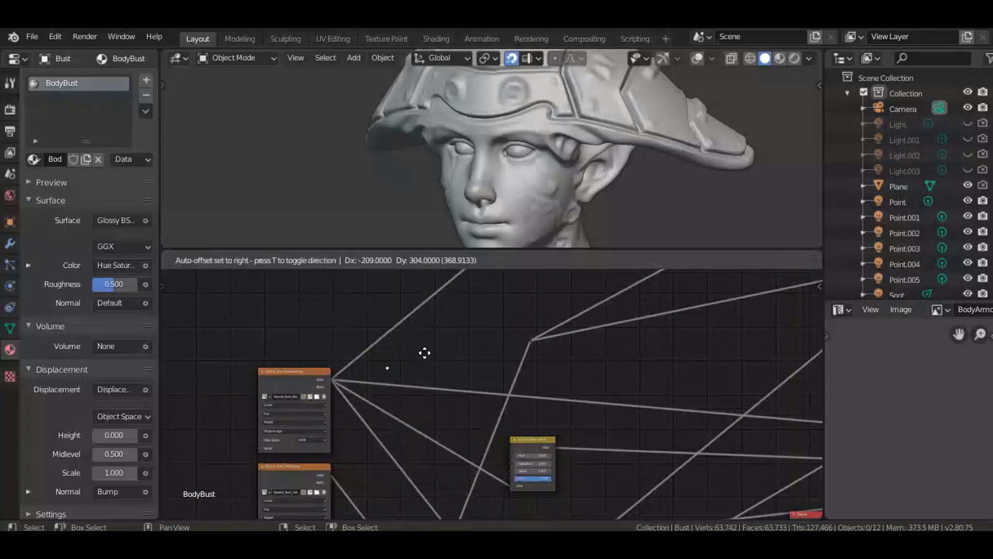
pyautogui.click(383, 371)
pyautogui.scroll(2, 383, 372)
pyautogui.moveTo(236, 369); pyautogui.dragTo(455, 367)
# Move the Reroute node across the graph to sit near the Hue Saturation Value node feeding the Glossy BSDF.
pyautogui.scroll(-4, 378, 329)
pyautogui.moveTo(259, 403); pyautogui.dragTo(251, 404, button='middle')
pyautogui.scroll(-6, 492, 394)
pyautogui.moveTo(610, 389); pyautogui.dragTo(450, 444, button='middle')
pyautogui.press('g')
pyautogui.click(754, 428)
# Link the Reroute node to the Hue Saturation Value node's Color input and save the file.
pyautogui.scroll(5, 638, 408)
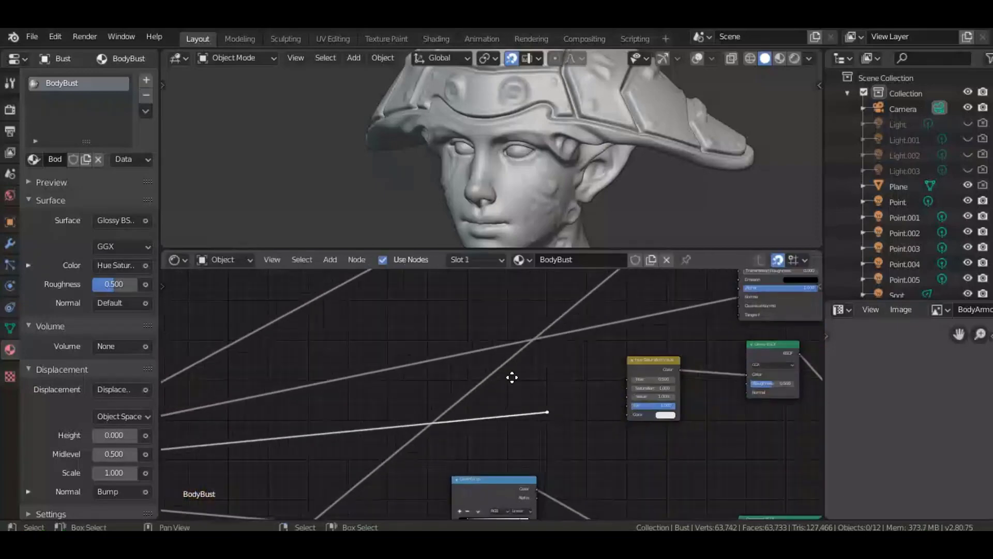
pyautogui.moveTo(512, 377); pyautogui.dragTo(438, 400, button='middle')
pyautogui.scroll(2, 437, 401)
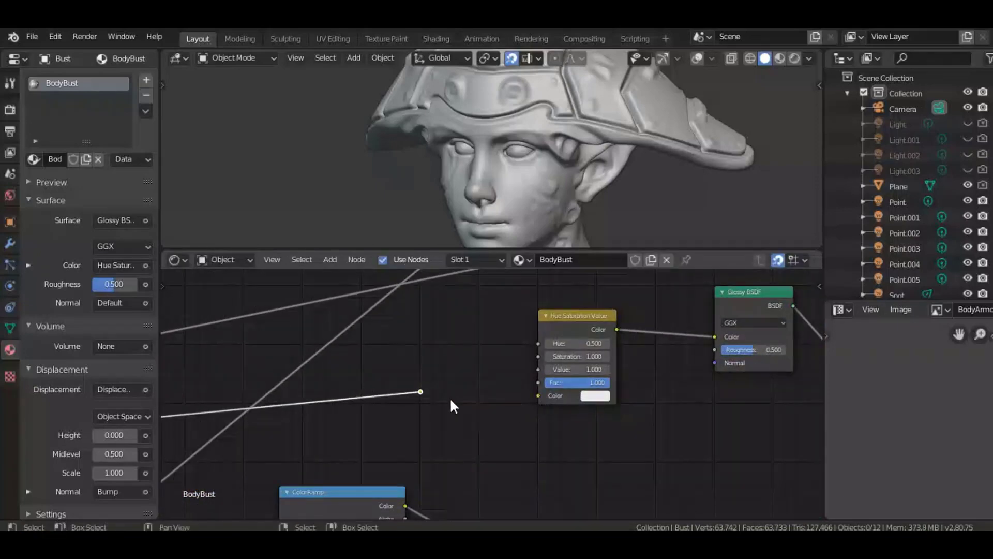
pyautogui.moveTo(421, 392)
pyautogui.mouseDown()
pyautogui.moveTo(538, 396)
pyautogui.moveTo(421, 401)
pyautogui.mouseUp()
pyautogui.scroll(-3, 457, 408)
pyautogui.moveTo(362, 428); pyautogui.dragTo(247, 428, button='middle')
pyautogui.hotkey('ctrl', 's')
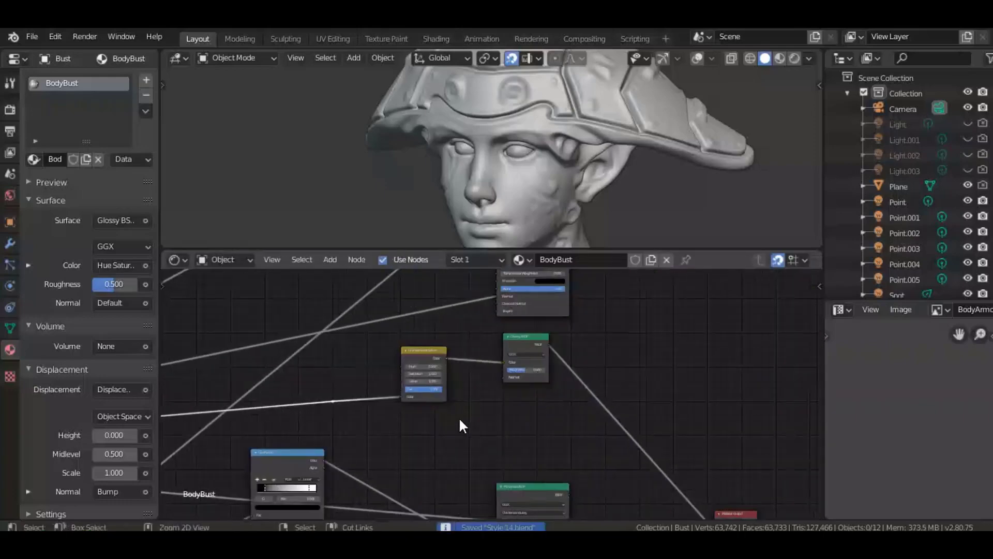
# Switch the 3D viewport to rendered shading to preview the glossy material on the bust.
pyautogui.scroll(-5, 459, 418)
pyautogui.moveTo(437, 433); pyautogui.dragTo(310, 435, button='middle')
pyautogui.scroll(4, 591, 438)
pyautogui.press('z')
pyautogui.click(639, 116)
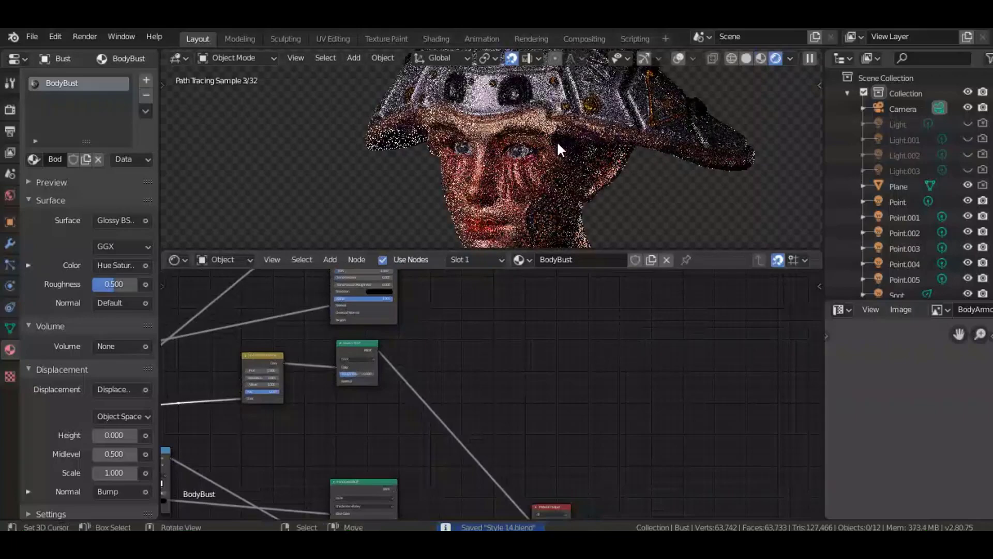
# Set Value to 0.500 on the Hue Saturation Value node feeding the Glossy BSDF.
pyautogui.moveTo(230, 437); pyautogui.dragTo(521, 410, button='middle')
pyautogui.scroll(6, 521, 410)
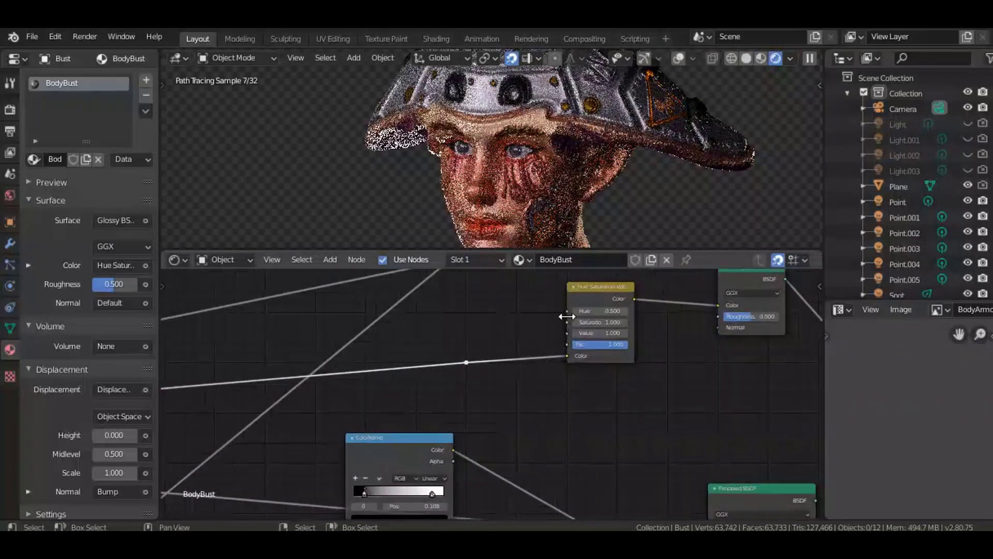
pyautogui.moveTo(597, 428); pyautogui.dragTo(504, 453, button='middle')
pyautogui.scroll(3, 487, 372)
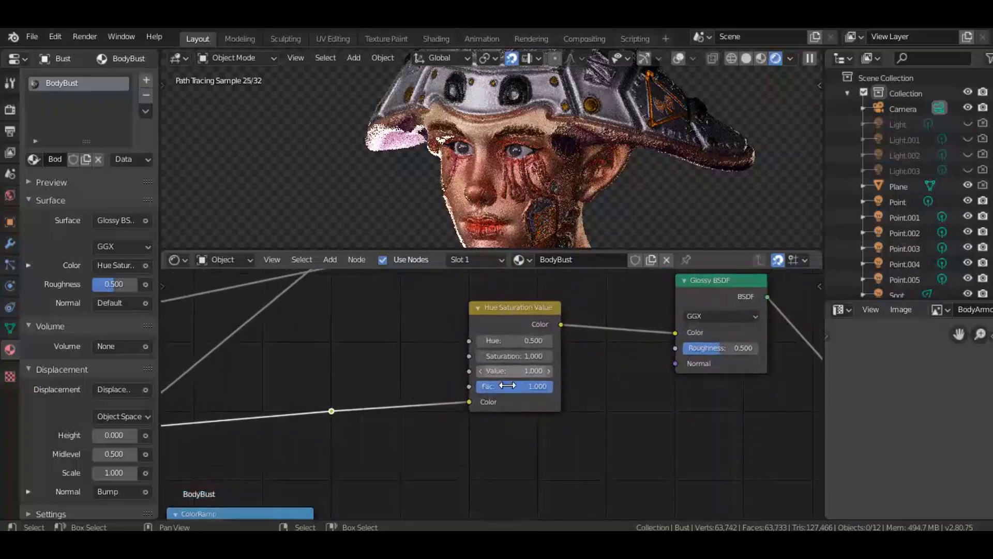
pyautogui.click(476, 369)
pyautogui.click(476, 369)
pyautogui.click(476, 369)
pyautogui.click(476, 369)
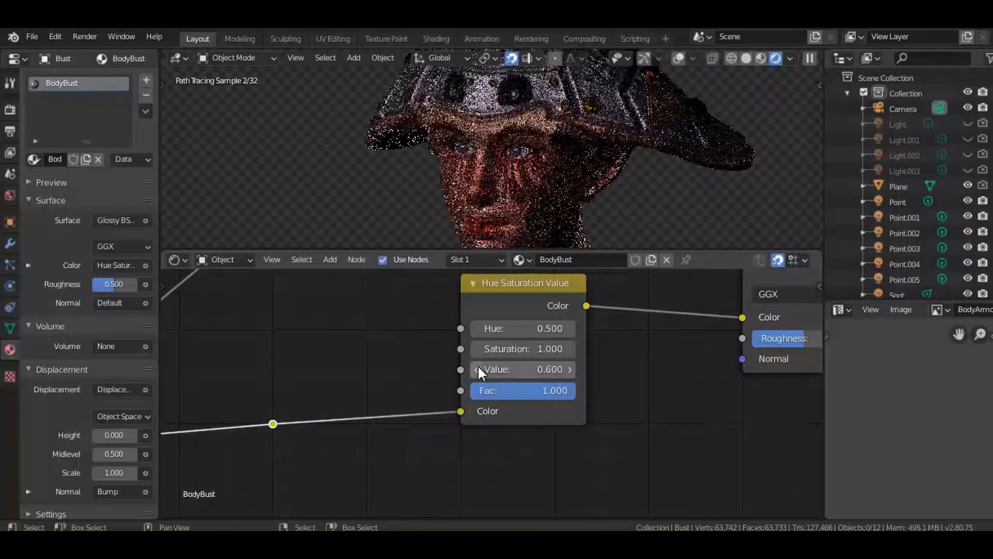
pyautogui.click(476, 369)
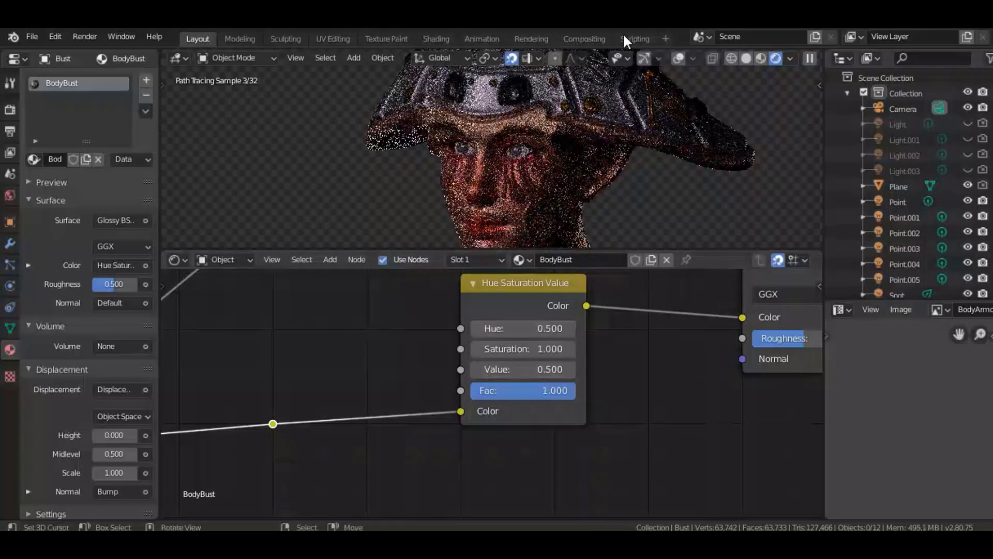
# Add a Mix Shader node in the empty area beyond the Principled and Glossy BSDF nodes.
pyautogui.moveTo(623, 378); pyautogui.dragTo(474, 399, button='middle')
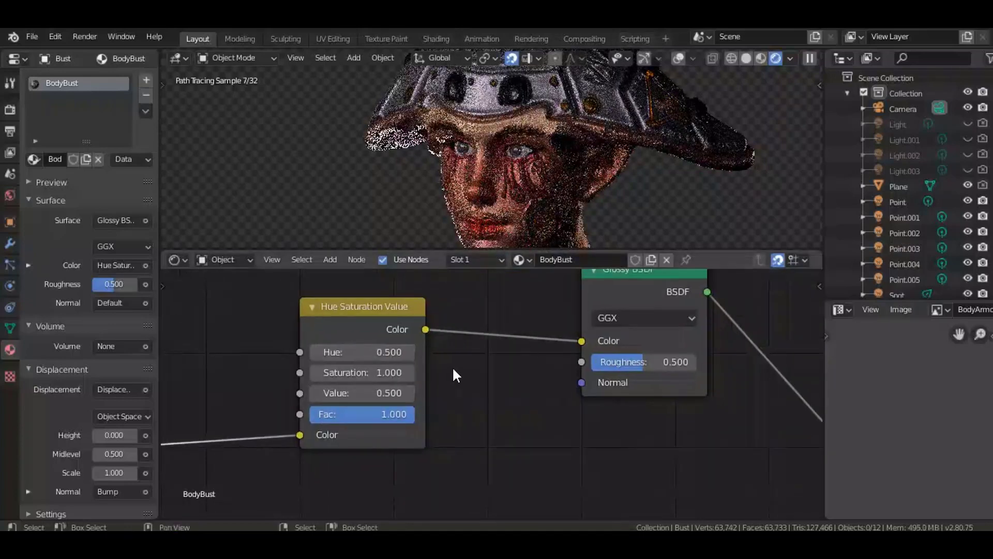
pyautogui.scroll(-5, 454, 367)
pyautogui.moveTo(396, 393); pyautogui.dragTo(289, 414, button='middle')
pyautogui.scroll(-5, 540, 355)
pyautogui.moveTo(499, 377); pyautogui.dragTo(360, 445, button='middle')
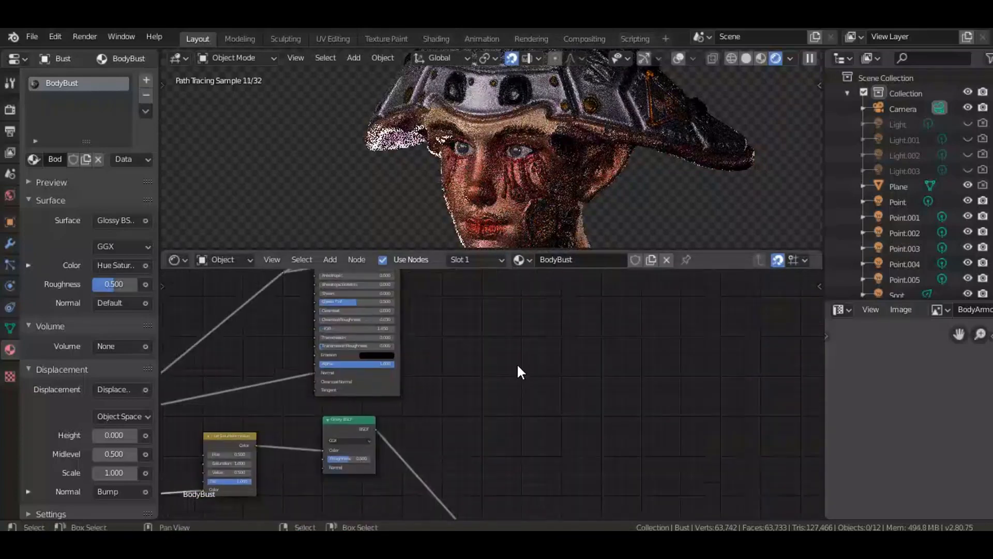
pyautogui.hotkey('shift', 'a')
pyautogui.moveTo(497, 256)
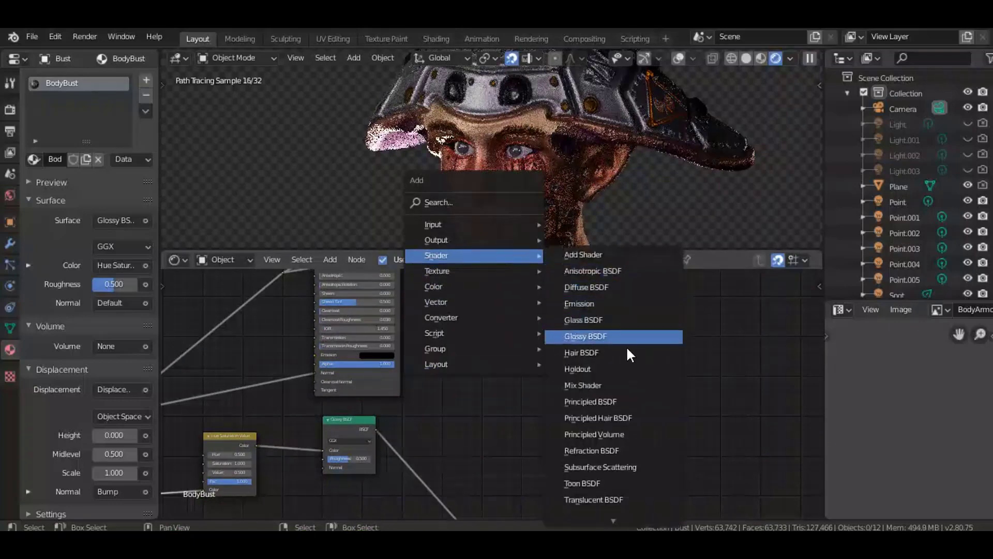
pyautogui.click(614, 385)
pyautogui.click(612, 335)
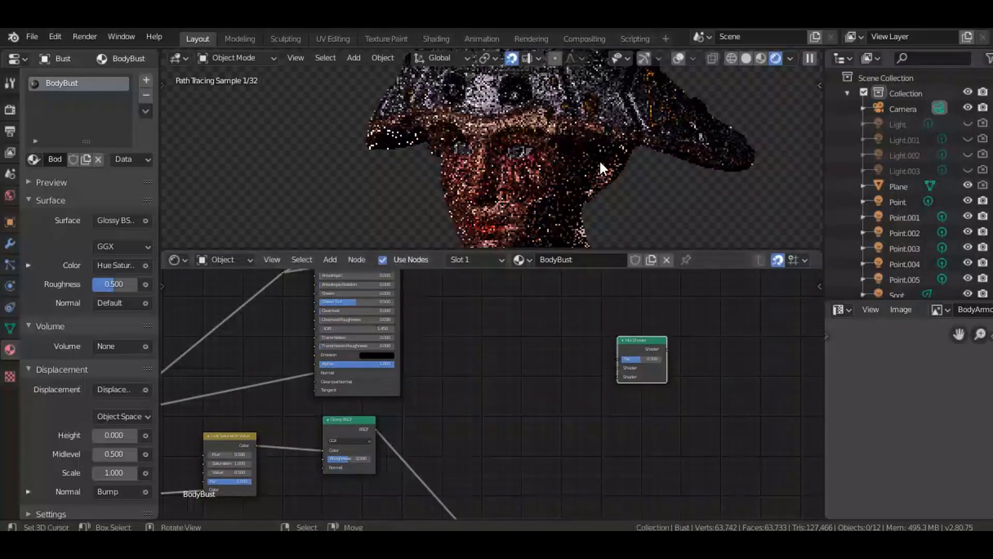
# Return the 3D viewport to solid shading and save the file.
pyautogui.press('z')
pyautogui.hotkey('ctrl', 's')
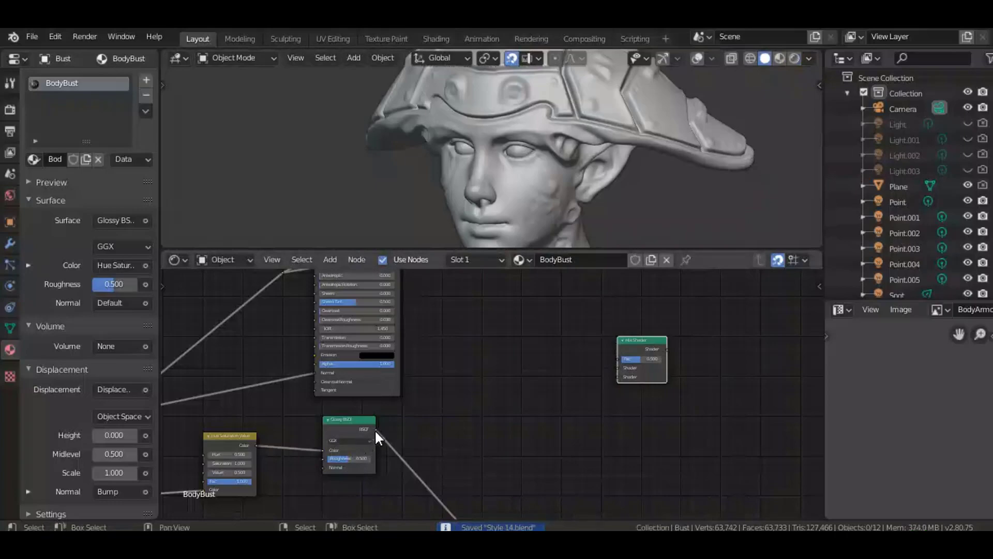
# Link the existing Mix Shader to the new Mix Shader's first Shader input and the Glossy BSDF to its second.
pyautogui.moveTo(375, 429); pyautogui.dragTo(619, 376)
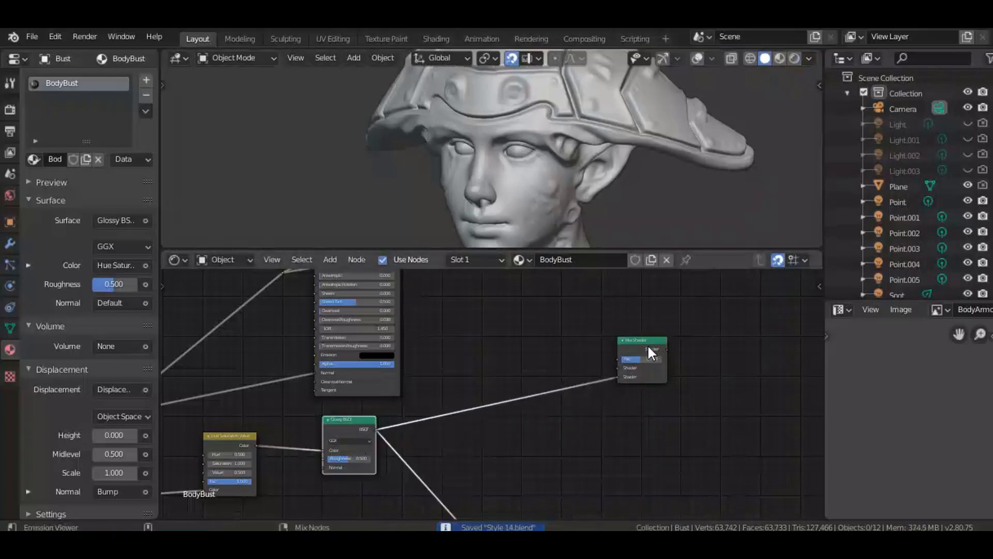
pyautogui.moveTo(567, 375); pyautogui.dragTo(419, 445, button='middle')
pyautogui.scroll(-4, 322, 357)
pyautogui.moveTo(362, 319); pyautogui.dragTo(320, 379, button='middle')
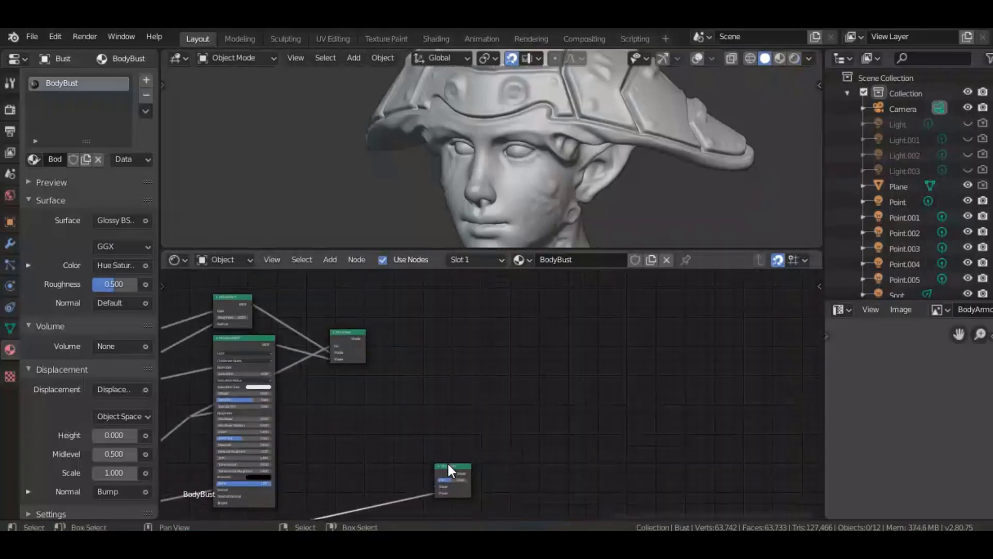
pyautogui.moveTo(448, 463); pyautogui.dragTo(435, 366)
pyautogui.scroll(2, 311, 308)
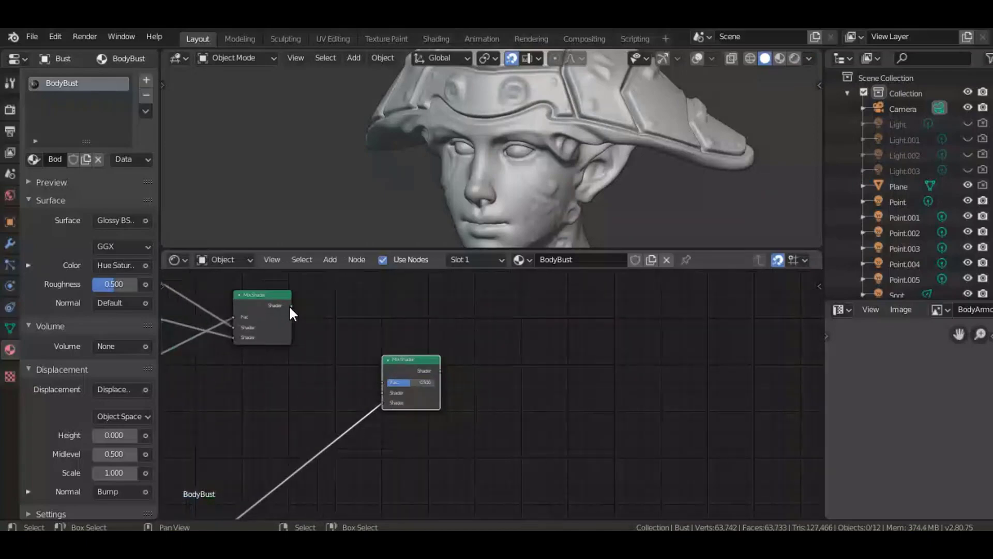
pyautogui.moveTo(292, 305); pyautogui.dragTo(387, 395)
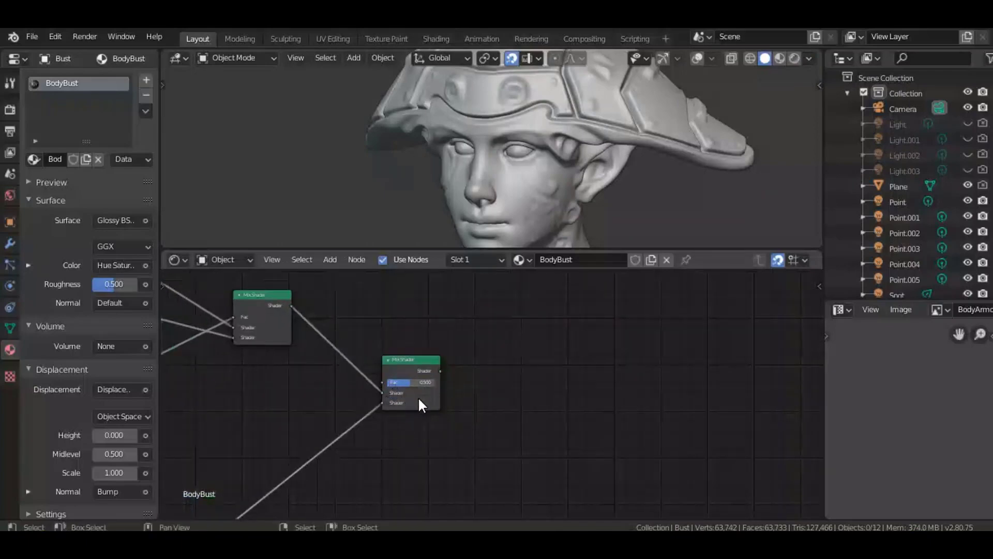
# Connect the new Mix Shader to the material output and switch the 3D viewport to rendered shading.
pyautogui.keyDown('ctrl'); pyautogui.keyDown('shift'); pyautogui.click(428, 361); pyautogui.keyUp('shift'); pyautogui.keyUp('ctrl')
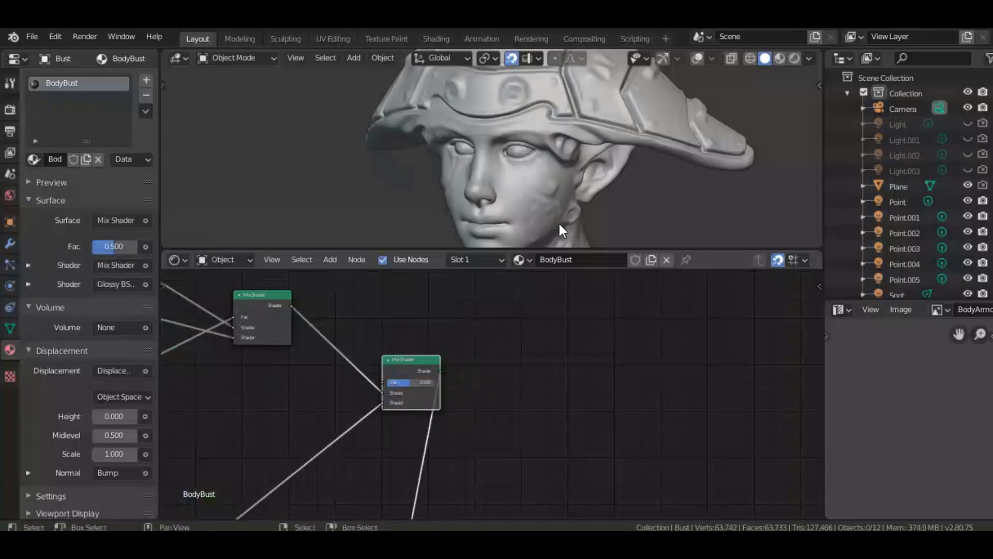
pyautogui.press('z')
pyautogui.click(628, 125)
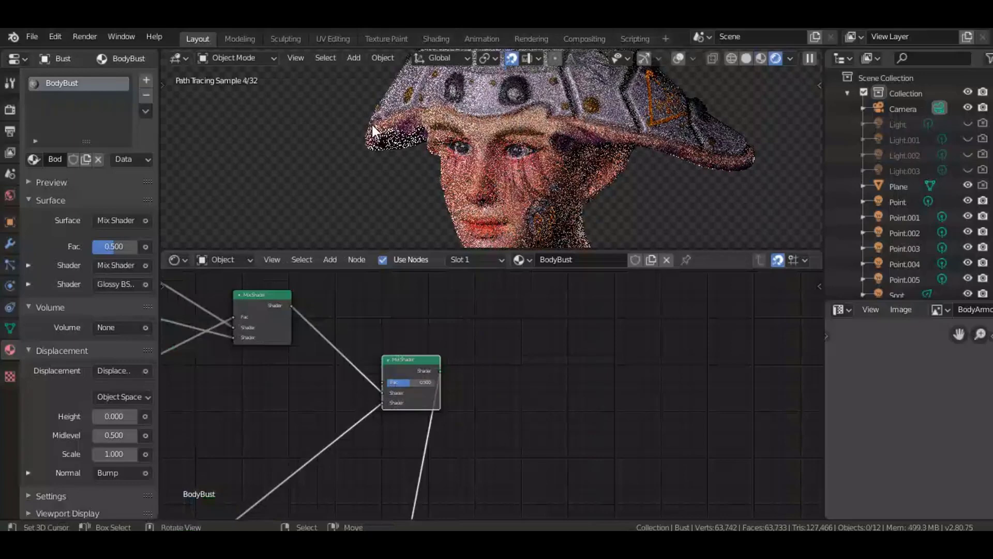
# Compare the rendered look of the original Mix Shader, the Glossy BSDF and the new Mix Shader by previewing each one.
pyautogui.moveTo(262, 319); pyautogui.dragTo(373, 280, button='middle')
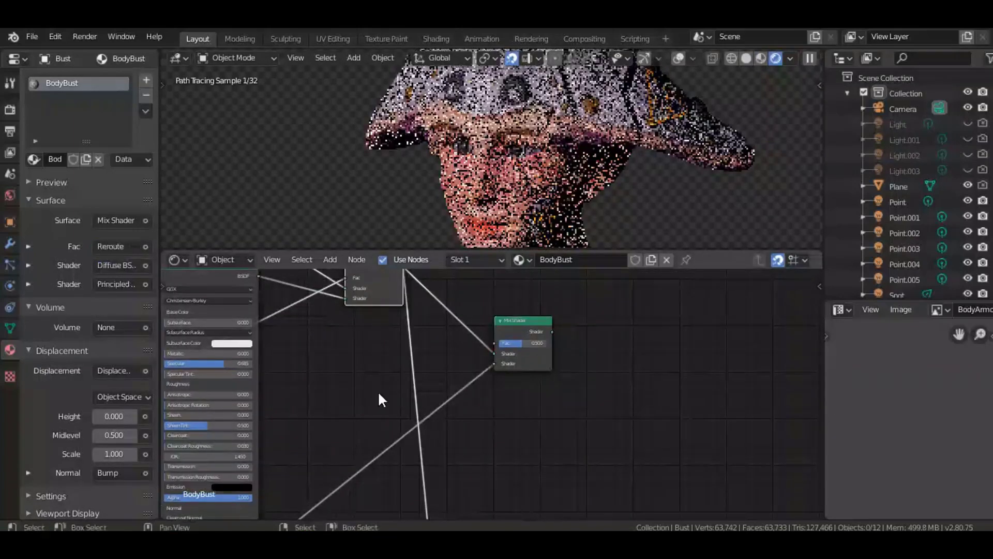
pyautogui.moveTo(381, 399); pyautogui.dragTo(511, 343, button='middle')
pyautogui.keyDown('ctrl'); pyautogui.keyDown('shift'); pyautogui.click(354, 450); pyautogui.keyUp('shift'); pyautogui.keyUp('ctrl')
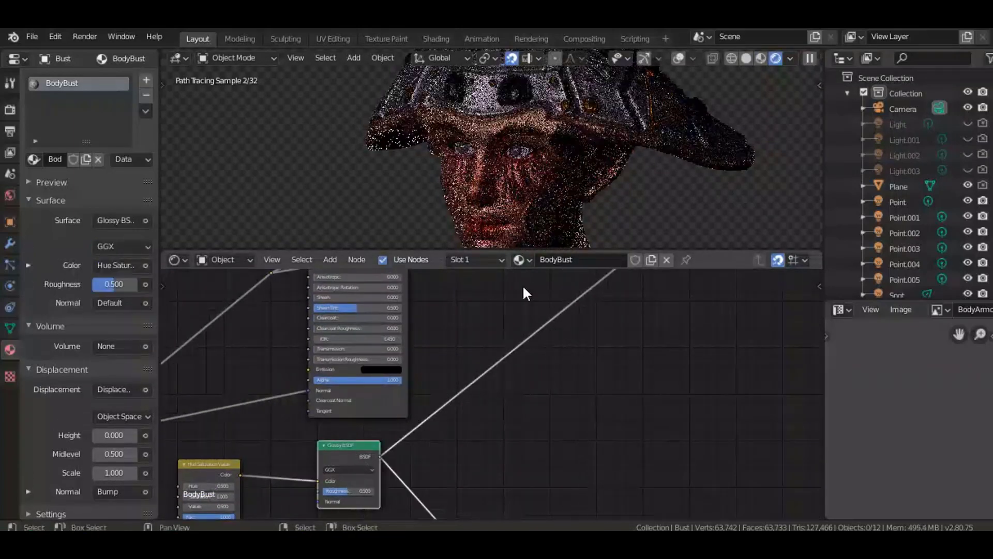
pyautogui.moveTo(584, 320); pyautogui.dragTo(511, 425, button='middle')
pyautogui.keyDown('ctrl'); pyautogui.keyDown('shift'); pyautogui.click(613, 307); pyautogui.keyUp('shift'); pyautogui.keyUp('ctrl')
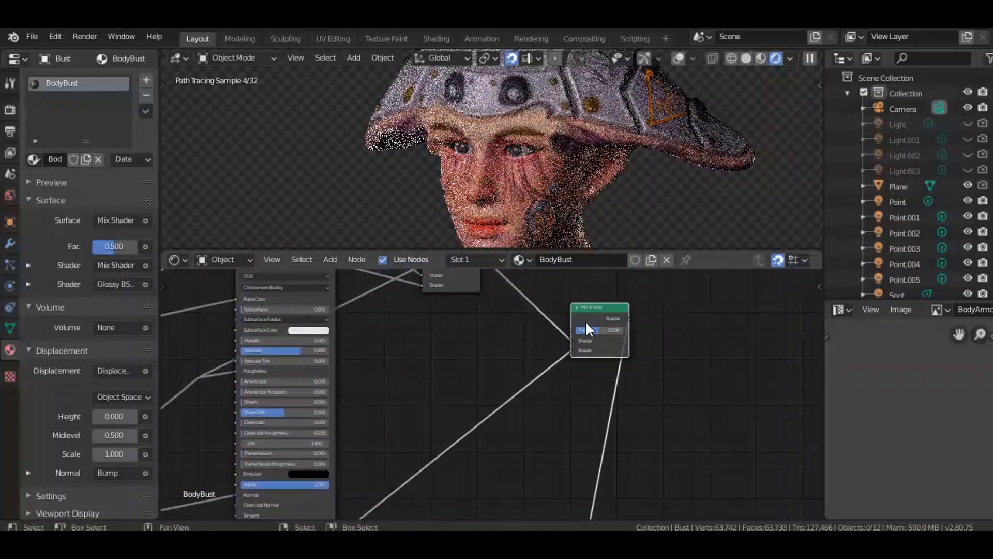
# Set the 3D viewport back to solid shading.
pyautogui.press('z')
pyautogui.click(735, 194)
pyautogui.scroll(-3, 616, 376)
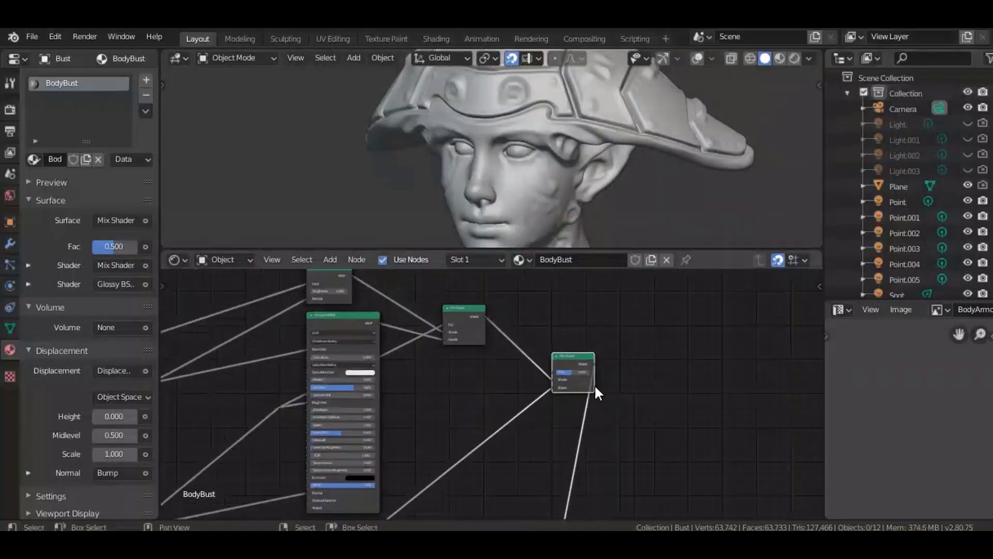
# Add a Bump node in the empty area beside the Roughness image texture of the BodyBust material.
pyautogui.moveTo(568, 341); pyautogui.dragTo(539, 360)
pyautogui.scroll(5, 471, 428)
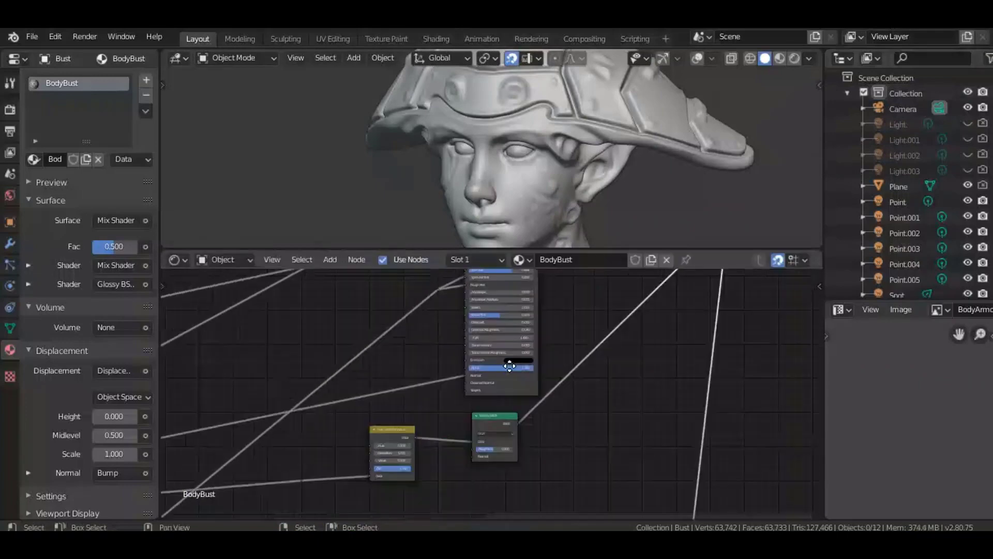
pyautogui.scroll(1, 528, 418)
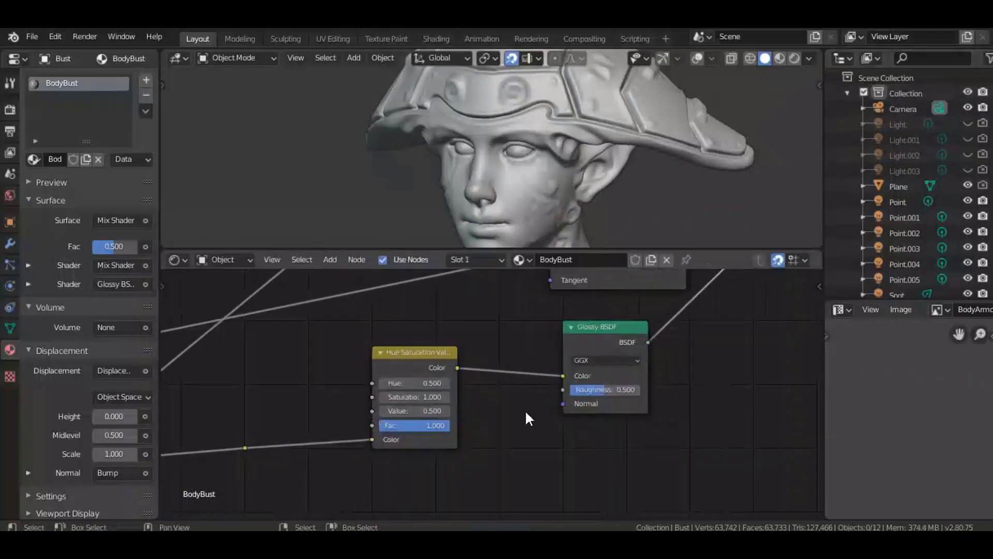
pyautogui.scroll(-5, 454, 451)
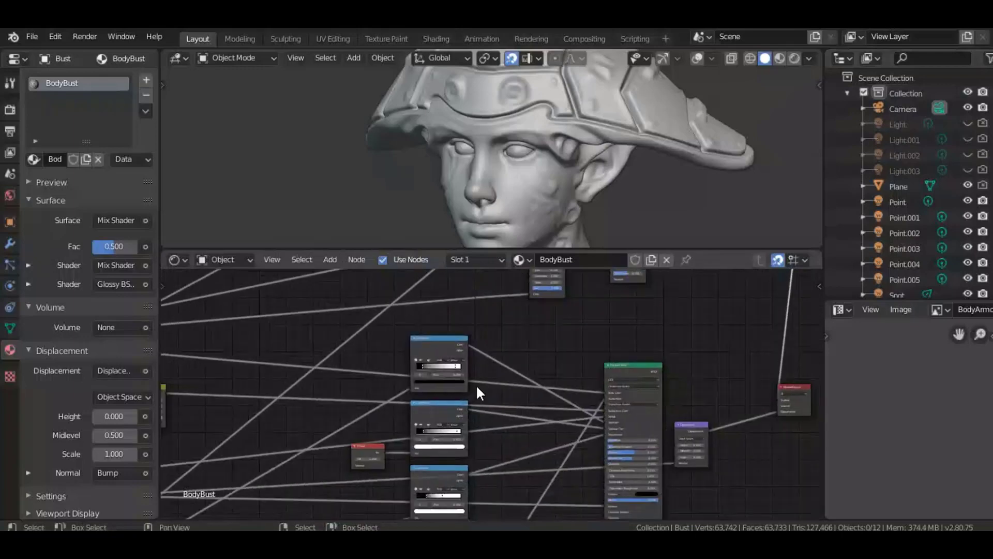
pyautogui.moveTo(431, 420); pyautogui.dragTo(286, 420, button='middle')
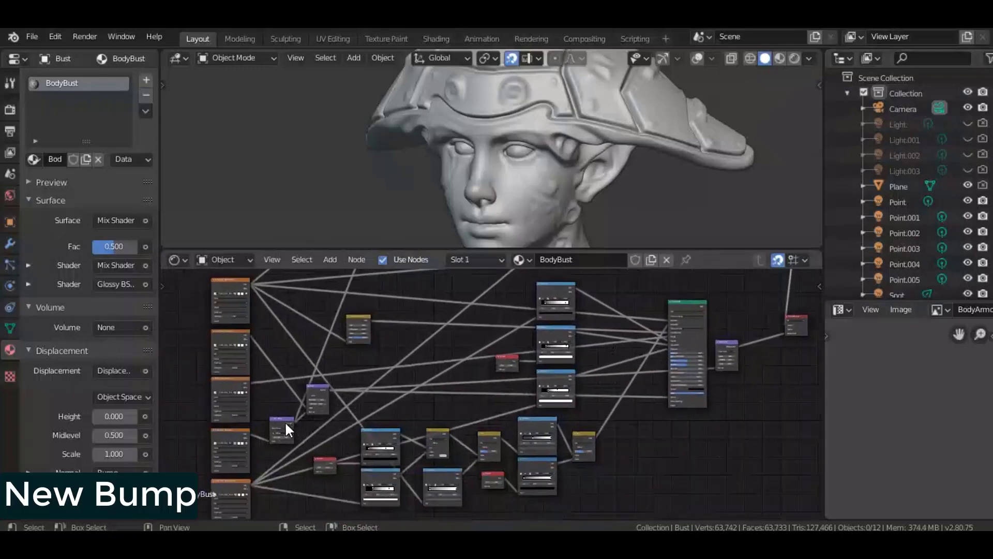
pyautogui.scroll(2, 462, 347)
pyautogui.moveTo(464, 366); pyautogui.dragTo(688, 423, button='middle')
pyautogui.moveTo(556, 515); pyautogui.dragTo(531, 430, button='middle')
pyautogui.moveTo(478, 471); pyautogui.dragTo(542, 408, button='middle')
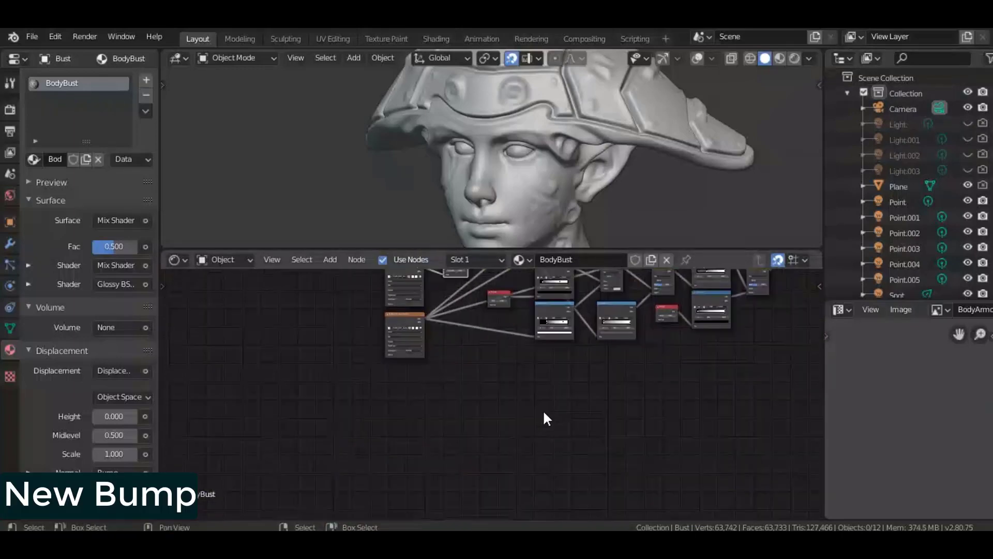
pyautogui.scroll(4, 512, 386)
pyautogui.hotkey('shift', 'a')
pyautogui.moveTo(519, 382)
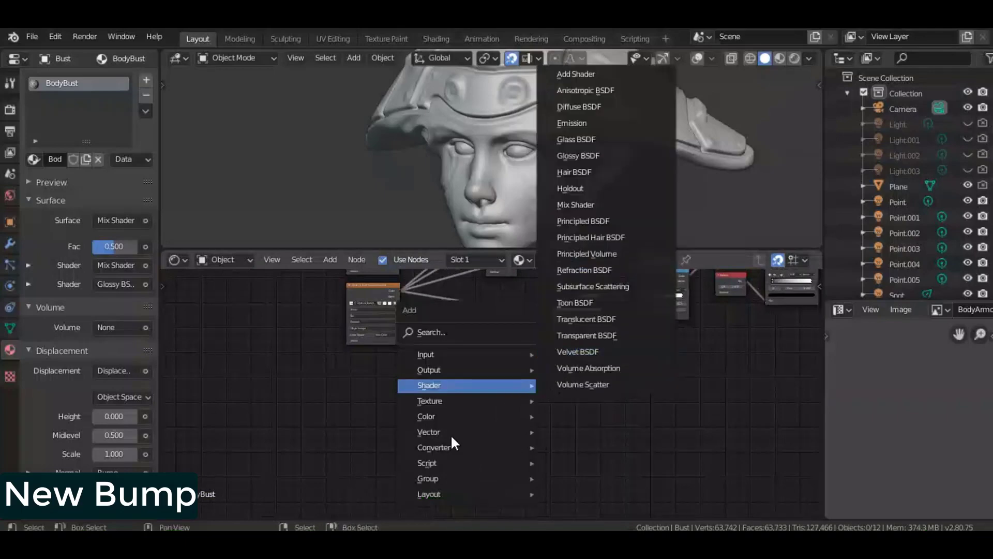
pyautogui.moveTo(486, 431)
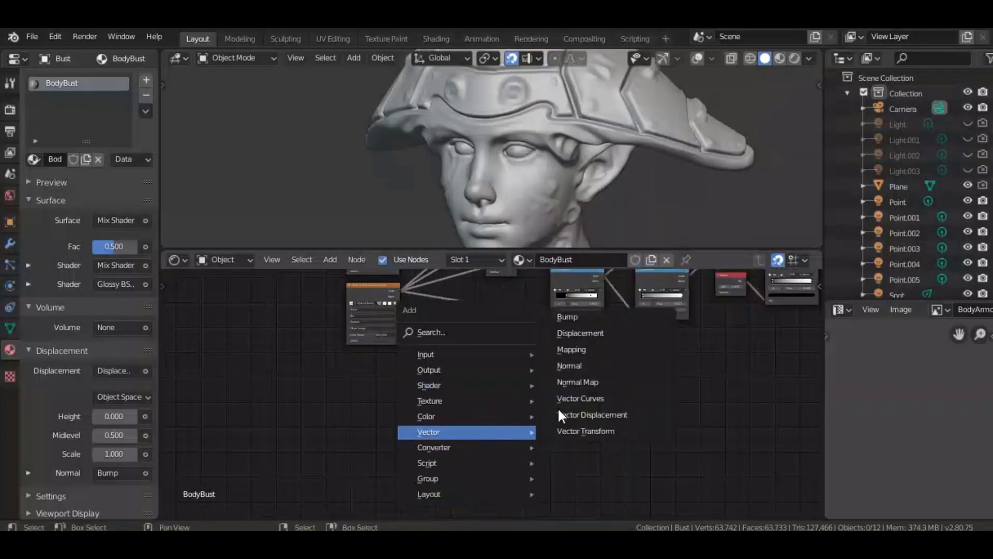
pyautogui.click(589, 332)
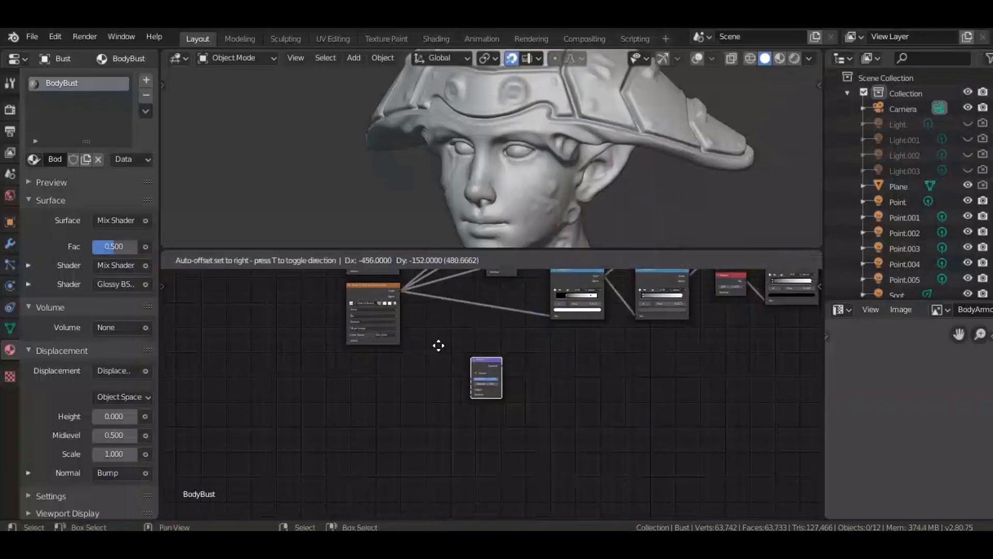
pyautogui.press('x')
pyautogui.click(491, 355)
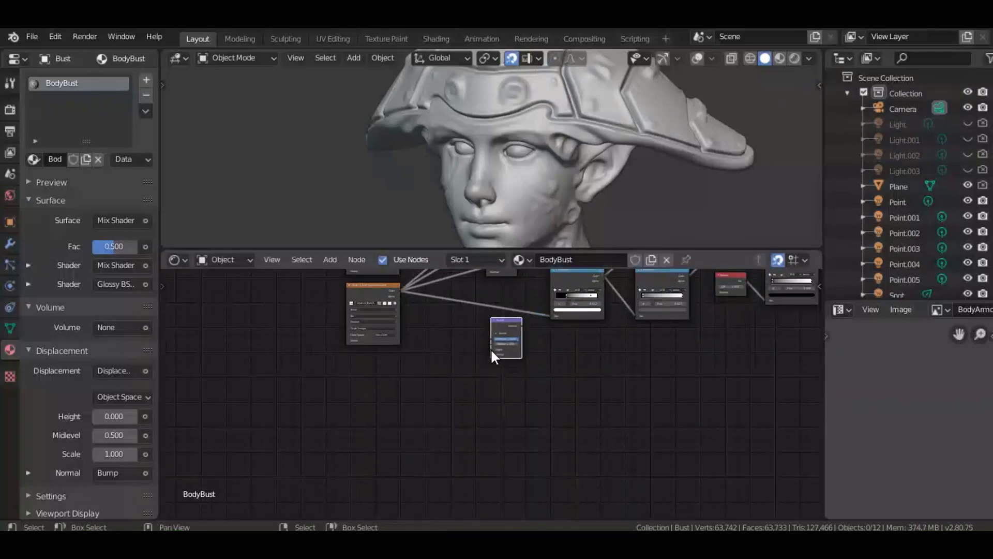
# Link the Normal Map's Normal output to the new Bump node's Normal input.
pyautogui.moveTo(438, 331); pyautogui.dragTo(429, 473, button='middle')
pyautogui.scroll(6, 429, 472)
pyautogui.moveTo(405, 336); pyautogui.dragTo(378, 288, button='middle')
pyautogui.moveTo(442, 379); pyautogui.dragTo(439, 471)
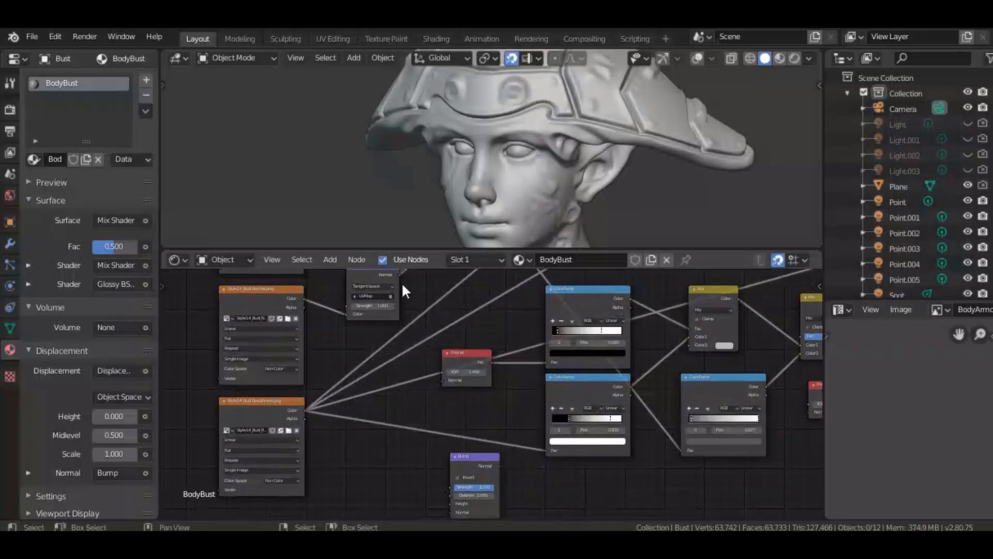
pyautogui.moveTo(398, 275); pyautogui.dragTo(451, 513)
# Move the new Bump node up above the ColorRamp column, next to the Hue Saturation Value node that feeds the Glossy BSDF.
pyautogui.scroll(-3, 451, 513)
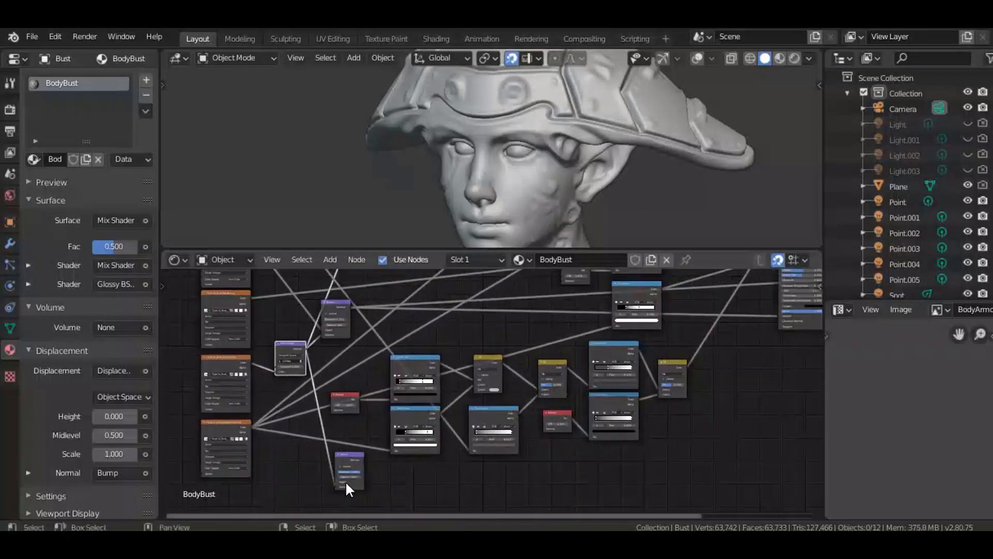
pyautogui.scroll(-2, 393, 432)
pyautogui.moveTo(394, 446); pyautogui.dragTo(499, 334)
pyautogui.moveTo(499, 334); pyautogui.dragTo(437, 428, button='middle')
pyautogui.press('g')
pyautogui.press('x')
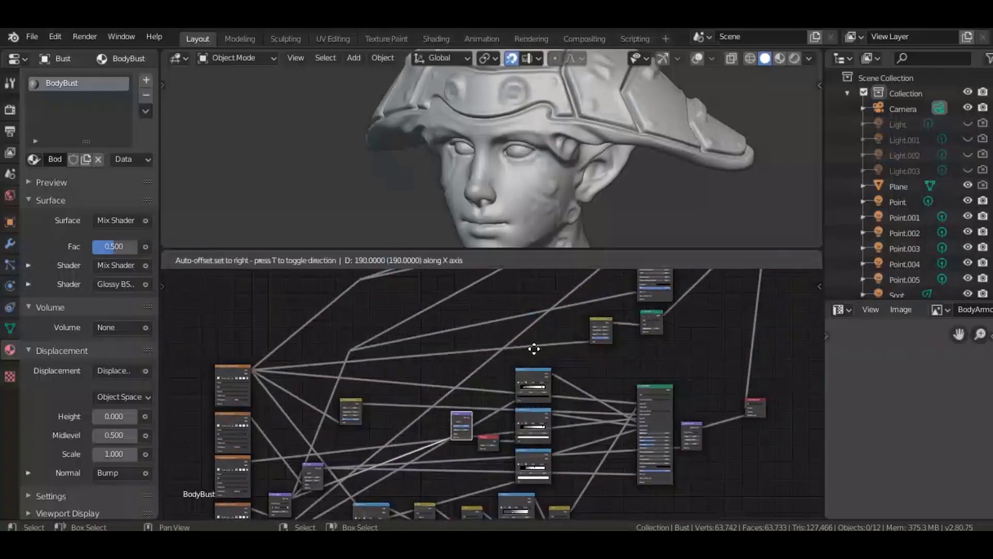
pyautogui.click(519, 356)
pyautogui.press('g')
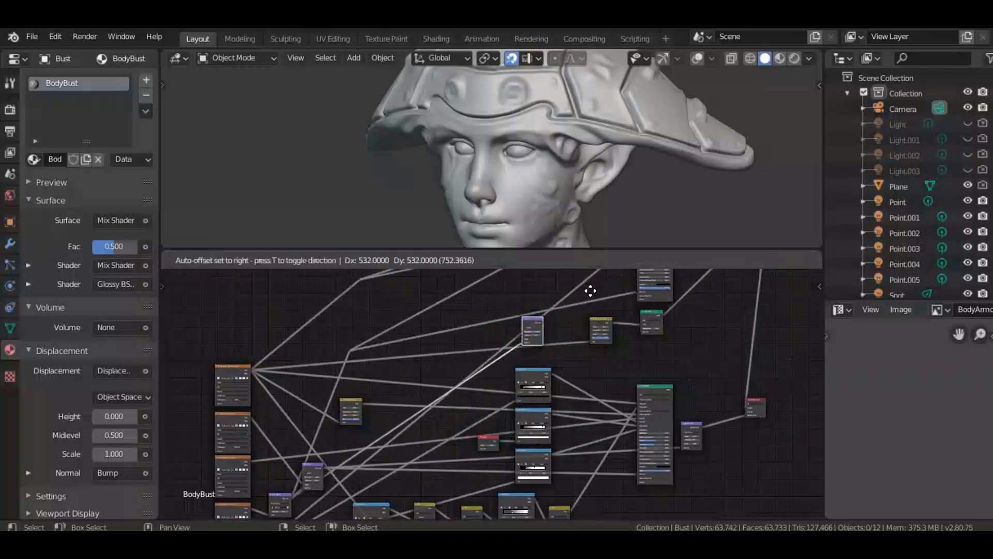
pyautogui.click(586, 325)
# Add a ColorRamp node beside the Roughness texture and link the texture's Color output to its Fac.
pyautogui.moveTo(412, 359); pyautogui.dragTo(503, 324, button='middle')
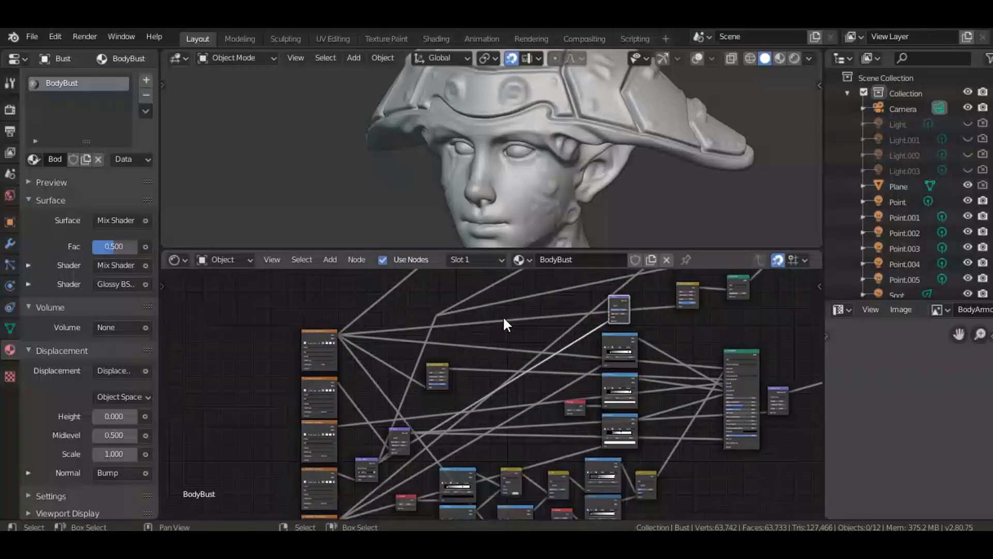
pyautogui.scroll(4, 567, 450)
pyautogui.moveTo(567, 450); pyautogui.dragTo(536, 381, button='middle')
pyautogui.scroll(3, 529, 451)
pyautogui.hotkey('shift', 'a')
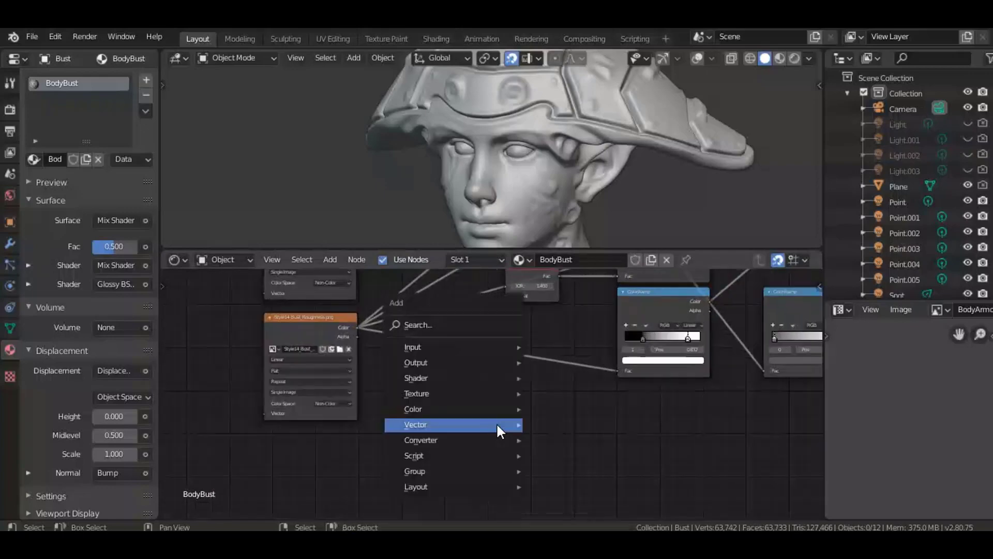
pyautogui.moveTo(486, 441)
pyautogui.click(579, 276)
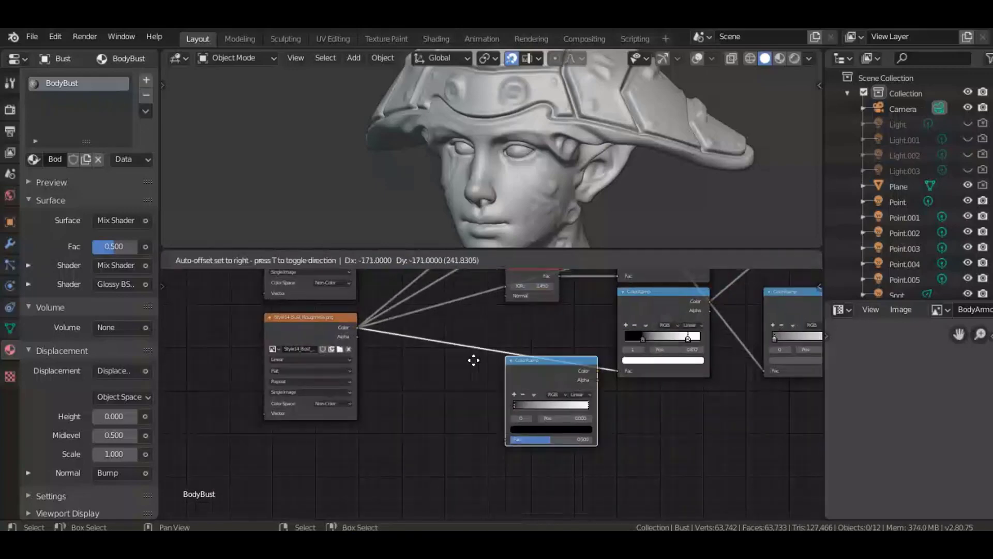
pyautogui.click(438, 357)
pyautogui.moveTo(358, 327); pyautogui.dragTo(471, 448)
# Set the new ColorRamp's black stop to position 0.168.
pyautogui.moveTo(543, 390); pyautogui.dragTo(396, 416, button='middle')
pyautogui.scroll(3, 425, 394)
pyautogui.scroll(1, 396, 415)
pyautogui.moveTo(505, 430); pyautogui.dragTo(475, 402, button='middle')
pyautogui.scroll(4, 475, 402)
pyautogui.moveTo(382, 432); pyautogui.dragTo(440, 402, button='middle')
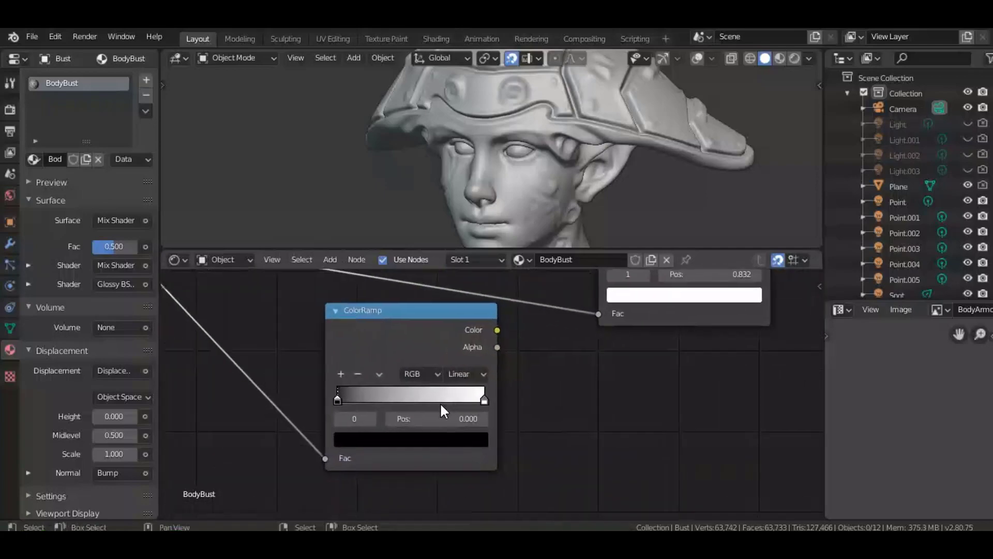
pyautogui.scroll(4, 440, 402)
pyautogui.moveTo(293, 405); pyautogui.dragTo(312, 403)
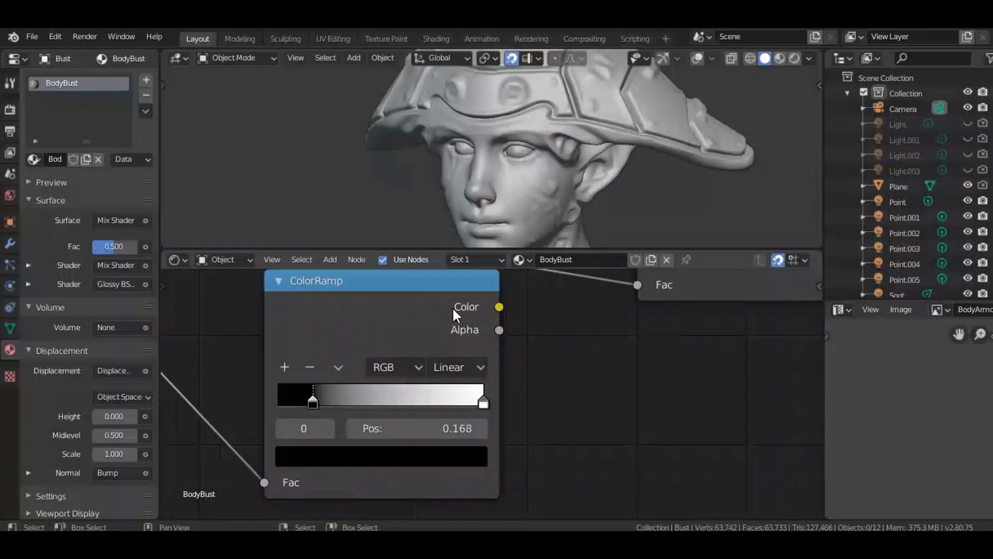
# Preview the new ColorRamp's output on the bust in rendered shading, and return the 3D viewport to solid shading.
pyautogui.keyDown('ctrl'); pyautogui.keyDown('shift'); pyautogui.click(455, 306); pyautogui.keyUp('shift'); pyautogui.keyUp('ctrl')
pyautogui.press('z')
pyautogui.click(652, 117)
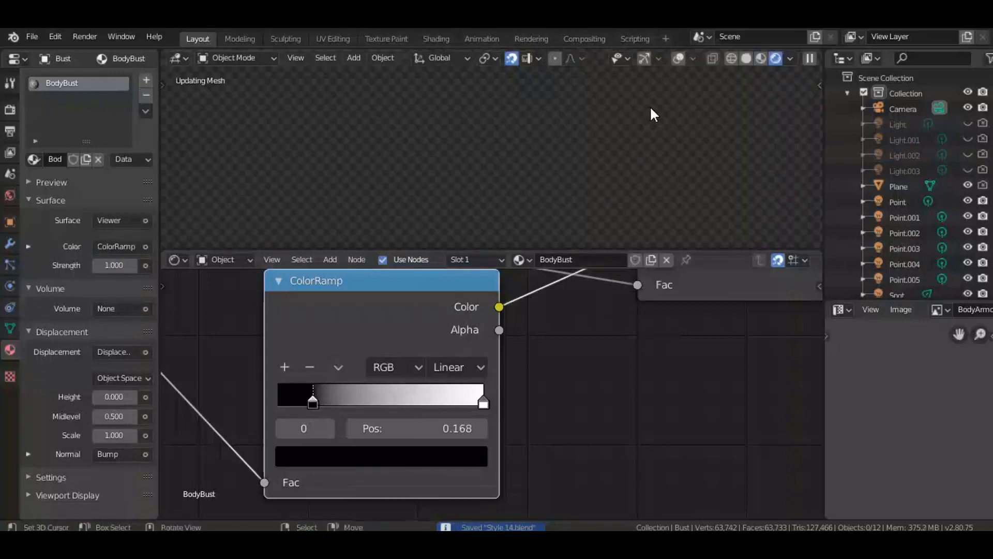
pyautogui.moveTo(495, 337); pyautogui.dragTo(393, 304, button='middle')
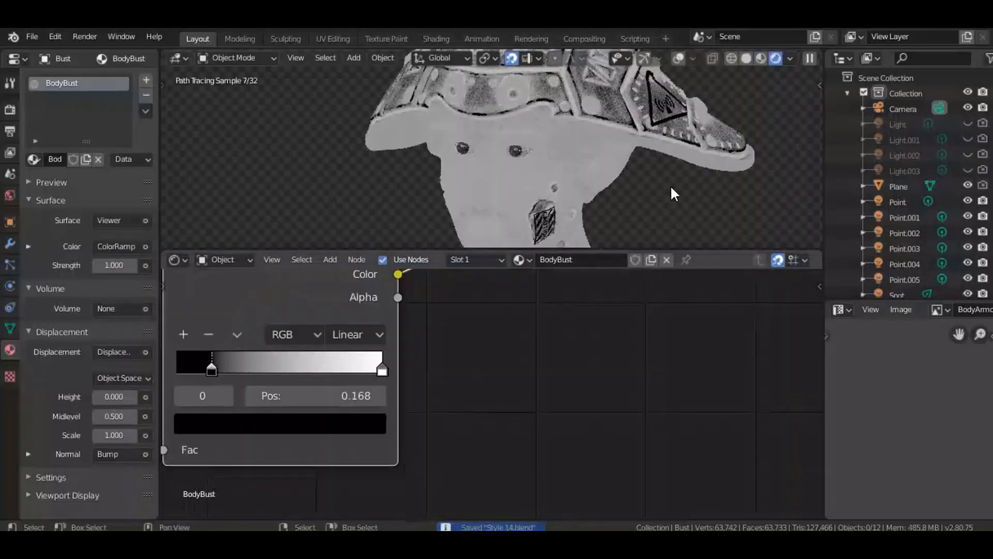
pyautogui.press('z')
pyautogui.click(747, 193)
# Add a color Mix node after the new ColorRamp and link the ramp's Color output to its Color1 input.
pyautogui.hotkey('shift', 'a')
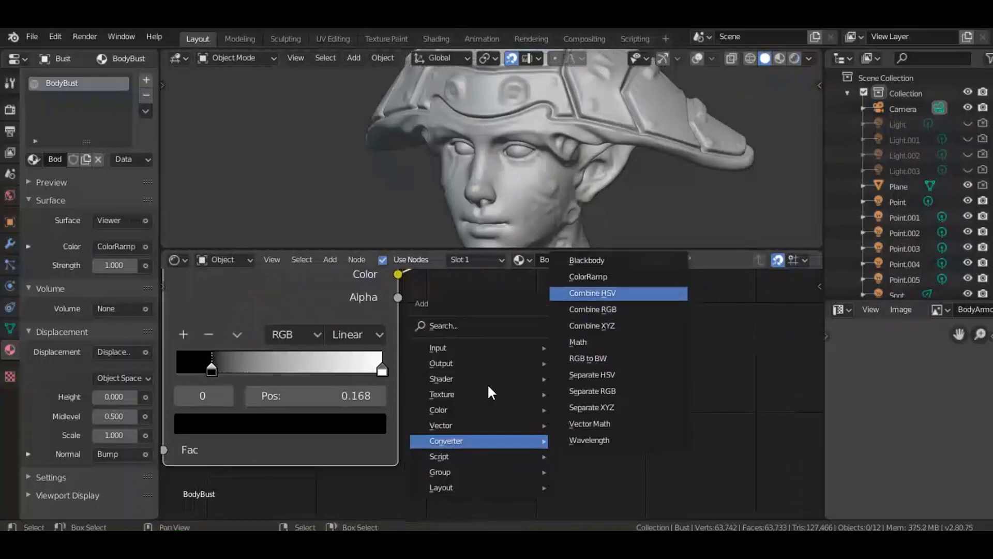
pyautogui.moveTo(553, 404)
pyautogui.click(590, 395)
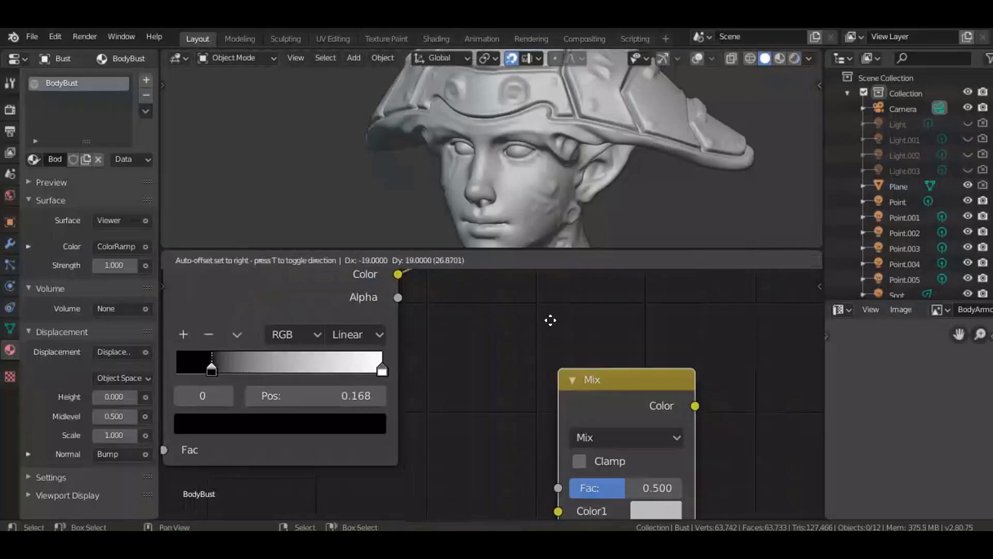
pyautogui.click(533, 287)
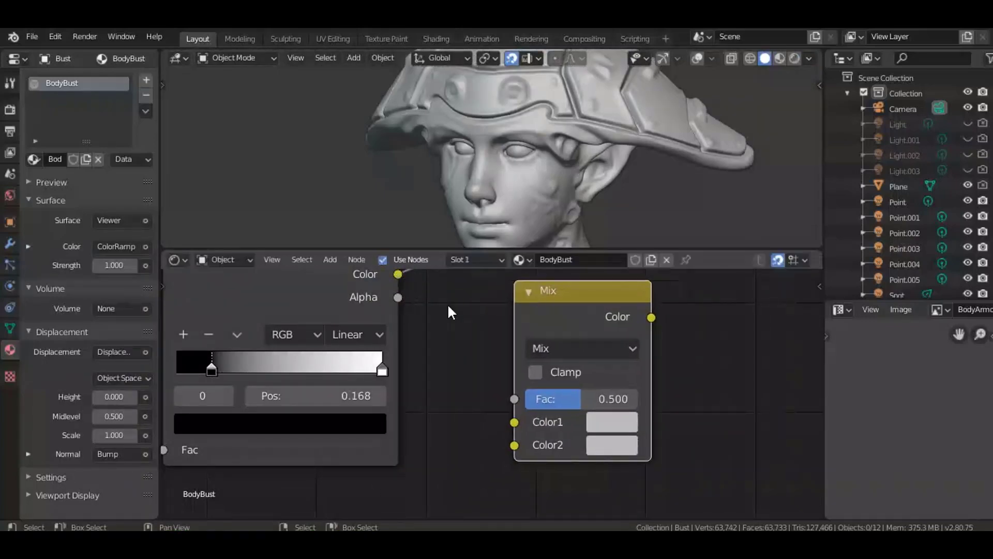
pyautogui.moveTo(398, 274); pyautogui.dragTo(510, 421)
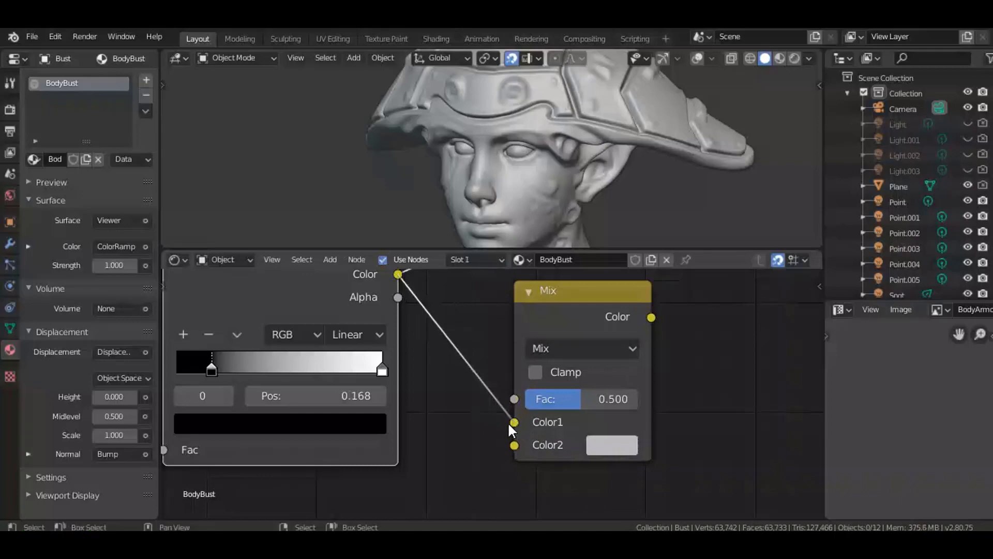
# Set the Mix node's Color2 to black.
pyautogui.click(594, 446)
pyautogui.scroll(-10, 603, 445)
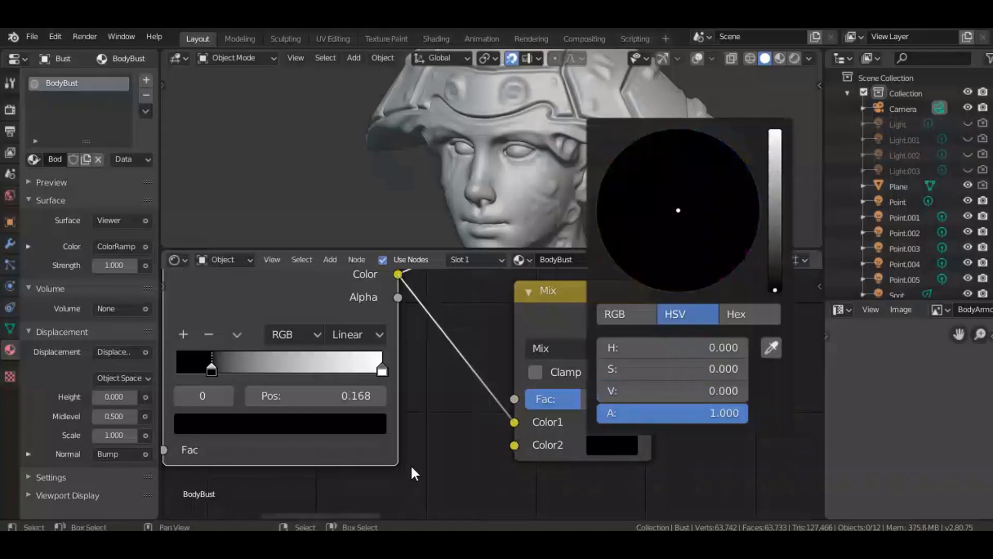
pyautogui.scroll(-3, 585, 448)
# Move the new ColorRamp and Mix nodes together up beside the relocated Bump node.
pyautogui.moveTo(586, 448); pyautogui.dragTo(326, 376)
pyautogui.scroll(-2, 480, 351)
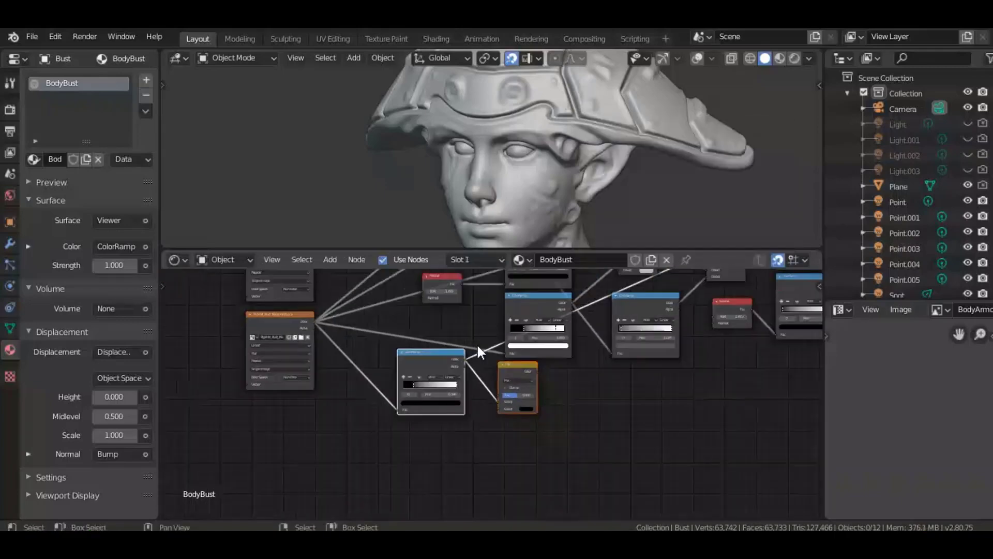
pyautogui.scroll(-6, 480, 352)
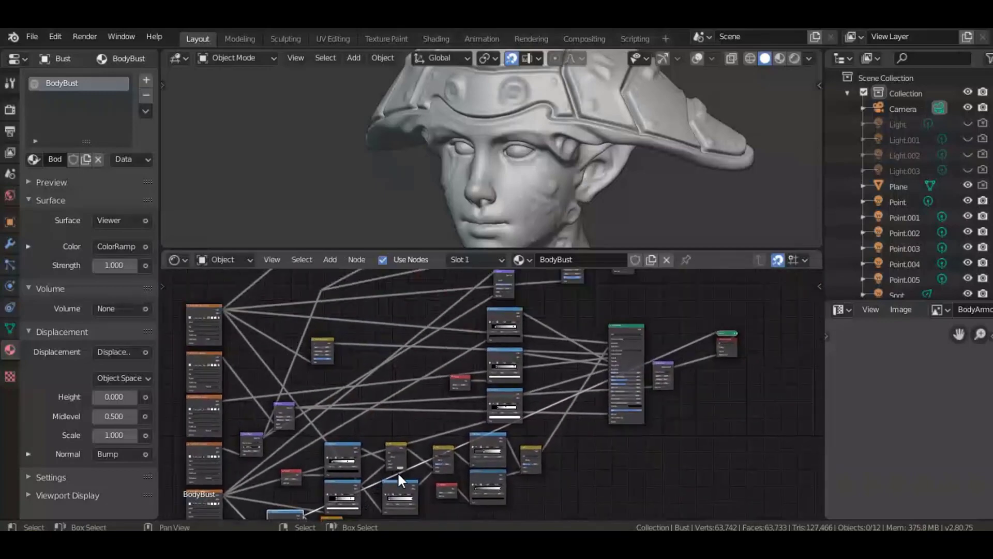
pyautogui.press('g')
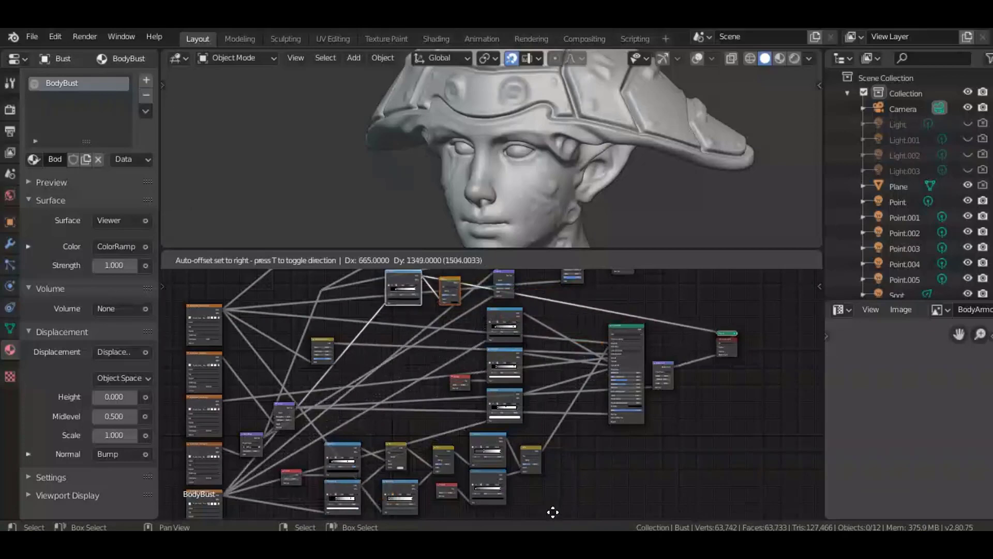
pyautogui.click(546, 272)
# Connect an image texture as a mask to the new Mix node's Fac input.
pyautogui.scroll(6, 391, 414)
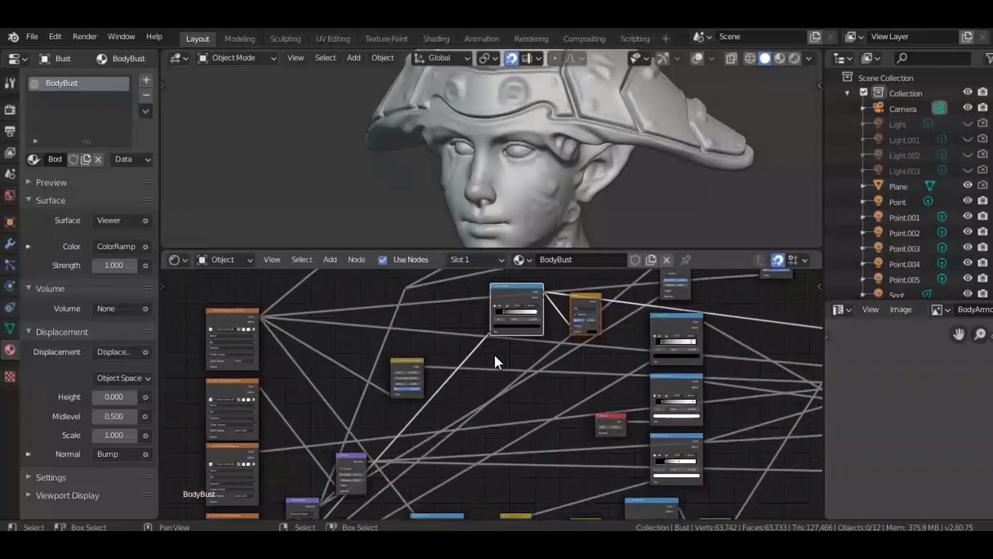
pyautogui.moveTo(454, 379)
pyautogui.mouseDown(button='middle')
pyautogui.moveTo(410, 413)
pyautogui.moveTo(311, 454)
pyautogui.moveTo(469, 376)
pyautogui.mouseUp(button='middle')
pyautogui.scroll(3, 293, 467)
pyautogui.moveTo(298, 410); pyautogui.dragTo(348, 453, button='middle')
pyautogui.scroll(4, 407, 392)
pyautogui.moveTo(245, 414); pyautogui.dragTo(377, 420, button='middle')
pyautogui.scroll(4, 336, 423)
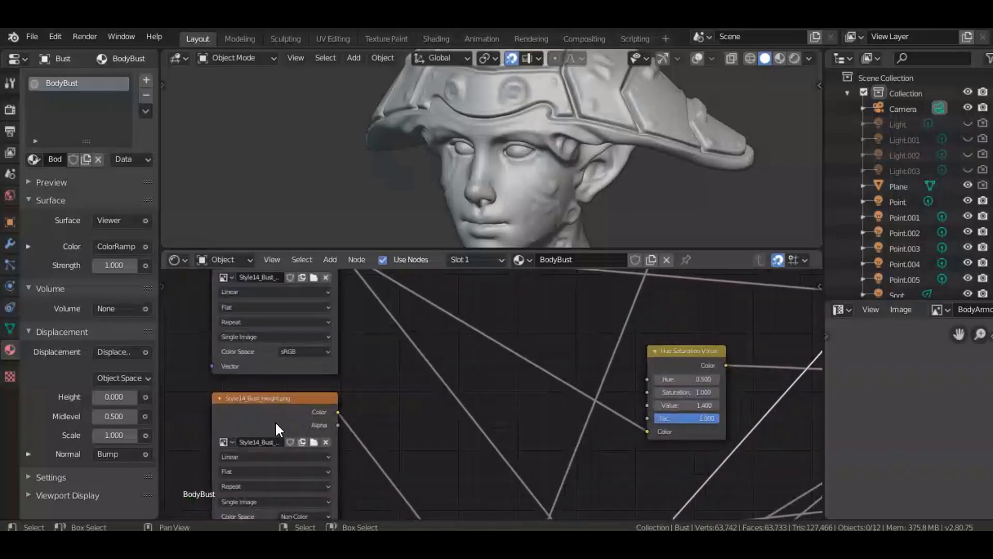
pyautogui.moveTo(279, 429); pyautogui.dragTo(294, 295, button='middle')
pyautogui.moveTo(467, 388); pyautogui.dragTo(223, 460, button='middle')
pyautogui.scroll(-1, 392, 443)
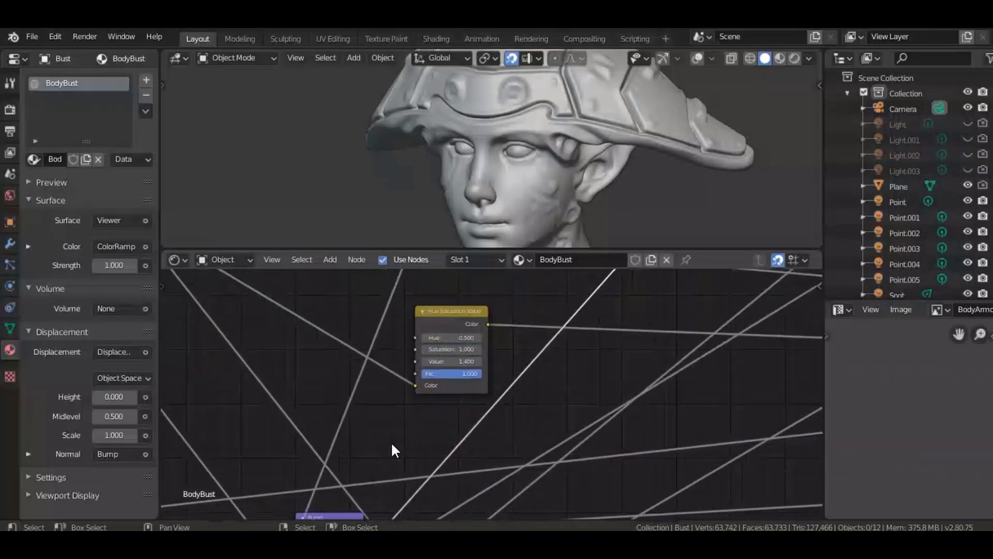
pyautogui.scroll(-4, 392, 443)
pyautogui.moveTo(611, 447); pyautogui.dragTo(529, 466, button='middle')
pyautogui.keyDown('shift'); pyautogui.moveTo(518, 453); pyautogui.dragTo(641, 293); pyautogui.keyUp('shift')
pyautogui.press('KP_Decimal')
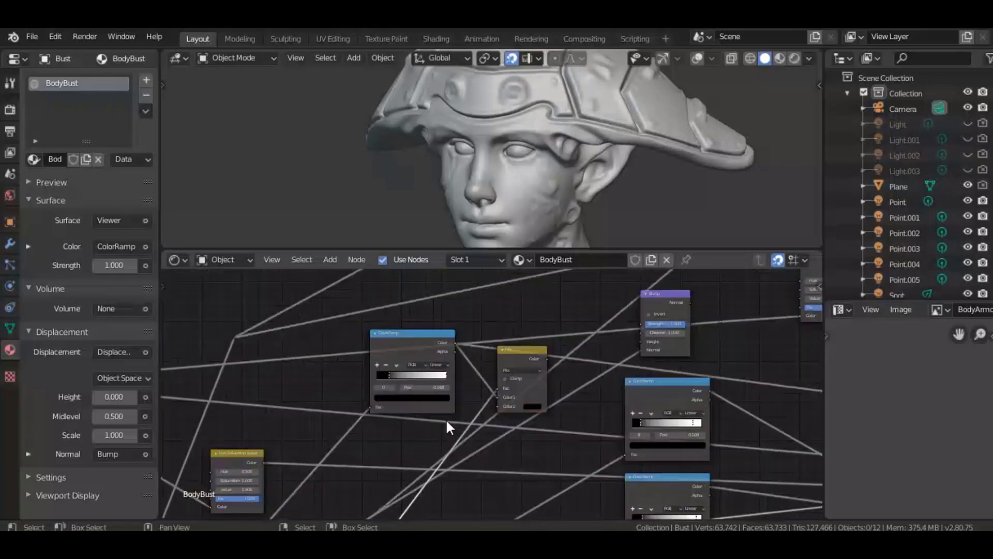
# Preview the new Mix node's output on the bust with the 3D viewport in rendered shading.
pyautogui.keyDown('ctrl'); pyautogui.keyDown('shift'); pyautogui.click(508, 331); pyautogui.keyUp('shift'); pyautogui.keyUp('ctrl')
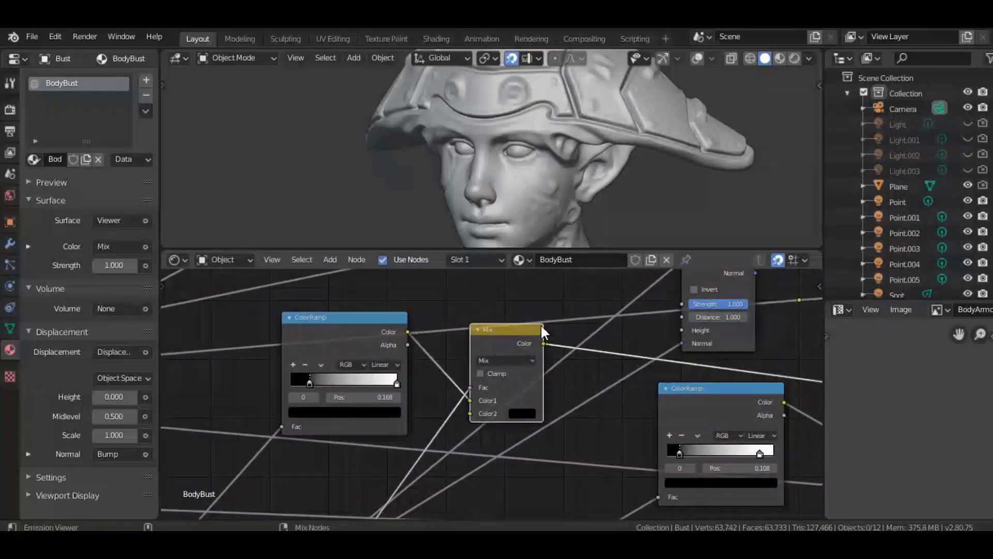
pyautogui.press('z')
pyautogui.click(658, 124)
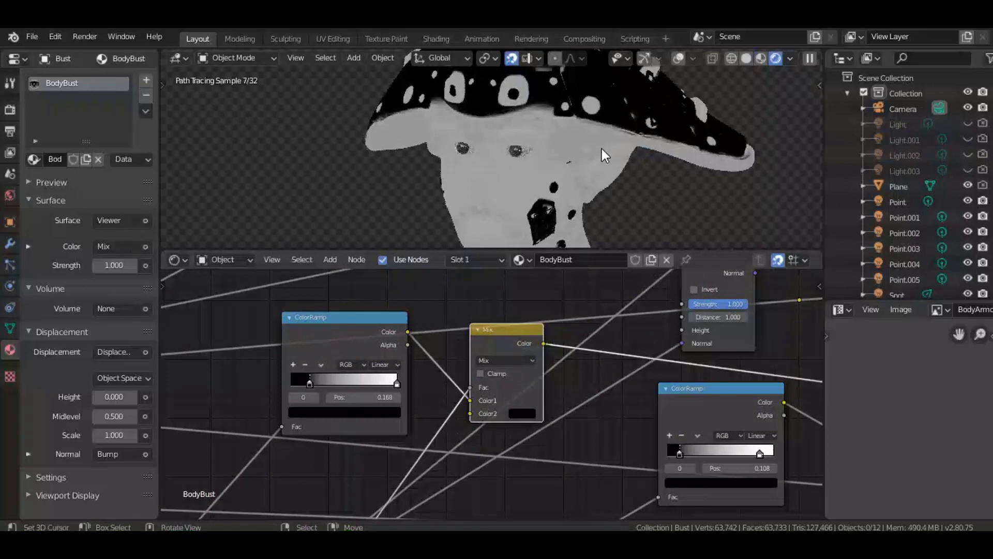
pyautogui.moveTo(433, 393); pyautogui.dragTo(482, 402, button='middle')
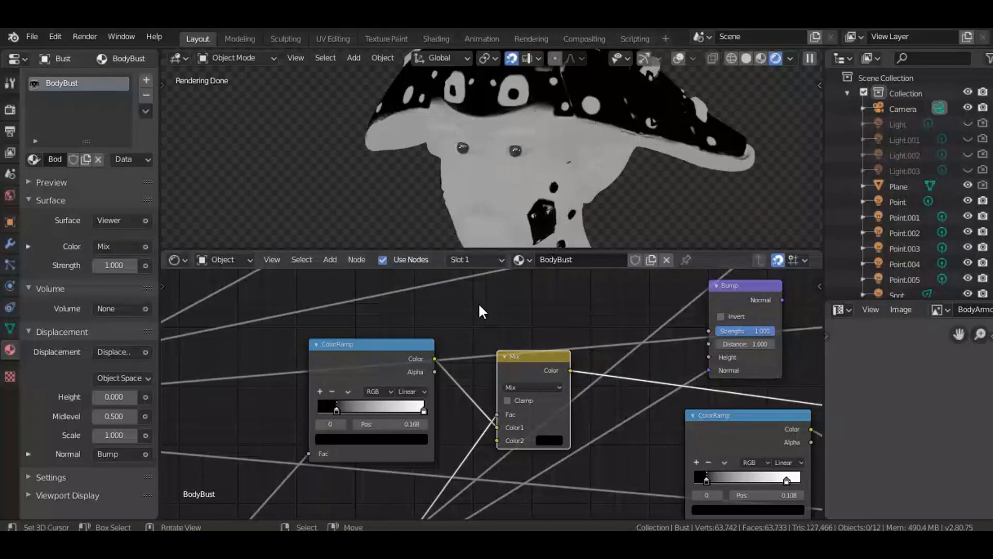
# Move the ColorRamp farther from the new Mix node to open up space between the two nodes.
pyautogui.moveTo(478, 380); pyautogui.dragTo(604, 346, button='middle')
pyautogui.moveTo(496, 317); pyautogui.dragTo(377, 329)
pyautogui.moveTo(605, 381); pyautogui.dragTo(596, 324, button='middle')
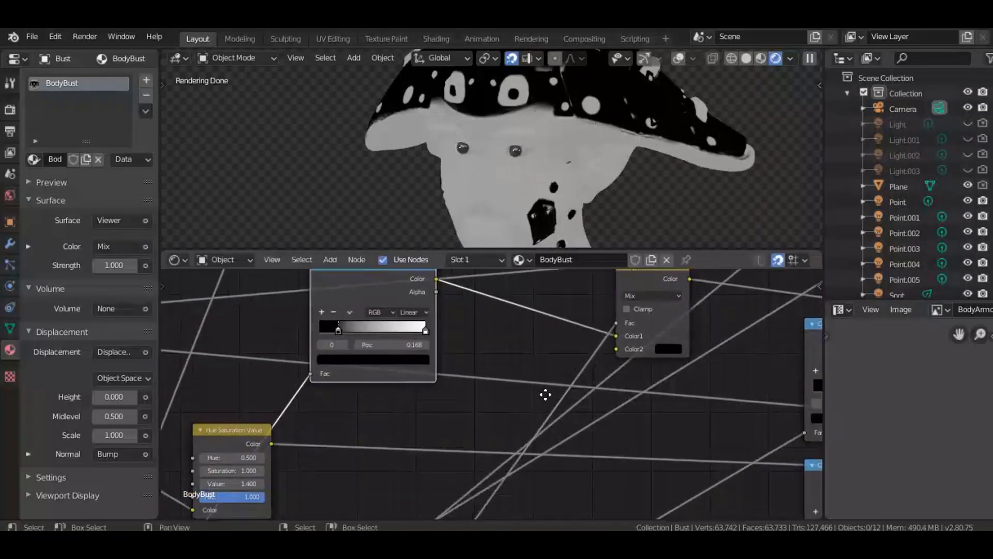
# Preview the Glossy BSDF node's output on the bust.
pyautogui.moveTo(546, 395); pyautogui.dragTo(426, 448, button='middle')
pyautogui.moveTo(643, 388); pyautogui.dragTo(468, 434, button='middle')
pyautogui.scroll(-1, 621, 366)
pyautogui.moveTo(621, 368); pyautogui.dragTo(537, 389, button='middle')
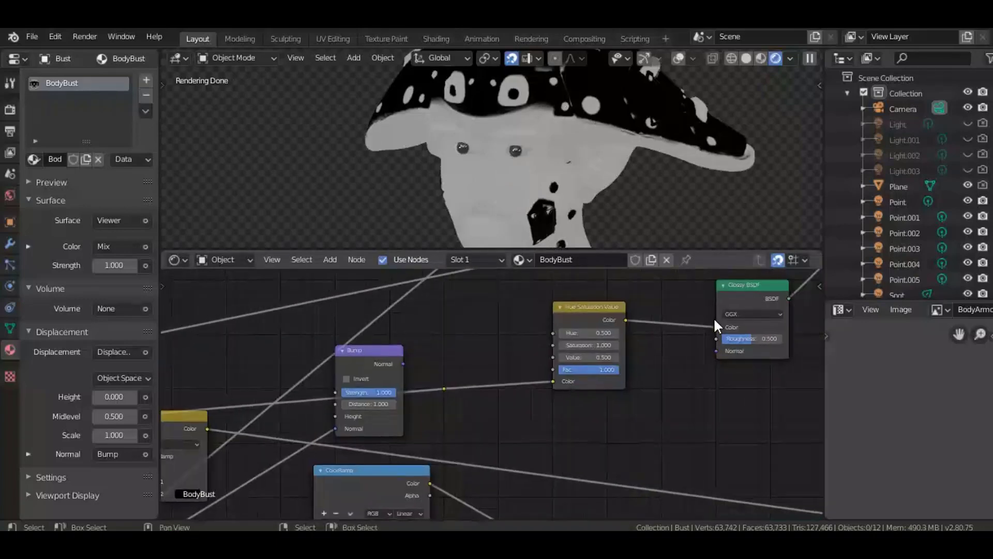
pyautogui.moveTo(715, 321); pyautogui.dragTo(463, 384, button='middle')
pyautogui.keyDown('ctrl'); pyautogui.keyDown('shift'); pyautogui.click(542, 340); pyautogui.keyUp('shift'); pyautogui.keyUp('ctrl')
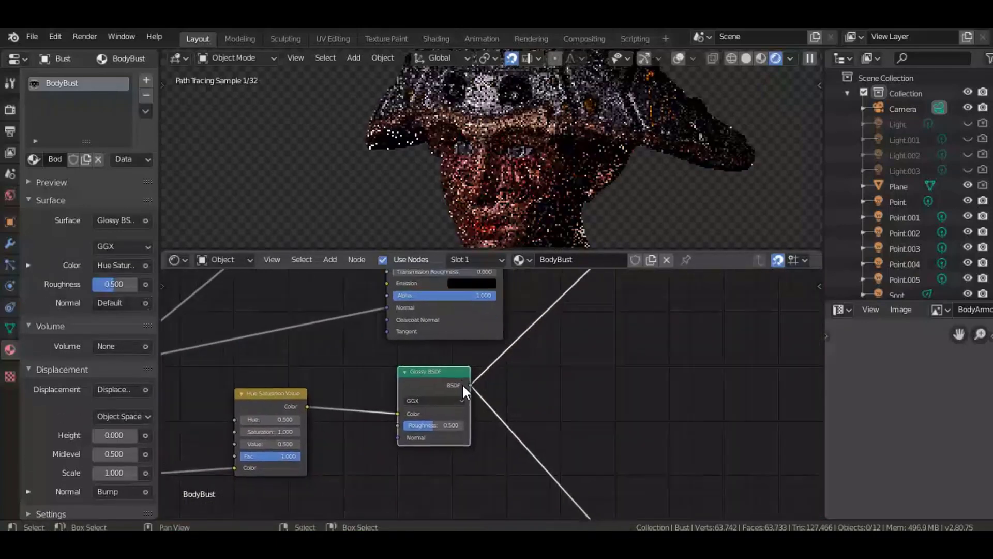
# Preview the final Mix Shader that blends the existing shaders with the Glossy BSDF.
pyautogui.moveTo(563, 369); pyautogui.dragTo(457, 439, button='middle')
pyautogui.scroll(-4, 457, 439)
pyautogui.moveTo(576, 310); pyautogui.dragTo(532, 380, button='middle')
pyautogui.scroll(-2, 533, 380)
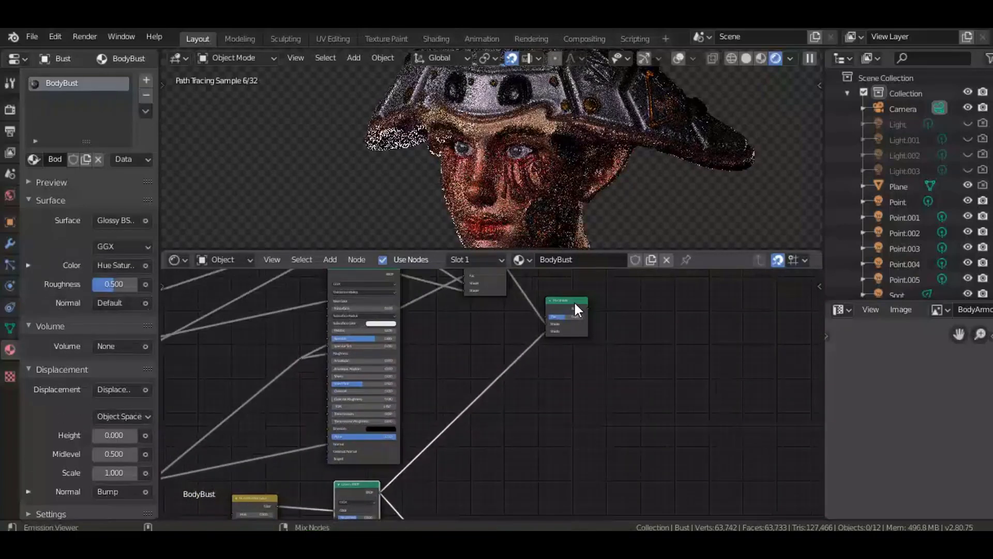
pyautogui.keyDown('ctrl'); pyautogui.keyDown('shift'); pyautogui.click(573, 300); pyautogui.keyUp('shift'); pyautogui.keyUp('ctrl')
# Insert an Invert node into the mask link feeding the new Mix node's Fac, with the 3D viewport in solid shading.
pyautogui.moveTo(421, 410); pyautogui.dragTo(591, 343, button='middle')
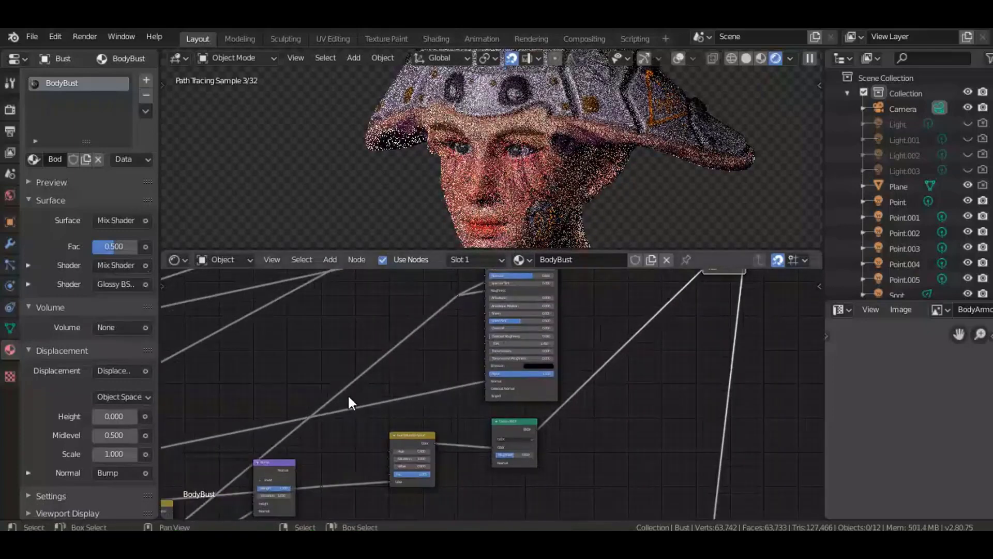
pyautogui.moveTo(349, 396); pyautogui.dragTo(553, 354, button='middle')
pyautogui.moveTo(426, 440); pyautogui.dragTo(562, 400, button='middle')
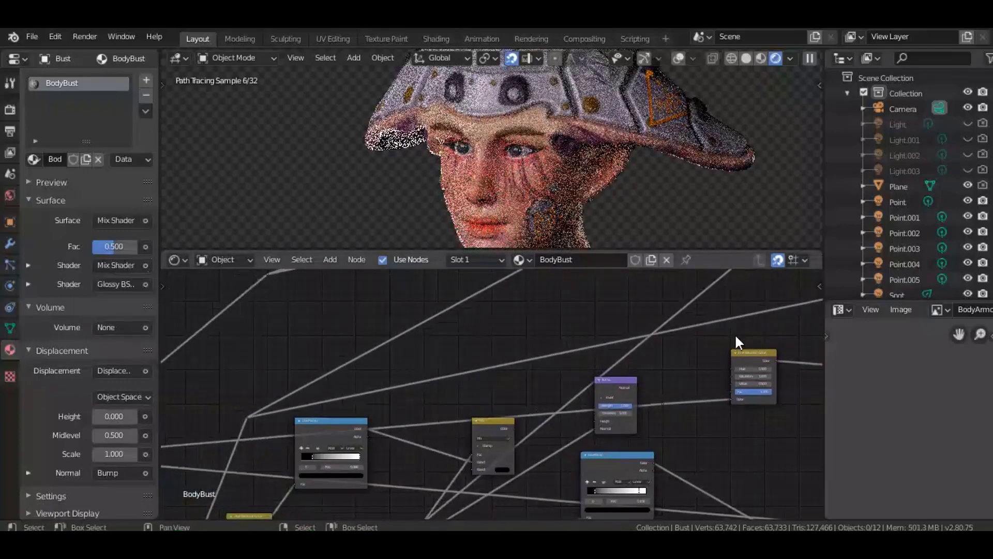
pyautogui.moveTo(736, 337); pyautogui.dragTo(438, 432, button='middle')
pyautogui.moveTo(613, 343); pyautogui.dragTo(529, 436, button='middle')
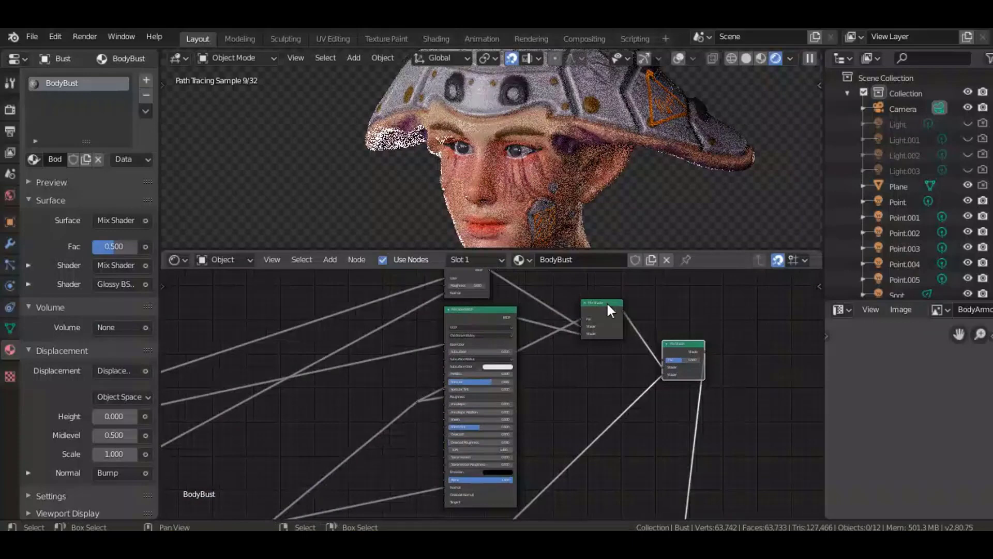
pyautogui.moveTo(639, 338)
pyautogui.mouseDown(button='middle')
pyautogui.moveTo(633, 356)
pyautogui.moveTo(526, 435)
pyautogui.moveTo(399, 470)
pyautogui.moveTo(450, 409)
pyautogui.moveTo(587, 377)
pyautogui.moveTo(511, 384)
pyautogui.mouseUp(button='middle')
pyautogui.hotkey('shift', 'a')
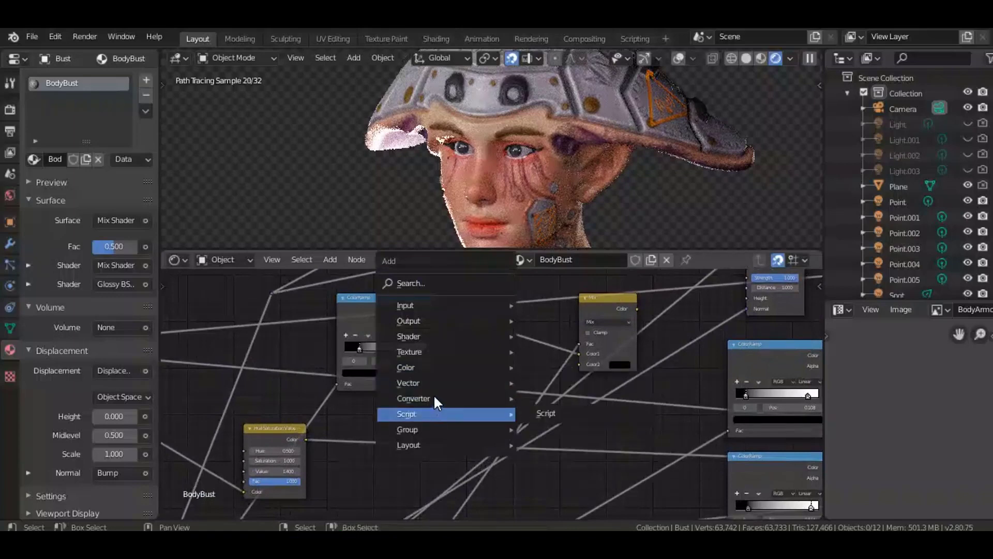
pyautogui.press('z')
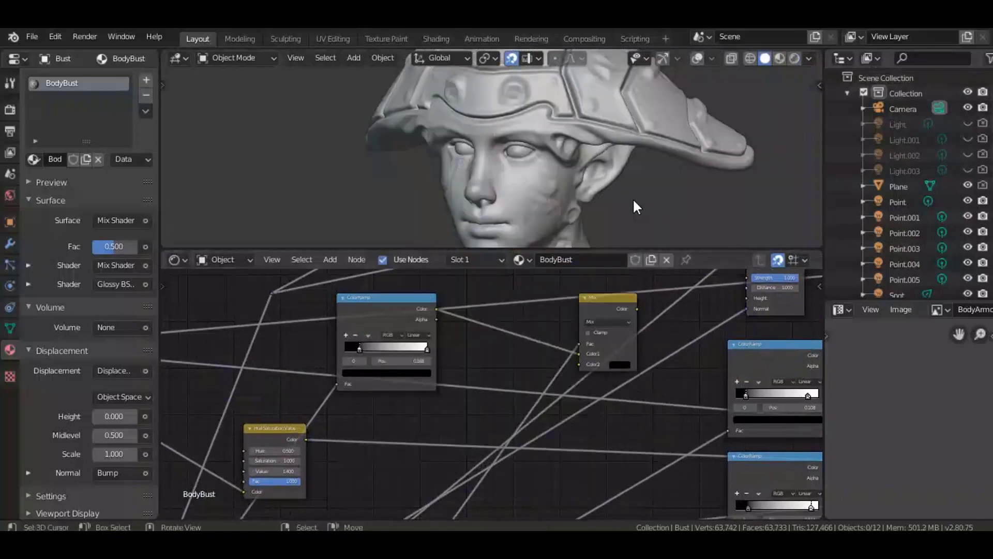
pyautogui.hotkey('shift', 'a')
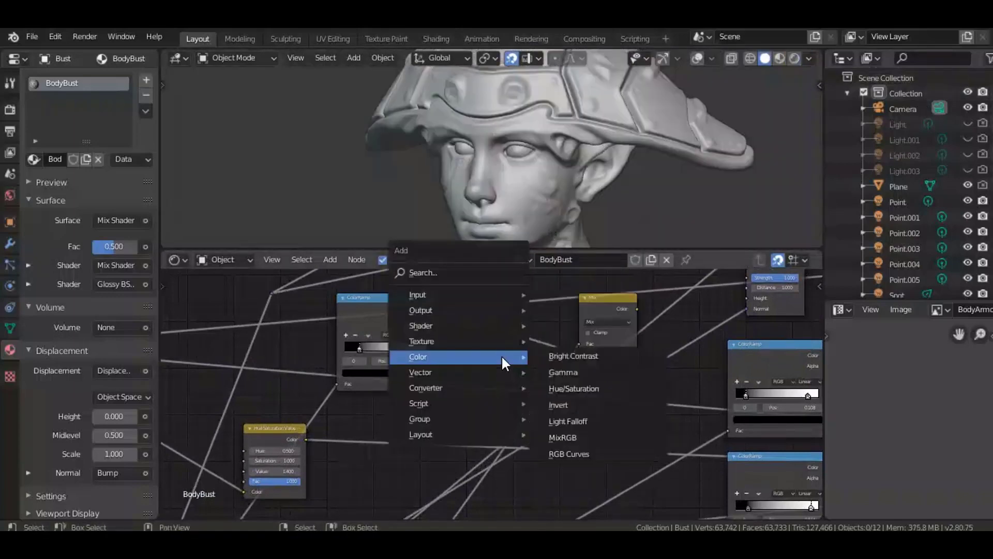
pyautogui.click(578, 405)
pyautogui.click(554, 385)
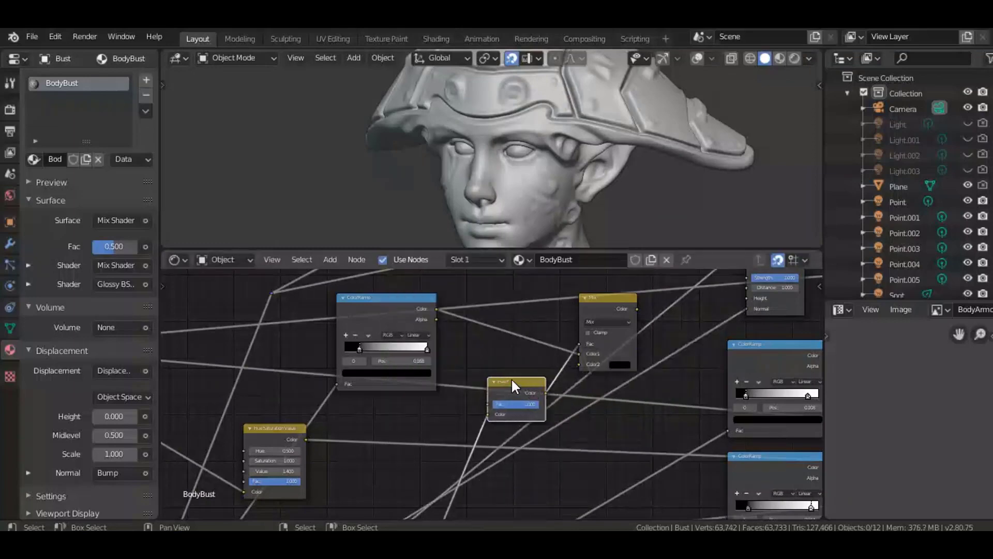
pyautogui.moveTo(505, 361); pyautogui.dragTo(495, 335)
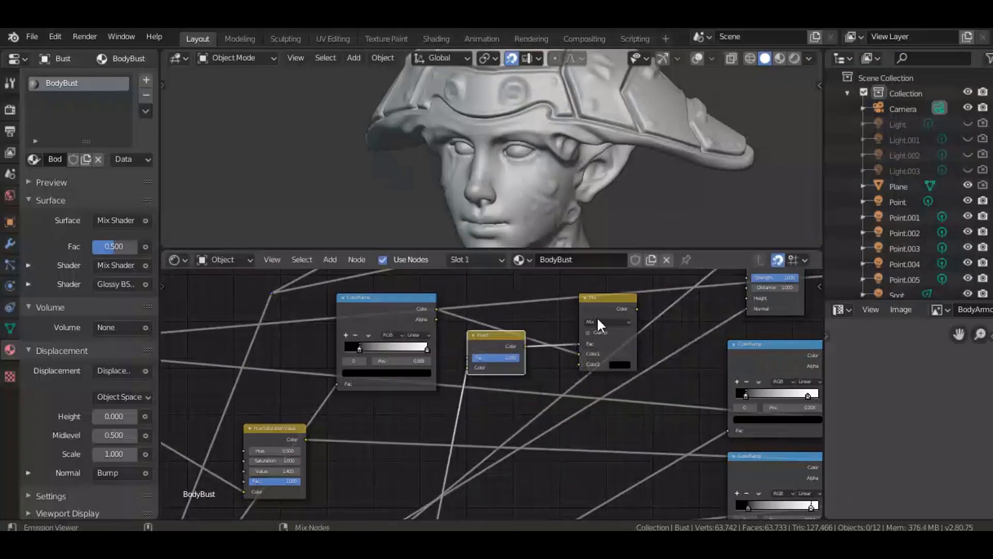
# Preview the inverted-mask Mix node's output in rendered shading and save the file.
pyautogui.keyDown('ctrl'); pyautogui.keyDown('shift'); pyautogui.click(612, 306); pyautogui.keyUp('shift'); pyautogui.keyUp('ctrl')
pyautogui.hotkey('ctrl', 's')
pyautogui.hotkey('shift', 'z')
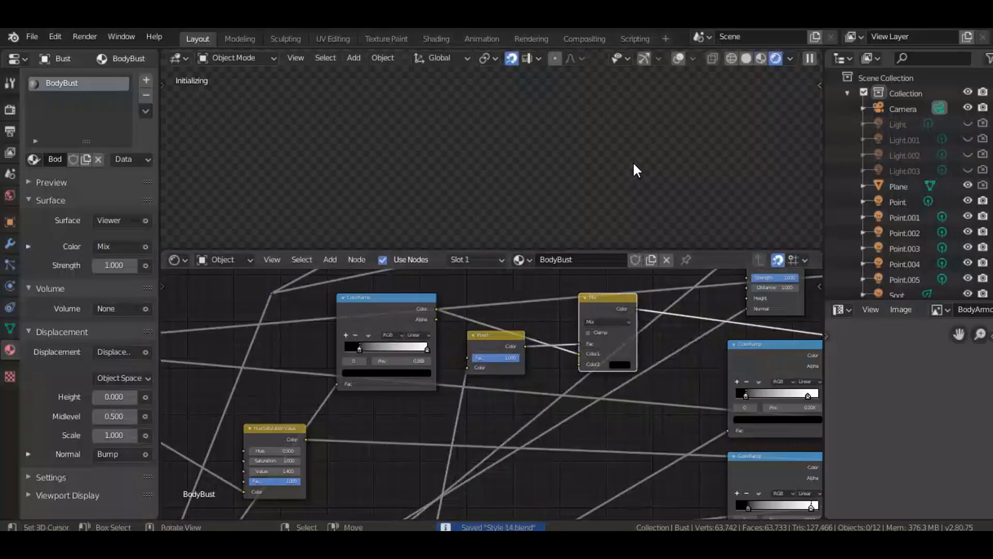
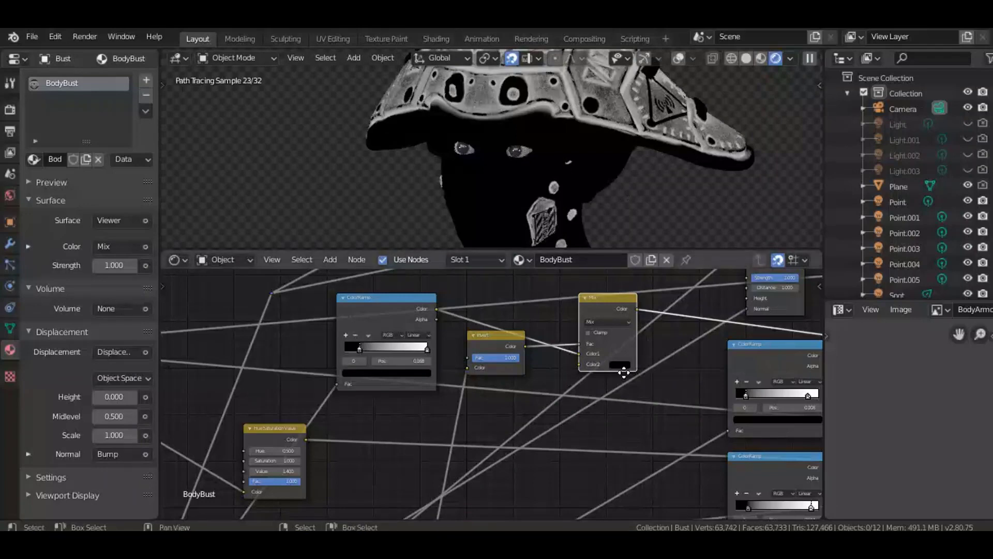
# Move the final Mix Shader node down closer to the level of the Glossy BSDF node.
pyautogui.moveTo(623, 372); pyautogui.dragTo(359, 453, button='middle')
pyautogui.scroll(-2, 473, 406)
pyautogui.moveTo(470, 457); pyautogui.dragTo(494, 490, button='middle')
pyautogui.moveTo(427, 423); pyautogui.dragTo(417, 454, button='middle')
pyautogui.moveTo(612, 353); pyautogui.dragTo(558, 379, button='middle')
pyautogui.moveTo(626, 343); pyautogui.dragTo(608, 460)
pyautogui.moveTo(610, 461); pyautogui.dragTo(617, 382, button='middle')
pyautogui.scroll(6, 501, 455)
pyautogui.moveTo(427, 465); pyautogui.dragTo(636, 392, button='middle')
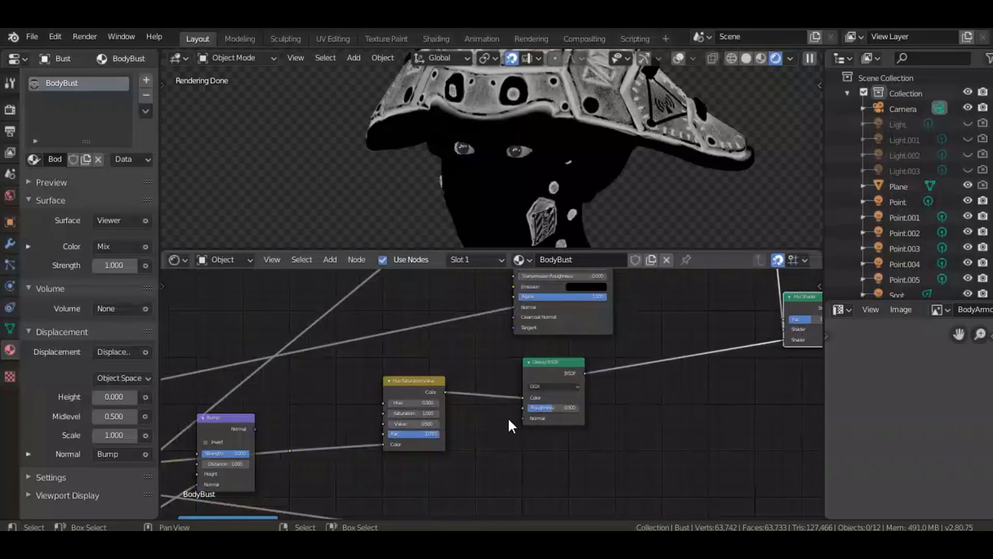
# Move the masked roughness Mix node to just below the Glossy BSDF node.
pyautogui.scroll(-2, 507, 424)
pyautogui.moveTo(507, 424); pyautogui.dragTo(599, 405, button='middle')
pyautogui.moveTo(226, 457); pyautogui.dragTo(669, 429)
pyautogui.moveTo(669, 430); pyautogui.dragTo(351, 467, button='middle')
pyautogui.scroll(2, 275, 492)
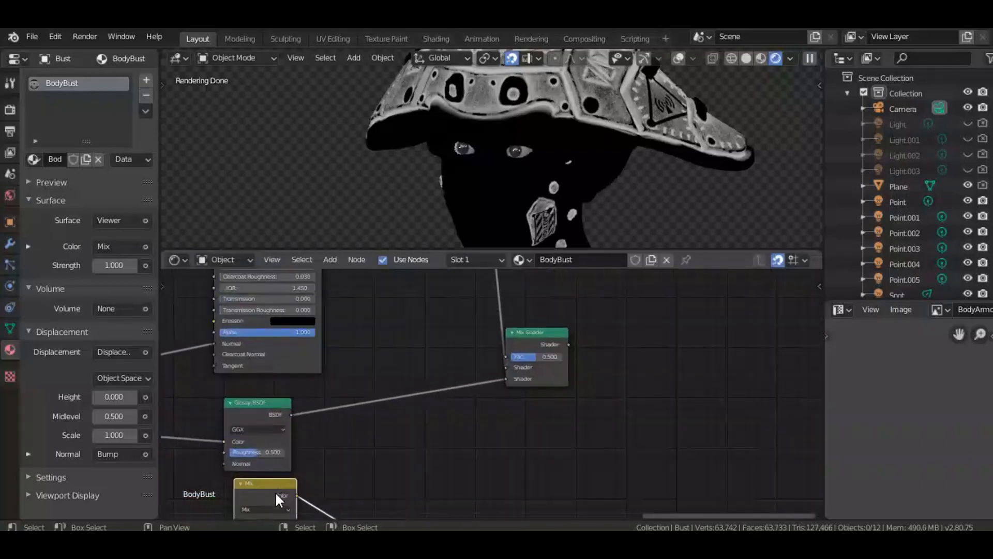
# Connect the Mix node's Color output to the final Mix Shader's Fac input and preview the shader on the bust.
pyautogui.moveTo(297, 496); pyautogui.dragTo(505, 397)
pyautogui.moveTo(506, 357); pyautogui.dragTo(506, 357)
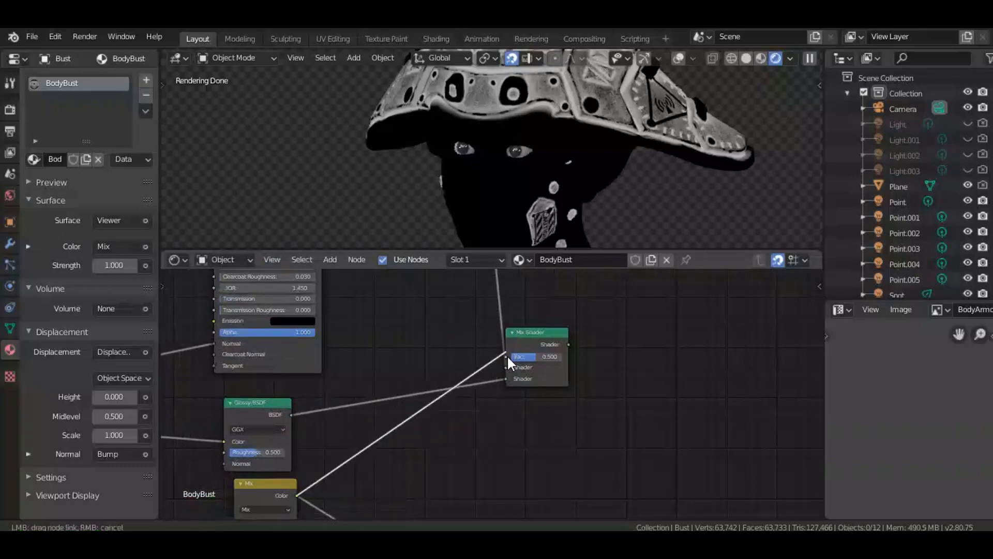
pyautogui.keyDown('ctrl'); pyautogui.keyDown('shift'); pyautogui.click(523, 344); pyautogui.keyUp('shift'); pyautogui.keyUp('ctrl')
pyautogui.press('z')
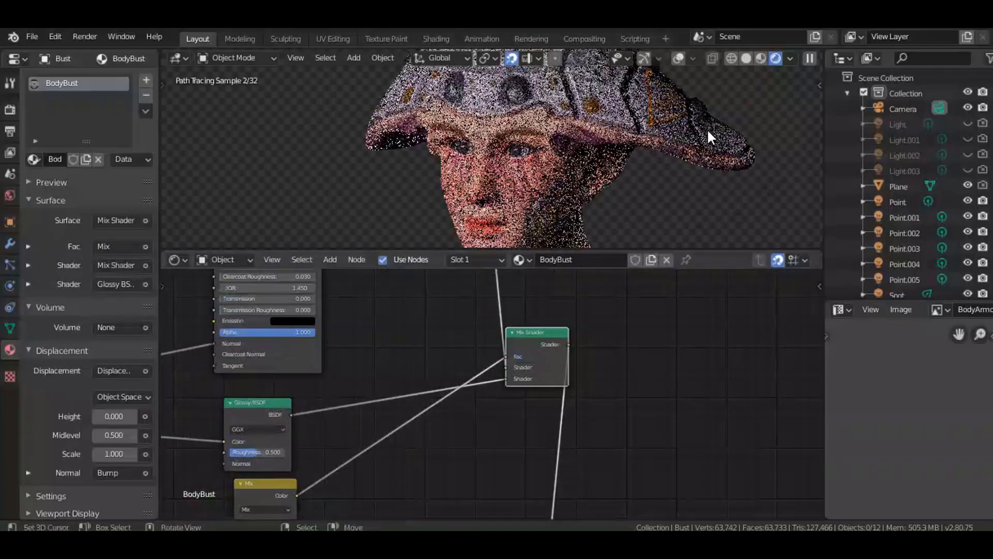
pyautogui.moveTo(536, 361); pyautogui.dragTo(540, 362, button='middle')
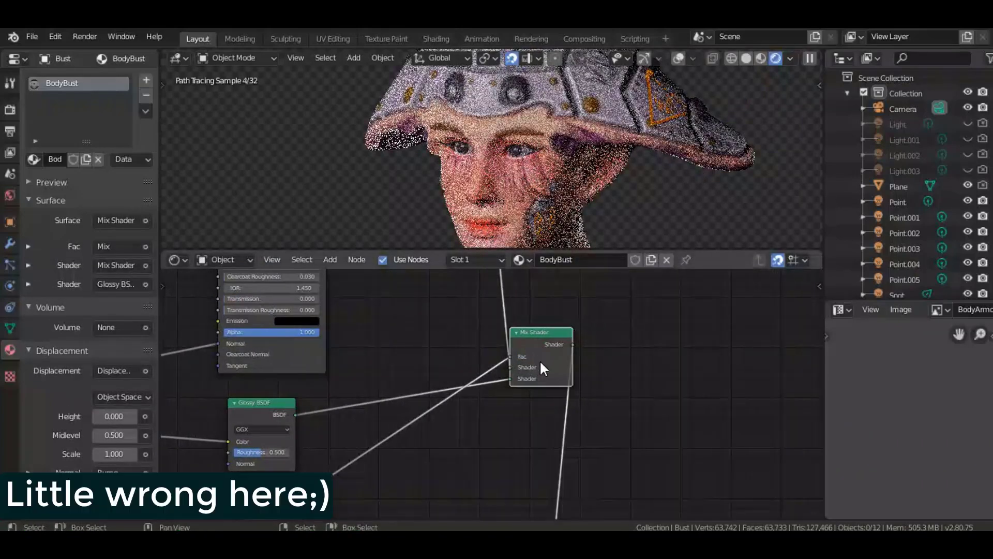
pyautogui.click(506, 368)
pyautogui.click(510, 374)
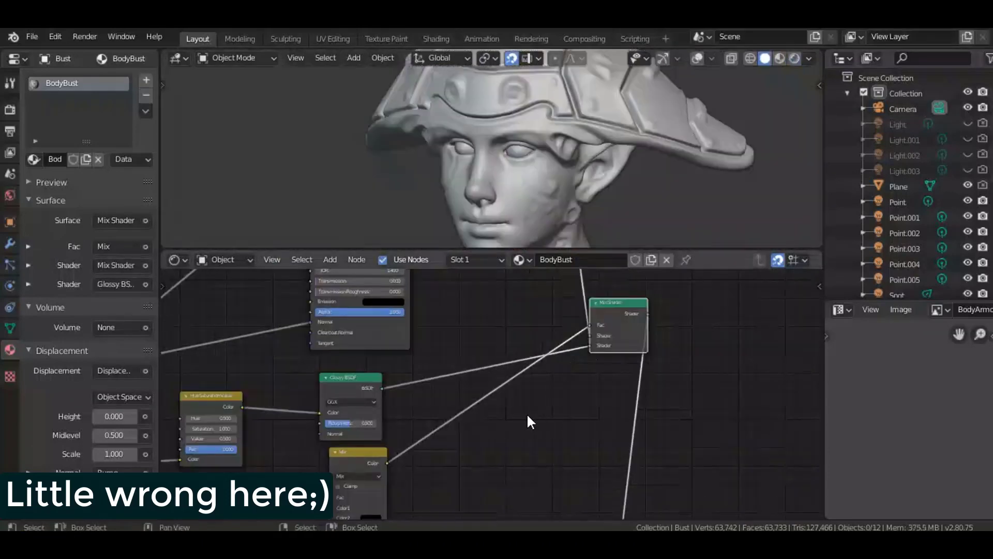
# Cut the link from the Mix node to the Mix Shader's Fac and move the Mix node back beside the Bump node.
pyautogui.scroll(-3, 649, 390)
pyautogui.moveTo(526, 413)
pyautogui.mouseDown(button='middle')
pyautogui.moveTo(650, 390)
pyautogui.moveTo(575, 387)
pyautogui.mouseUp(button='middle')
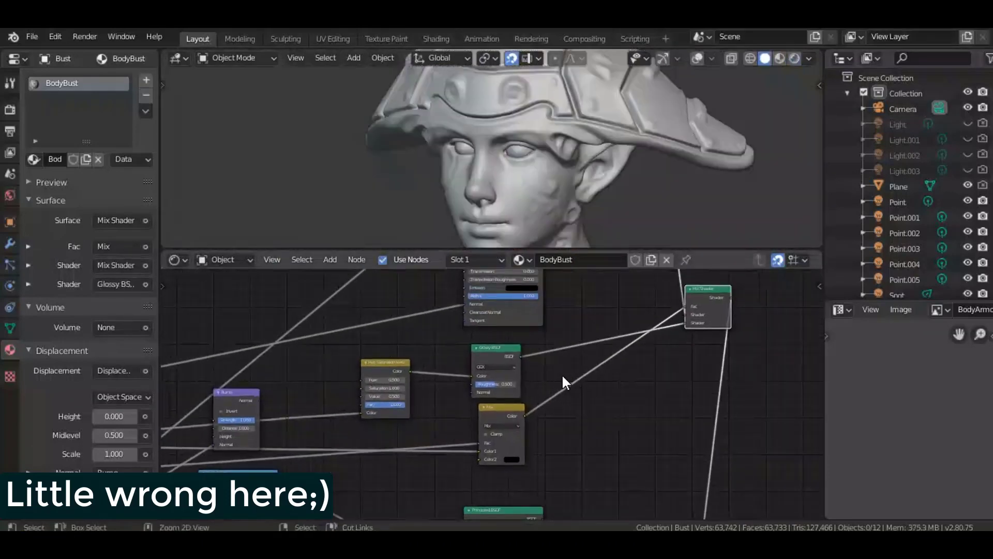
pyautogui.keyDown('ctrl'); pyautogui.moveTo(562, 377); pyautogui.dragTo(589, 395, button='right'); pyautogui.keyUp('ctrl')
pyautogui.moveTo(608, 429)
pyautogui.mouseDown(button='middle')
pyautogui.moveTo(617, 432)
pyautogui.moveTo(589, 427)
pyautogui.mouseUp(button='middle')
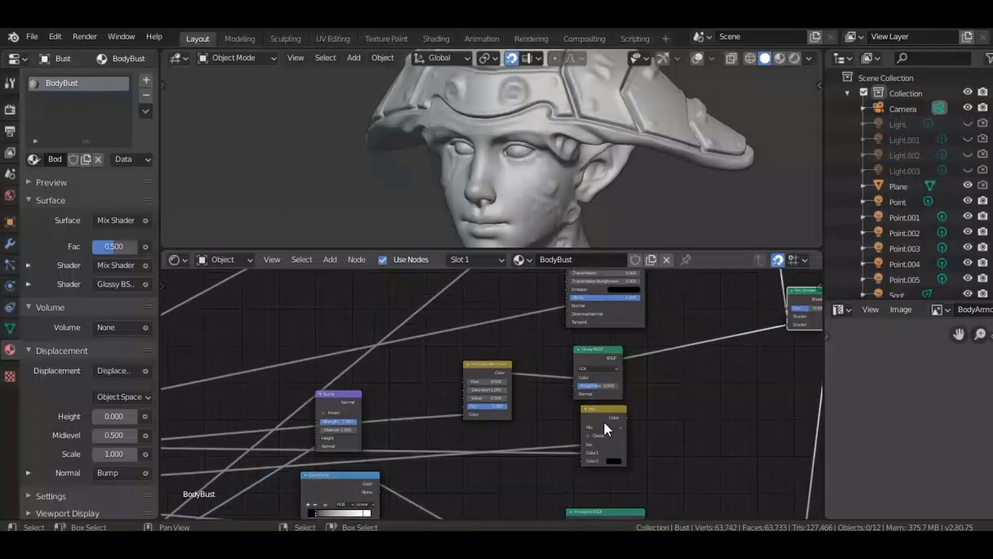
pyautogui.moveTo(604, 423); pyautogui.dragTo(236, 437)
# Preview the relocated Mix node's output on the bust in rendered shading.
pyautogui.moveTo(510, 376); pyautogui.dragTo(424, 403, button='middle')
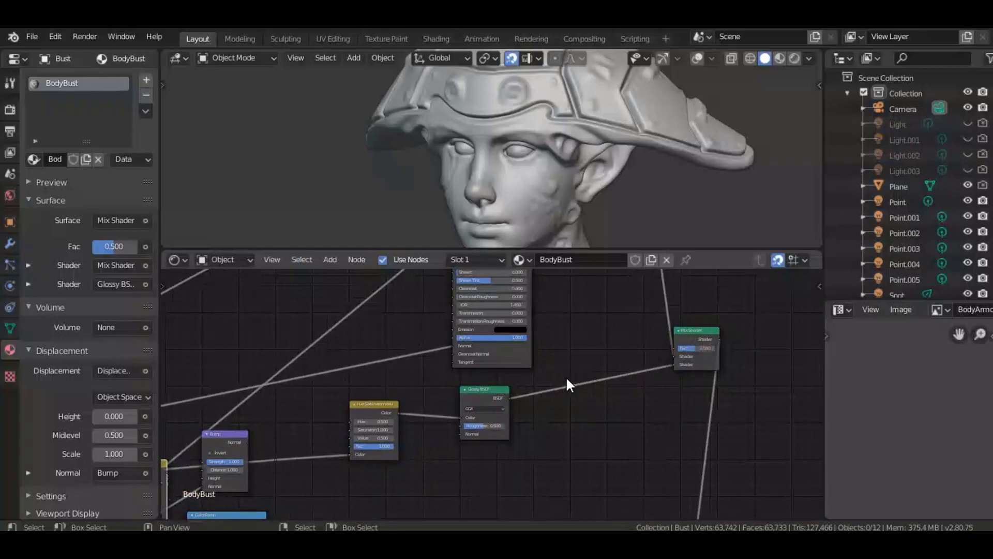
pyautogui.moveTo(372, 442); pyautogui.dragTo(708, 362, button='middle')
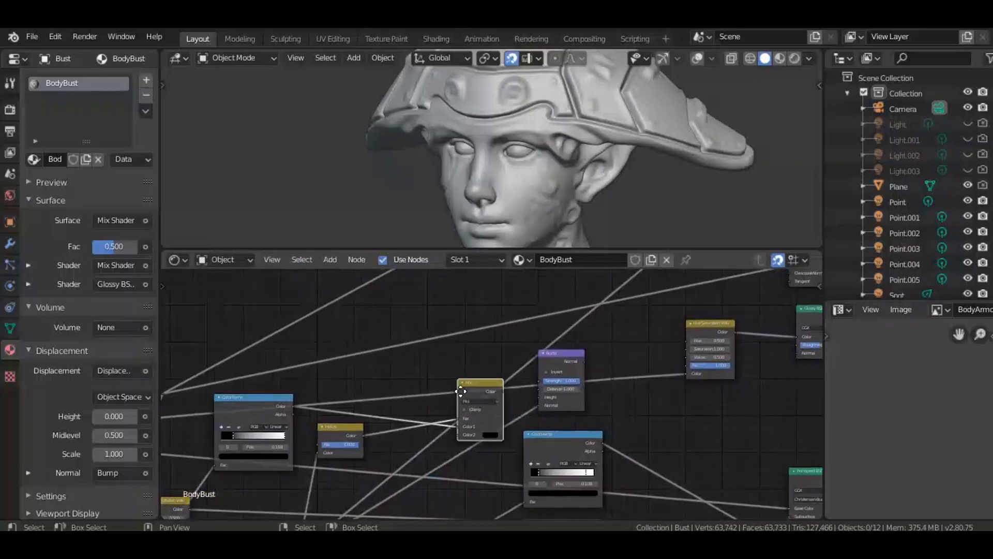
pyautogui.keyDown('ctrl'); pyautogui.keyDown('shift'); pyautogui.click(460, 390); pyautogui.keyUp('shift'); pyautogui.keyUp('ctrl')
pyautogui.press('z')
pyautogui.click(582, 134)
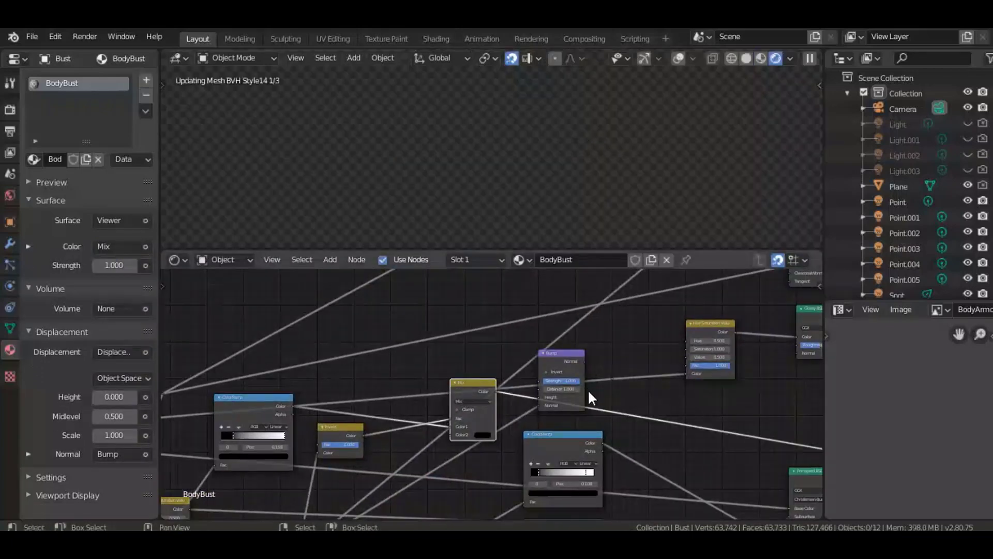
pyautogui.scroll(3, 521, 415)
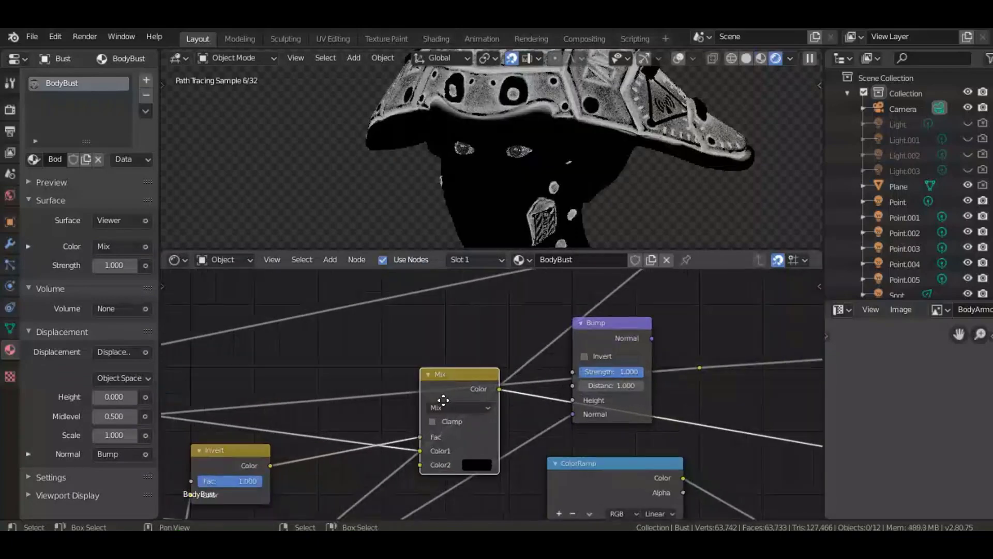
# Connect the Mix node's Color output to the Bump node's Height input and preview the Bump node.
pyautogui.moveTo(443, 400); pyautogui.dragTo(440, 384, button='middle')
pyautogui.scroll(2, 440, 384)
pyautogui.moveTo(411, 378); pyautogui.dragTo(517, 386)
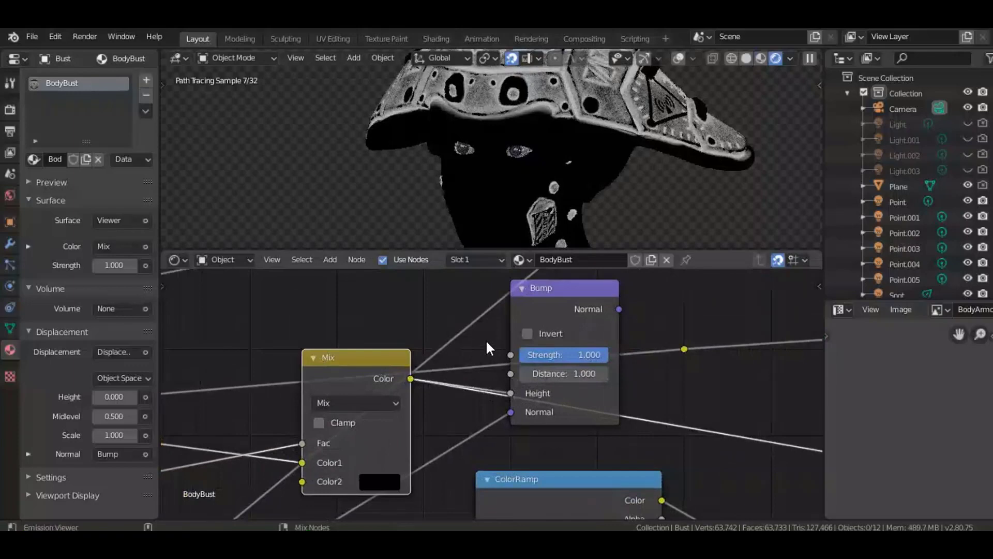
pyautogui.keyDown('ctrl'); pyautogui.keyDown('shift'); pyautogui.click(585, 297); pyautogui.keyUp('shift'); pyautogui.keyUp('ctrl')
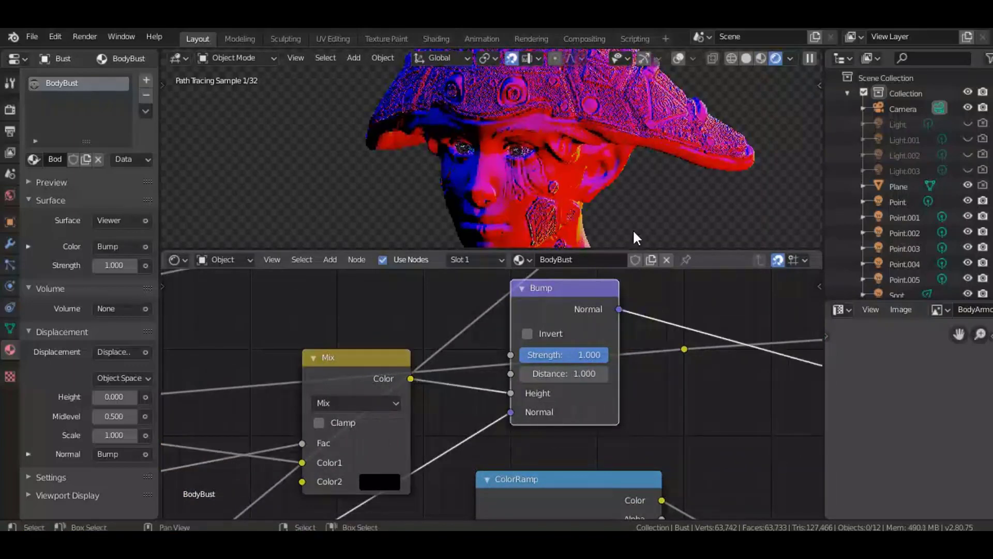
# Set the Bump node's strength to 0.202, switch the 3D viewport to solid shading, and save the file.
pyautogui.moveTo(616, 347); pyautogui.dragTo(508, 366, button='middle')
pyautogui.scroll(1, 507, 366)
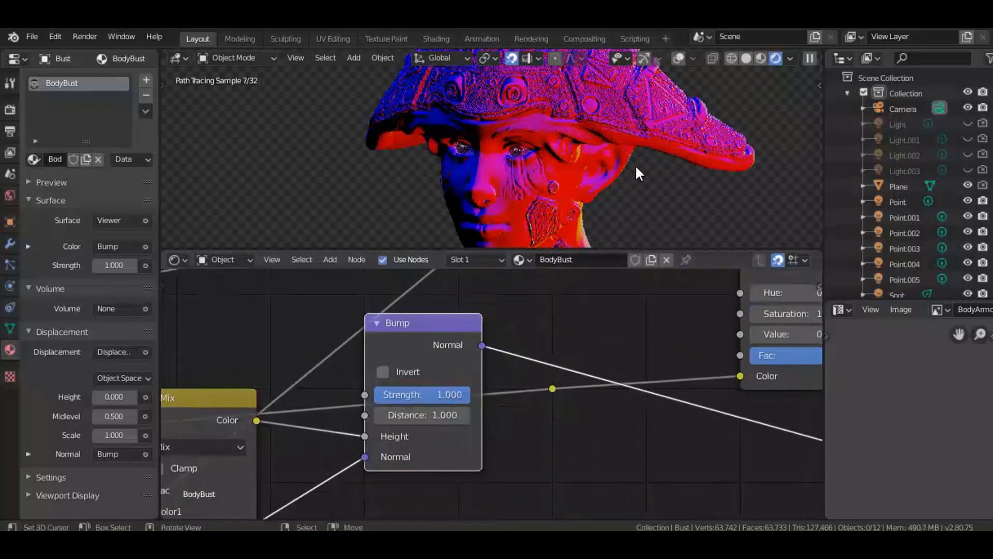
pyautogui.scroll(4, 645, 158)
pyautogui.scroll(-2, 659, 176)
pyautogui.scroll(2, 456, 394)
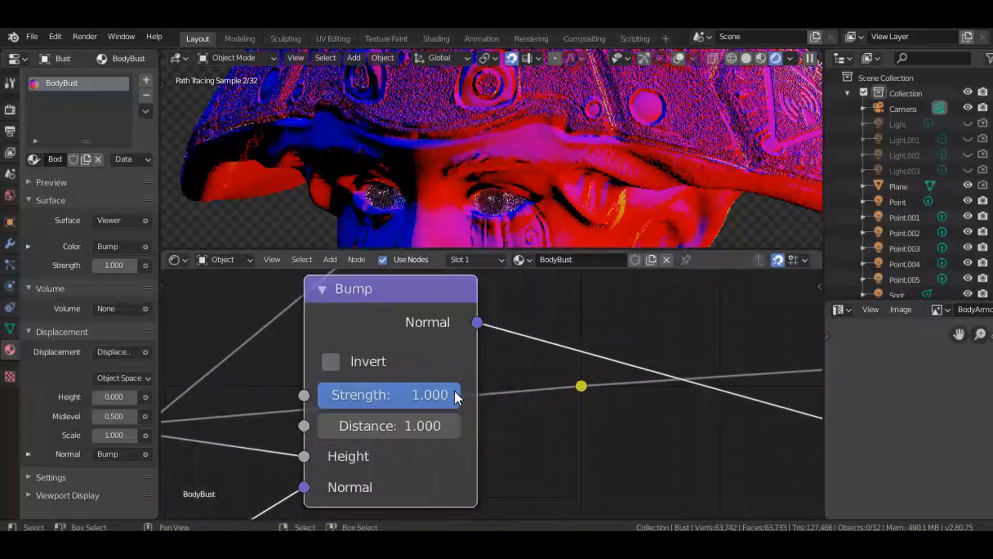
pyautogui.moveTo(455, 394); pyautogui.dragTo(352, 394)
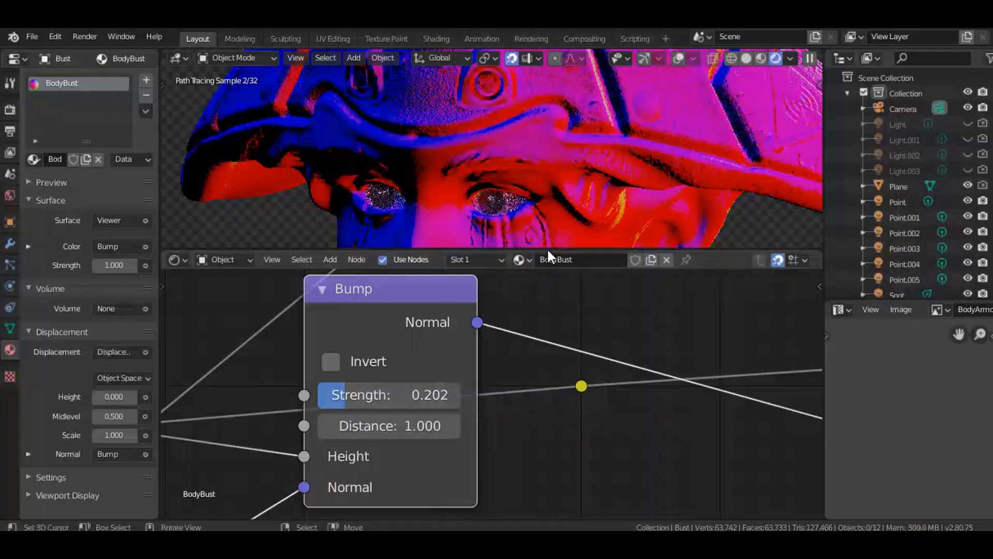
pyautogui.press('z')
pyautogui.hotkey('ctrl', 's')
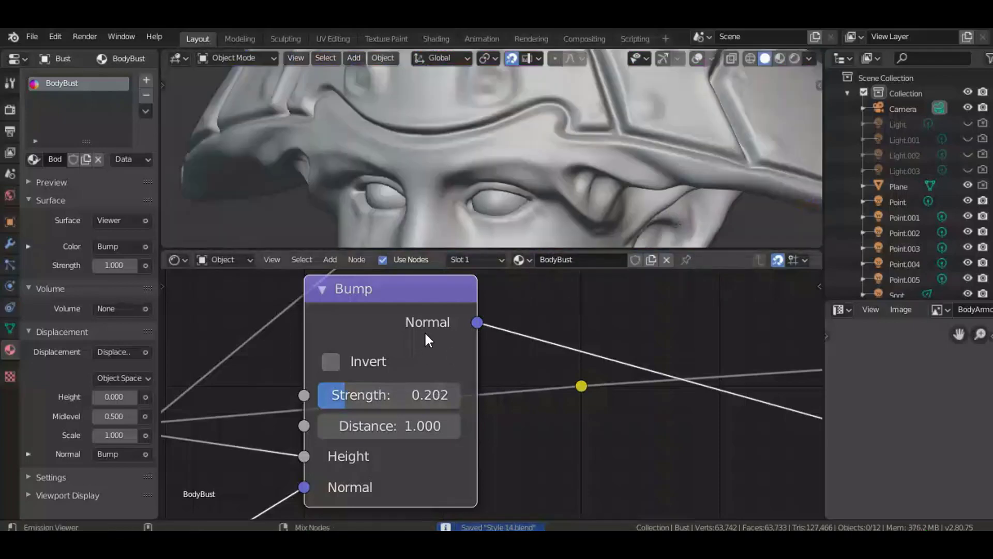
# Return the 3D viewport to rendered shading and preview the Mix node that feeds the Bump height.
pyautogui.press('z')
pyautogui.scroll(-1, 477, 369)
pyautogui.moveTo(478, 369); pyautogui.dragTo(631, 347, button='middle')
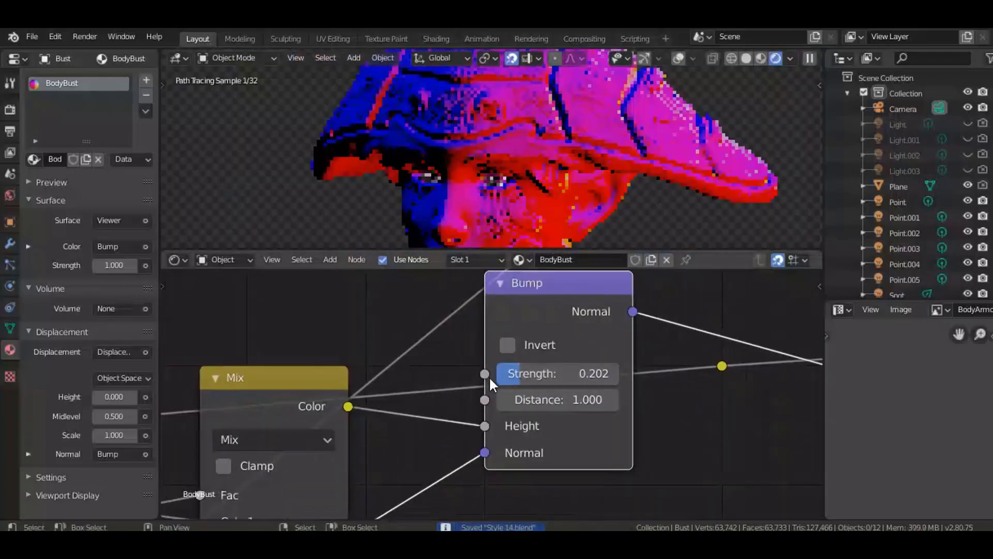
pyautogui.scroll(-4, 489, 384)
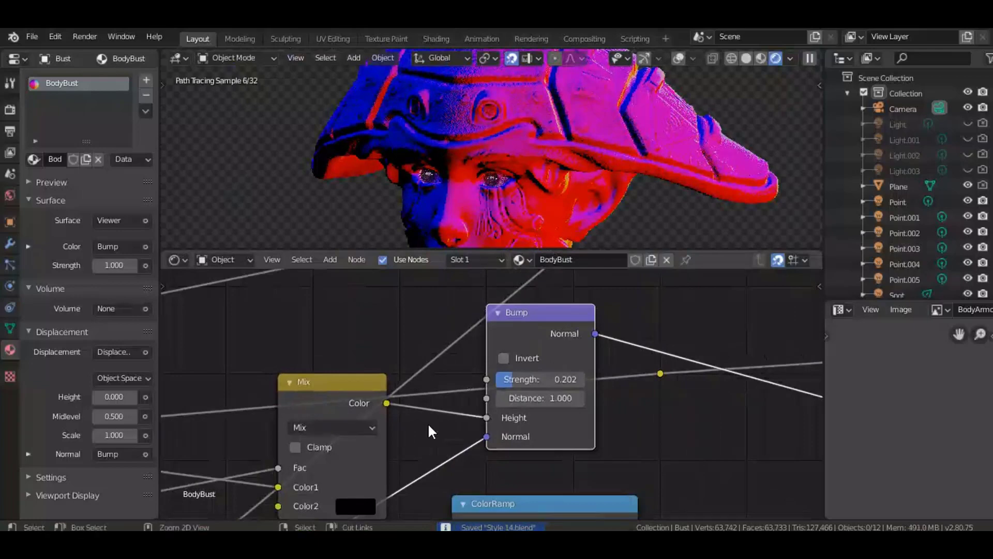
pyautogui.keyDown('ctrl'); pyautogui.keyDown('shift'); pyautogui.click(367, 396); pyautogui.keyUp('shift'); pyautogui.keyUp('ctrl')
pyautogui.moveTo(486, 393); pyautogui.dragTo(503, 378, button='middle')
pyautogui.scroll(-2, 511, 343)
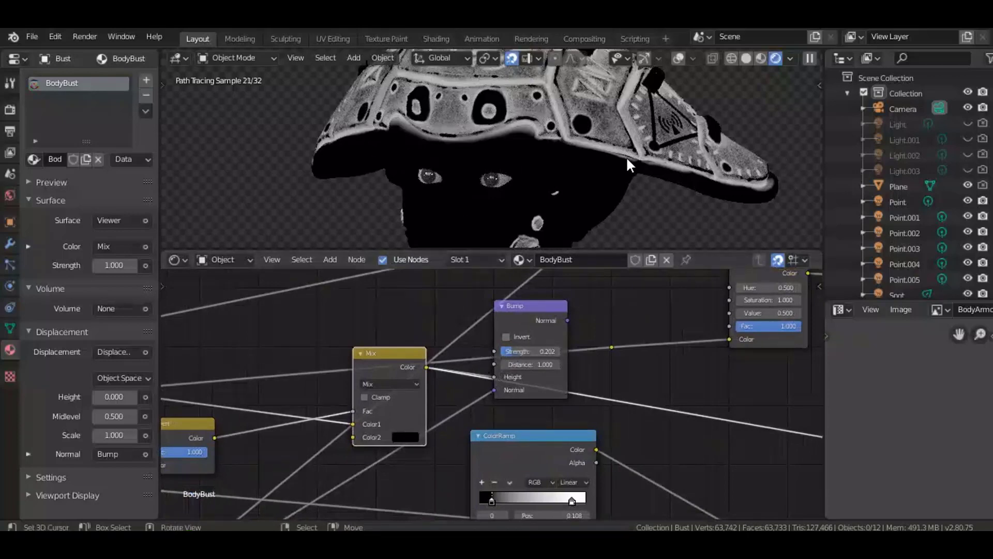
# Preview the Bump node on the bust and connect its Normal output to the Glossy BSDF's Normal input.
pyautogui.moveTo(494, 183)
pyautogui.mouseDown(button='middle')
pyautogui.moveTo(539, 186)
pyautogui.moveTo(528, 176)
pyautogui.moveTo(491, 199)
pyautogui.moveTo(498, 213)
pyautogui.moveTo(523, 202)
pyautogui.moveTo(568, 140)
pyautogui.mouseUp(button='middle')
pyautogui.moveTo(551, 297); pyautogui.dragTo(385, 352, button='middle')
pyautogui.keyDown('ctrl'); pyautogui.keyDown('shift'); pyautogui.click(377, 376); pyautogui.keyUp('shift'); pyautogui.keyUp('ctrl')
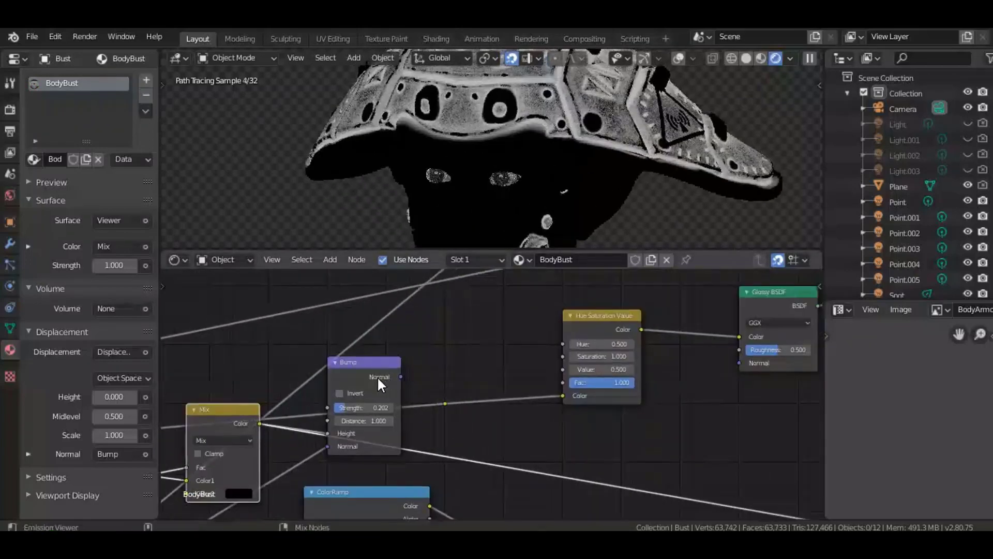
pyautogui.moveTo(458, 388); pyautogui.dragTo(294, 425, button='middle')
pyautogui.moveTo(255, 418); pyautogui.dragTo(595, 406)
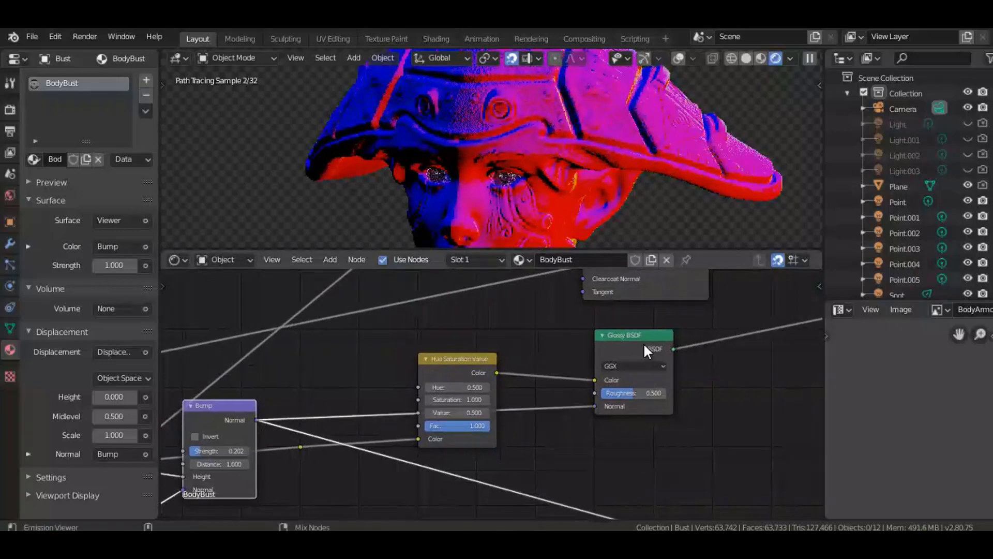
# Preview the Glossy BSDF on the bust and switch the 3D viewport to solid shading.
pyautogui.keyDown('ctrl'); pyautogui.keyDown('shift'); pyautogui.click(643, 343); pyautogui.keyUp('shift'); pyautogui.keyUp('ctrl')
pyautogui.scroll(-2, 593, 385)
pyautogui.moveTo(386, 410); pyautogui.dragTo(488, 394, button='middle')
pyautogui.scroll(-1, 487, 393)
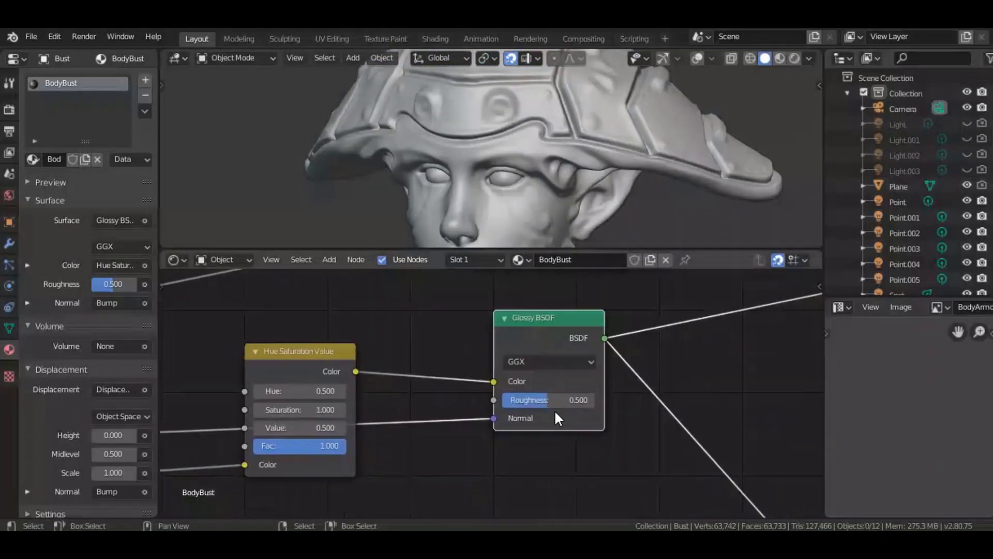
pyautogui.moveTo(539, 419); pyautogui.dragTo(535, 422, button='middle')
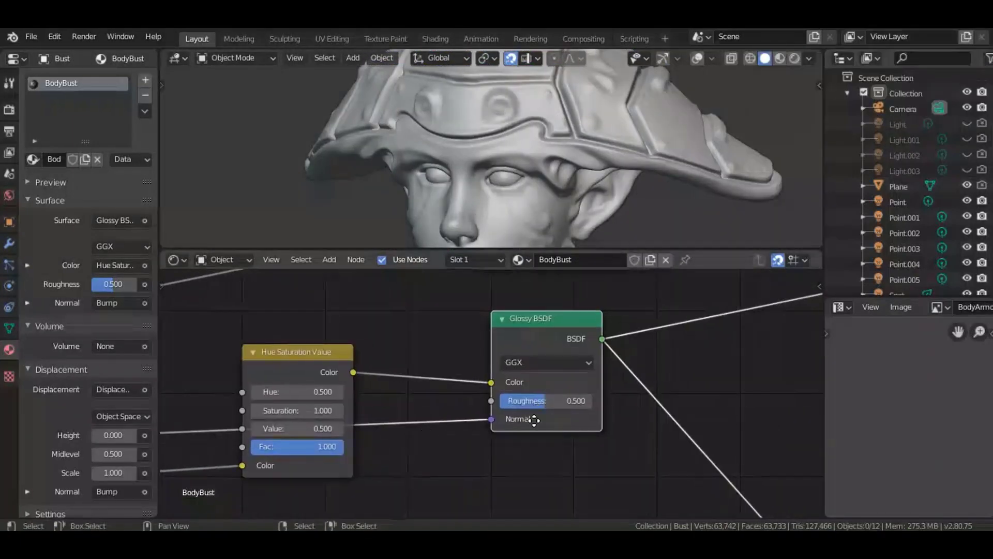
# Move the Hue Saturation Value node up, clear of the link between the Bump node and the Glossy BSDF.
pyautogui.moveTo(218, 466); pyautogui.dragTo(533, 424, button='middle')
pyautogui.scroll(-2, 532, 423)
pyautogui.scroll(1, 537, 418)
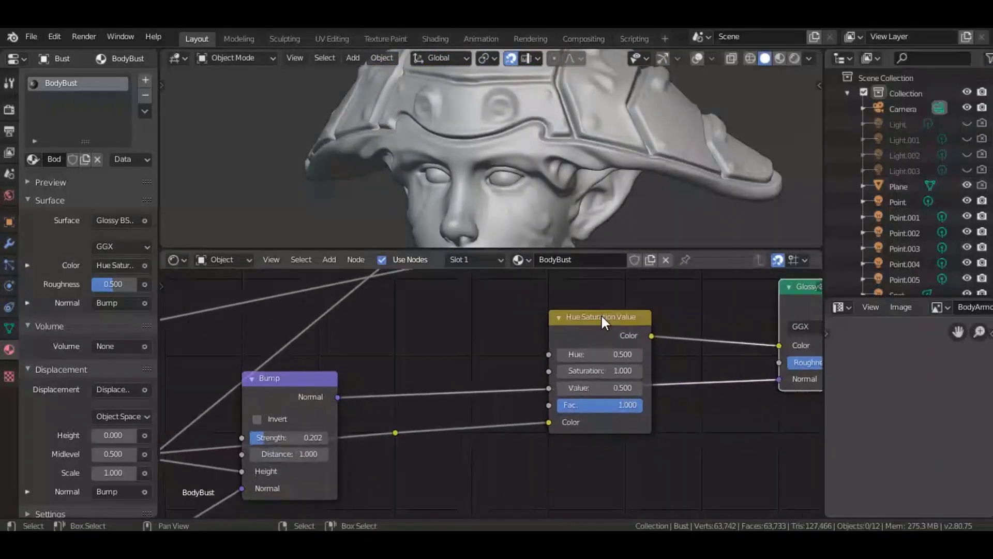
pyautogui.moveTo(601, 315); pyautogui.dragTo(600, 294)
pyautogui.moveTo(674, 398); pyautogui.dragTo(589, 415, button='middle')
pyautogui.scroll(-2, 646, 409)
pyautogui.moveTo(651, 430); pyautogui.dragTo(720, 420, button='middle')
pyautogui.moveTo(660, 451); pyautogui.dragTo(612, 411, button='middle')
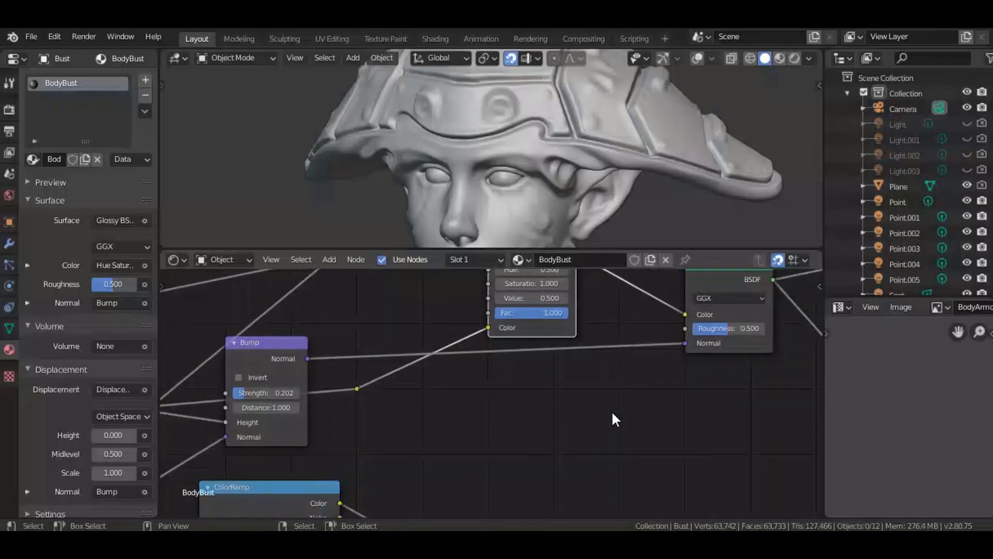
# Add a ColorRamp node below the existing ramps, near the roughness image texture.
pyautogui.scroll(-6, 611, 411)
pyautogui.moveTo(490, 437); pyautogui.dragTo(638, 354, button='middle')
pyautogui.moveTo(435, 480); pyautogui.dragTo(526, 310, button='middle')
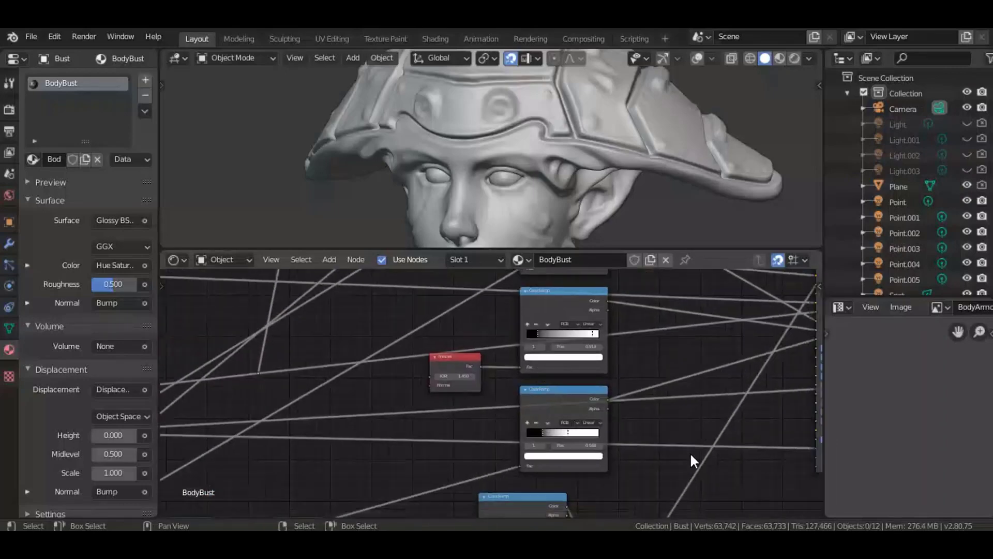
pyautogui.moveTo(626, 346); pyautogui.dragTo(684, 326, button='middle')
pyautogui.scroll(-6, 684, 326)
pyautogui.moveTo(563, 443); pyautogui.dragTo(687, 335, button='middle')
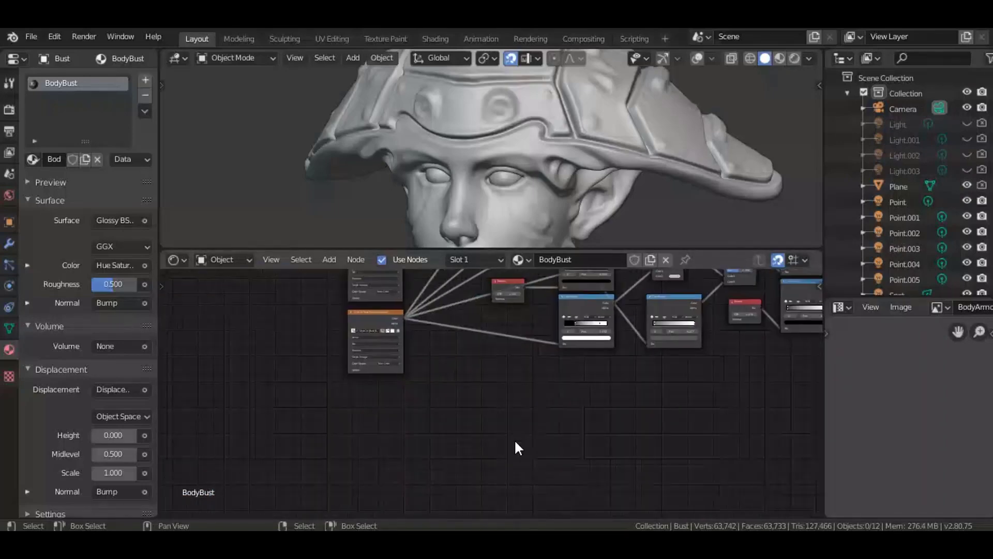
pyautogui.scroll(6, 495, 418)
pyautogui.hotkey('shift', 'a')
pyautogui.moveTo(495, 466)
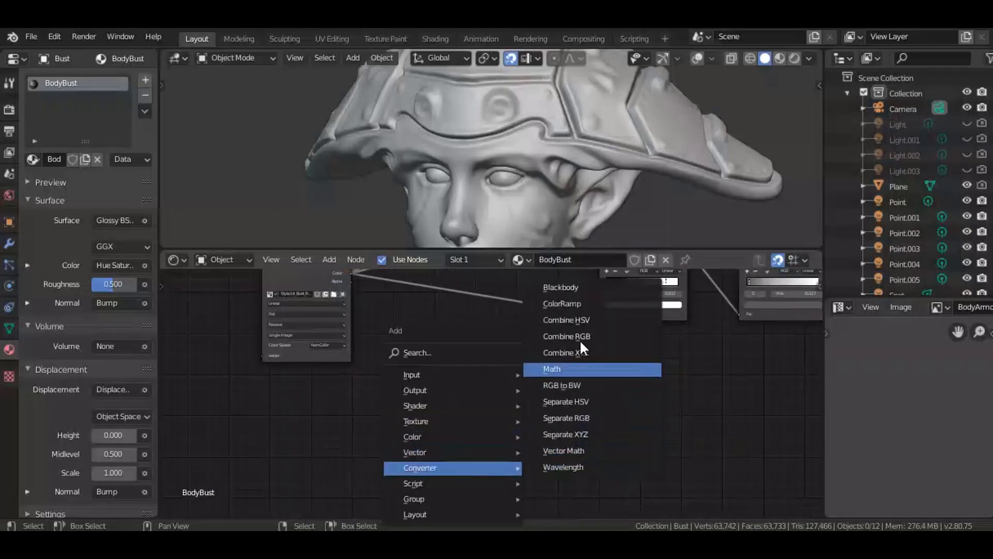
pyautogui.click(561, 303)
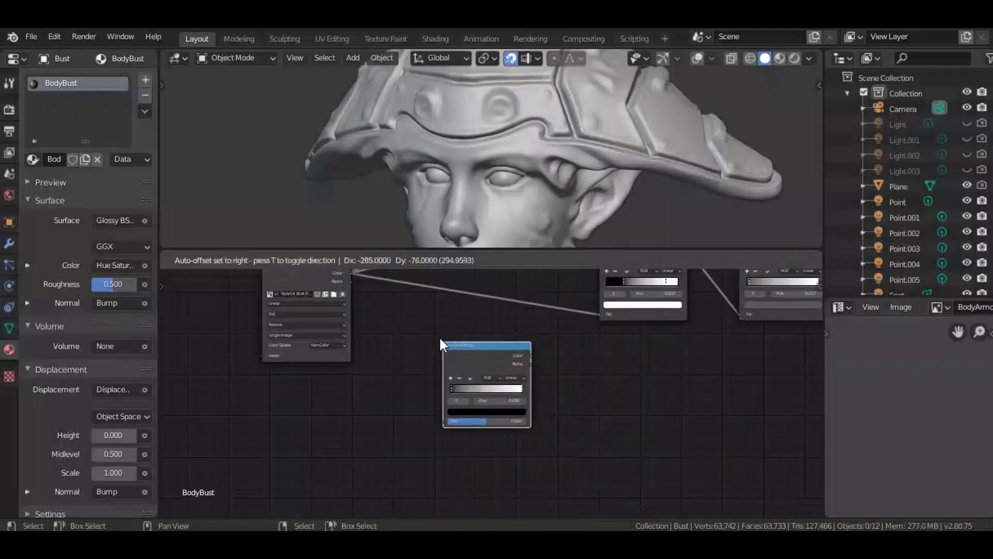
pyautogui.click(440, 336)
# Place the new ColorRamp beside Style14_Bust_Roughness.png, save the file, and connect the texture's Color output to the ramp's Fac input.
pyautogui.scroll(2, 409, 320)
pyautogui.moveTo(391, 309); pyautogui.dragTo(403, 400, button='middle')
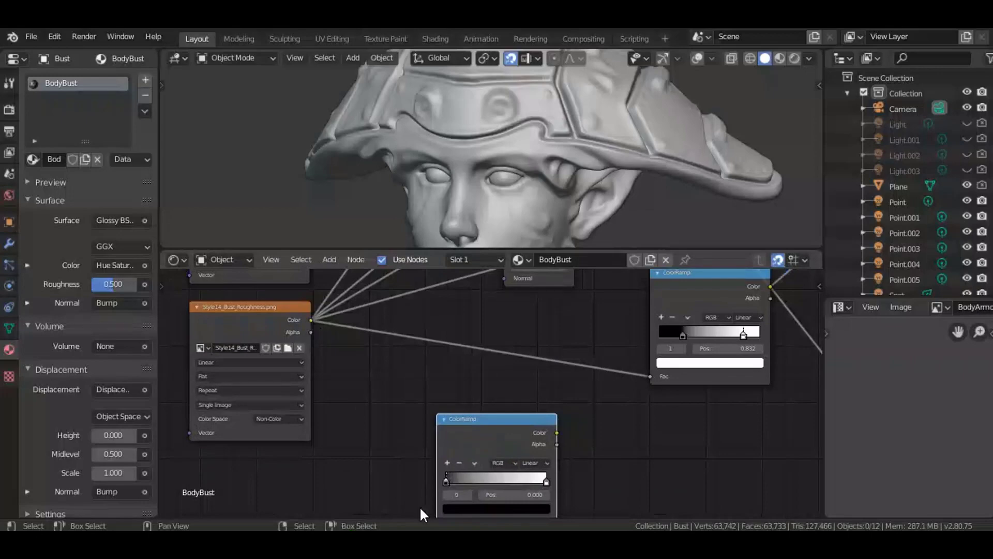
pyautogui.moveTo(441, 418); pyautogui.dragTo(408, 373)
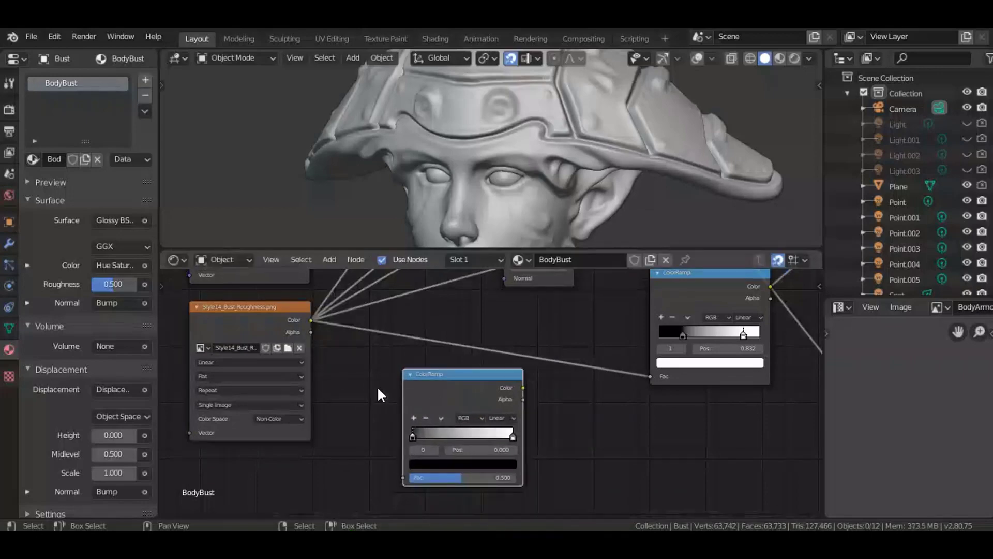
pyautogui.hotkey('ctrl', 's')
pyautogui.moveTo(311, 320); pyautogui.dragTo(403, 482)
# Move the new ColorRamp across the node tree to the free space between the Bump node and the Glossy BSDF.
pyautogui.scroll(-8, 403, 482)
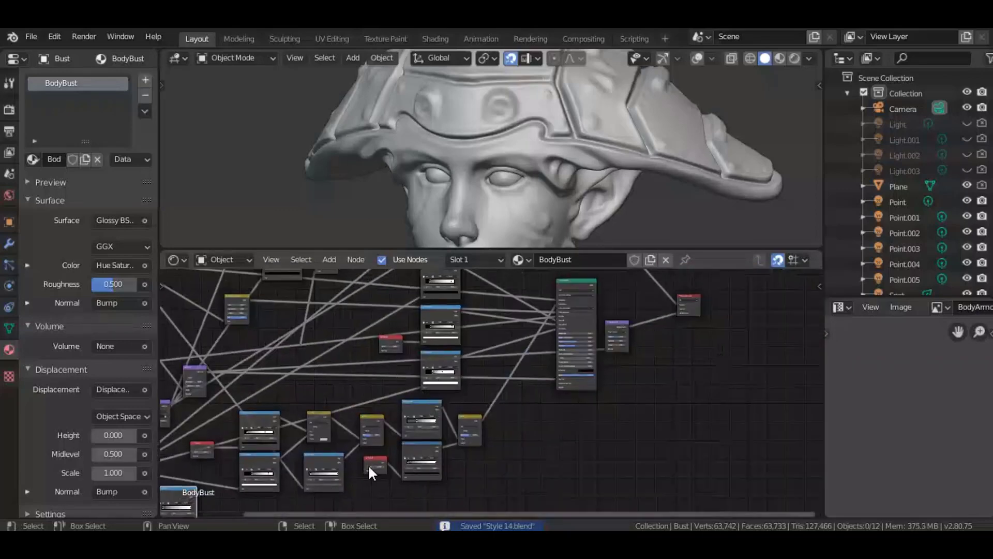
pyautogui.scroll(-6, 368, 466)
pyautogui.moveTo(512, 417); pyautogui.dragTo(432, 470, button='middle')
pyautogui.press('g')
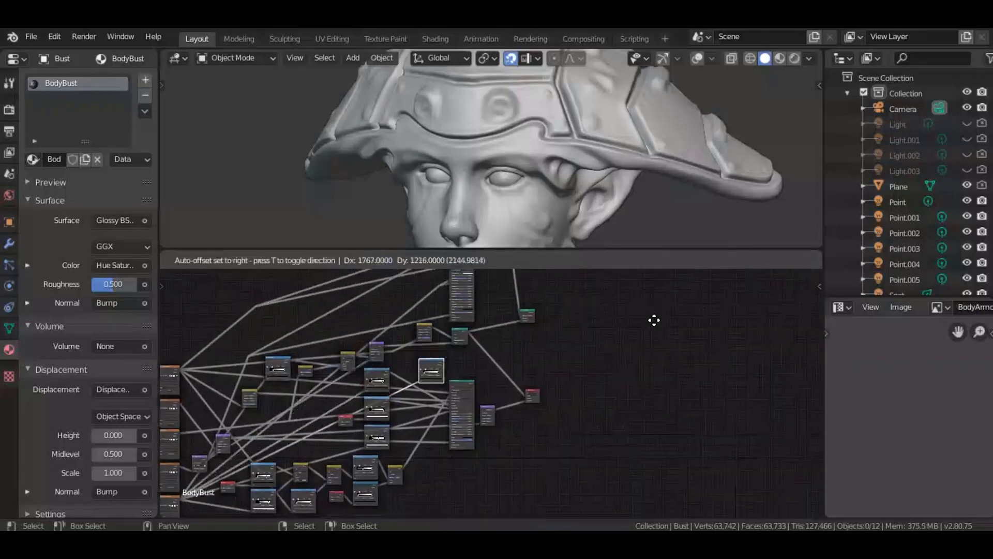
pyautogui.click(527, 356)
pyautogui.scroll(5, 460, 381)
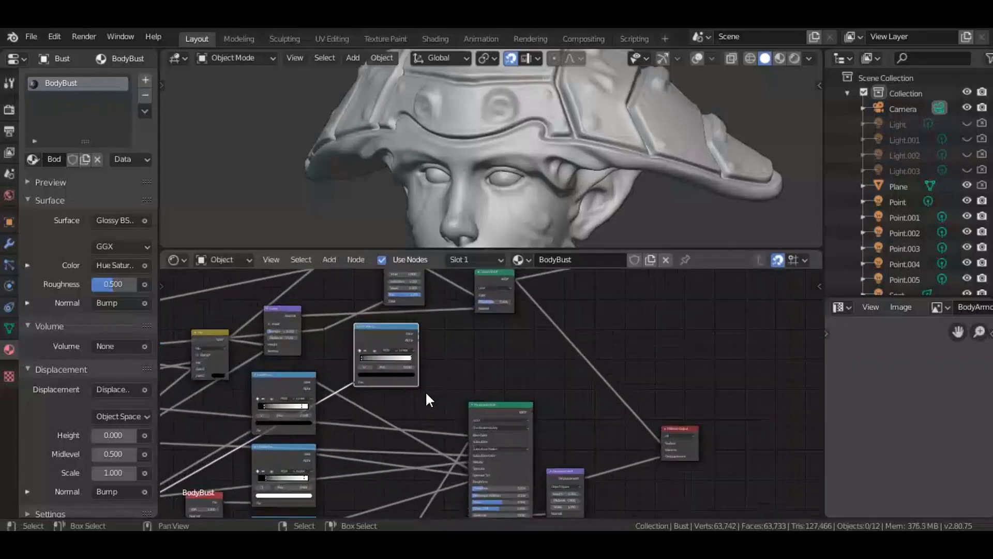
pyautogui.scroll(6, 427, 399)
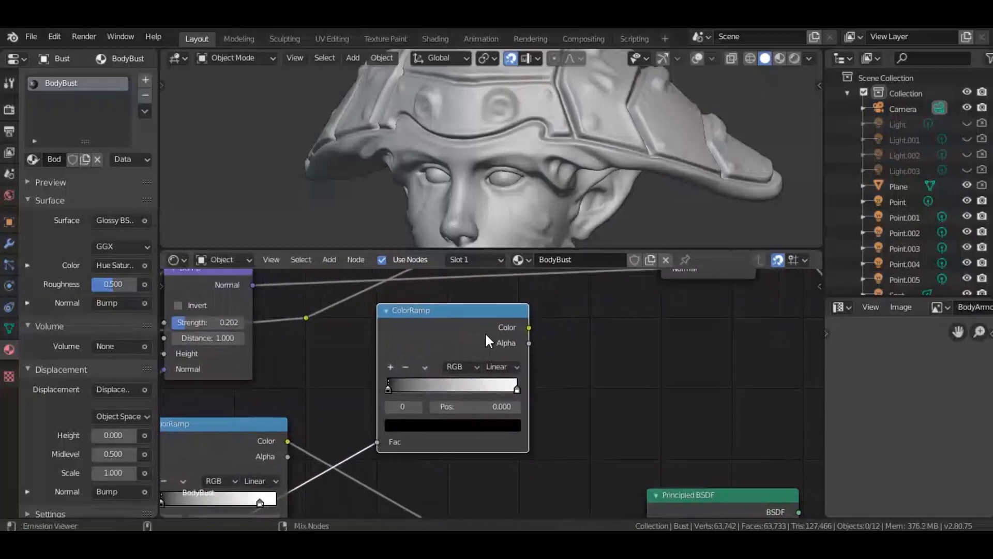
# Preview the new ColorRamp on the bust in rendered shading, then return the viewport to solid shading.
pyautogui.keyDown('ctrl'); pyautogui.keyDown('shift'); pyautogui.click(486, 341); pyautogui.keyUp('shift'); pyautogui.keyUp('ctrl')
pyautogui.press('z')
pyautogui.click(563, 146)
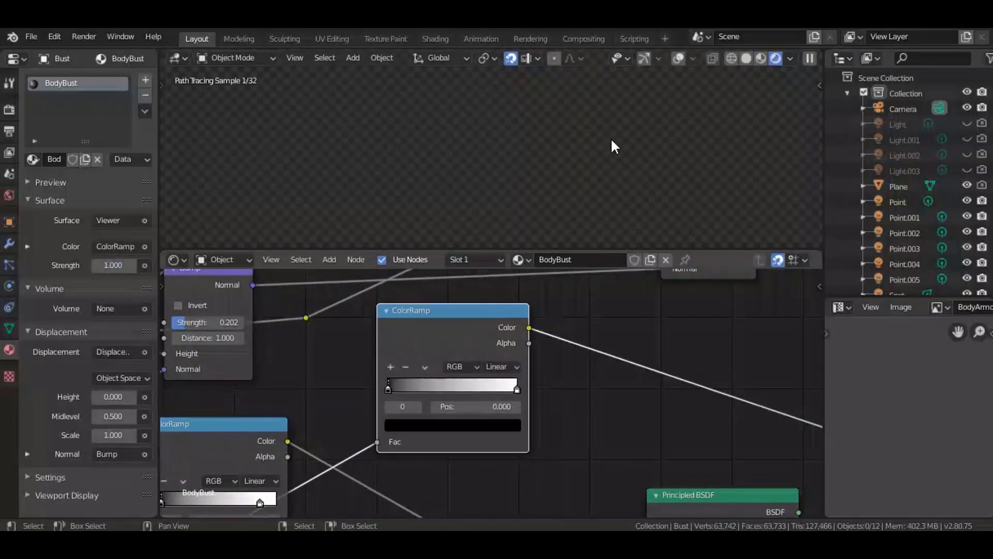
pyautogui.hotkey('shift', 'z')
pyautogui.scroll(2, 395, 393)
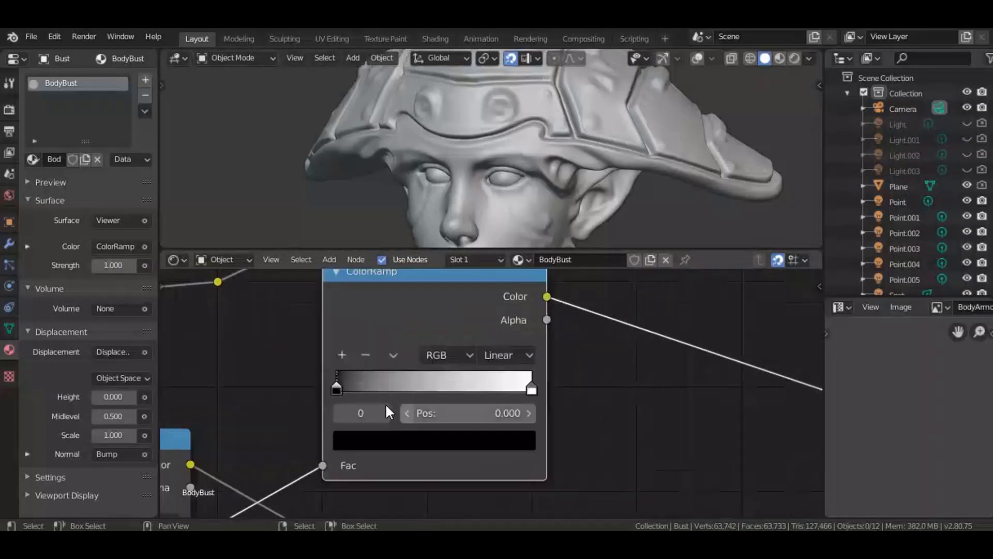
# Set the ColorRamp's first stop to a grey with value 0.300 and move the white stop to position 0.795.
pyautogui.click(371, 445)
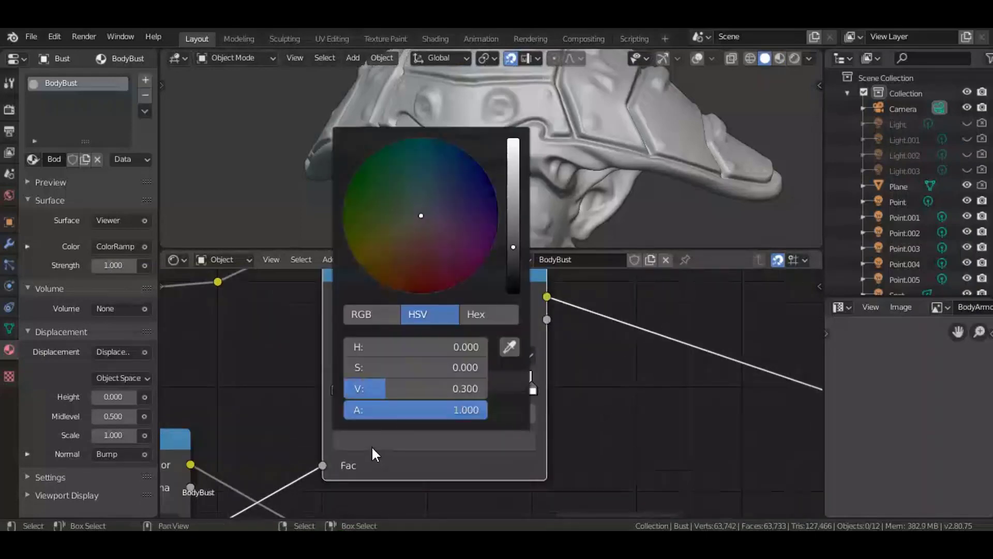
pyautogui.moveTo(337, 388)
pyautogui.mouseDown()
pyautogui.moveTo(364, 392)
pyautogui.moveTo(336, 392)
pyautogui.mouseUp()
pyautogui.moveTo(509, 389); pyautogui.dragTo(483, 388)
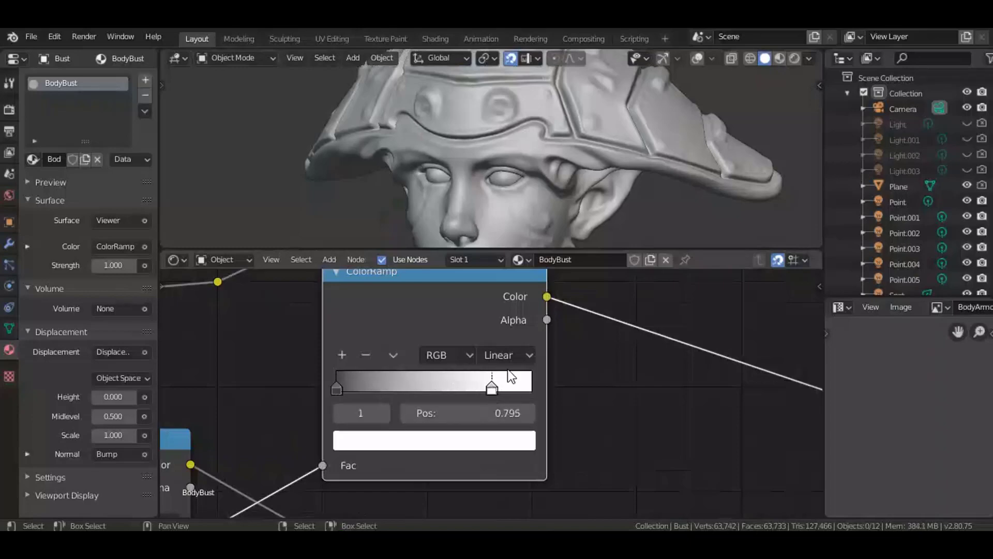
# Switch the viewport to rendered shading and connect the ColorRamp's Color output to the Glossy BSDF's Roughness input.
pyautogui.scroll(-3, 512, 362)
pyautogui.hotkey('shift', 'z')
pyautogui.moveTo(742, 304); pyautogui.dragTo(665, 399, button='middle')
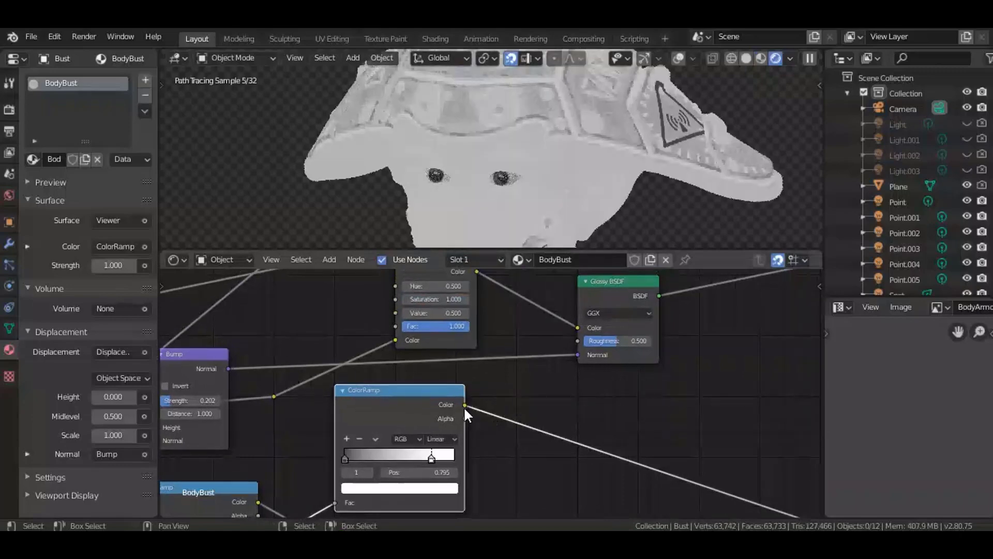
pyautogui.moveTo(465, 405); pyautogui.dragTo(579, 341)
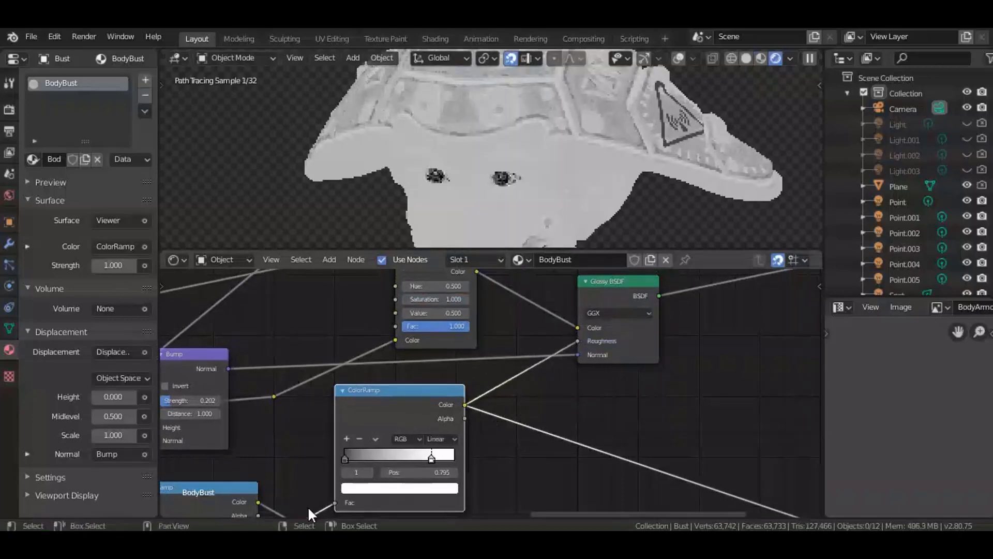
# Darken the grey of the first stop on the roughness ColorRamp.
pyautogui.moveTo(333, 498); pyautogui.dragTo(504, 432, button='middle')
pyautogui.scroll(5, 533, 404)
pyautogui.click(534, 384)
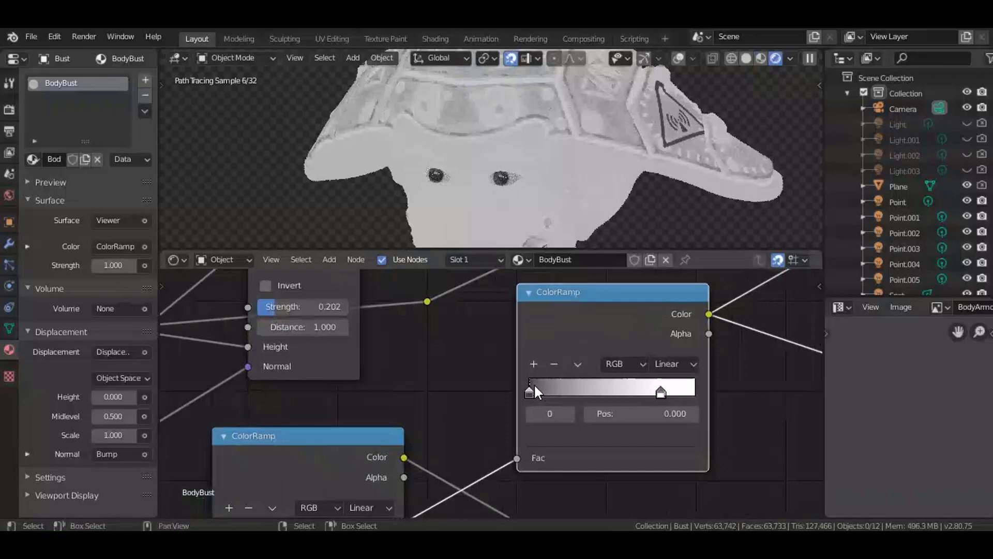
pyautogui.click(550, 437)
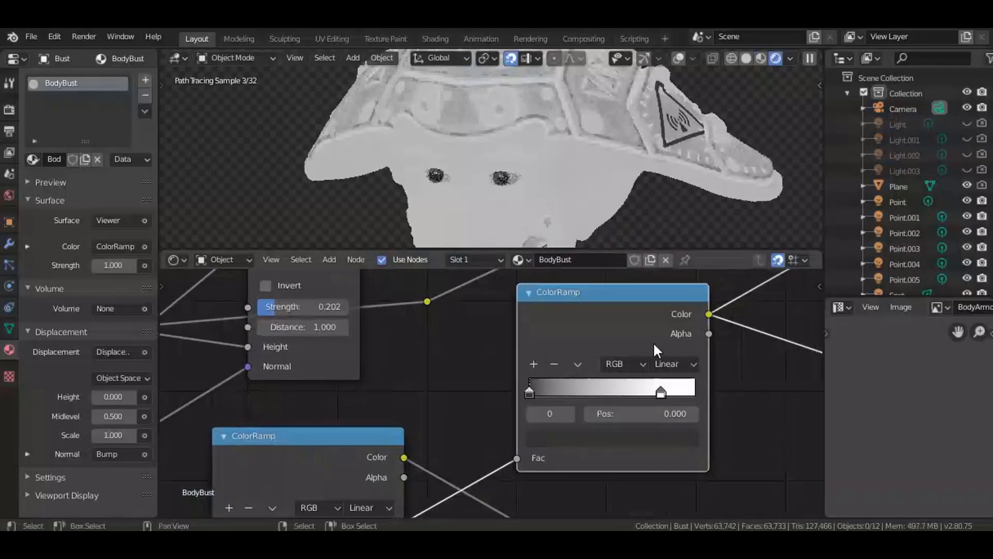
# Preview the Glossy BSDF in rendered shading and examine its reflections on the helmet.
pyautogui.moveTo(653, 343); pyautogui.dragTo(416, 406, button='middle')
pyautogui.moveTo(683, 281); pyautogui.dragTo(495, 364, button='middle')
pyautogui.keyDown('ctrl'); pyautogui.keyDown('shift'); pyautogui.click(505, 301); pyautogui.keyUp('shift'); pyautogui.keyUp('ctrl')
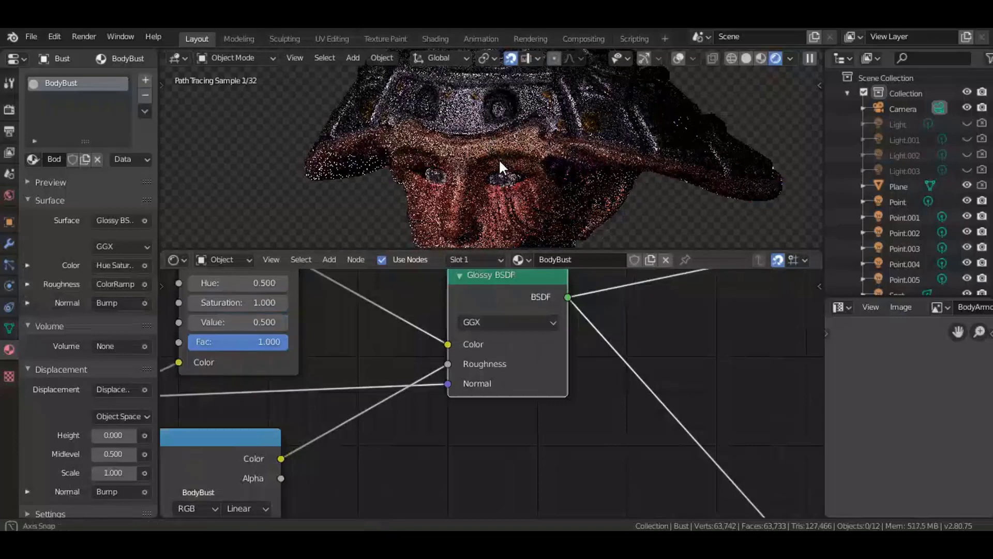
pyautogui.moveTo(498, 159); pyautogui.dragTo(416, 184, button='middle')
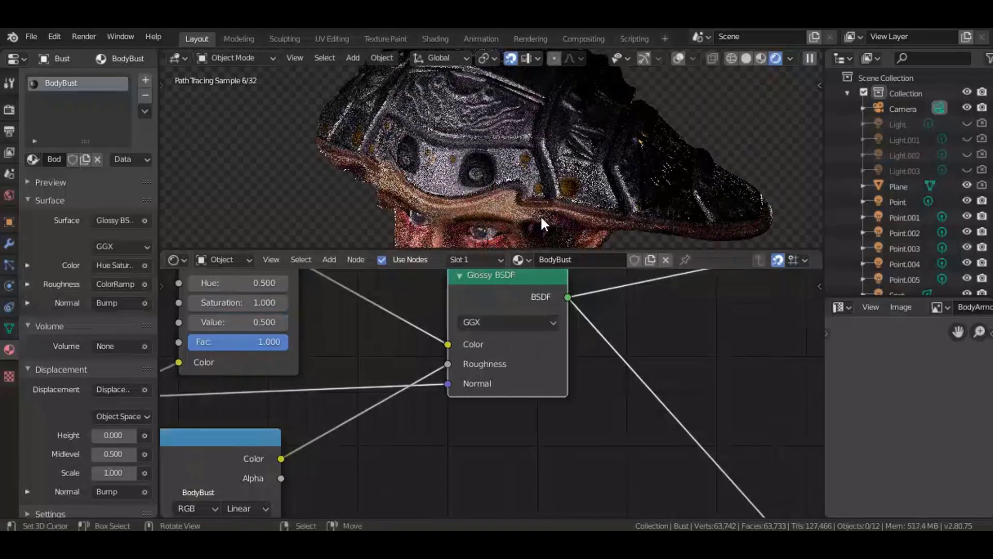
# Switch the 3D viewport to solid shading and save the file.
pyautogui.moveTo(177, 330); pyautogui.dragTo(579, 297, button='middle')
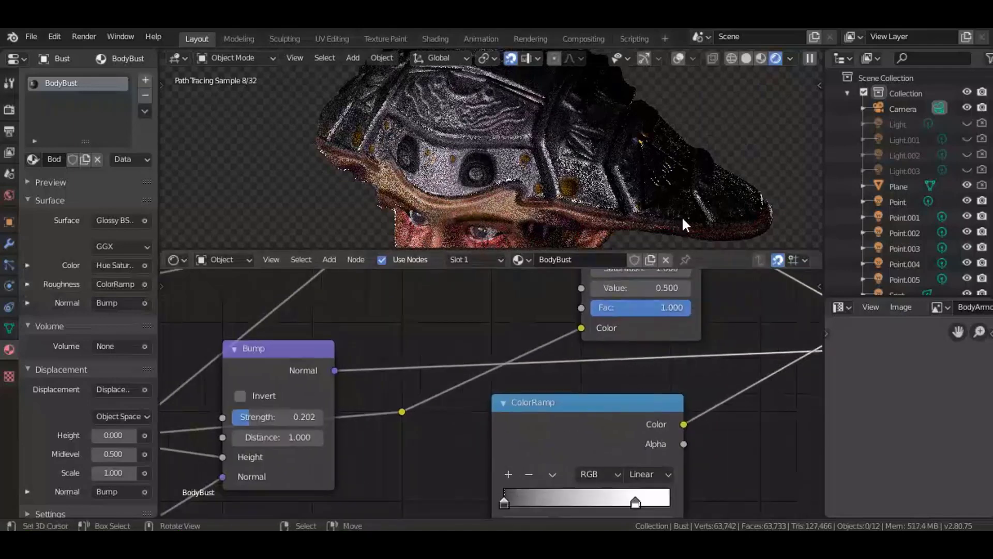
pyautogui.hotkey('shift', 'z')
pyautogui.hotkey('ctrl', 's')
# Route the Mix Shader that takes the Glossy BSDF to the material's surface output and move it farther from the BSDF nodes.
pyautogui.moveTo(706, 330); pyautogui.dragTo(329, 392, button='middle')
pyautogui.scroll(-5, 510, 403)
pyautogui.moveTo(641, 357); pyautogui.dragTo(352, 422, button='middle')
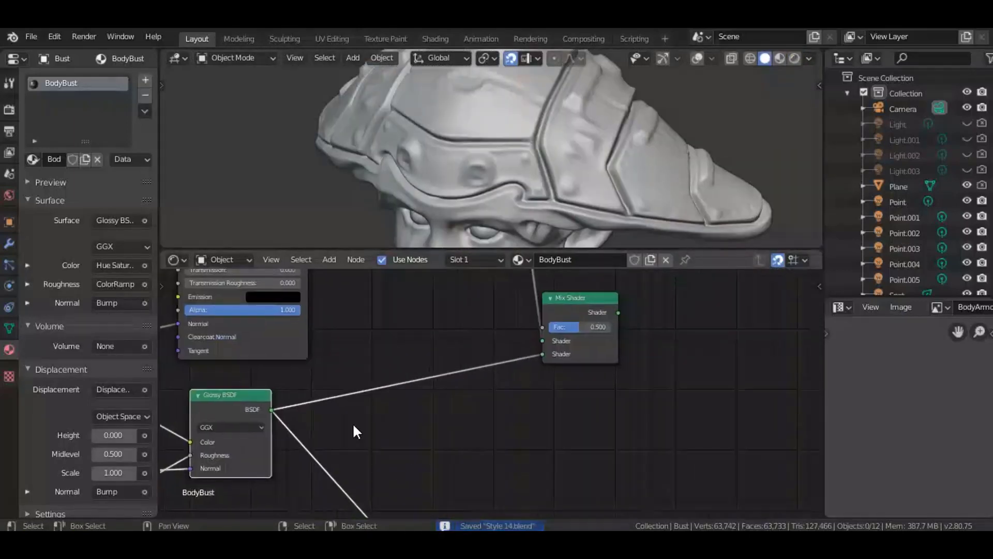
pyautogui.keyDown('ctrl'); pyautogui.keyDown('shift'); pyautogui.click(589, 300); pyautogui.keyUp('shift'); pyautogui.keyUp('ctrl')
pyautogui.moveTo(578, 314); pyautogui.dragTo(420, 331, button='middle')
pyautogui.scroll(-2, 420, 331)
pyautogui.moveTo(528, 377); pyautogui.dragTo(643, 377, button='middle')
pyautogui.click(620, 346)
pyautogui.moveTo(576, 339); pyautogui.dragTo(643, 333)
# Add a reroute point beside the Style14_Bust_Metallic.png texture node.
pyautogui.moveTo(338, 422); pyautogui.dragTo(565, 386, button='middle')
pyautogui.scroll(-5, 566, 404)
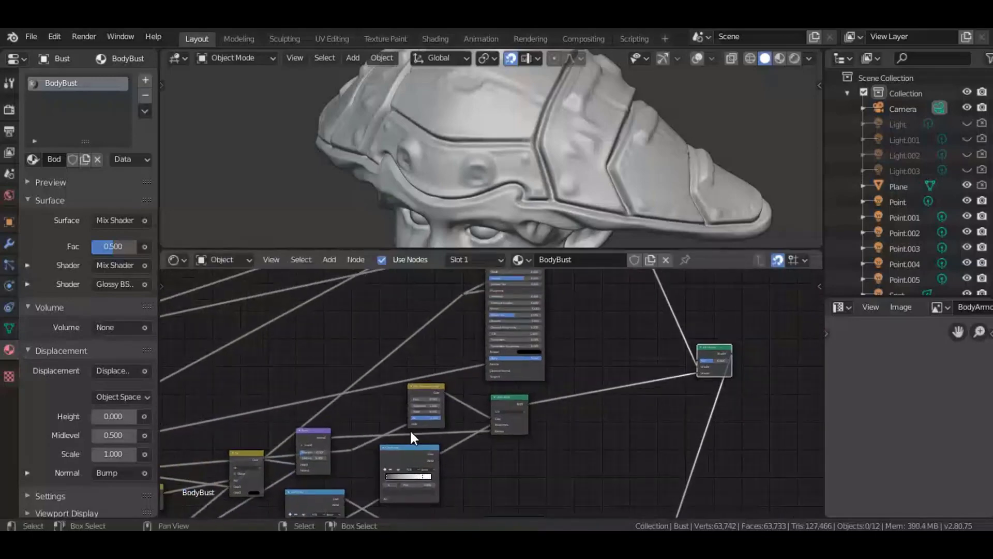
pyautogui.moveTo(371, 438); pyautogui.dragTo(619, 352, button='middle')
pyautogui.scroll(-3, 597, 378)
pyautogui.scroll(2, 619, 352)
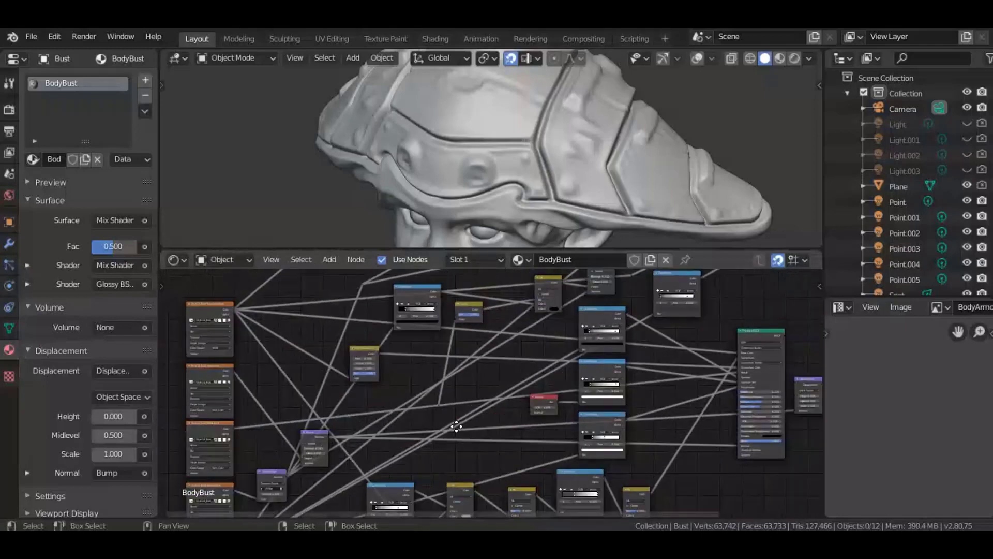
pyautogui.scroll(3, 490, 424)
pyautogui.moveTo(409, 422); pyautogui.dragTo(362, 482, button='middle')
pyautogui.scroll(6, 362, 482)
pyautogui.moveTo(312, 347); pyautogui.dragTo(353, 241, button='middle')
pyautogui.scroll(5, 364, 423)
pyautogui.moveTo(401, 413); pyautogui.dragTo(528, 406, button='middle')
pyautogui.hotkey('shift', 'a')
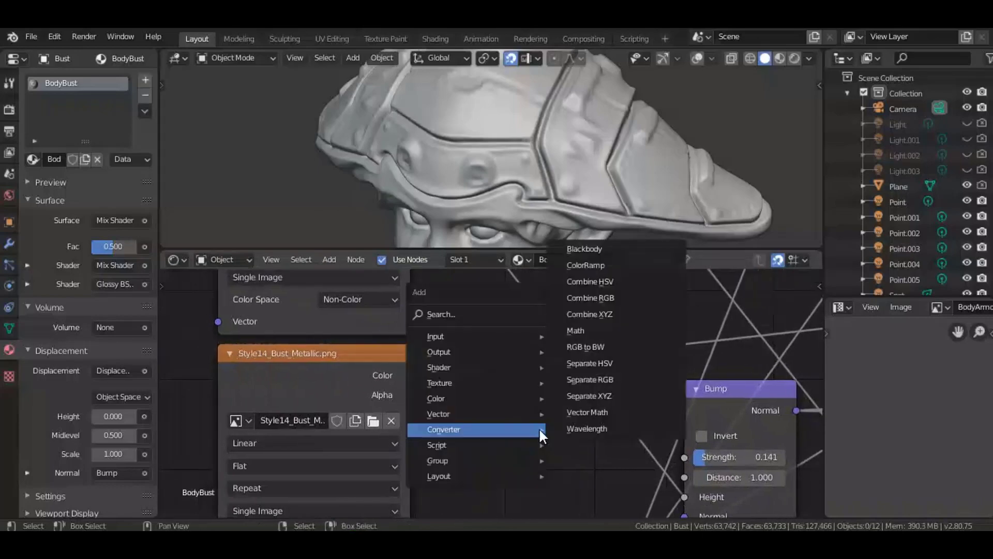
pyautogui.moveTo(493, 404)
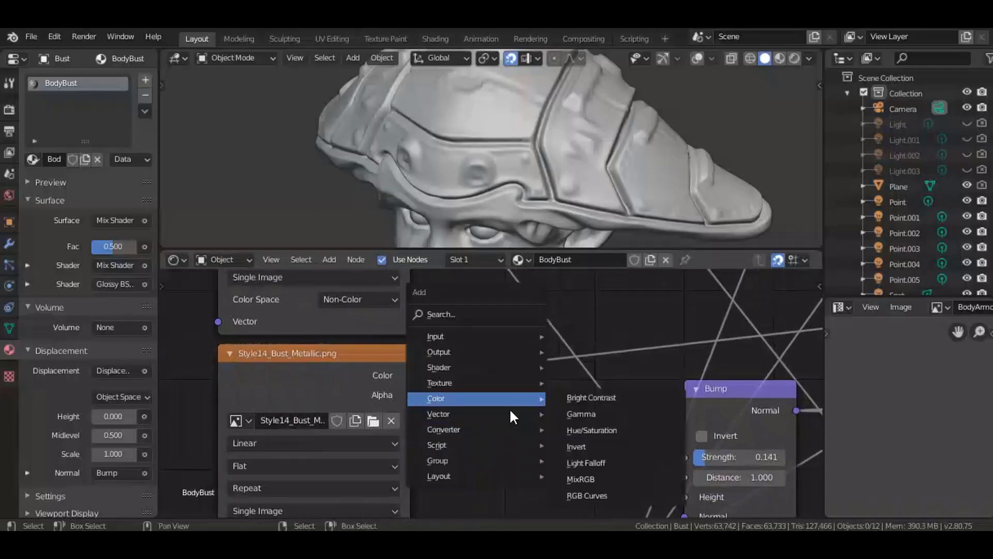
pyautogui.moveTo(456, 475)
pyautogui.click(572, 490)
pyautogui.click(505, 398)
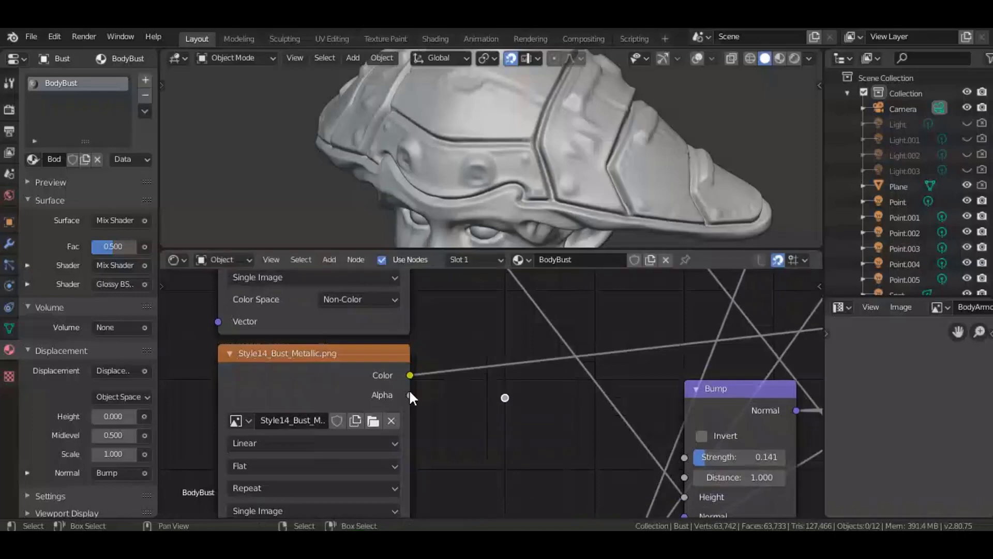
# Connect the metallic texture's Color output to the new reroute point.
pyautogui.moveTo(410, 374); pyautogui.dragTo(505, 398)
pyautogui.scroll(-2, 507, 397)
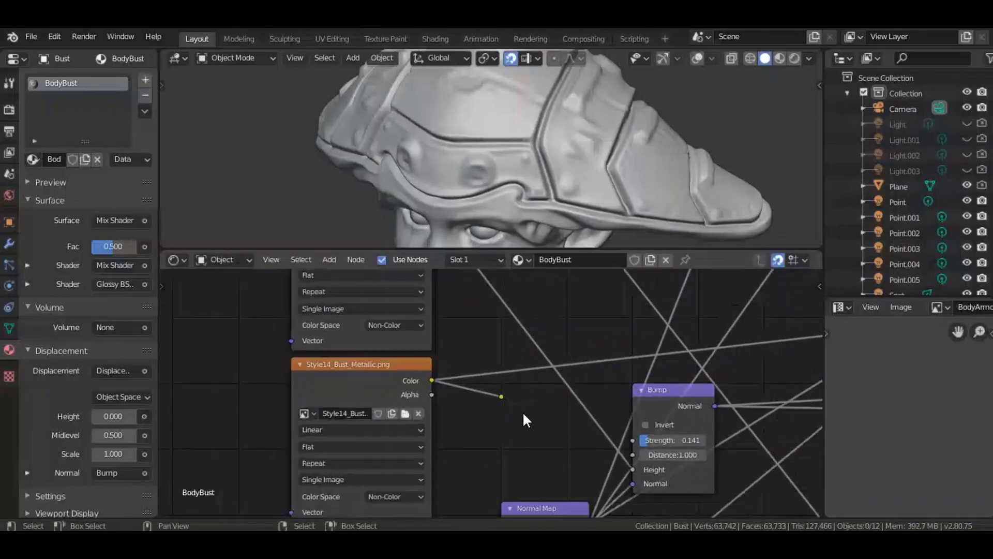
pyautogui.scroll(-5, 630, 410)
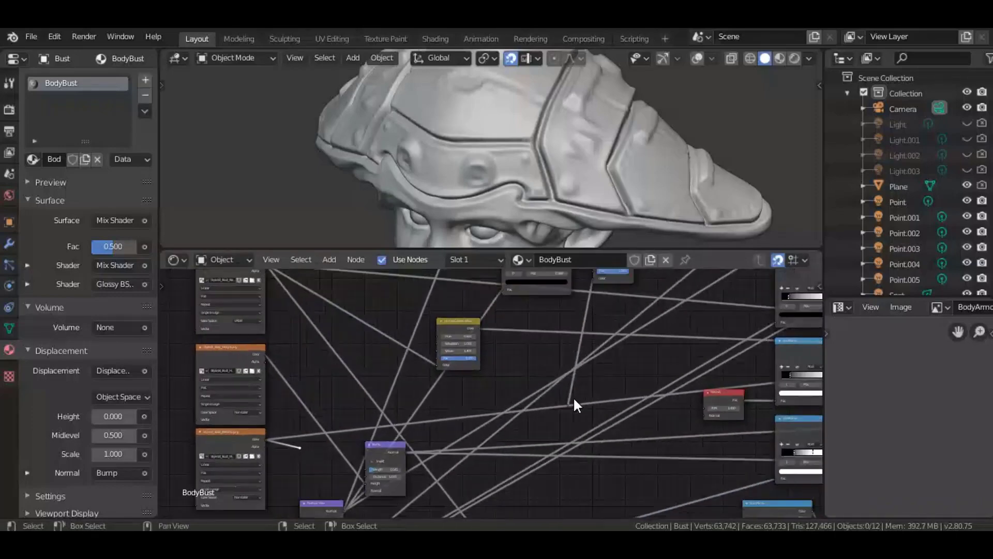
# Move the reroute point carrying the metallic texture's colour across the node tree to just before the final Mix Shader.
pyautogui.press('g')
pyautogui.click(297, 317)
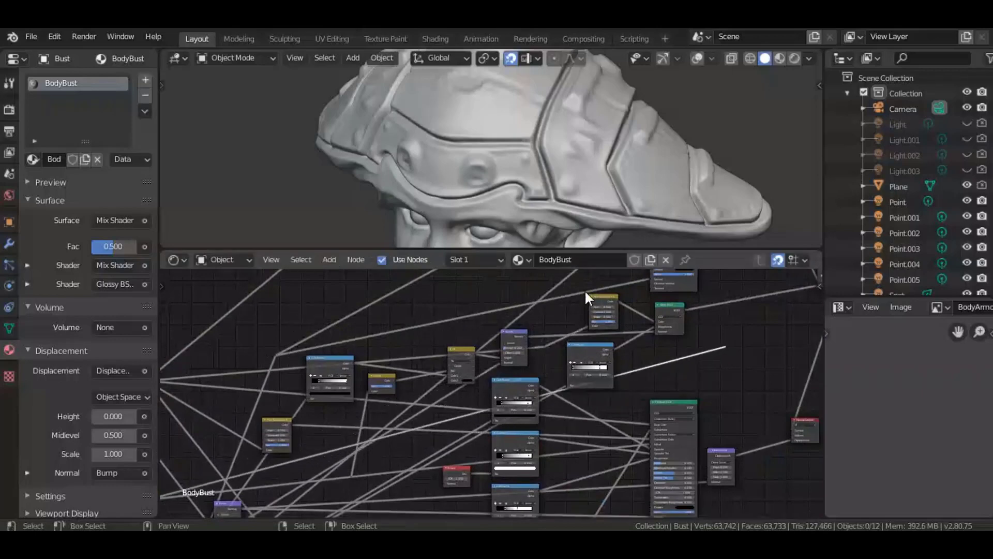
pyautogui.scroll(5, 507, 395)
pyautogui.press('g')
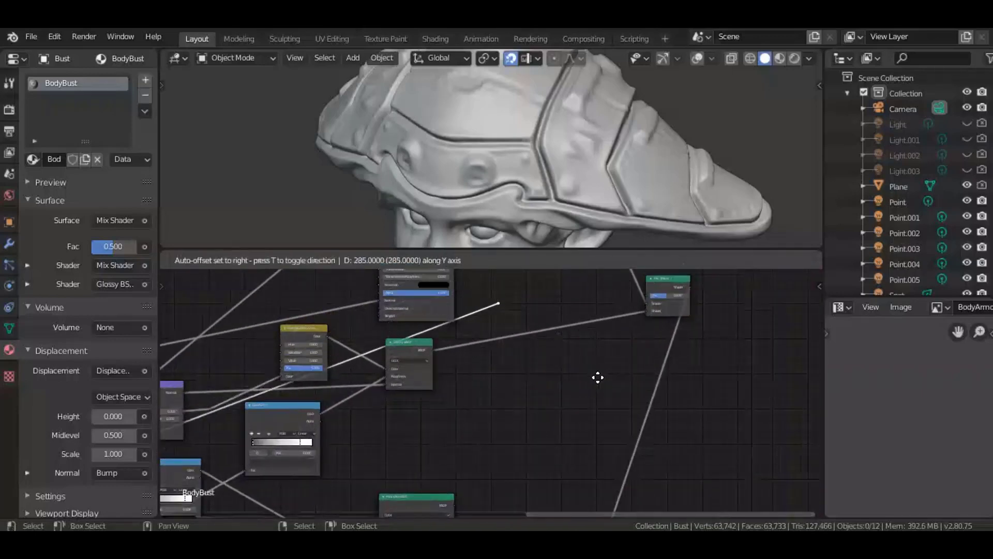
pyautogui.click(550, 344)
pyautogui.moveTo(549, 344); pyautogui.dragTo(396, 406, button='middle')
pyautogui.scroll(2, 398, 407)
pyautogui.press('g')
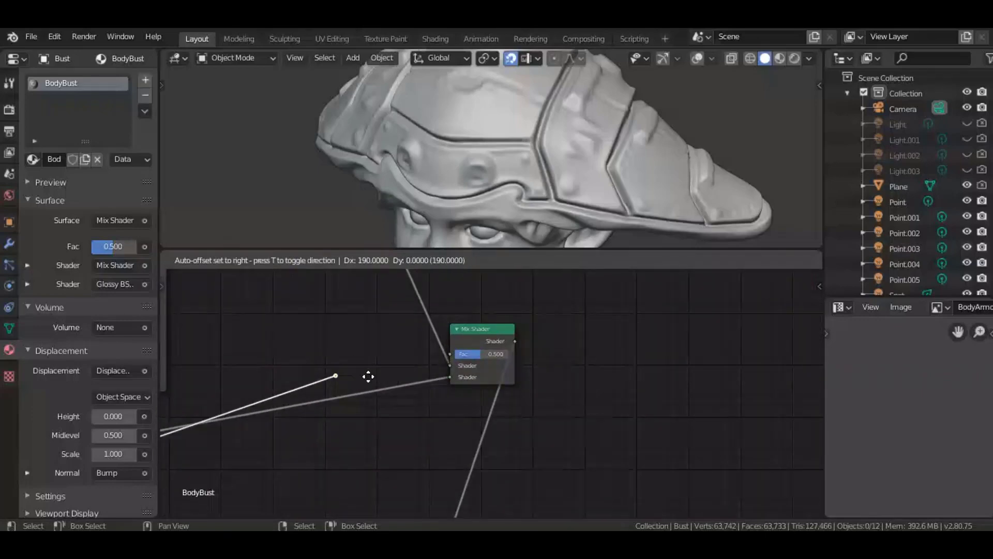
pyautogui.click(383, 346)
pyautogui.scroll(3, 414, 405)
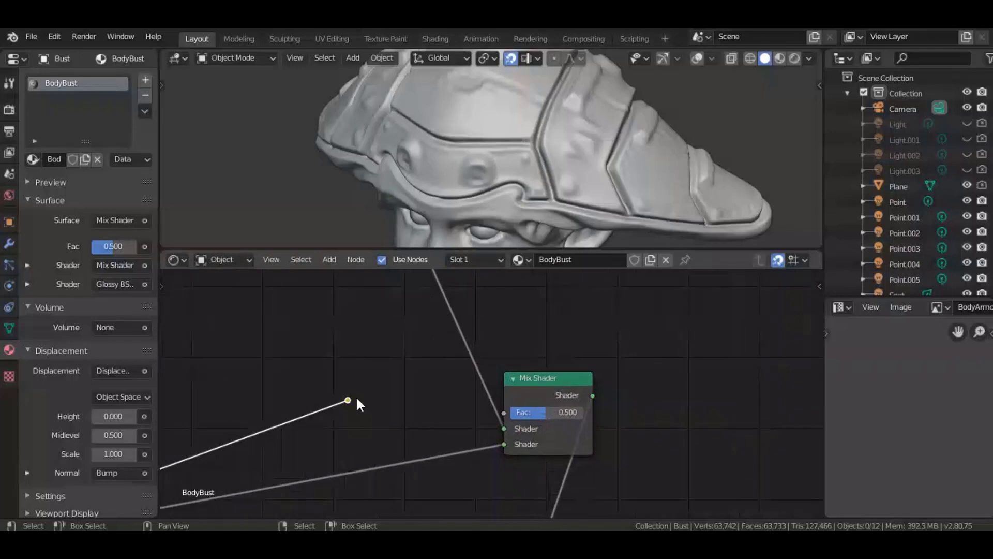
# Connect the metallic texture's reroute point to the final Mix Shader's Fac input and save the file.
pyautogui.moveTo(547, 412); pyautogui.dragTo(535, 413)
pyautogui.moveTo(348, 400); pyautogui.dragTo(505, 413)
pyautogui.scroll(-2, 563, 368)
pyautogui.hotkey('ctrl', 's')
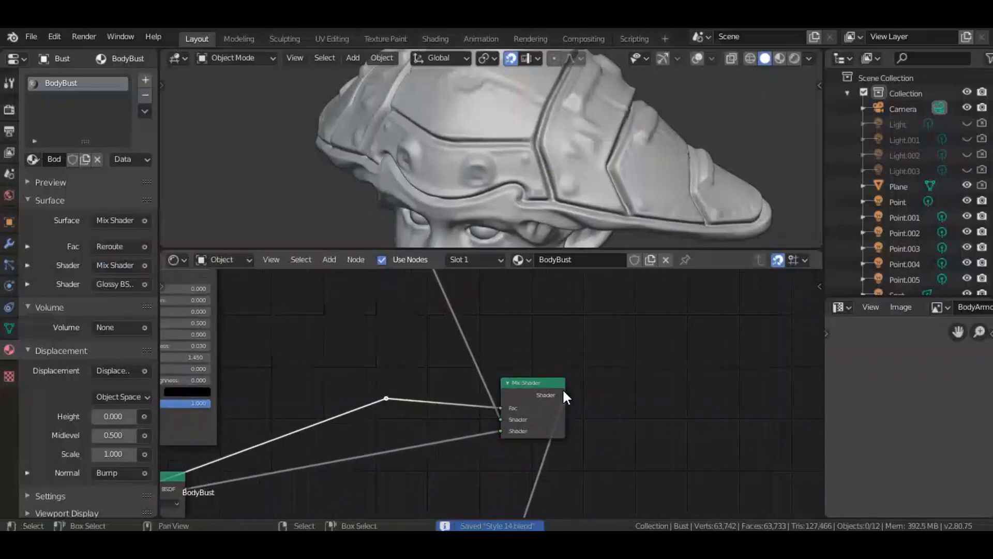
# Move the final Mix Shader closer to the reroute point that feeds its factor.
pyautogui.click(560, 389)
pyautogui.scroll(-1, 554, 396)
pyautogui.scroll(-2, 543, 399)
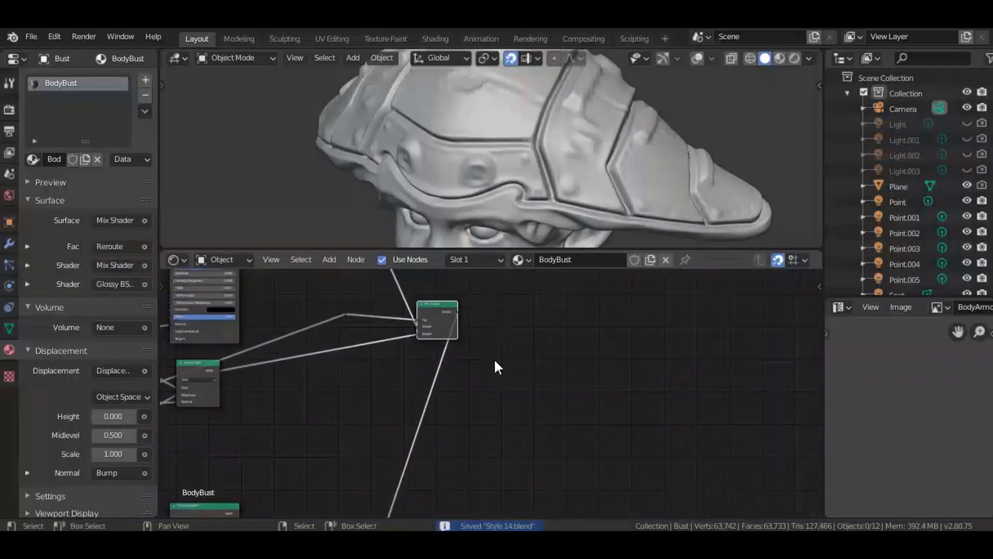
pyautogui.moveTo(432, 318); pyautogui.dragTo(385, 313)
pyautogui.scroll(-4, 397, 352)
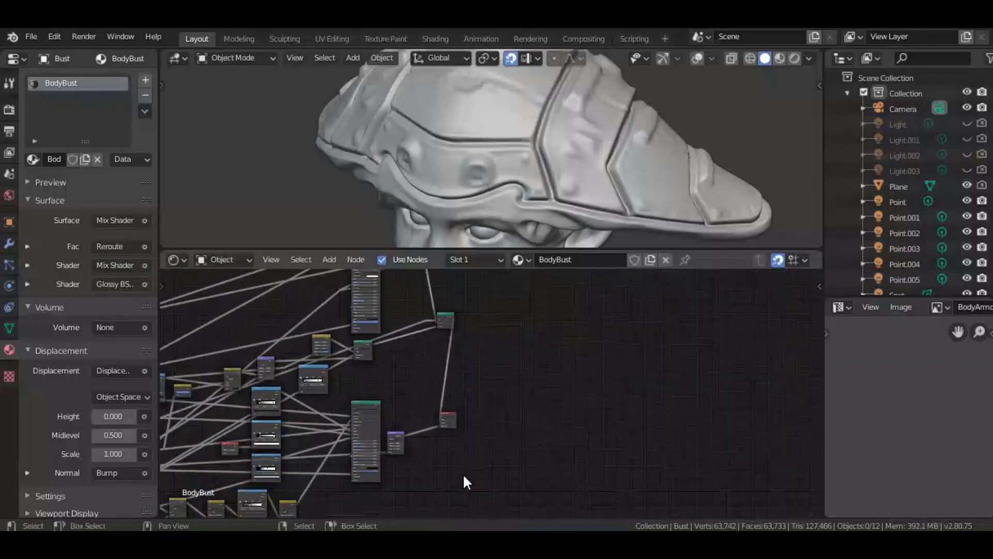
# Move the lower Principled BSDF, Displacement and Material Output nodes together farther along the node tree, and save the file.
pyautogui.moveTo(481, 473); pyautogui.dragTo(360, 402)
pyautogui.press('g')
pyautogui.press('x')
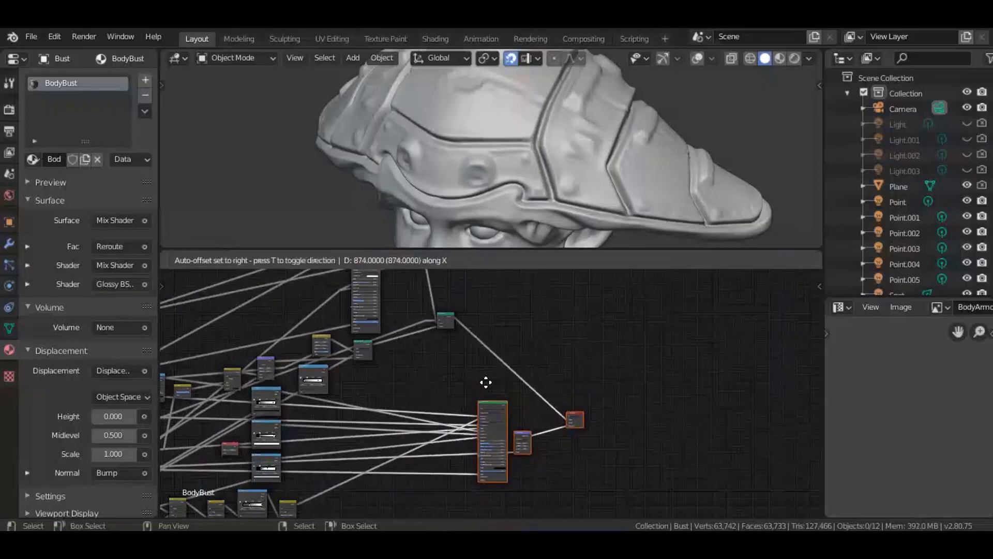
pyautogui.click(499, 368)
pyautogui.moveTo(508, 413); pyautogui.dragTo(449, 385)
pyautogui.hotkey('ctrl', 's')
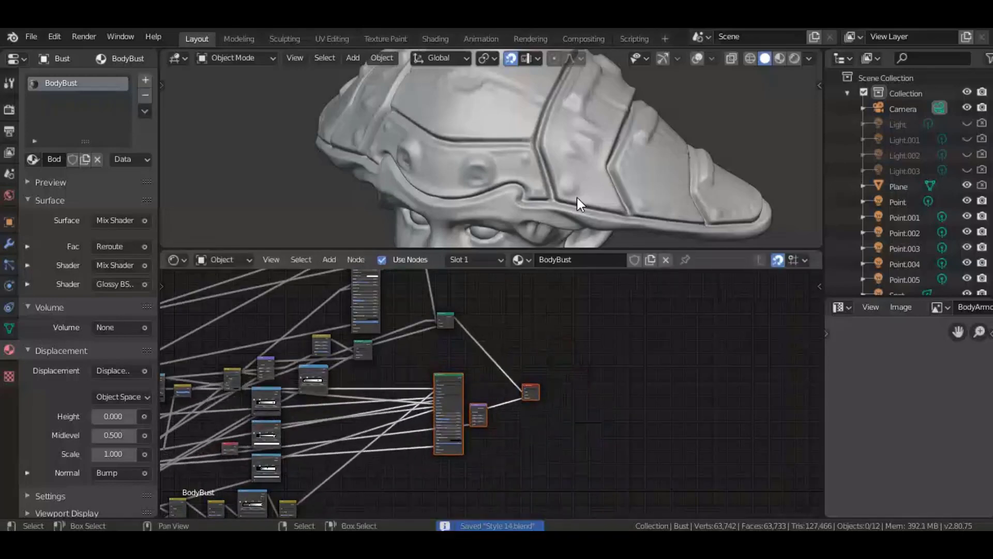
# Switch the 3D viewport to rendered shading, turn it toward the bust's face, pause the render and save the file.
pyautogui.press('z')
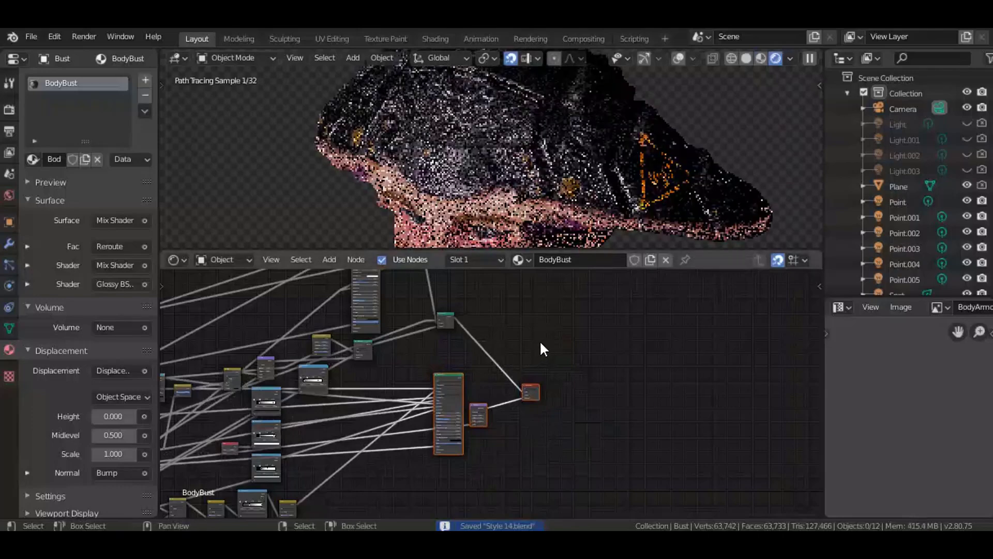
pyautogui.moveTo(592, 194)
pyautogui.mouseDown(button='middle')
pyautogui.moveTo(585, 168)
pyautogui.moveTo(576, 183)
pyautogui.mouseUp(button='middle')
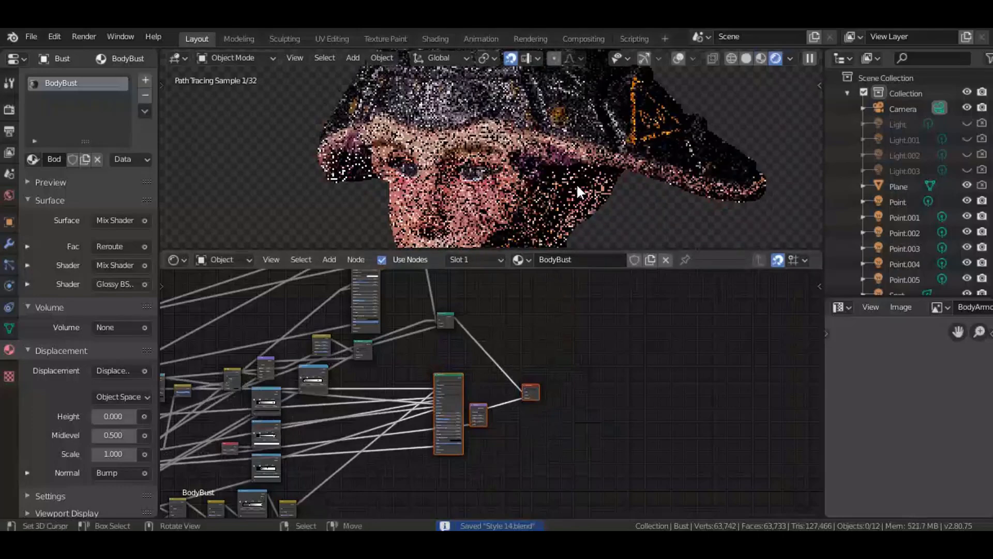
pyautogui.moveTo(485, 377); pyautogui.dragTo(533, 443, button='middle')
pyautogui.scroll(2, 474, 380)
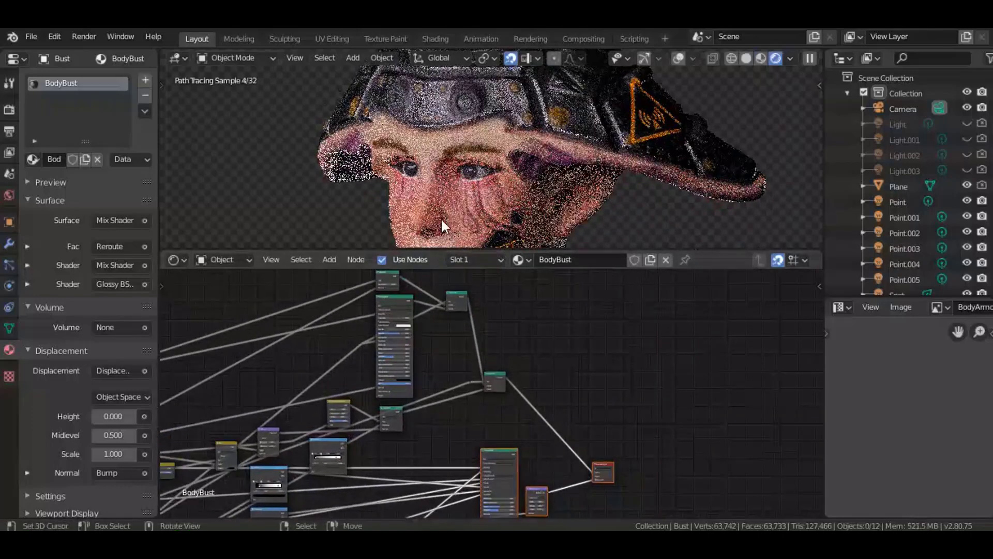
pyautogui.scroll(-1, 497, 348)
pyautogui.scroll(3, 483, 425)
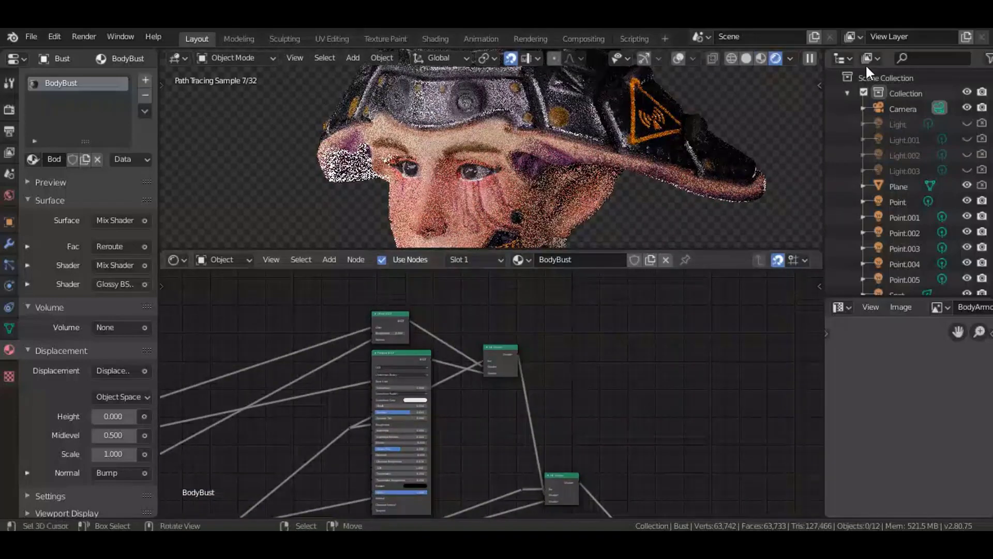
pyautogui.click(810, 59)
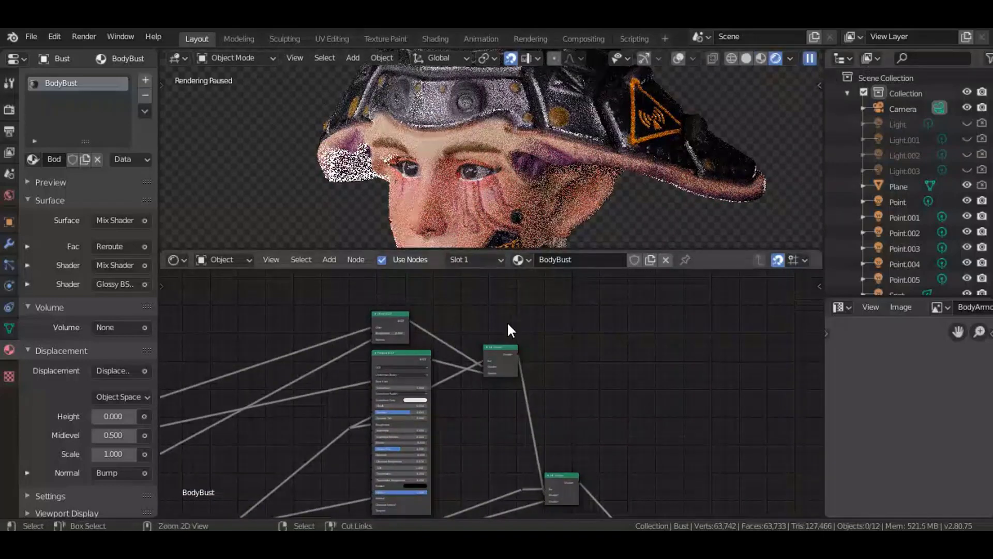
pyautogui.hotkey('ctrl', 's')
# Trace the links between the metallic texture, the Glossy BSDF and the final Mix Shader's inputs.
pyautogui.moveTo(386, 368); pyautogui.dragTo(416, 362, button='middle')
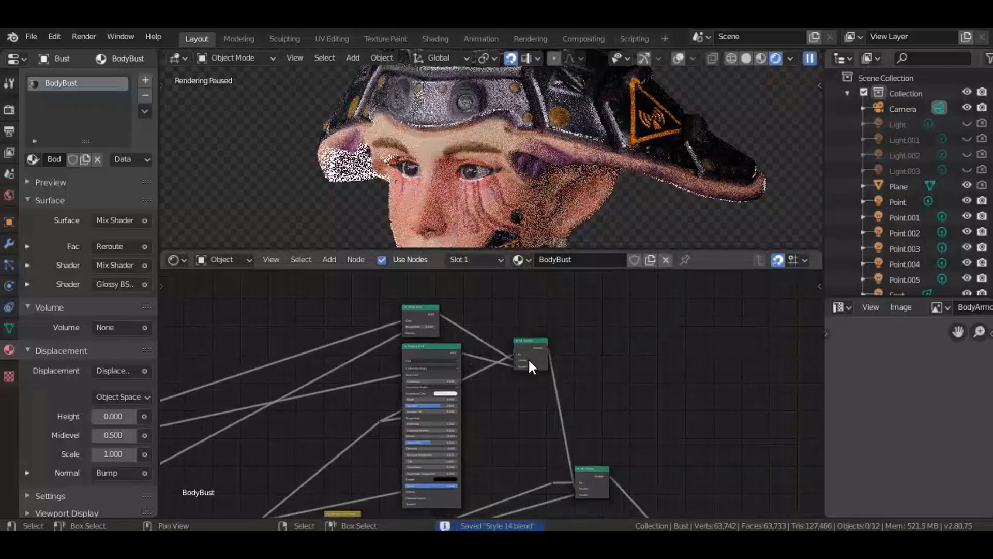
pyautogui.scroll(-1, 553, 419)
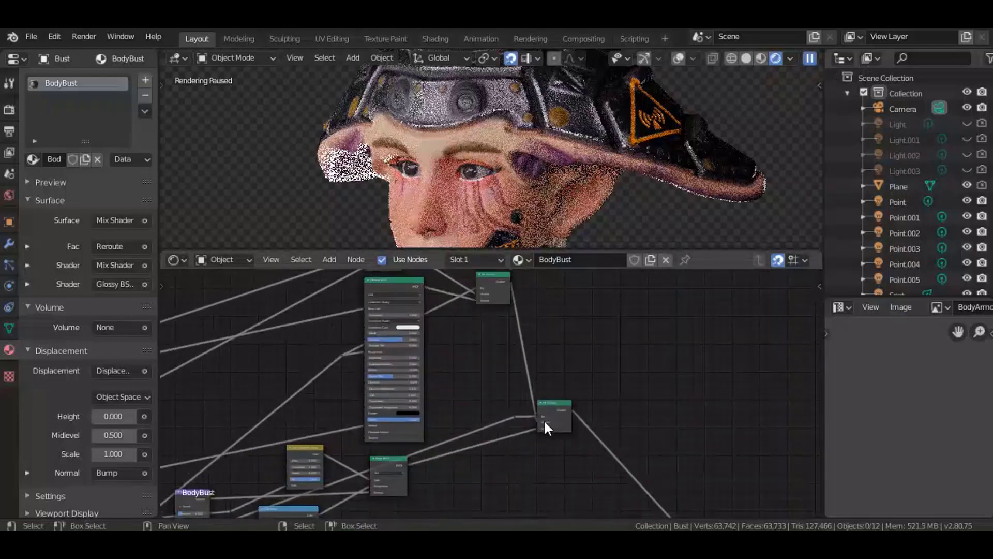
pyautogui.scroll(2, 590, 433)
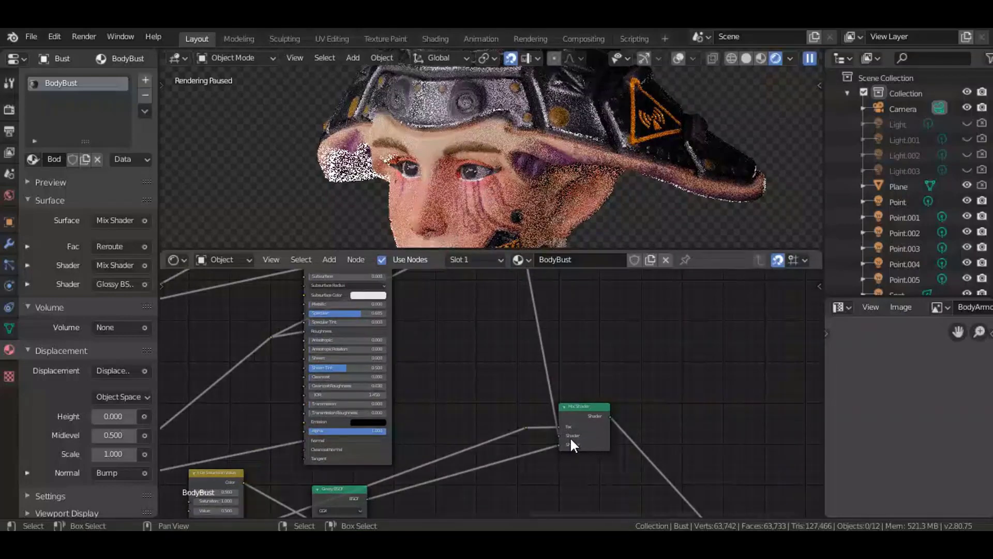
pyautogui.moveTo(517, 460); pyautogui.dragTo(555, 394, button='middle')
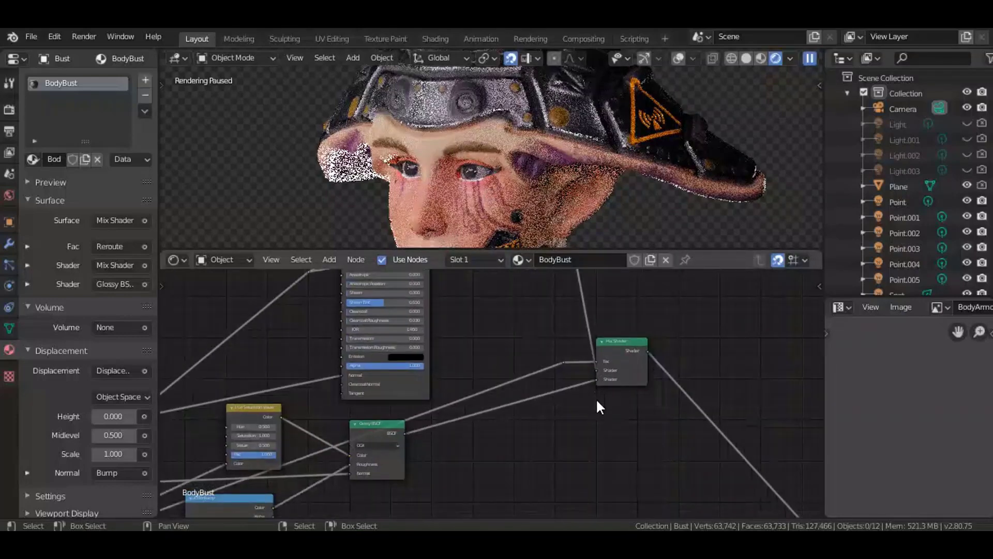
pyautogui.moveTo(611, 378); pyautogui.dragTo(557, 395, button='middle')
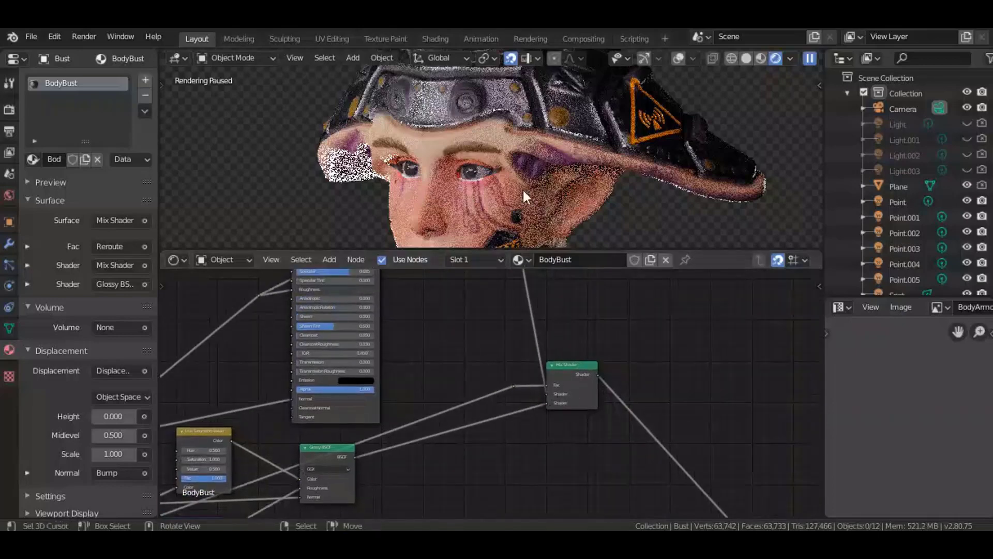
pyautogui.moveTo(290, 472); pyautogui.dragTo(653, 313, button='middle')
pyautogui.scroll(-1, 300, 455)
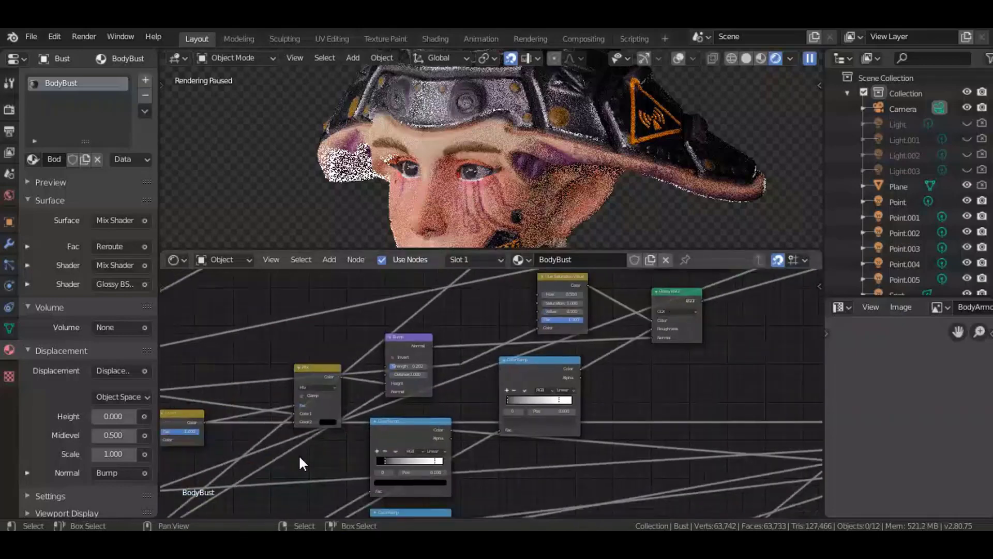
pyautogui.moveTo(301, 455); pyautogui.dragTo(567, 383, button='middle')
pyautogui.moveTo(517, 363); pyautogui.dragTo(779, 249, button='middle')
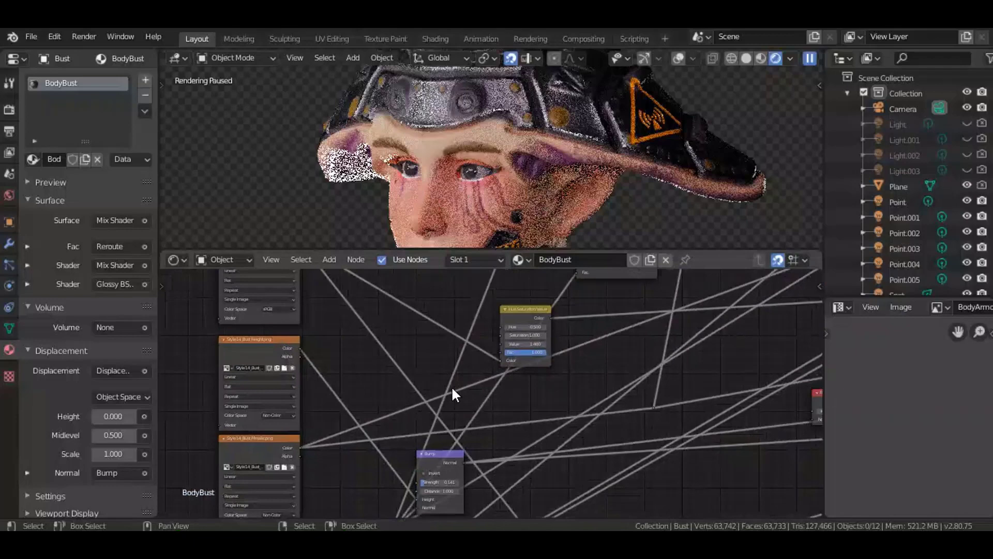
pyautogui.moveTo(451, 386); pyautogui.dragTo(290, 436, button='middle')
pyautogui.moveTo(809, 279); pyautogui.dragTo(381, 461, button='middle')
pyautogui.moveTo(651, 353); pyautogui.dragTo(296, 456, button='middle')
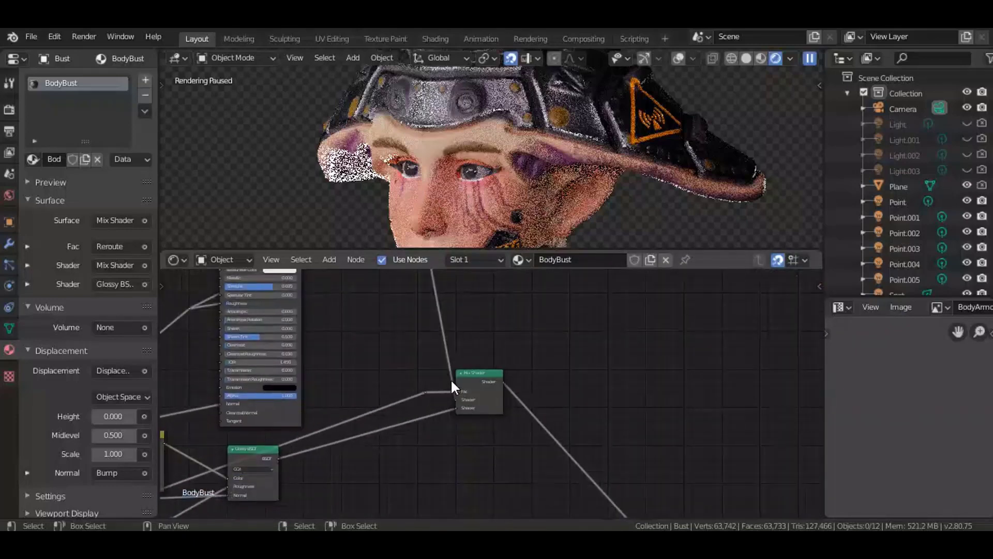
pyautogui.moveTo(464, 389); pyautogui.dragTo(513, 406, button='middle')
pyautogui.scroll(1, 491, 392)
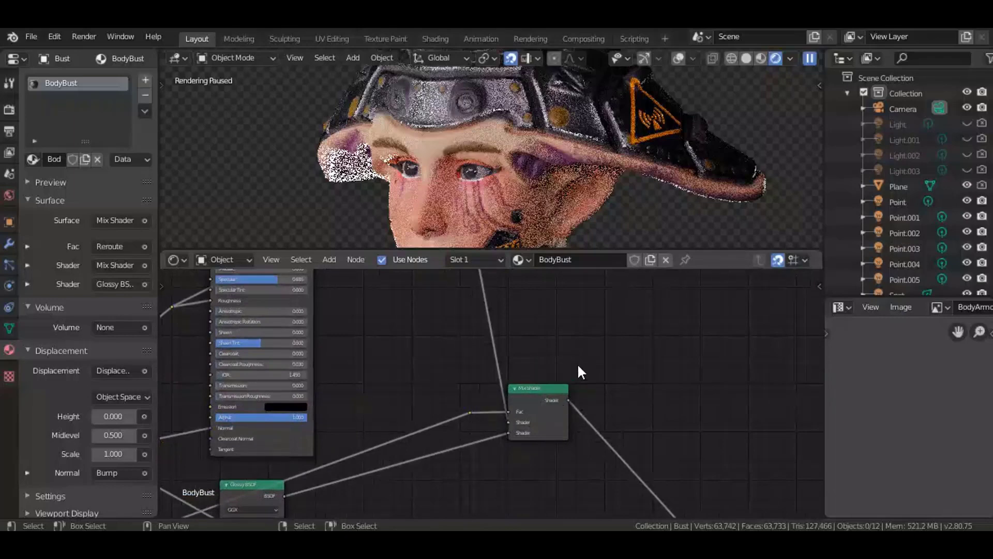
pyautogui.moveTo(190, 443); pyautogui.dragTo(533, 370, button='middle')
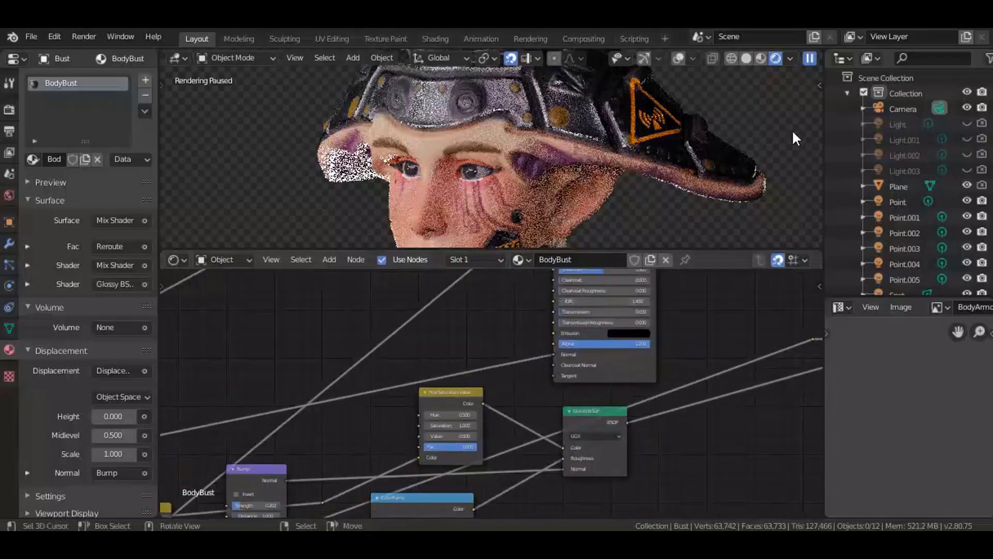
# Resume the viewport render and preview the metallic texture on the bust through a Viewer node.
pyautogui.click(811, 58)
pyautogui.scroll(-3, 331, 464)
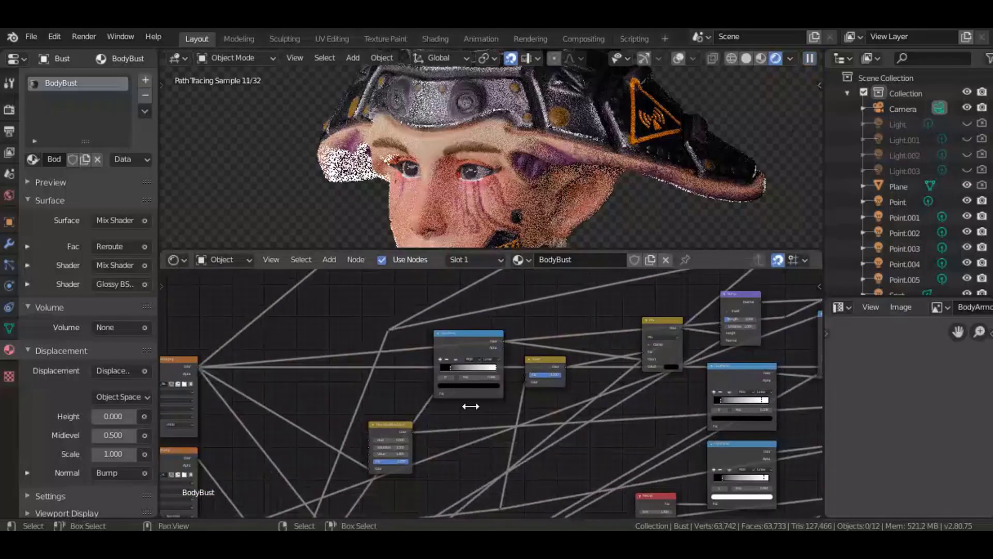
pyautogui.moveTo(470, 406); pyautogui.dragTo(665, 327, button='middle')
pyautogui.keyDown('ctrl'); pyautogui.keyDown('shift'); pyautogui.click(372, 462); pyautogui.keyUp('shift'); pyautogui.keyUp('ctrl')
# Compare the metallic mask with the final Mix Shader's inputs and inspect the two BSDF nodes feeding the upper Mix Shader.
pyautogui.moveTo(539, 359); pyautogui.dragTo(401, 376, button='middle')
pyautogui.moveTo(686, 322); pyautogui.dragTo(415, 436, button='middle')
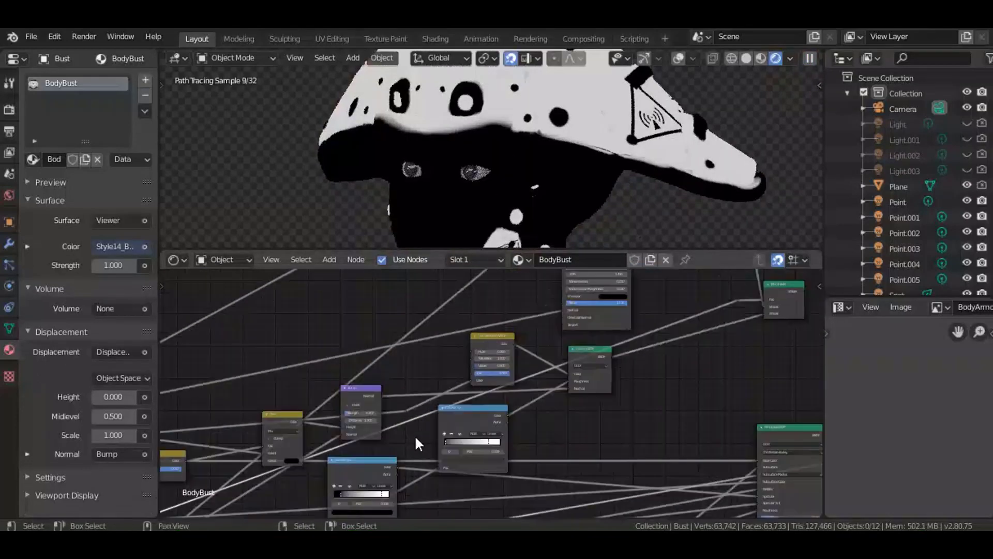
pyautogui.moveTo(587, 412); pyautogui.dragTo(364, 488, button='middle')
pyautogui.moveTo(562, 360); pyautogui.dragTo(595, 401, button='middle')
pyautogui.moveTo(468, 430); pyautogui.dragTo(502, 377, button='middle')
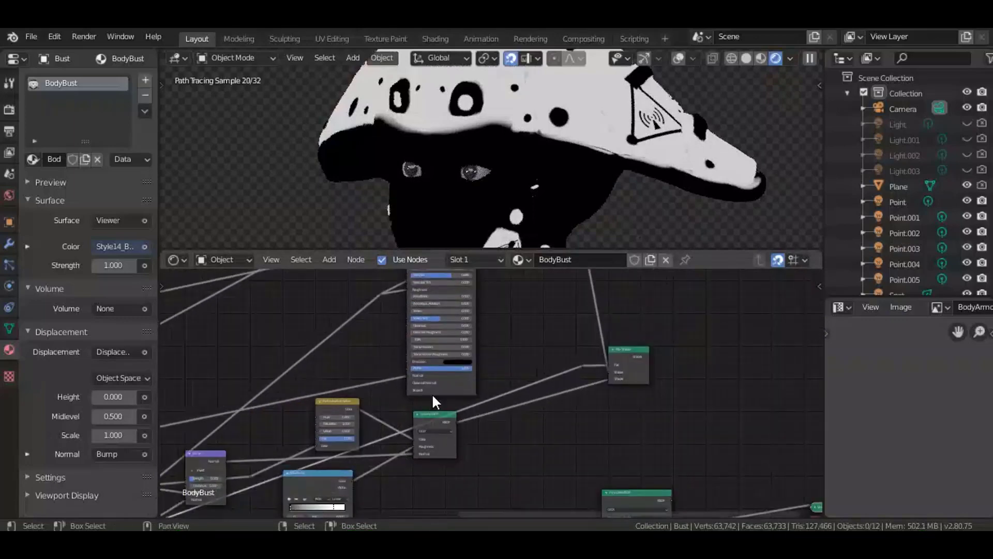
pyautogui.moveTo(492, 328); pyautogui.dragTo(461, 388, button='middle')
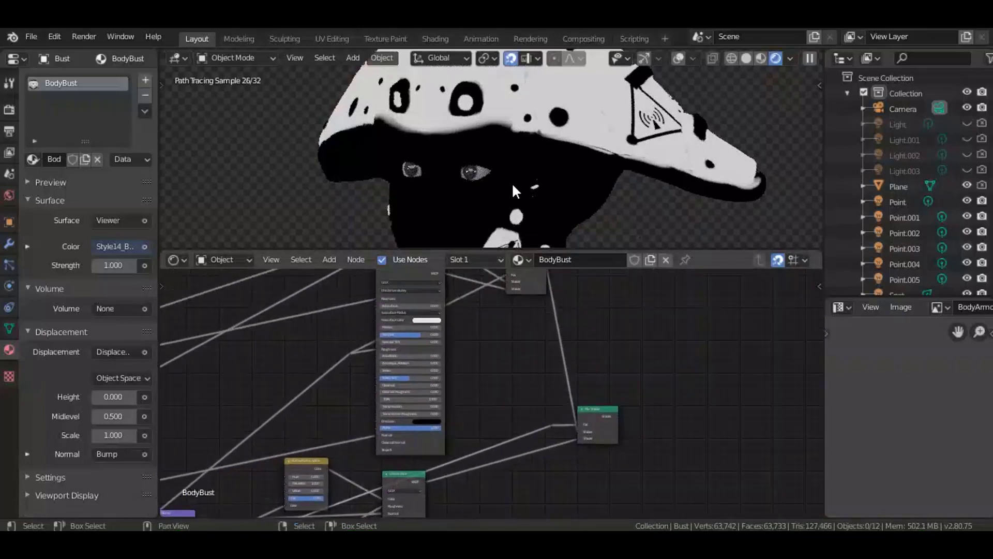
pyautogui.moveTo(521, 318); pyautogui.dragTo(572, 439, button='middle')
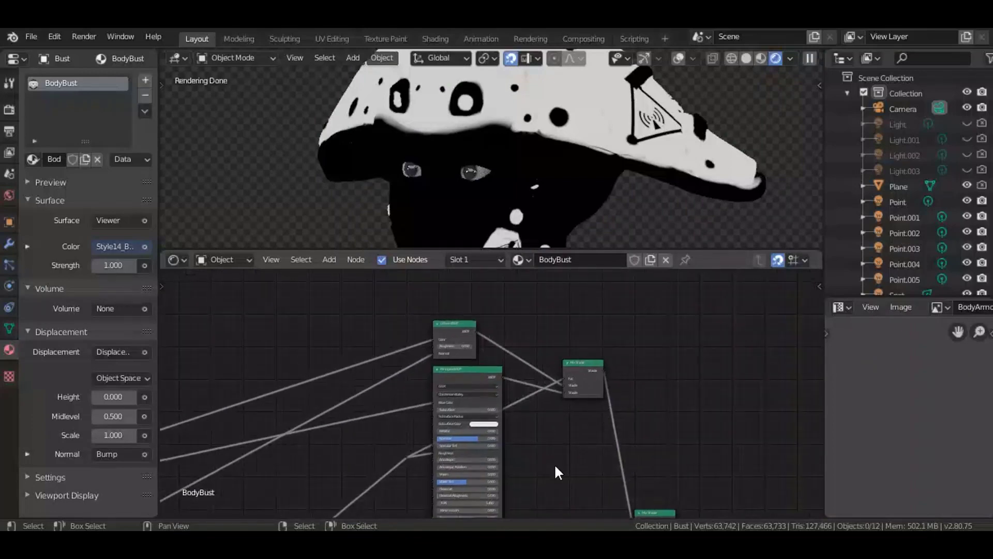
pyautogui.click(455, 337)
pyautogui.click(464, 372)
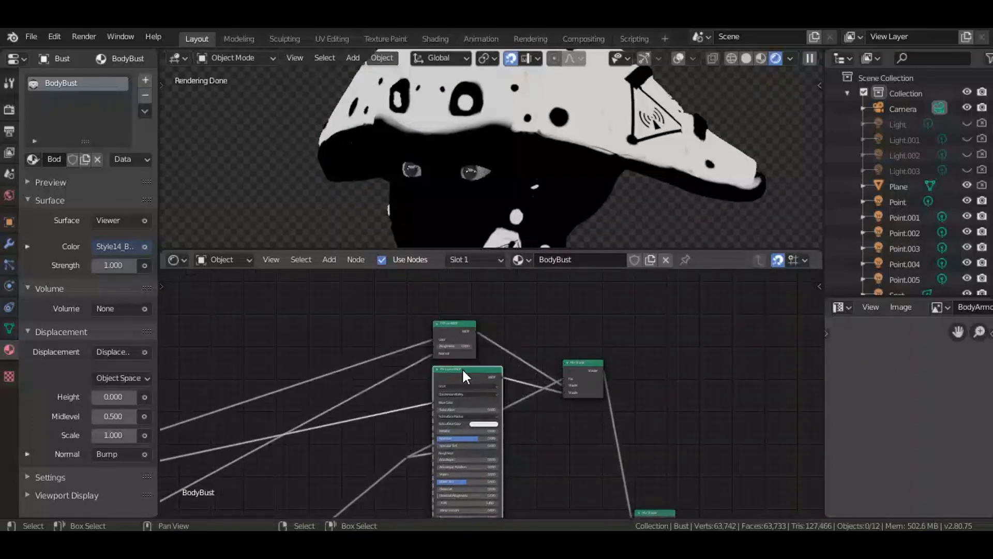
pyautogui.click(458, 326)
# Examine how the upper Mix Shader feeds the final one and where the final Mix Shader sits relative to the Material Output.
pyautogui.moveTo(390, 370); pyautogui.dragTo(191, 322, button='middle')
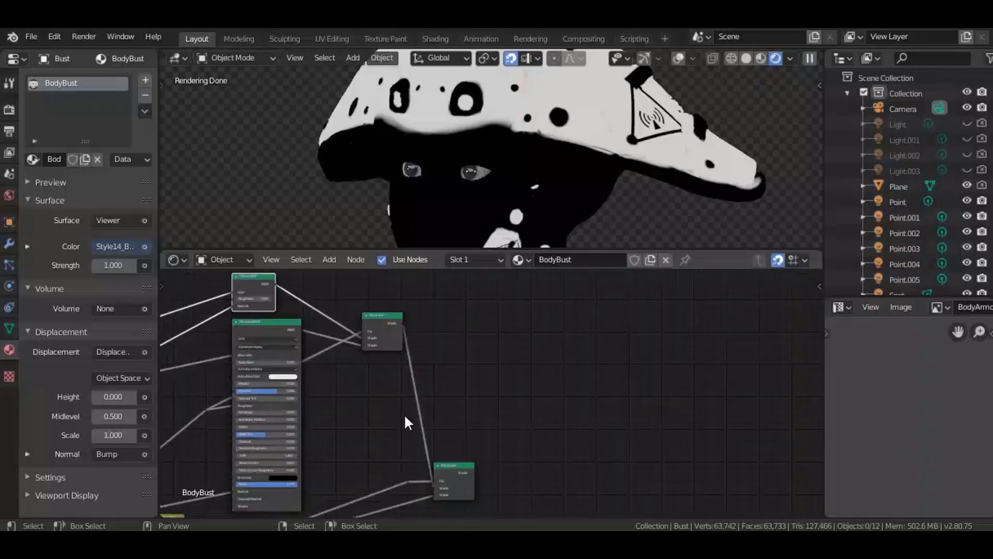
pyautogui.moveTo(405, 416); pyautogui.dragTo(597, 404, button='middle')
pyautogui.scroll(2, 455, 420)
pyautogui.moveTo(492, 395); pyautogui.dragTo(242, 331, button='middle')
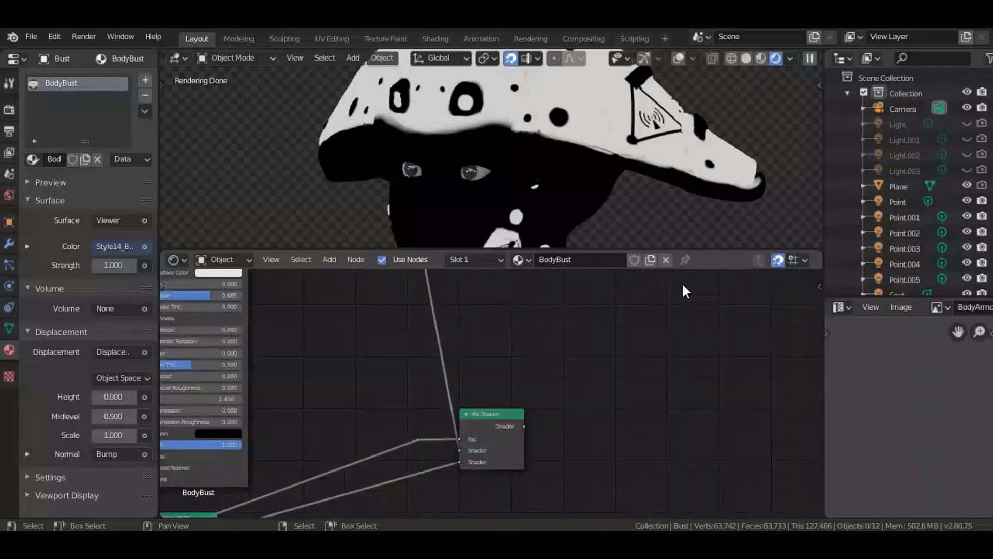
pyautogui.moveTo(574, 472); pyautogui.dragTo(537, 416, button='middle')
pyautogui.scroll(-3, 507, 390)
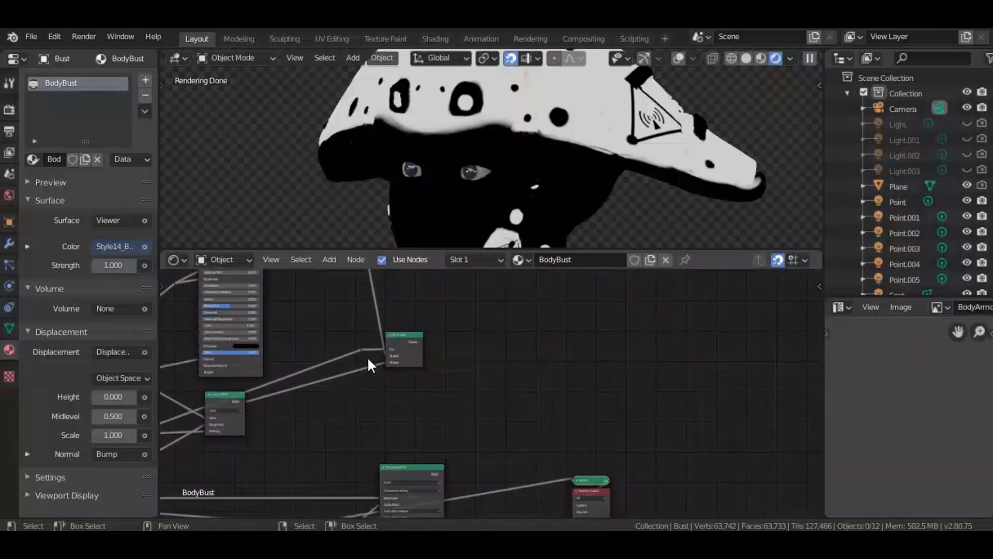
pyautogui.scroll(2, 476, 373)
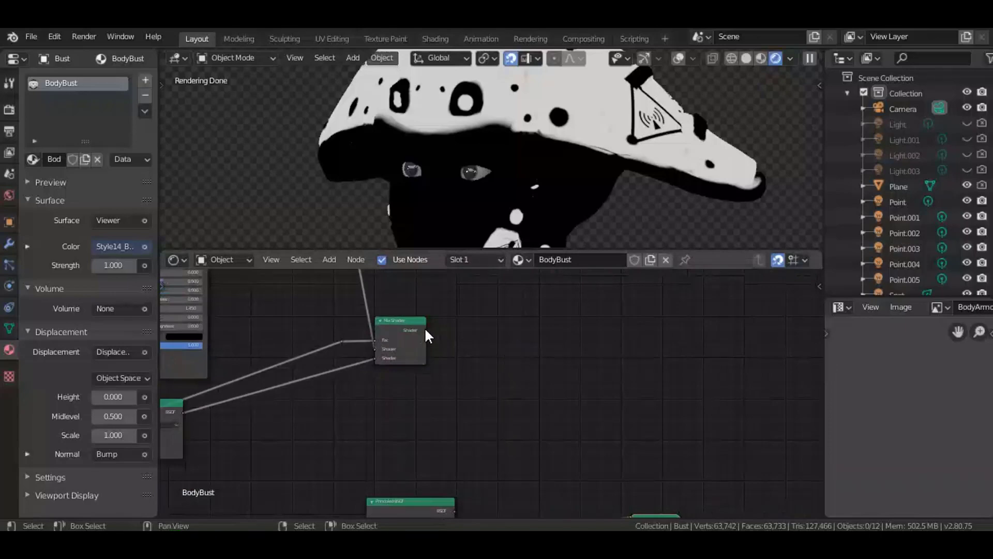
pyautogui.scroll(-4, 556, 337)
pyautogui.scroll(2, 547, 370)
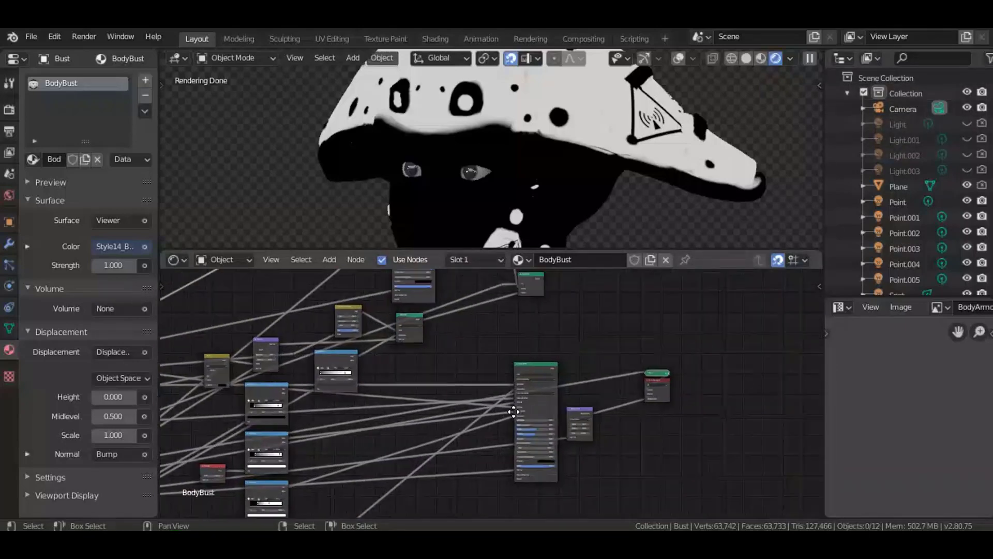
# Switch the viewport to solid shading and save the file.
pyautogui.scroll(2, 544, 365)
pyautogui.press('z')
pyautogui.click(690, 176)
pyautogui.hotkey('ctrl', 's')
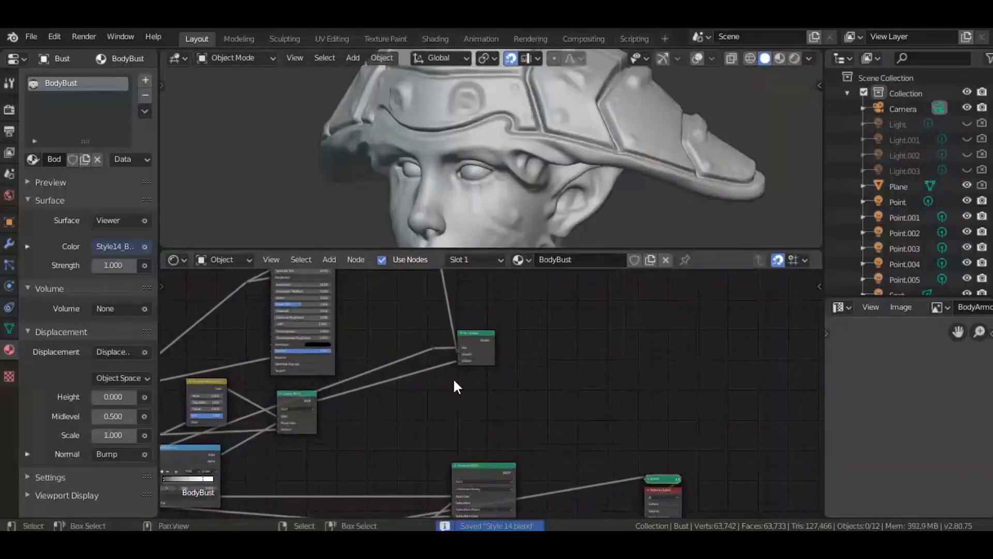
# Duplicate the upper Mix Shader node and place the copy in the empty area just above the Material Output.
pyautogui.click(491, 342)
pyautogui.hotkey('shift', 'd')
pyautogui.click(513, 383)
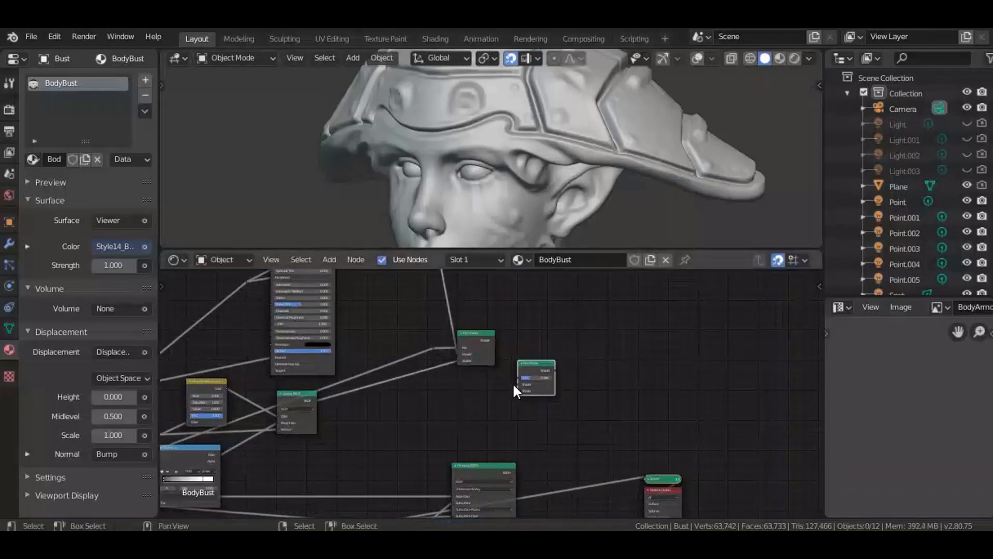
pyautogui.scroll(2, 513, 383)
pyautogui.scroll(-2, 477, 344)
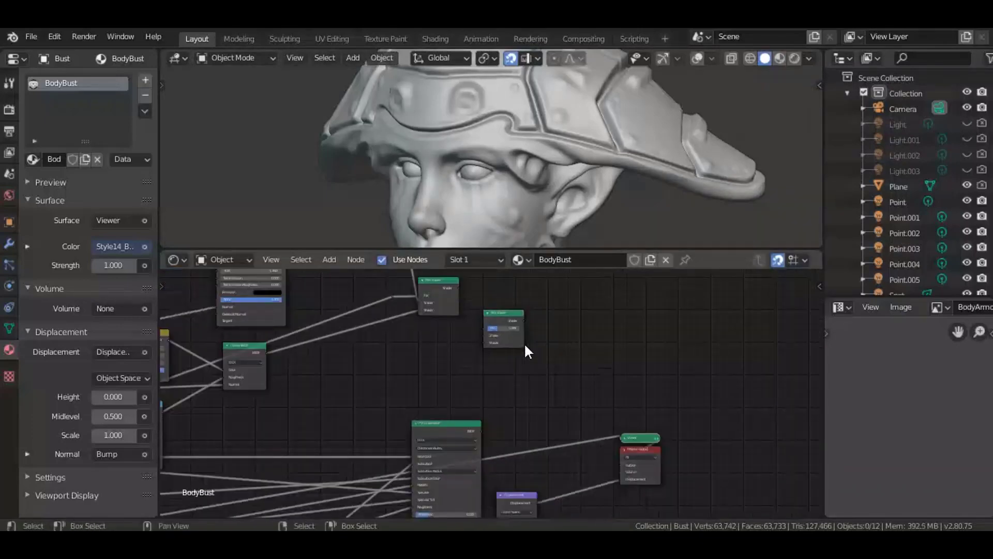
pyautogui.press('g')
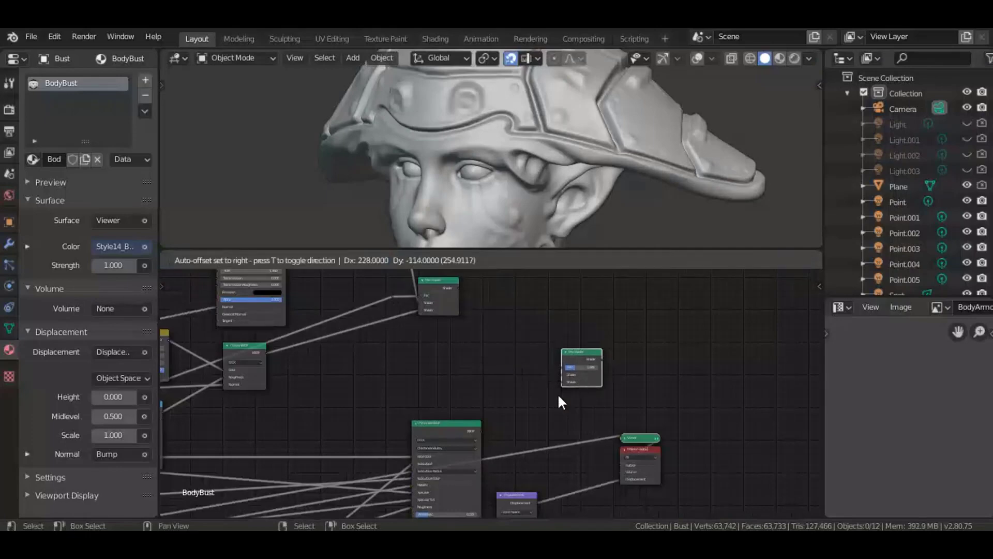
pyautogui.click(559, 395)
# Link the original Mix Shader to the copy's first Shader input and the lower Principled BSDF to its second.
pyautogui.scroll(3, 483, 450)
pyautogui.moveTo(433, 410); pyautogui.dragTo(563, 325)
pyautogui.moveTo(509, 309); pyautogui.dragTo(454, 394, button='middle')
pyautogui.moveTo(378, 278); pyautogui.dragTo(417, 347, button='middle')
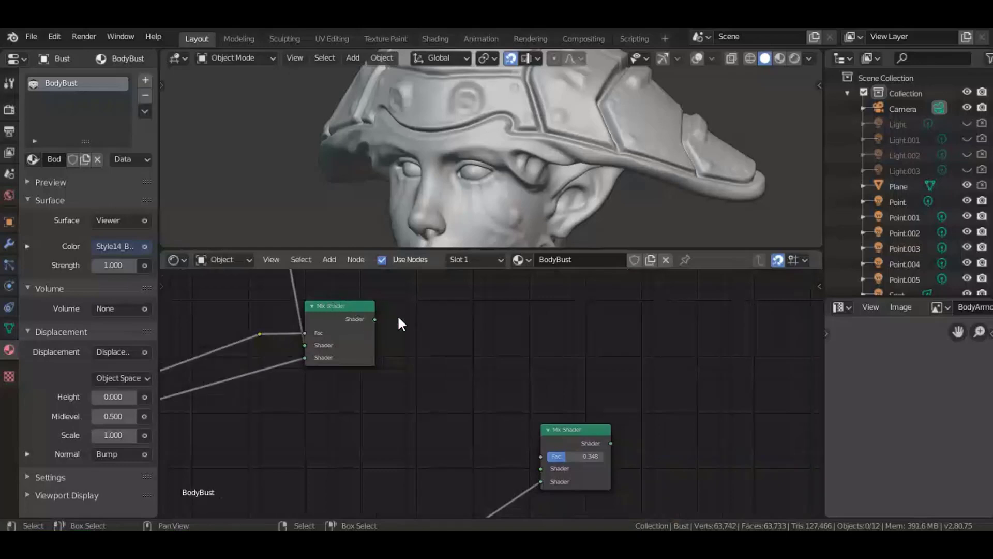
pyautogui.moveTo(376, 319); pyautogui.dragTo(548, 468)
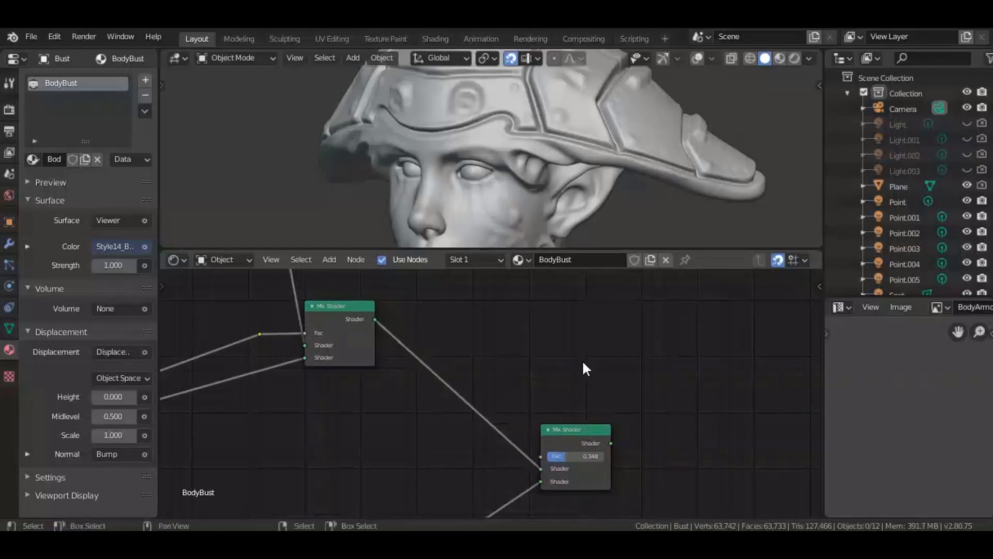
# Route the duplicated Mix Shader into the Material Output's surface and preview the bust in rendered shading.
pyautogui.scroll(-5, 502, 448)
pyautogui.moveTo(516, 485); pyautogui.dragTo(503, 409, button='middle')
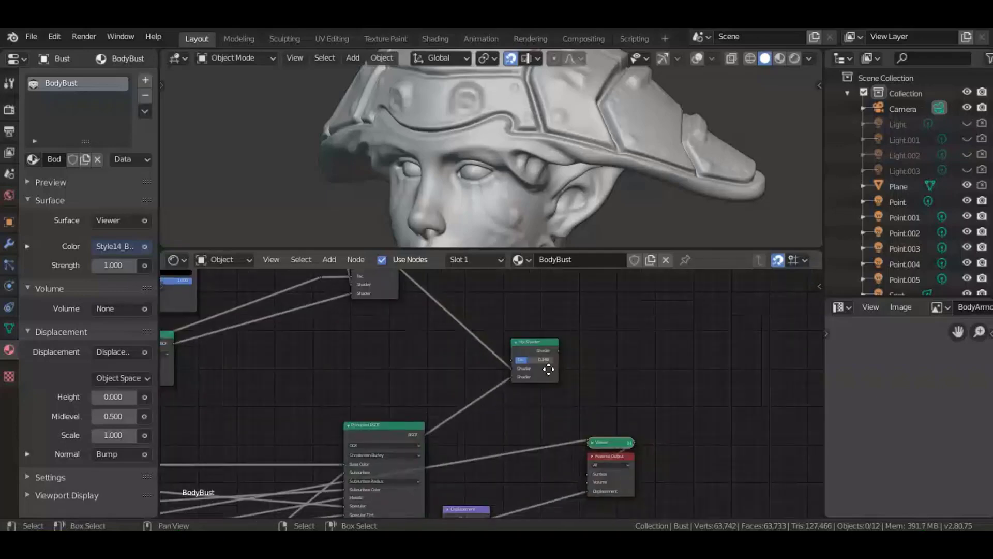
pyautogui.moveTo(549, 369); pyautogui.dragTo(623, 309, button='middle')
pyautogui.moveTo(558, 338); pyautogui.dragTo(609, 315, button='middle')
pyautogui.moveTo(631, 283); pyautogui.dragTo(494, 435, button='middle')
pyautogui.scroll(6, 495, 436)
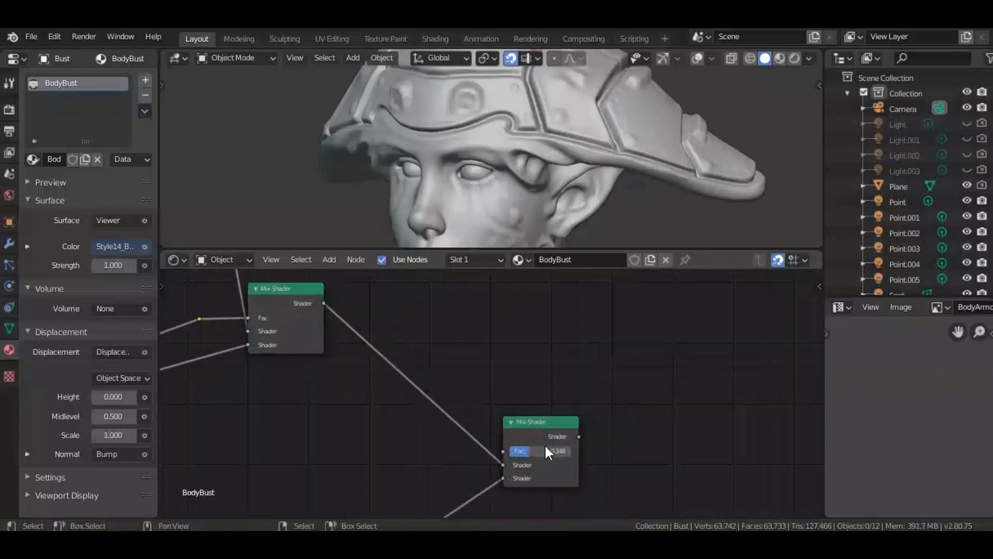
pyautogui.keyDown('ctrl'); pyautogui.keyDown('shift'); pyautogui.click(575, 440); pyautogui.keyUp('shift'); pyautogui.keyUp('ctrl')
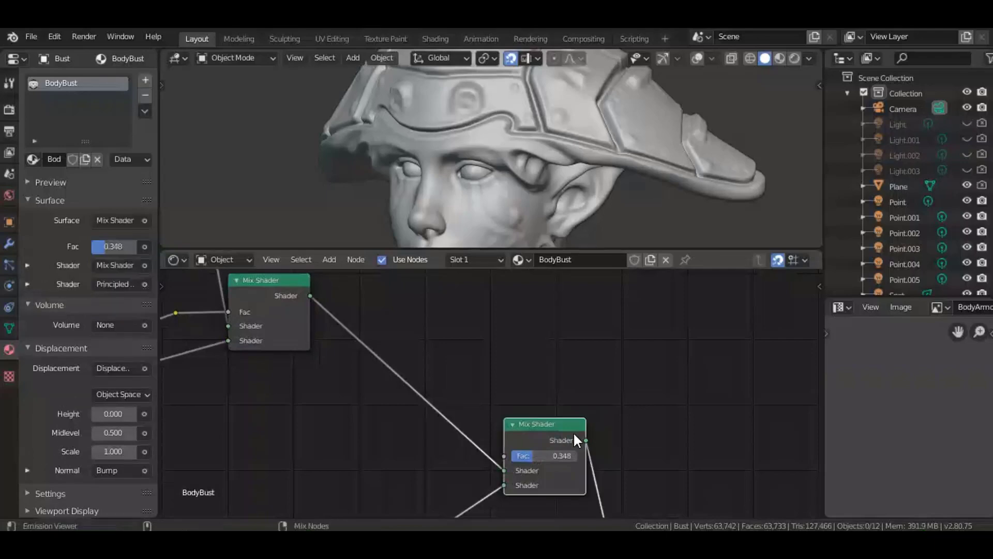
pyautogui.press('z')
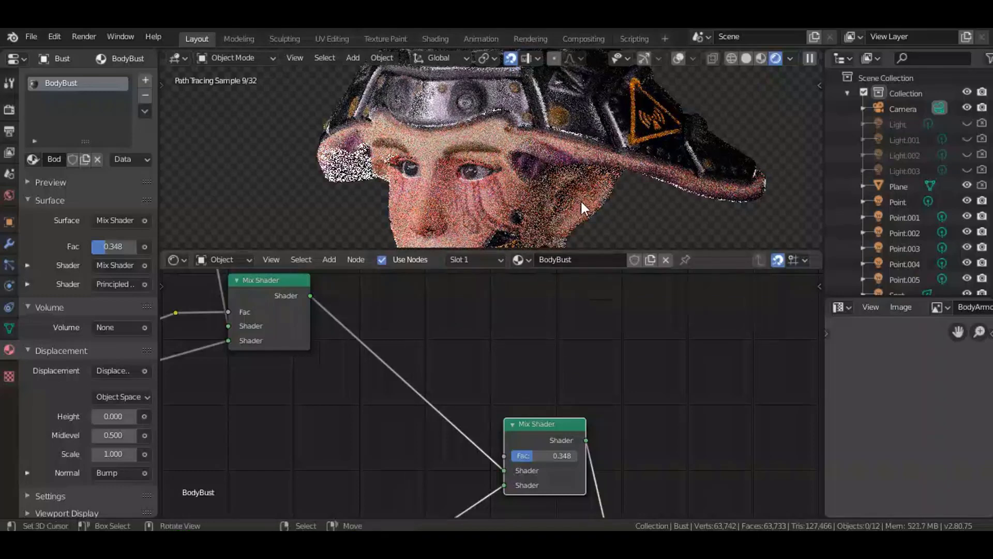
# Return the viewport to solid shading and save the blend file.
pyautogui.press('z')
pyautogui.click(782, 221)
pyautogui.hotkey('ctrl', 's')
# Add a ColorRamp beside the Style14_Bust_Roughness.png texture and feed the texture's Color into the ramp's Fac.
pyautogui.scroll(-1, 482, 403)
pyautogui.scroll(-2, 469, 412)
pyautogui.moveTo(397, 509); pyautogui.dragTo(482, 361, button='middle')
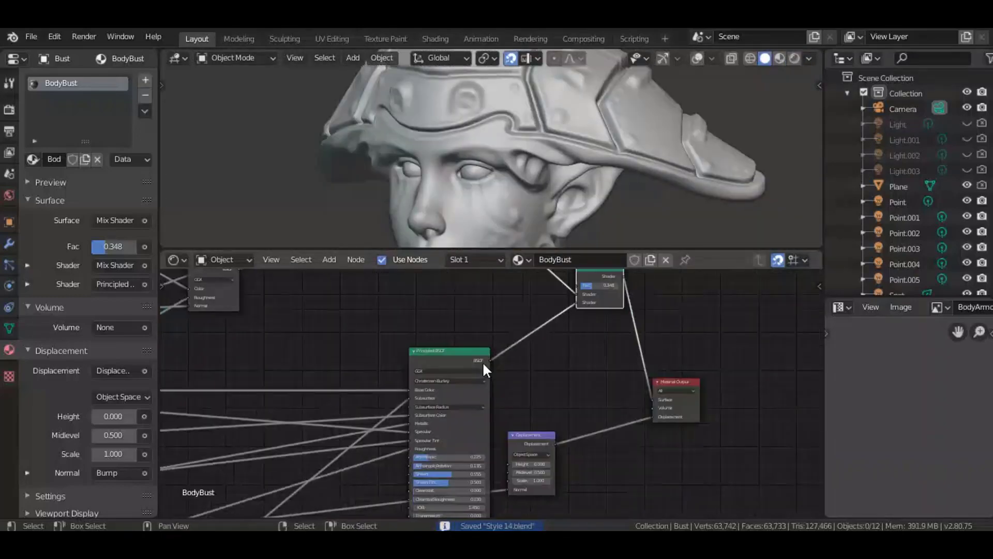
pyautogui.scroll(-2, 507, 381)
pyautogui.moveTo(357, 424); pyautogui.dragTo(654, 444, button='middle')
pyautogui.moveTo(345, 461); pyautogui.dragTo(626, 408, button='middle')
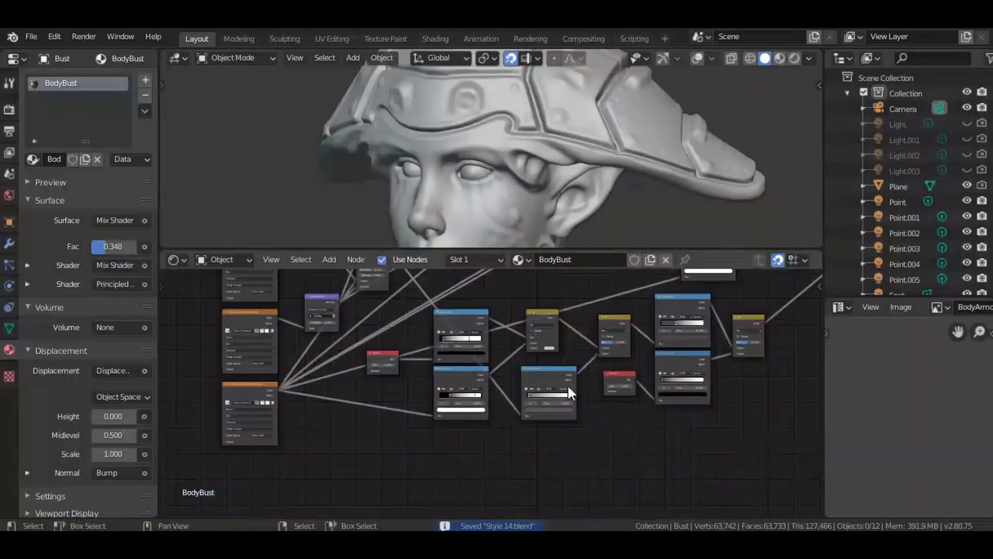
pyautogui.moveTo(357, 420); pyautogui.dragTo(450, 413, button='middle')
pyautogui.scroll(6, 275, 403)
pyautogui.moveTo(355, 371); pyautogui.dragTo(505, 364, button='middle')
pyautogui.scroll(6, 444, 427)
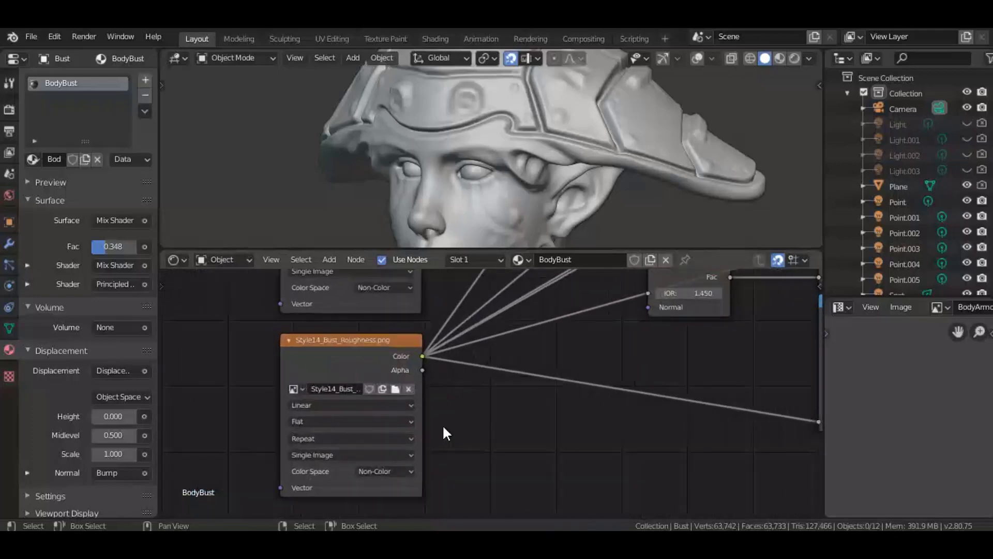
pyautogui.moveTo(585, 501); pyautogui.dragTo(433, 396, button='middle')
pyautogui.hotkey('shift', 'a')
pyautogui.moveTo(456, 361)
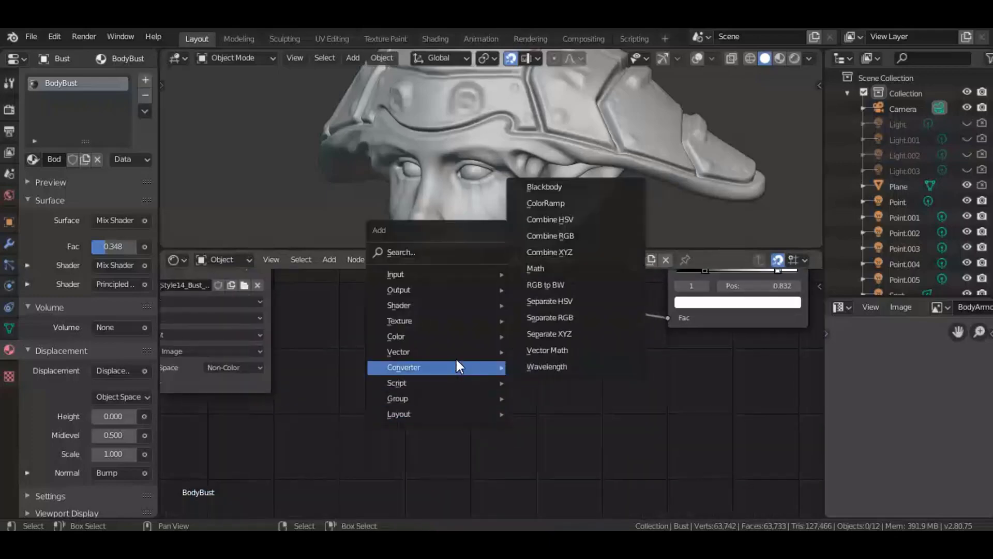
pyautogui.click(606, 202)
pyautogui.click(369, 332)
pyautogui.moveTo(341, 342); pyautogui.dragTo(419, 374, button='middle')
pyautogui.moveTo(503, 377); pyautogui.dragTo(530, 377)
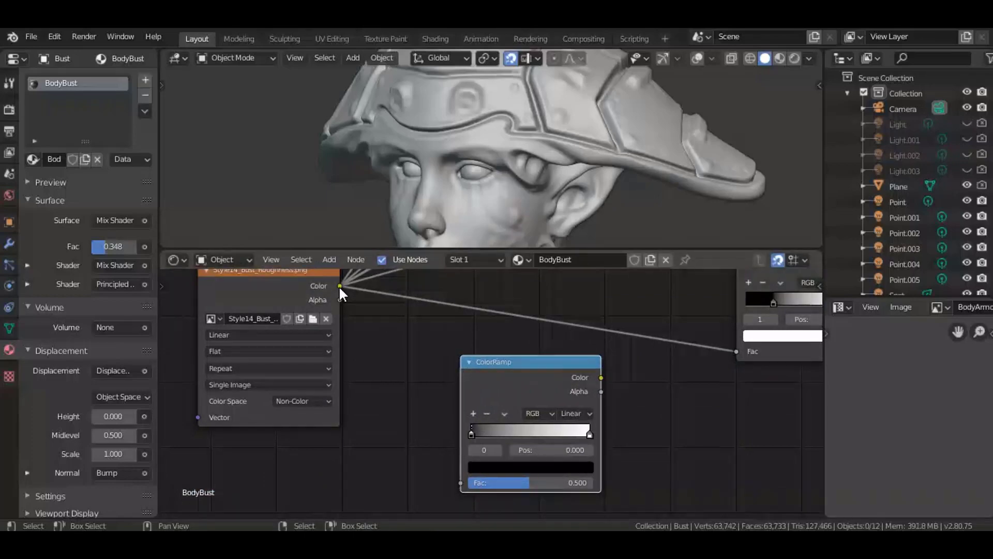
pyautogui.moveTo(339, 286); pyautogui.dragTo(460, 482)
# Move the new ColorRamp away from the roughness texture to the far end of the lowest node chain.
pyautogui.scroll(-2, 492, 445)
pyautogui.scroll(-6, 491, 445)
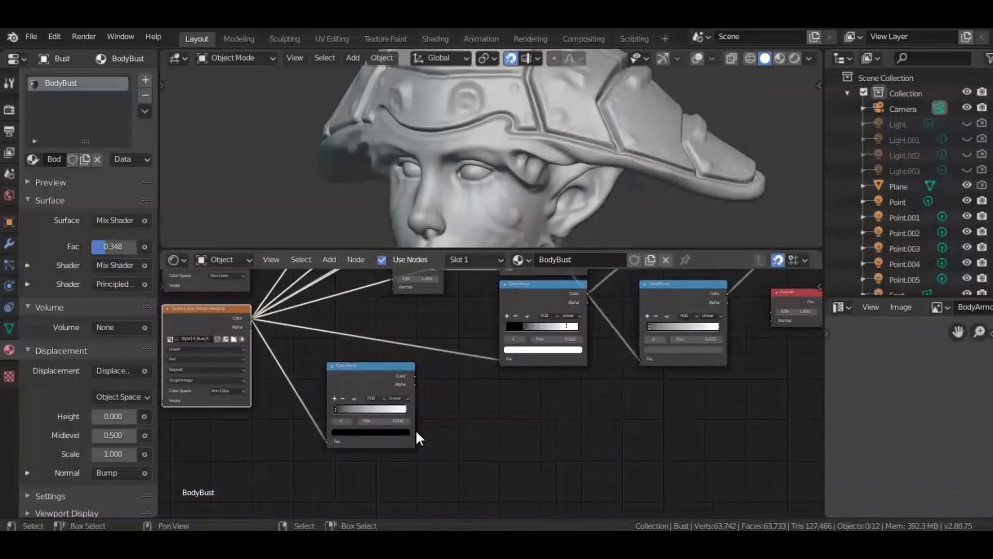
pyautogui.scroll(-2, 338, 438)
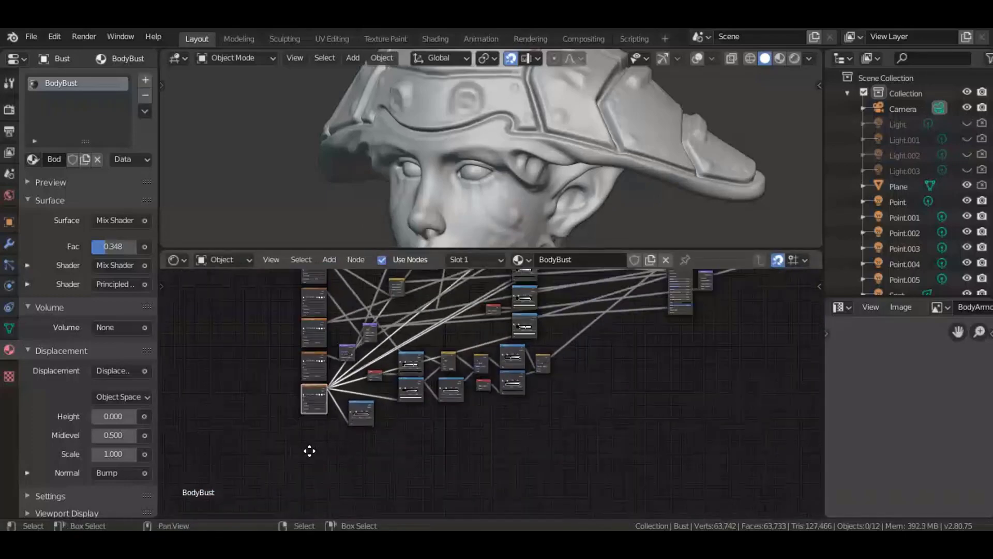
pyautogui.moveTo(328, 421); pyautogui.dragTo(649, 345)
pyautogui.moveTo(549, 438); pyautogui.dragTo(408, 516, button='middle')
pyautogui.moveTo(516, 469); pyautogui.dragTo(507, 414)
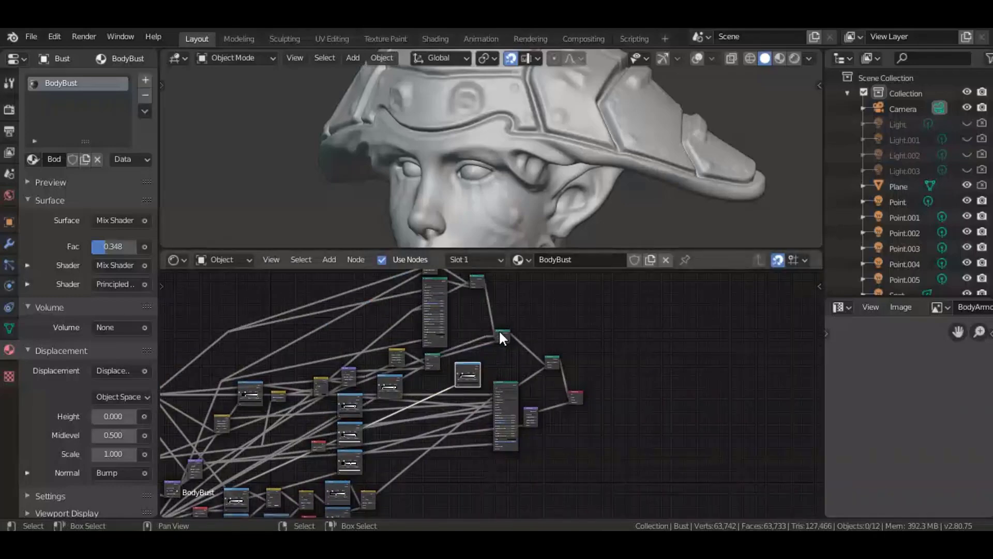
pyautogui.click(471, 359)
pyautogui.moveTo(470, 365); pyautogui.dragTo(399, 501)
pyautogui.scroll(6, 537, 387)
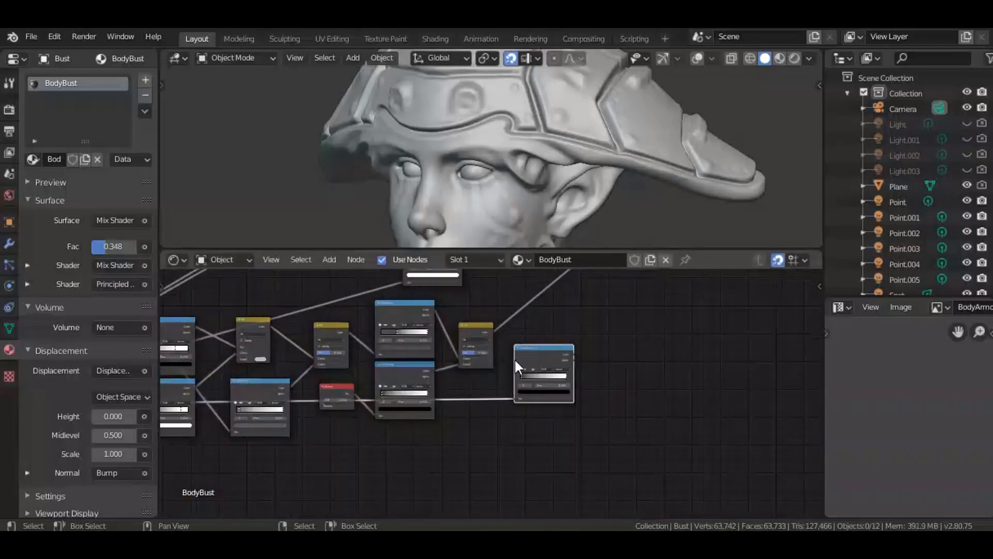
# Reposition the new ColorRamp just below the last Mix node of the lowest chain.
pyautogui.scroll(3, 455, 333)
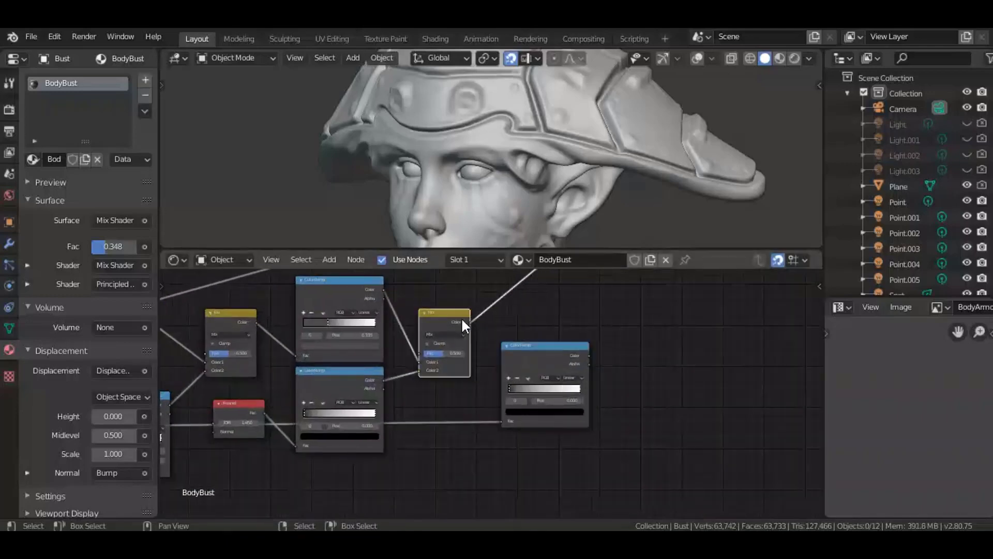
pyautogui.moveTo(443, 399); pyautogui.dragTo(380, 436, button='middle')
pyautogui.moveTo(444, 410); pyautogui.dragTo(403, 433)
pyautogui.click(323, 378)
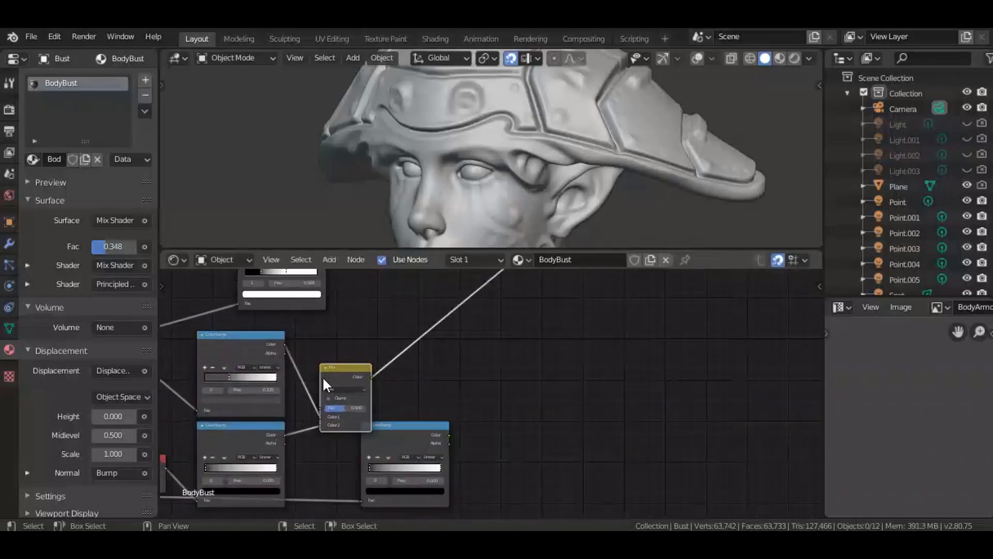
pyautogui.click(395, 439)
pyautogui.moveTo(618, 413); pyautogui.dragTo(643, 411, button='middle')
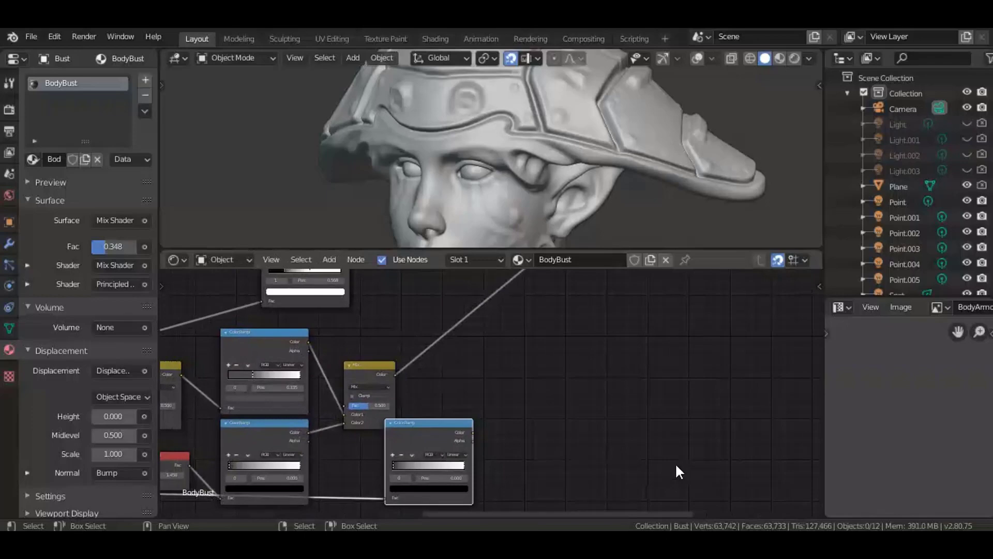
# Add a color Mix node after the chain's last Mix node and the new ColorRamp.
pyautogui.hotkey('shift', 'a')
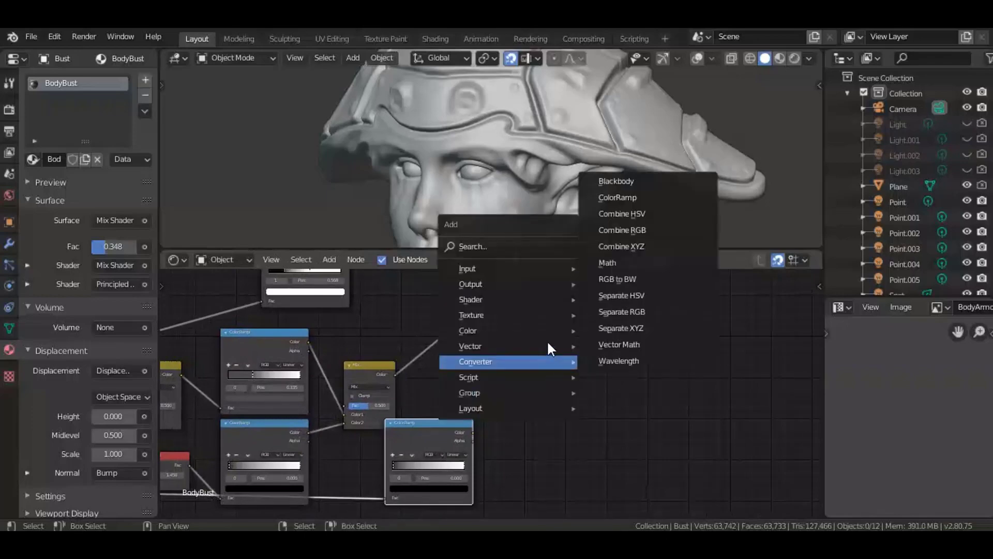
pyautogui.moveTo(548, 330)
pyautogui.click(628, 413)
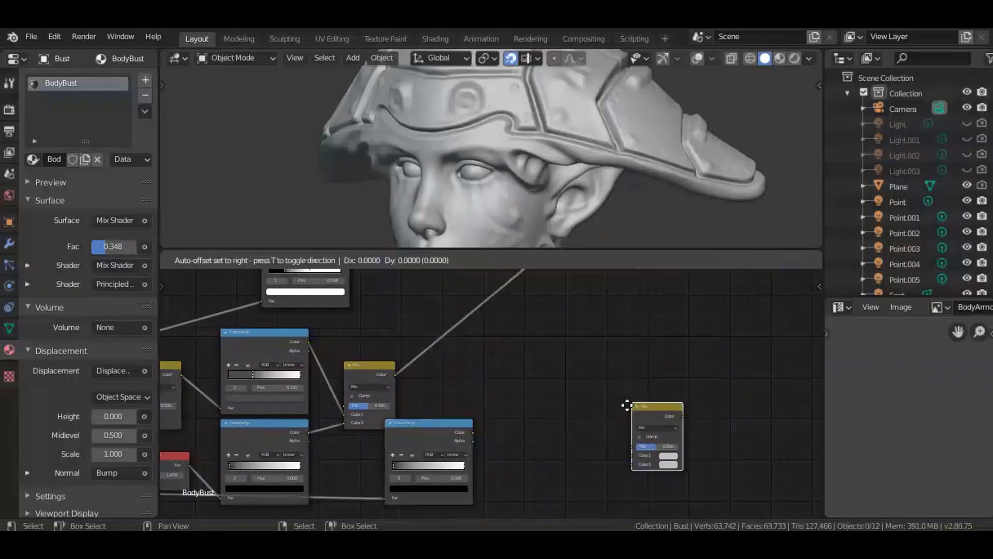
pyautogui.click(521, 356)
# Link the existing Mix node to the new one's Color1 and the new ColorRamp to its Color2.
pyautogui.moveTo(421, 440); pyautogui.dragTo(387, 449)
pyautogui.moveTo(395, 374); pyautogui.dragTo(523, 408)
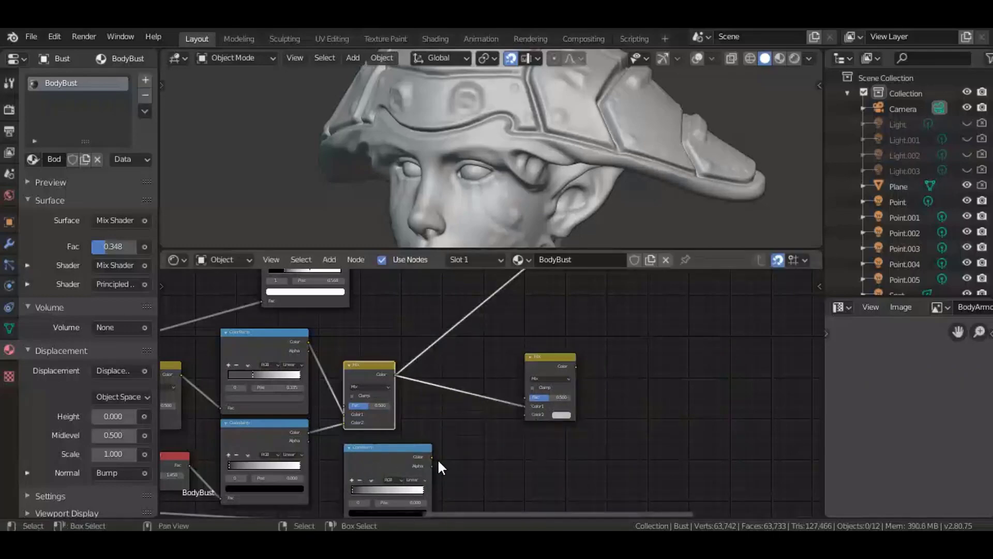
pyautogui.moveTo(433, 457); pyautogui.dragTo(526, 415)
pyautogui.moveTo(486, 450); pyautogui.dragTo(556, 370, button='middle')
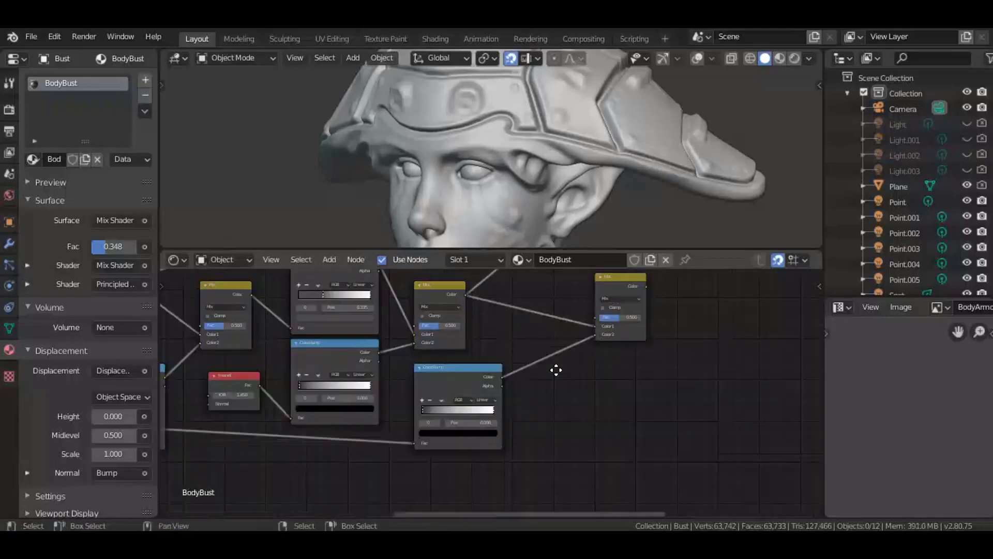
# Save the file and preview the roughness ColorRamp on the bust through a Viewer node in rendered shading.
pyautogui.keyDown('ctrl'); pyautogui.keyDown('shift'); pyautogui.click(517, 354); pyautogui.keyUp('shift'); pyautogui.keyUp('ctrl')
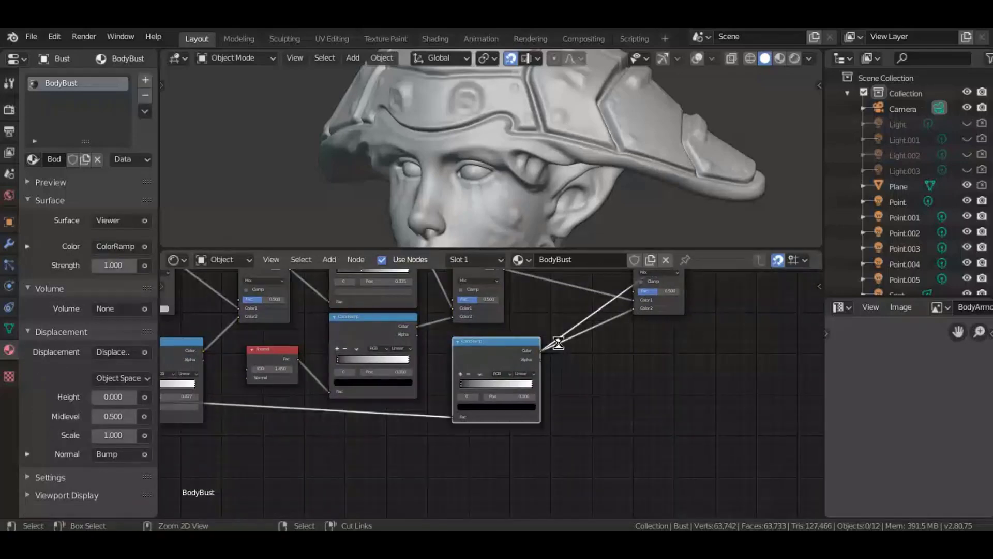
pyautogui.hotkey('ctrl', 's')
pyautogui.hotkey('shift', 'z')
pyautogui.moveTo(509, 351); pyautogui.dragTo(473, 384, button='middle')
pyautogui.scroll(5, 471, 385)
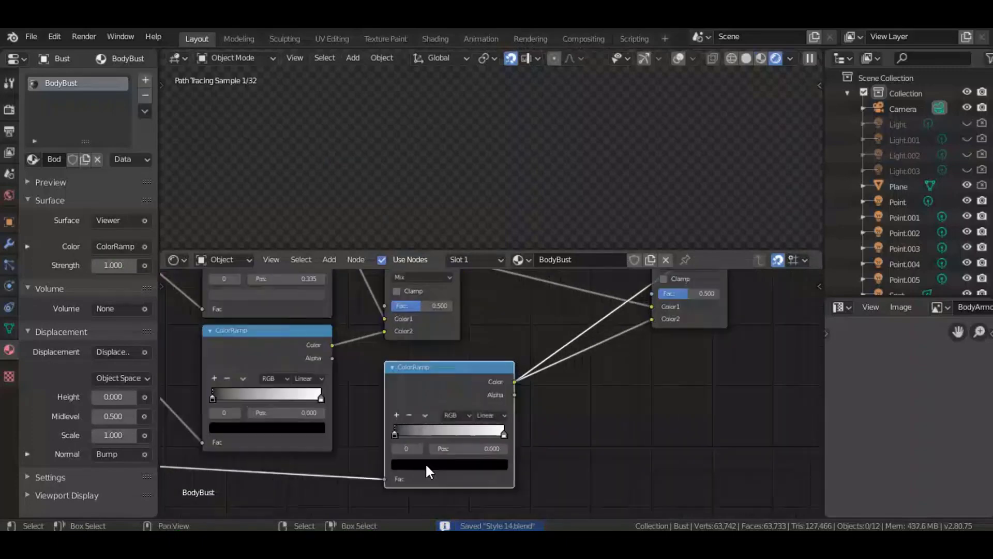
pyautogui.scroll(1, 485, 423)
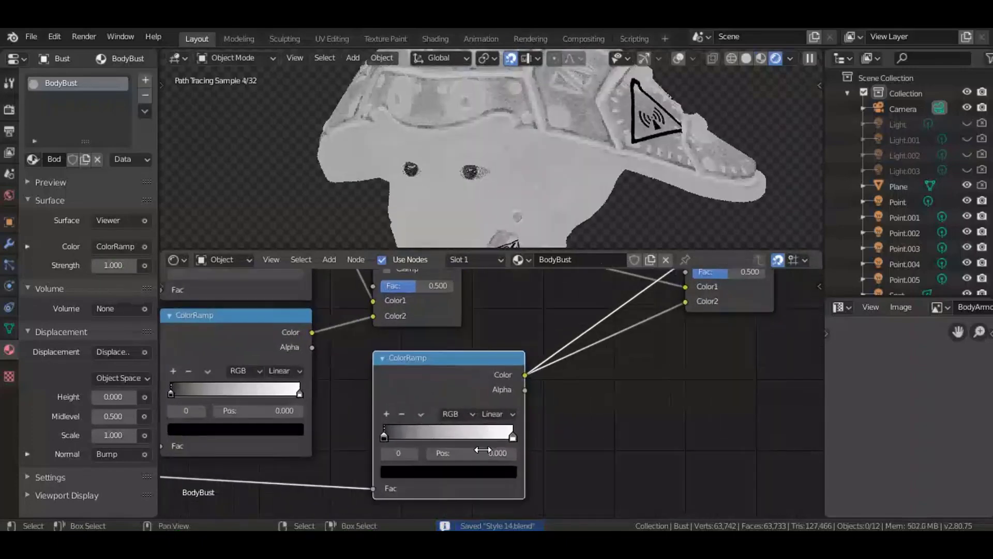
pyautogui.click(452, 470)
pyautogui.scroll(2, 454, 471)
# Preview the new Mix node's combined mask on the whole bust through the Viewer node.
pyautogui.moveTo(690, 358); pyautogui.dragTo(529, 442, button='middle')
pyautogui.scroll(-1, 569, 331)
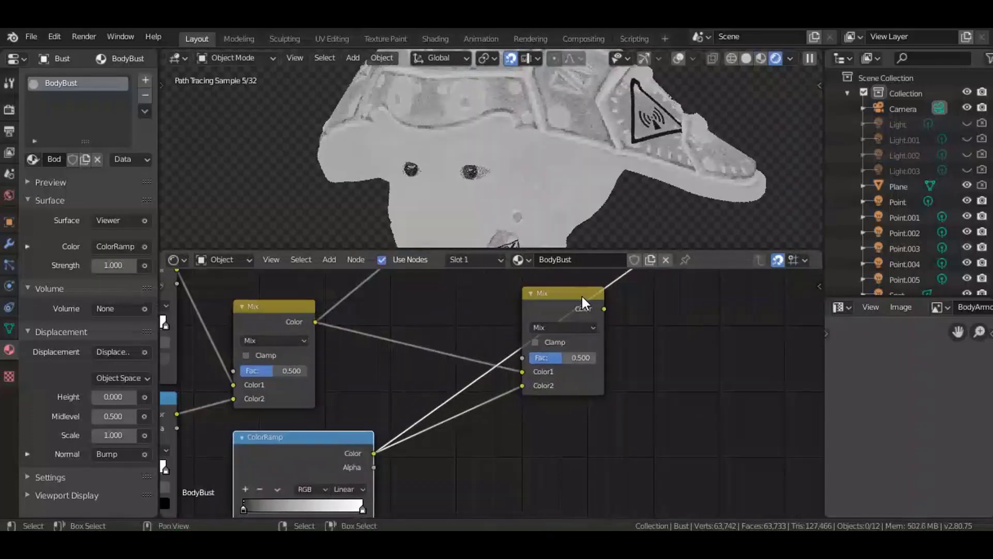
pyautogui.keyDown('ctrl'); pyautogui.keyDown('shift'); pyautogui.click(585, 300); pyautogui.keyUp('shift'); pyautogui.keyUp('ctrl')
pyautogui.moveTo(591, 362); pyautogui.dragTo(472, 467, button='middle')
pyautogui.scroll(-4, 583, 383)
pyautogui.moveTo(525, 397); pyautogui.dragTo(479, 413, button='middle')
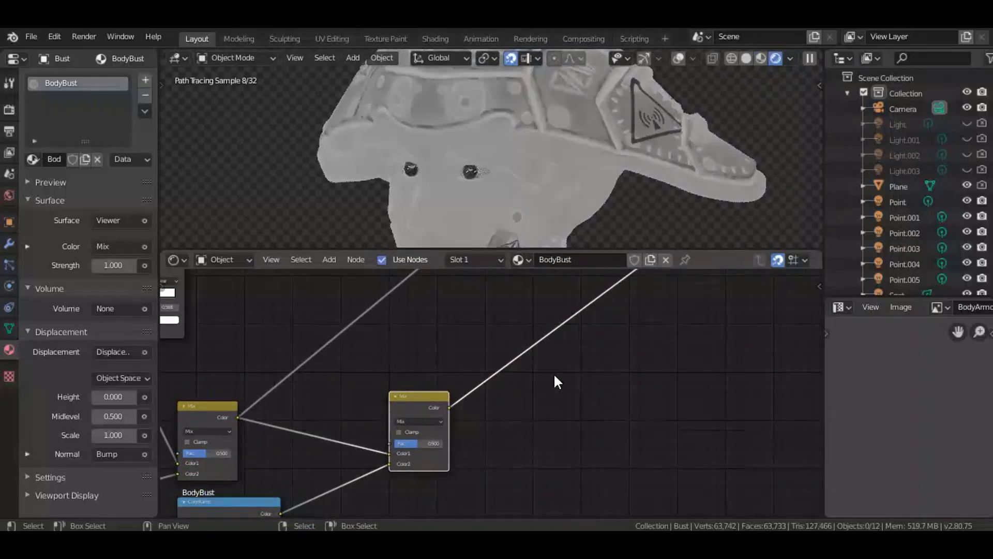
pyautogui.moveTo(531, 363); pyautogui.dragTo(292, 529, button='middle')
pyautogui.scroll(-6, 445, 429)
pyautogui.scroll(-5, 492, 233)
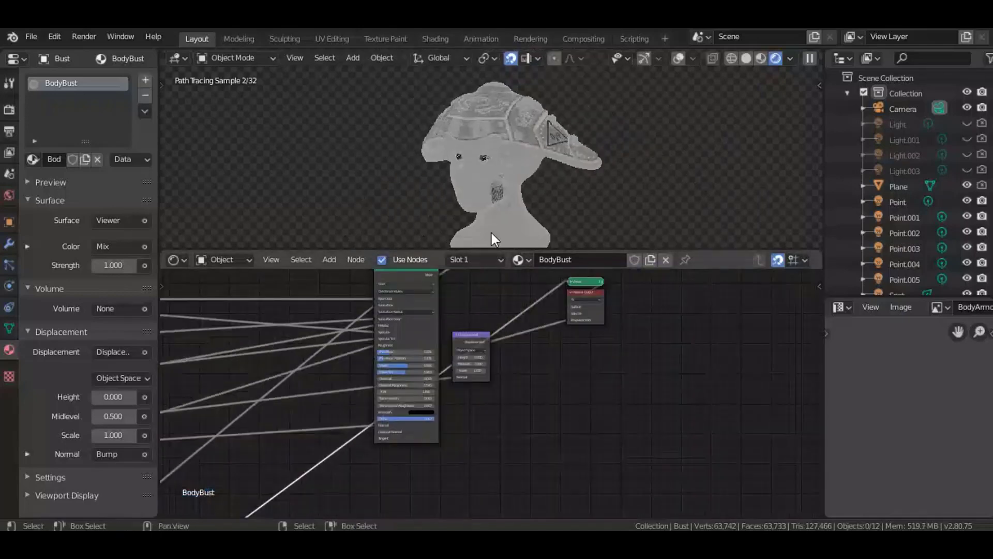
pyautogui.scroll(4, 491, 233)
# Set the viewport back to solid shading and save the file.
pyautogui.press('z')
pyautogui.click(665, 208)
pyautogui.hotkey('ctrl', 's')
# Move the mask's Mix node slightly closer to the Principled BSDF and select the newest Mix Shader.
pyautogui.moveTo(523, 362); pyautogui.dragTo(550, 350, button='middle')
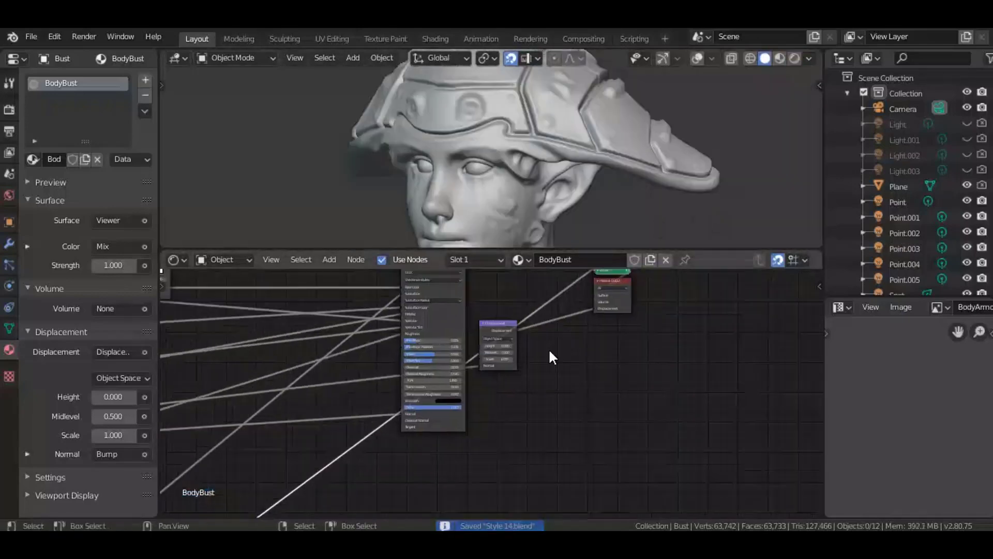
pyautogui.scroll(-2, 550, 357)
pyautogui.moveTo(309, 485); pyautogui.dragTo(339, 473)
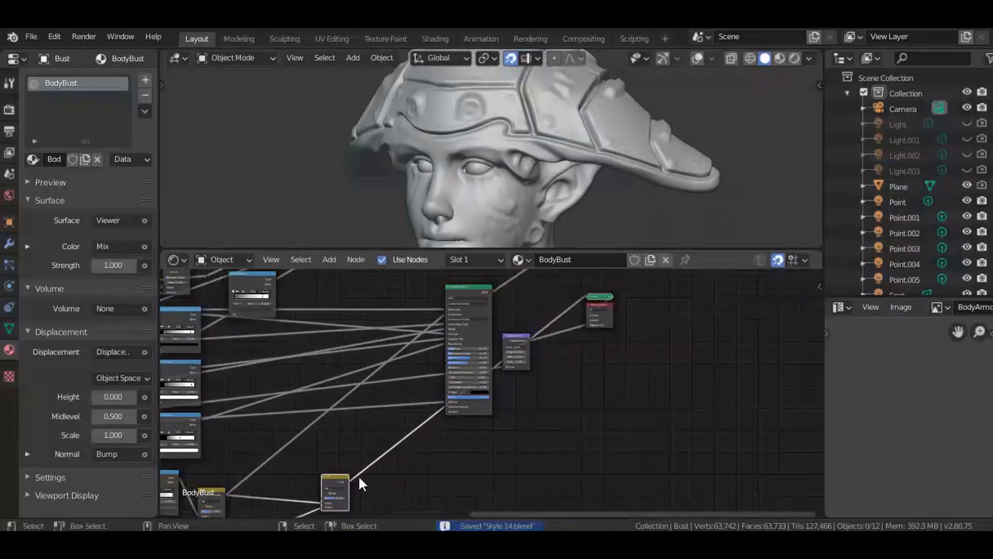
pyautogui.moveTo(401, 410); pyautogui.dragTo(343, 481, button='middle')
pyautogui.click(501, 310)
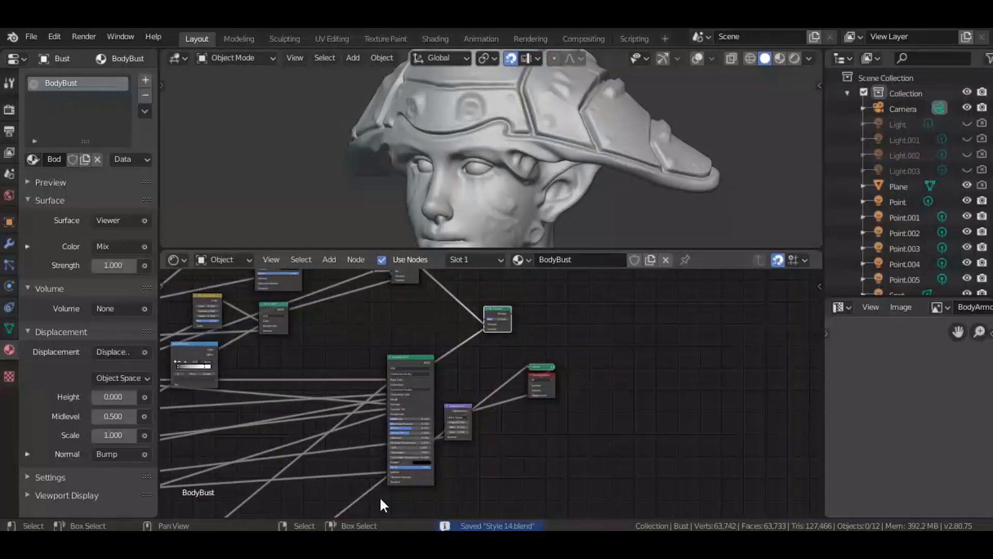
pyautogui.scroll(-3, 377, 444)
pyautogui.moveTo(378, 444); pyautogui.dragTo(388, 410, button='middle')
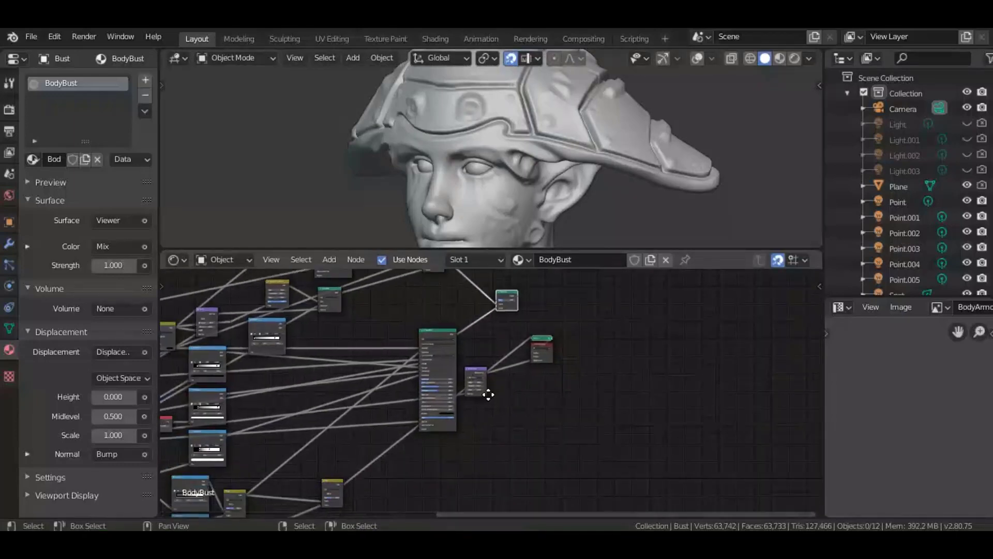
# Add a Reroute beside the mask's Mix node and link the Mix node's Color output to it.
pyautogui.moveTo(488, 394); pyautogui.dragTo(599, 326, button='middle')
pyautogui.scroll(6, 504, 401)
pyautogui.moveTo(459, 416); pyautogui.dragTo(391, 401, button='middle')
pyautogui.scroll(7, 427, 430)
pyautogui.hotkey('shift', 'a')
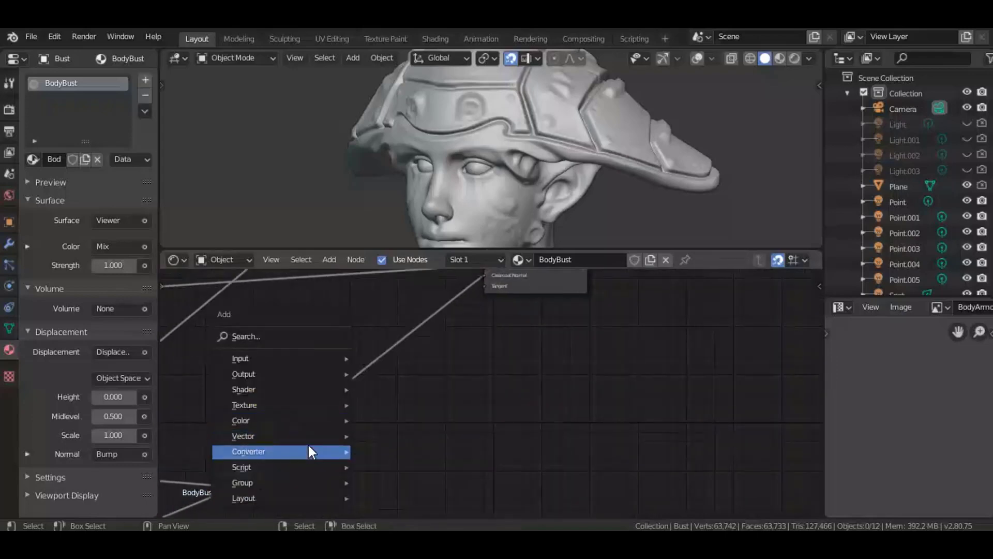
pyautogui.moveTo(265, 498)
pyautogui.click(387, 505)
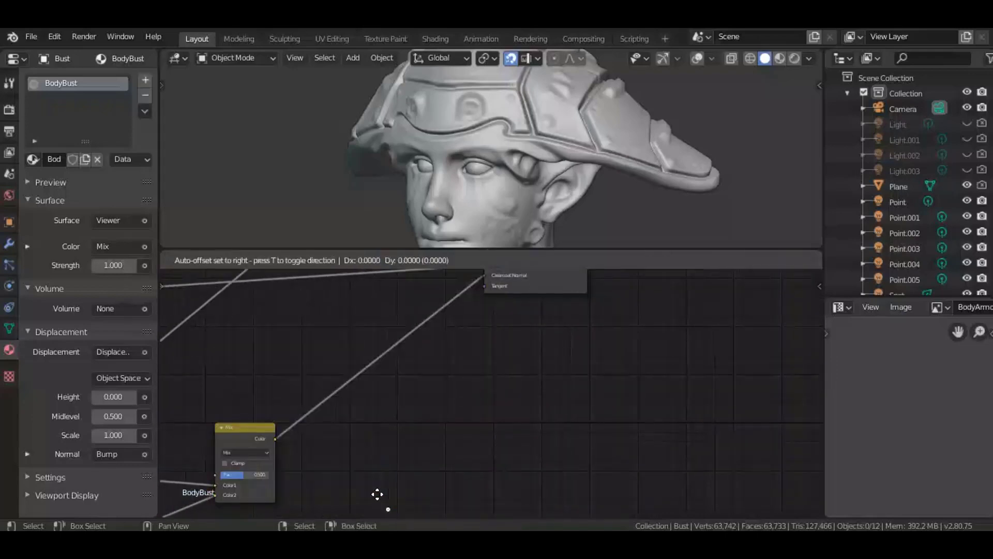
pyautogui.click(339, 459)
pyautogui.moveTo(275, 438); pyautogui.dragTo(345, 463)
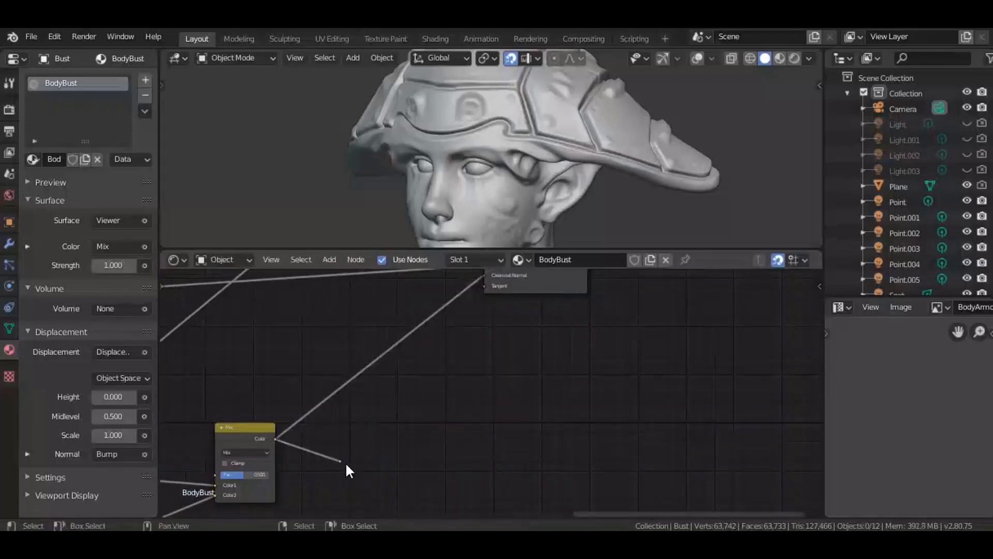
# Move the Reroute up between the Principled BSDF and the newest Mix Shader.
pyautogui.scroll(-1, 357, 445)
pyautogui.scroll(-3, 383, 439)
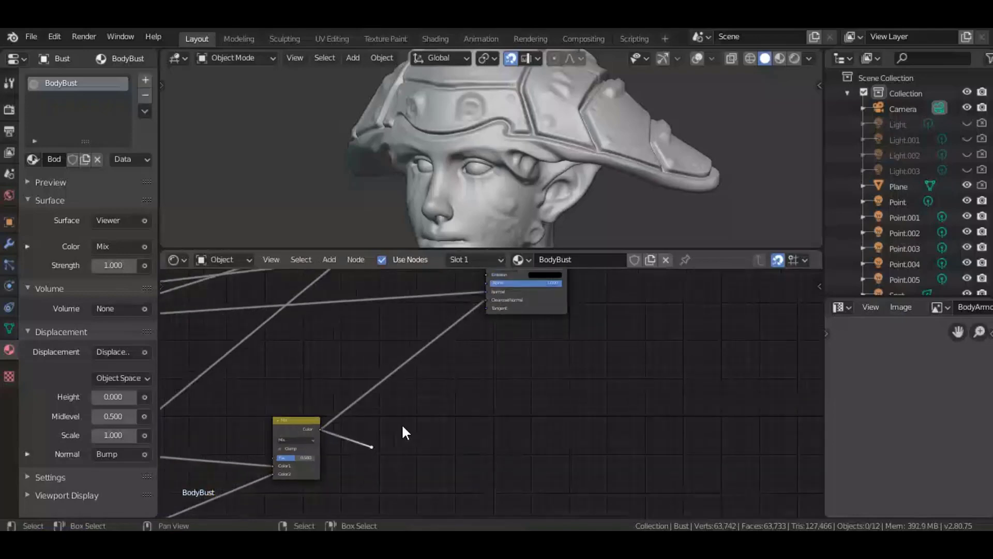
pyautogui.press('g')
pyautogui.click(550, 504)
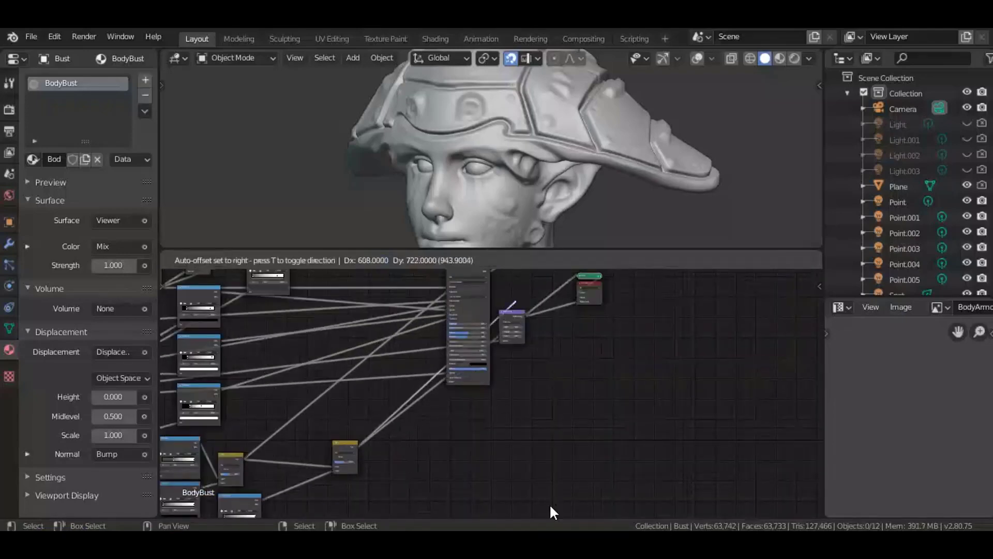
pyautogui.moveTo(539, 270); pyautogui.dragTo(543, 417, button='middle')
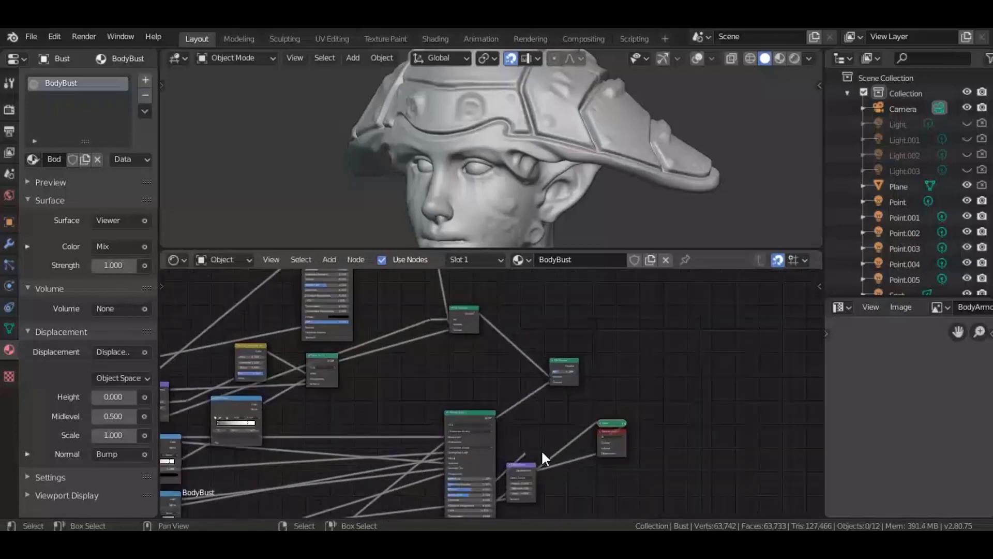
pyautogui.scroll(3, 559, 465)
pyautogui.moveTo(532, 457); pyautogui.dragTo(547, 490)
pyautogui.press('g')
pyautogui.click(533, 379)
# Link the Reroute to the Mix Shader's Fac input and save the file.
pyautogui.scroll(8, 538, 369)
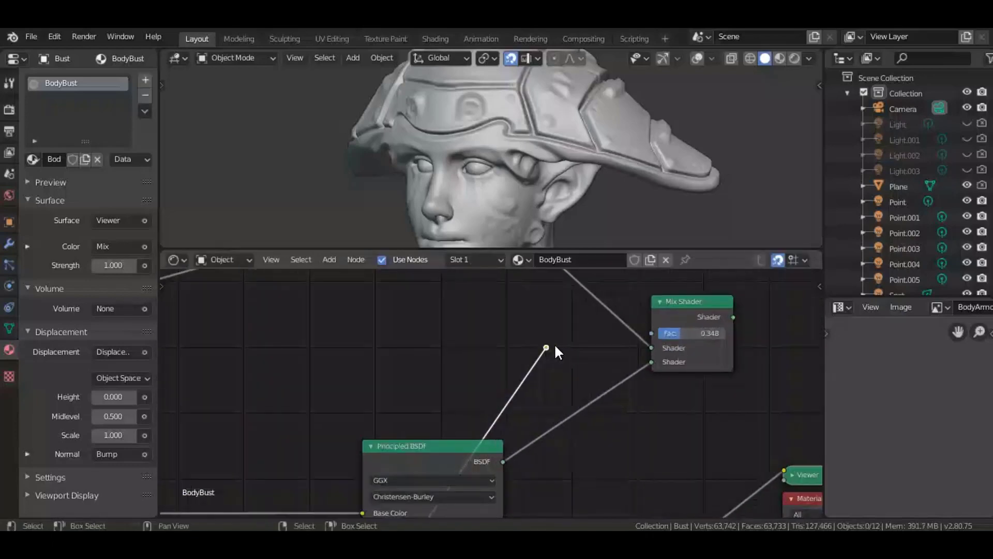
pyautogui.moveTo(547, 347); pyautogui.dragTo(657, 335)
pyautogui.scroll(-8, 595, 369)
pyautogui.hotkey('ctrl', 's')
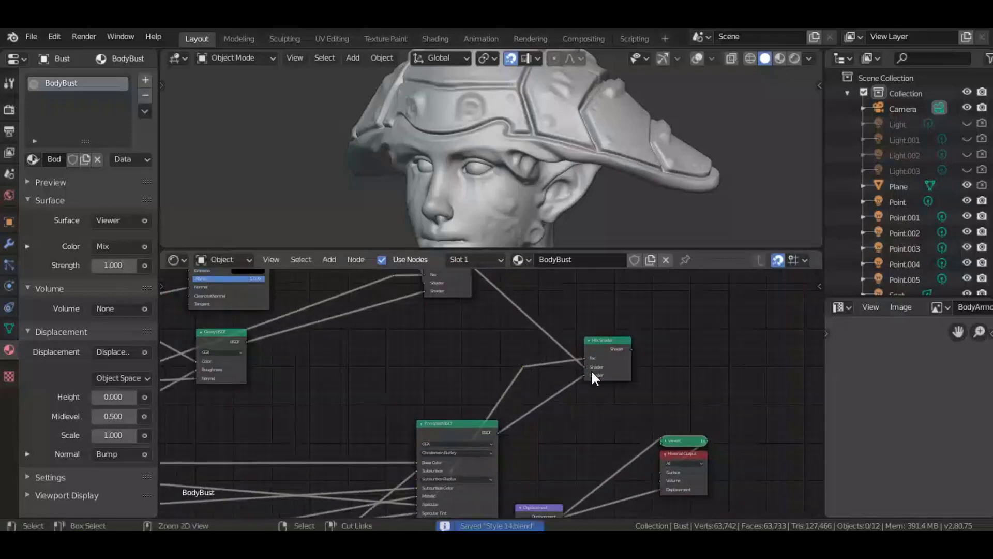
# Connect the masked Mix Shader to the Material Output and view the bust's face from the front in rendered shading.
pyautogui.moveTo(511, 382); pyautogui.dragTo(590, 368, button='middle')
pyautogui.scroll(3, 589, 369)
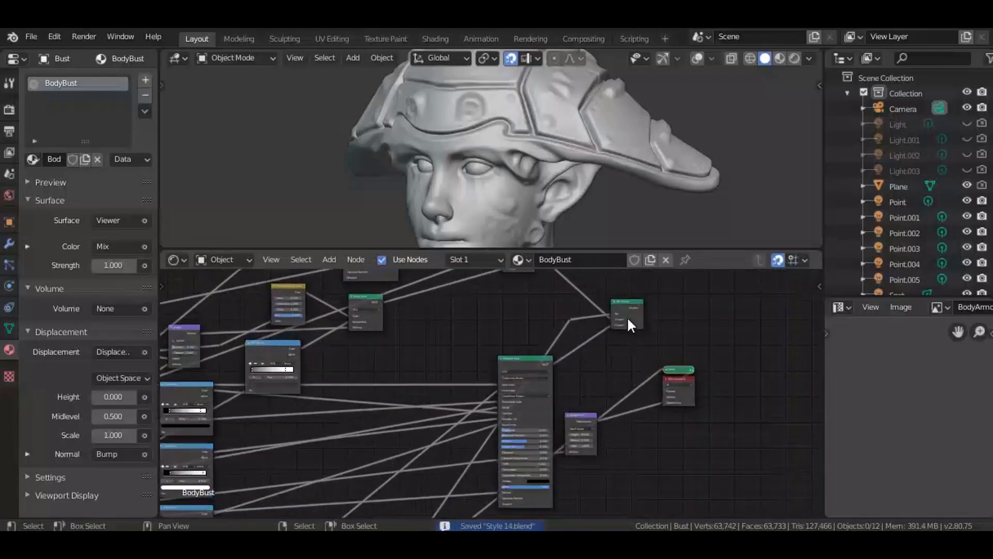
pyautogui.keyDown('ctrl'); pyautogui.keyDown('shift'); pyautogui.click(630, 307); pyautogui.keyUp('shift'); pyautogui.keyUp('ctrl')
pyautogui.press('z')
pyautogui.click(635, 156)
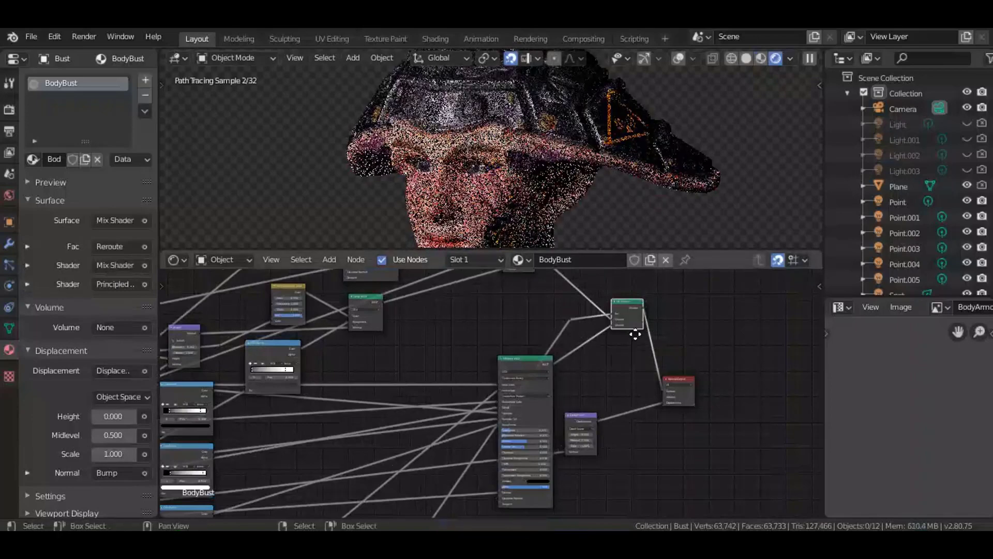
pyautogui.scroll(3, 582, 357)
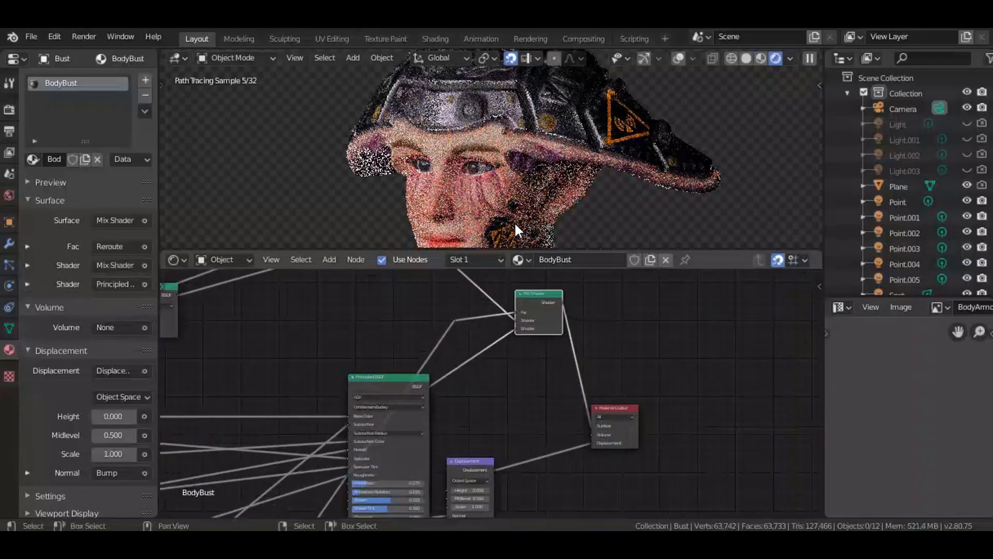
pyautogui.keyDown('alt'); pyautogui.moveTo(563, 200); pyautogui.dragTo(564, 203, button='middle'); pyautogui.keyUp('alt')
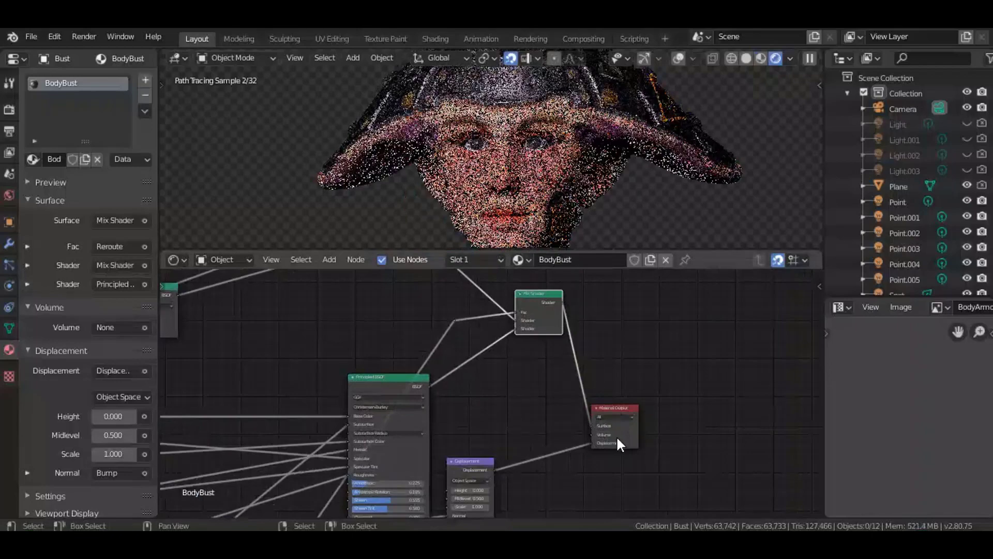
# Move the Material Output node farther from the Mix Shader and set the viewport back to solid shading.
pyautogui.moveTo(616, 434); pyautogui.dragTo(688, 389)
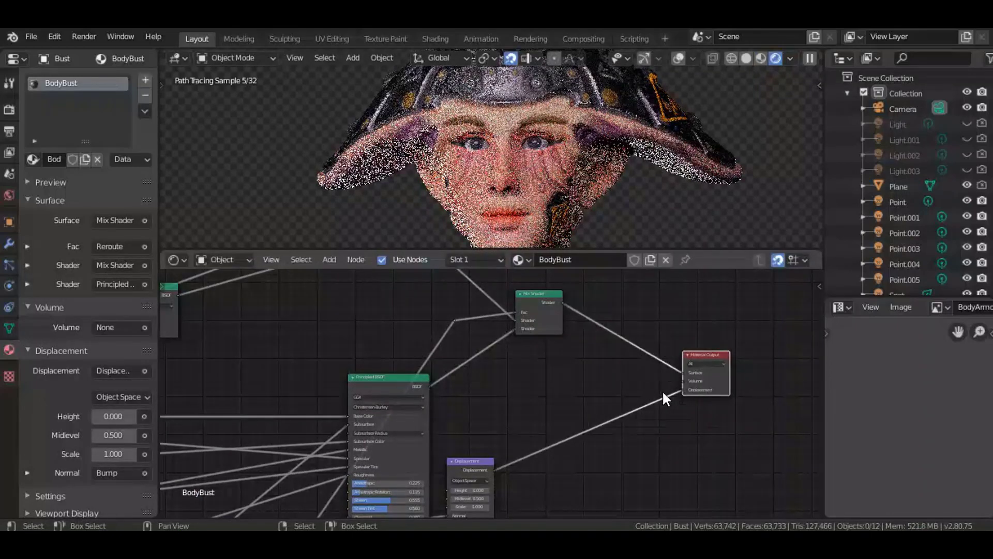
pyautogui.scroll(-2, 647, 395)
pyautogui.press('z')
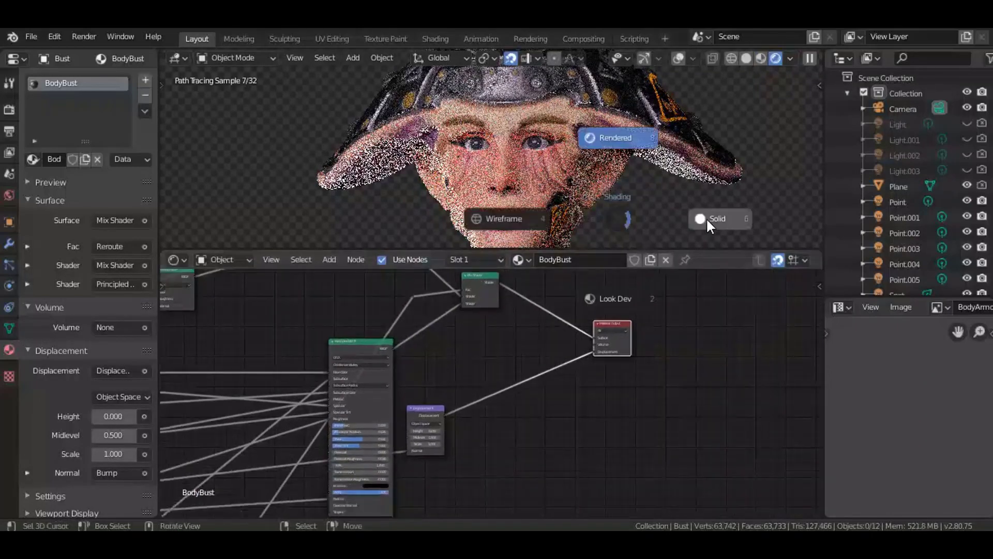
pyautogui.click(706, 217)
# Duplicate the final Mix Shader and insert the copy between it and the Material Output.
pyautogui.scroll(2, 735, 285)
pyautogui.click(363, 316)
pyautogui.hotkey('shift', 'd')
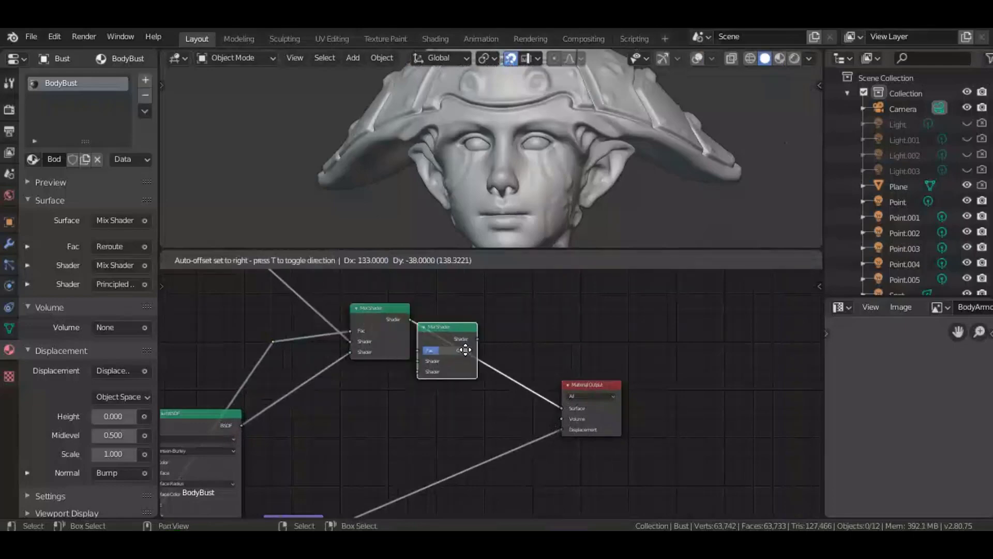
pyautogui.click(482, 338)
pyautogui.scroll(-2, 464, 465)
pyautogui.moveTo(271, 286); pyautogui.dragTo(317, 405, button='middle')
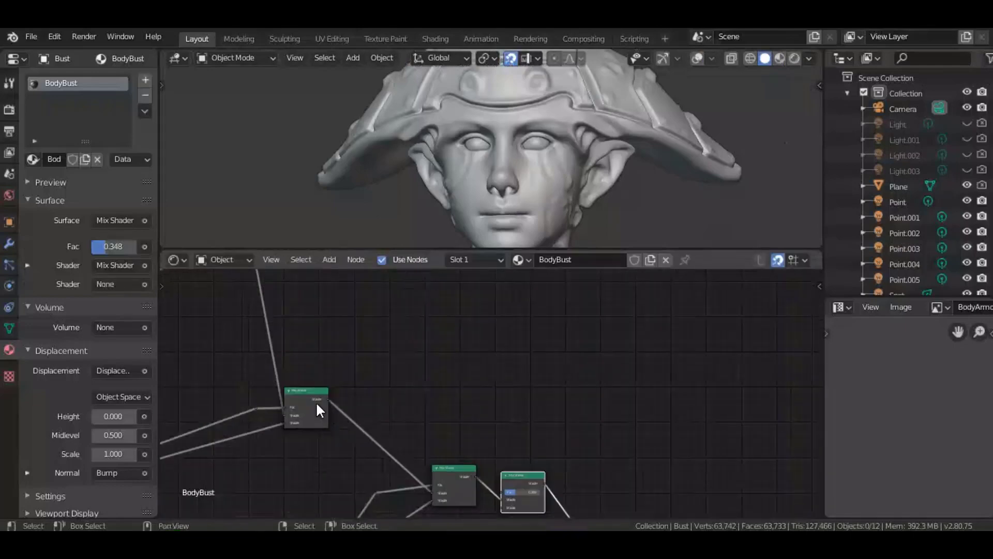
pyautogui.scroll(-2, 354, 381)
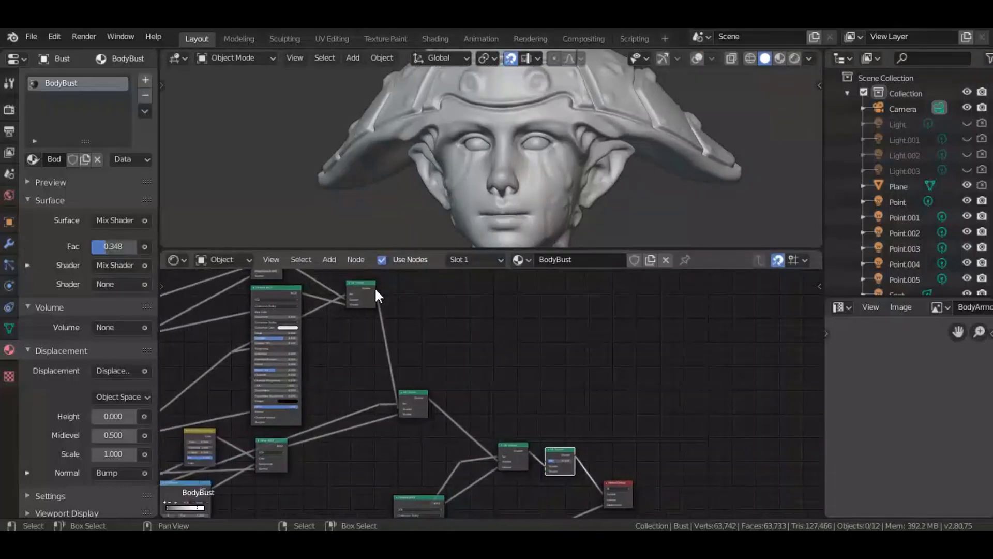
# Preview the original masked Mix Shader directly on the Material Output in rendered shading.
pyautogui.press('z')
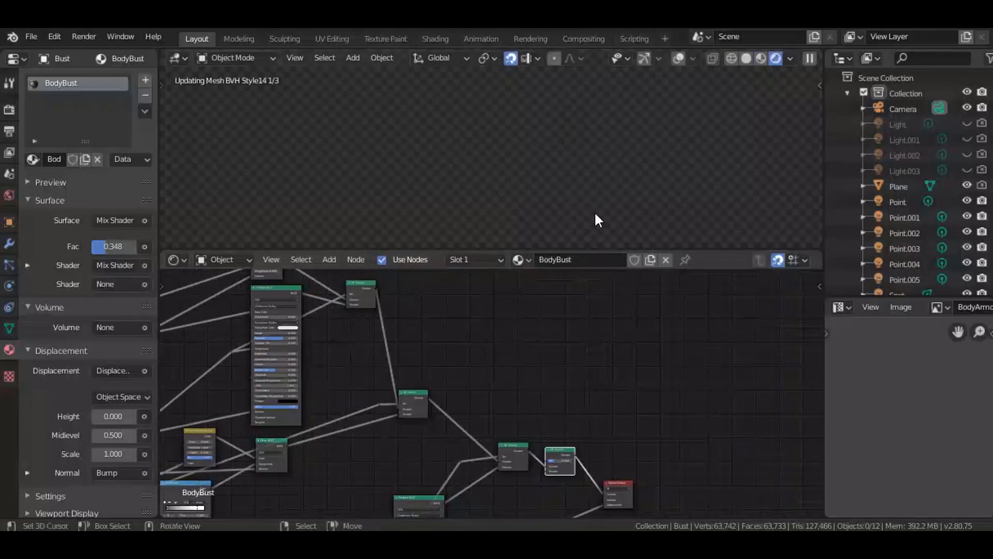
pyautogui.keyDown('ctrl'); pyautogui.keyDown('shift'); pyautogui.click(513, 451); pyautogui.keyUp('shift'); pyautogui.keyUp('ctrl')
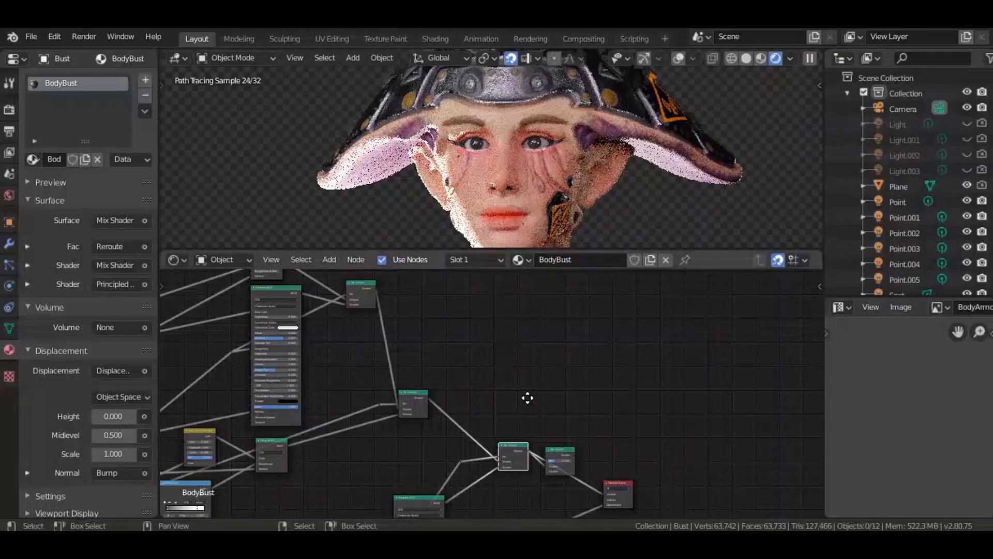
pyautogui.moveTo(527, 397); pyautogui.dragTo(499, 397, button='middle')
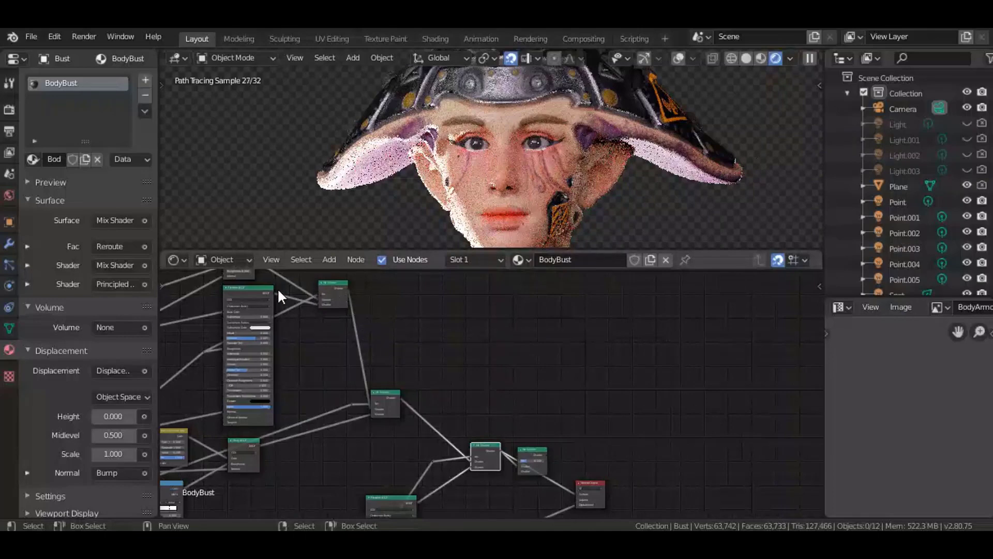
pyautogui.click(331, 284)
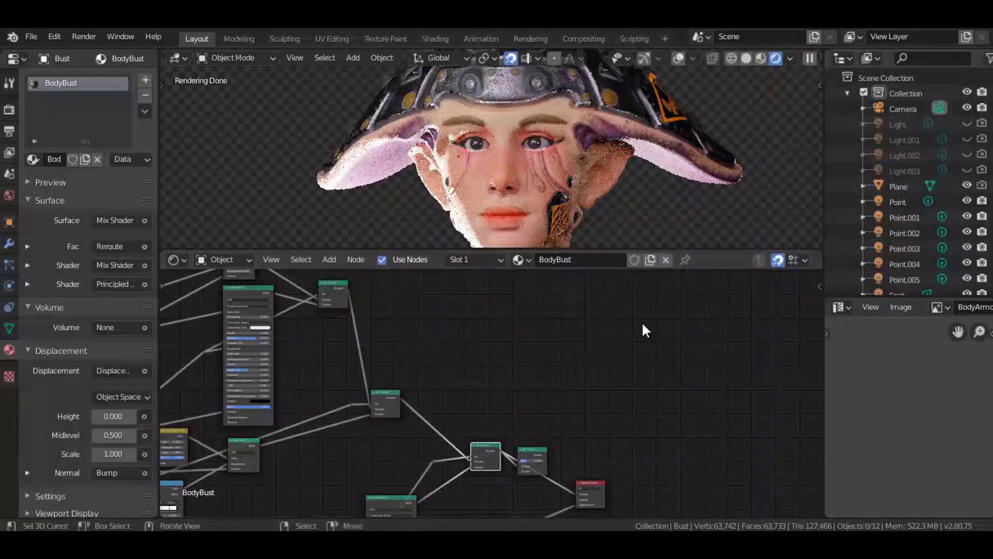
# Reconnect the duplicated Mix Shader to the Material Output, then return to solid shading and save the file.
pyautogui.scroll(4, 544, 393)
pyautogui.keyDown('ctrl'); pyautogui.keyDown('shift'); pyautogui.click(531, 413); pyautogui.keyUp('shift'); pyautogui.keyUp('ctrl')
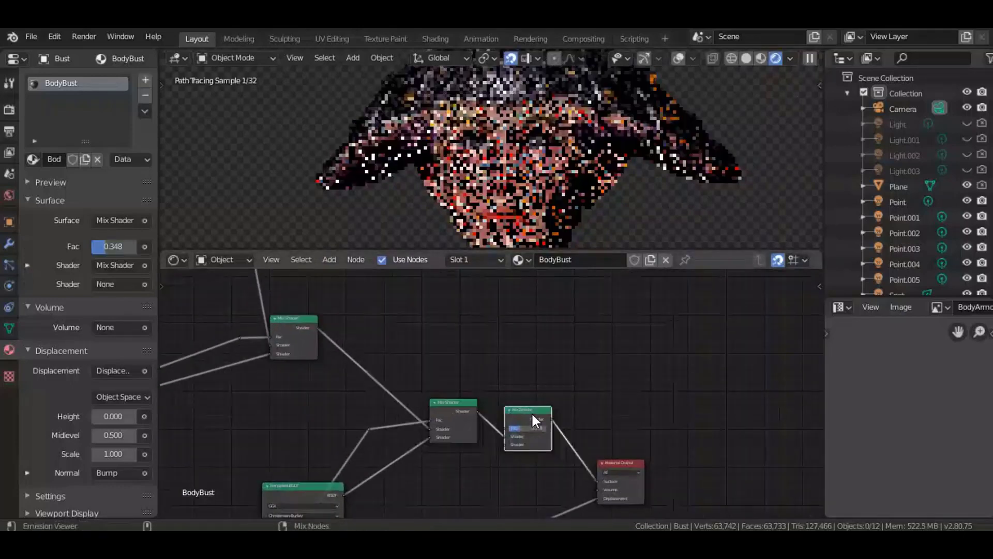
pyautogui.press('z')
pyautogui.click(693, 184)
pyautogui.hotkey('ctrl', 's')
# Link the uppermost Mix Shader's output to the duplicated Mix Shader's empty second Shader input.
pyautogui.scroll(2, 337, 355)
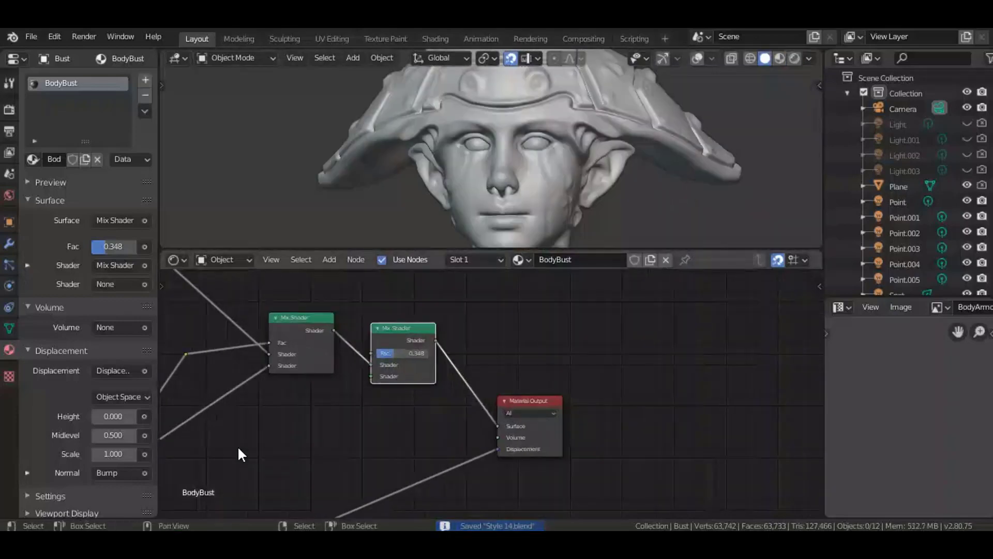
pyautogui.moveTo(251, 448); pyautogui.dragTo(448, 430, button='middle')
pyautogui.scroll(-3, 413, 330)
pyautogui.moveTo(383, 326); pyautogui.dragTo(427, 362, button='middle')
pyautogui.scroll(-4, 434, 366)
pyautogui.scroll(-4, 368, 382)
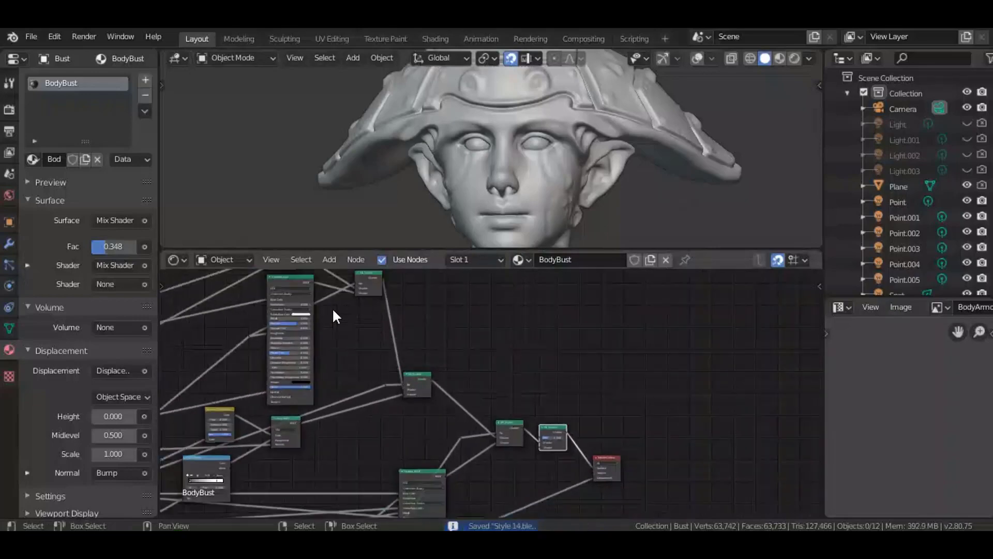
pyautogui.moveTo(331, 285); pyautogui.dragTo(306, 316, button='middle')
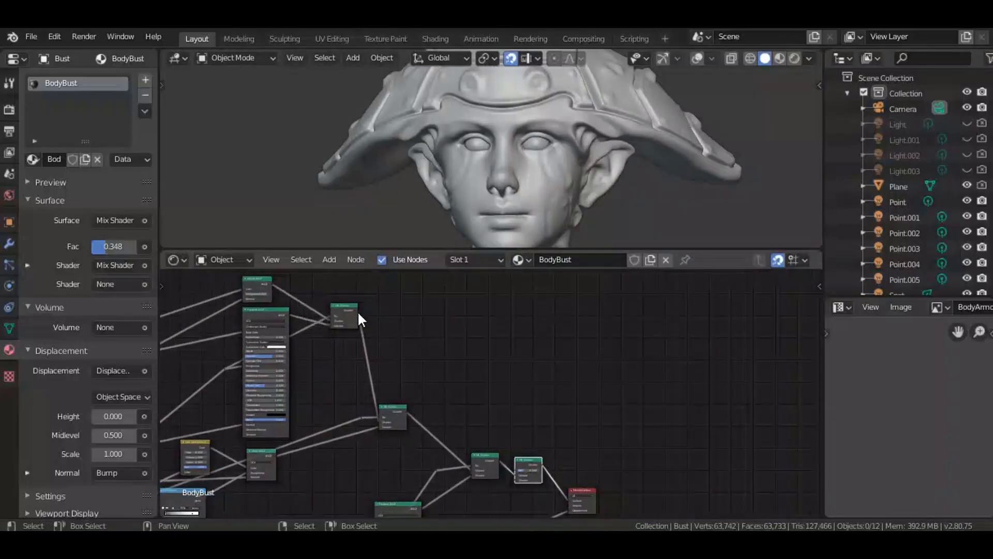
pyautogui.moveTo(358, 311); pyautogui.dragTo(518, 475)
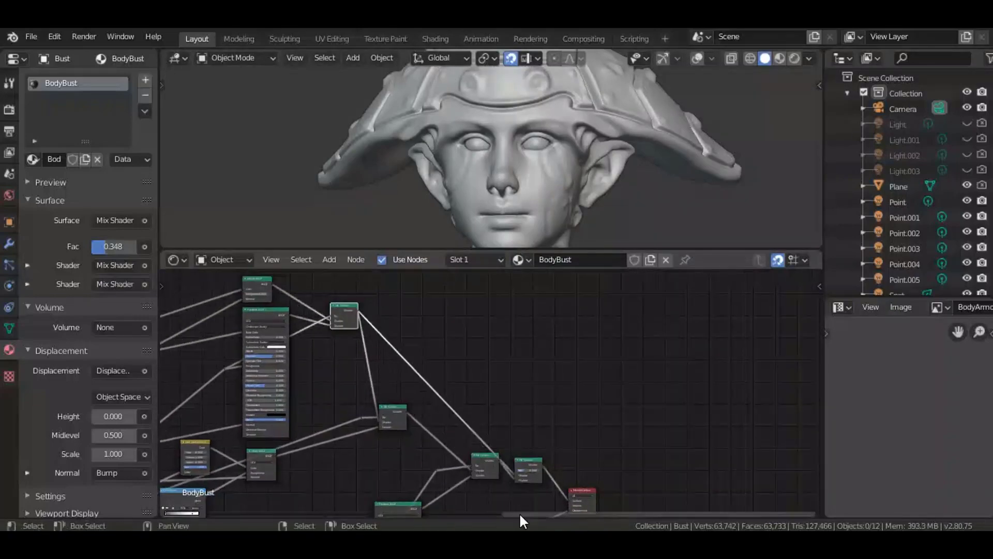
# Add a Reroute just beside the Style14_Bust_Roughness.png texture node.
pyautogui.scroll(-3, 511, 430)
pyautogui.moveTo(500, 377); pyautogui.dragTo(471, 326, button='middle')
pyautogui.moveTo(547, 421); pyautogui.dragTo(608, 358, button='middle')
pyautogui.scroll(-2, 523, 424)
pyautogui.scroll(-2, 491, 413)
pyautogui.moveTo(520, 414); pyautogui.dragTo(584, 400, button='middle')
pyautogui.moveTo(350, 437); pyautogui.dragTo(541, 439, button='middle')
pyautogui.scroll(7, 475, 411)
pyautogui.scroll(5, 319, 440)
pyautogui.scroll(2, 512, 445)
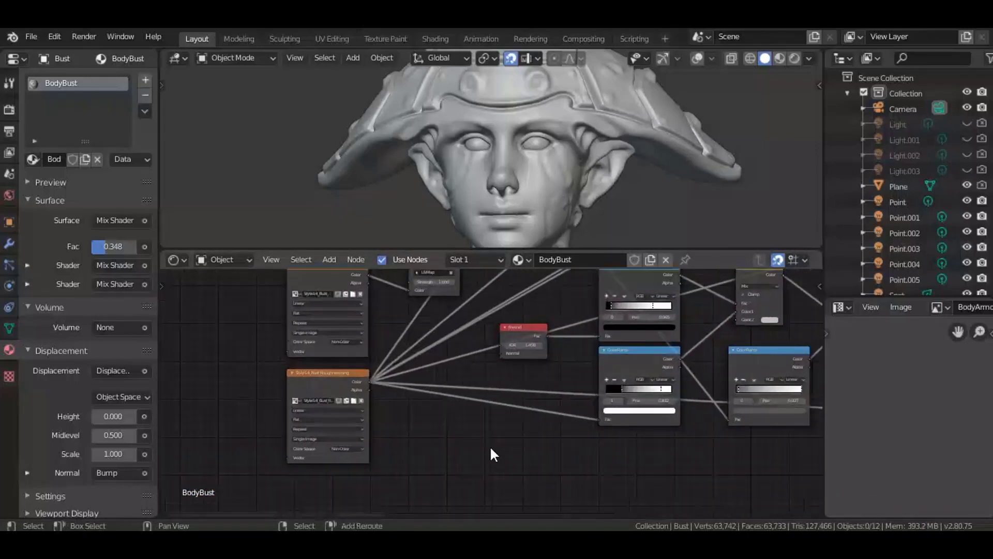
pyautogui.hotkey('shift', 'a')
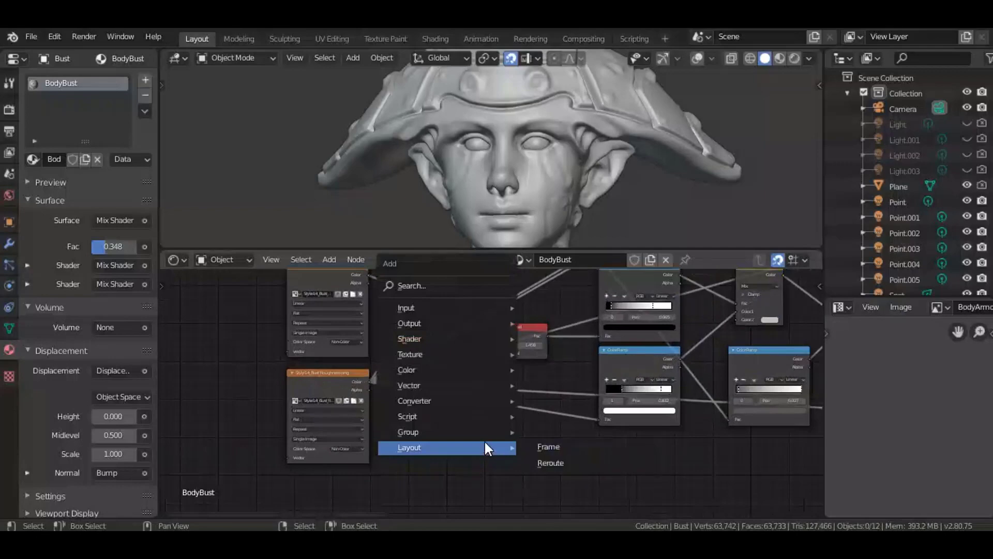
pyautogui.click(547, 462)
pyautogui.click(384, 399)
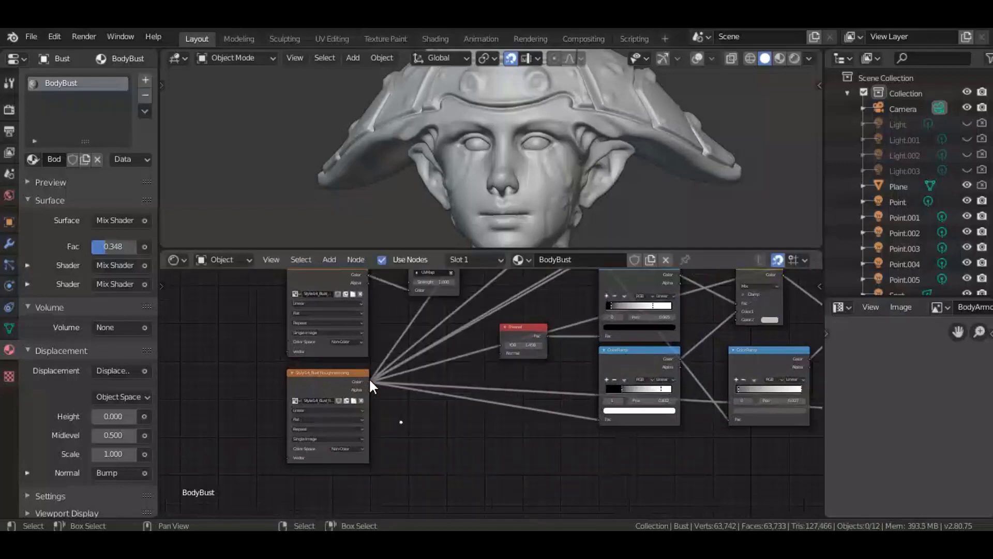
# Link the roughness texture's Color output to the new Reroute.
pyautogui.scroll(3, 405, 423)
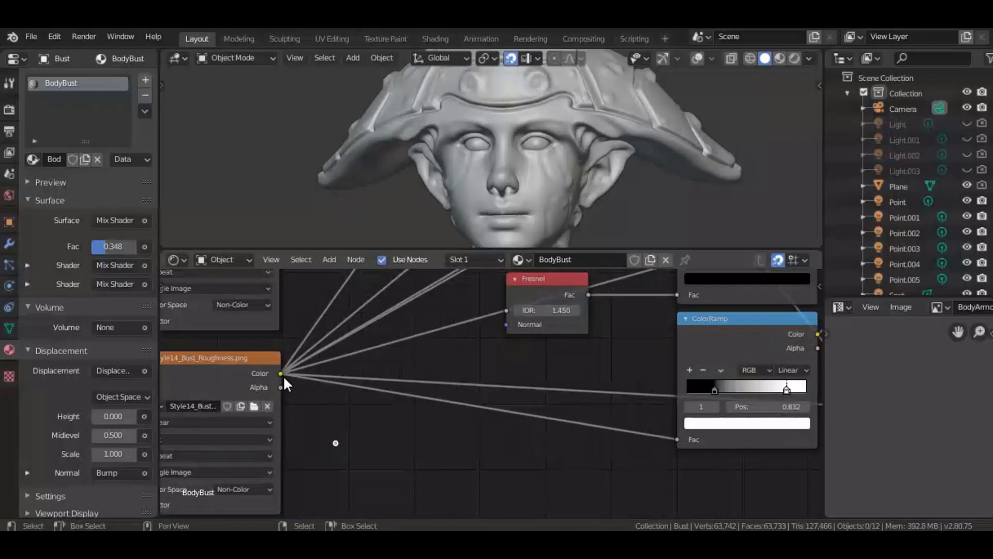
pyautogui.moveTo(280, 373); pyautogui.dragTo(337, 444)
pyautogui.scroll(-2, 338, 447)
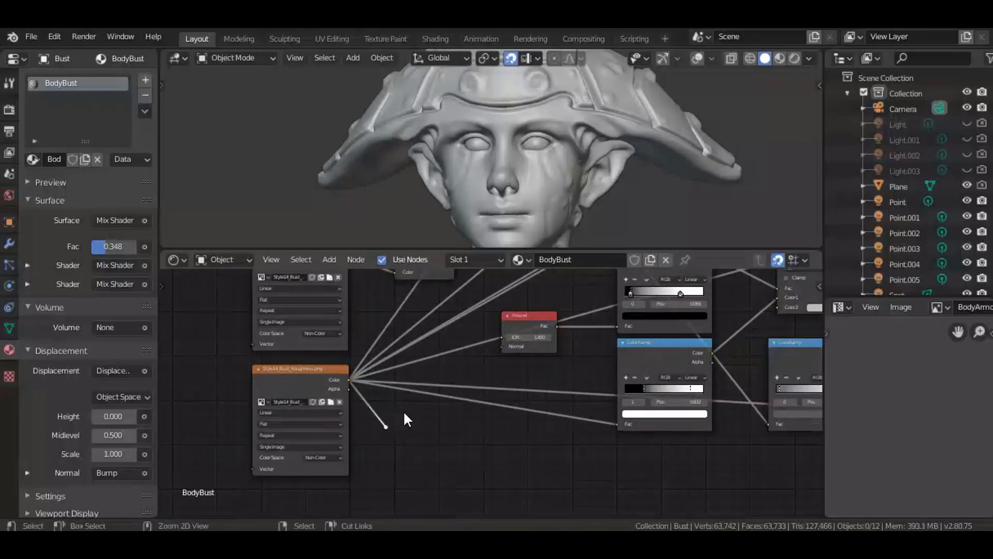
# Save the file, then move the roughness Reroute across the node tree to just below the last two Mix Shaders.
pyautogui.hotkey('ctrl', 's')
pyautogui.scroll(-5, 482, 418)
pyautogui.press('g')
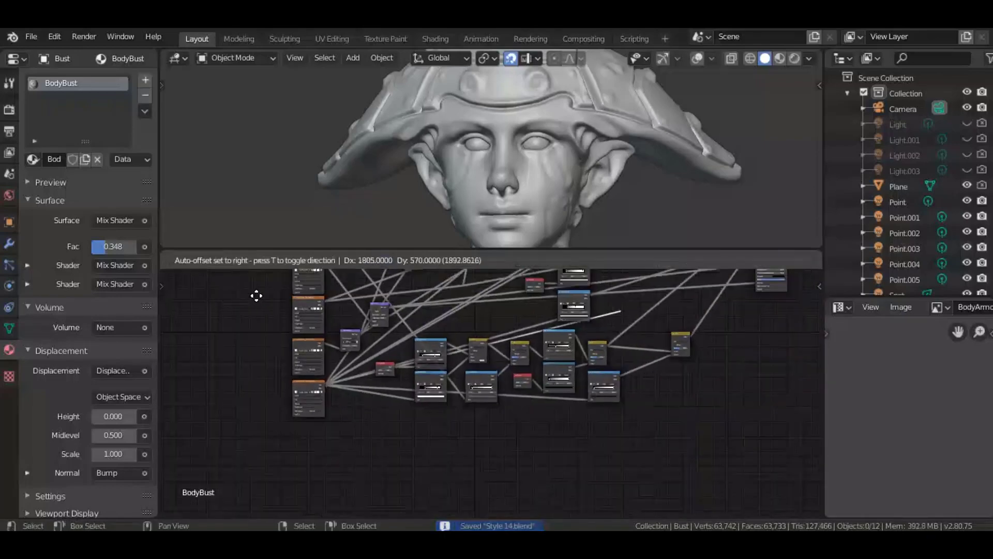
pyautogui.click(341, 302)
pyautogui.moveTo(370, 344); pyautogui.dragTo(217, 402, button='middle')
pyautogui.moveTo(679, 346); pyautogui.dragTo(516, 424, button='middle')
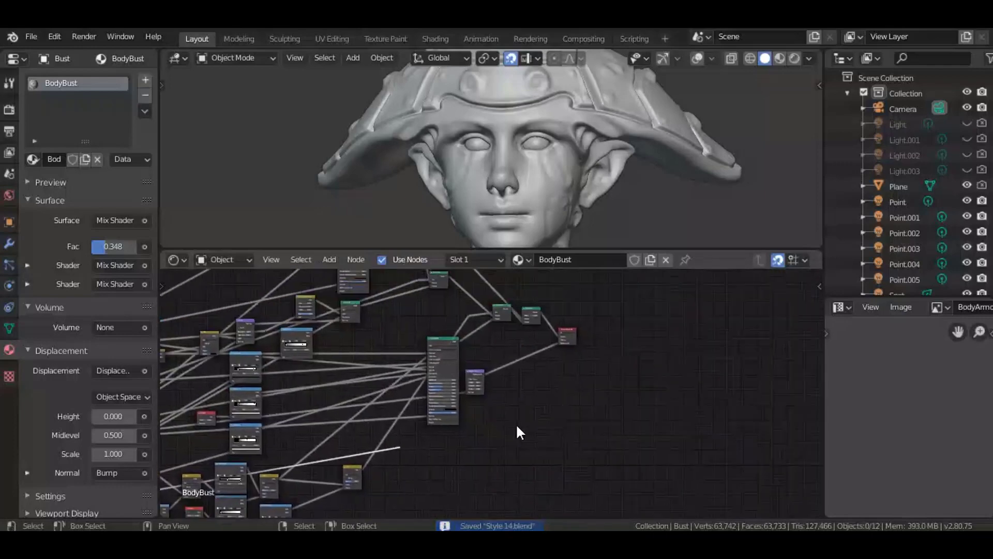
pyautogui.scroll(6, 517, 423)
pyautogui.press('g')
pyautogui.click(684, 504)
pyautogui.moveTo(586, 462); pyautogui.dragTo(539, 516, button='middle')
# Spread out the end of the shader chain by moving the last Mix Shader and the Material Output farther along.
pyautogui.scroll(5, 532, 434)
pyautogui.scroll(2, 496, 396)
pyautogui.moveTo(523, 392); pyautogui.dragTo(550, 365)
pyautogui.moveTo(597, 471); pyautogui.dragTo(749, 426)
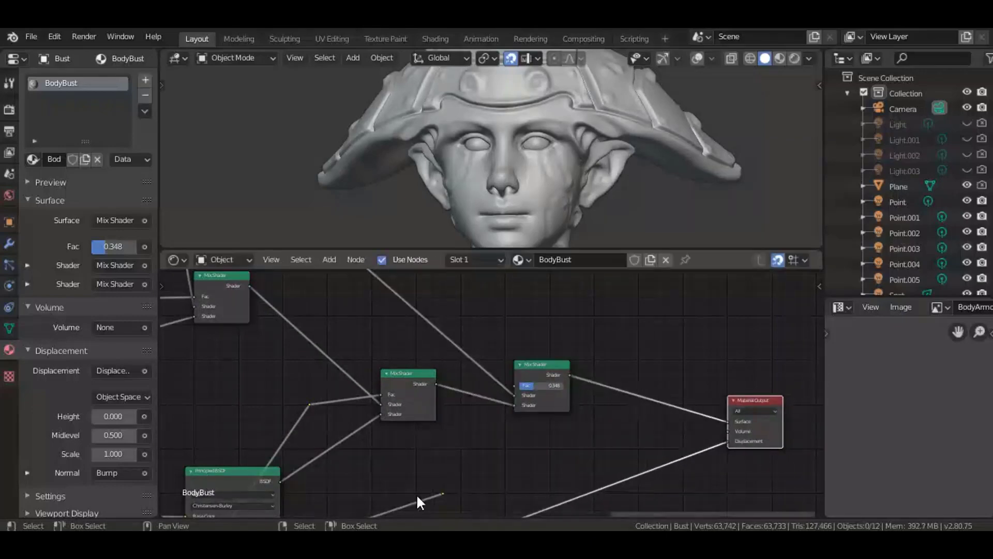
# Try the roughness Reroute as the last Mix Shader's Fac, placing it between the two Mix Shaders and previewing it in rendered shading.
pyautogui.moveTo(442, 491); pyautogui.dragTo(516, 386)
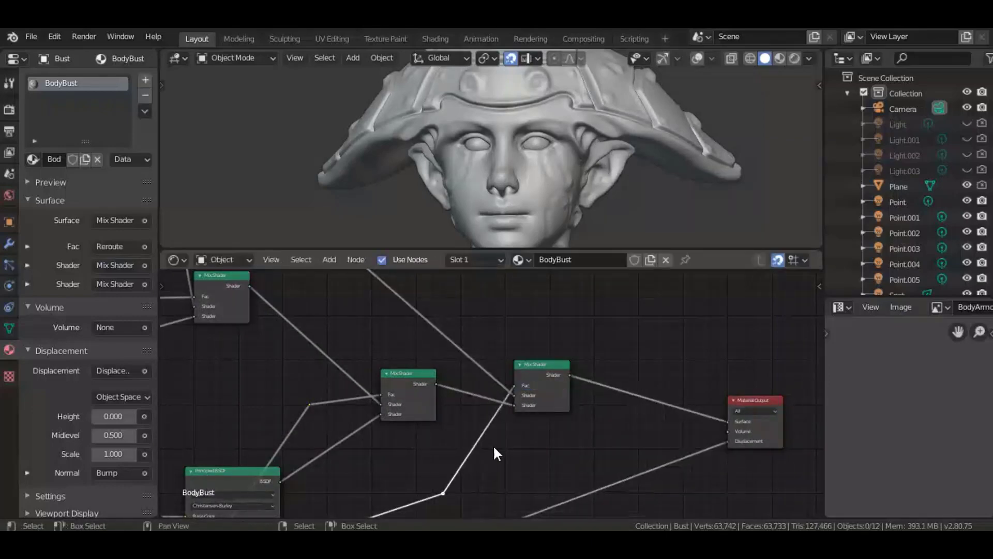
pyautogui.moveTo(458, 497); pyautogui.dragTo(476, 394)
pyautogui.hotkey('shift', 'z')
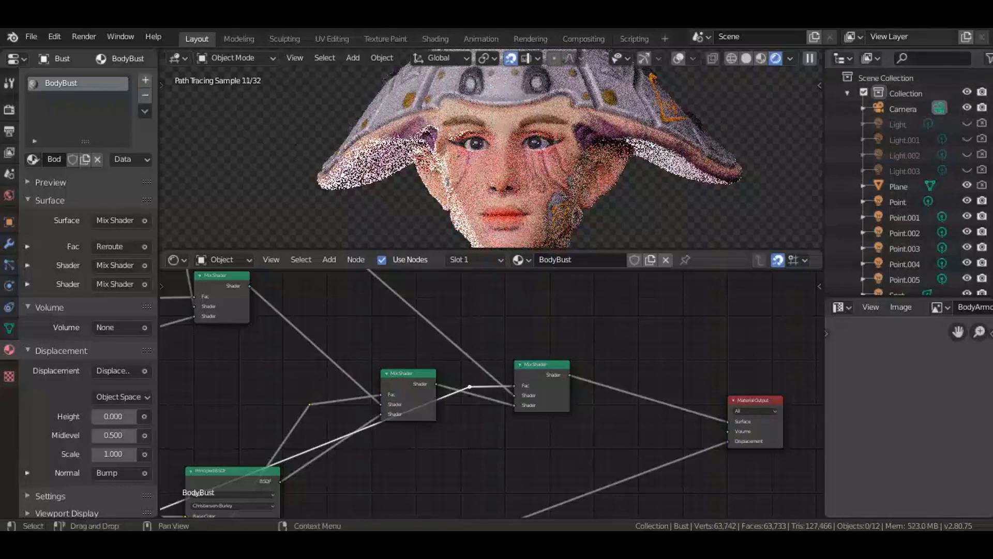
pyautogui.click(746, 58)
# Dissolve the Reroute between the last two Mix Shaders while keeping its link.
pyautogui.scroll(-1, 632, 345)
pyautogui.moveTo(511, 355)
pyautogui.mouseDown(button='middle')
pyautogui.moveTo(632, 345)
pyautogui.moveTo(598, 366)
pyautogui.mouseUp(button='middle')
pyautogui.scroll(-2, 631, 344)
pyautogui.scroll(3, 533, 396)
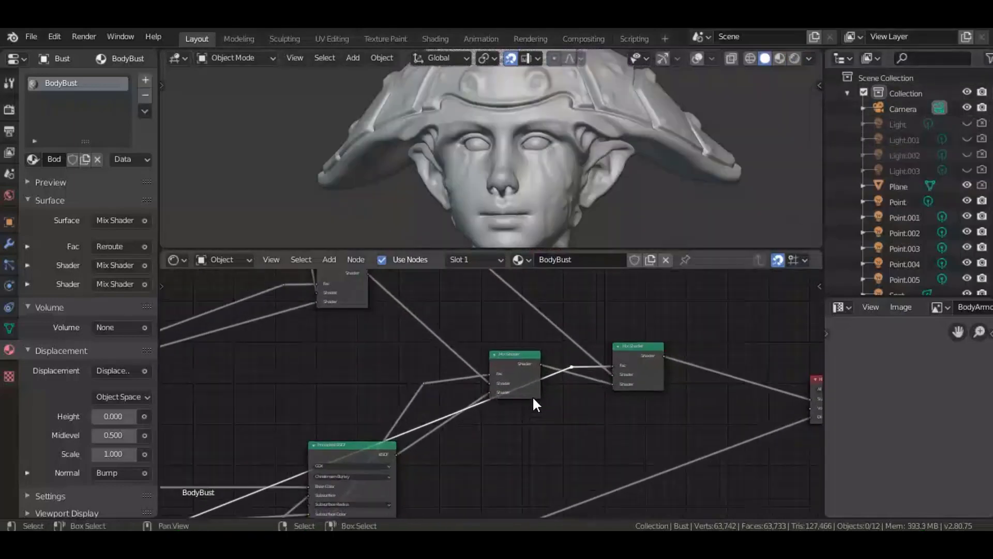
pyautogui.scroll(2, 607, 363)
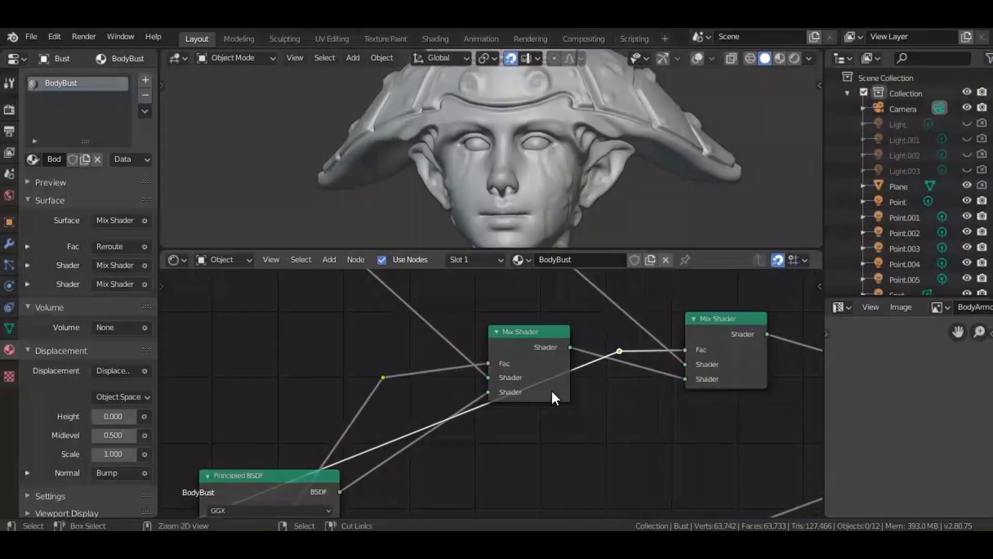
pyautogui.hotkey('ctrl', 'x')
# Add a Reroute beside the Style14_Bust_Metallic.png texture node and link the texture's Color output to it.
pyautogui.scroll(-2, 598, 374)
pyautogui.moveTo(597, 374); pyautogui.dragTo(745, 341, button='middle')
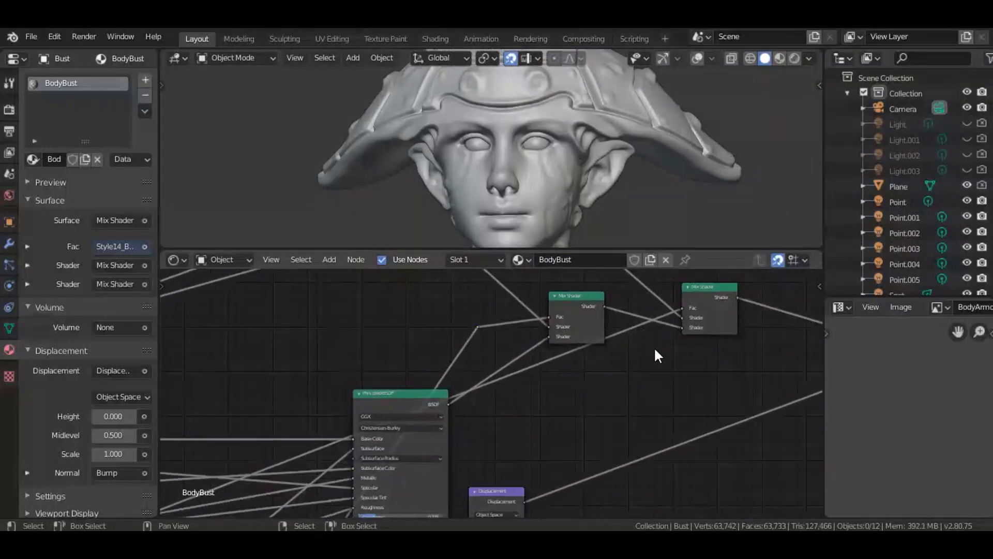
pyautogui.scroll(-6, 654, 346)
pyautogui.scroll(-2, 521, 406)
pyautogui.scroll(-2, 598, 359)
pyautogui.moveTo(521, 406); pyautogui.dragTo(894, 293, button='middle')
pyautogui.scroll(4, 598, 359)
pyautogui.moveTo(285, 431); pyautogui.dragTo(635, 359, button='middle')
pyautogui.scroll(7, 647, 364)
pyautogui.moveTo(710, 339); pyautogui.dragTo(368, 414, button='middle')
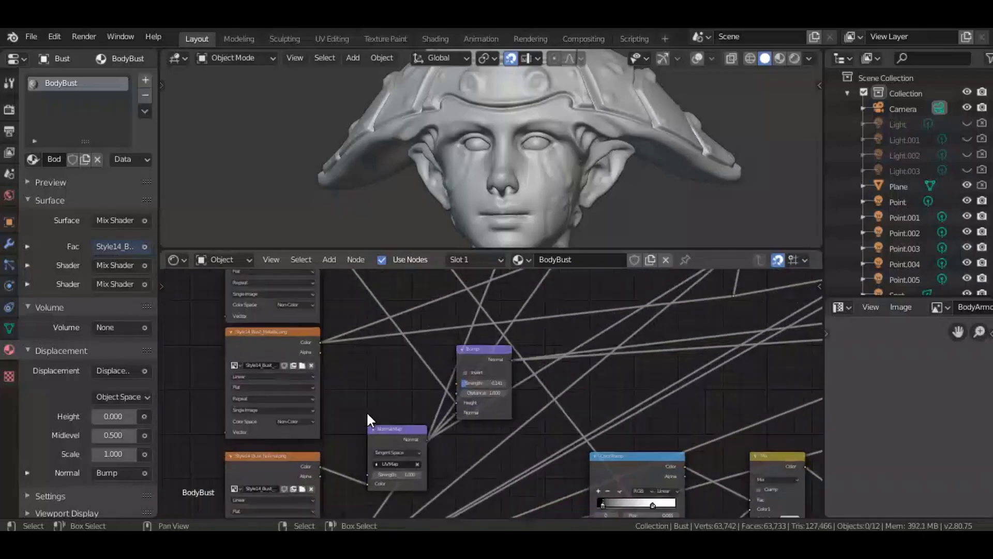
pyautogui.scroll(4, 367, 413)
pyautogui.moveTo(312, 382); pyautogui.dragTo(428, 423, button='middle')
pyautogui.hotkey('shift', 'a')
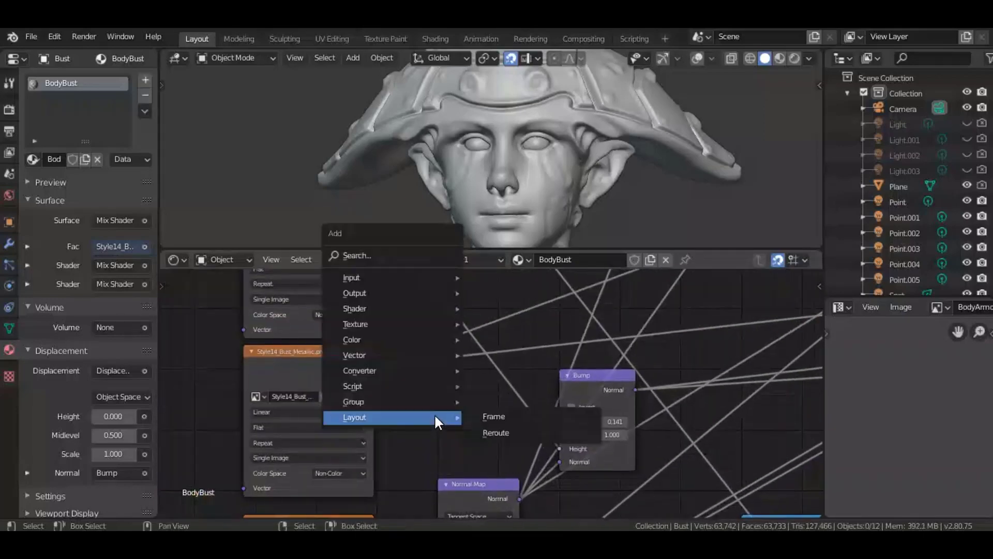
pyautogui.moveTo(440, 416)
pyautogui.click(492, 429)
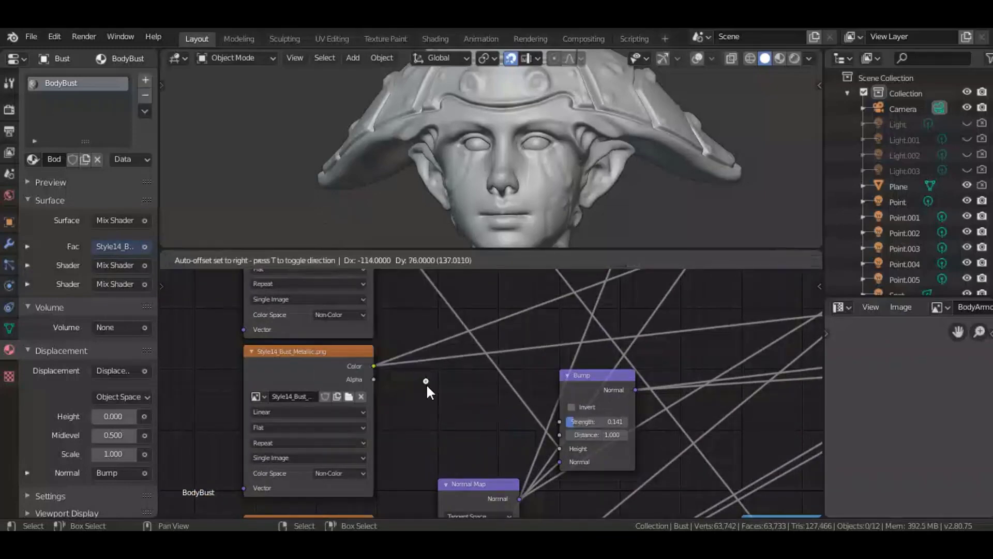
pyautogui.click(426, 381)
pyautogui.moveTo(373, 365); pyautogui.dragTo(391, 400)
# Move the metallic Reroute across the node tree to between the last two Mix Shaders.
pyautogui.scroll(-3, 414, 393)
pyautogui.scroll(-6, 496, 388)
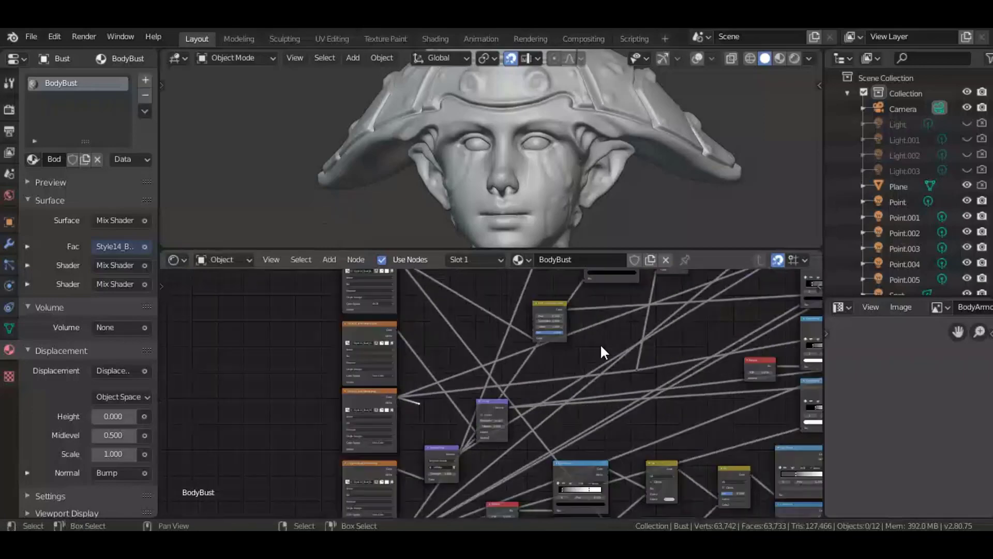
pyautogui.moveTo(663, 351); pyautogui.dragTo(413, 428, button='middle')
pyautogui.press('g')
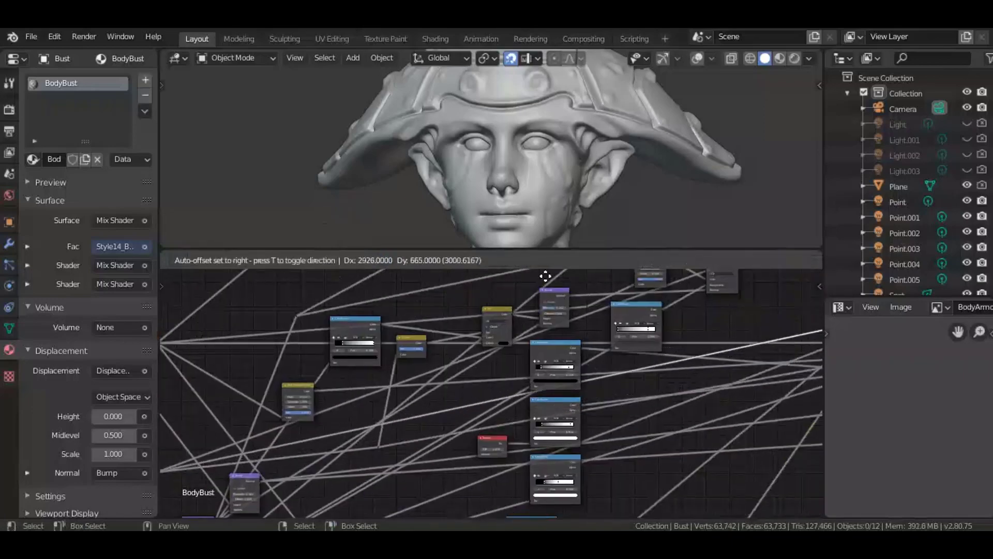
pyautogui.click(695, 408)
pyautogui.moveTo(695, 408); pyautogui.dragTo(361, 465, button='middle')
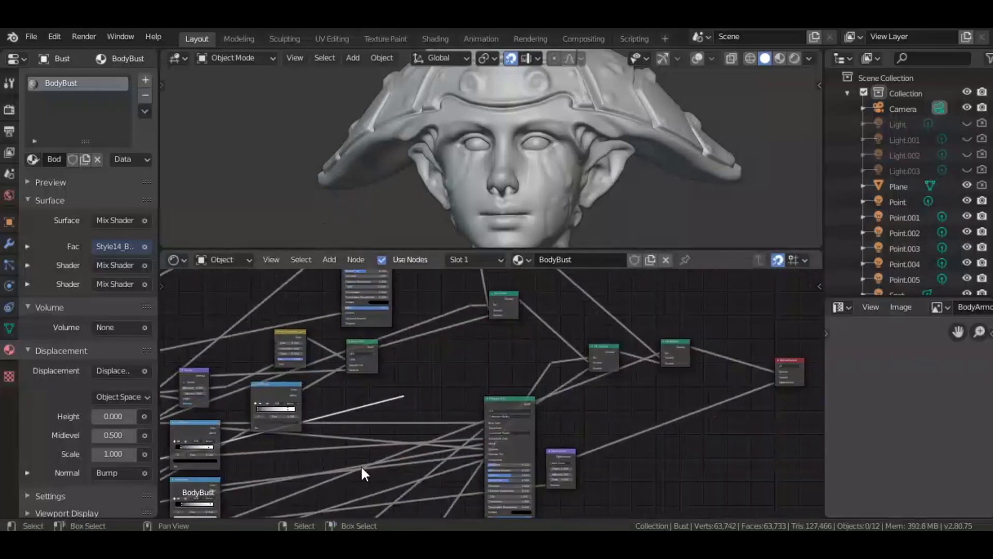
pyautogui.moveTo(459, 416); pyautogui.dragTo(391, 431, button='middle')
pyautogui.press('g')
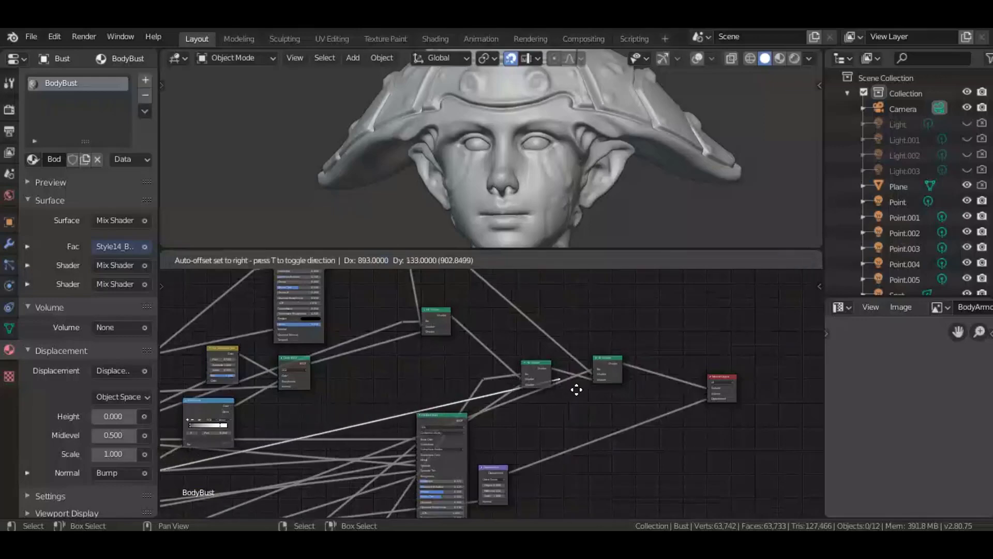
pyautogui.click(574, 373)
# Link the metallic Reroute to the last Mix Shader's Fac input, replacing the roughness link.
pyautogui.scroll(5, 577, 374)
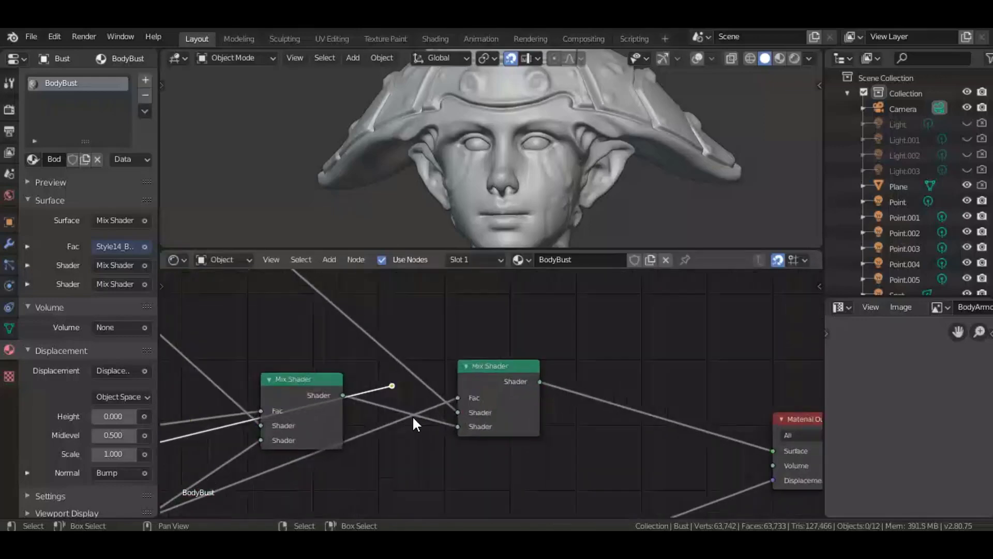
pyautogui.scroll(-2, 389, 430)
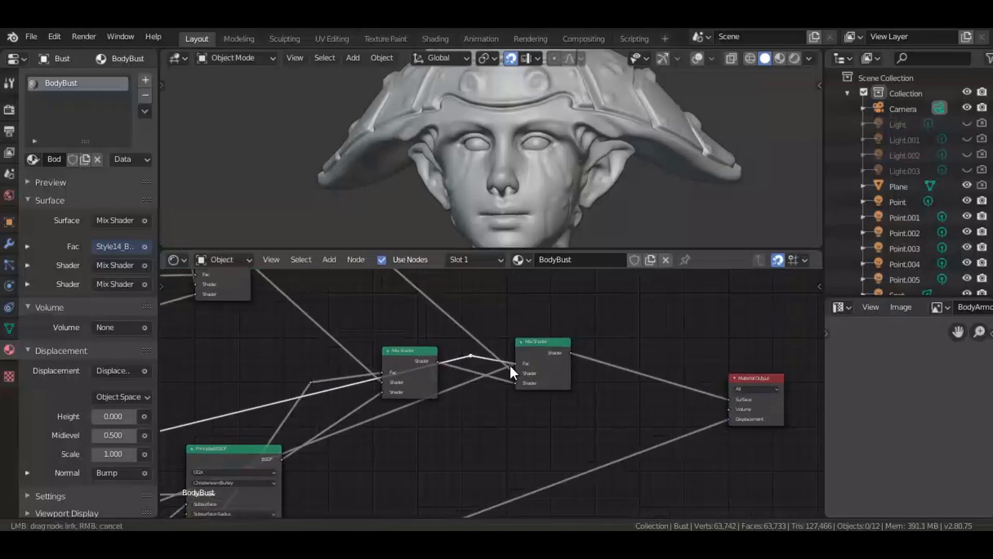
pyautogui.moveTo(510, 365); pyautogui.dragTo(510, 365)
# Preview the bust's face up close in rendered shading, then return to solid shading.
pyautogui.press('z')
pyautogui.click(625, 140)
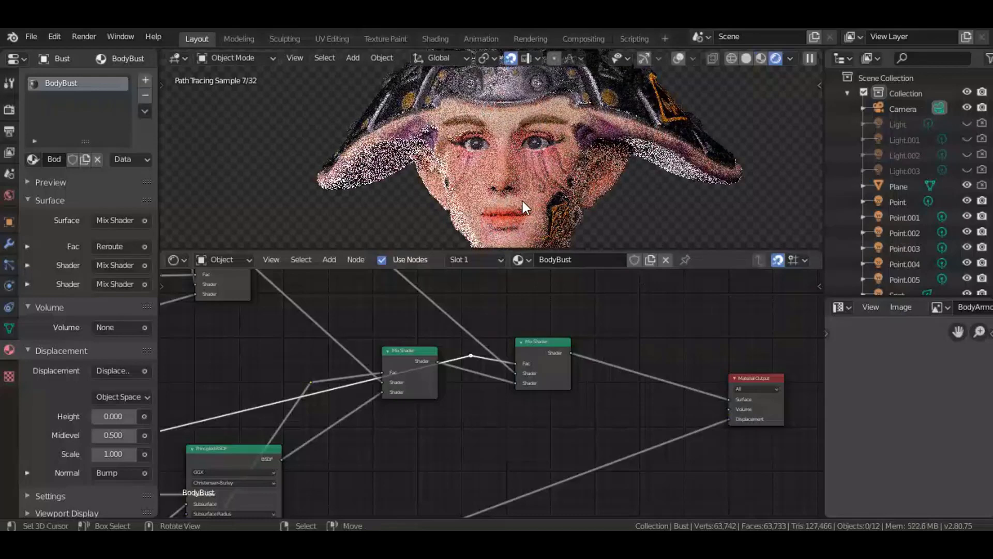
pyautogui.scroll(3, 521, 181)
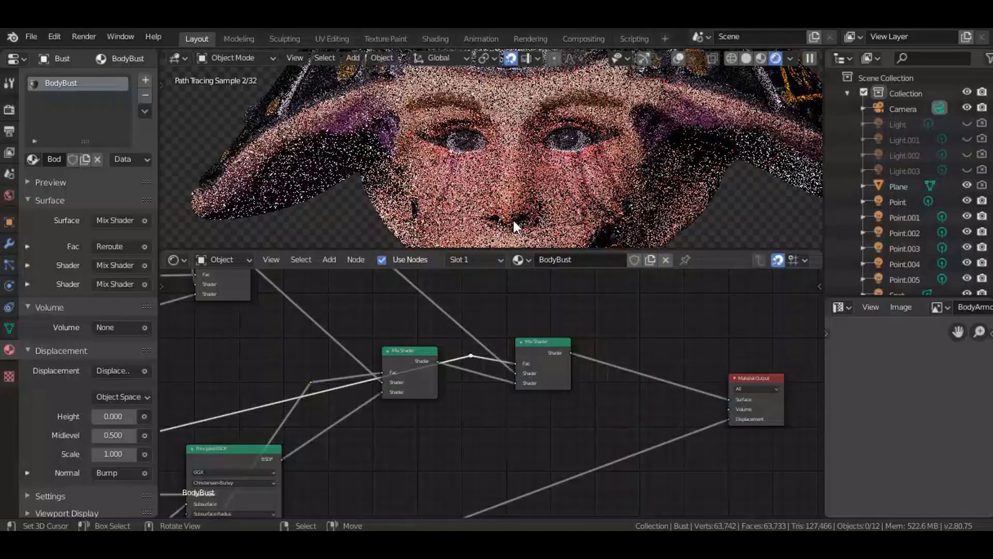
pyautogui.press('z')
pyautogui.click(679, 209)
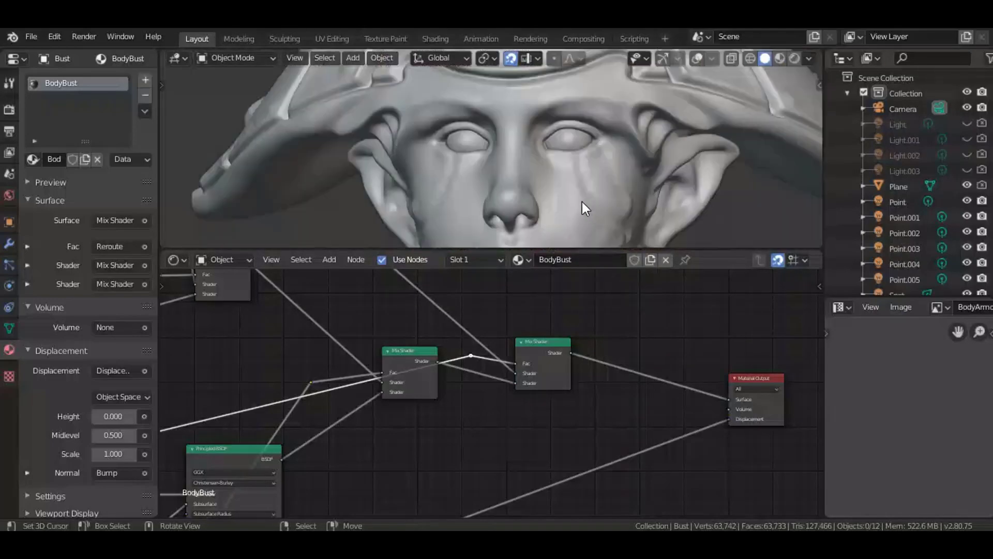
pyautogui.scroll(-4, 583, 204)
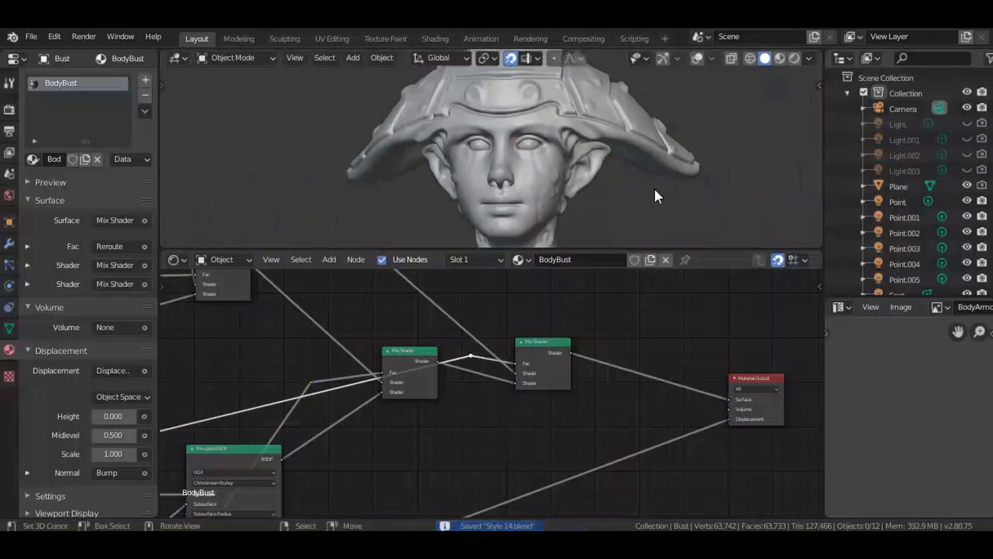
# Examine the whole BodyBust node tree, from the image textures through the masks to the Mix Shader chain.
pyautogui.scroll(-8, 417, 384)
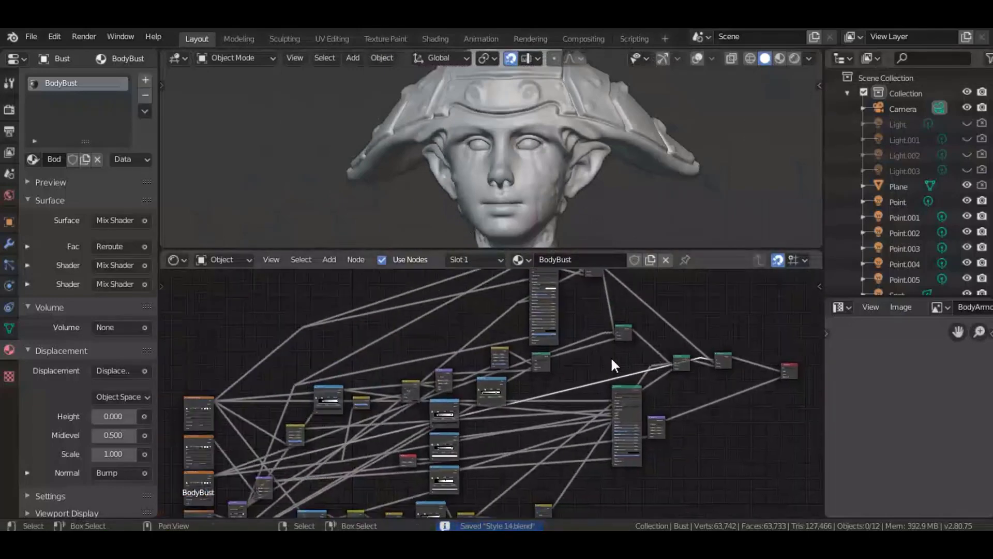
pyautogui.keyDown('ctrl'); pyautogui.moveTo(610, 356); pyautogui.dragTo(579, 352, button='middle'); pyautogui.keyUp('ctrl')
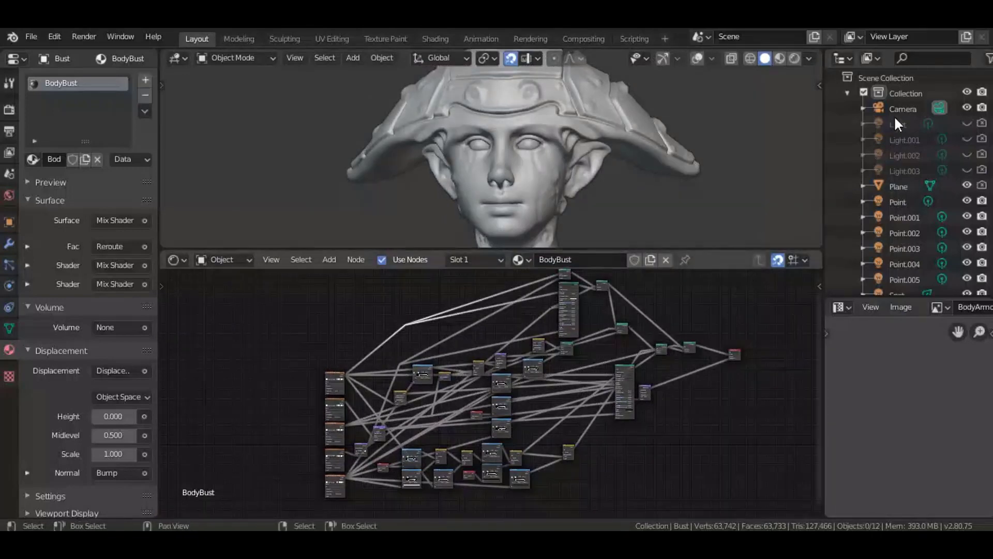
pyautogui.scroll(4, 393, 405)
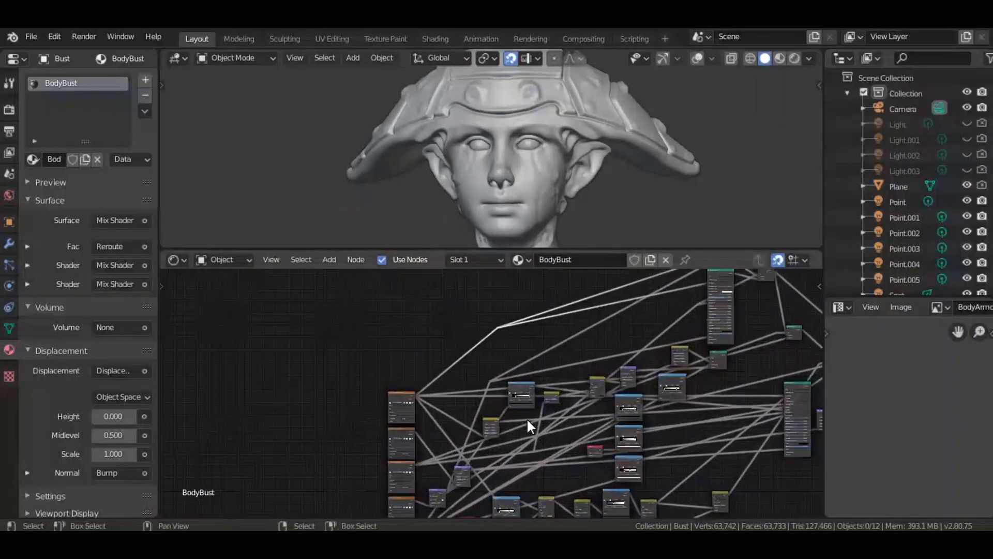
pyautogui.moveTo(394, 405); pyautogui.dragTo(322, 453, button='middle')
pyautogui.moveTo(583, 408); pyautogui.dragTo(601, 472, button='middle')
pyautogui.scroll(5, 647, 422)
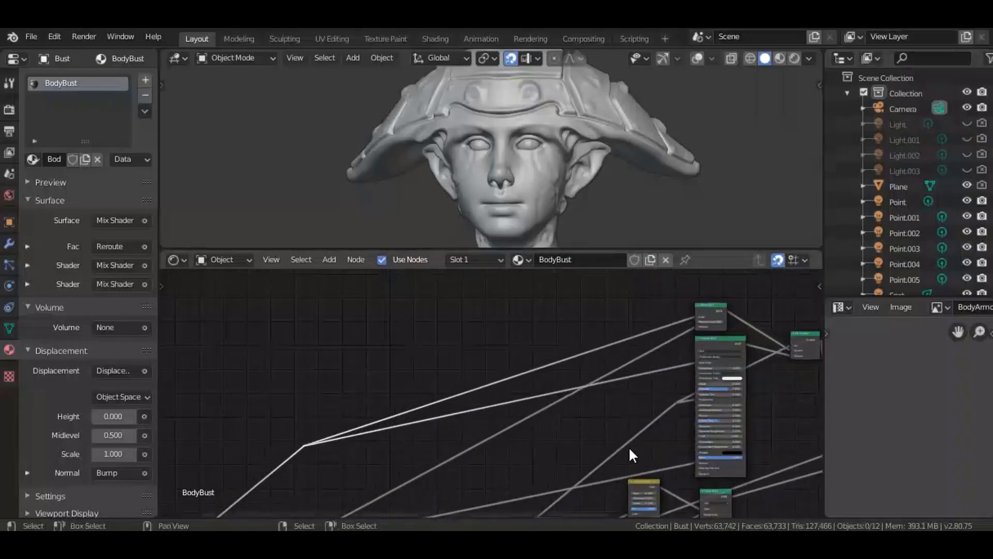
pyautogui.moveTo(718, 484); pyautogui.dragTo(649, 435, button='middle')
pyautogui.scroll(-1, 651, 439)
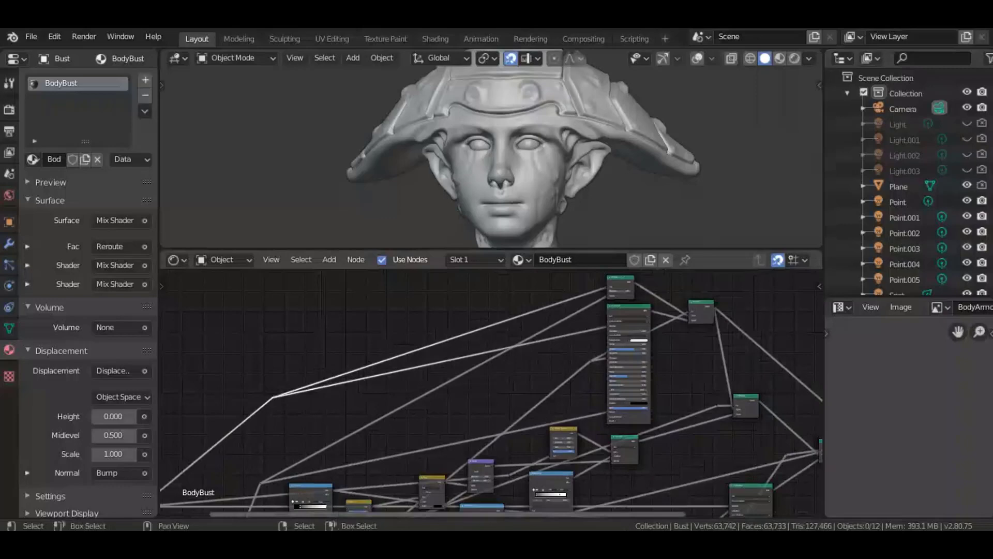
pyautogui.scroll(4, 650, 414)
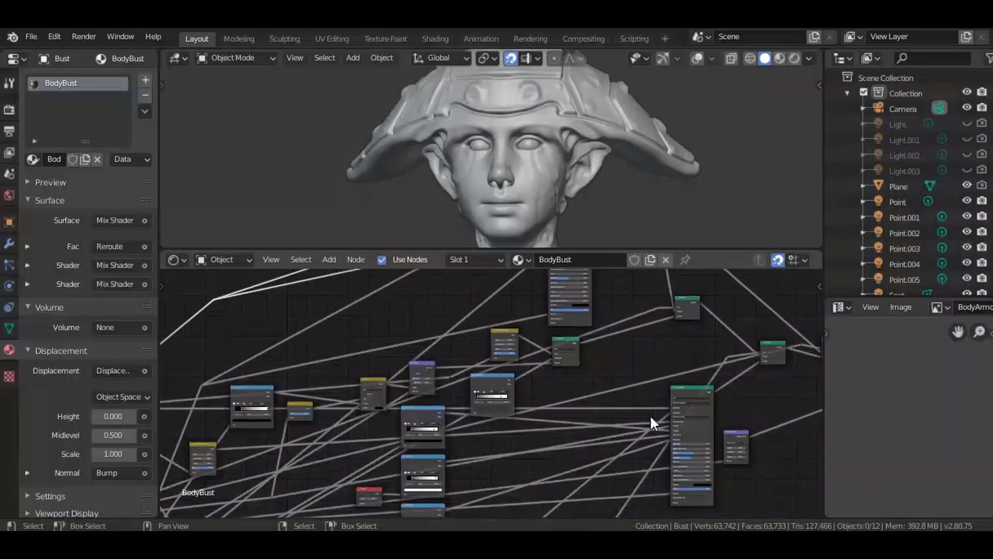
pyautogui.moveTo(510, 423); pyautogui.dragTo(766, 411, button='middle')
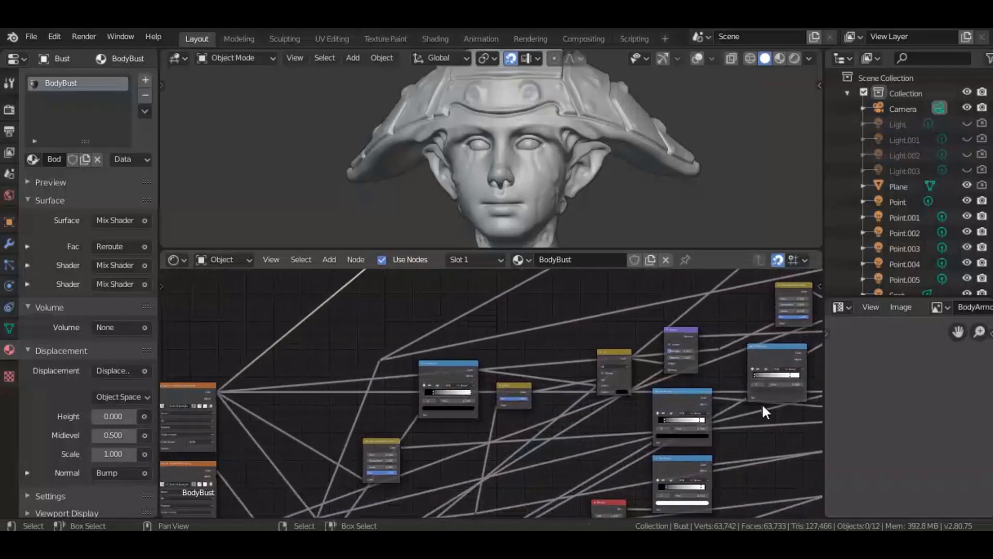
pyautogui.moveTo(313, 412); pyautogui.dragTo(239, 399, button='middle')
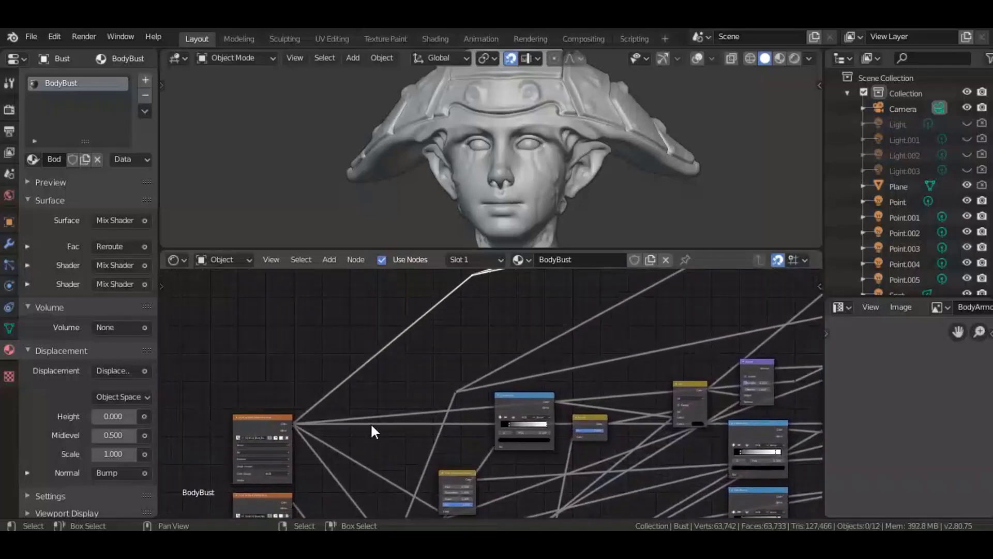
pyautogui.moveTo(429, 387); pyautogui.dragTo(452, 438, button='middle')
# Add a Normal vector node in the empty area above the image texture nodes.
pyautogui.hotkey('shift', 'a')
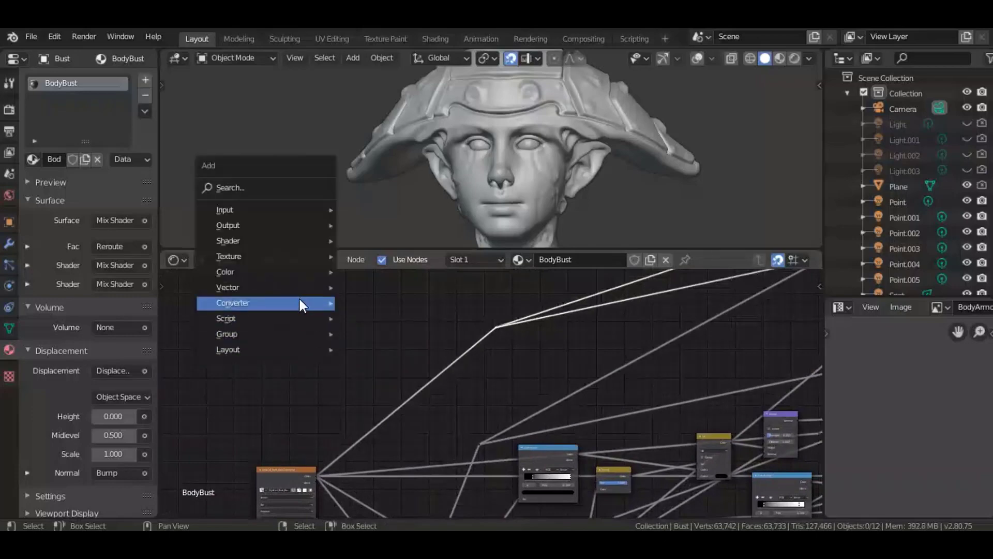
pyautogui.moveTo(303, 289)
pyautogui.click(389, 336)
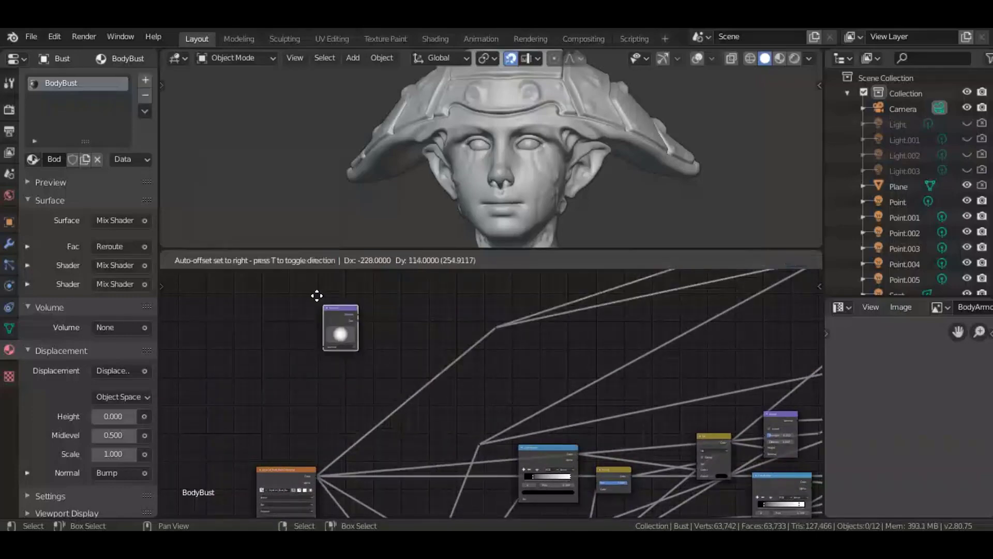
pyautogui.scroll(-1, 353, 359)
pyautogui.moveTo(314, 341); pyautogui.dragTo(301, 315, button='middle')
pyautogui.scroll(-8, 303, 303)
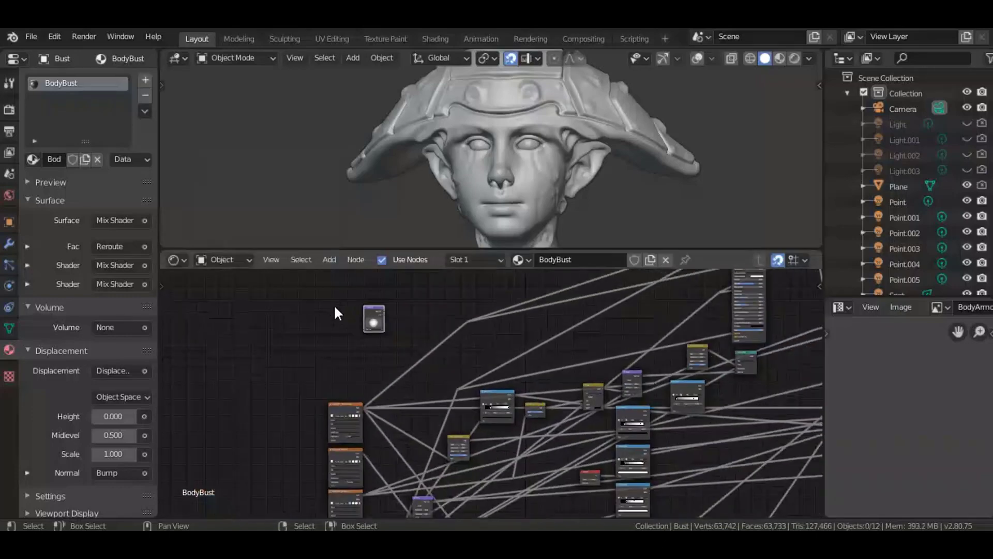
# Move the Normal node down to just above the first Mix node in the lowest ColorRamp group.
pyautogui.scroll(-3, 362, 336)
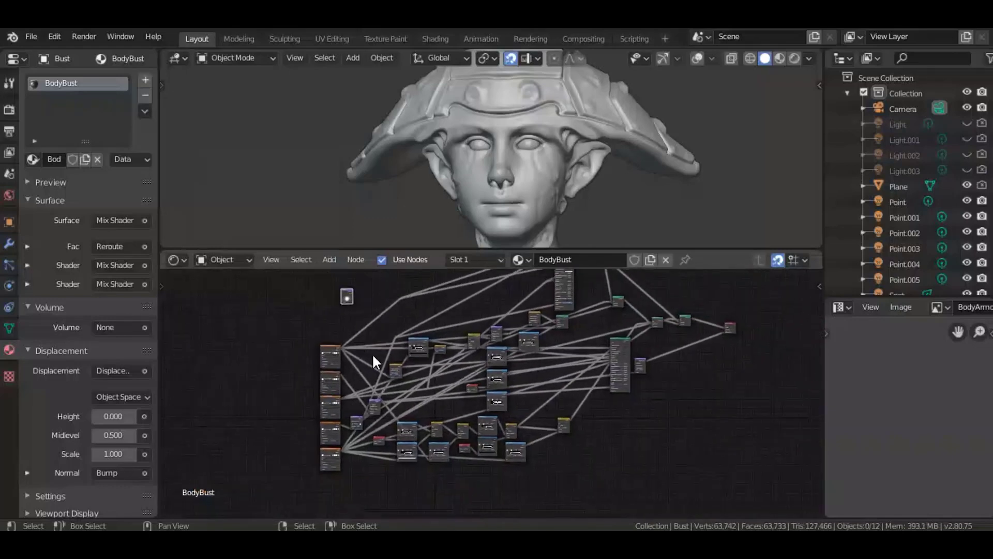
pyautogui.press('g')
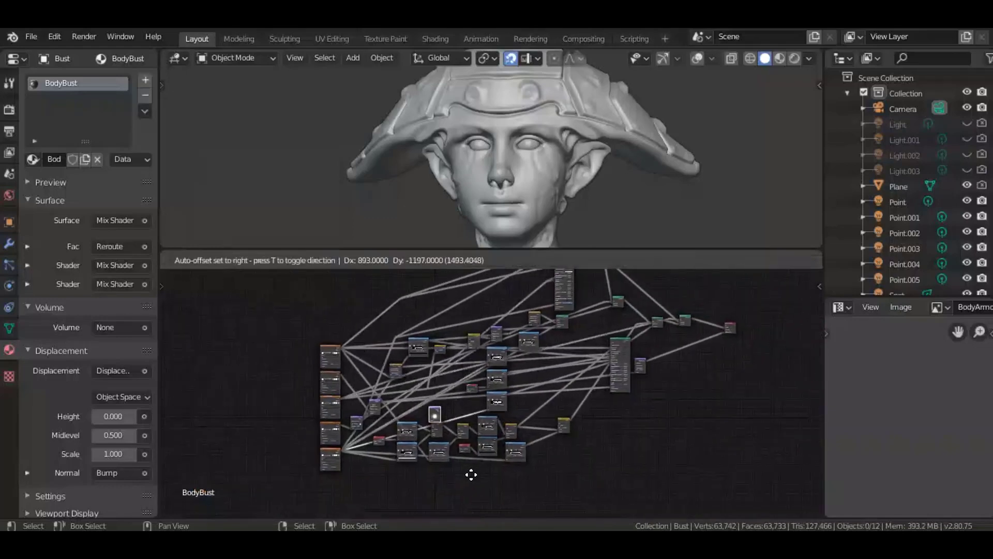
pyautogui.click(471, 473)
pyautogui.scroll(11, 415, 405)
pyautogui.moveTo(416, 405); pyautogui.dragTo(488, 365, button='middle')
pyautogui.scroll(2, 487, 364)
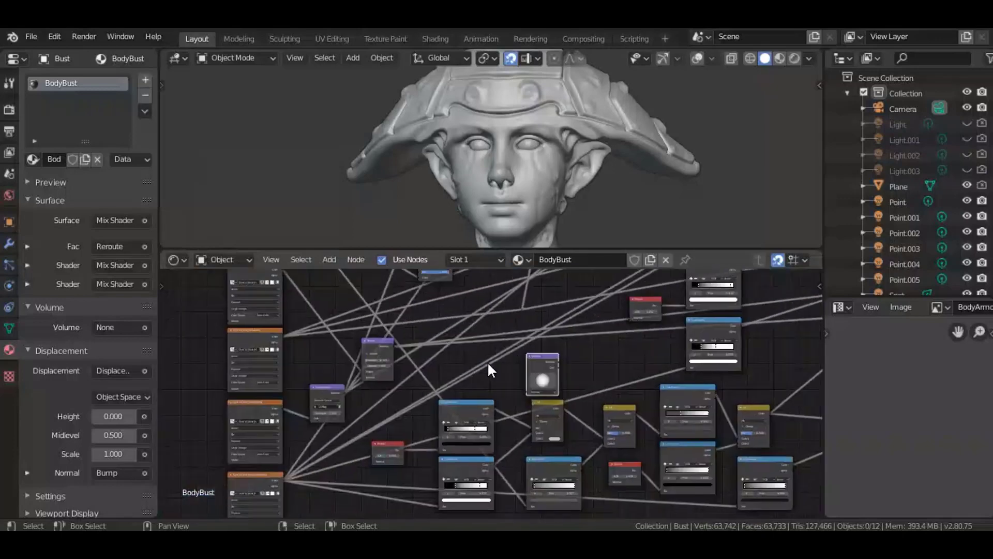
# Connect the Normal Map node's Normal output to the Normal input of the new Normal node.
pyautogui.scroll(6, 388, 395)
pyautogui.moveTo(388, 395); pyautogui.dragTo(338, 394, button='middle')
pyautogui.scroll(2, 338, 394)
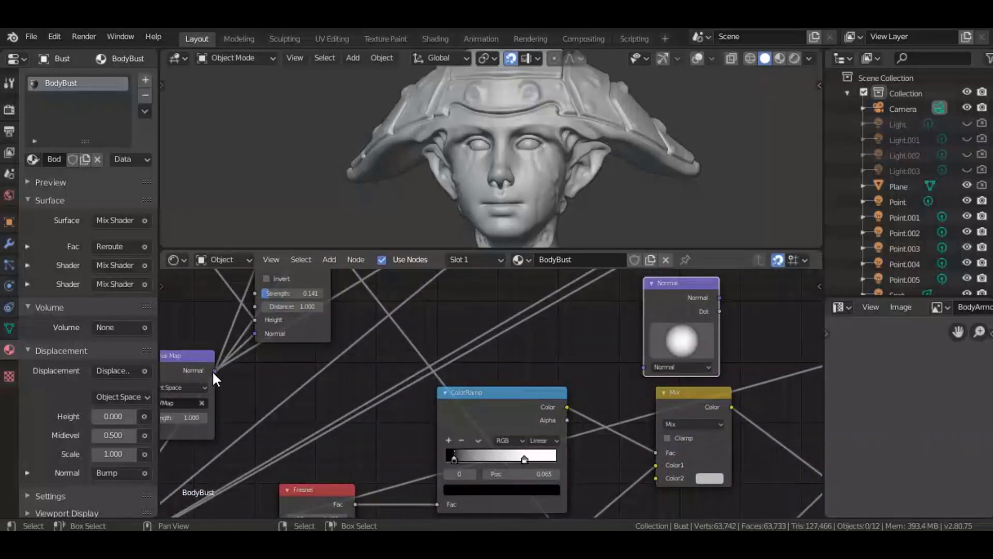
pyautogui.moveTo(214, 371); pyautogui.dragTo(650, 368)
pyautogui.scroll(-5, 657, 334)
# Move the Normal node up to the empty area above the topmost image texture node.
pyautogui.click(624, 339)
pyautogui.scroll(-7, 624, 339)
pyautogui.moveTo(629, 451); pyautogui.dragTo(646, 517, button='middle')
pyautogui.press('g')
pyautogui.click(438, 279)
pyautogui.moveTo(457, 410); pyautogui.dragTo(517, 516, button='middle')
pyautogui.scroll(5, 472, 394)
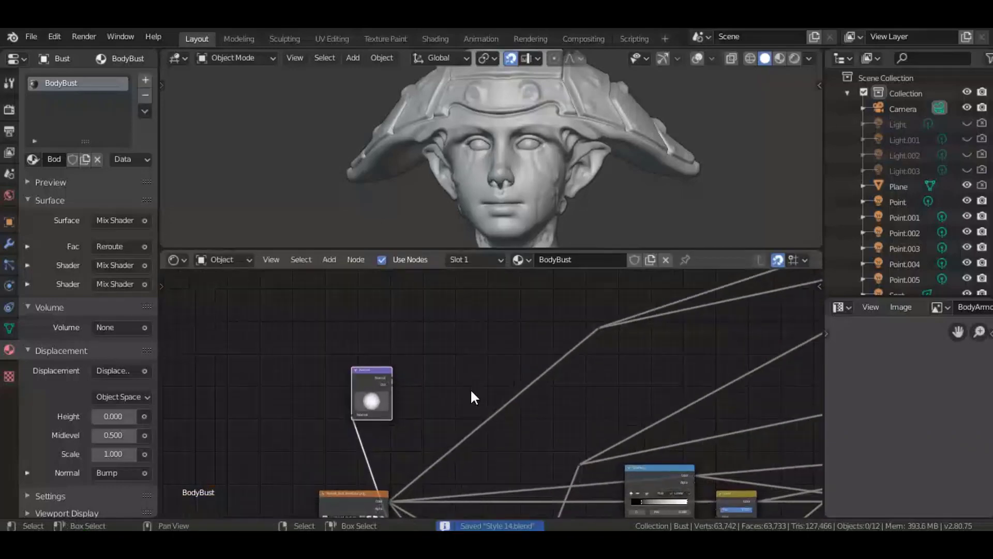
# Add a ColorRamp beside the Normal node and feed its Fac input from the Dot output.
pyautogui.moveTo(470, 388); pyautogui.dragTo(468, 431, button='middle')
pyautogui.scroll(1, 466, 430)
pyautogui.moveTo(403, 383); pyautogui.dragTo(428, 354, button='middle')
pyautogui.hotkey('shift', 'a')
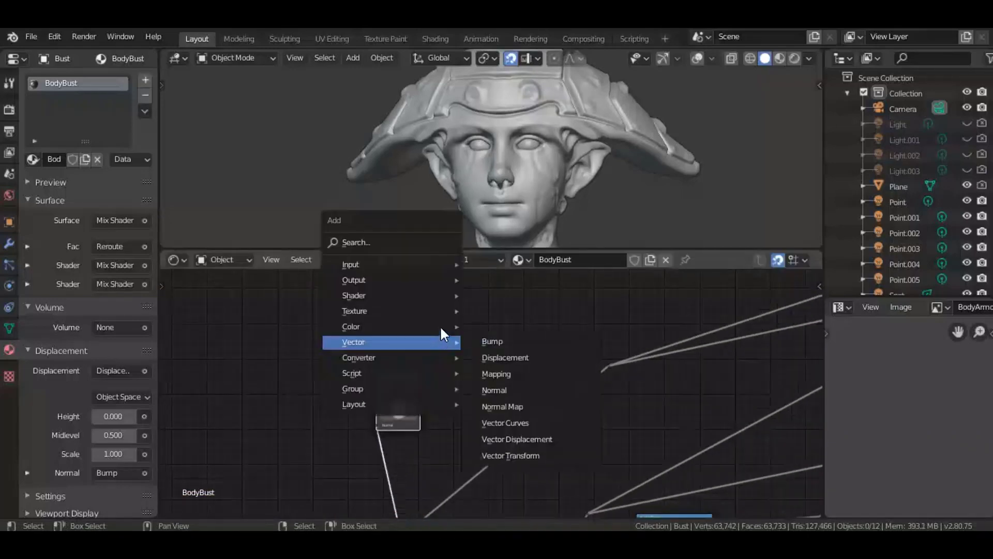
pyautogui.moveTo(458, 358)
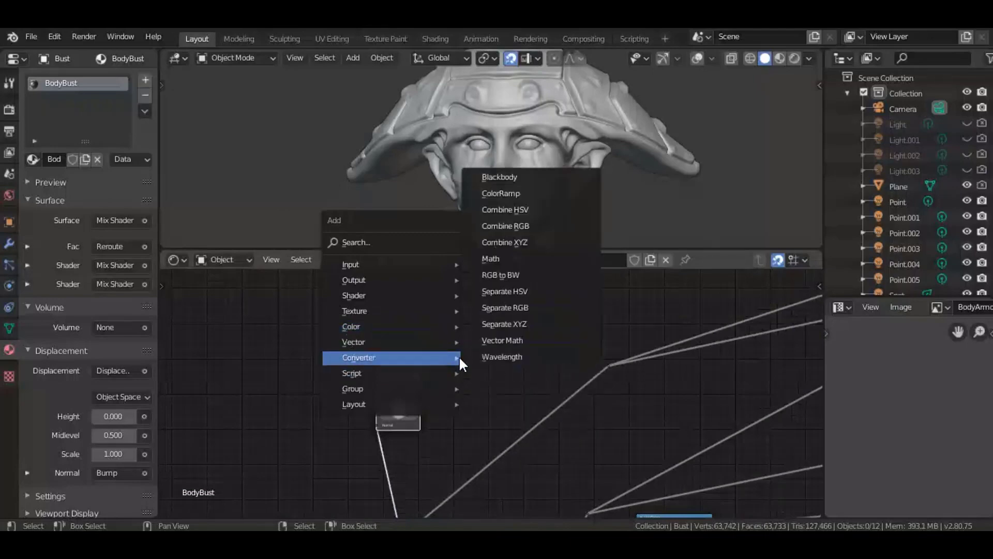
pyautogui.click(525, 198)
pyautogui.click(453, 318)
pyautogui.scroll(5, 395, 392)
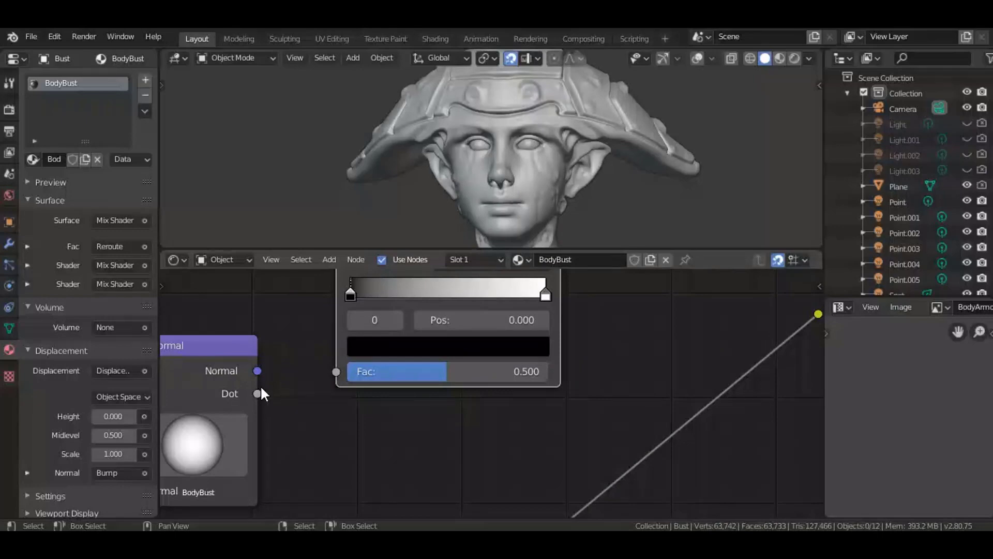
pyautogui.moveTo(258, 398); pyautogui.dragTo(240, 451, button='middle')
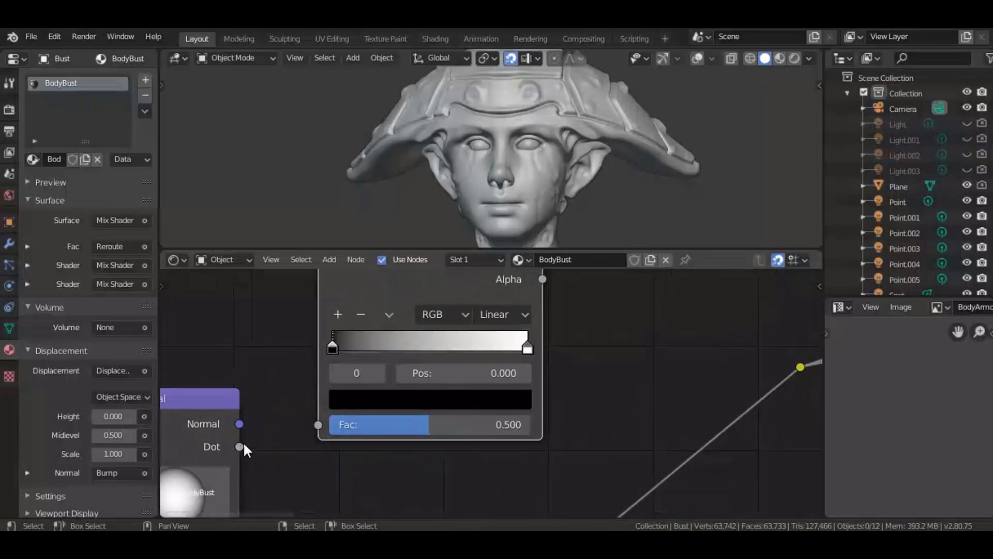
pyautogui.moveTo(239, 446); pyautogui.dragTo(318, 424)
# Preview the Normal node's Normal and Dot outputs and the new ColorRamp on the bust in rendered shading.
pyautogui.keyDown('ctrl'); pyautogui.keyDown('shift'); pyautogui.click(200, 409); pyautogui.keyUp('shift'); pyautogui.keyUp('ctrl')
pyautogui.press('z')
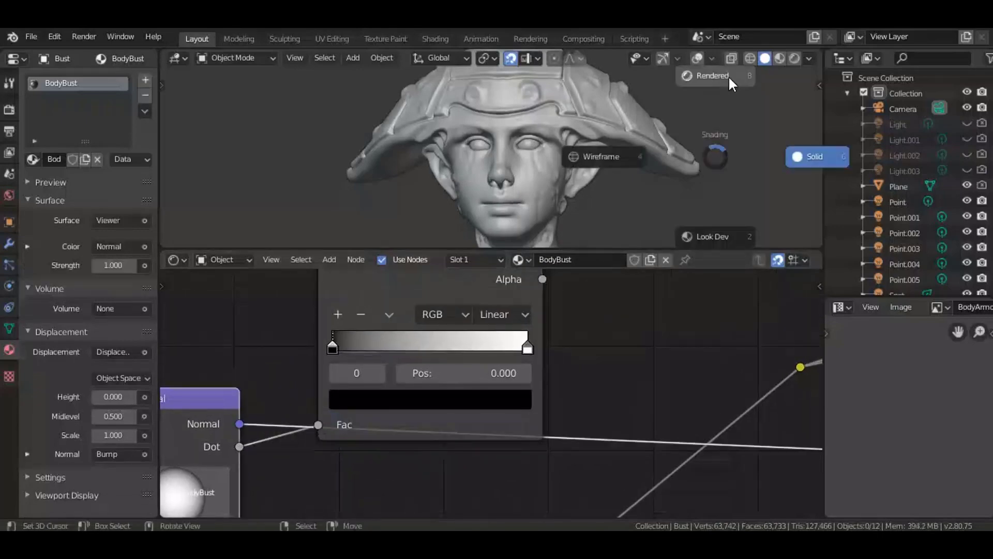
pyautogui.click(728, 75)
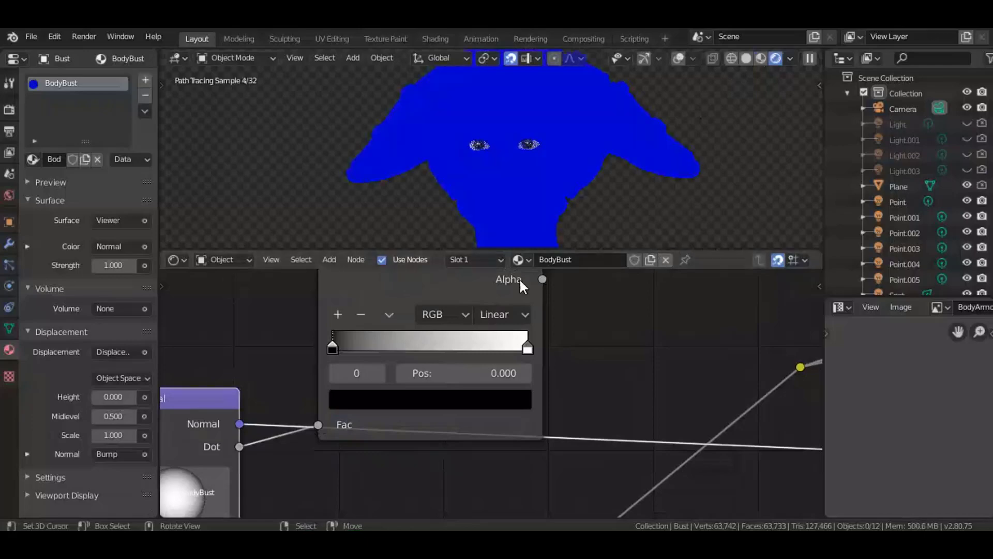
pyautogui.keyDown('ctrl'); pyautogui.keyDown('shift'); pyautogui.click(225, 403); pyautogui.keyUp('shift'); pyautogui.keyUp('ctrl')
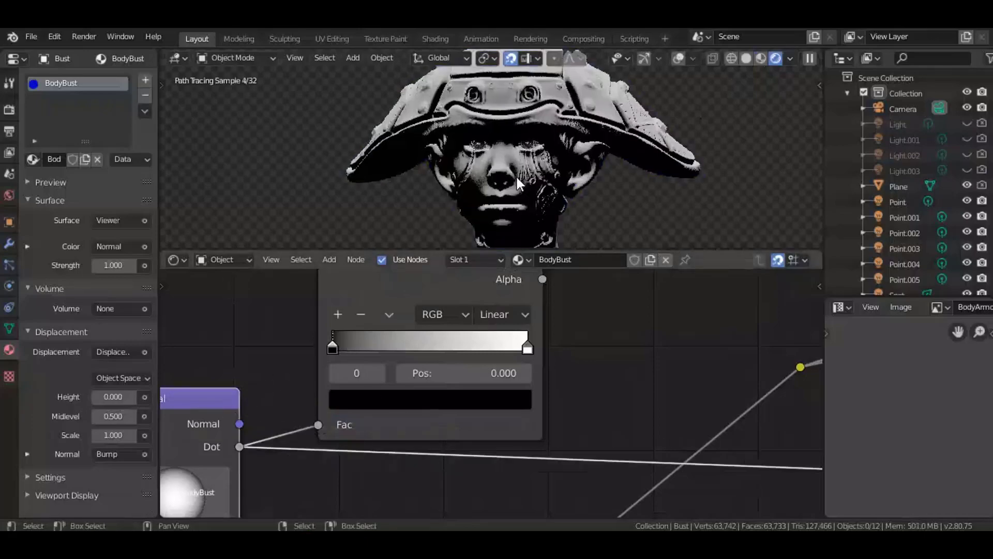
pyautogui.keyDown('ctrl'); pyautogui.keyDown('shift'); pyautogui.click(414, 288); pyautogui.keyUp('shift'); pyautogui.keyUp('ctrl')
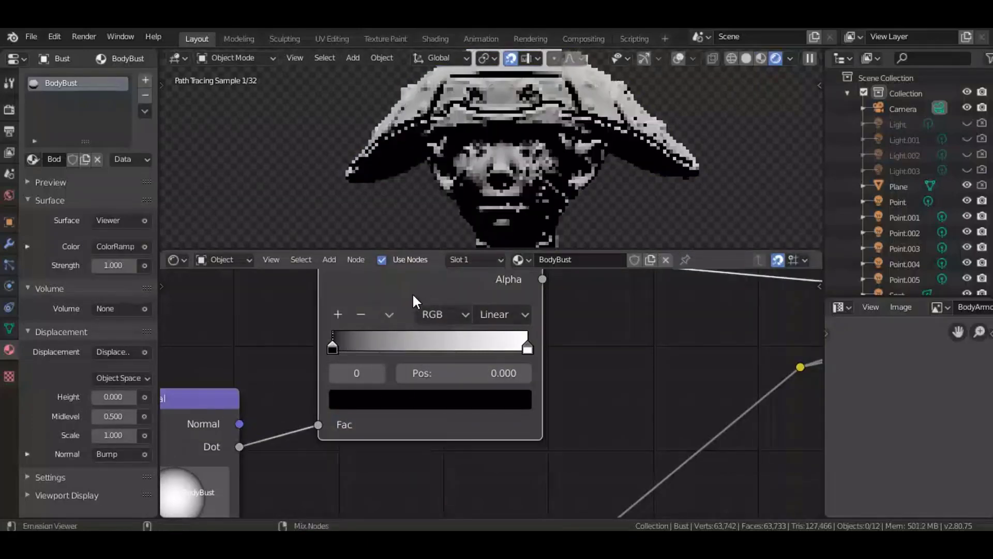
# Turn the Normal node's direction sphere sideways so the mask falls on one side of the bust.
pyautogui.moveTo(373, 393); pyautogui.dragTo(584, 334, button='middle')
pyautogui.moveTo(349, 418)
pyautogui.mouseDown()
pyautogui.moveTo(443, 436)
pyautogui.moveTo(467, 396)
pyautogui.moveTo(459, 427)
pyautogui.moveTo(483, 421)
pyautogui.mouseUp()
pyautogui.moveTo(582, 404); pyautogui.dragTo(454, 498, button='middle')
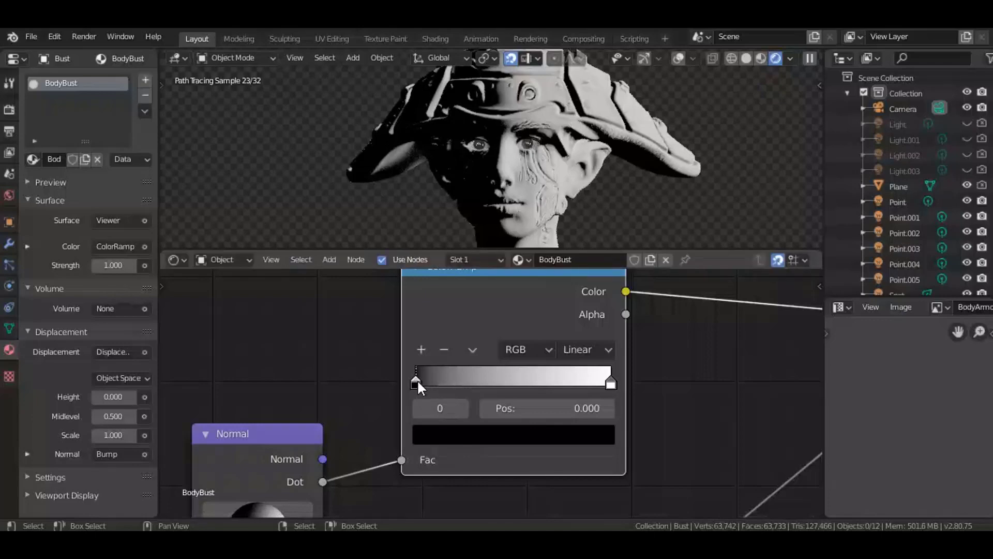
# Move the new ColorRamp's black stop to position 0.746 and re-aim the Normal node's direction sphere.
pyautogui.moveTo(446, 393); pyautogui.dragTo(574, 404)
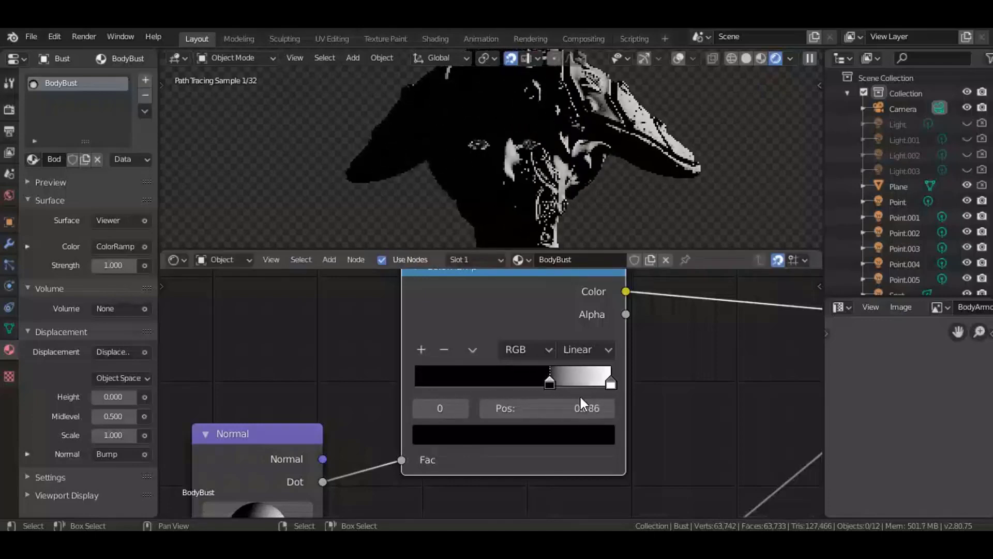
pyautogui.press('Escape')
pyautogui.moveTo(418, 387); pyautogui.dragTo(564, 383)
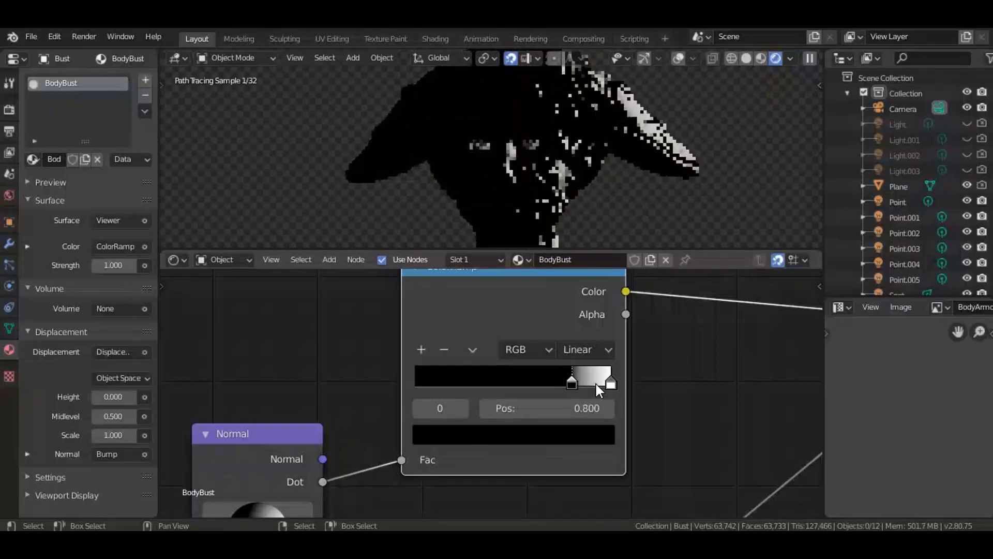
pyautogui.moveTo(580, 382); pyautogui.dragTo(561, 382)
pyautogui.moveTo(366, 352); pyautogui.dragTo(388, 307, button='middle')
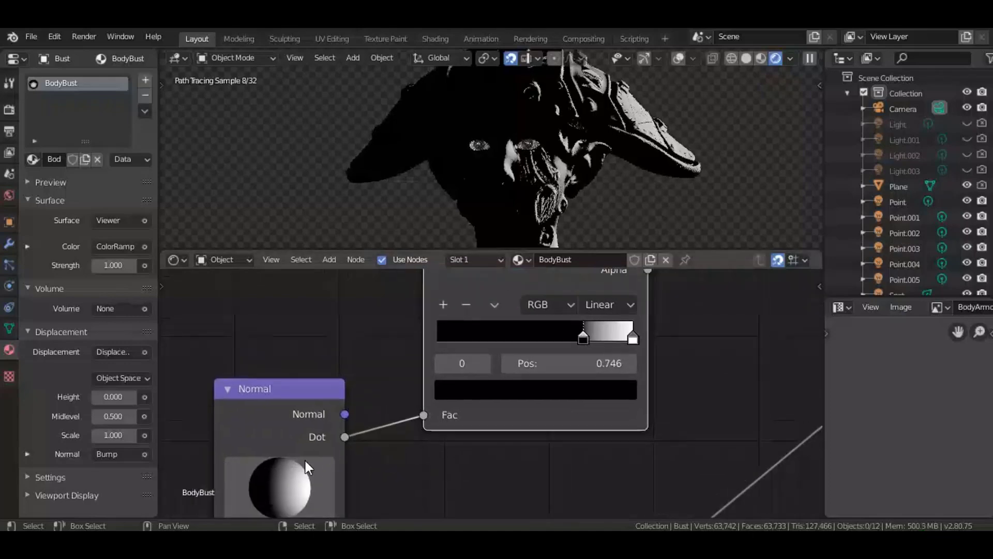
pyautogui.moveTo(303, 498)
pyautogui.mouseDown()
pyautogui.moveTo(317, 497)
pyautogui.moveTo(254, 485)
pyautogui.mouseUp()
# Insert a color Mix node on the link leaving the Normal mask's ColorRamp.
pyautogui.scroll(-3, 468, 391)
pyautogui.hotkey('shift', 'a')
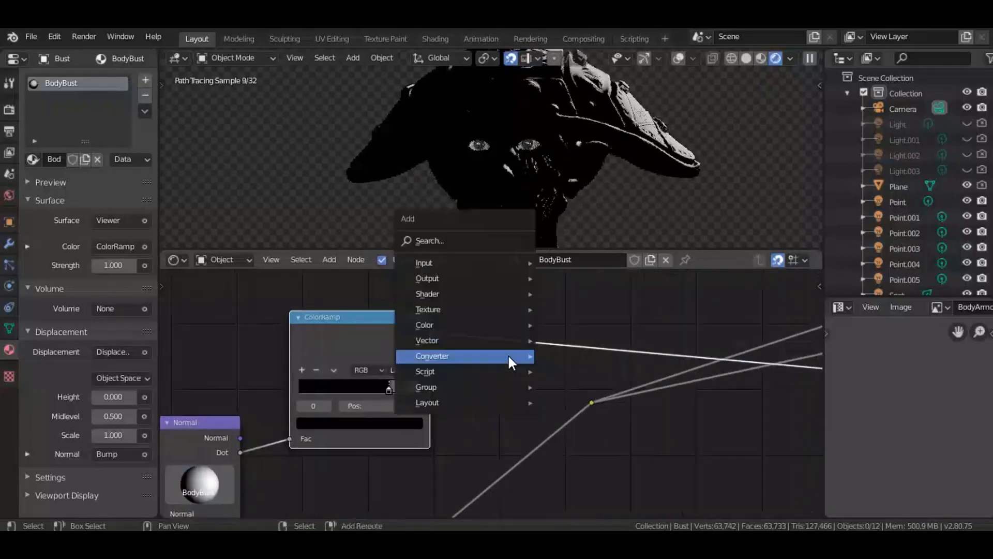
pyautogui.moveTo(517, 325)
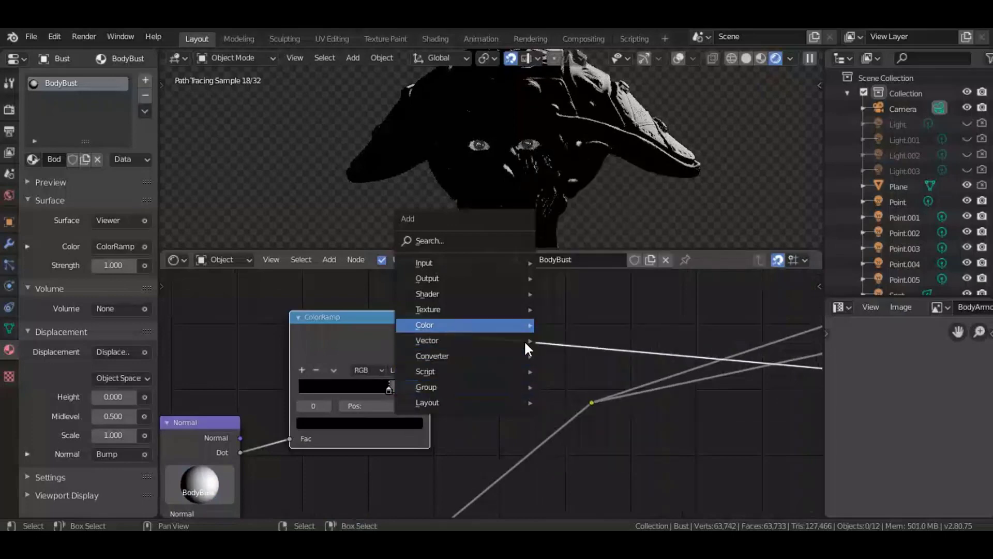
pyautogui.click(565, 408)
pyautogui.click(488, 276)
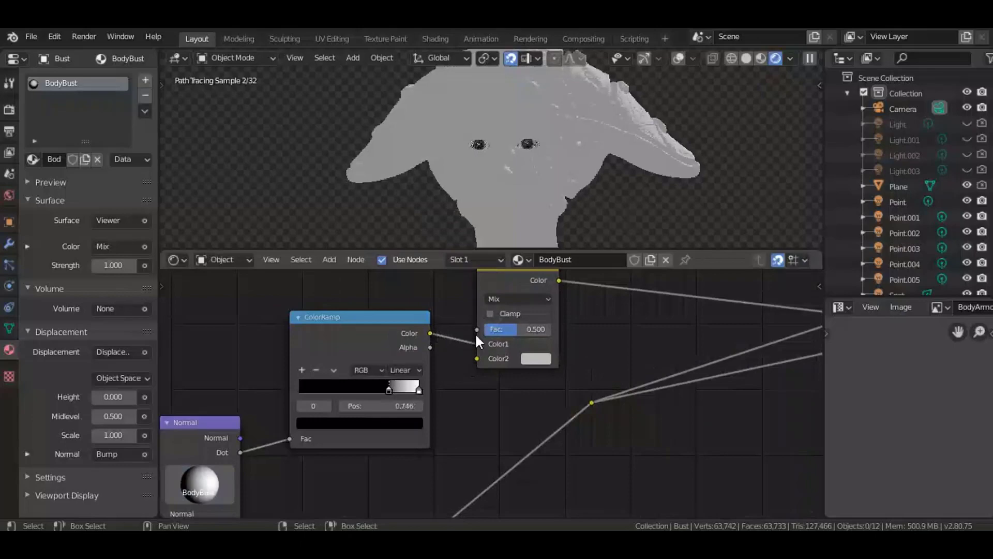
# Save the file and connect the ColorRamp's Color output to the Mix node's Fac input as well.
pyautogui.moveTo(475, 333); pyautogui.dragTo(520, 399, button='middle')
pyautogui.hotkey('ctrl', 's')
pyautogui.scroll(2, 424, 454)
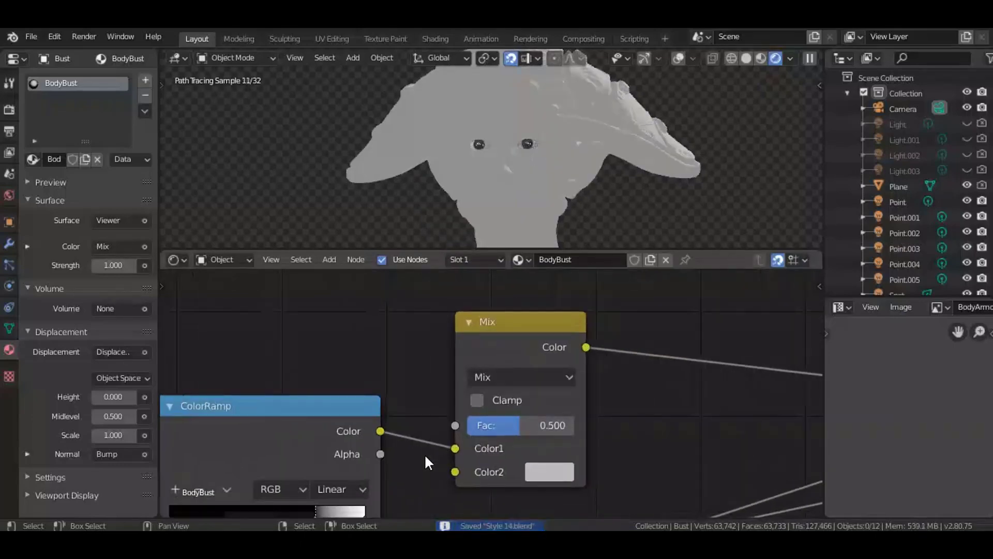
pyautogui.moveTo(464, 420); pyautogui.dragTo(380, 430)
pyautogui.moveTo(477, 448); pyautogui.dragTo(480, 429, button='middle')
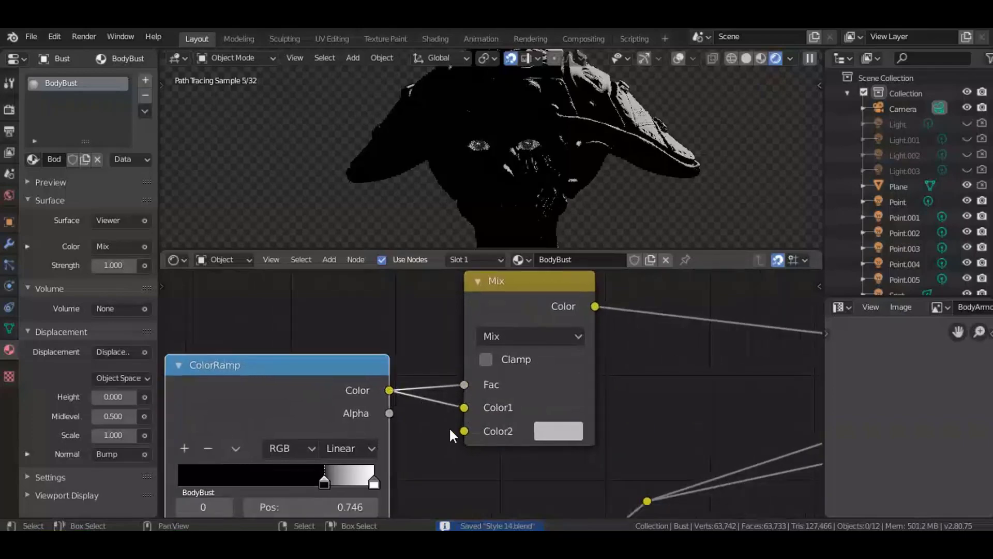
# Move the Mix node down near the base color image texture and connect the texture's Color output to Color1.
pyautogui.scroll(-3, 515, 343)
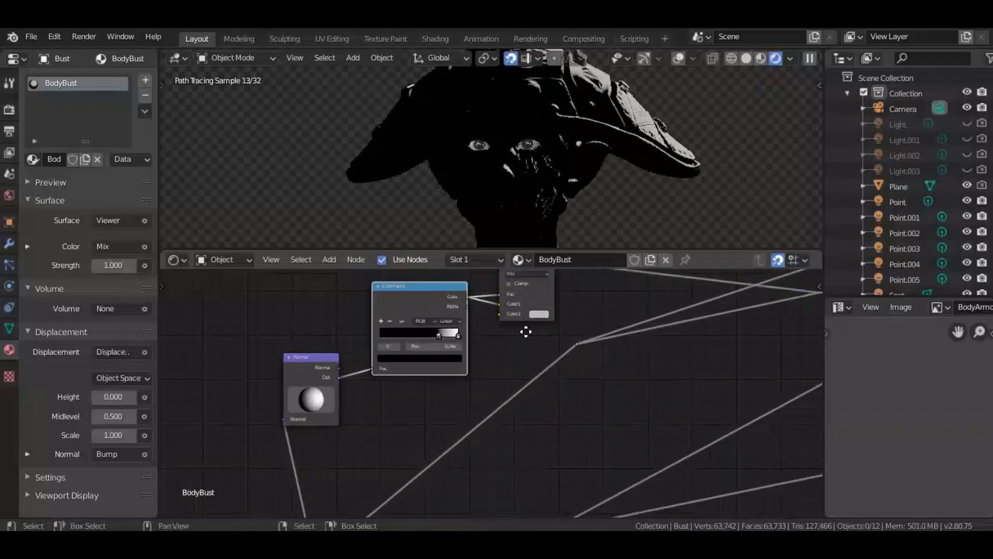
pyautogui.moveTo(525, 331); pyautogui.dragTo(594, 329, button='middle')
pyautogui.scroll(-5, 552, 408)
pyautogui.moveTo(457, 459); pyautogui.dragTo(424, 402, button='middle')
pyautogui.scroll(4, 383, 452)
pyautogui.scroll(-3, 486, 309)
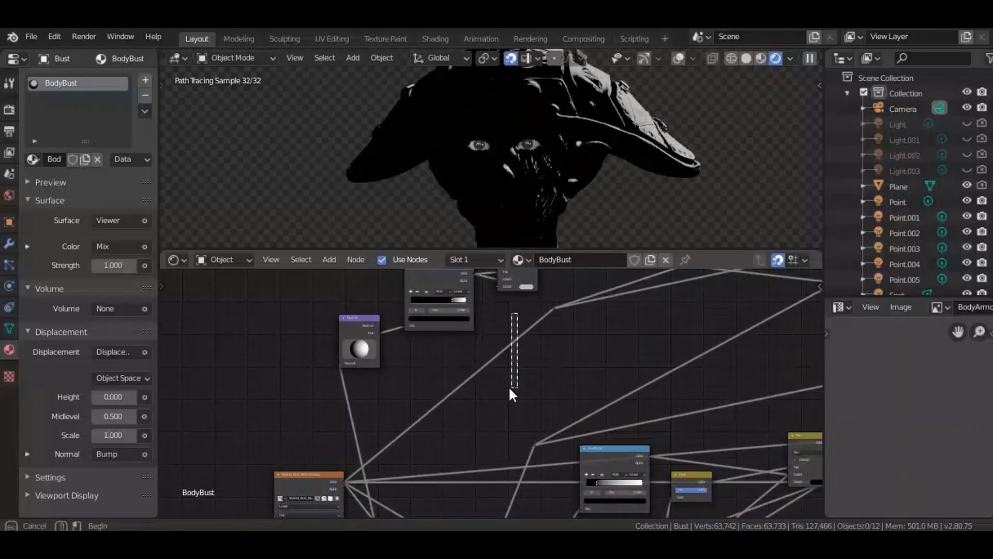
pyautogui.moveTo(514, 278); pyautogui.dragTo(520, 408)
pyautogui.scroll(4, 410, 386)
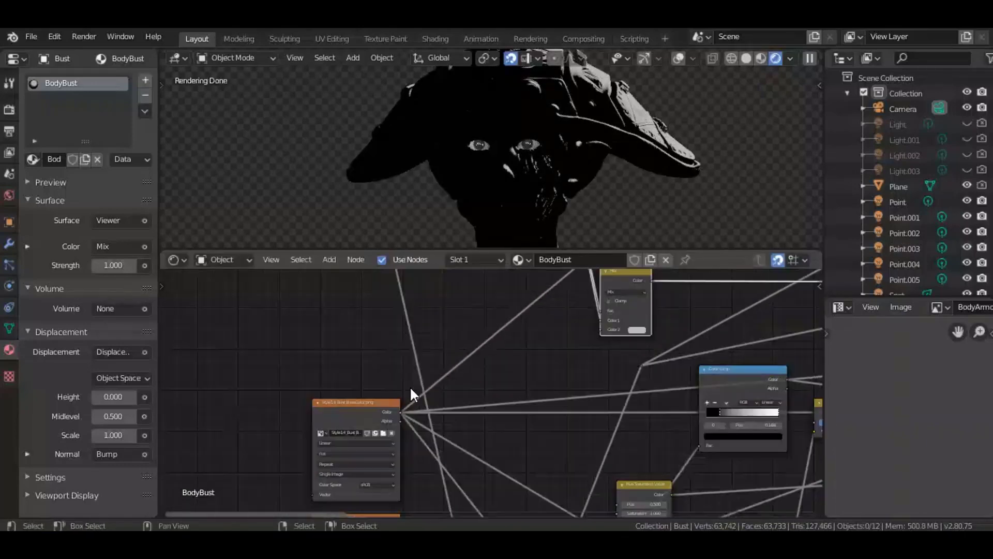
pyautogui.moveTo(408, 376); pyautogui.dragTo(221, 471, button='middle')
pyautogui.moveTo(216, 471); pyautogui.dragTo(546, 327)
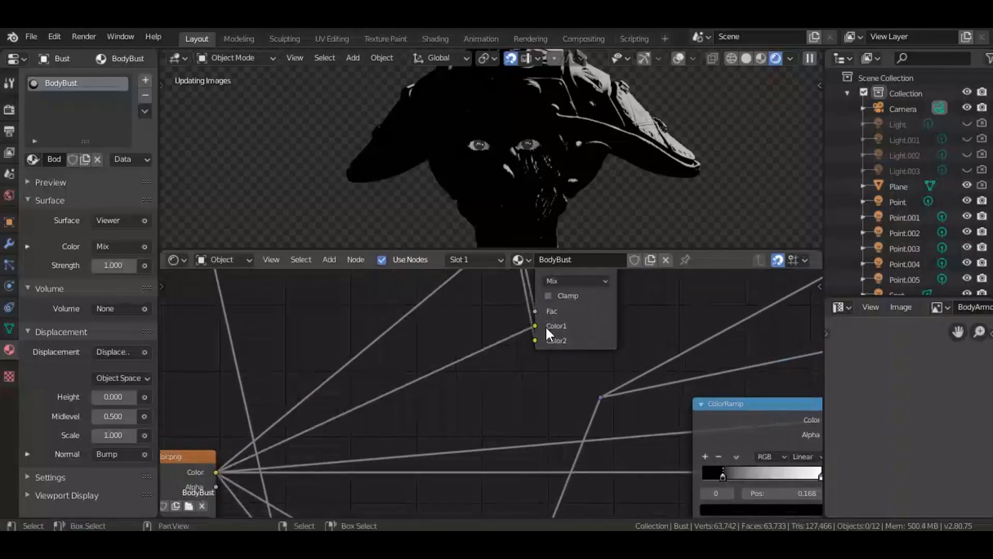
pyautogui.moveTo(362, 397); pyautogui.dragTo(340, 429, button='middle')
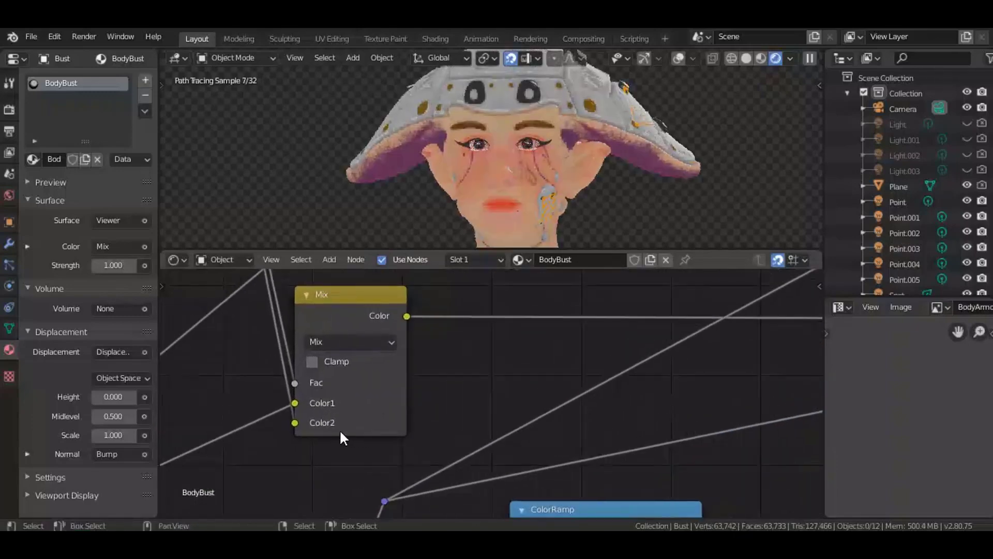
# Cut the link into the Mix node's Color2 input and set that color to cyan blue.
pyautogui.moveTo(288, 348); pyautogui.dragTo(333, 408, button='middle')
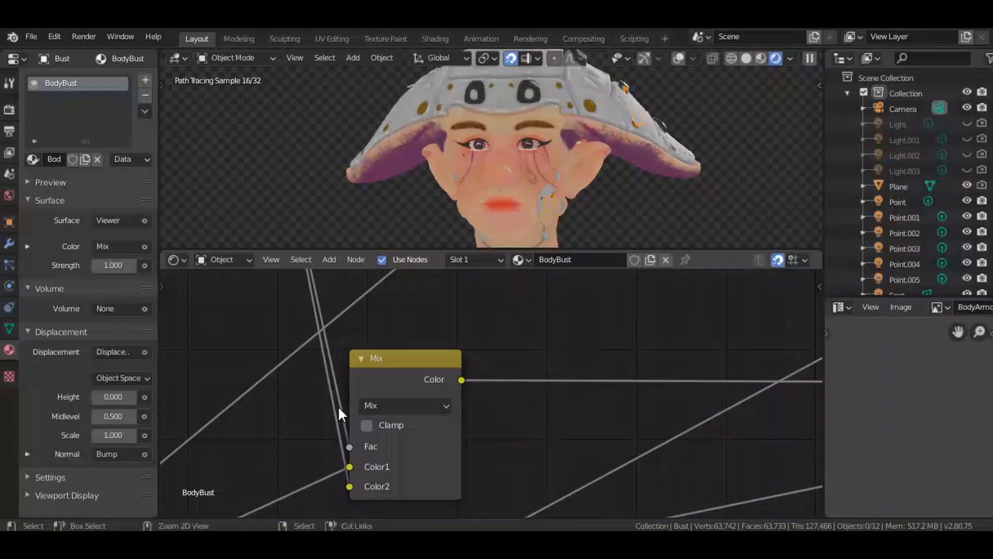
pyautogui.keyDown('ctrl'); pyautogui.moveTo(337, 405); pyautogui.dragTo(327, 405); pyautogui.keyUp('ctrl')
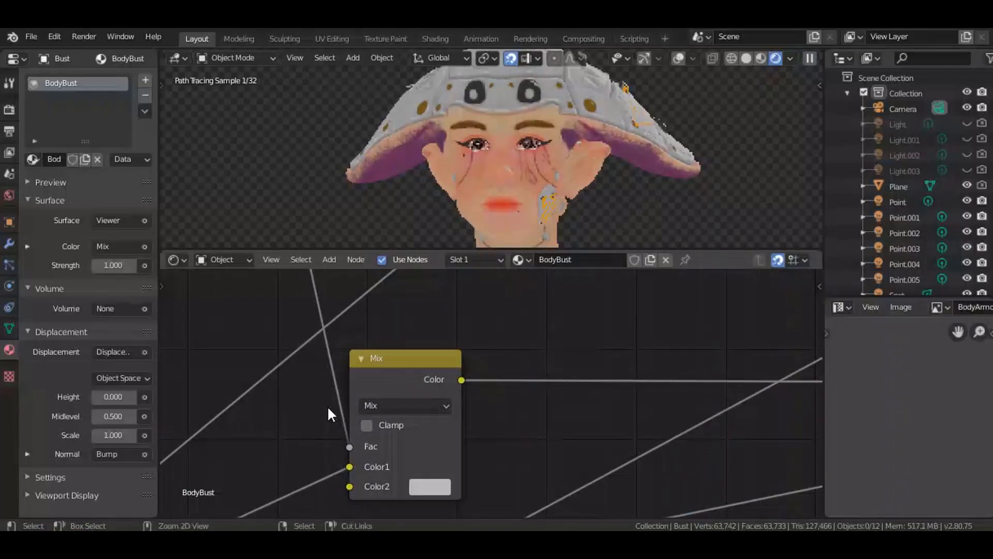
pyautogui.click(437, 488)
pyautogui.moveTo(490, 257); pyautogui.dragTo(484, 228)
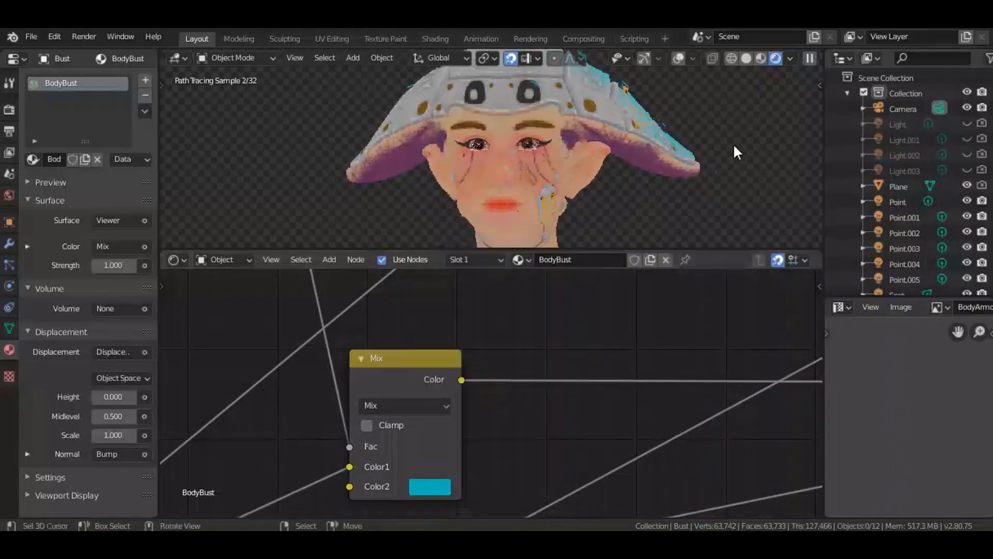
pyautogui.moveTo(734, 150); pyautogui.dragTo(485, 88, button='middle')
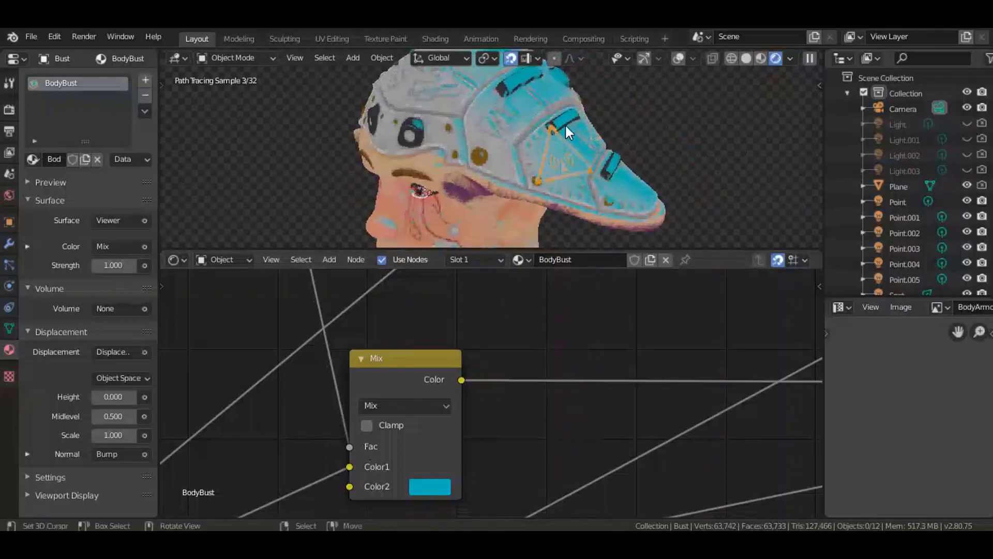
pyautogui.scroll(-5, 588, 145)
pyautogui.moveTo(576, 171); pyautogui.dragTo(510, 223, button='middle')
# Preview the ColorRamp mask on the bust and move the Mix node back up beside that ColorRamp.
pyautogui.moveTo(476, 390)
pyautogui.mouseDown(button='middle')
pyautogui.moveTo(441, 390)
pyautogui.moveTo(501, 364)
pyautogui.moveTo(482, 391)
pyautogui.mouseUp(button='middle')
pyautogui.scroll(-2, 501, 365)
pyautogui.scroll(2, 481, 391)
pyautogui.keyDown('ctrl'); pyautogui.keyDown('shift'); pyautogui.click(491, 304); pyautogui.keyUp('shift'); pyautogui.keyUp('ctrl')
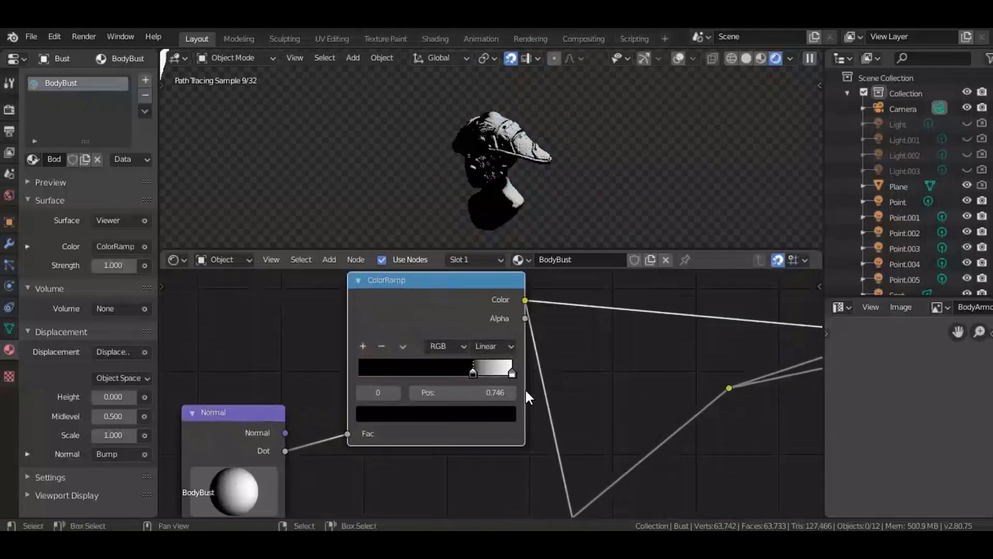
pyautogui.scroll(-3, 526, 389)
pyautogui.moveTo(584, 481); pyautogui.dragTo(580, 335)
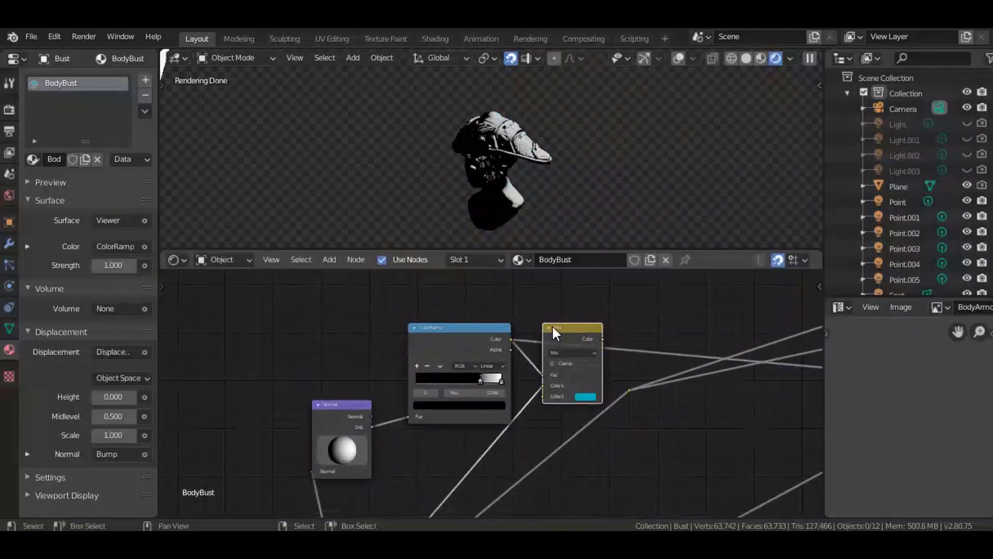
# Darken the ColorRamp's white stop to gray with an HSV value of 0.450.
pyautogui.scroll(2, 551, 325)
pyautogui.scroll(4, 482, 190)
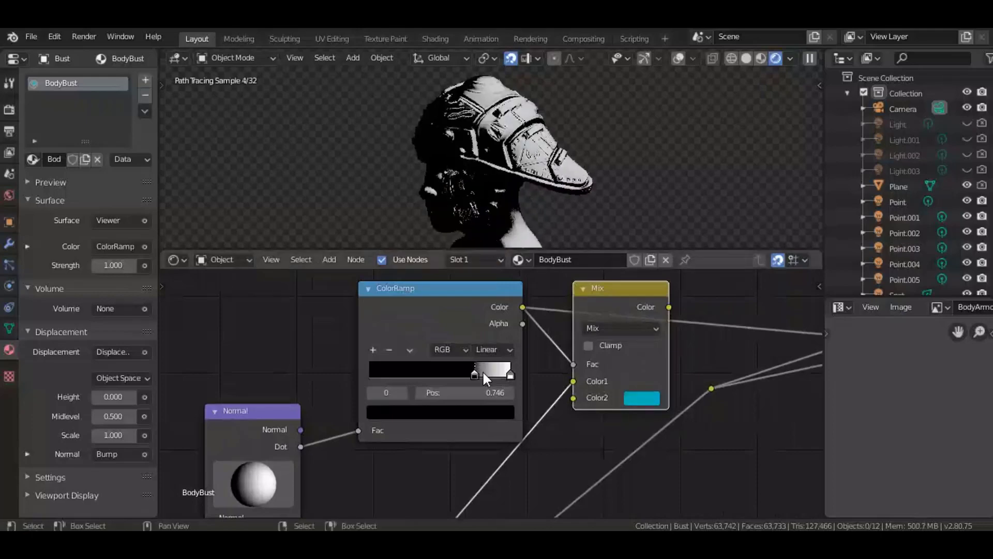
pyautogui.click(499, 370)
pyautogui.click(497, 414)
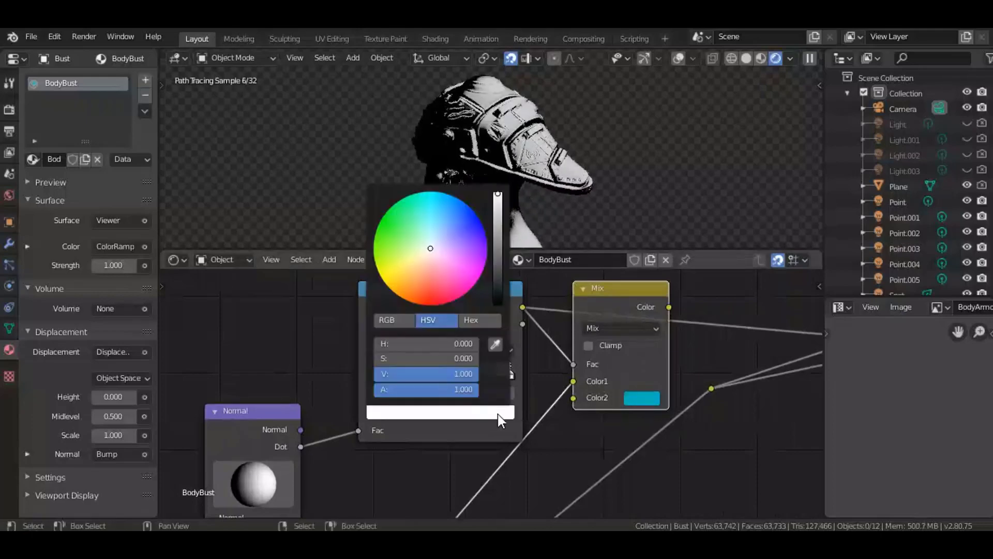
pyautogui.scroll(-9, 498, 413)
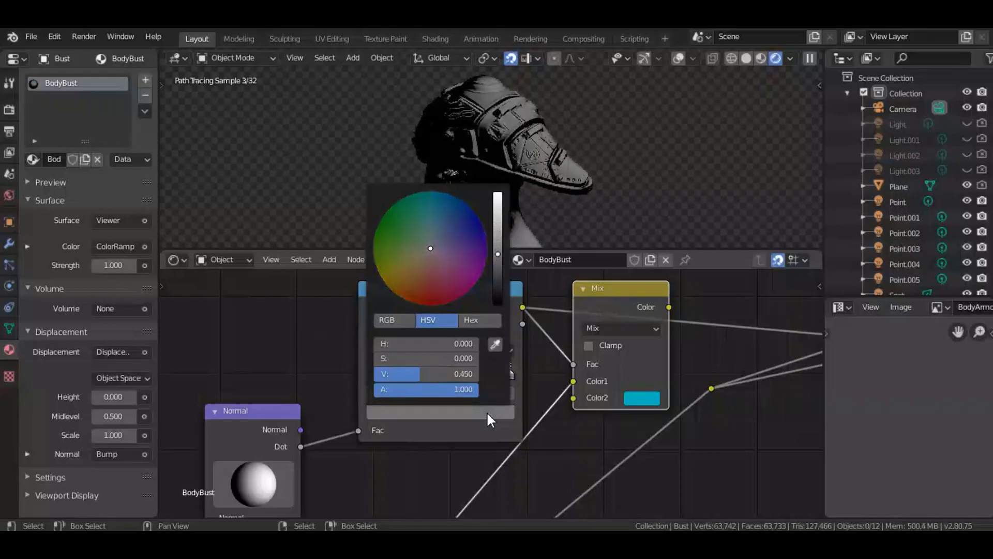
# Fine-tune the Normal node's direction sphere while checking the mask from the front of the bust.
pyautogui.moveTo(358, 429); pyautogui.dragTo(409, 405, button='middle')
pyautogui.moveTo(313, 464)
pyautogui.mouseDown()
pyautogui.moveTo(337, 459)
pyautogui.moveTo(271, 463)
pyautogui.moveTo(323, 459)
pyautogui.mouseUp()
pyautogui.moveTo(565, 166); pyautogui.dragTo(629, 138, button='middle')
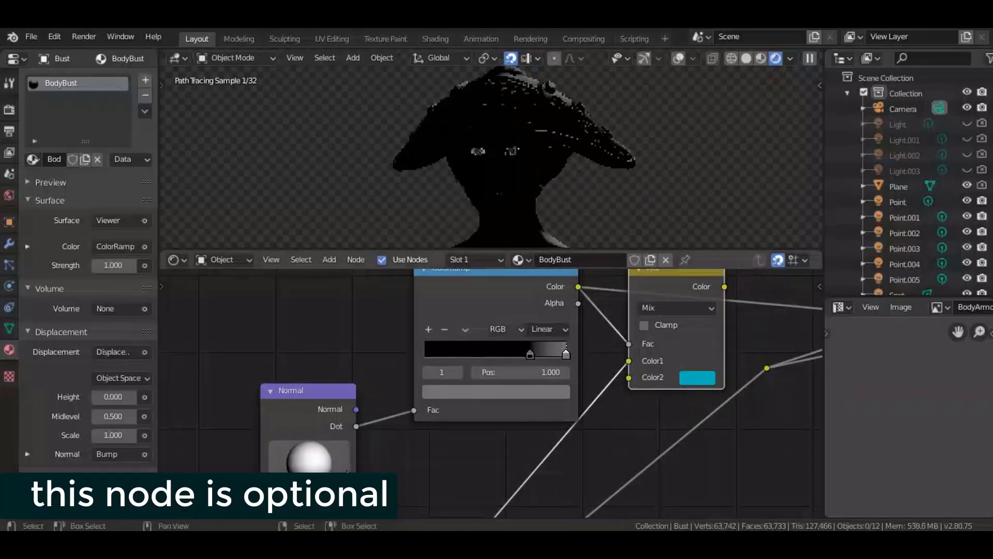
pyautogui.moveTo(313, 466); pyautogui.dragTo(322, 465)
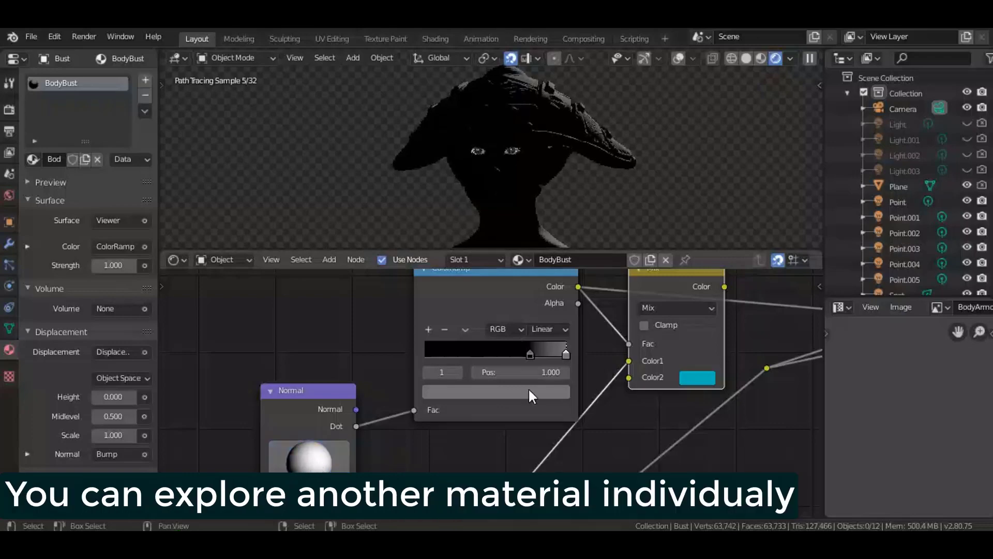
# Brighten the ColorRamp's gray stop to an HSV value of 0.700 and readjust the Normal node's direction sphere.
pyautogui.click(548, 388)
pyautogui.scroll(5, 548, 389)
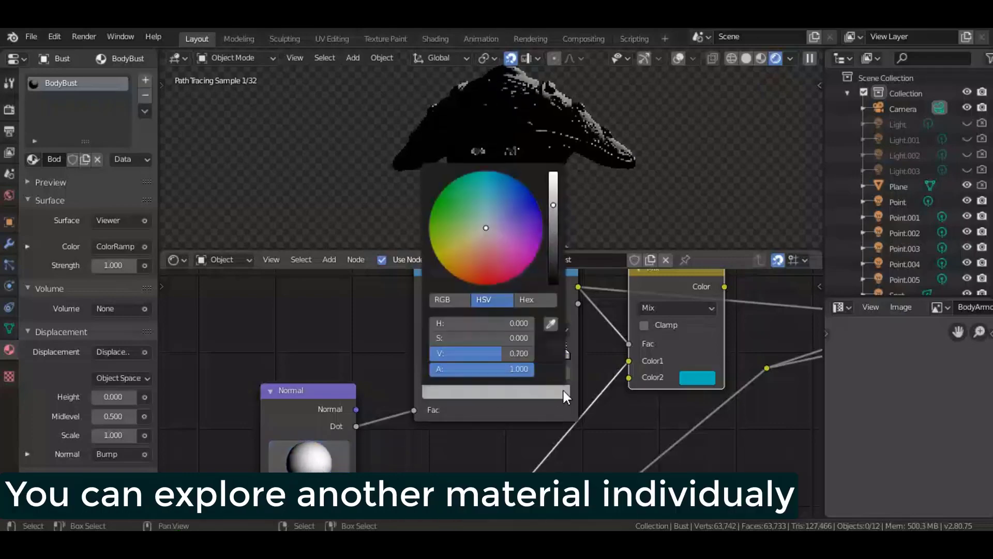
pyautogui.scroll(-1, 326, 470)
pyautogui.moveTo(318, 456); pyautogui.dragTo(341, 458)
pyautogui.moveTo(574, 236); pyautogui.dragTo(595, 242, button='middle')
# Move the cyan Mix node away from the mask ColorRamp to just before the lower Principled BSDF's Base Color input.
pyautogui.scroll(-3, 486, 388)
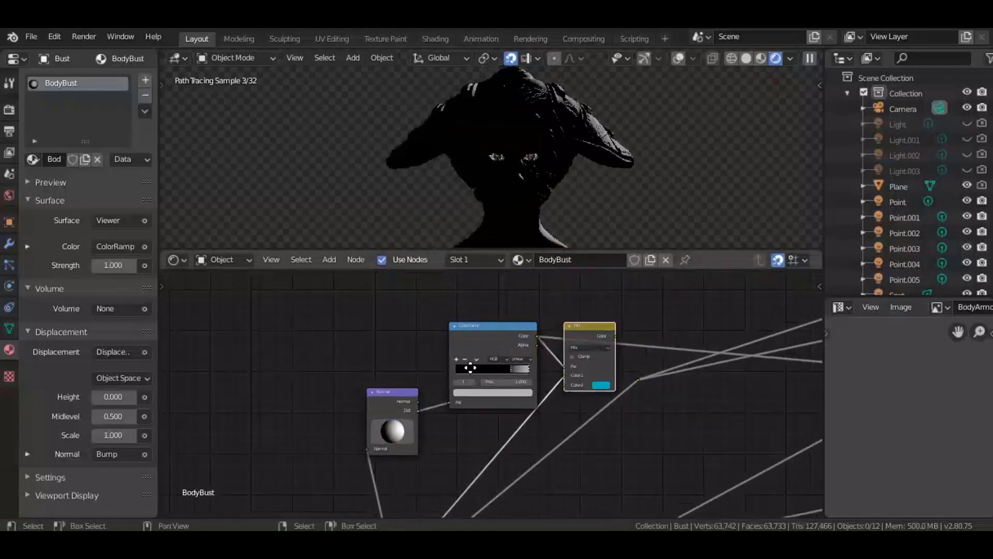
pyautogui.moveTo(637, 363); pyautogui.dragTo(386, 364, button='middle')
pyautogui.scroll(-2, 392, 365)
pyautogui.moveTo(399, 360); pyautogui.dragTo(484, 403)
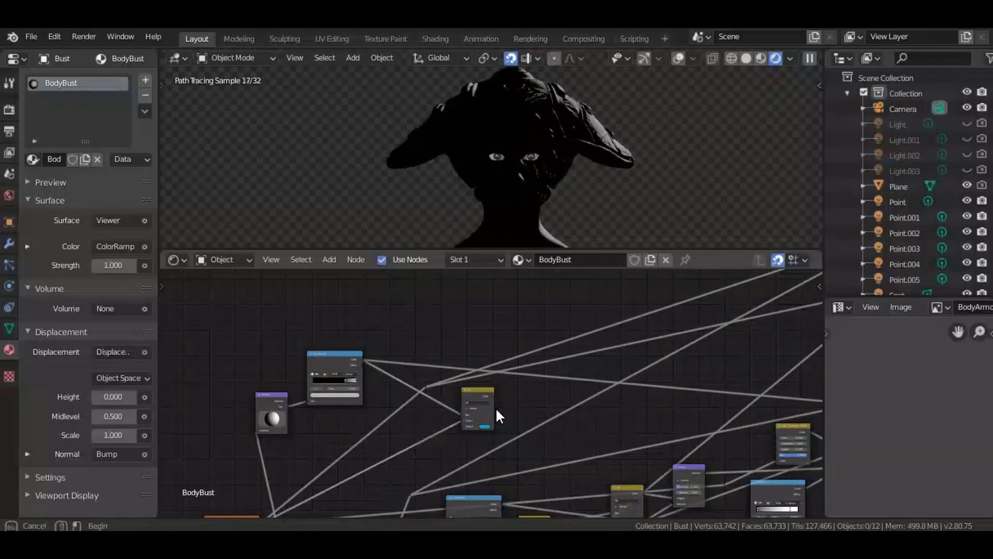
pyautogui.scroll(-4, 547, 421)
pyautogui.moveTo(446, 403); pyautogui.dragTo(302, 350, button='middle')
pyautogui.scroll(-5, 386, 409)
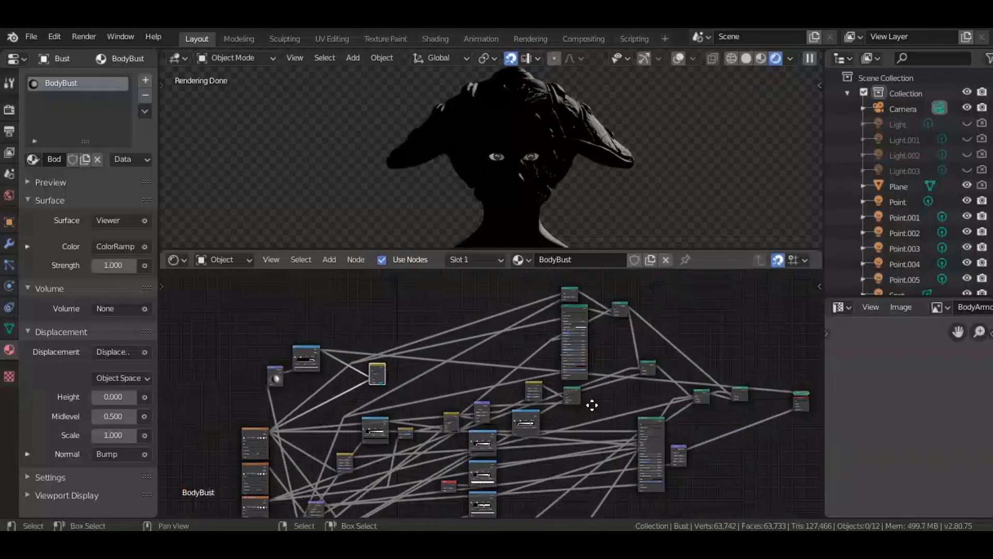
pyautogui.press('g')
pyautogui.click(604, 443)
pyautogui.scroll(2, 380, 441)
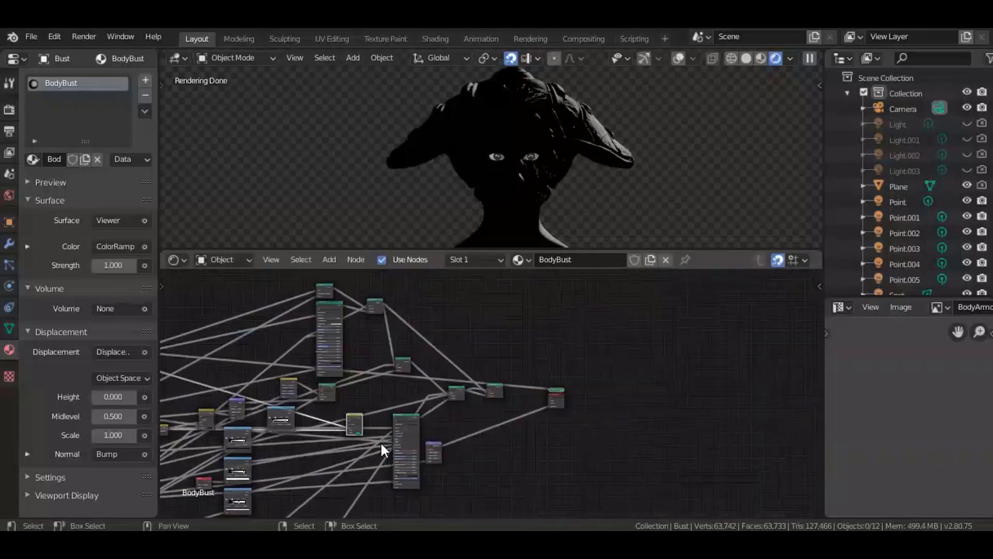
pyautogui.scroll(3, 518, 407)
pyautogui.scroll(3, 517, 406)
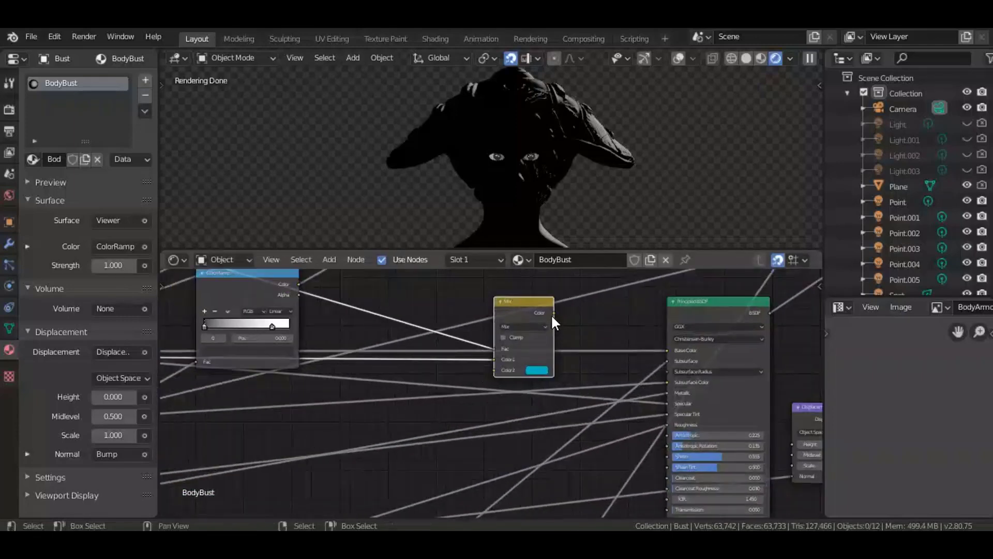
# Shift the Mix node slightly away from the Principled BSDF to leave room between them, and save the file.
pyautogui.moveTo(560, 314); pyautogui.dragTo(608, 321)
pyautogui.moveTo(684, 346); pyautogui.dragTo(726, 387, button='middle')
pyautogui.moveTo(604, 396); pyautogui.dragTo(574, 406, button='middle')
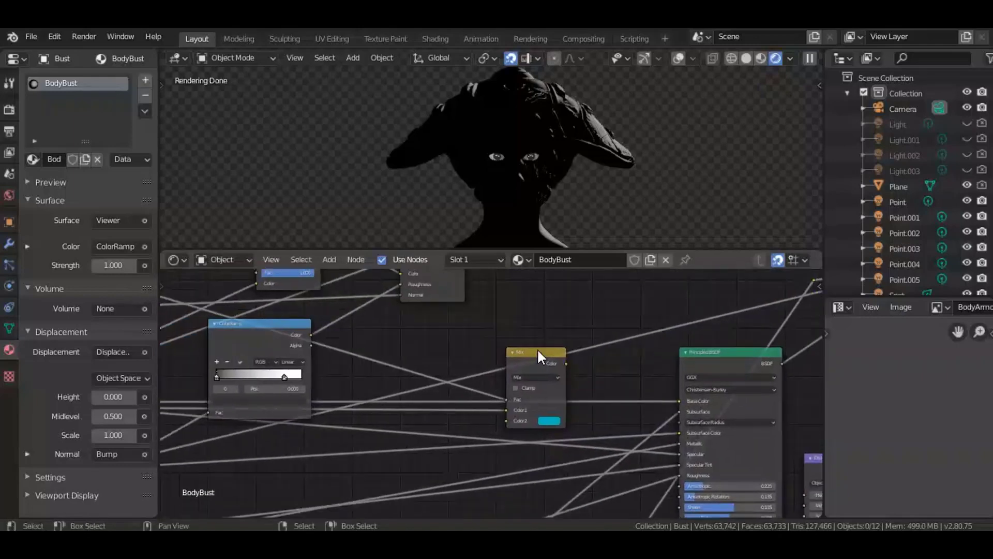
pyautogui.moveTo(469, 353)
pyautogui.mouseDown()
pyautogui.moveTo(495, 349)
pyautogui.moveTo(473, 349)
pyautogui.mouseUp()
pyautogui.moveTo(538, 362); pyautogui.dragTo(504, 355)
pyautogui.hotkey('ctrl', 's')
# Bring up the Color nodes available to add to the BodyBust material.
pyautogui.hotkey('shift', 'a')
pyautogui.moveTo(572, 364)
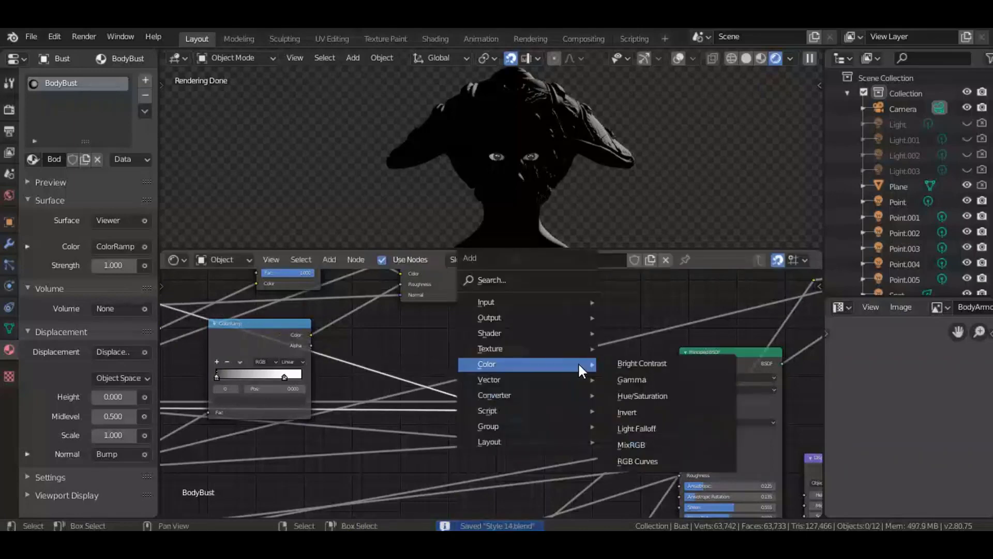